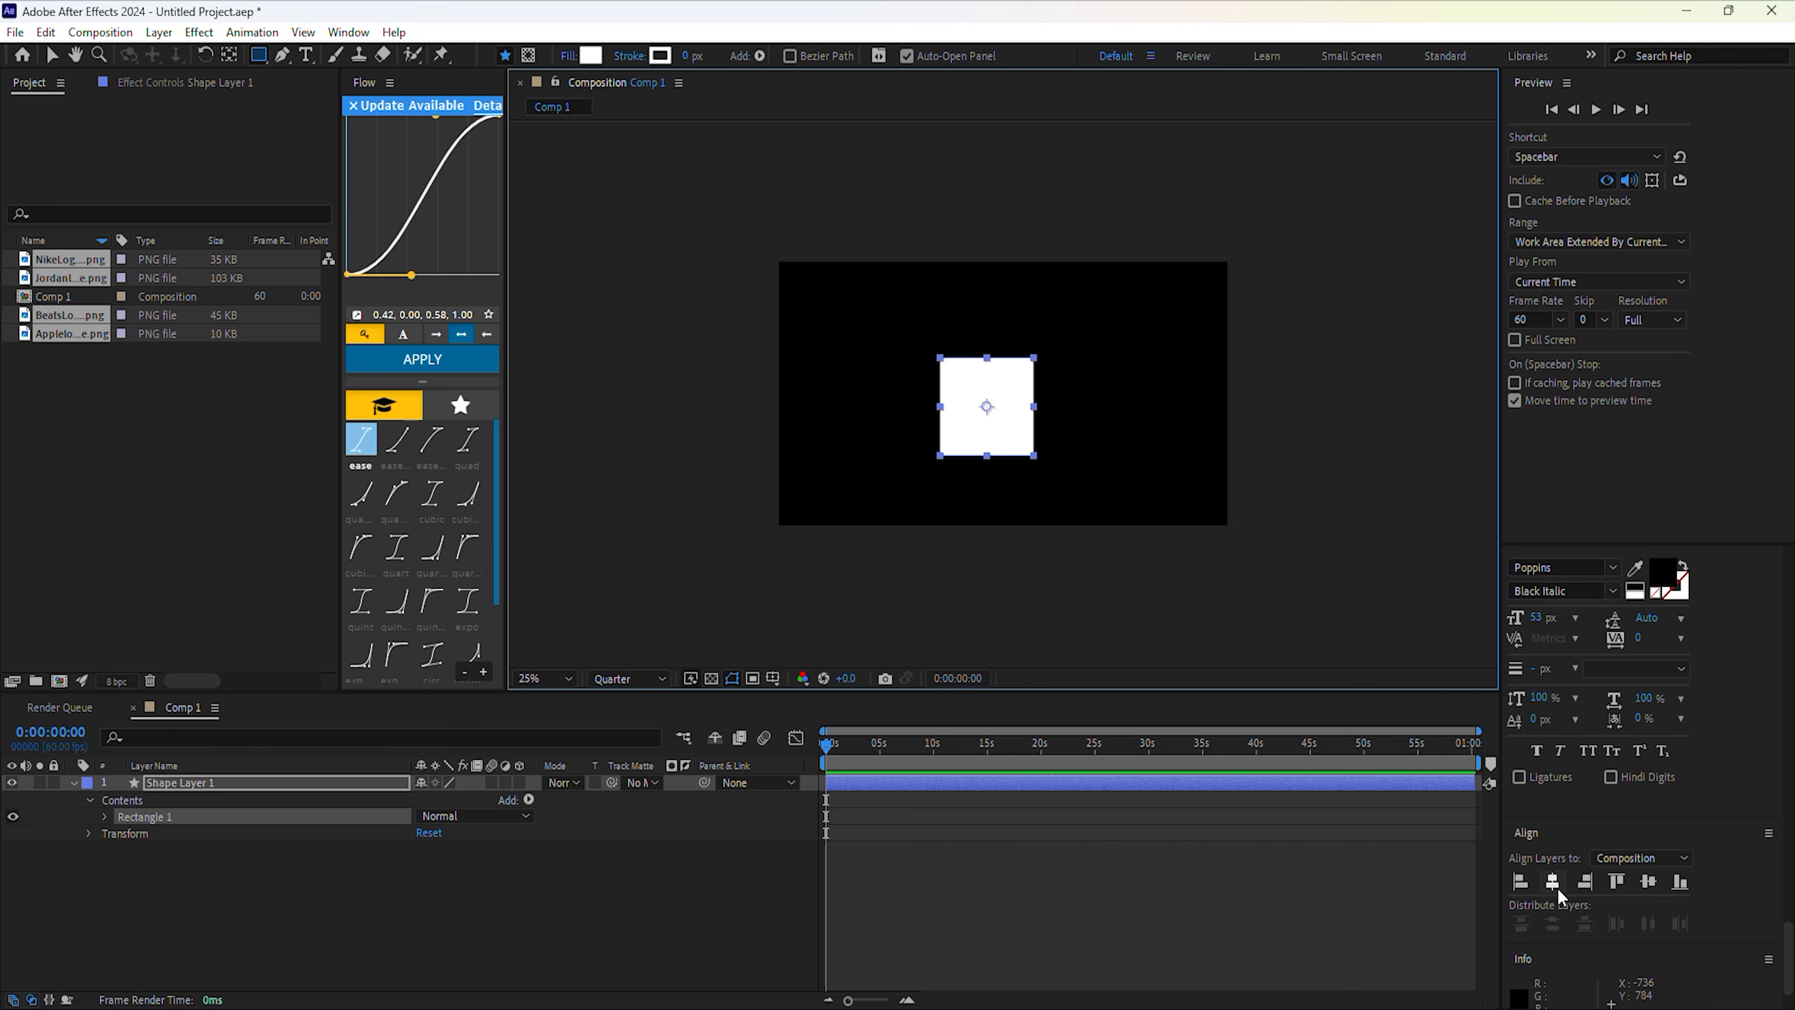
Centre the square horizontally, then draw a circle over it with the Ellipse tool.
left_click(1559, 882)
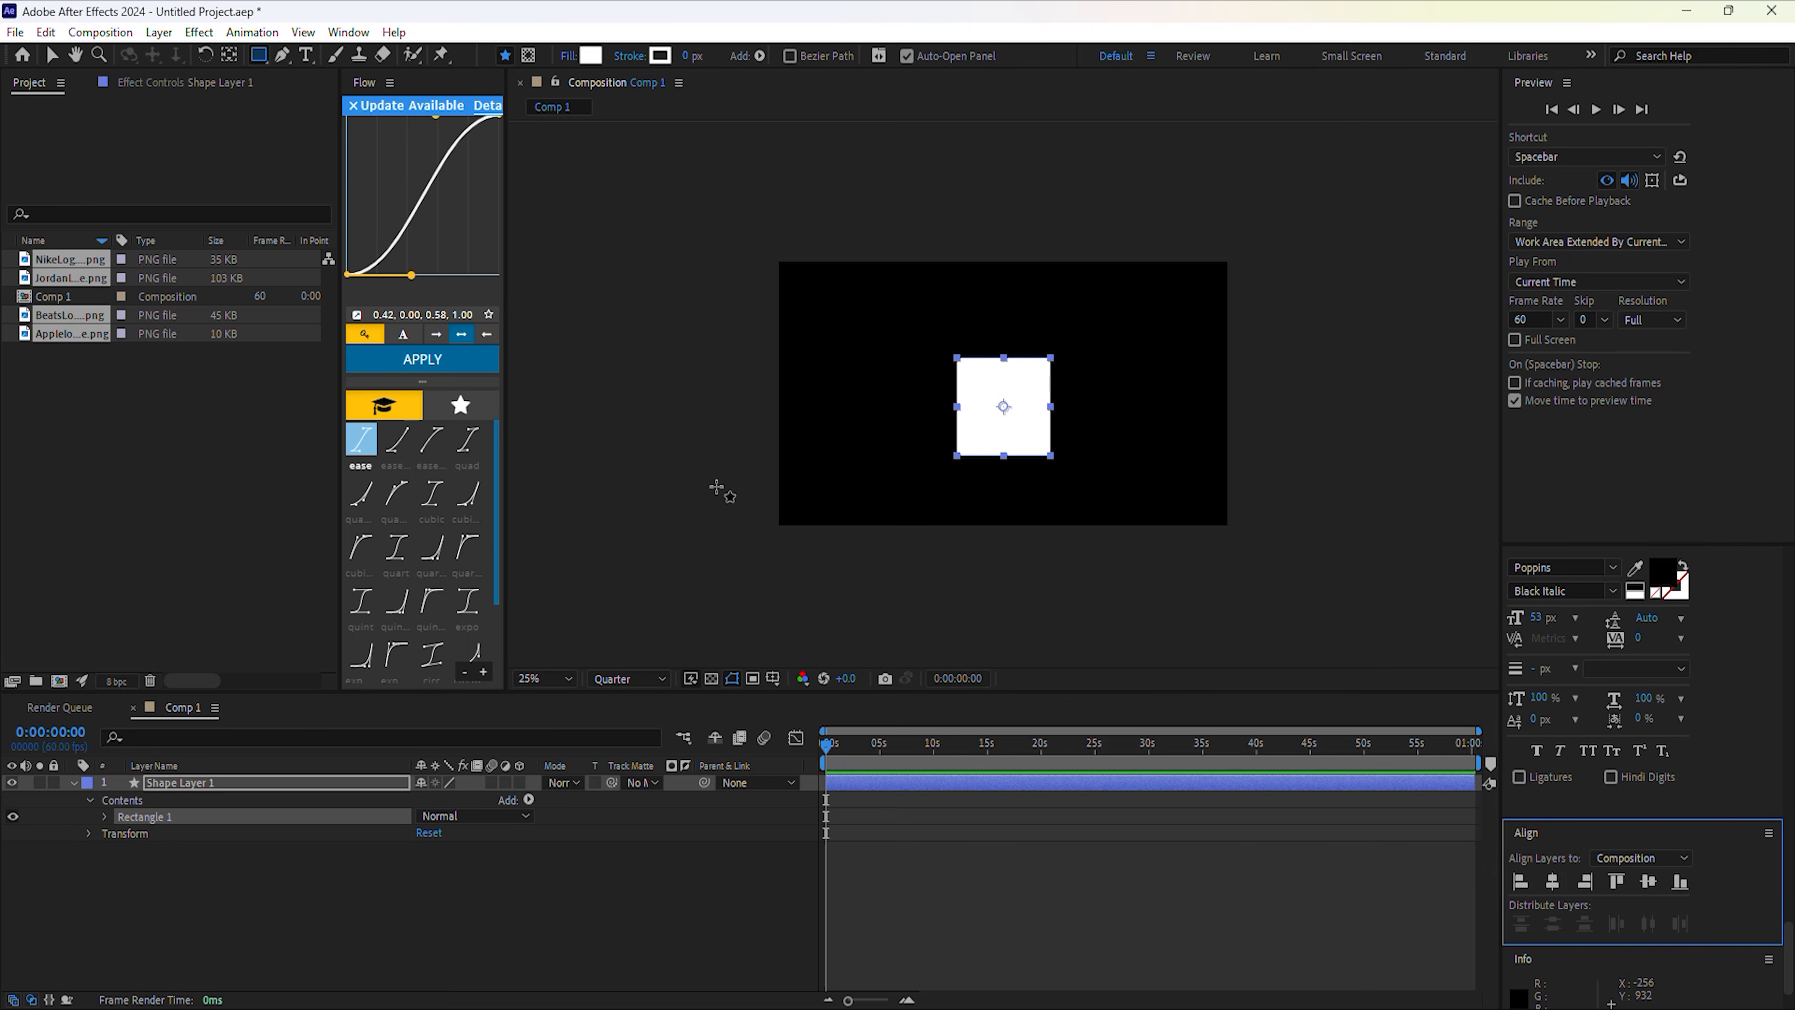
left_click(195, 876)
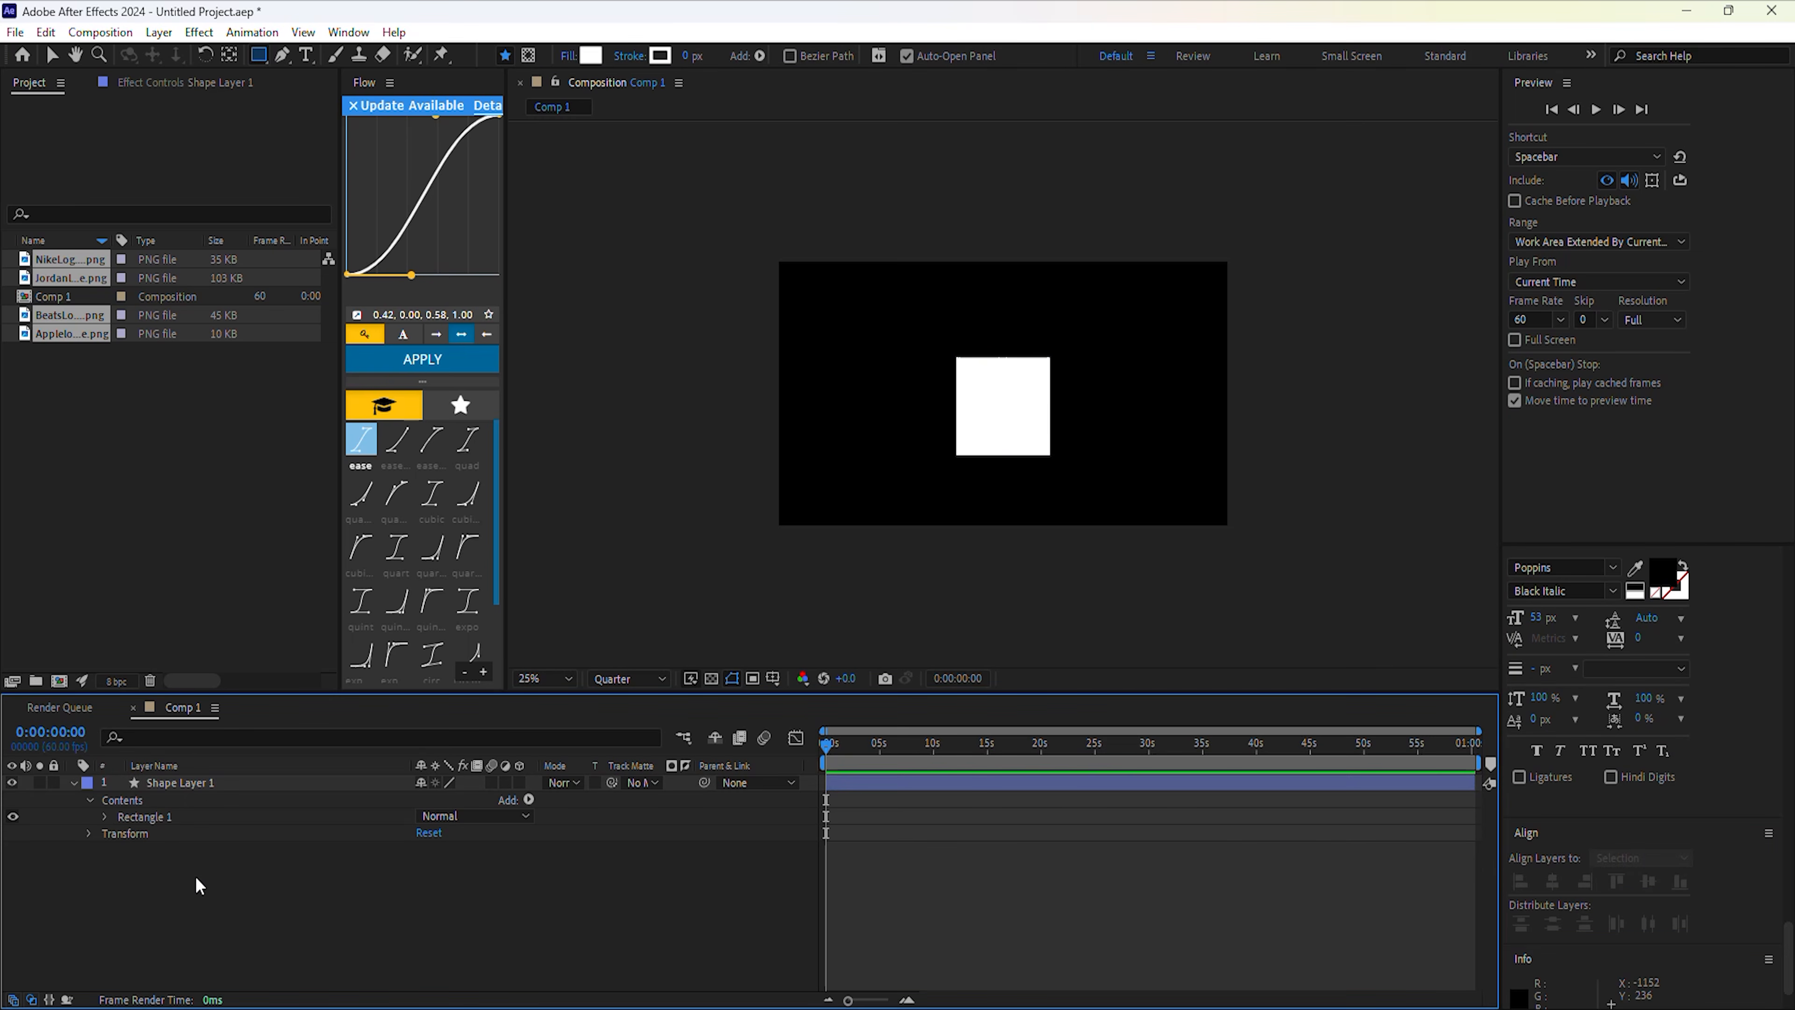
left_click_drag(258, 54, 315, 96)
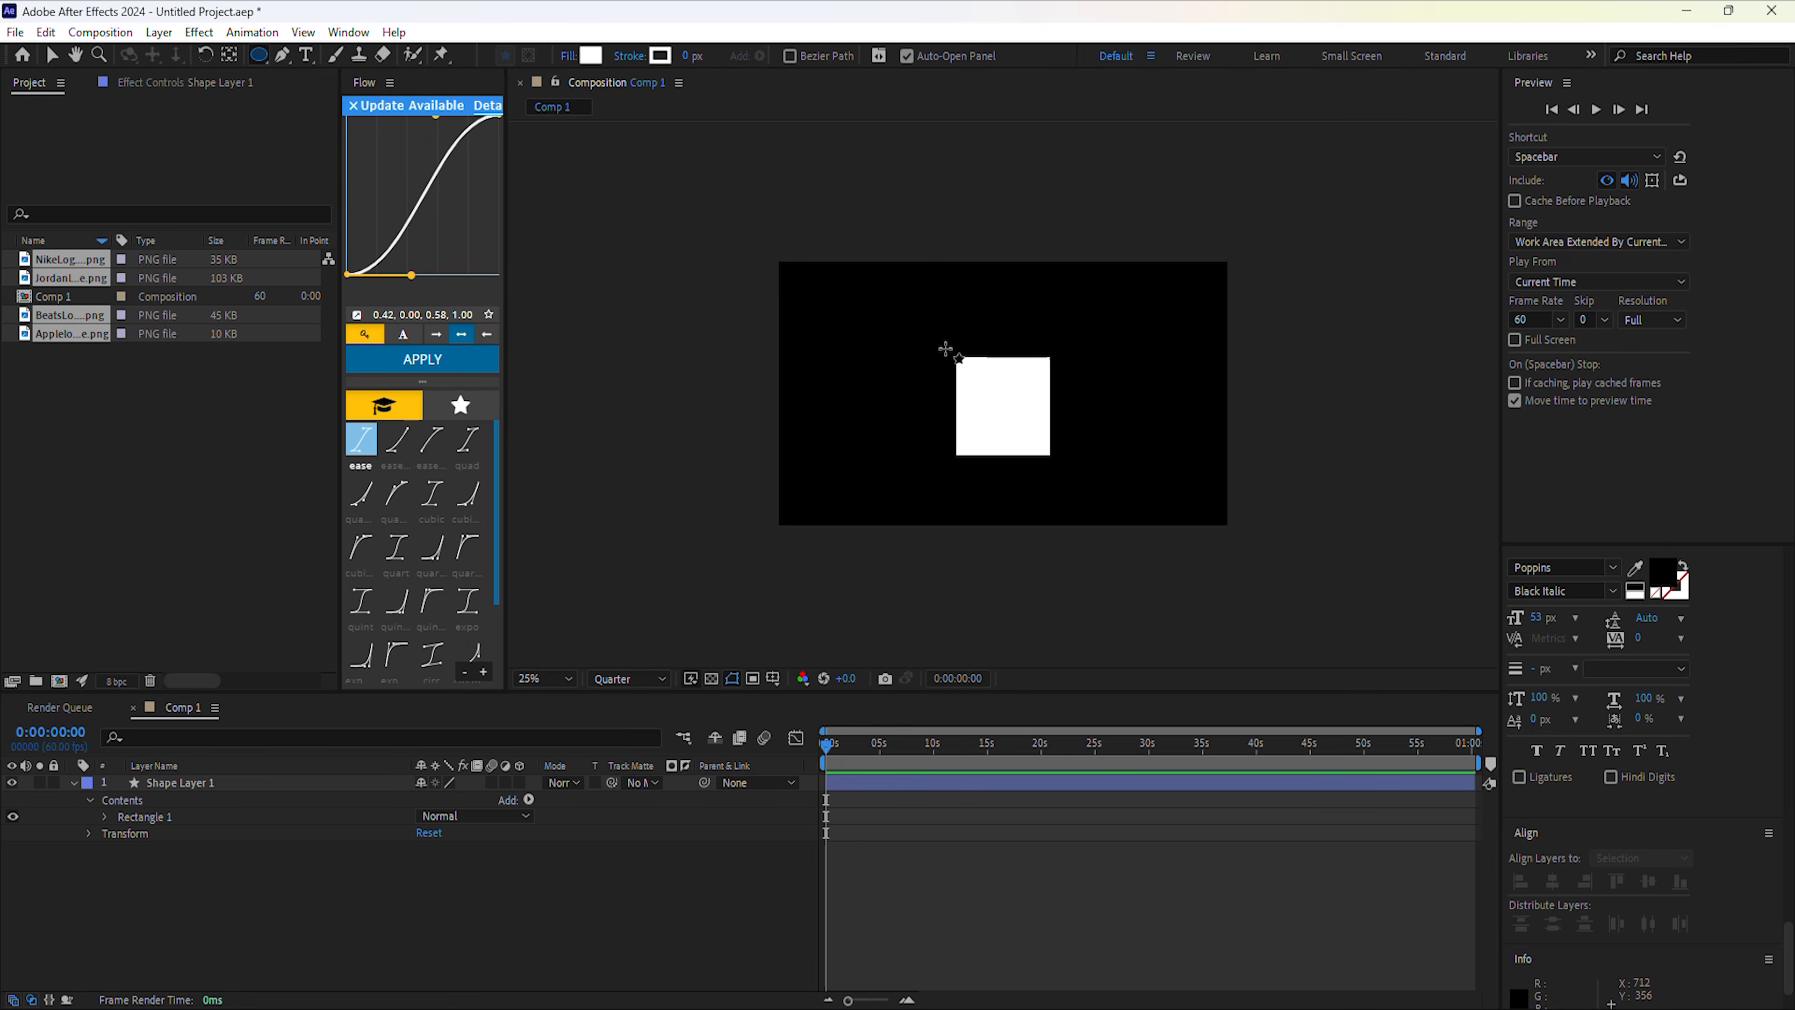
left_click_drag(949, 352, 1053, 460)
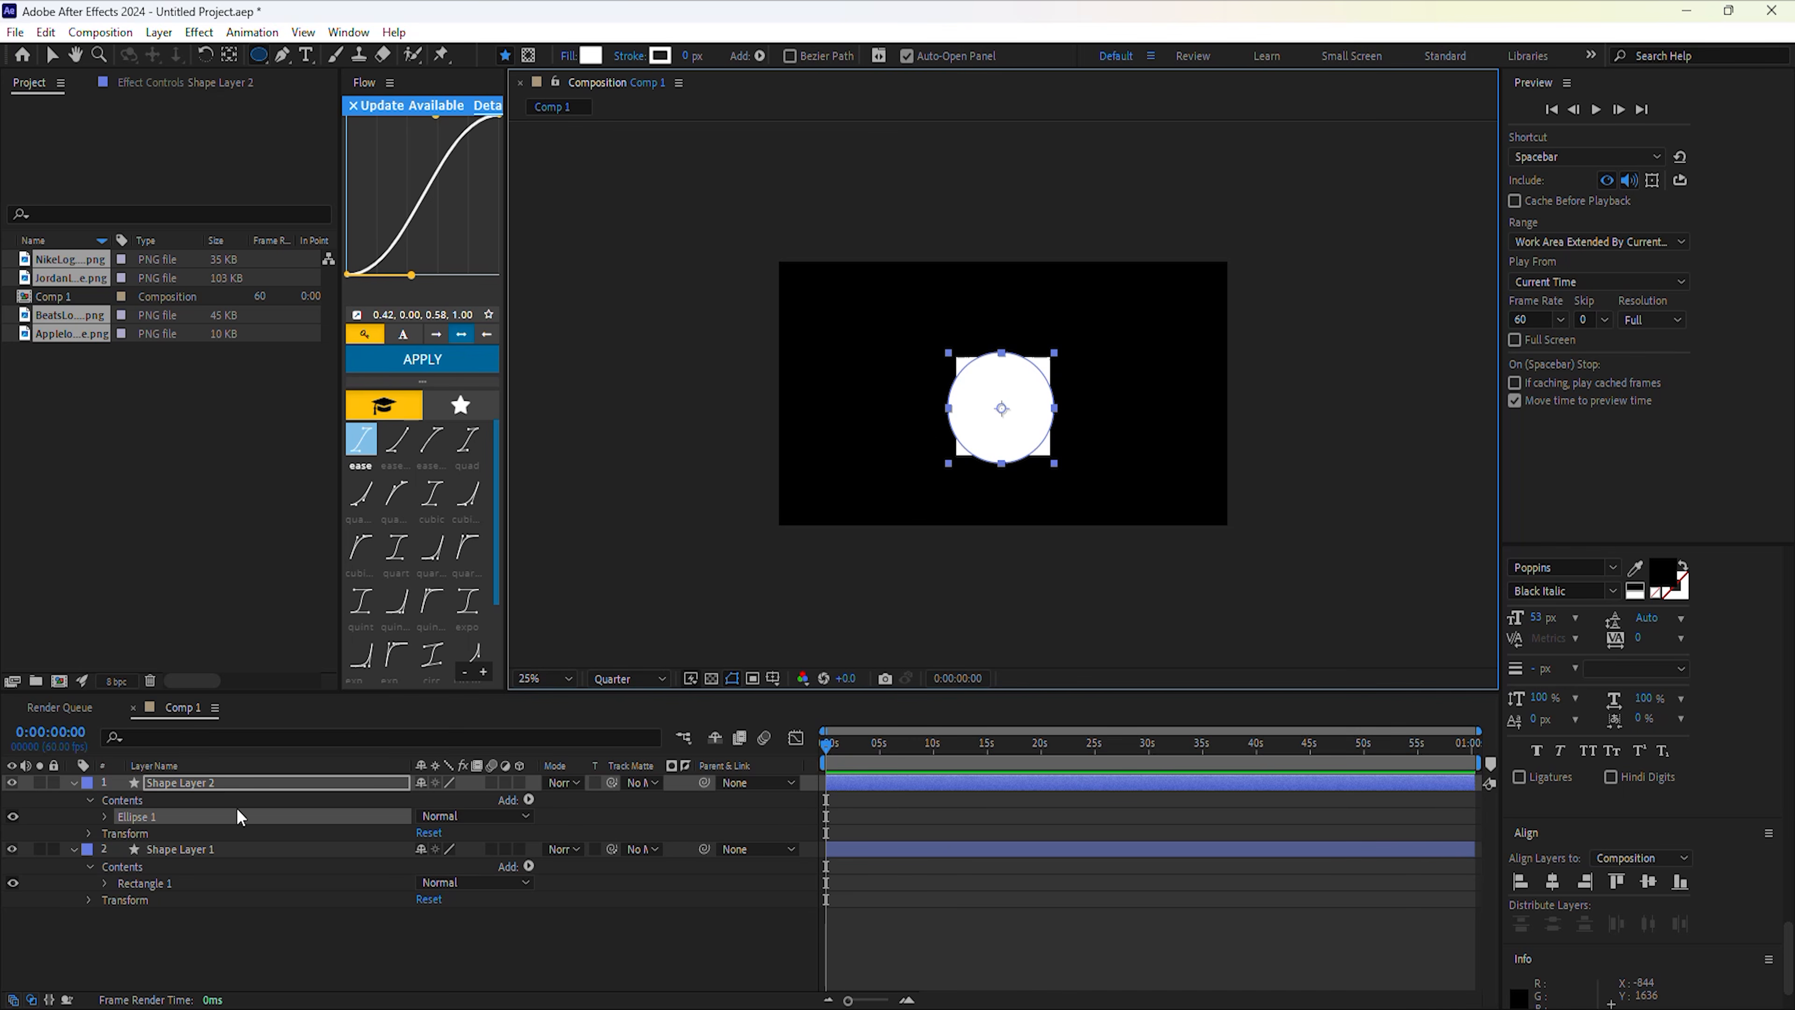
Expand Ellipse 1 down to Ellipse Path 1 to show its 452,452 size.
left_click(127, 814)
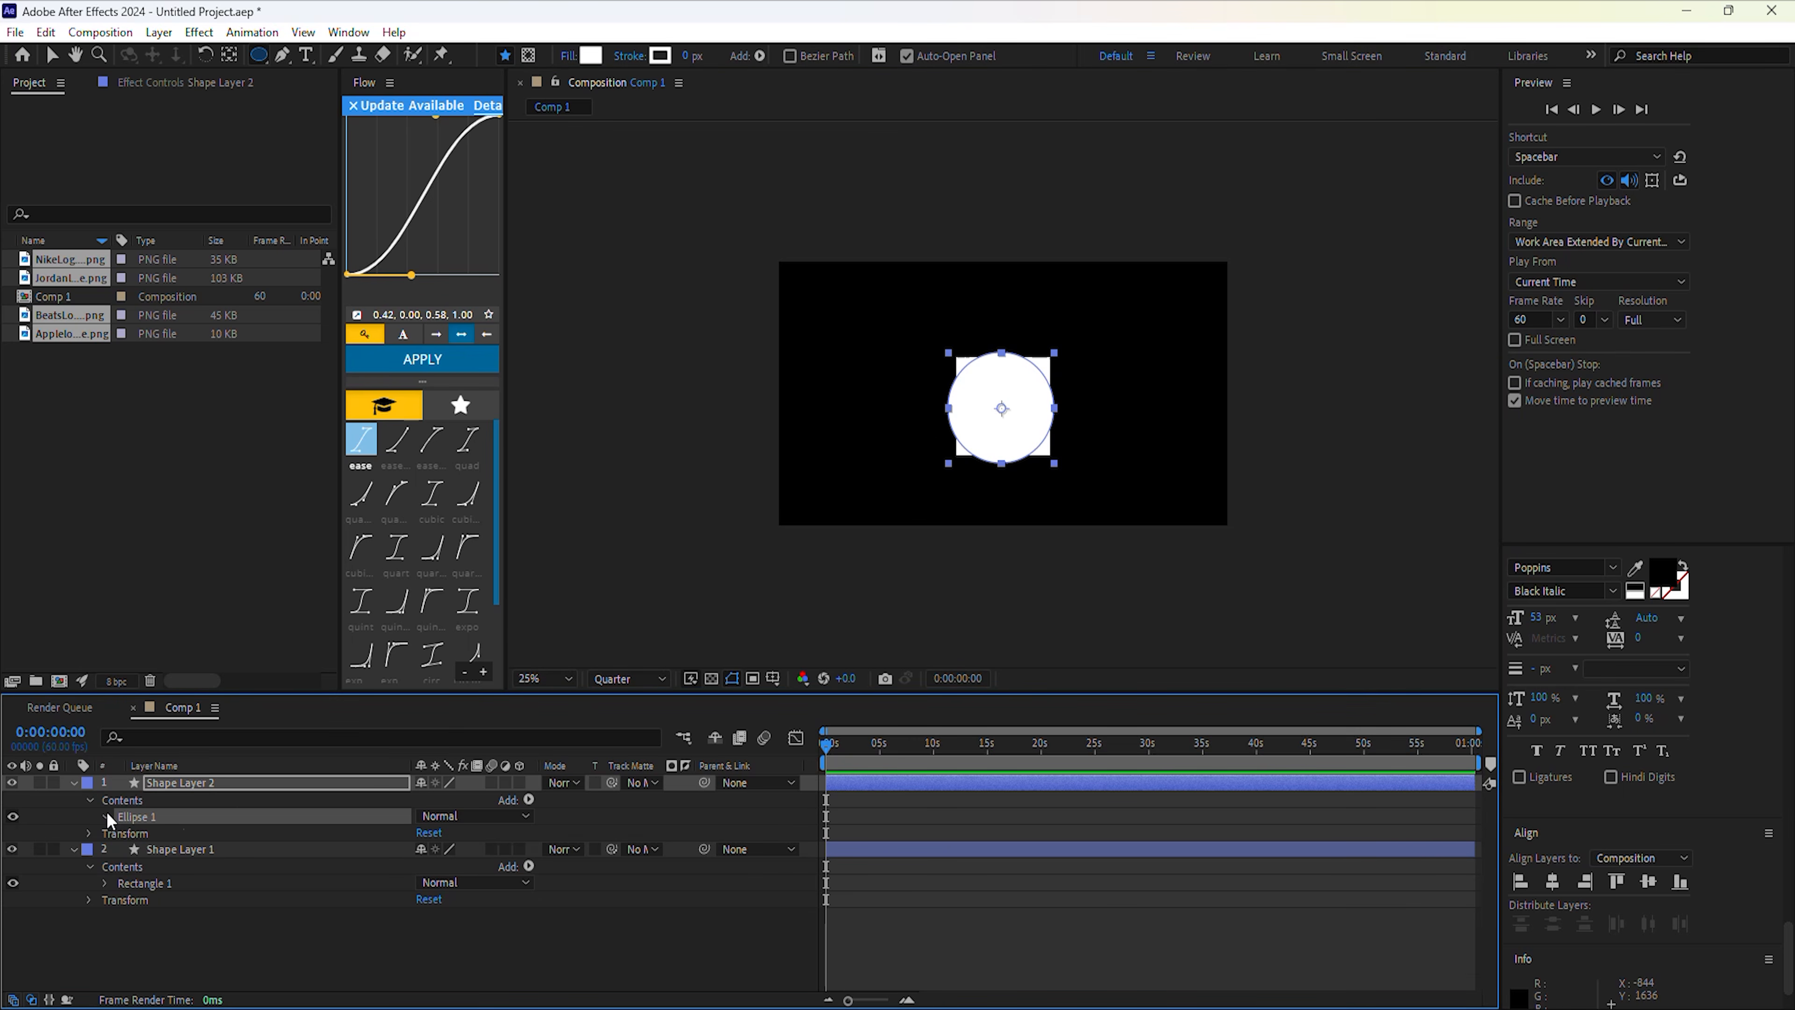
left_click(107, 815)
left_click(135, 834)
left_click(121, 833)
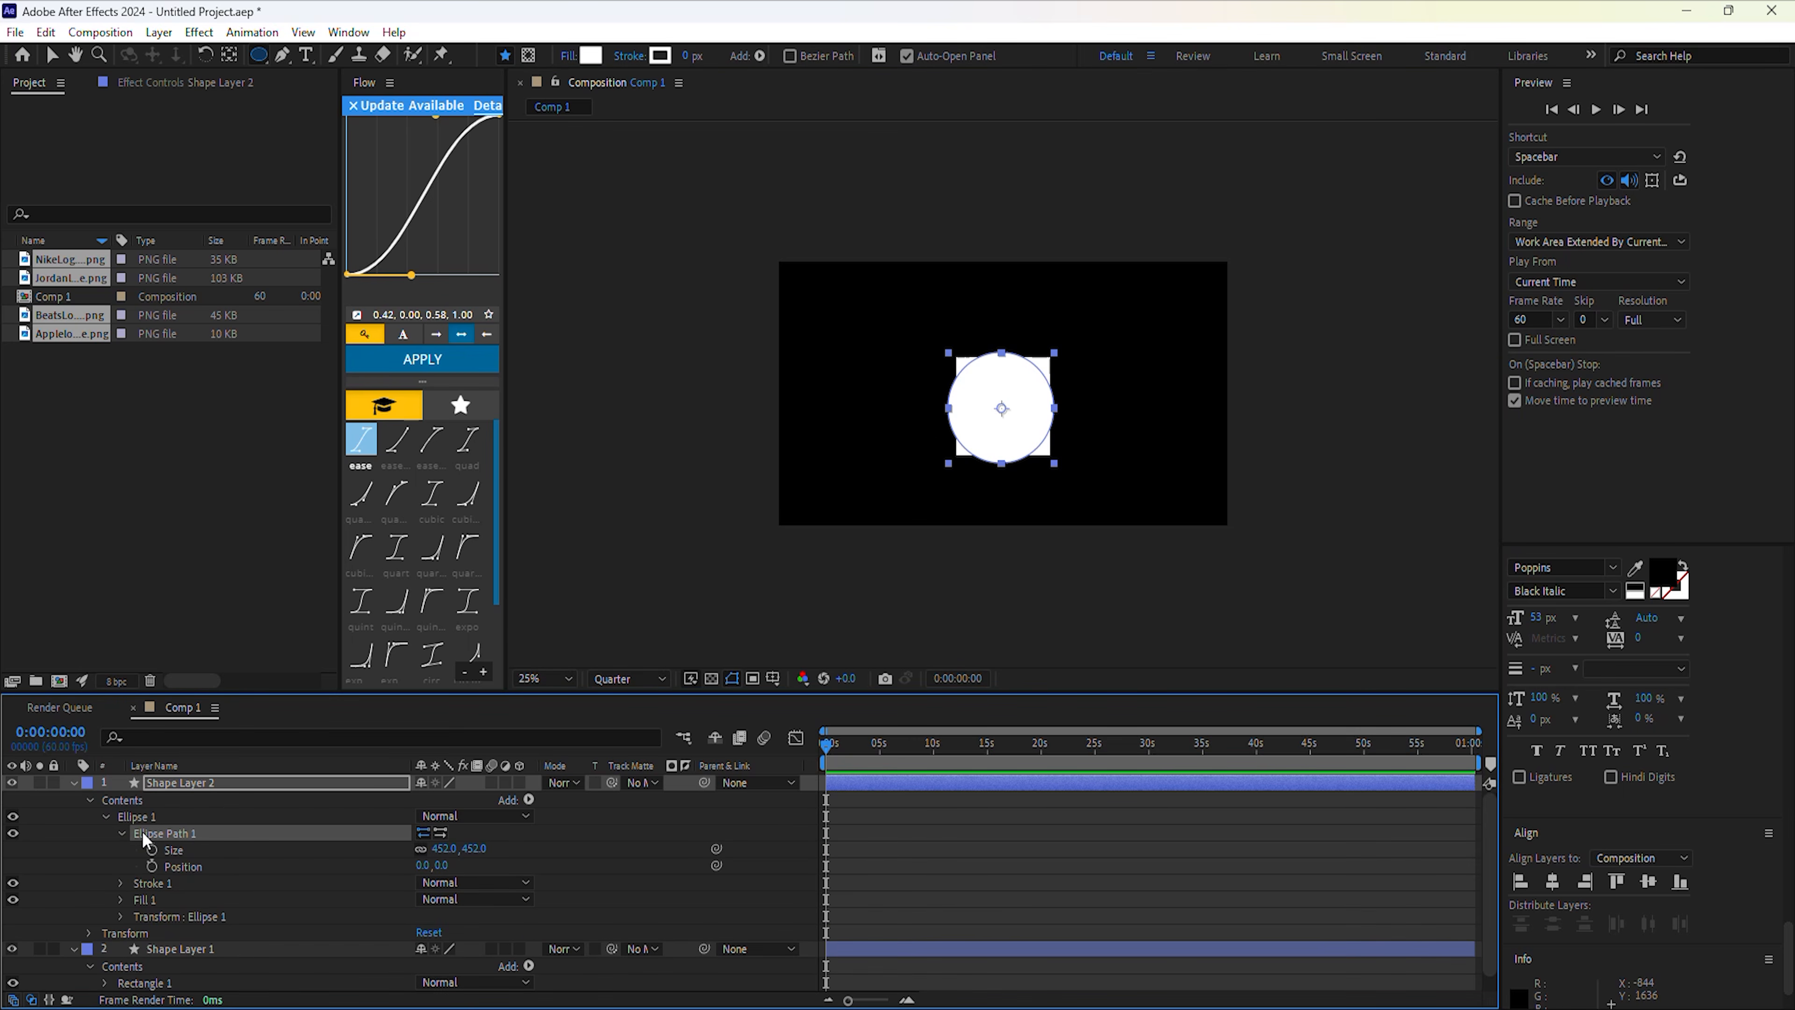
Convert Ellipse Path 1 and Rectangle Path 1 to Bezier paths.
right_click(158, 831)
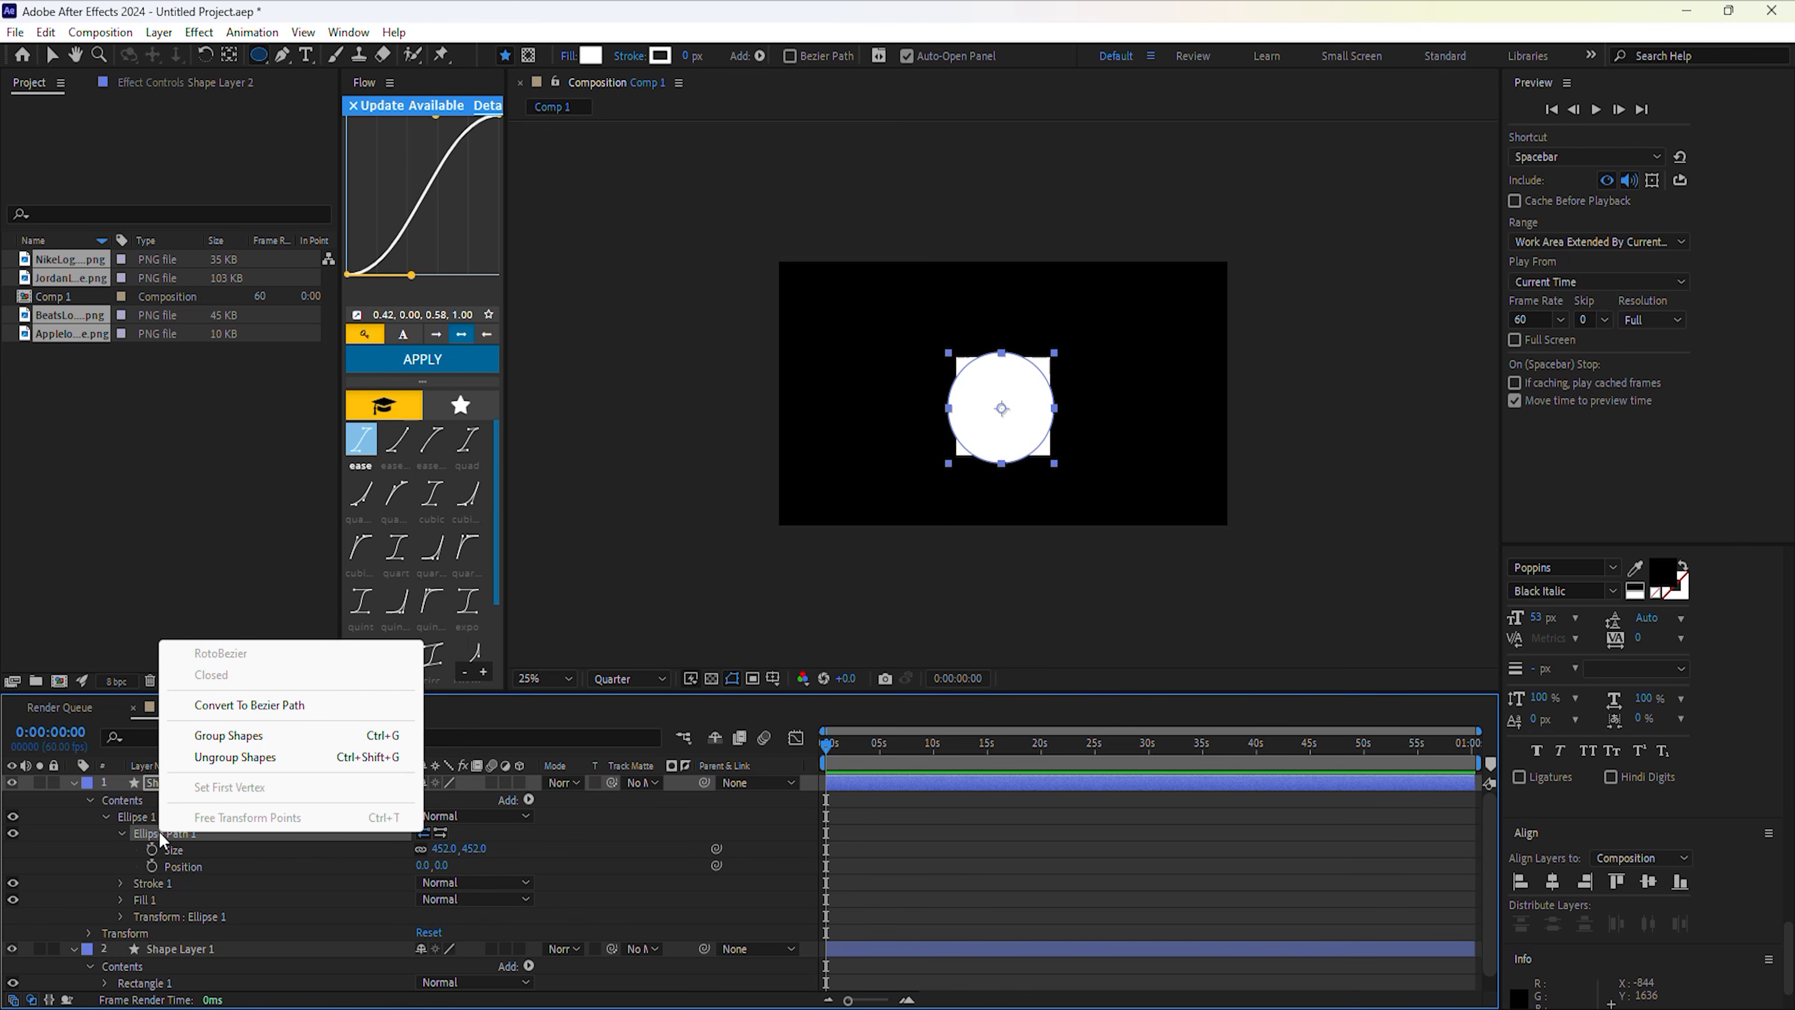
left_click(236, 700)
left_click(104, 949)
scroll(182, 923, "down", 2)
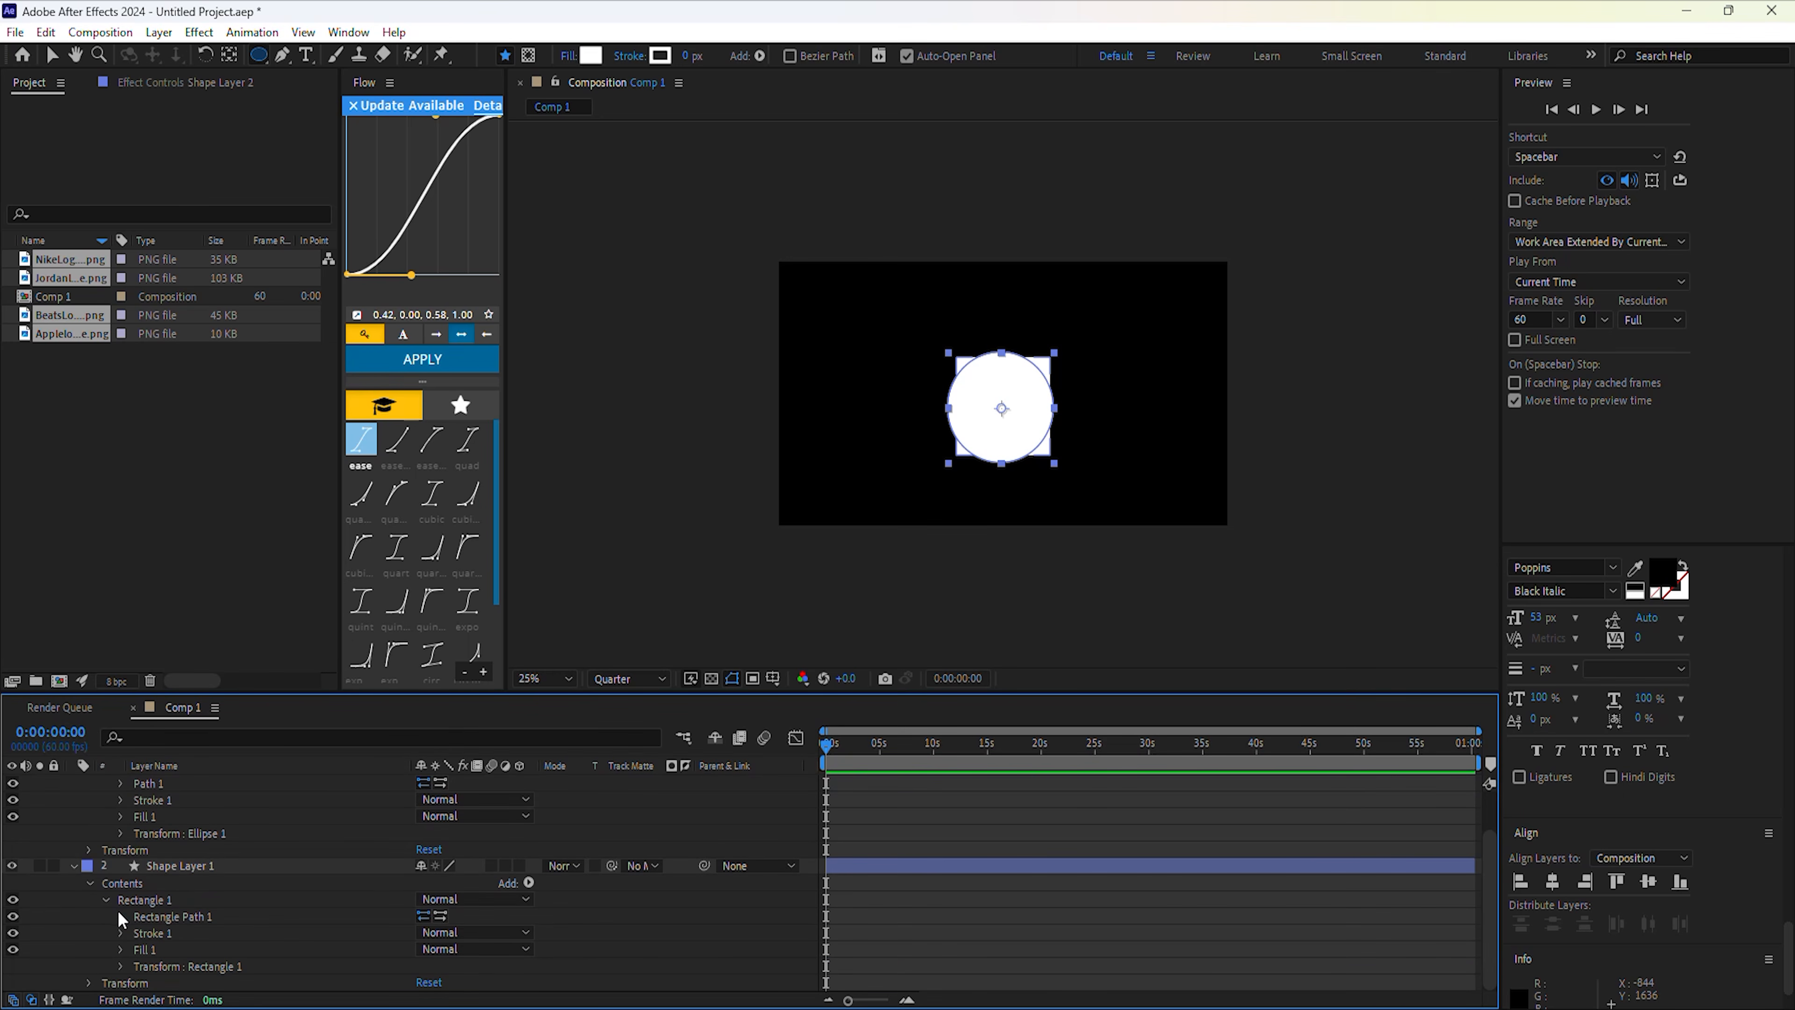
left_click(121, 917)
left_click(159, 916)
right_click(164, 915)
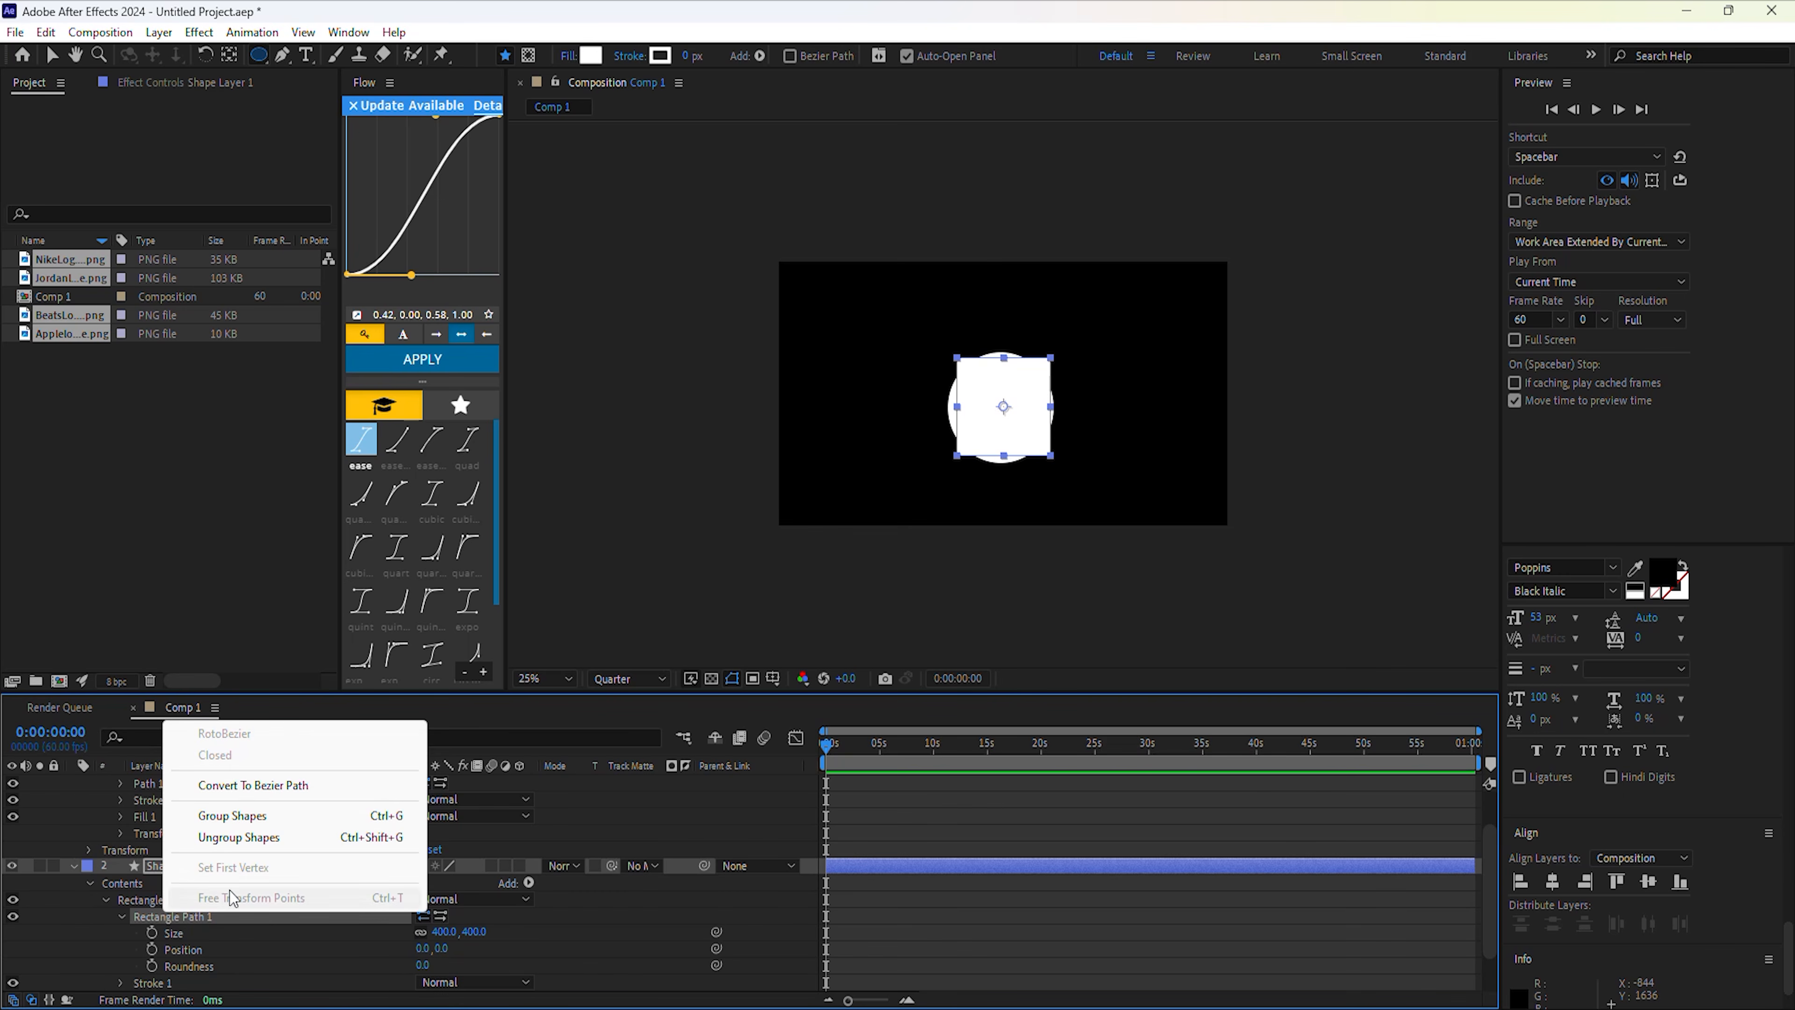
left_click(253, 786)
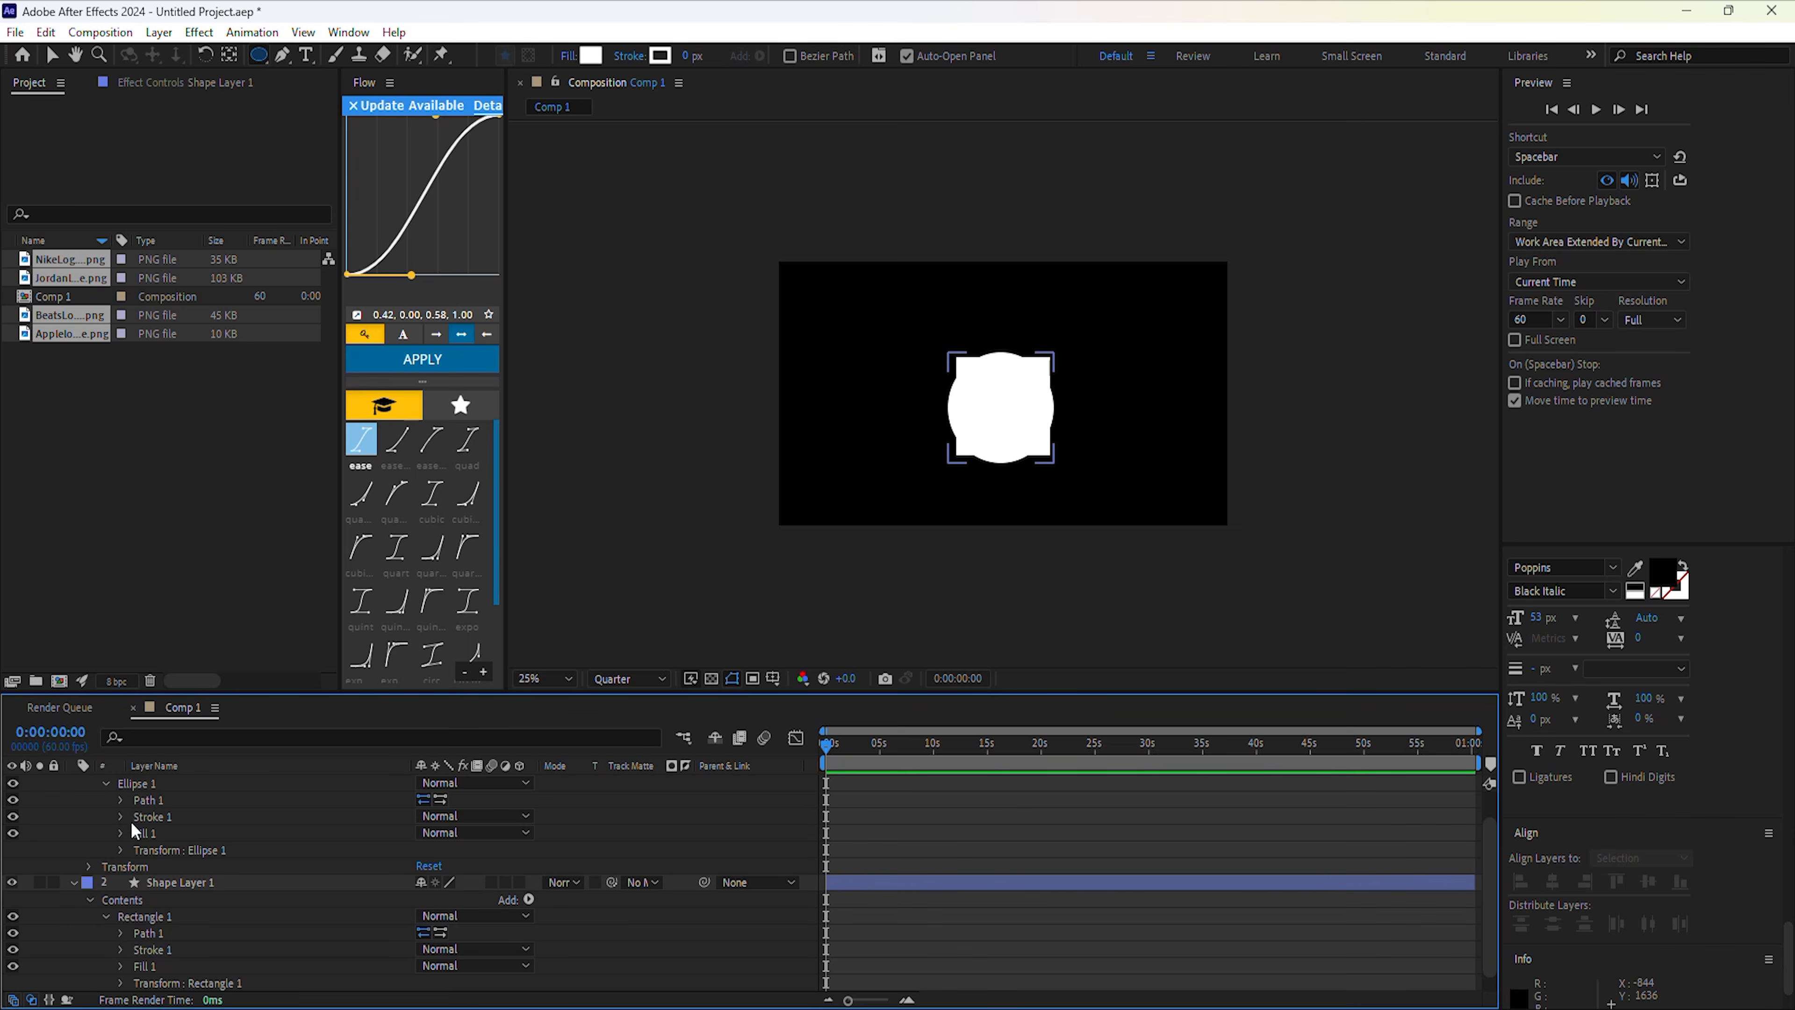
Set starting Path keyframes at 0s on both the ellipse and rectangle.
left_click(121, 799)
scroll(151, 804, "down", 1)
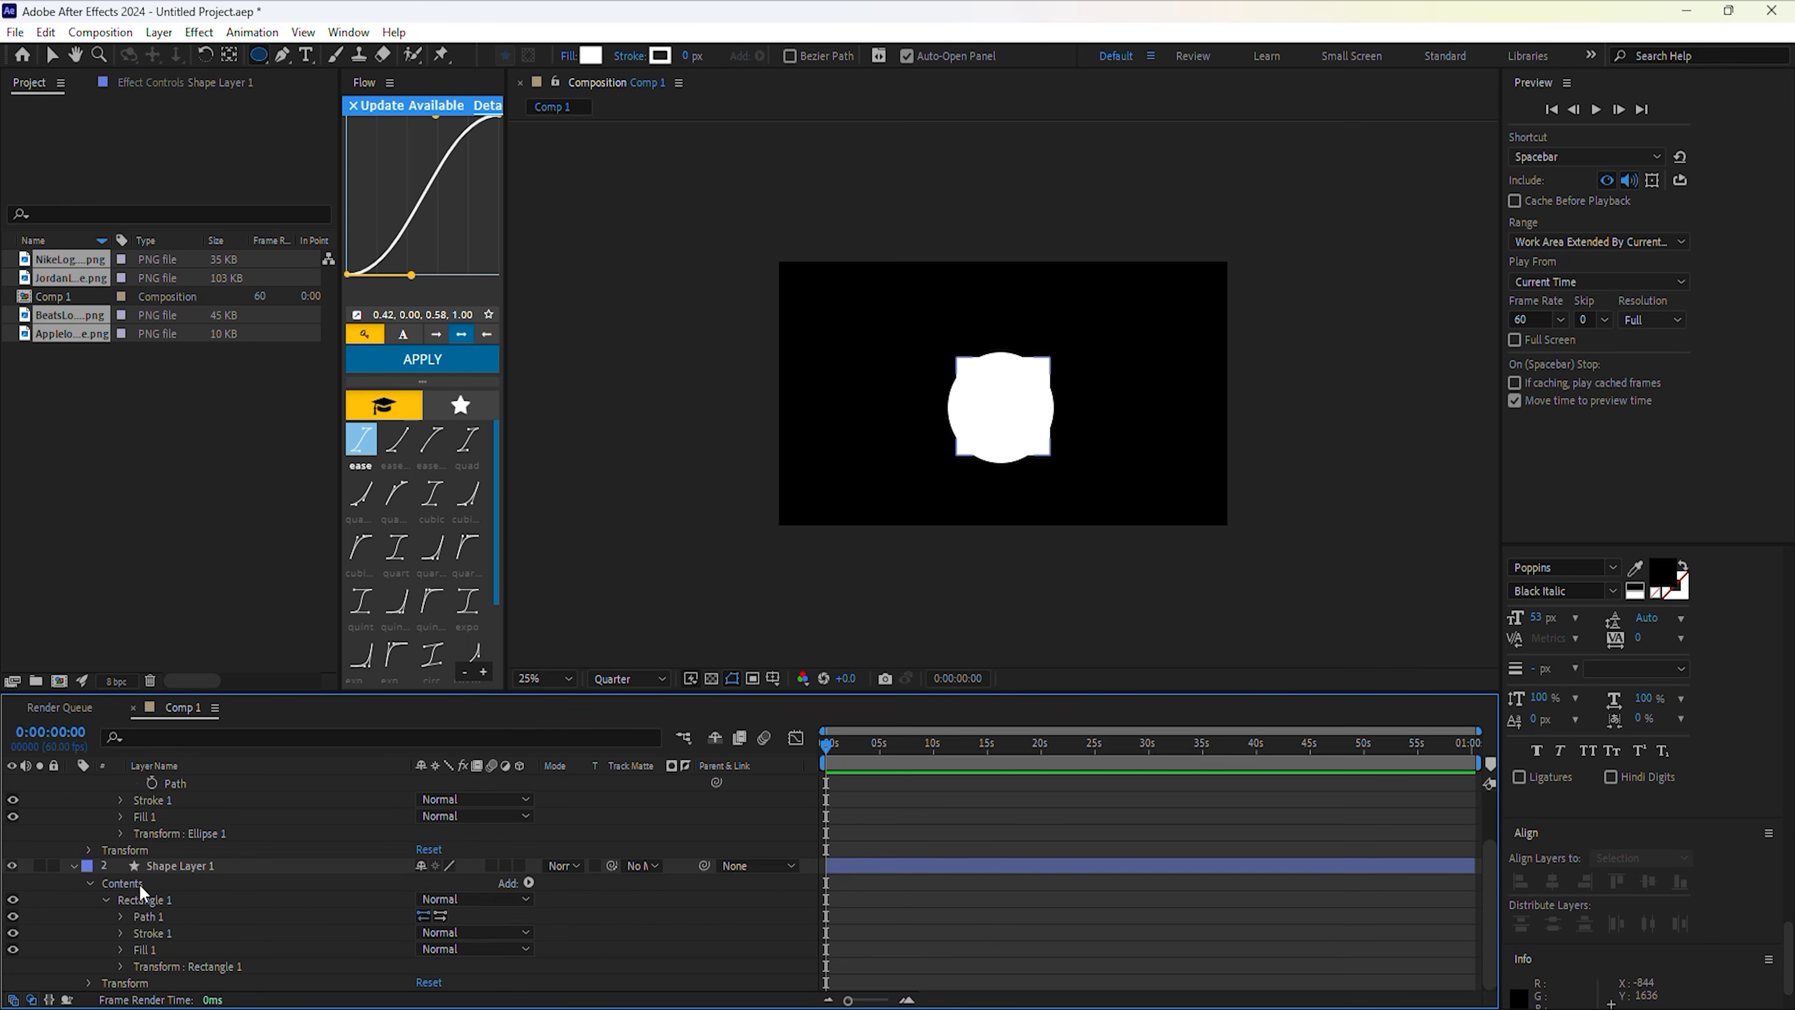
left_click(122, 913)
left_click(175, 785)
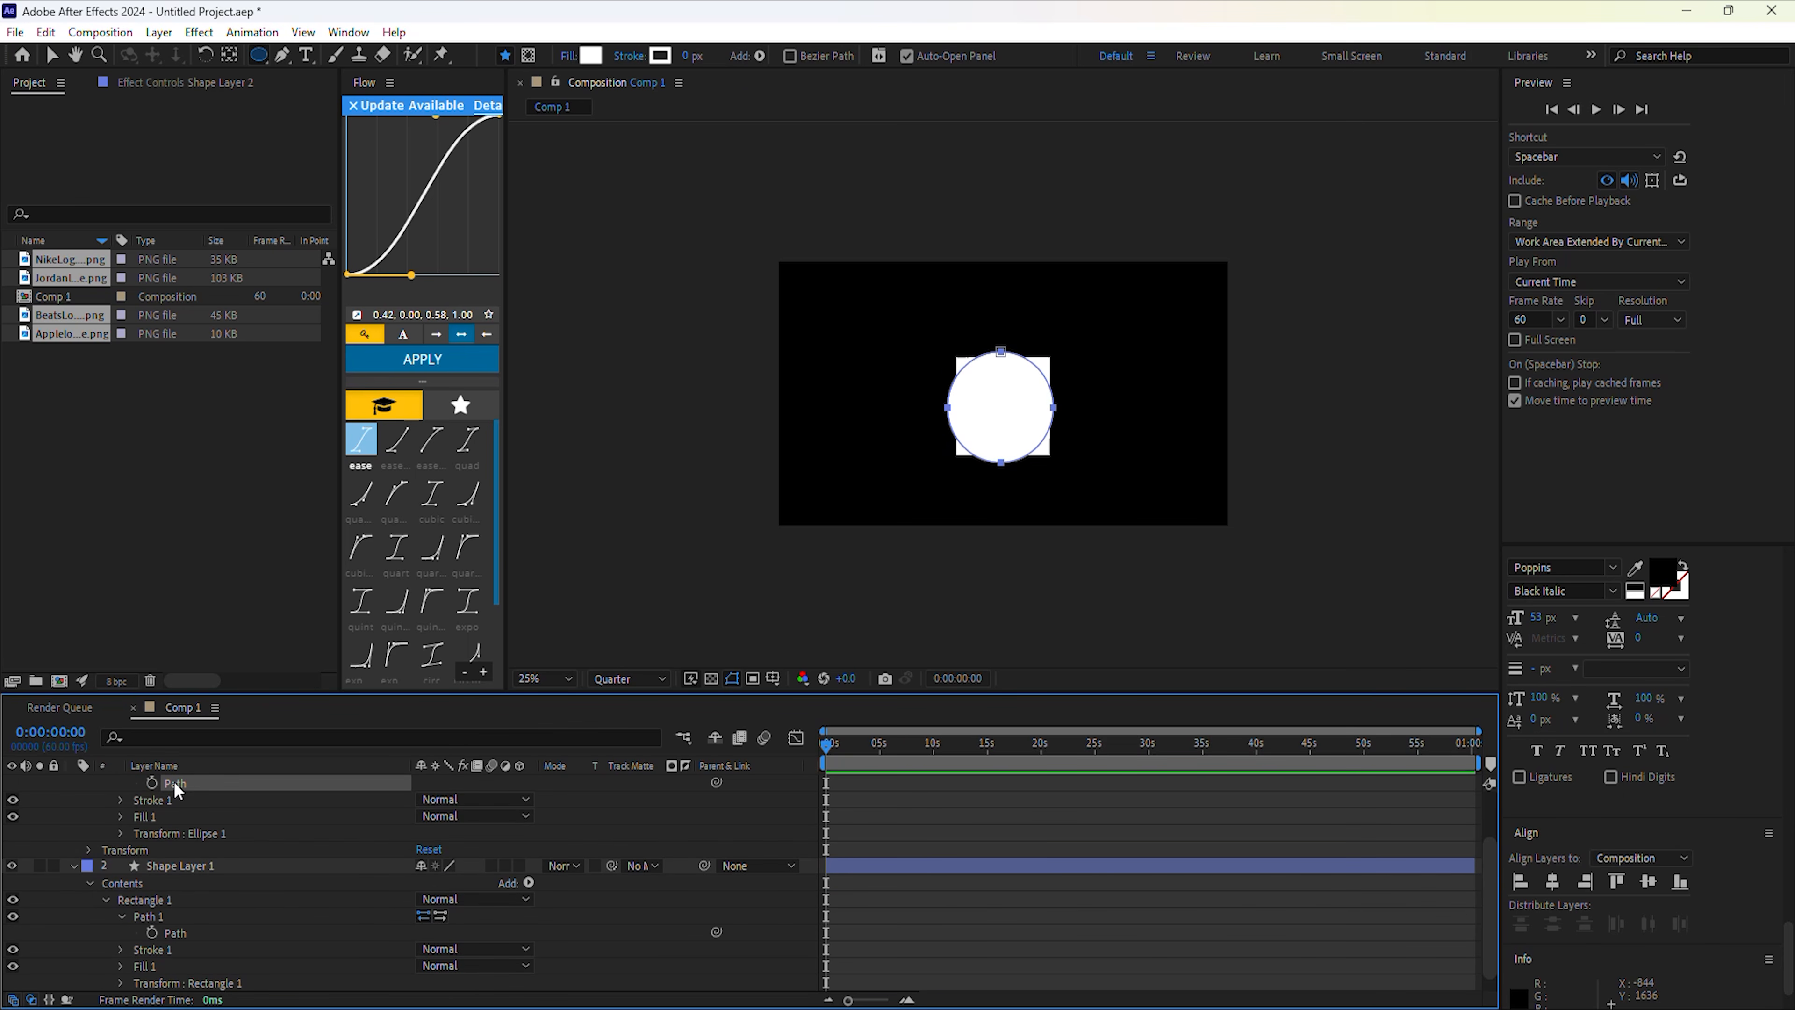
left_click(152, 783)
left_click(156, 933)
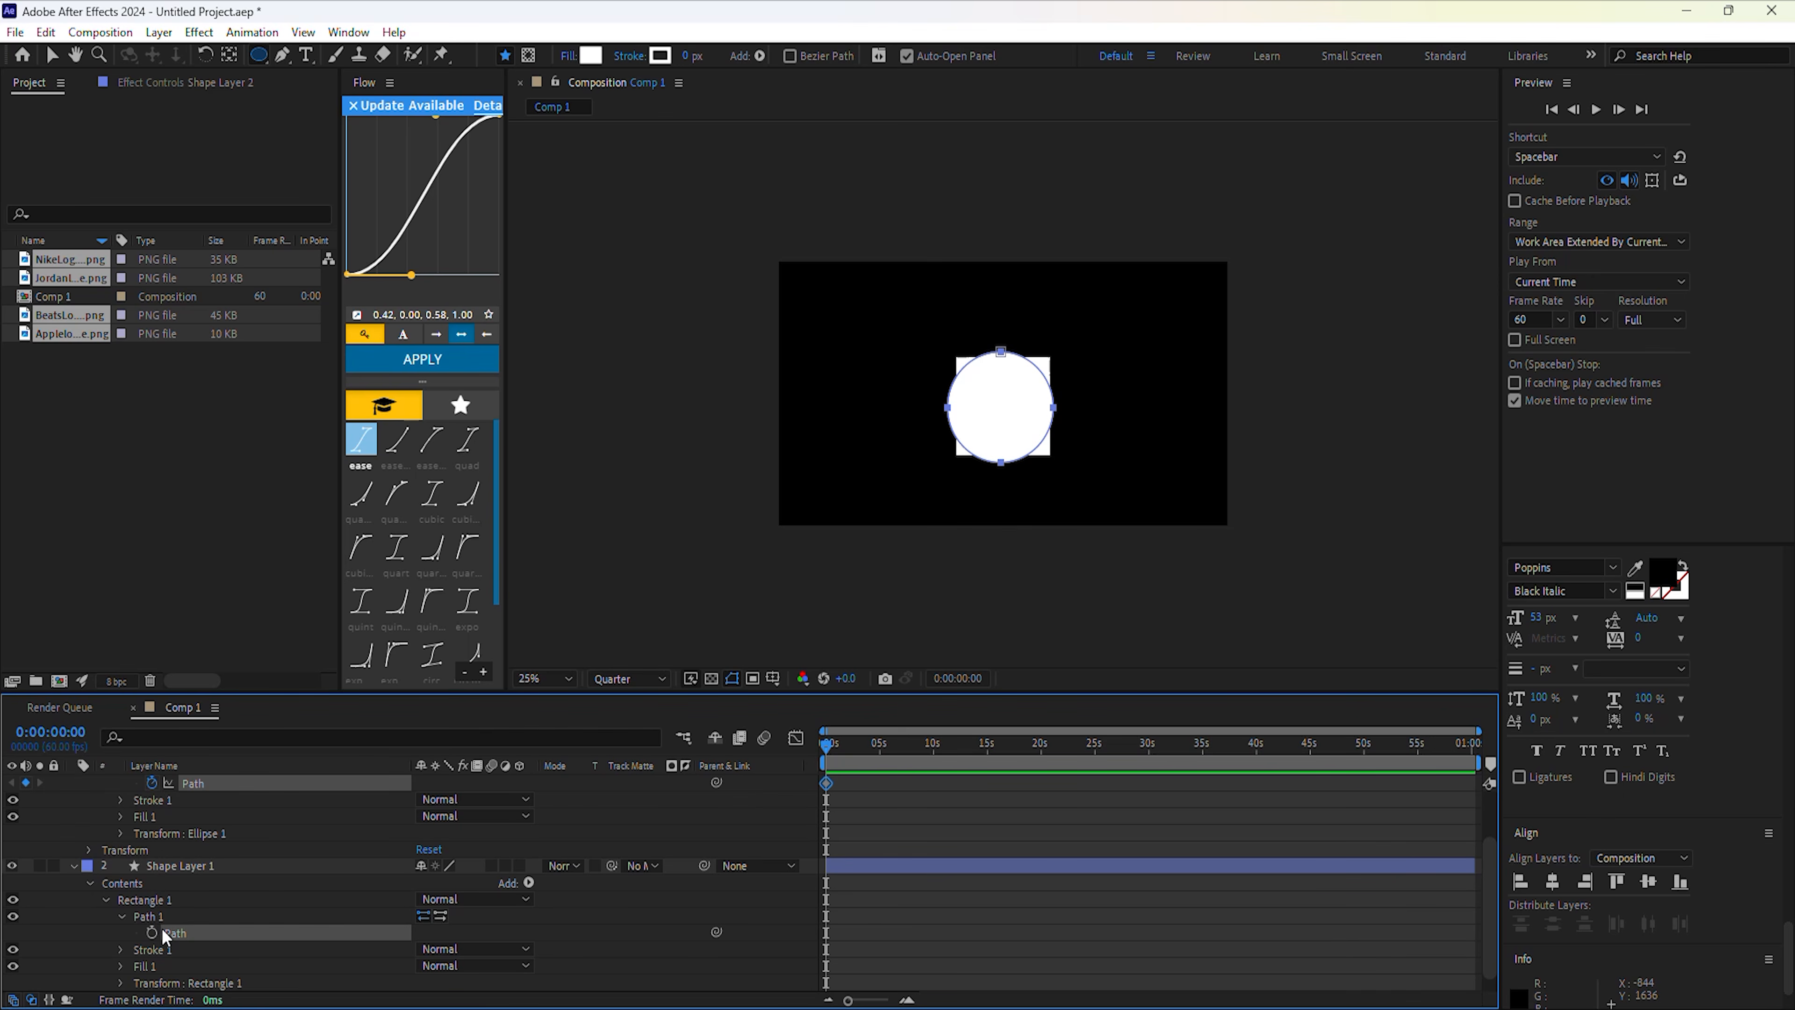
left_click(152, 933)
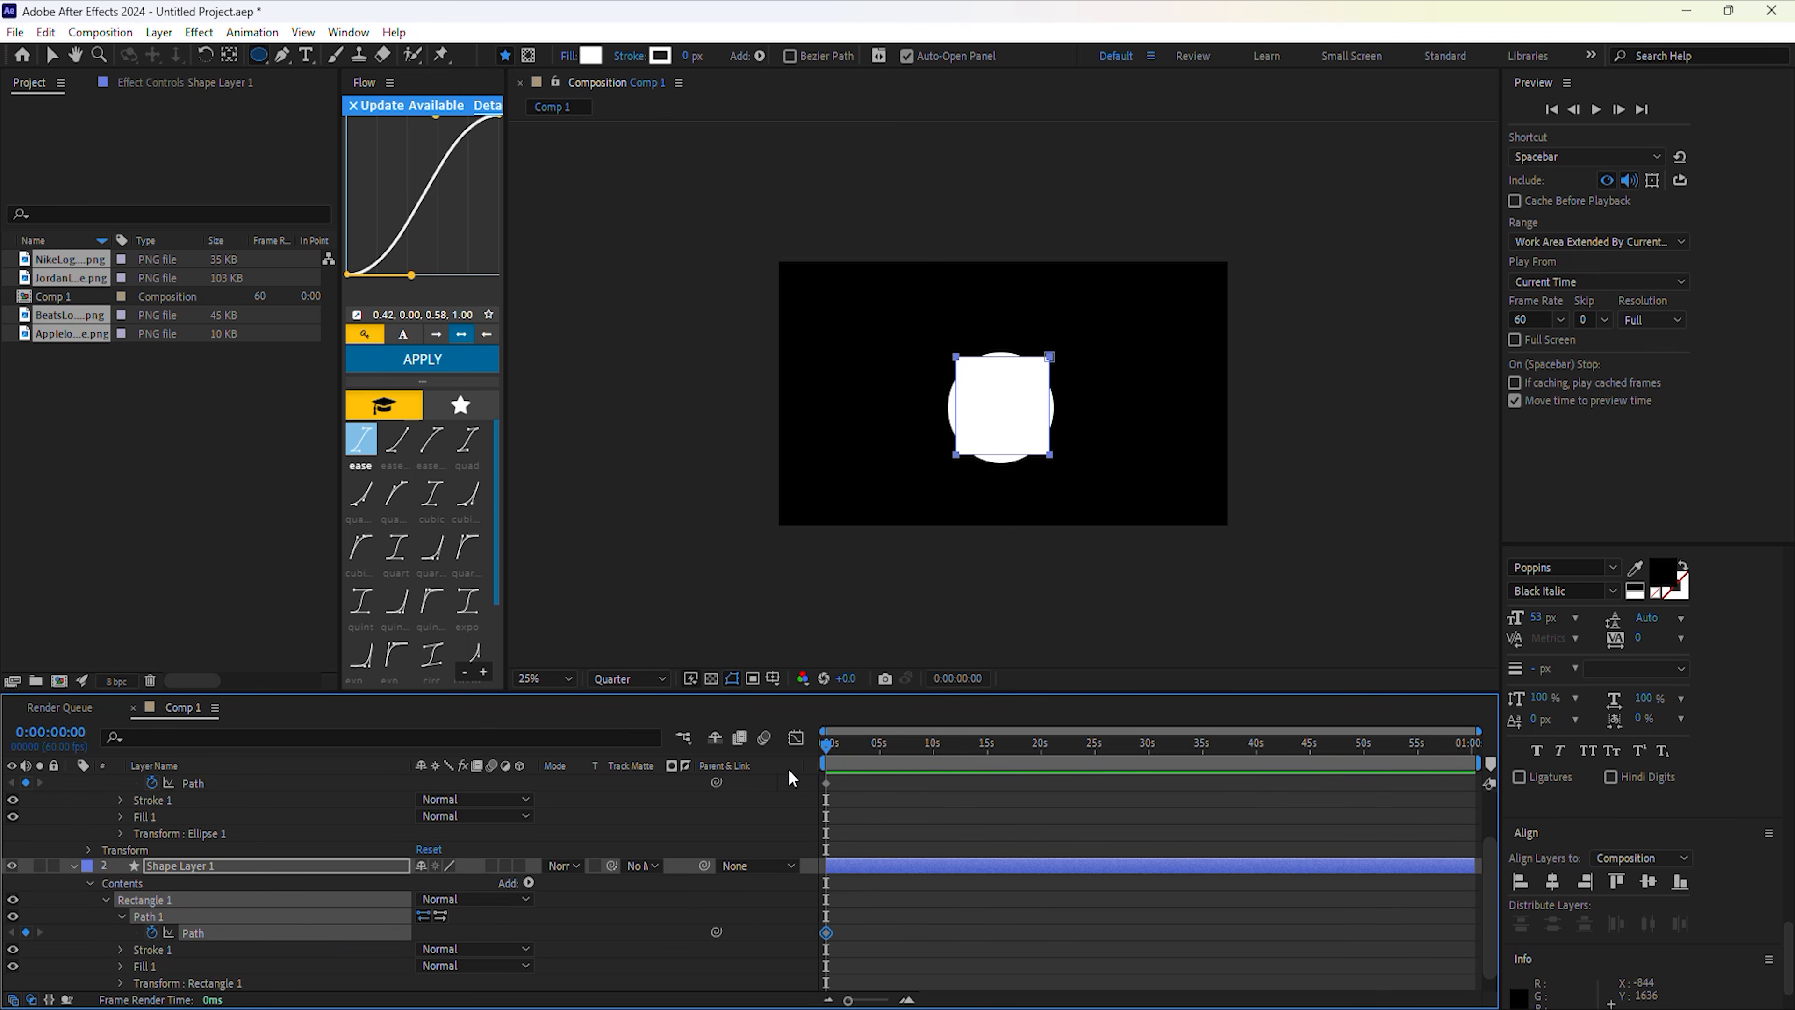
Move the playhead to 0:00:02:42 and select the ellipse's 0s Path keyframe.
left_click(832, 746)
left_click_drag(833, 748, 857, 757)
left_click(214, 783)
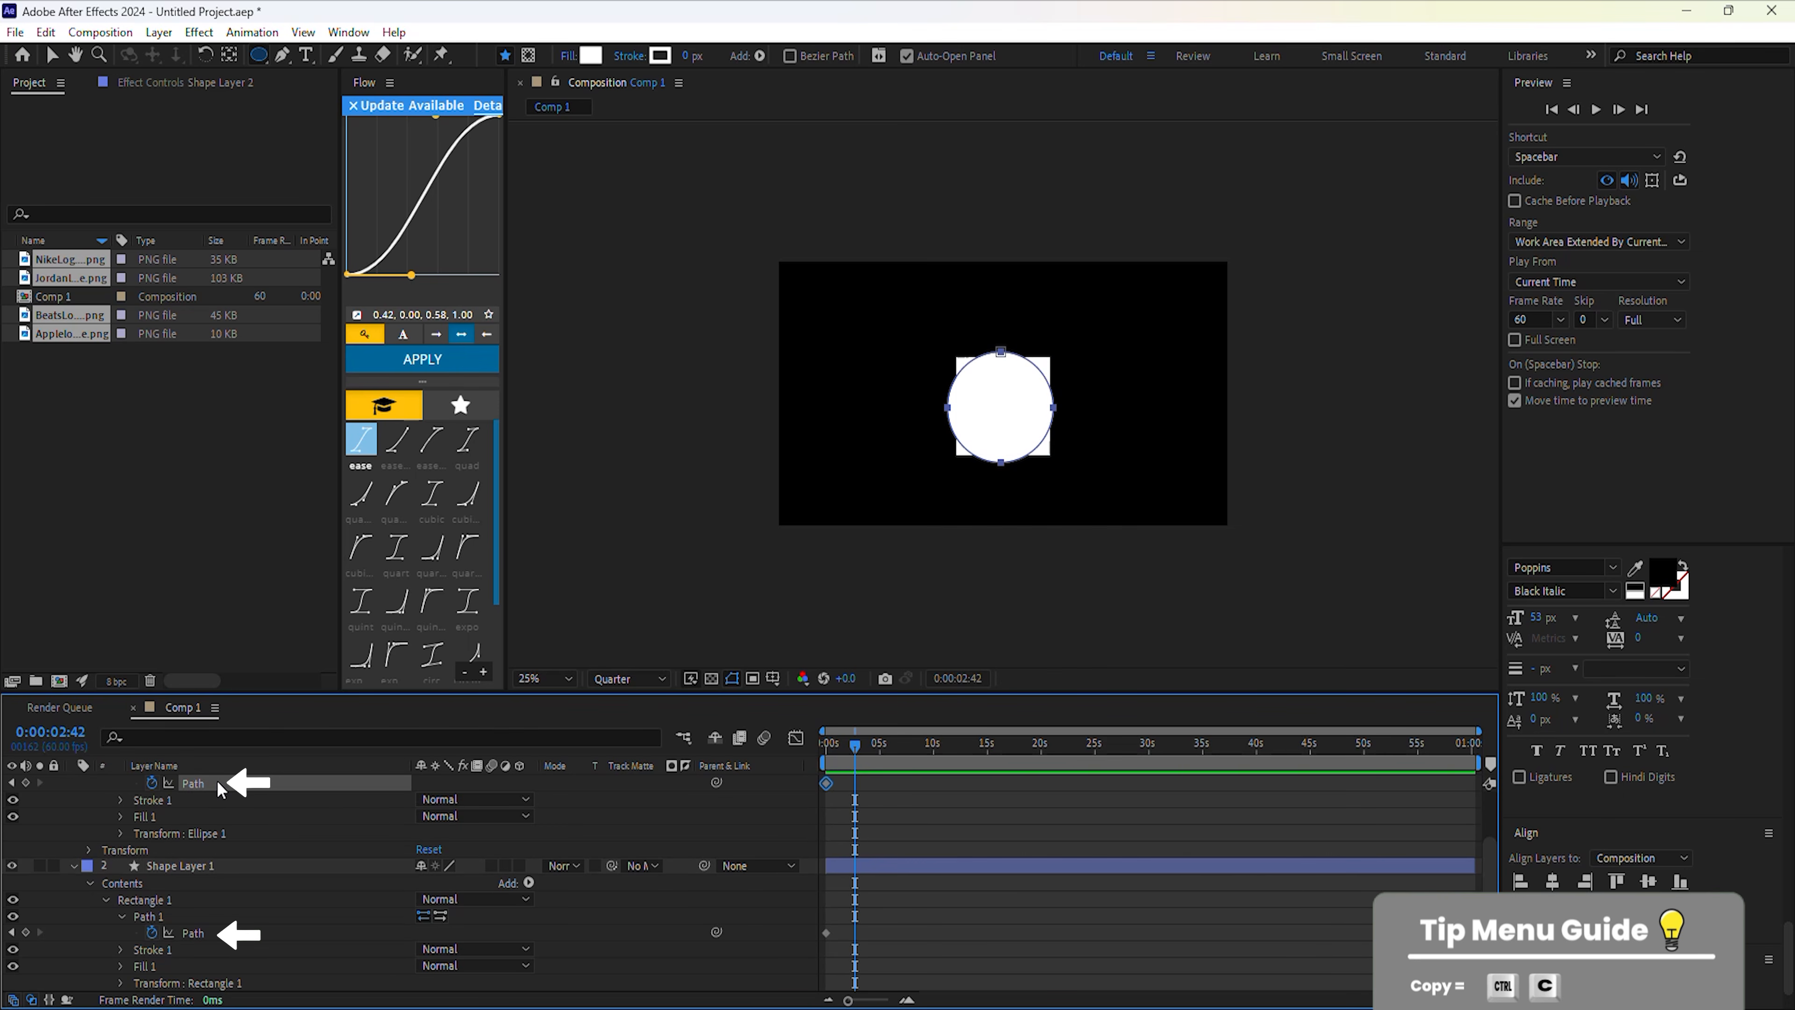
Paste the circle's Path keyframe onto the rectangle's Path at 2:42.
key("ctrl+c")
left_click(207, 934)
key("ctrl+v")
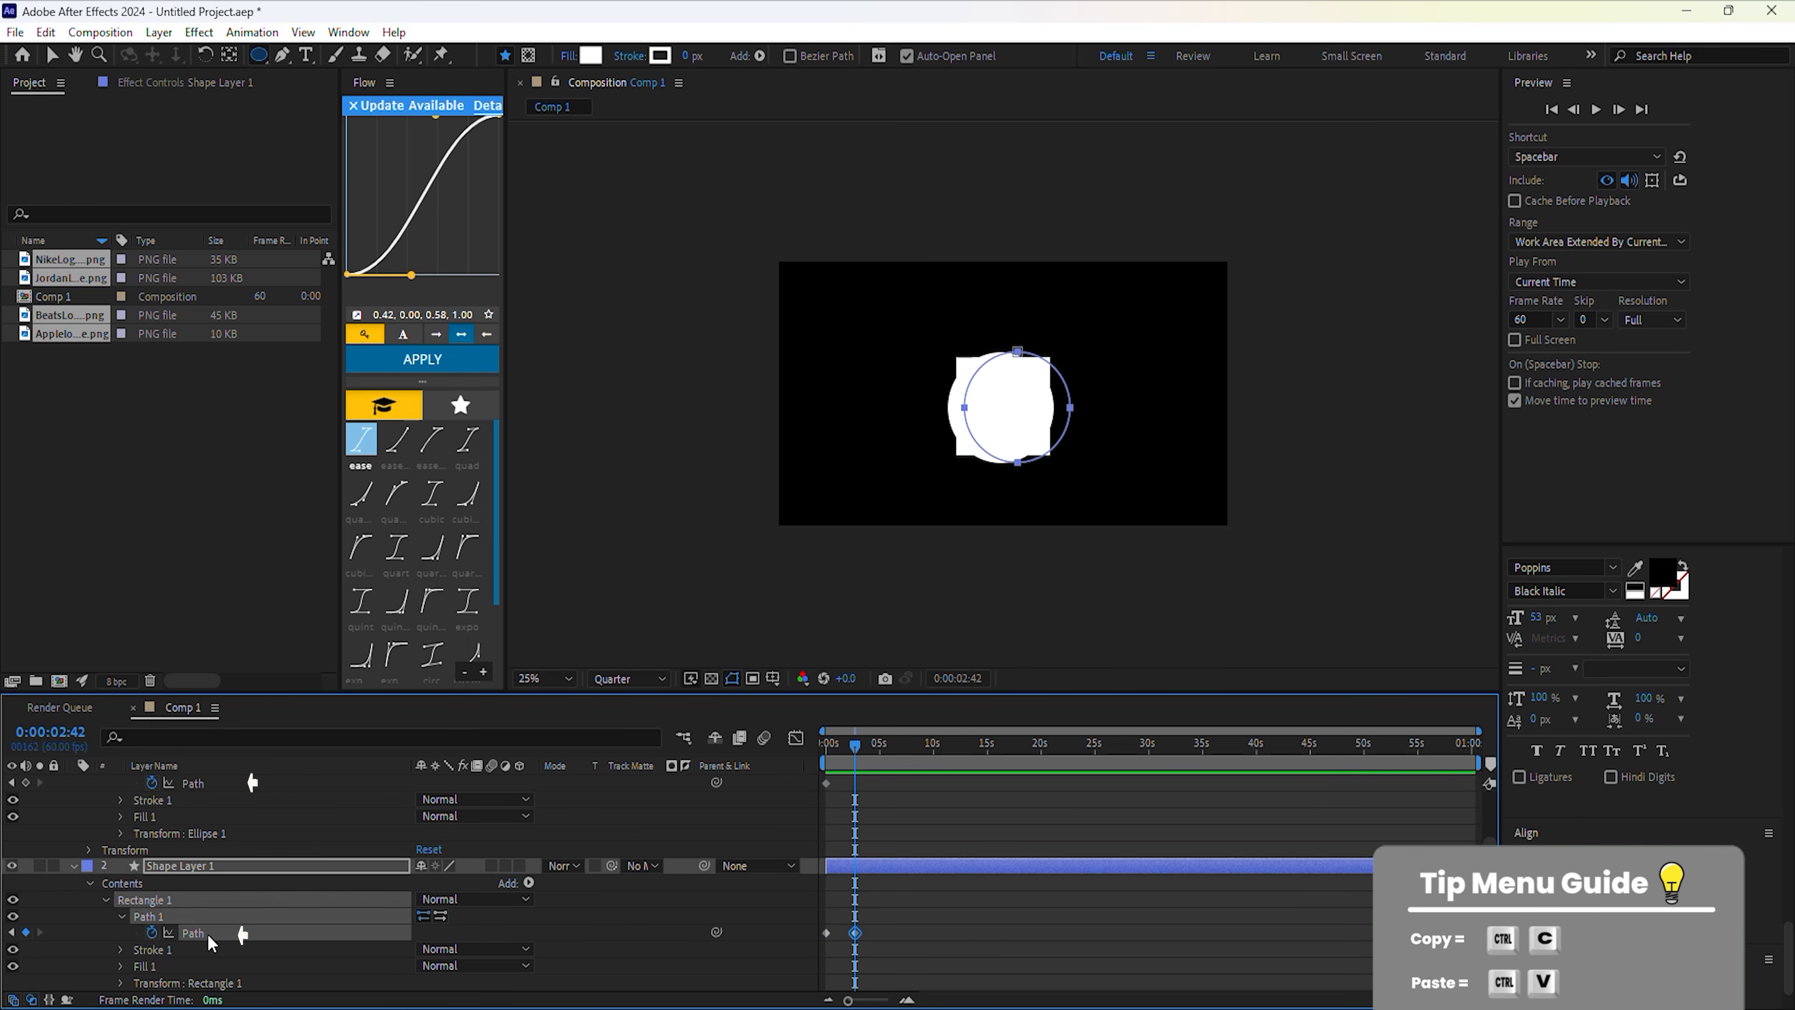
Paste the square's Path keyframe onto the ellipse at 2:42, hide the square layer, and scrub to preview.
left_click(826, 933)
left_click(204, 785)
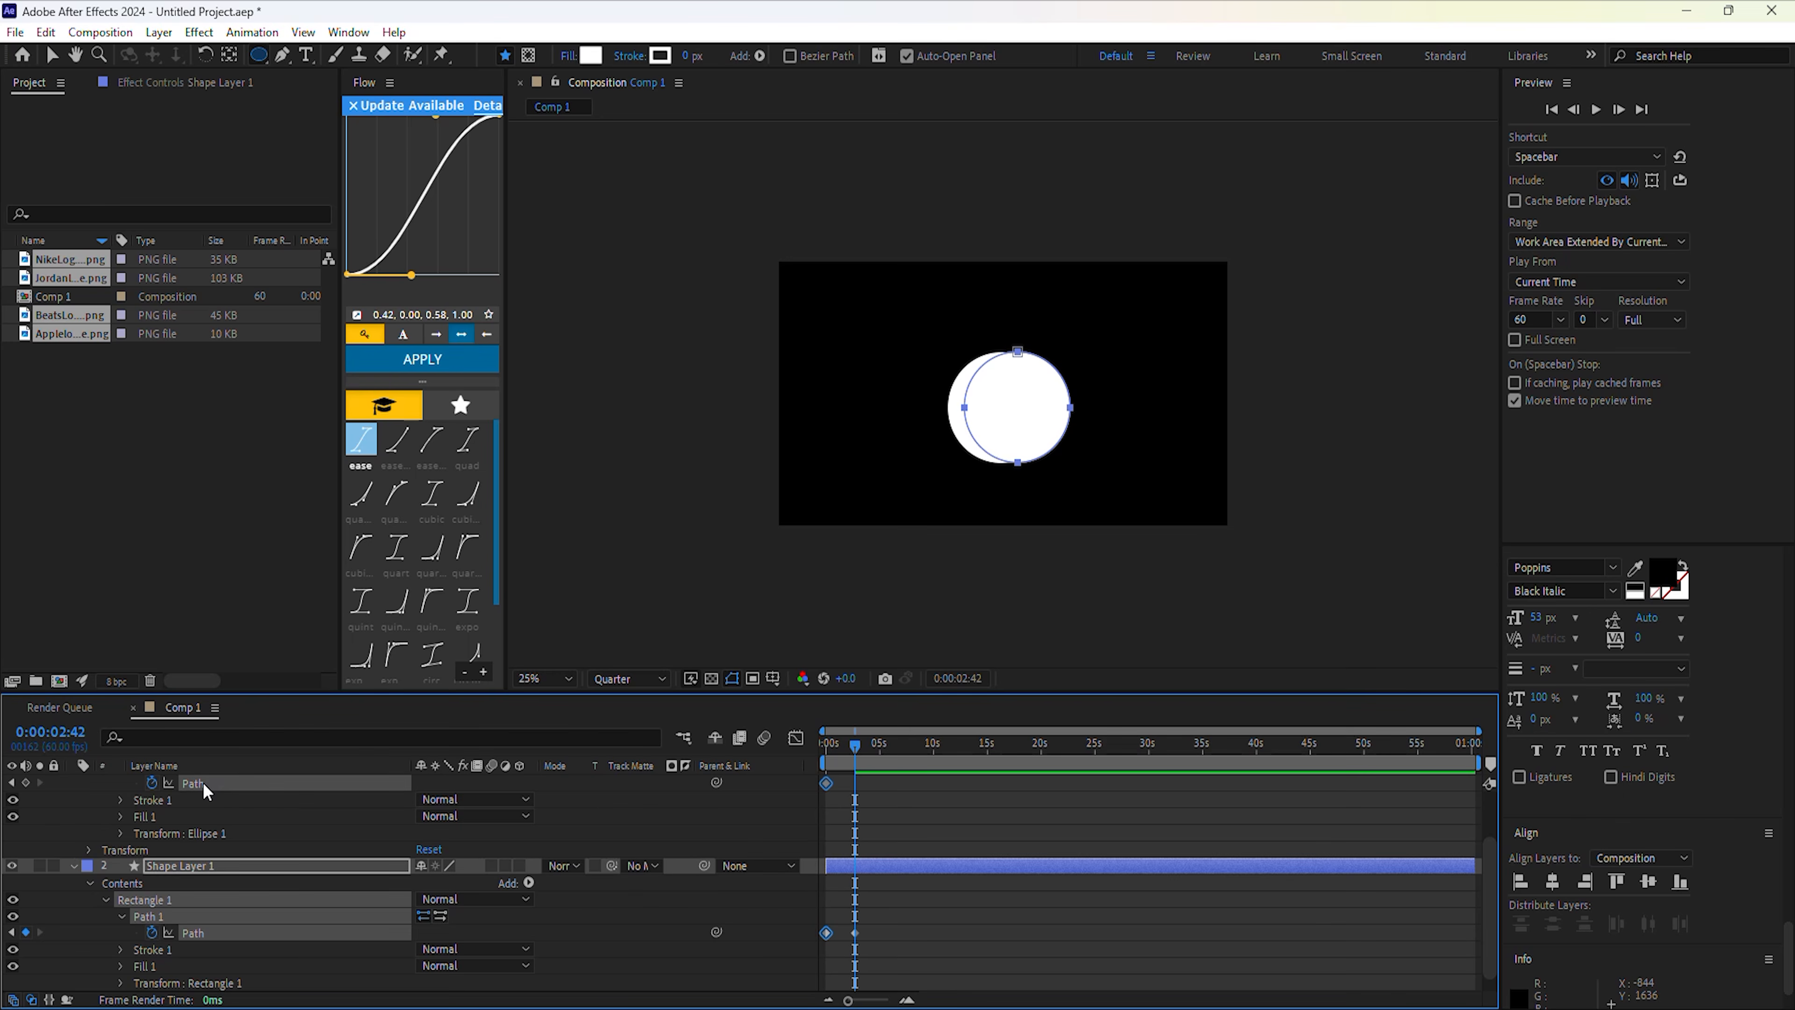
key("ctrl+v")
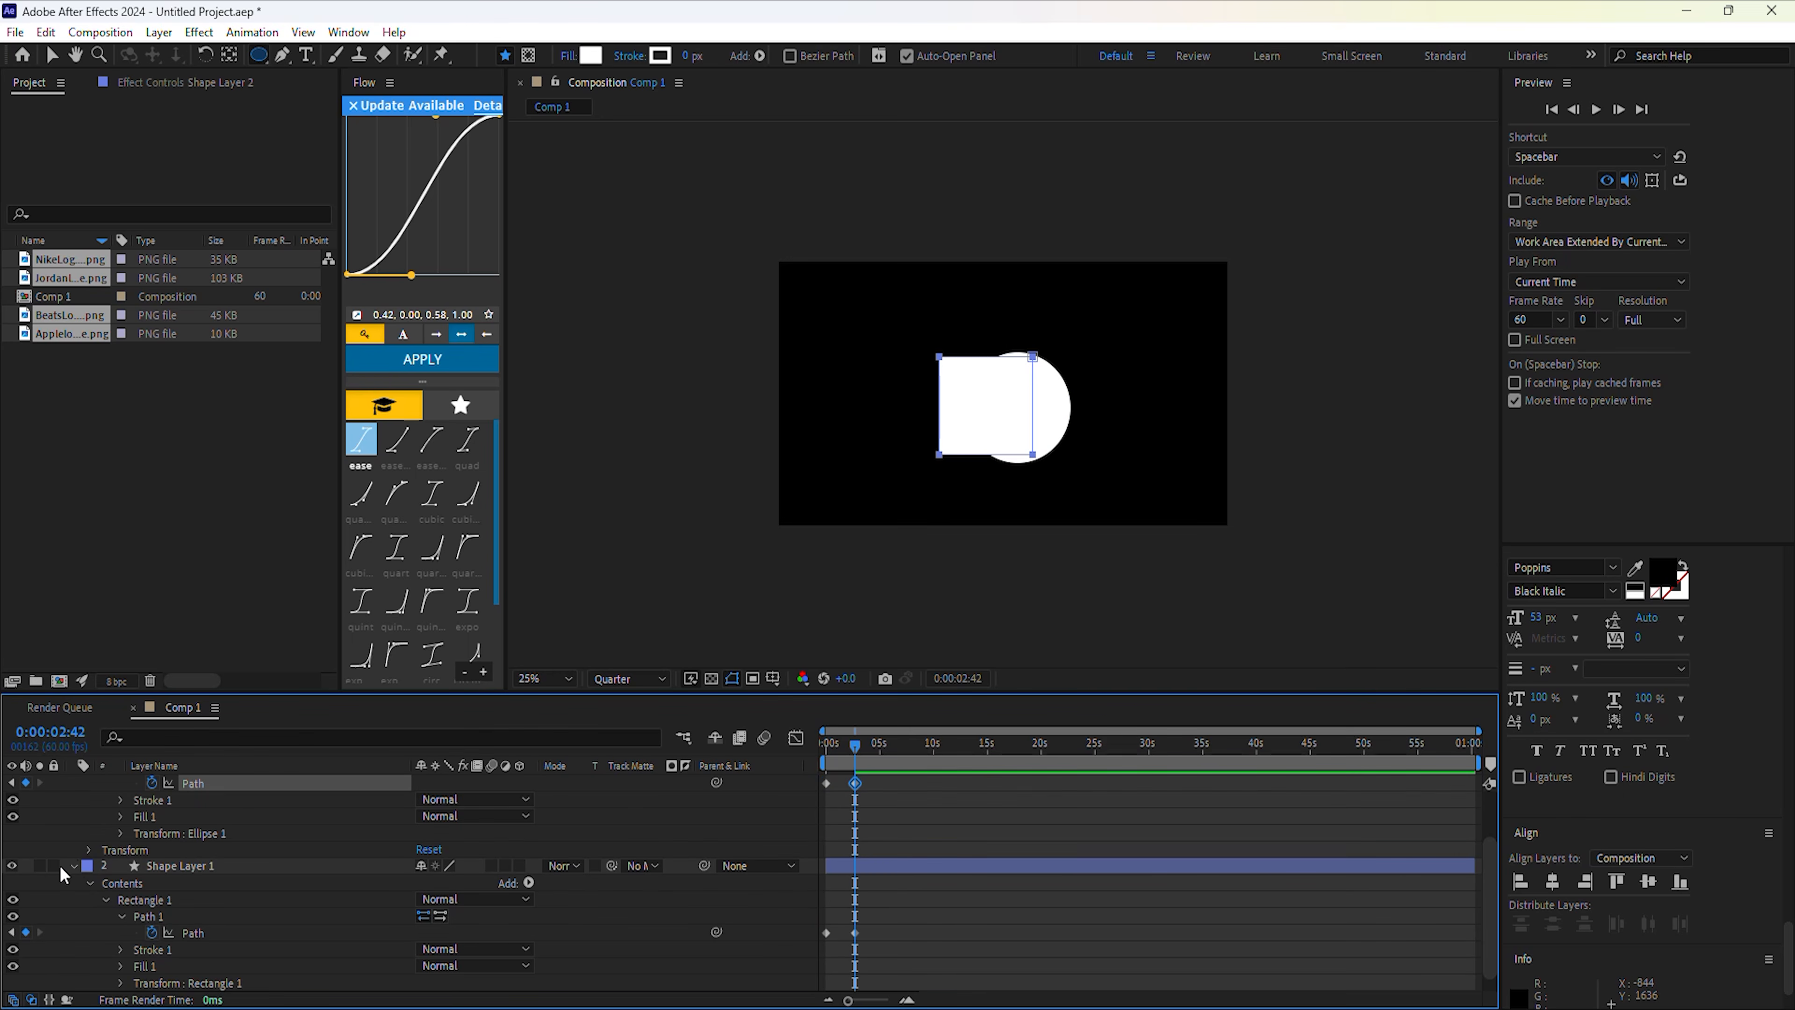
left_click(12, 865)
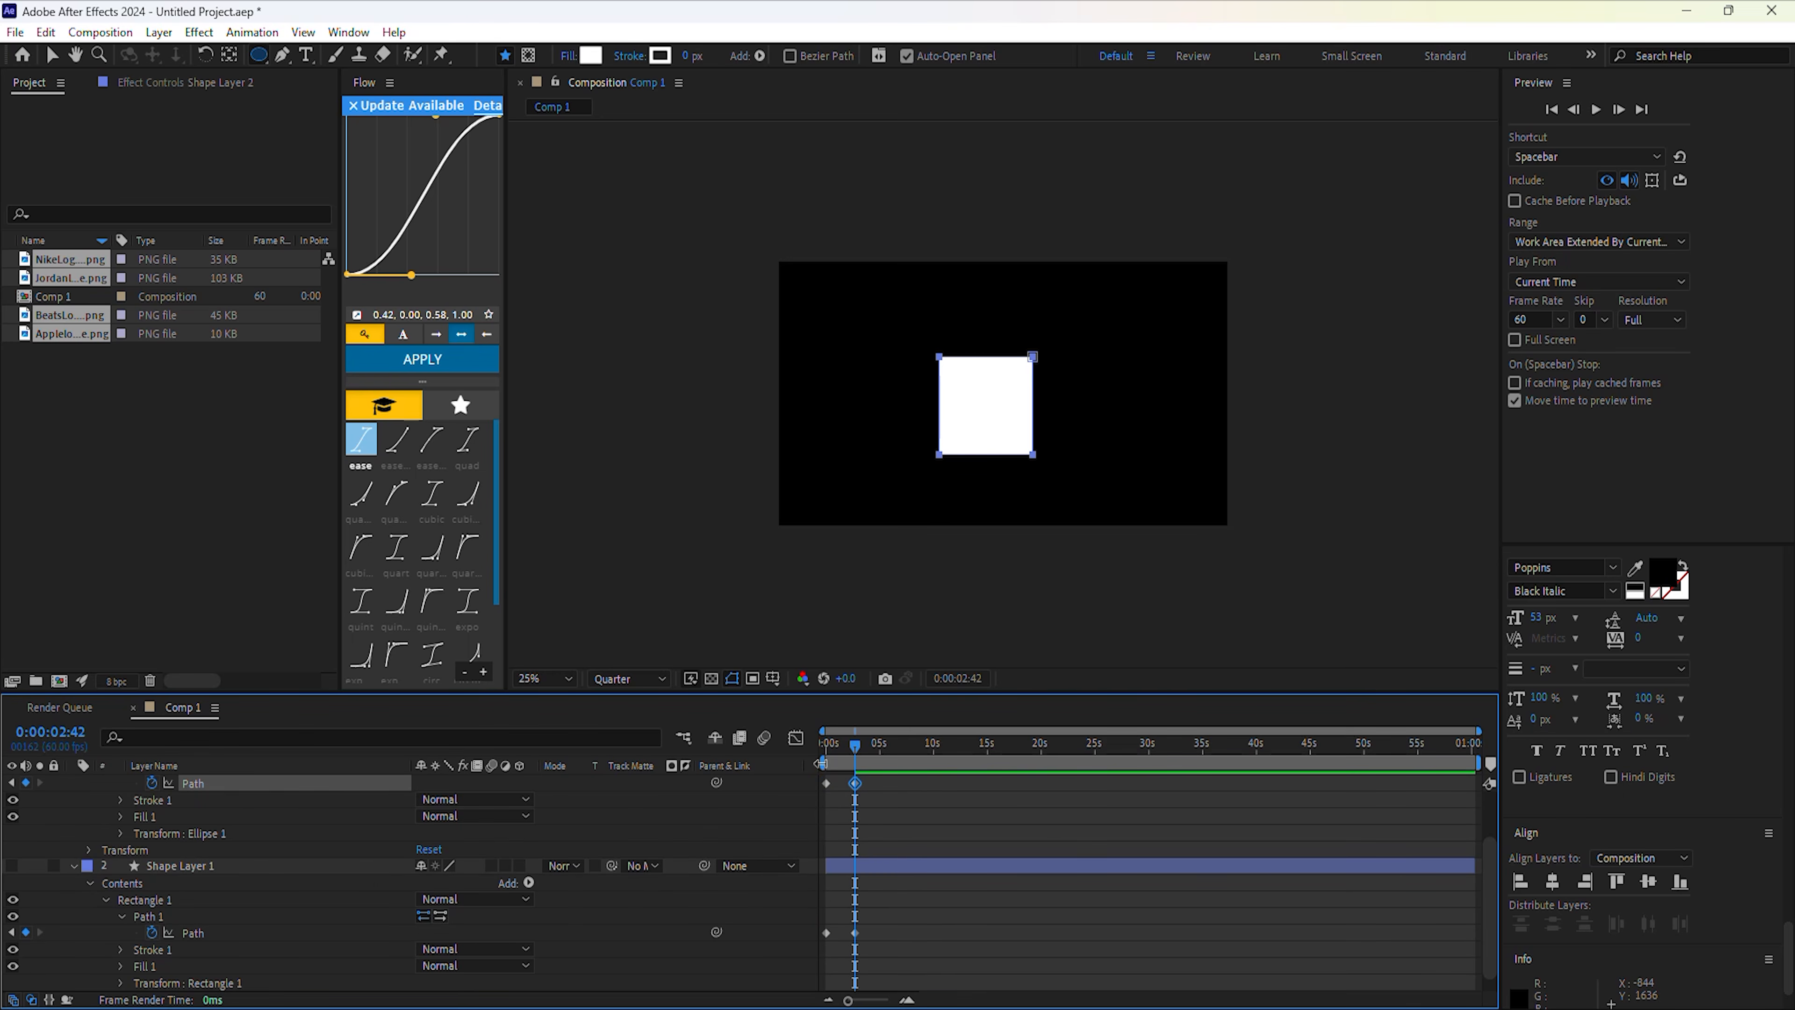
left_click_drag(857, 754, 825, 744)
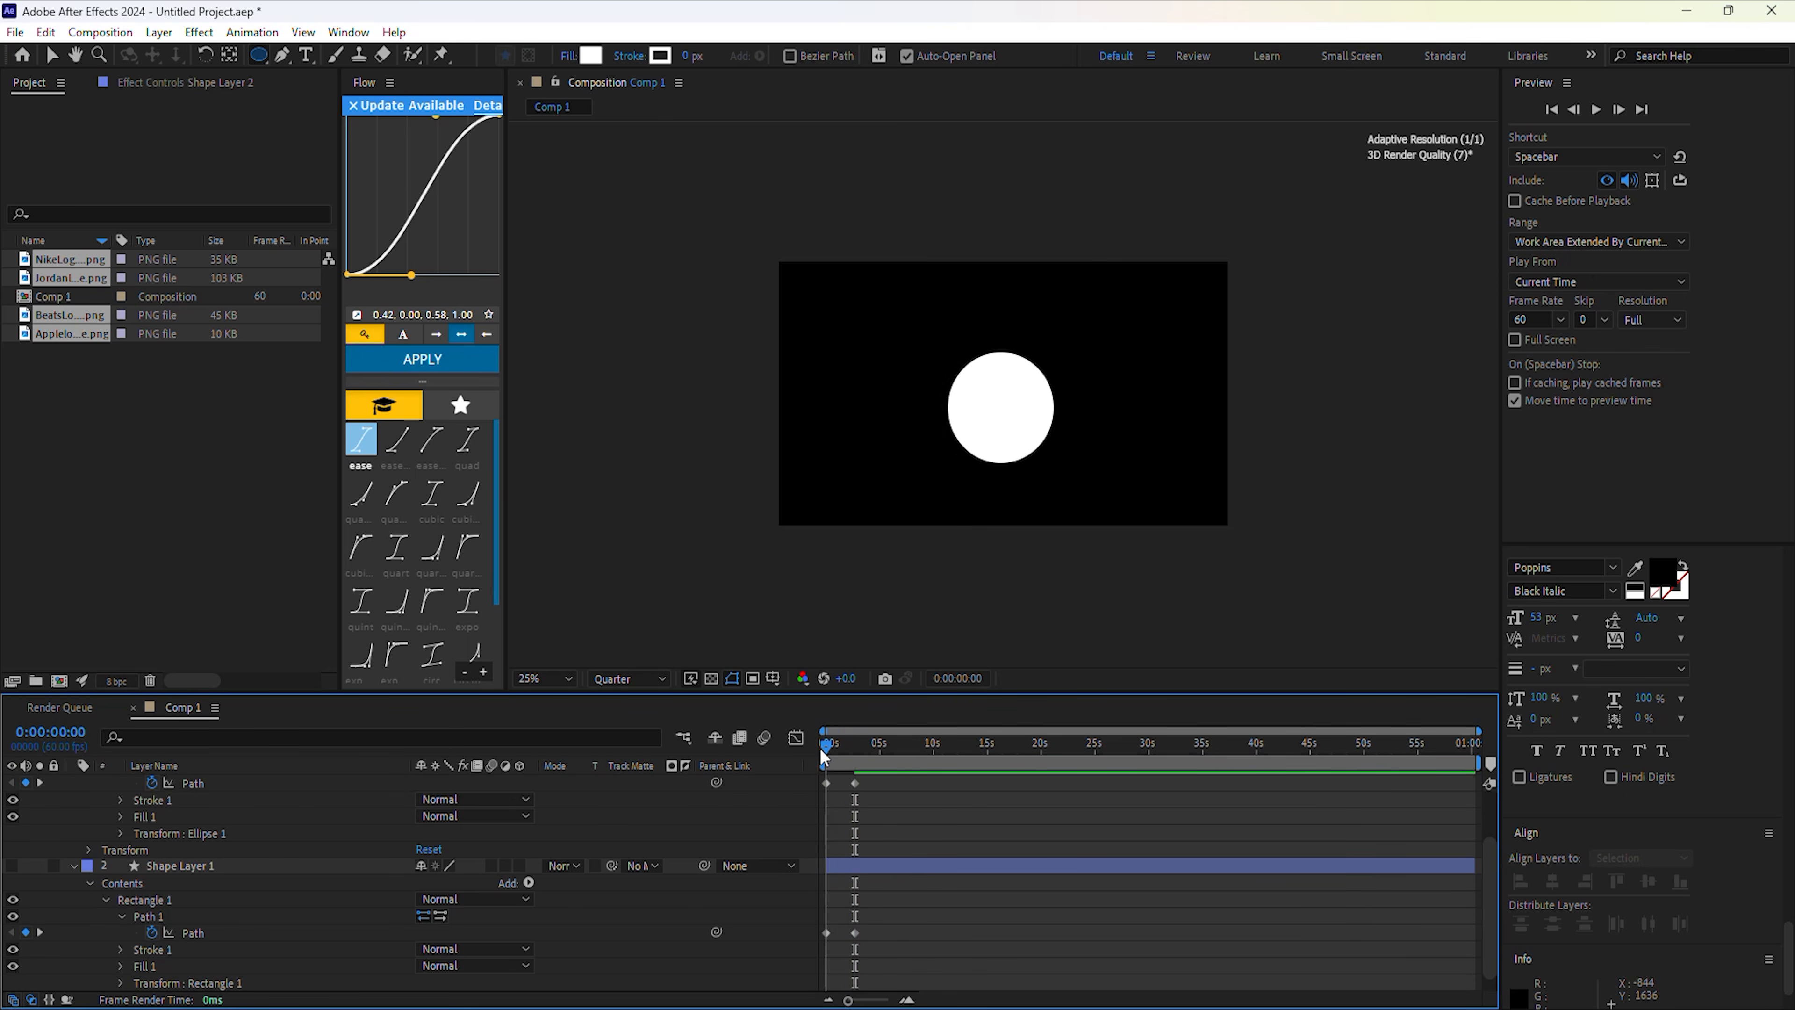
Keyframe the circle layer's position from 0s to a horizontally centred spot at 2:42, with easy ease.
scroll(511, 806, "up", 3)
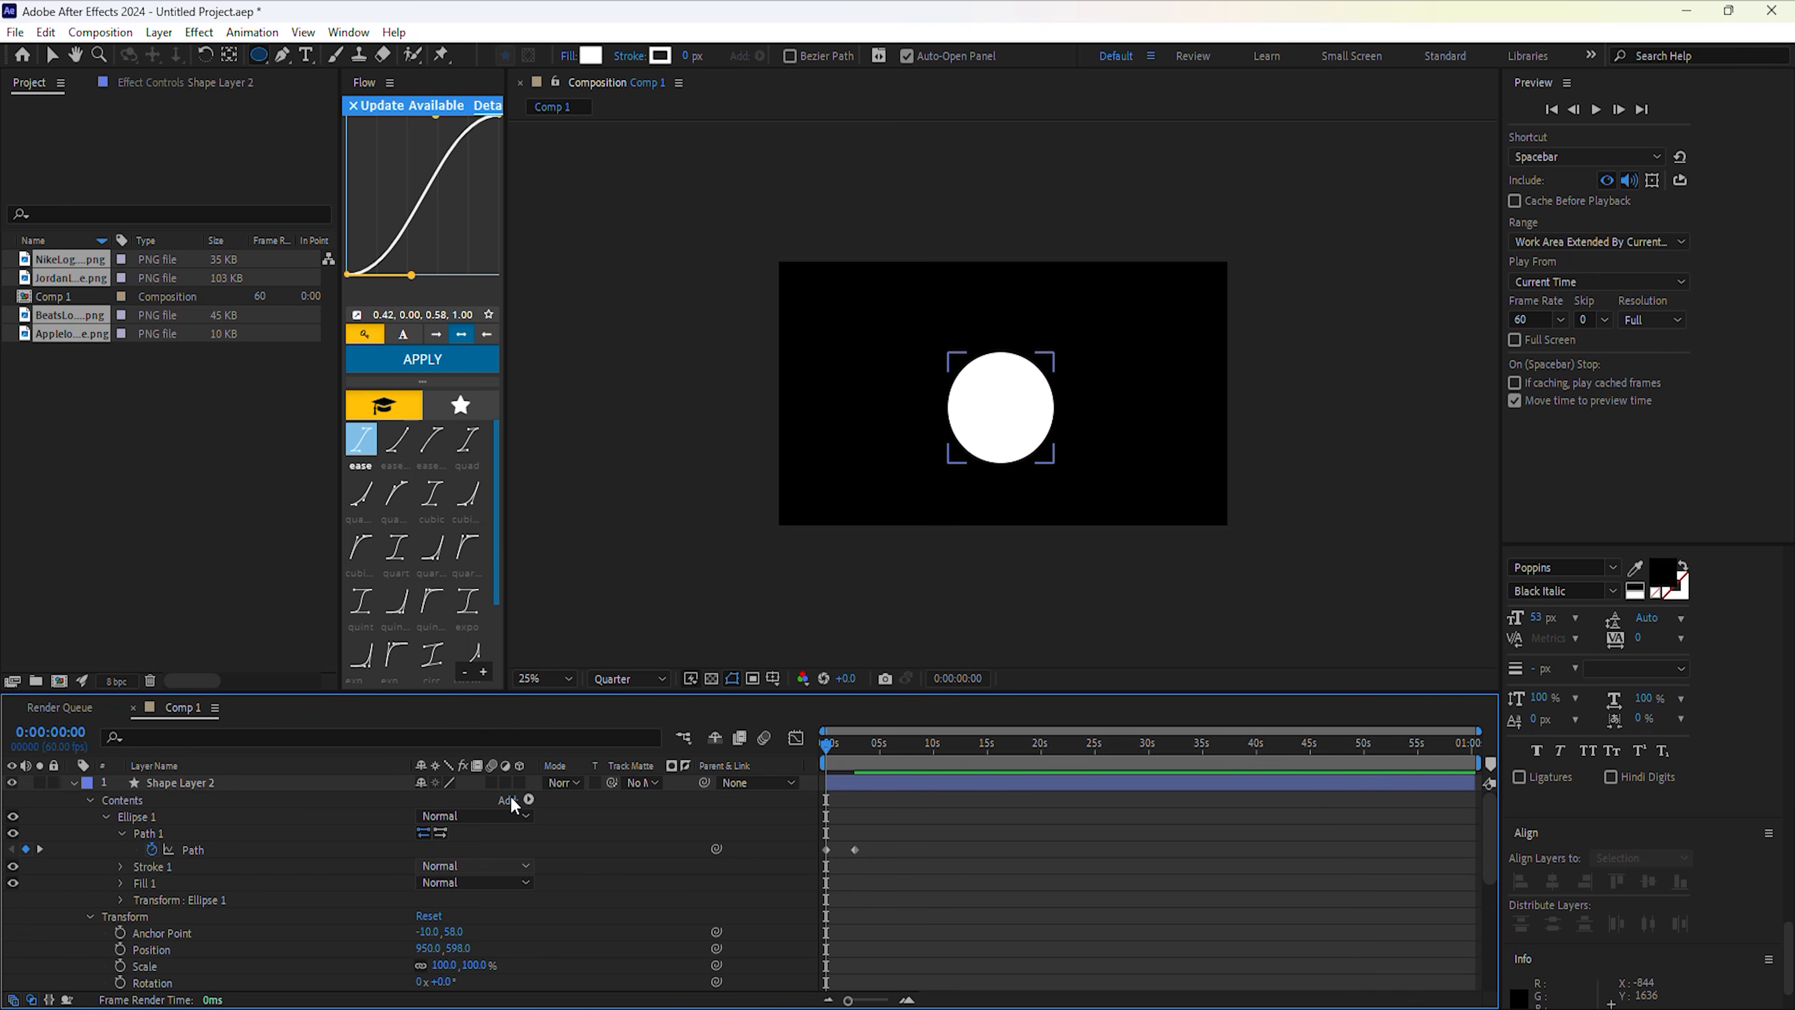
scroll(223, 863, "down", 2)
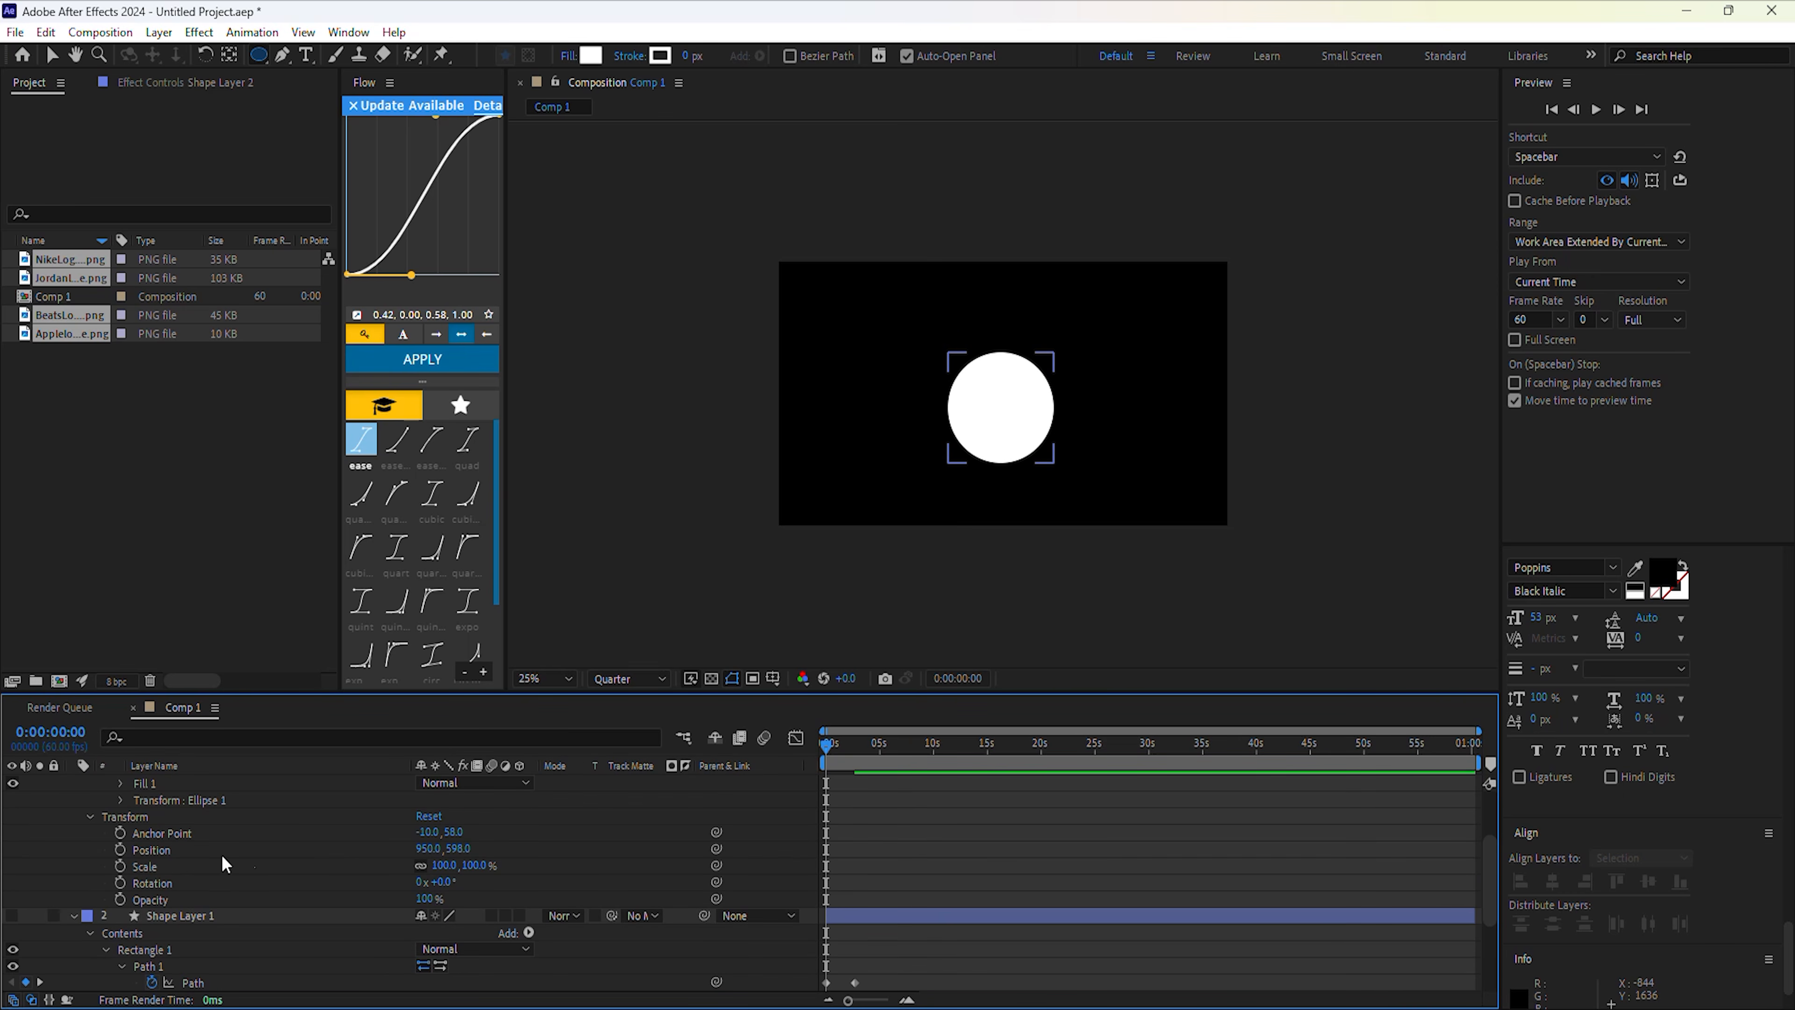
left_click(121, 848)
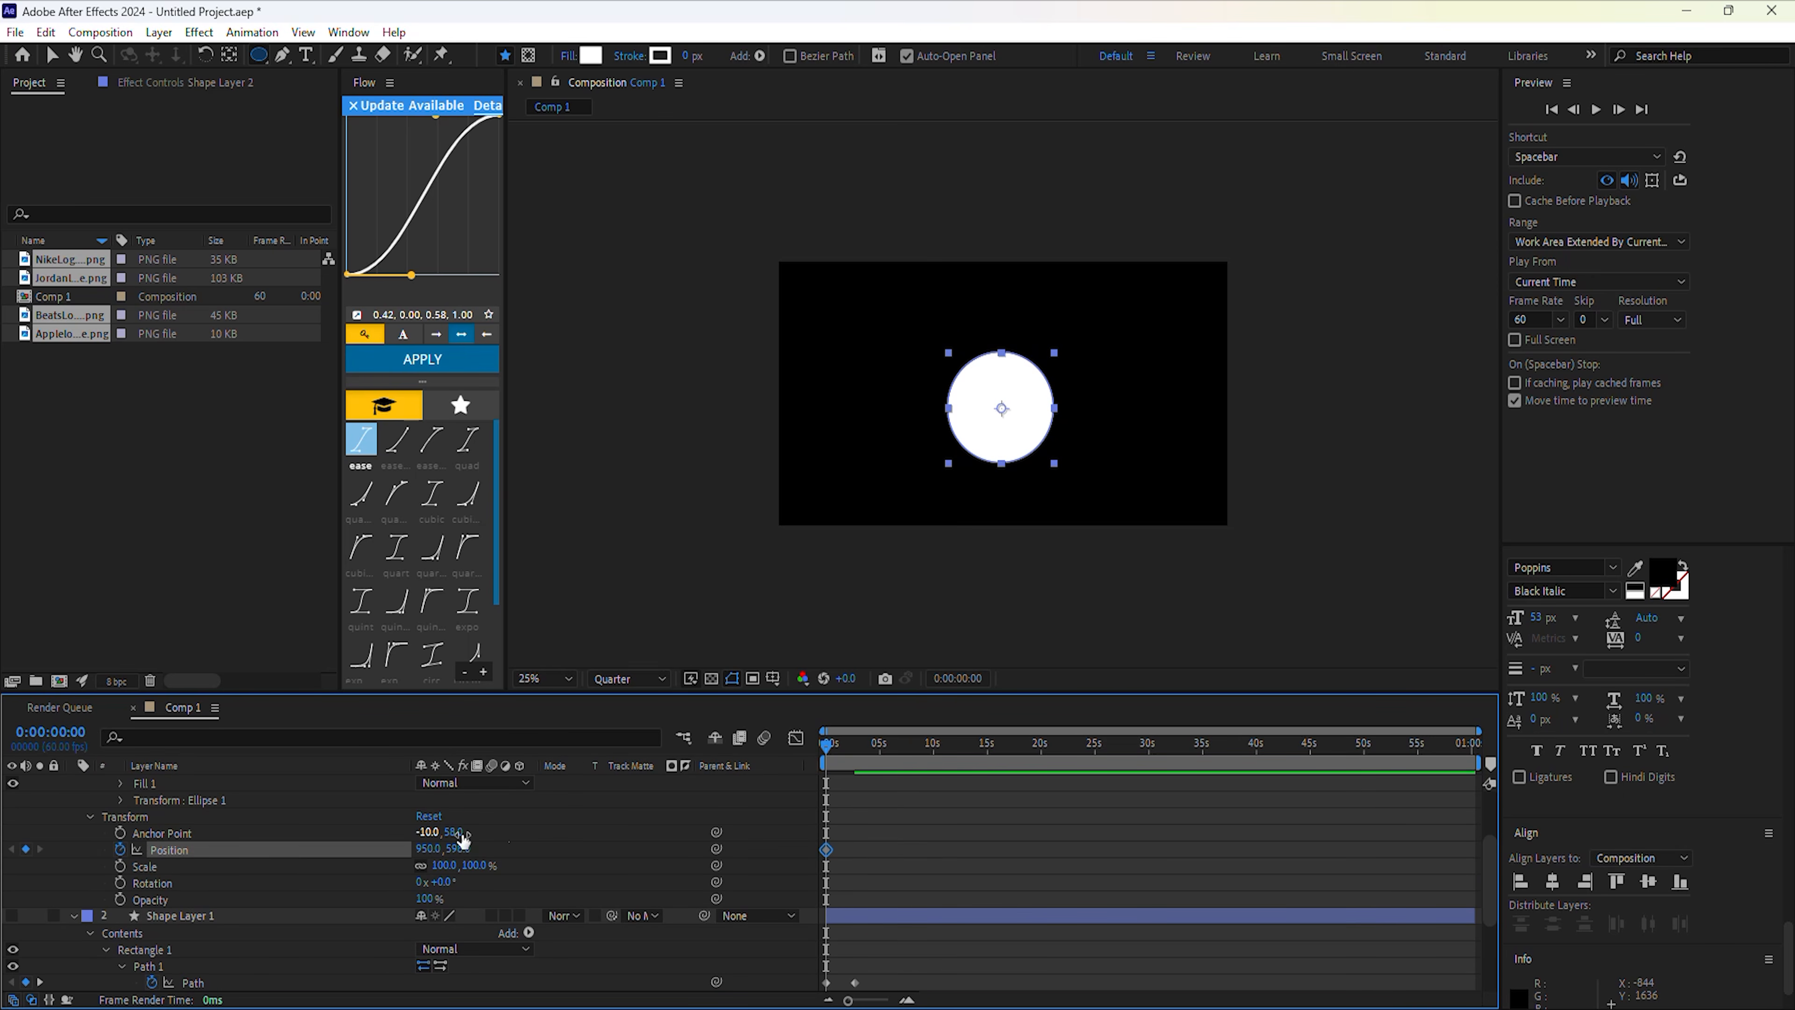
scroll(913, 822, "up", 1)
left_click_drag(830, 754, 854, 752)
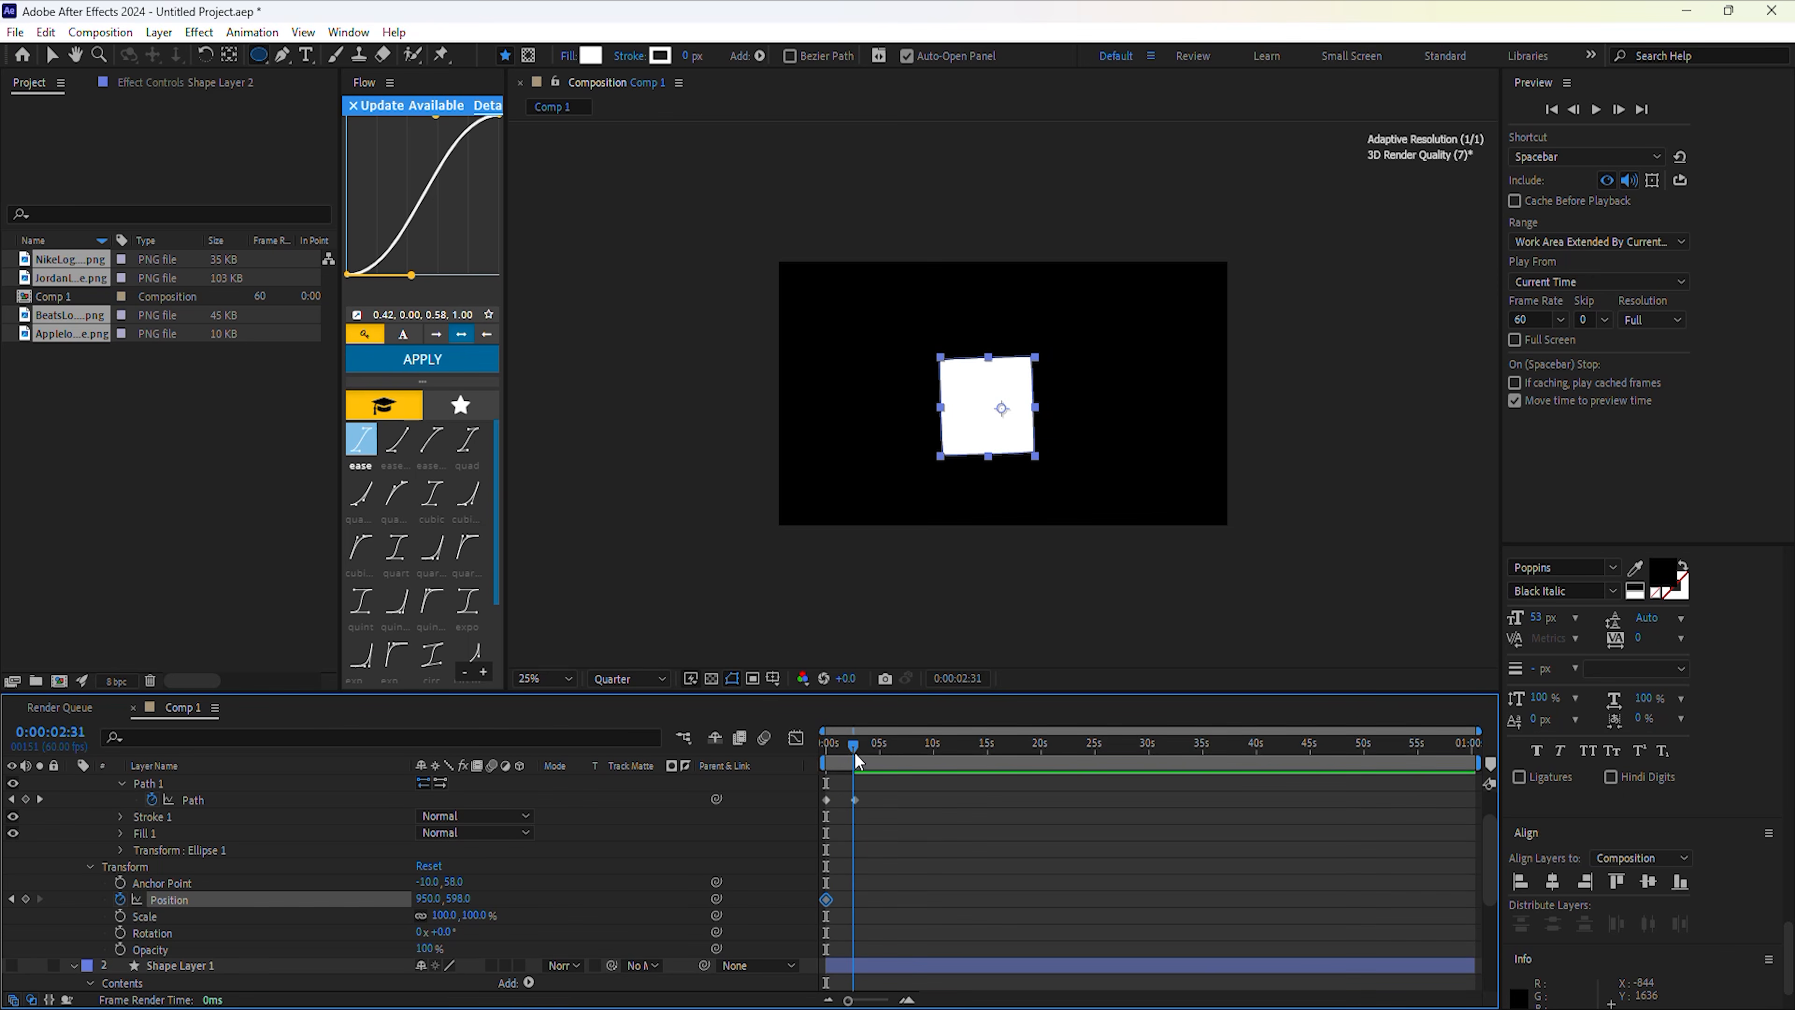
left_click(1548, 881)
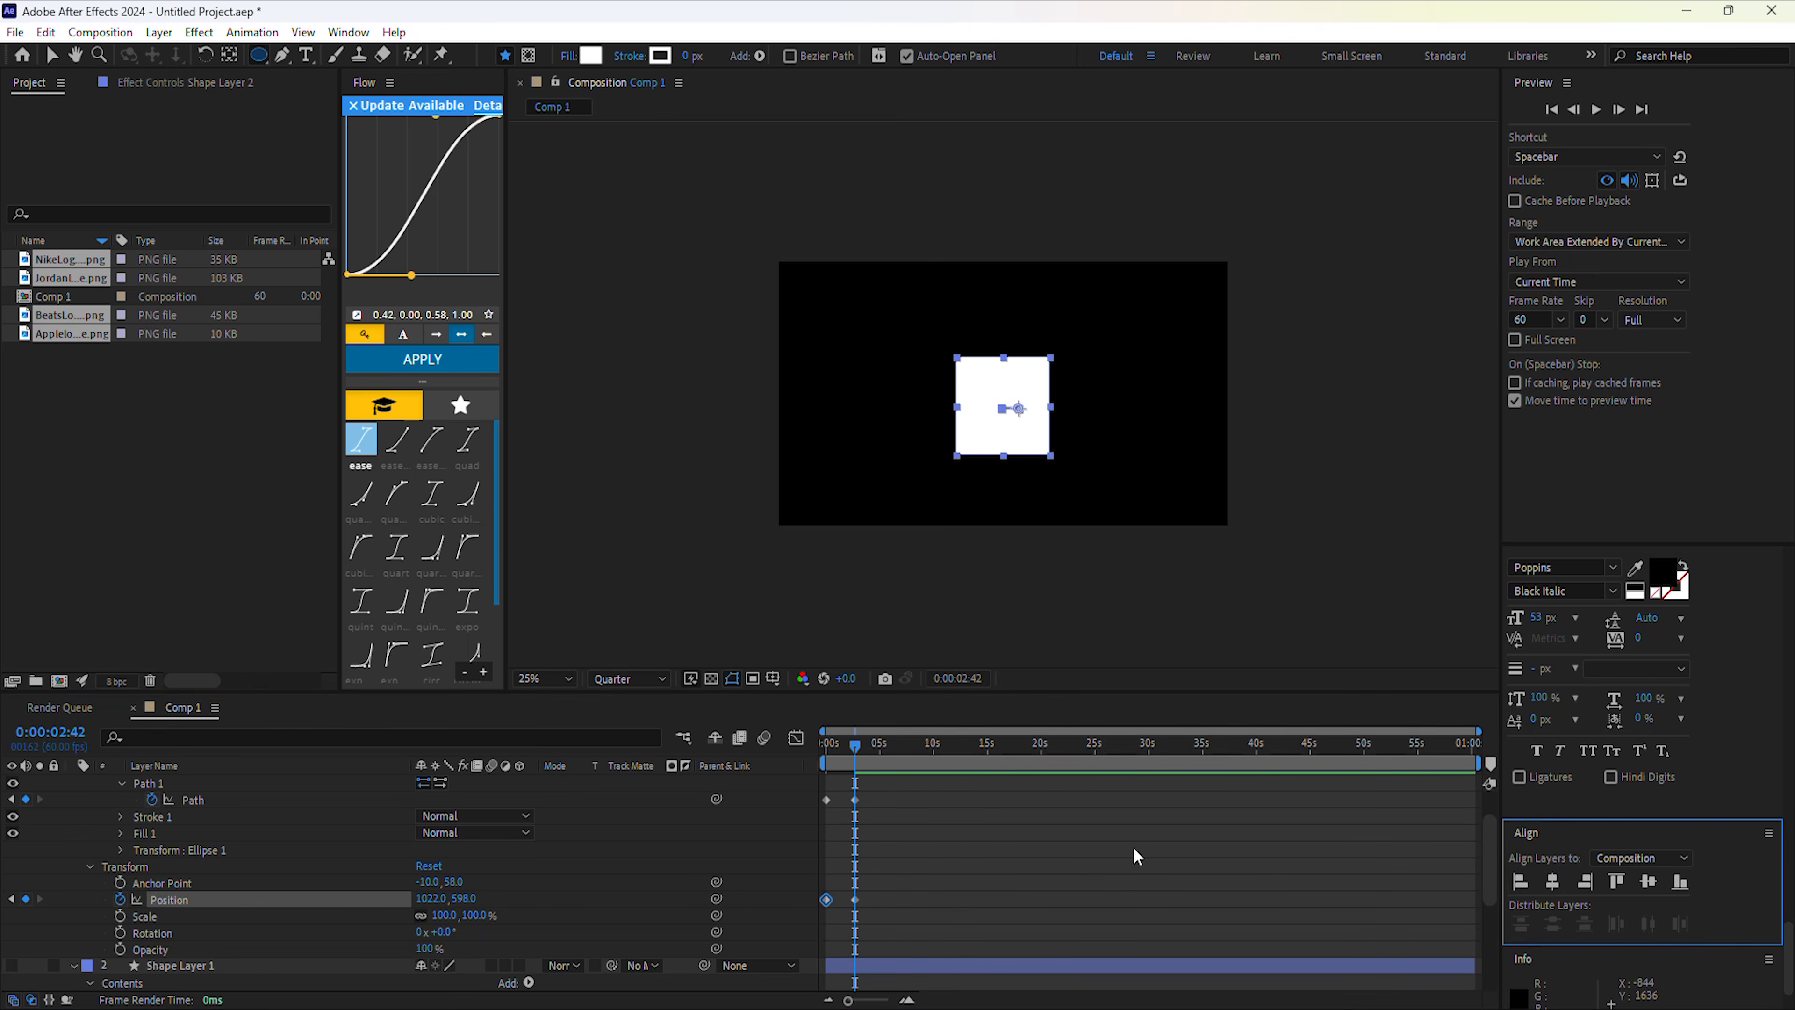
left_click_drag(897, 931, 811, 796)
key("F9")
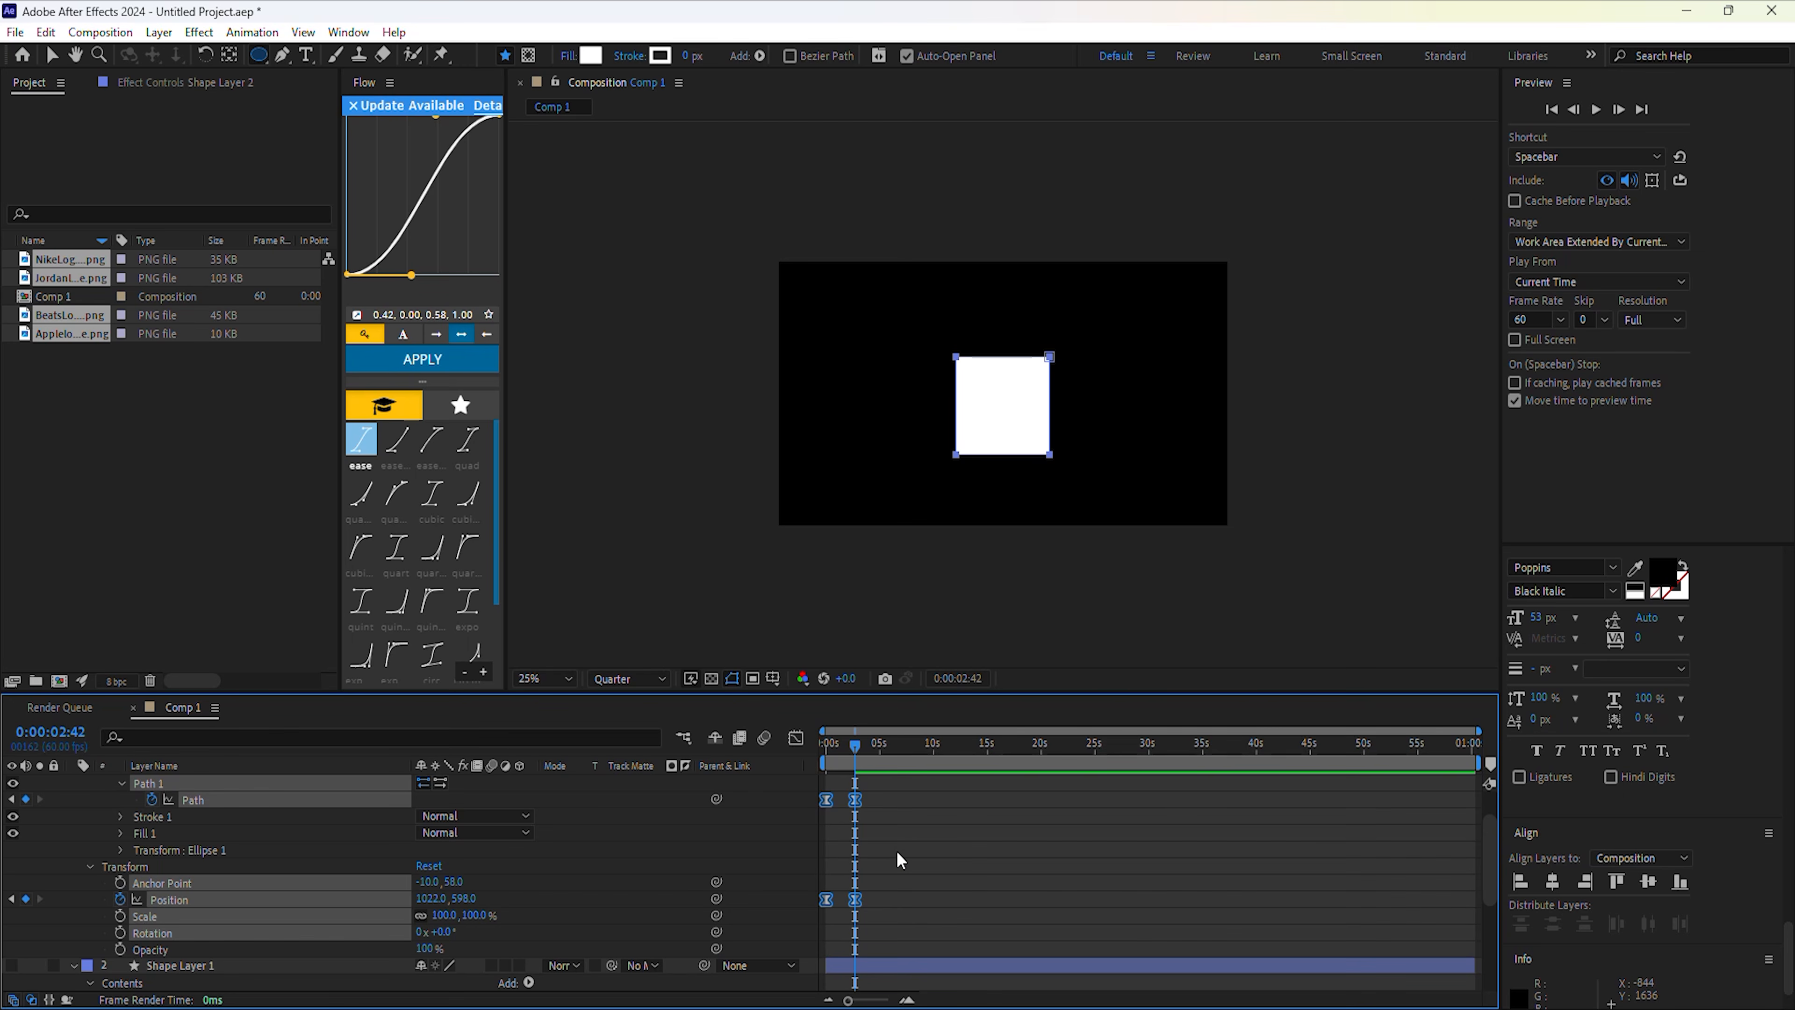
left_click_drag(847, 747, 839, 745)
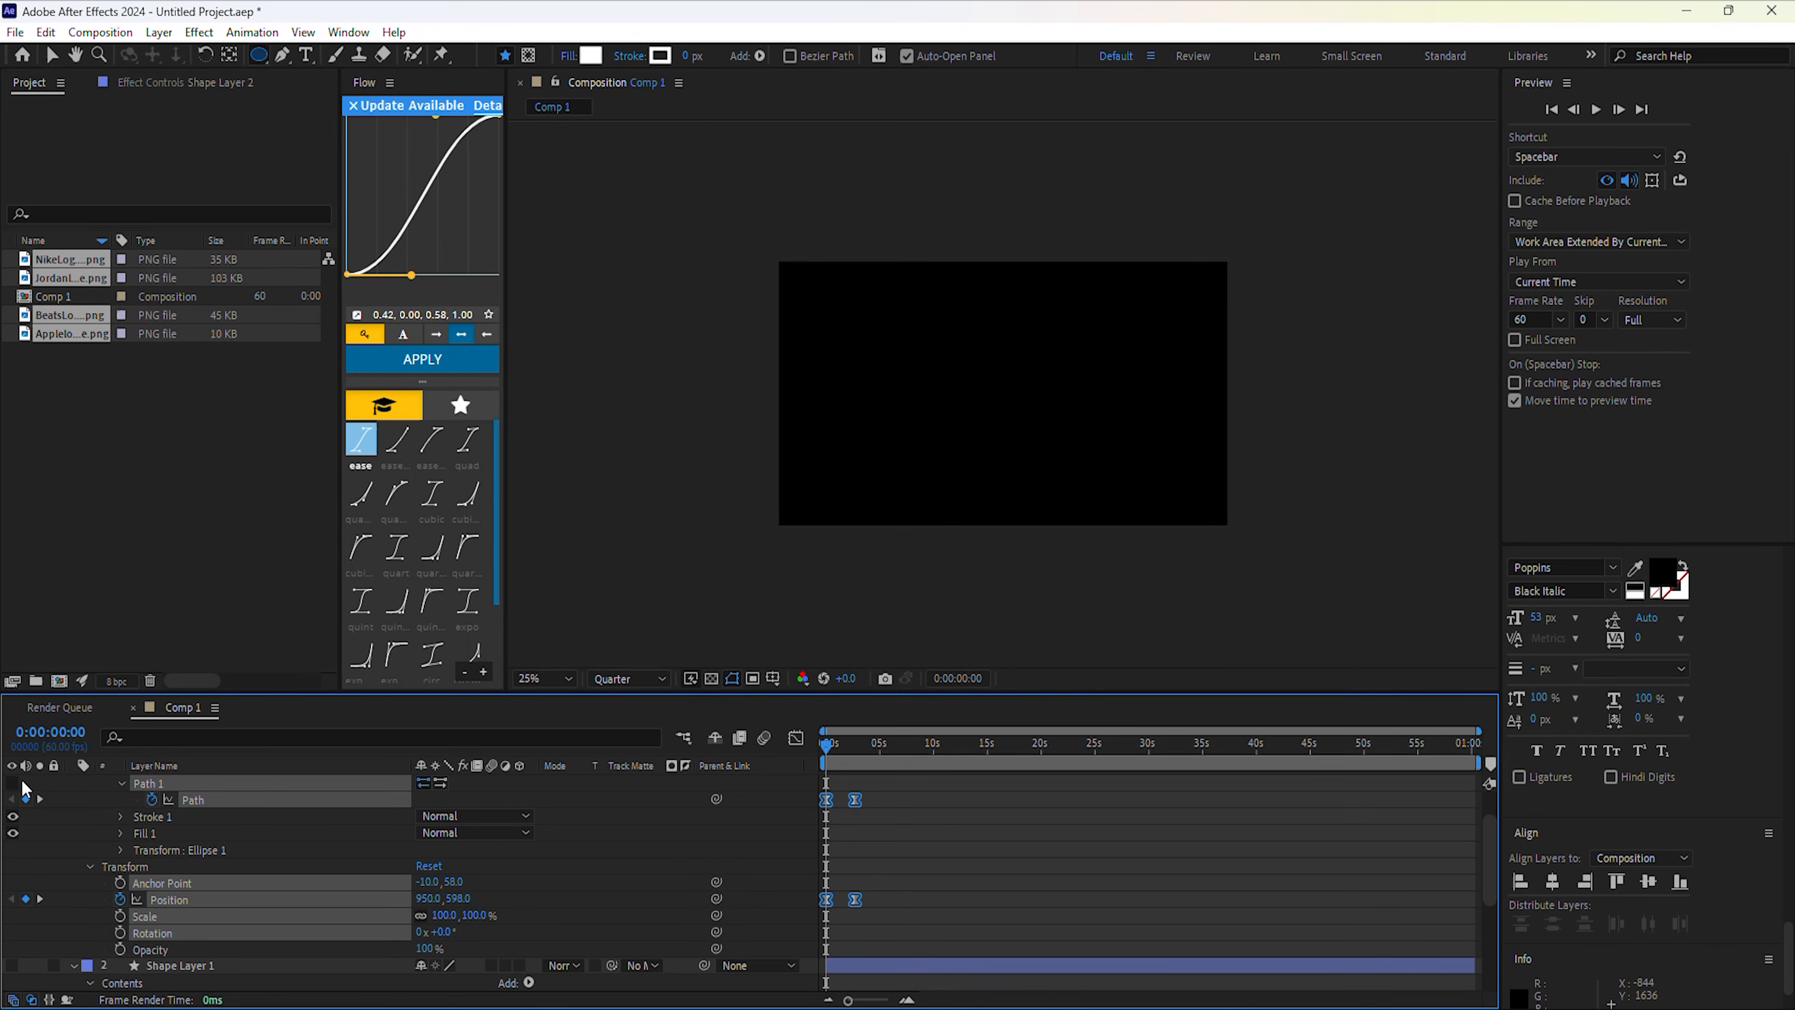
Show the square layer again and keyframe its position, centring it horizontally at 2:42.
left_click(305, 784)
left_click(12, 832)
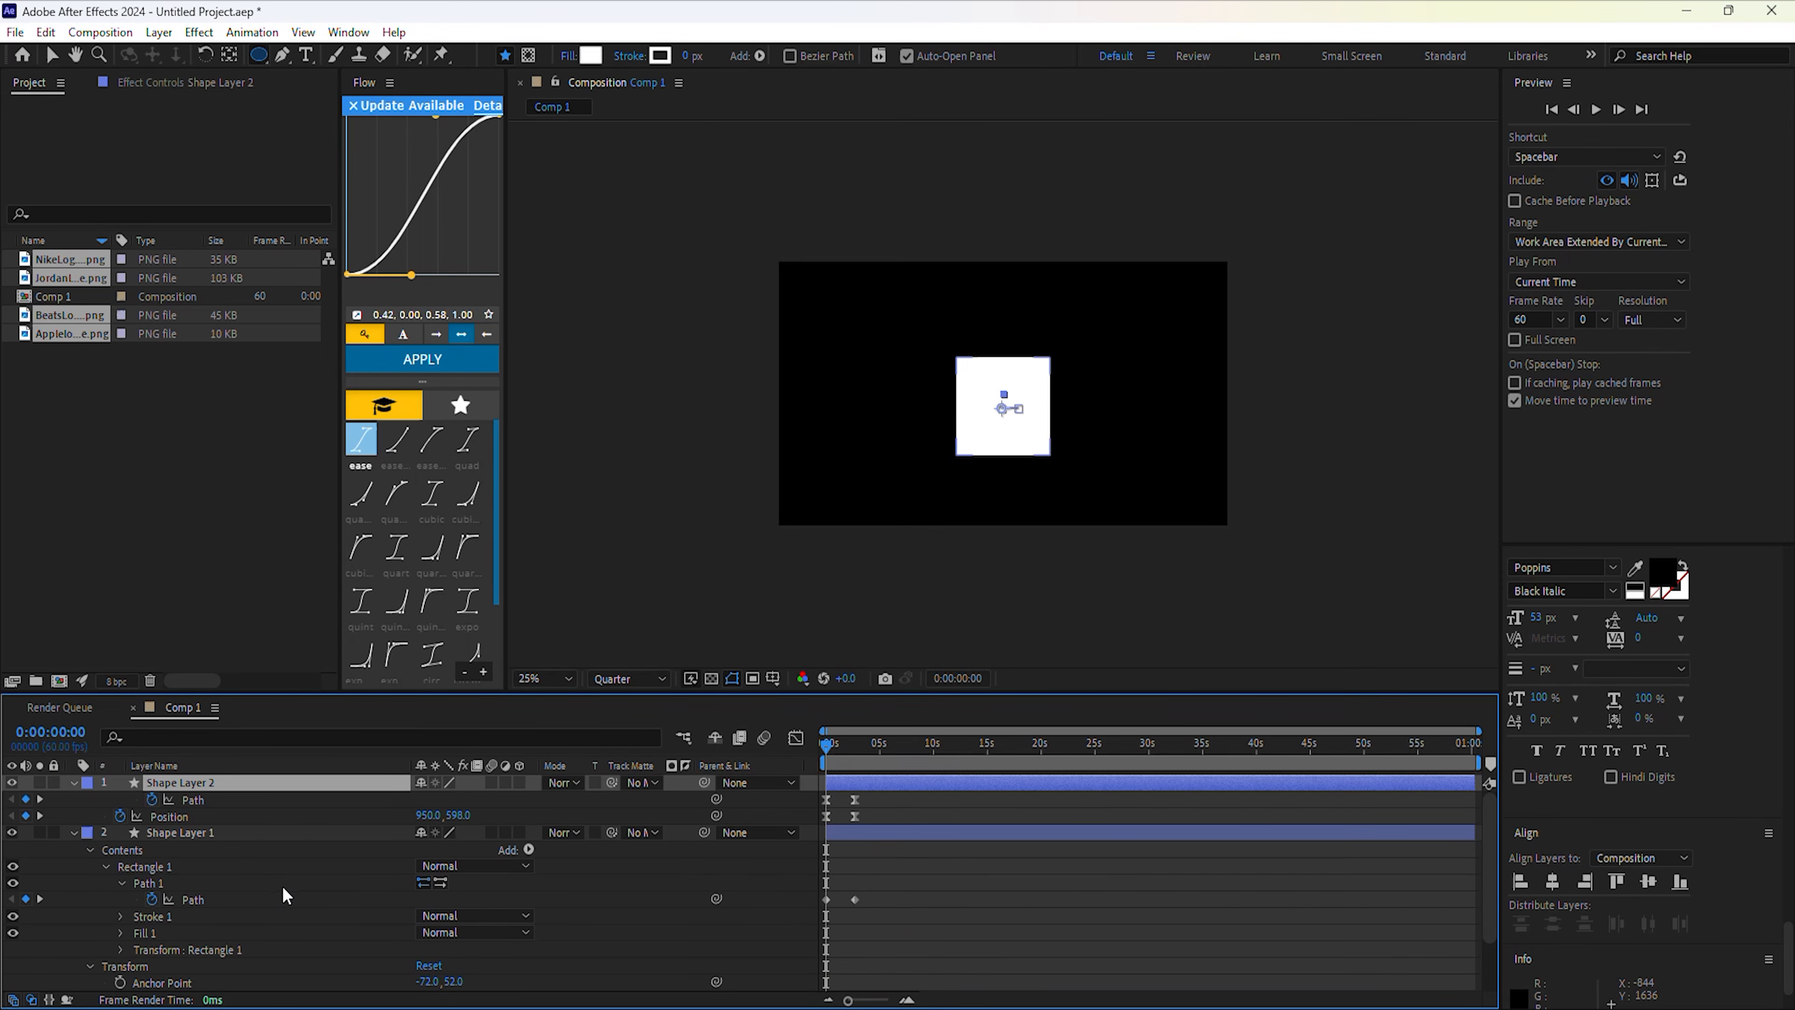
mouse_move(829, 751)
left_mouse_down()
mouse_move(861, 773)
mouse_move(817, 772)
mouse_move(856, 752)
left_mouse_up()
left_click(268, 834)
scroll(233, 912, "down", 3)
left_click(120, 932)
left_click(1553, 881)
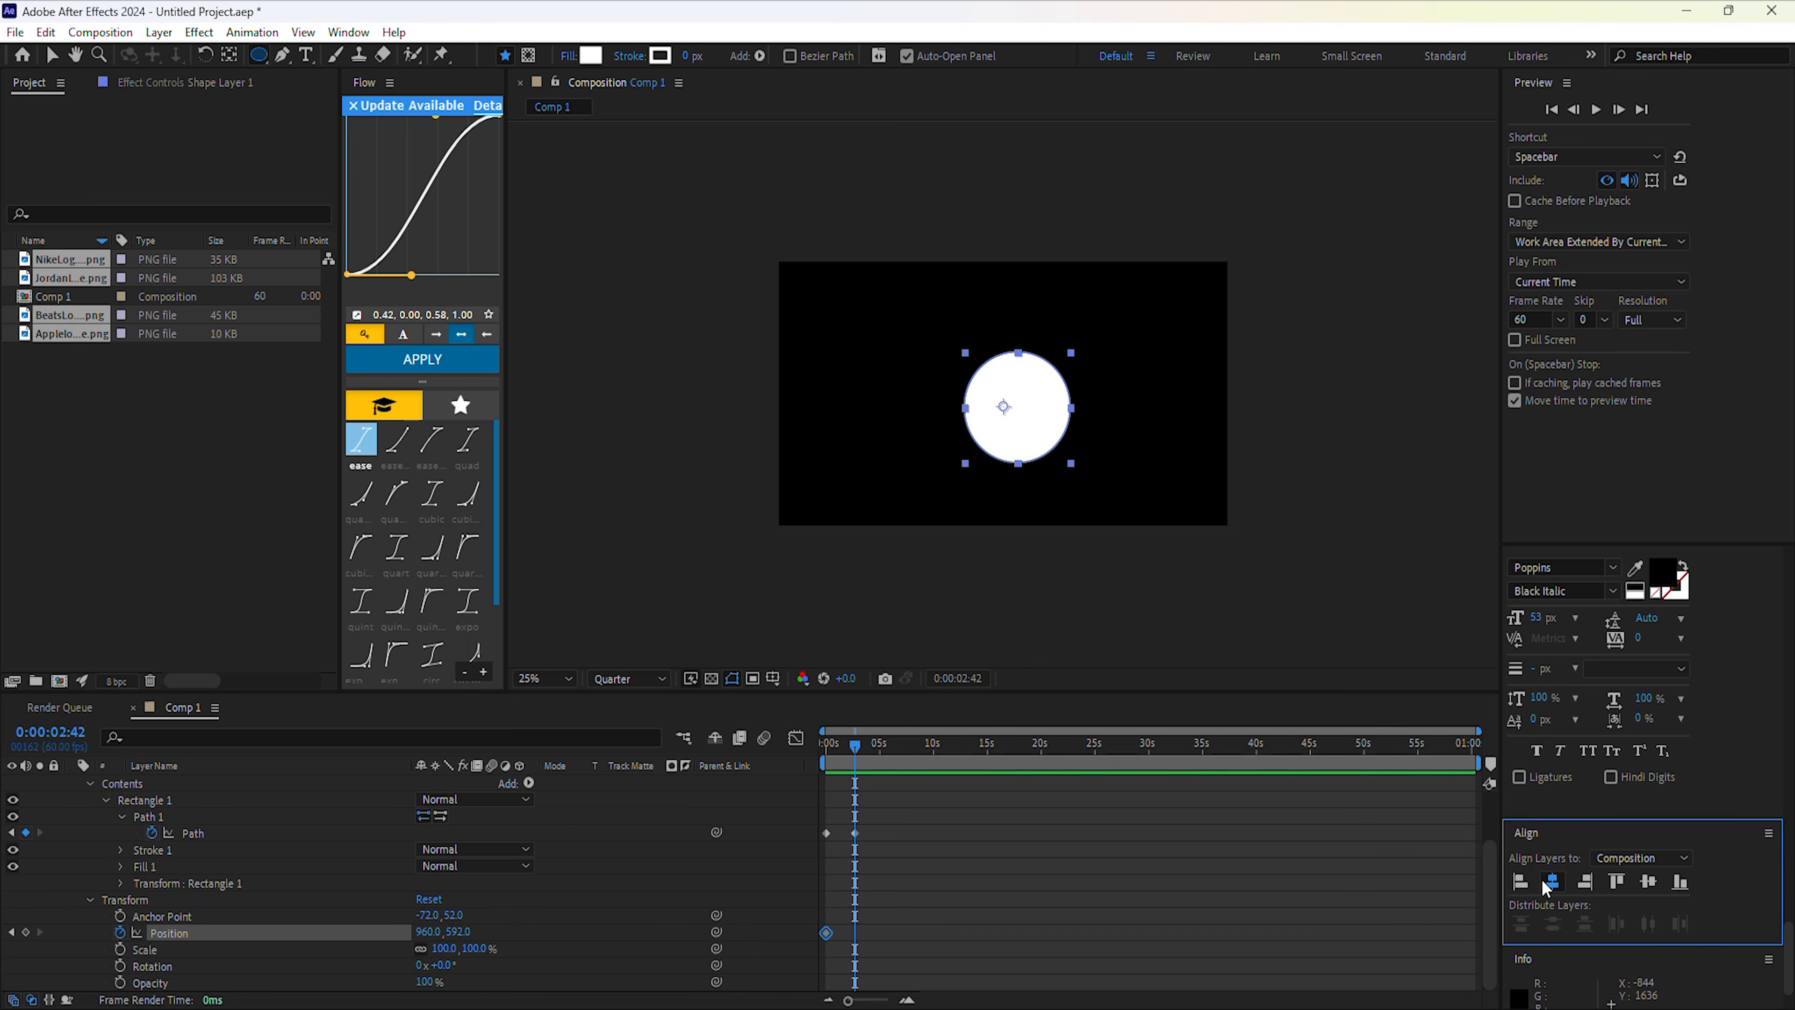
left_click_drag(885, 952, 836, 903)
left_click_drag(843, 751, 814, 746)
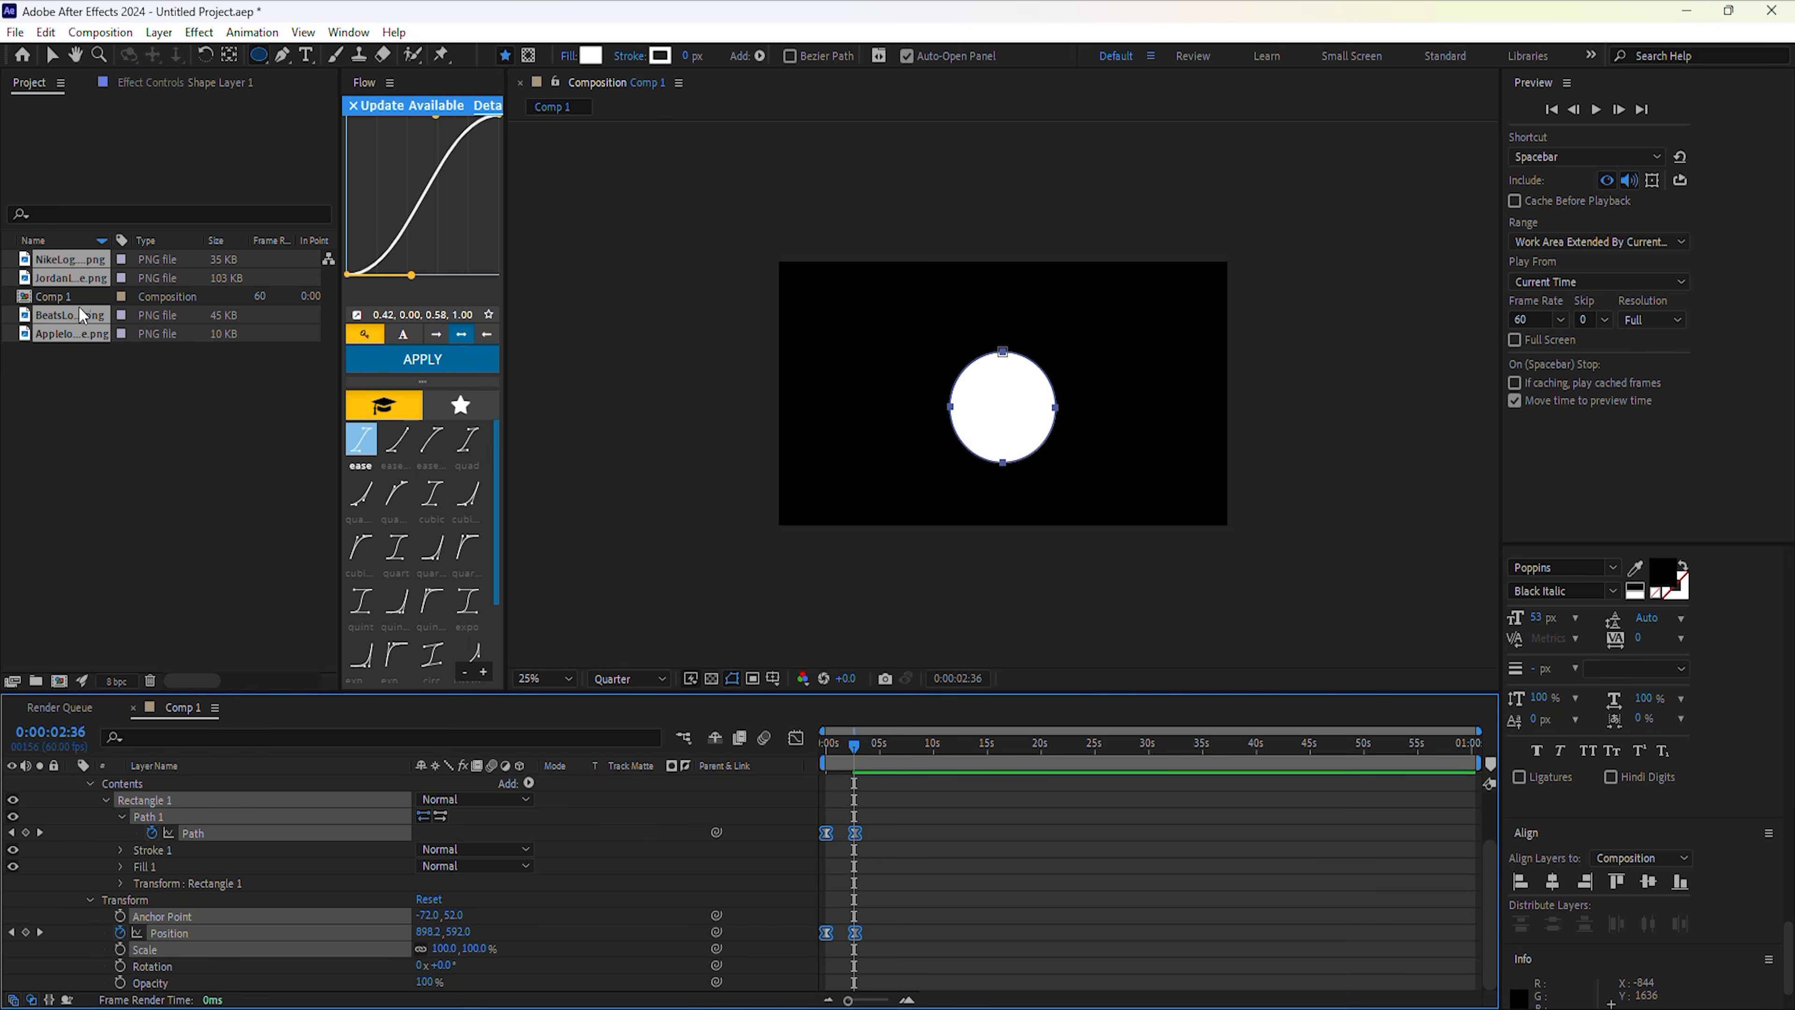
Create Comp 2 and drag the Apple, Beats, Jordan and Nike logo PNGs into it.
left_click(58, 682)
left_click(1491, 742)
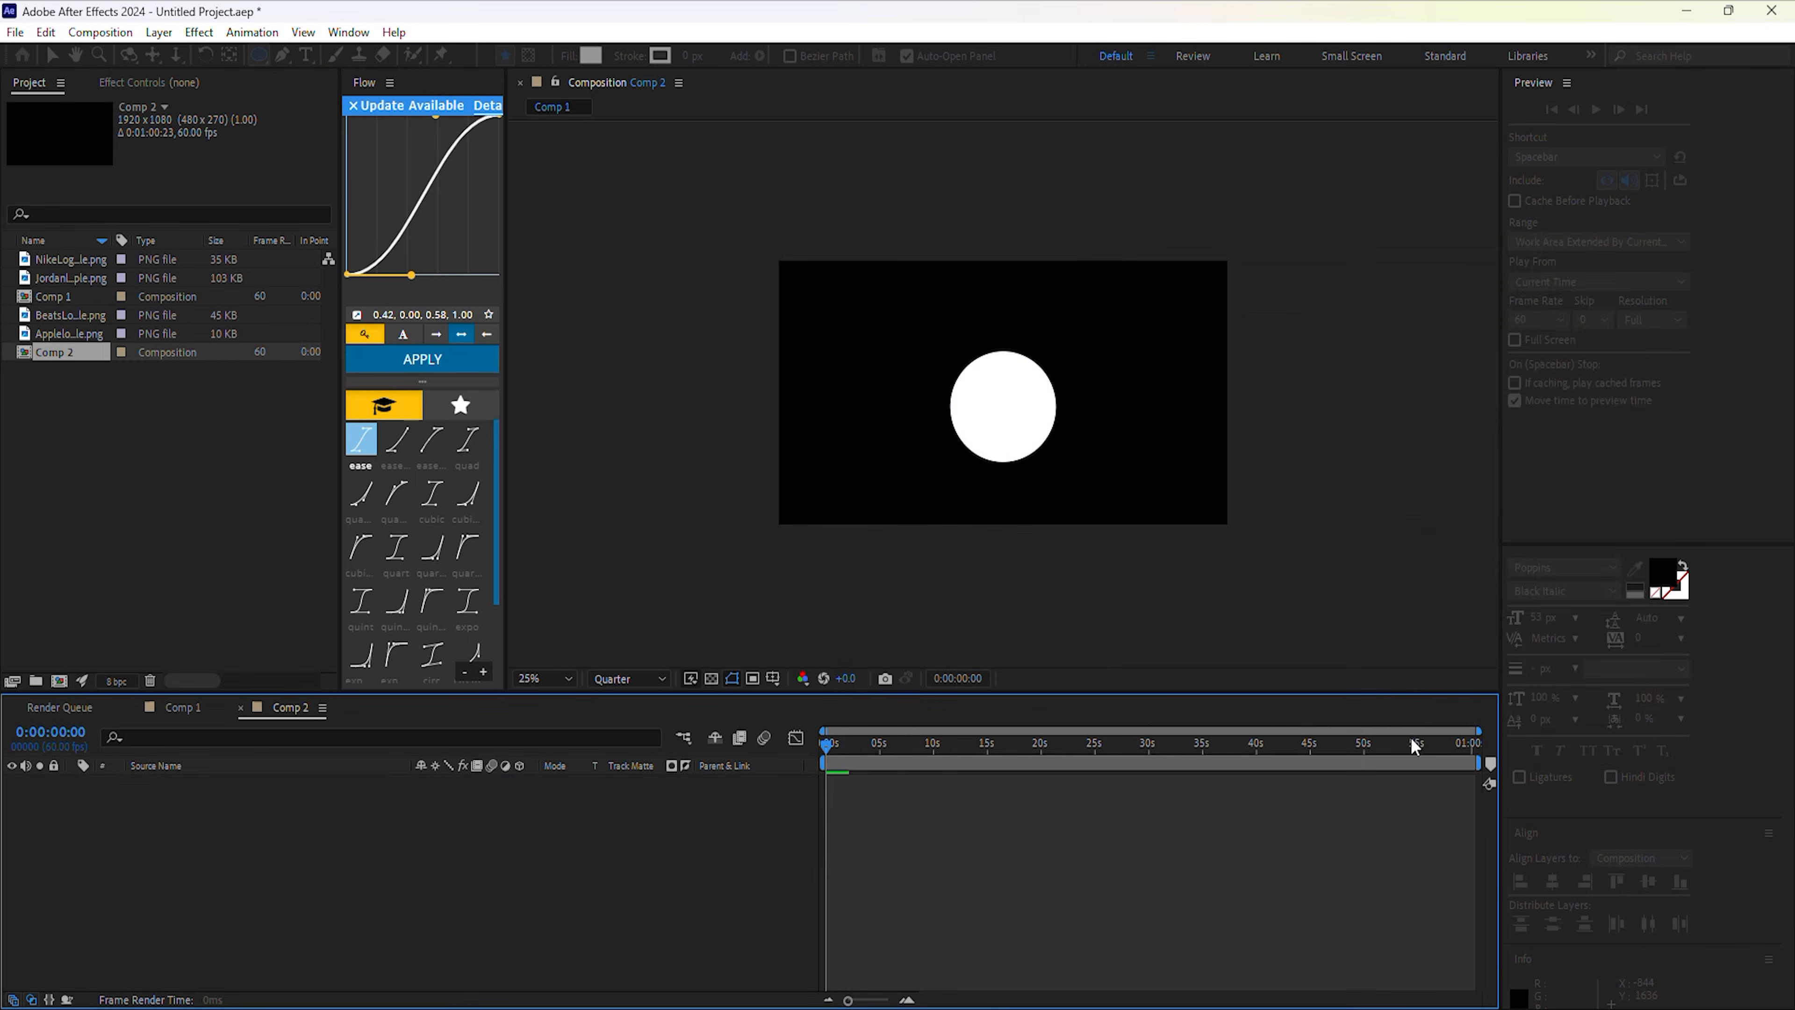
left_click(75, 348)
left_click(69, 333, "ctrl")
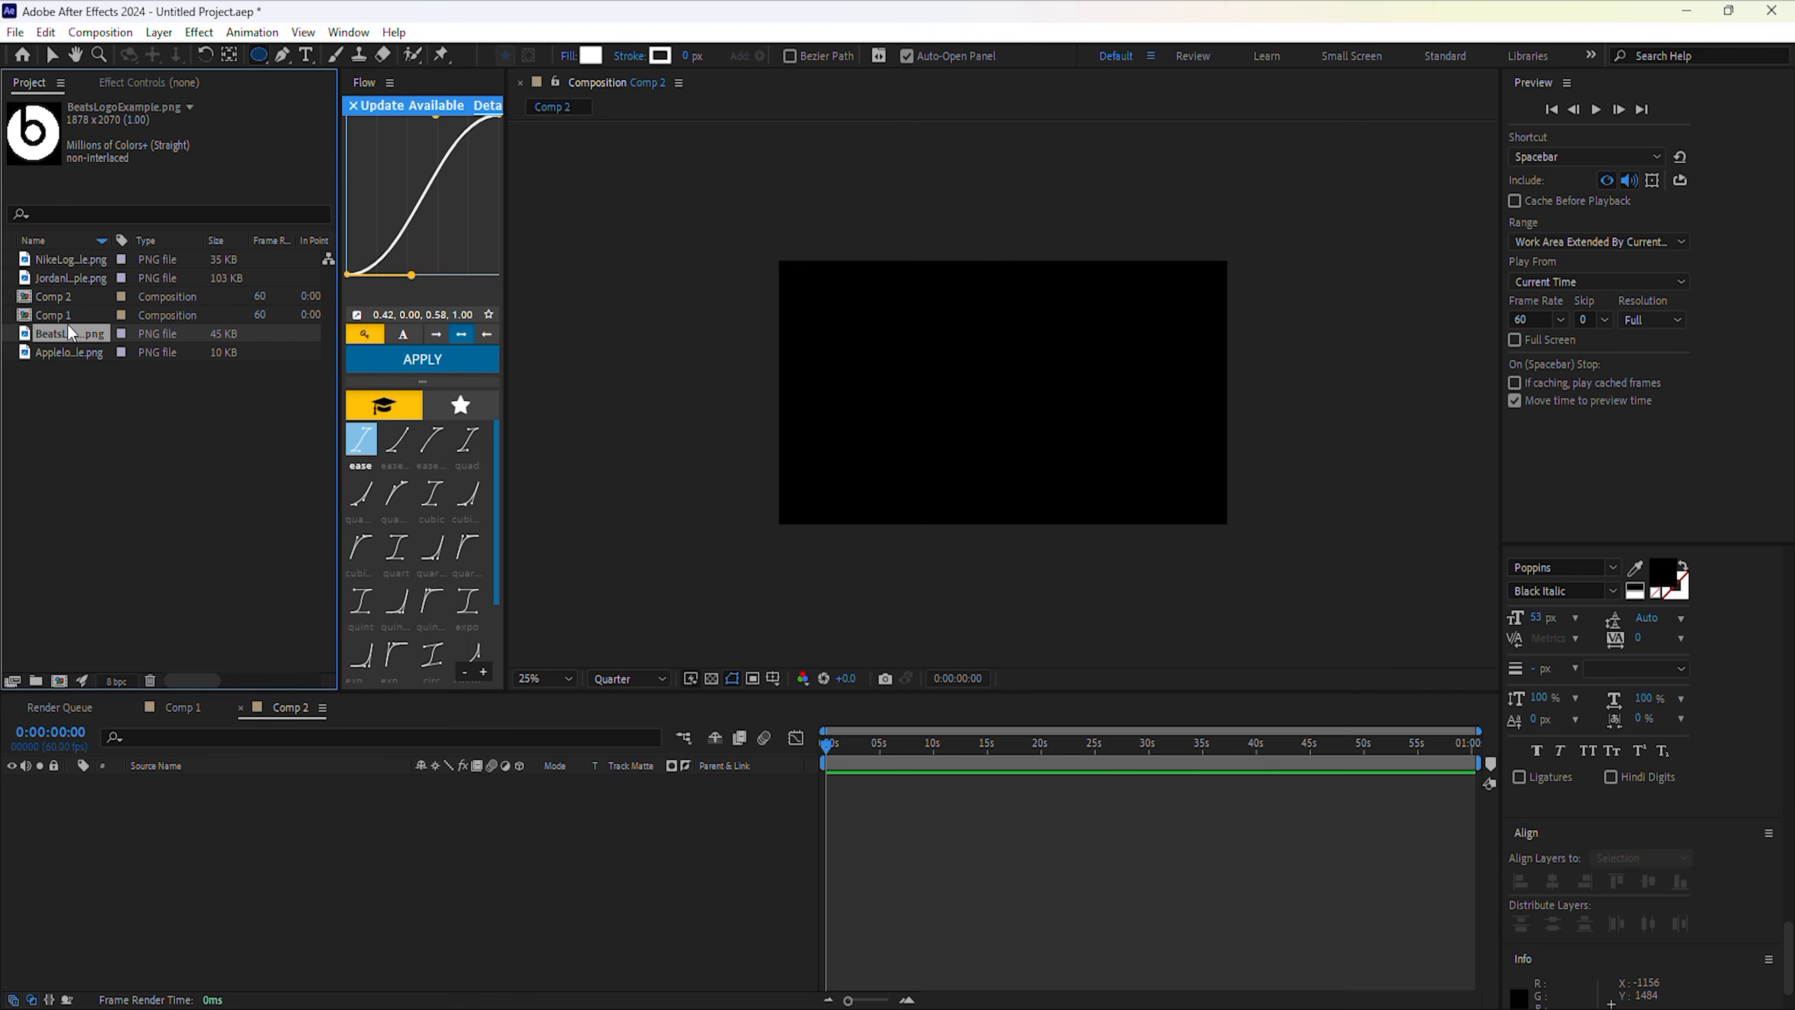
left_click(76, 278, "ctrl")
left_click(74, 260, "ctrl")
left_click_drag(67, 276, 986, 385)
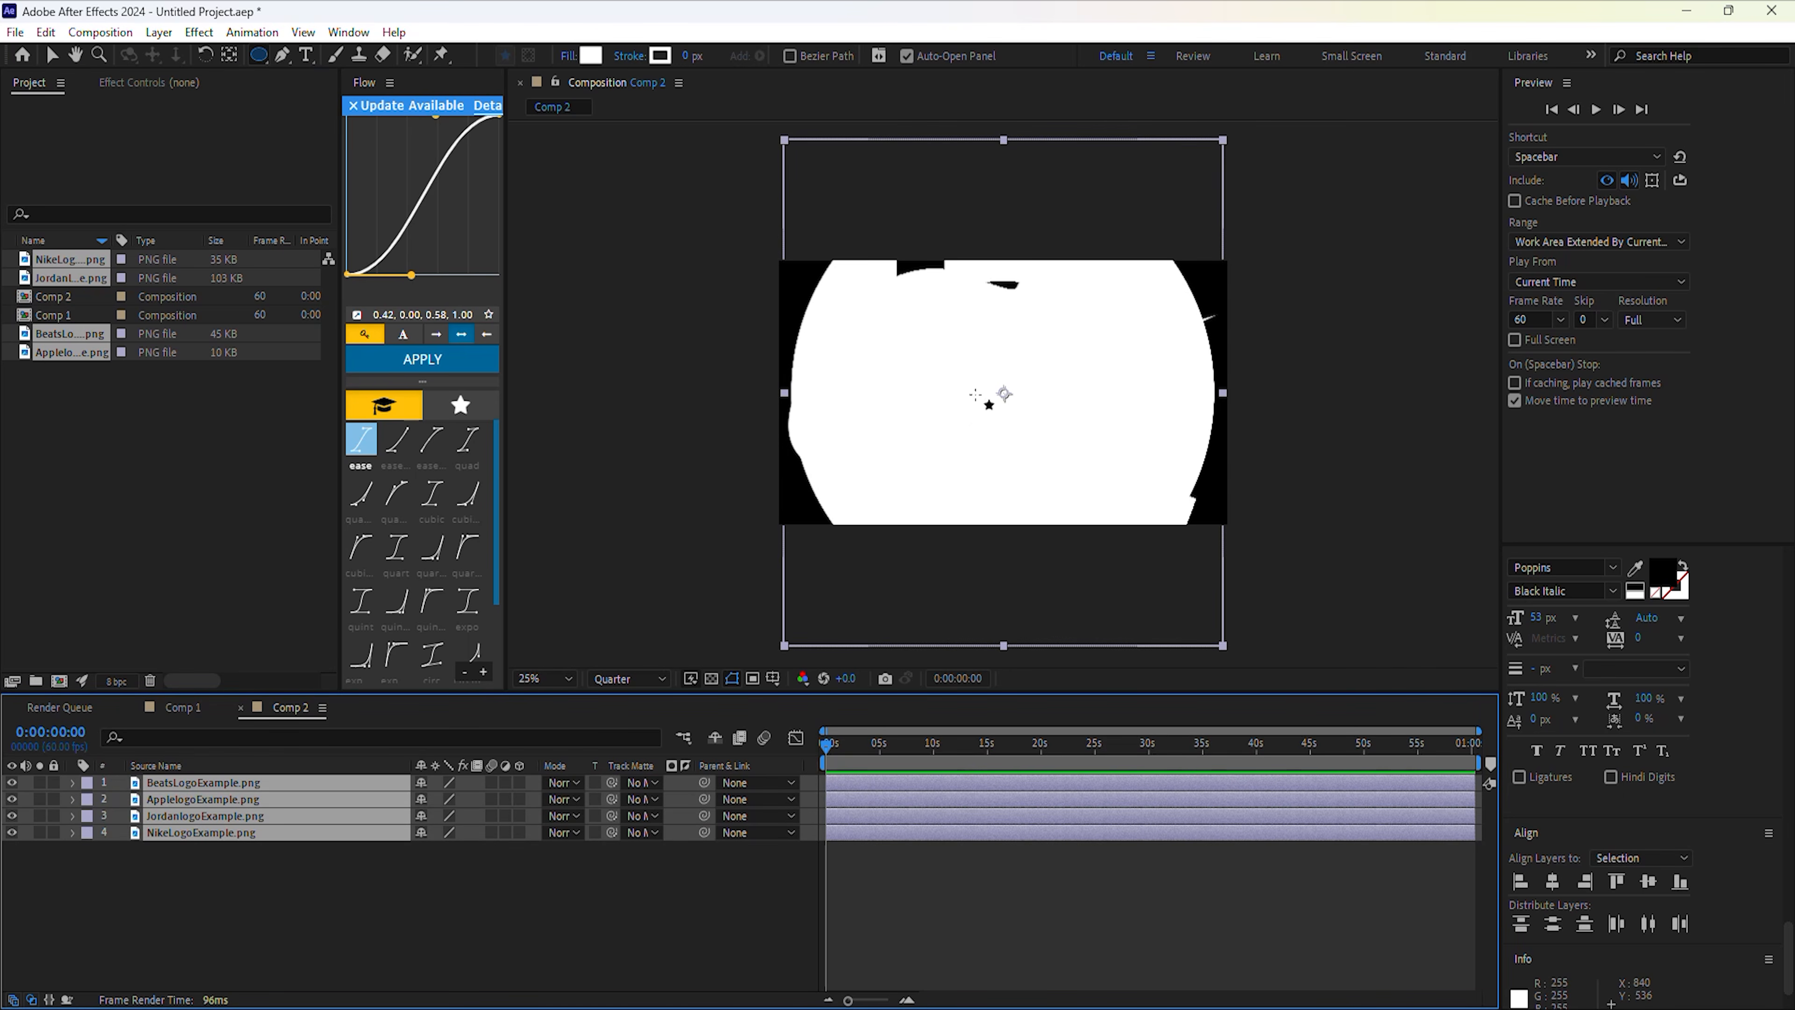
Scale all four logo layers to 33%, then select the NikeLogoExample.png layer.
key("s")
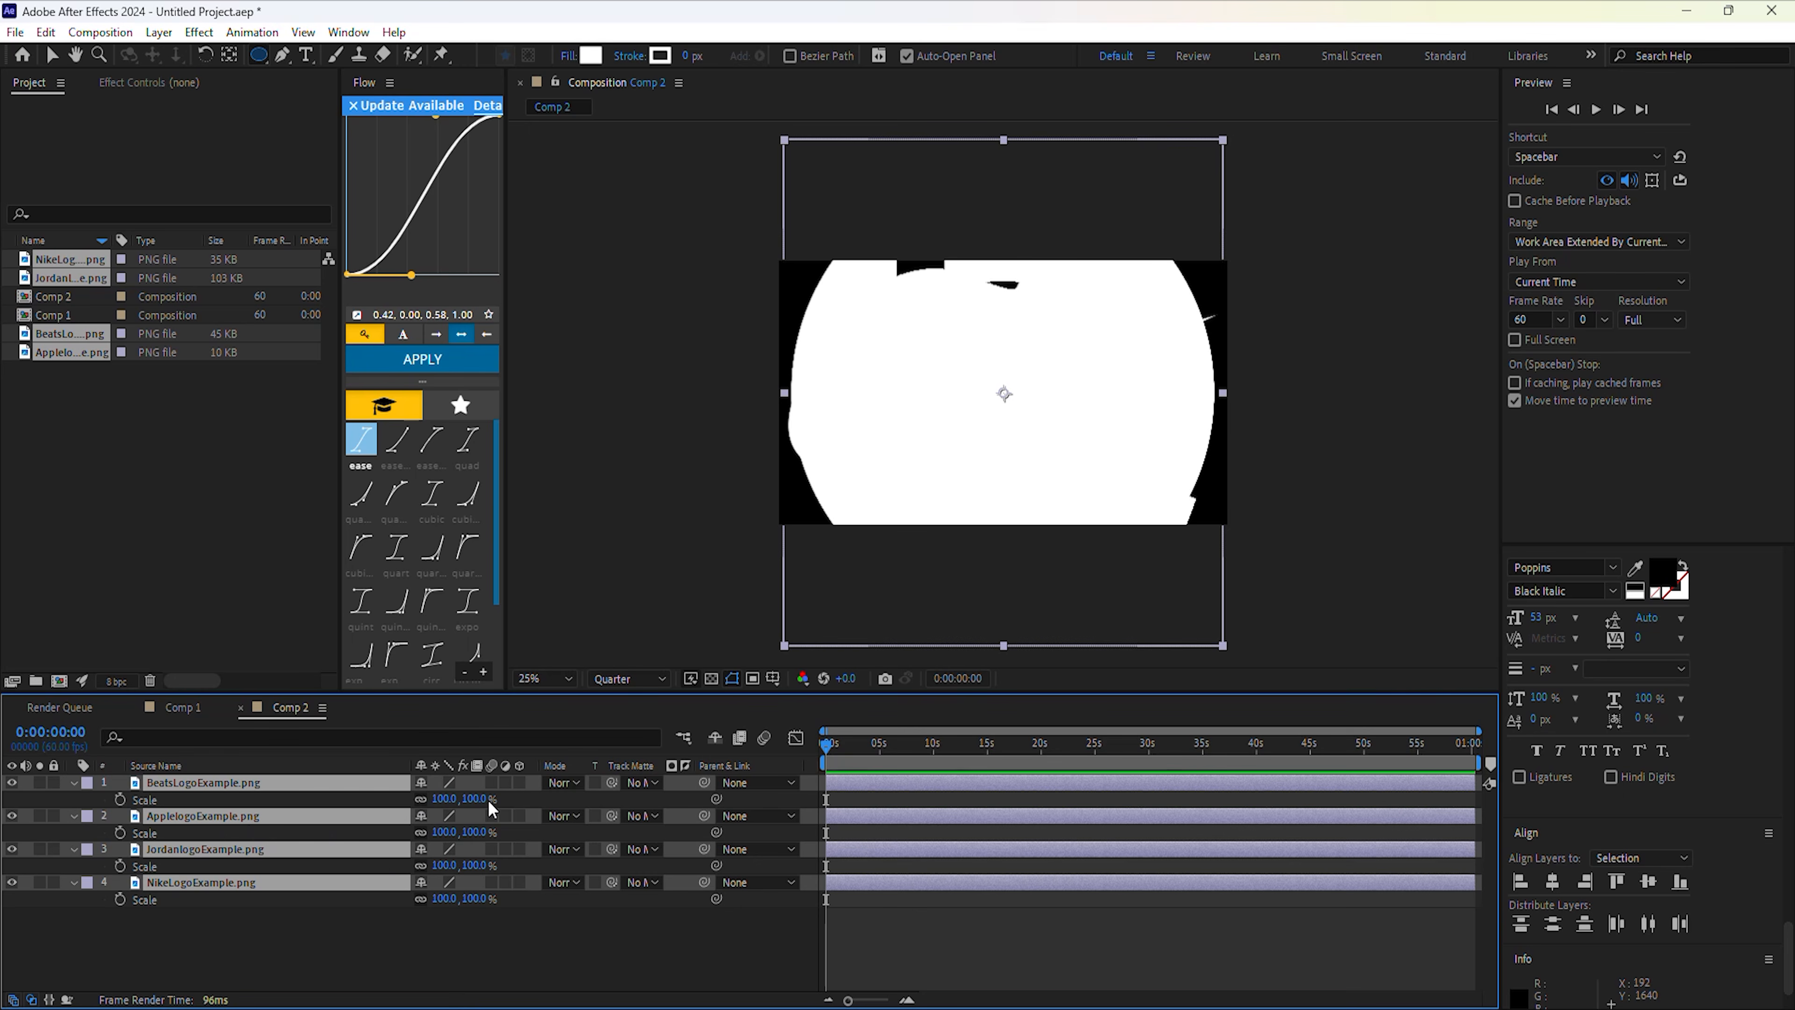
left_click_drag(475, 800, 414, 828)
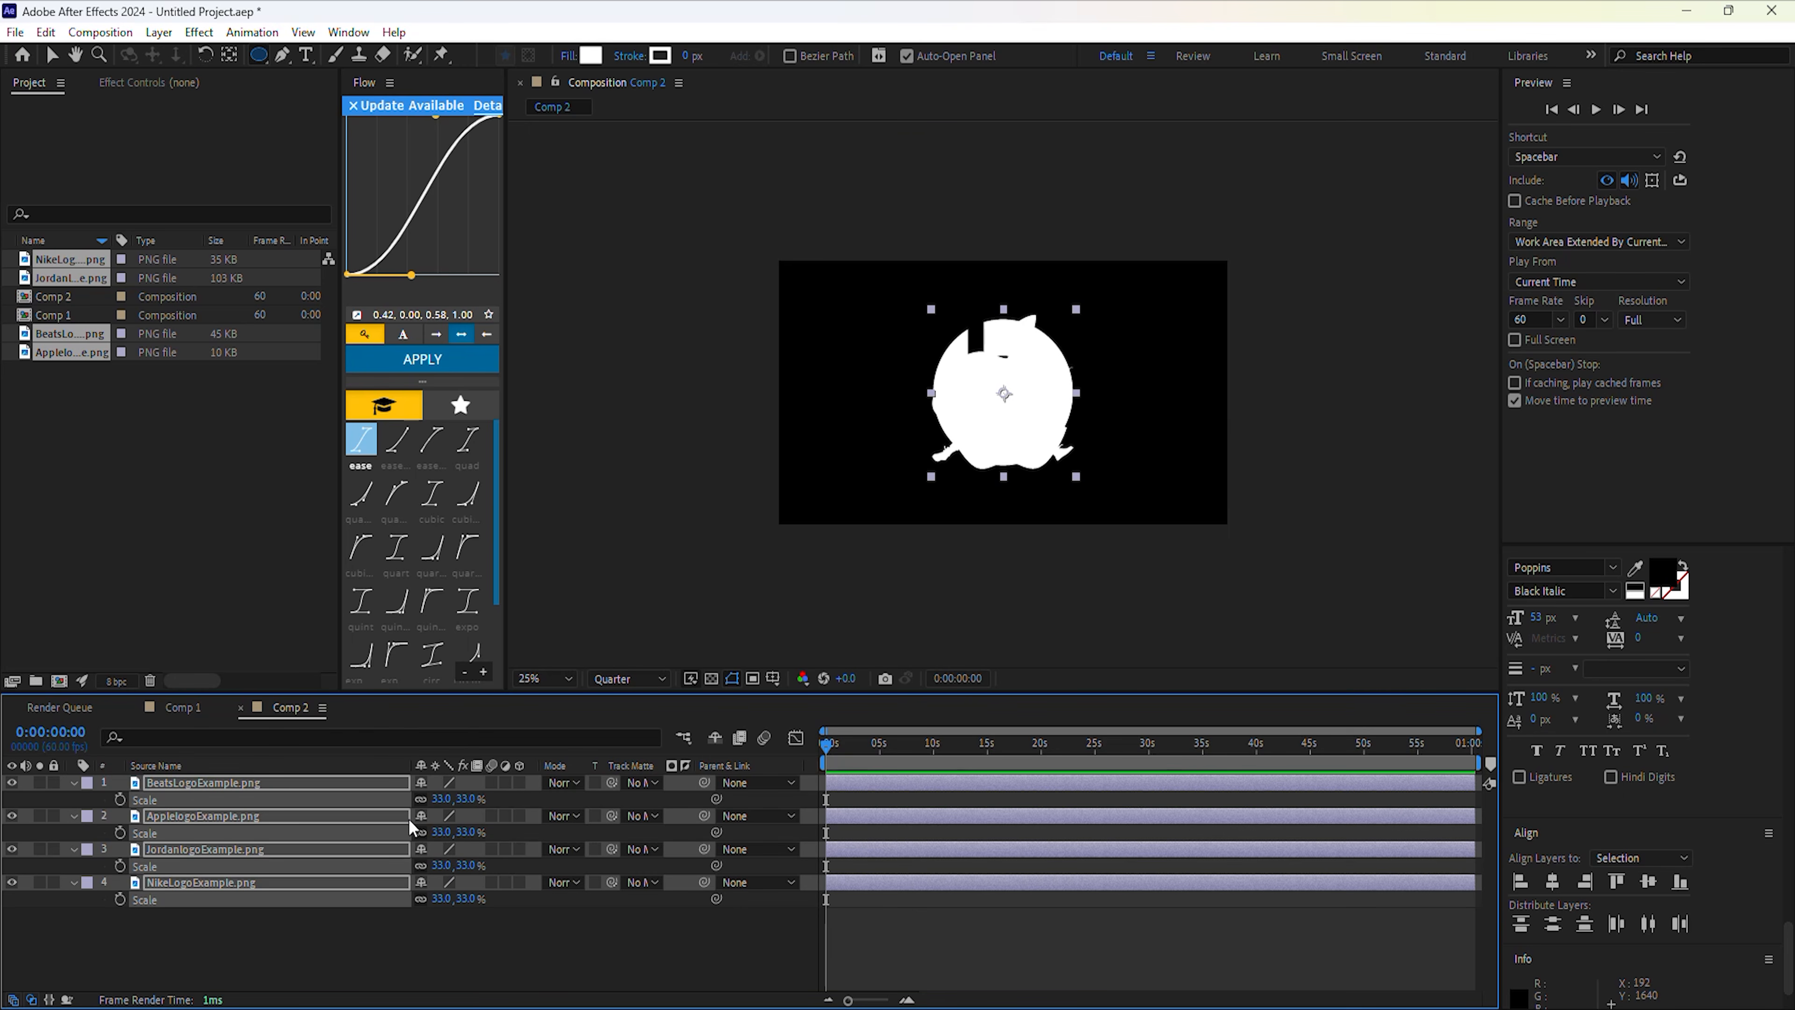
left_click(197, 945)
left_click(185, 896)
key("s")
key("ctrl+a")
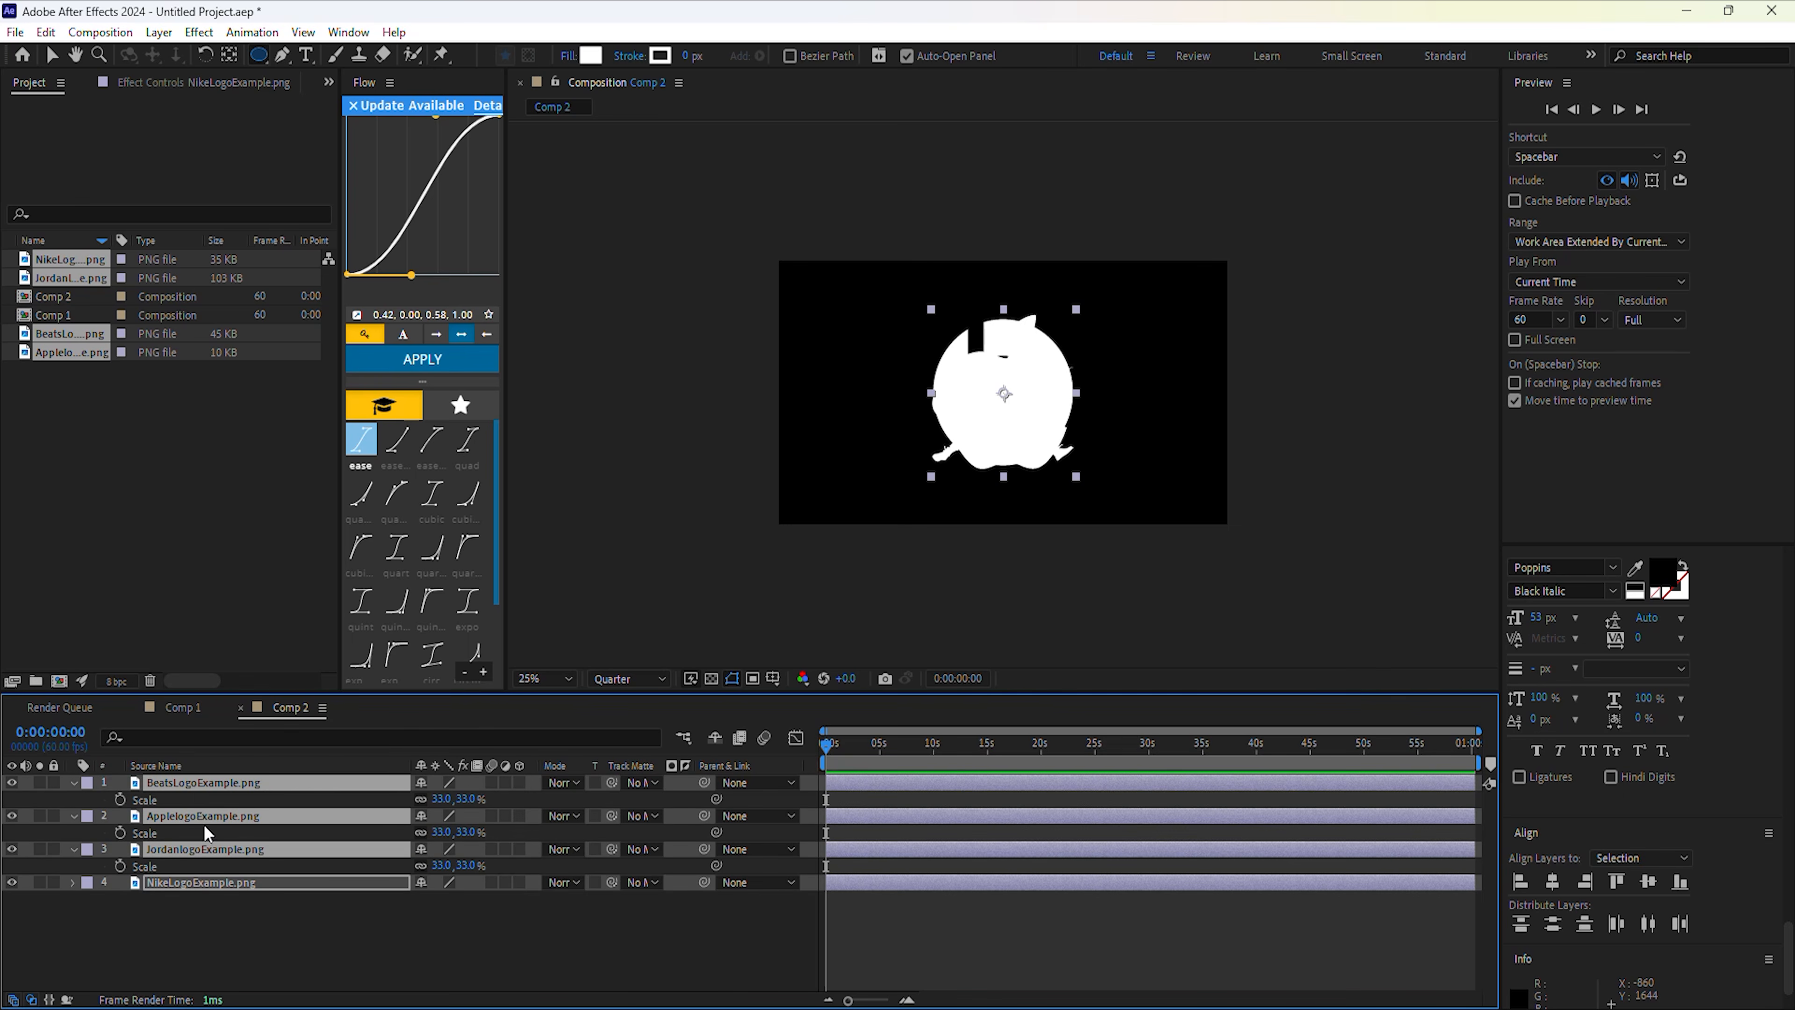
key("s")
left_click(227, 875)
left_click(239, 832)
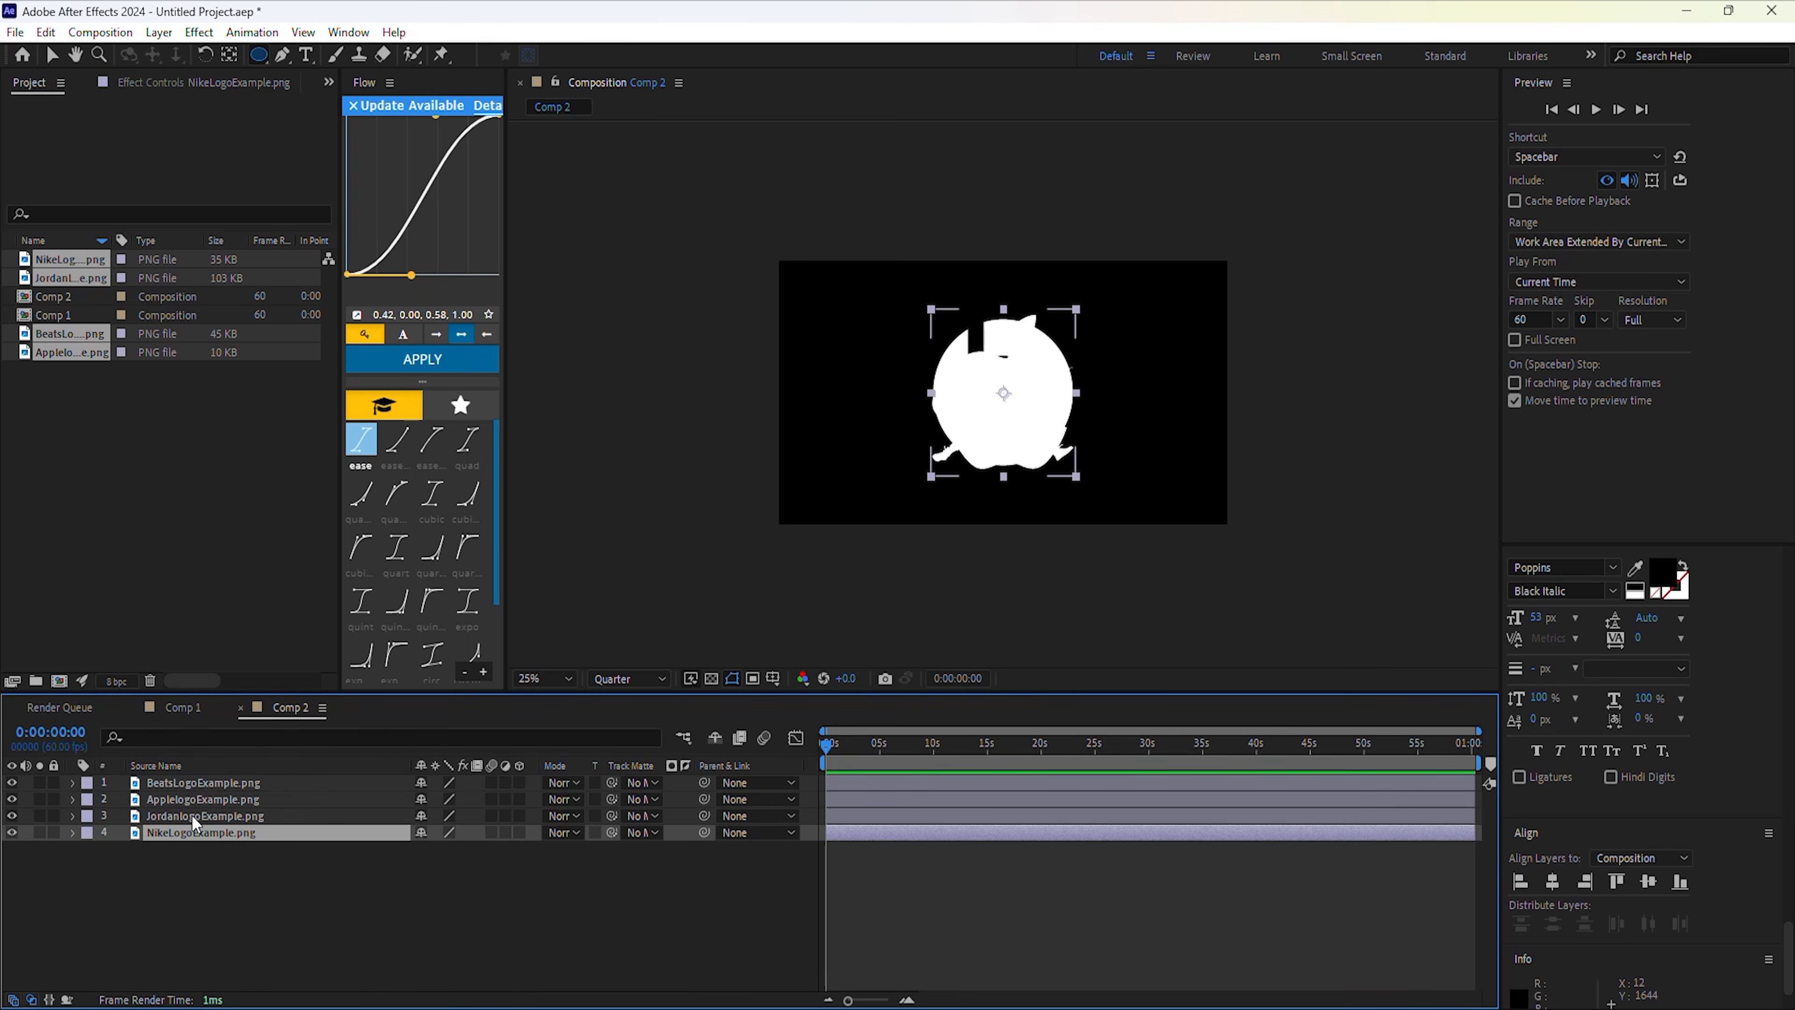
With the other logos hidden, auto-trace the Nike logo using Blur 10 and Tolerance 10 px.
left_click(12, 815)
left_click(13, 799)
left_click(14, 783)
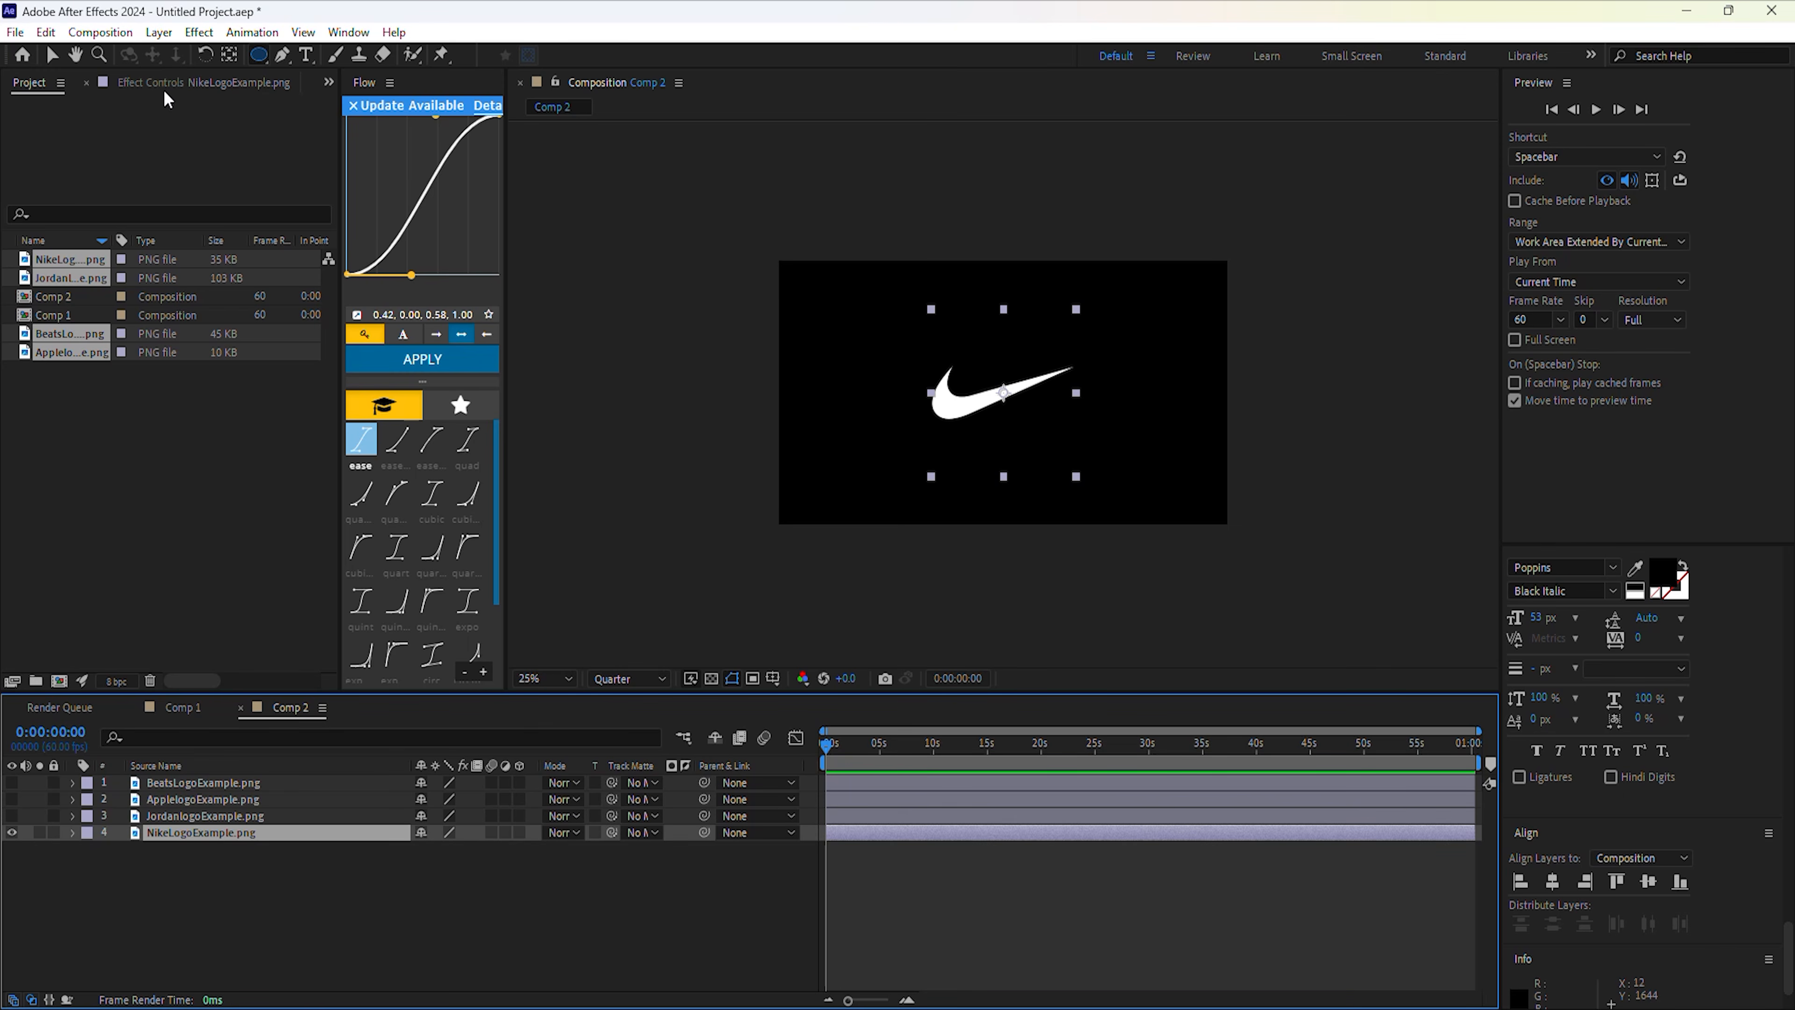
left_click(158, 32)
left_click(240, 690)
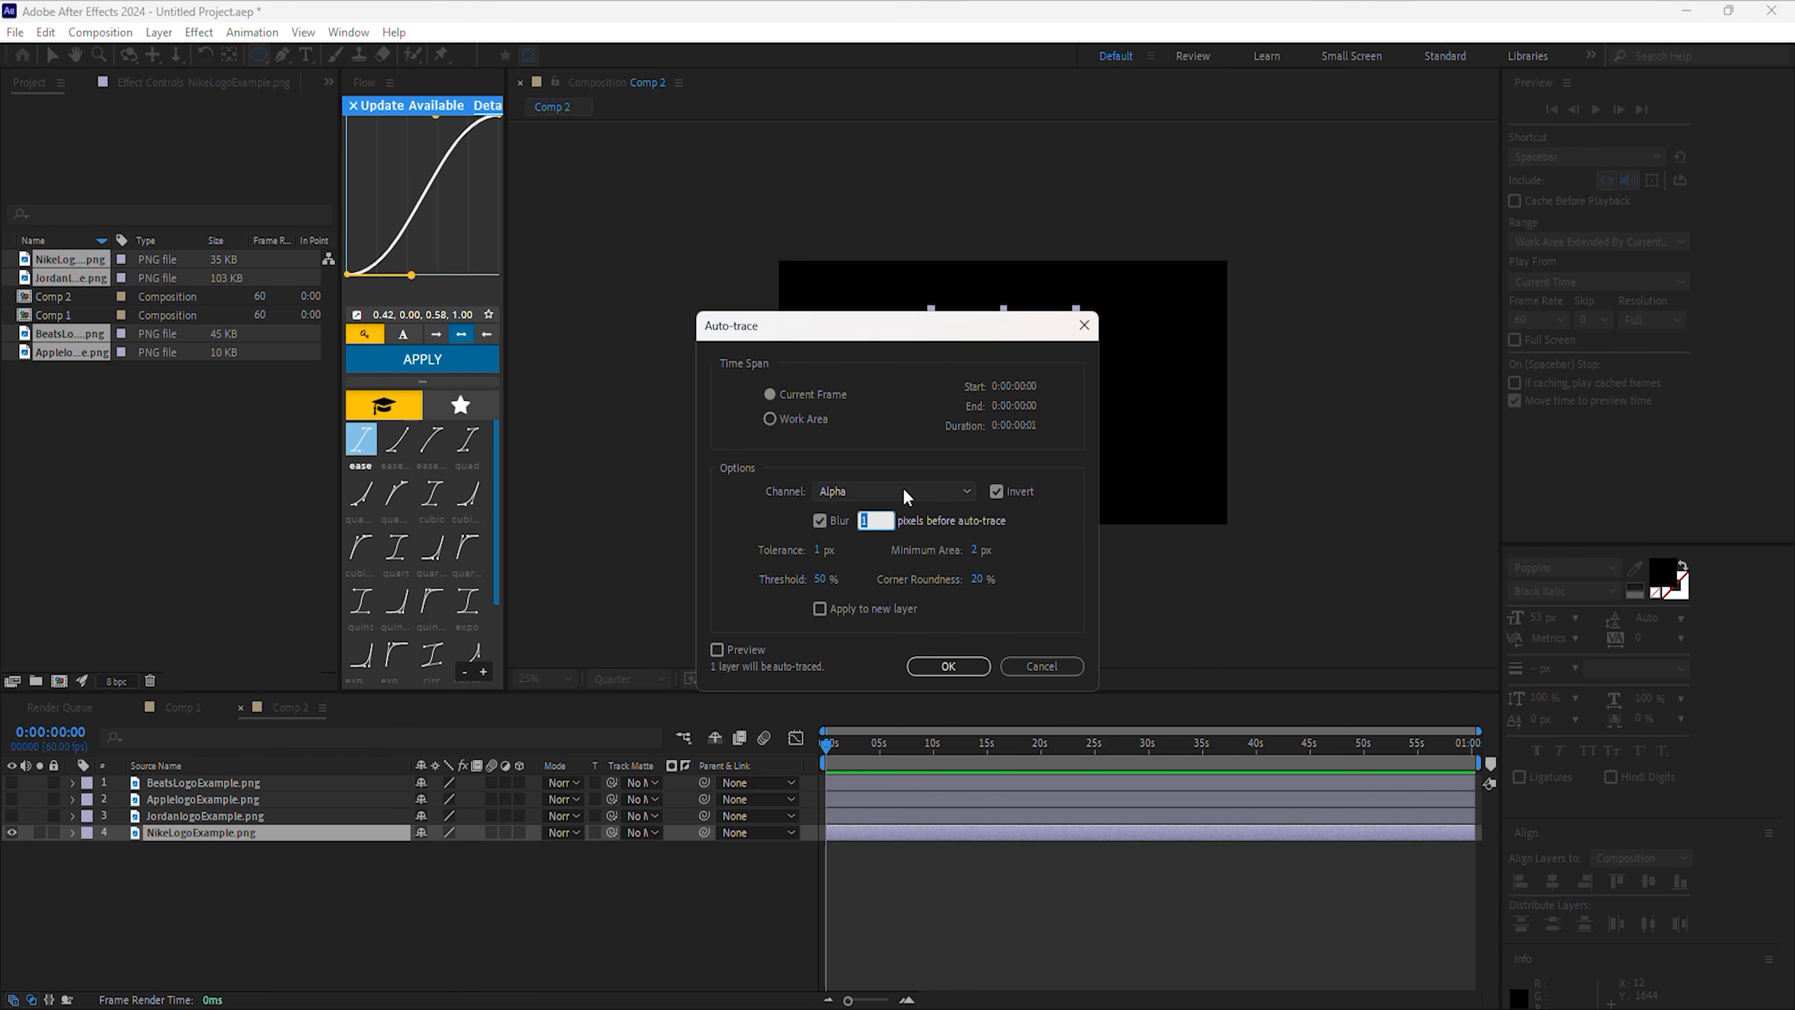
left_click(913, 662)
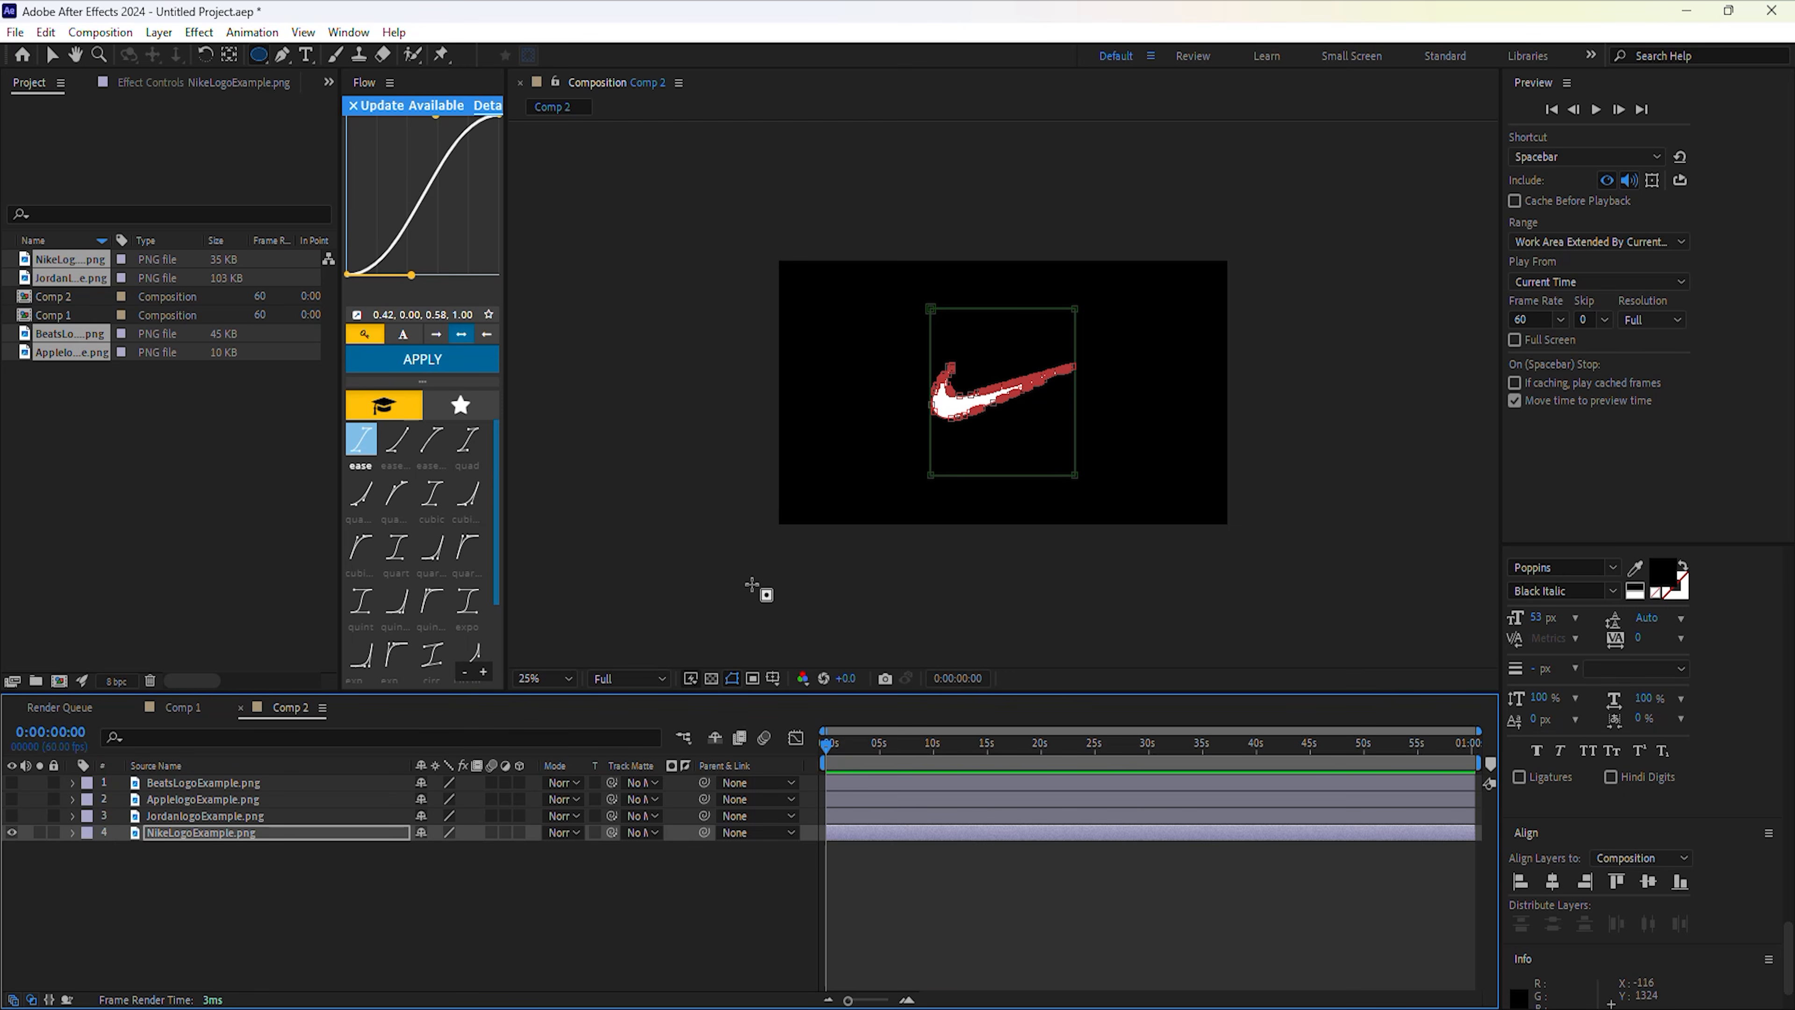
left_click(159, 32)
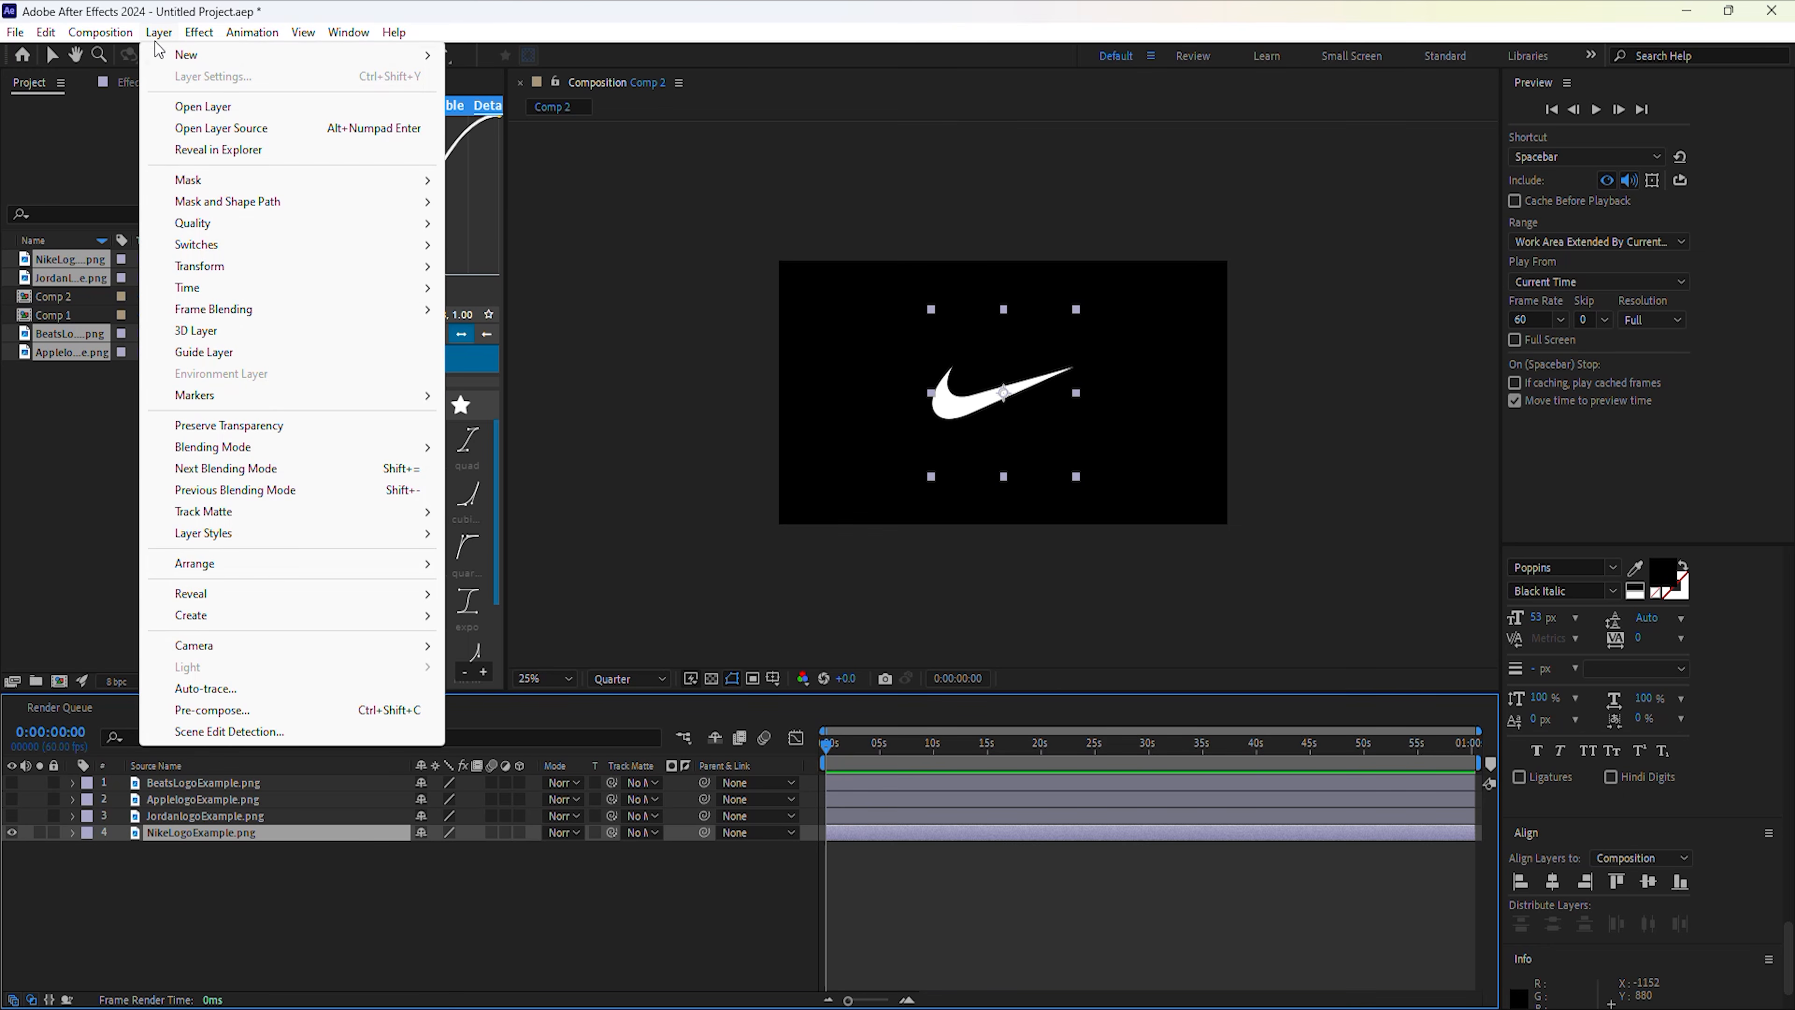
left_click(233, 688)
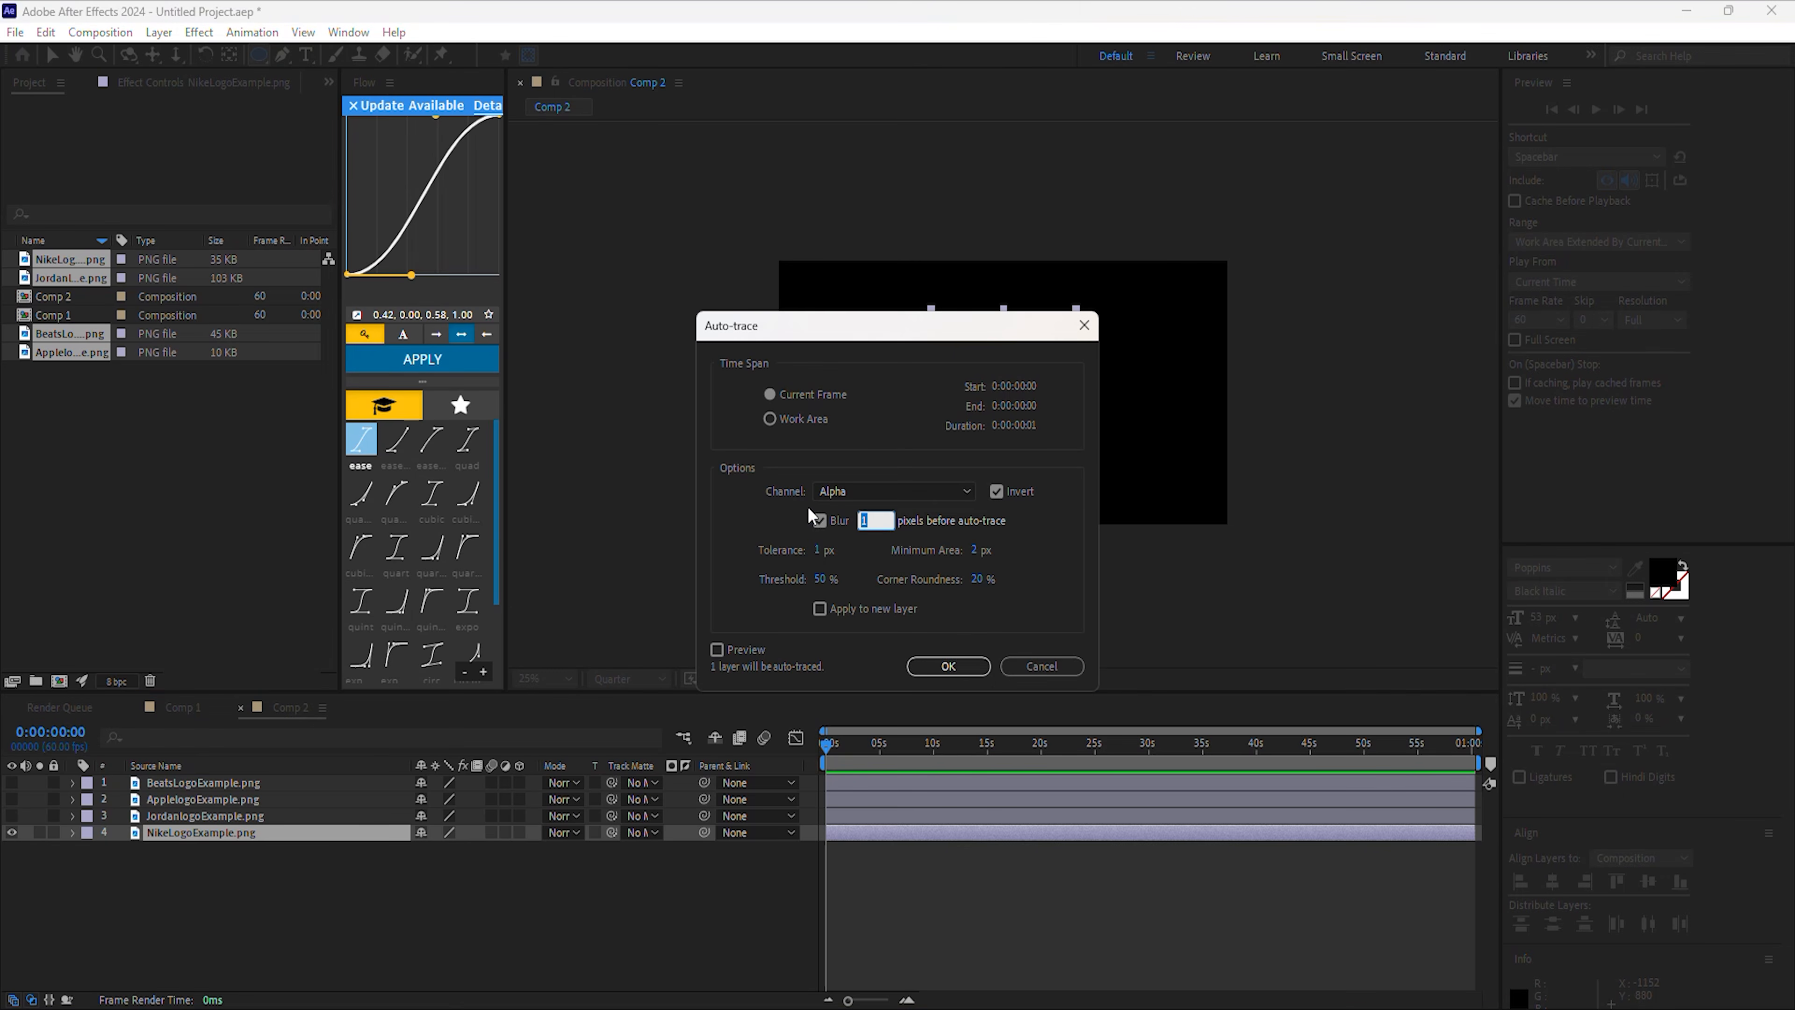
left_click(824, 553)
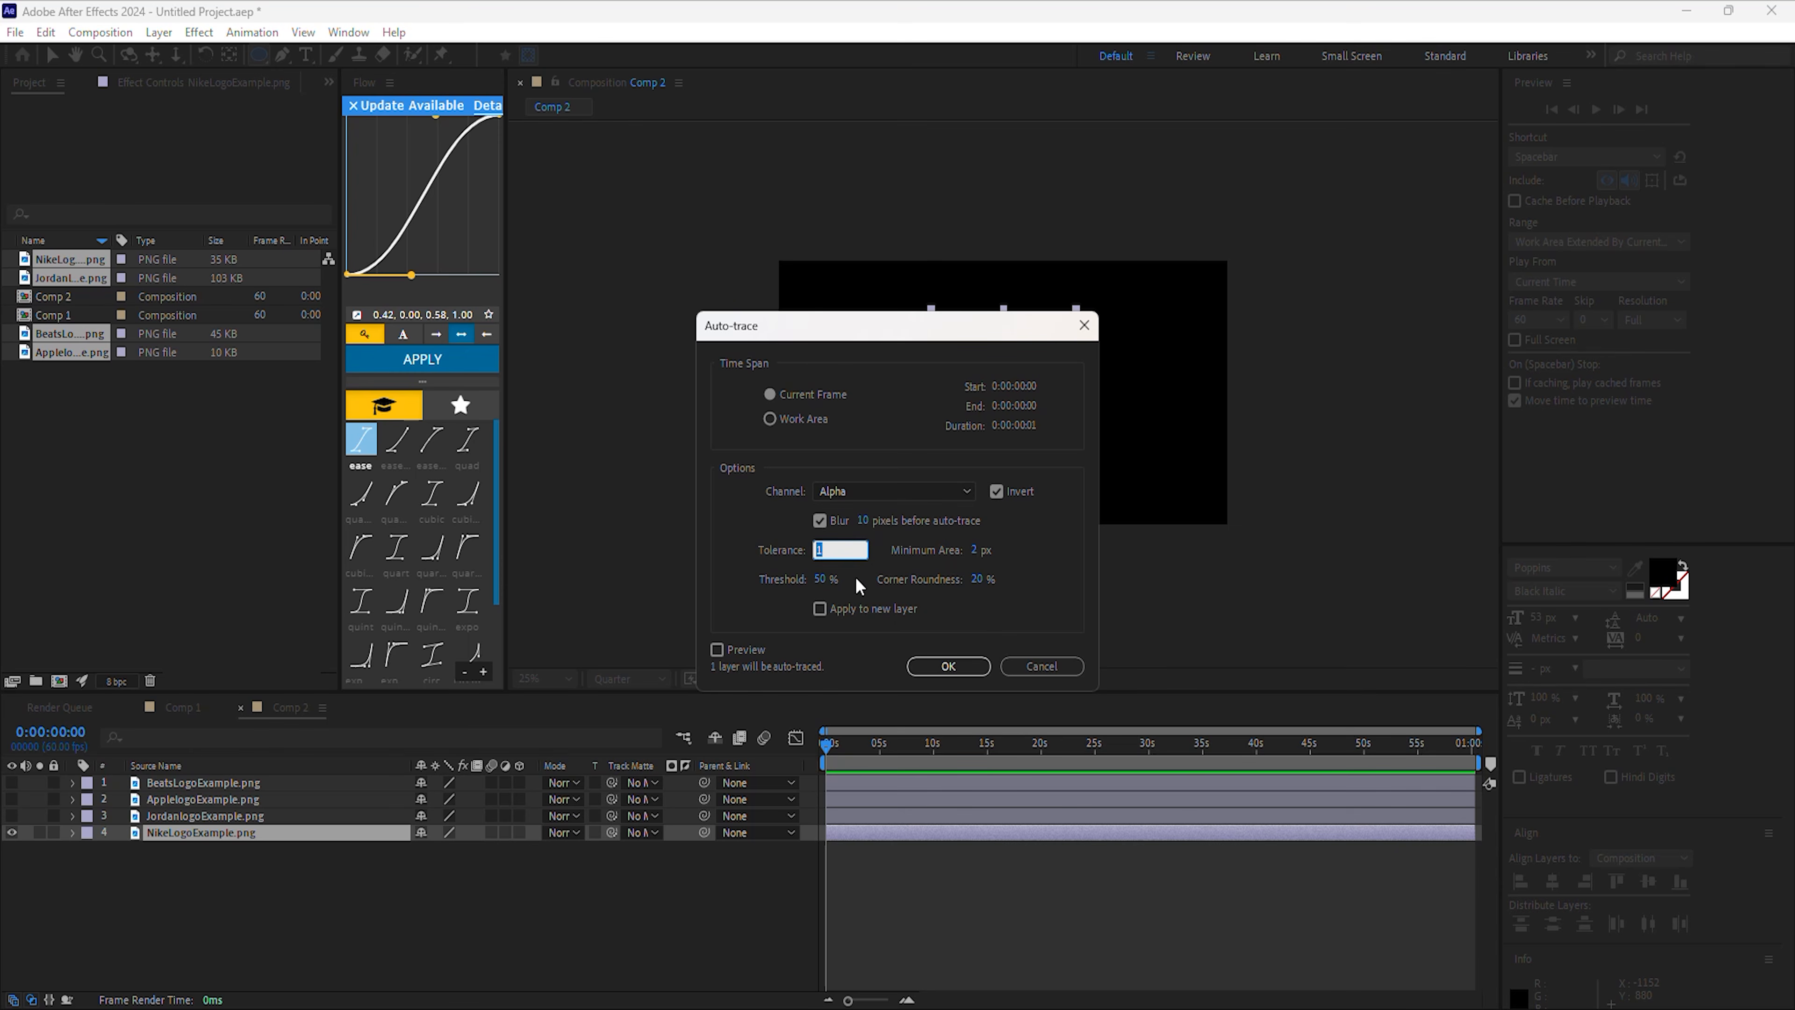
left_click(947, 665)
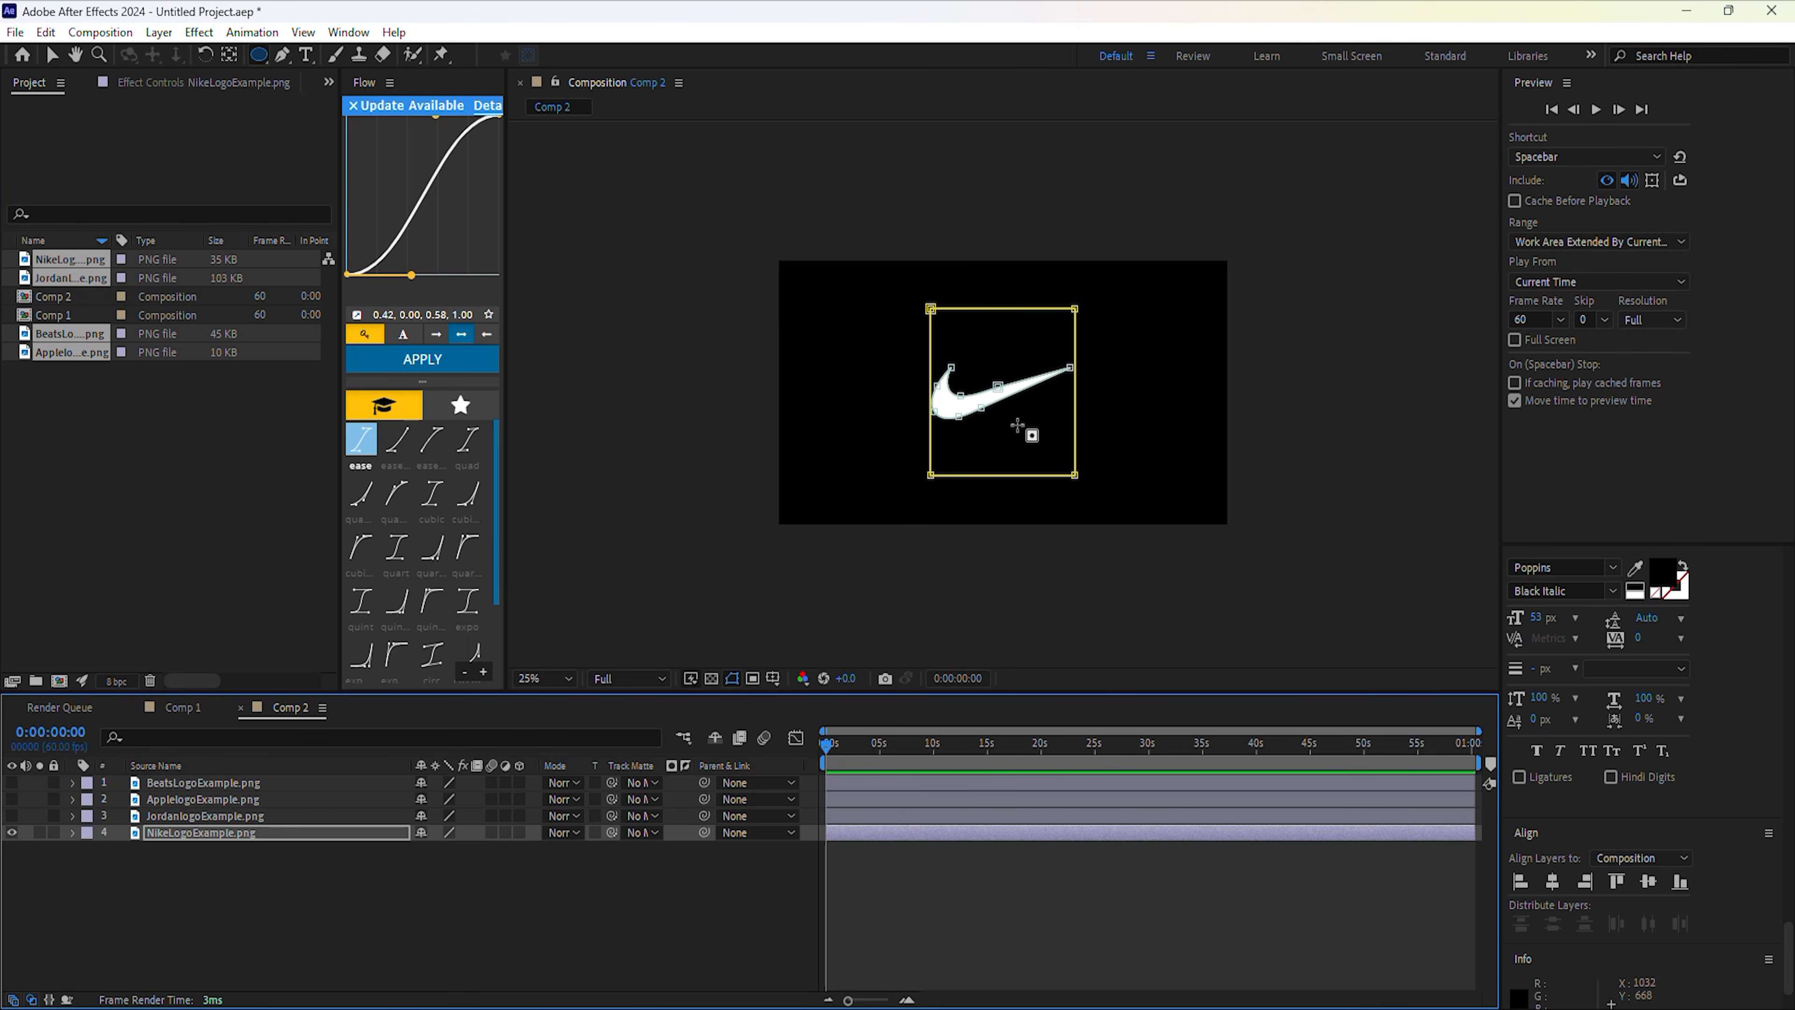
Solo the Jordan logo and auto-trace a mask around it.
left_click(12, 815)
left_click(12, 832)
left_click(181, 815)
left_click(158, 31)
left_click(212, 675)
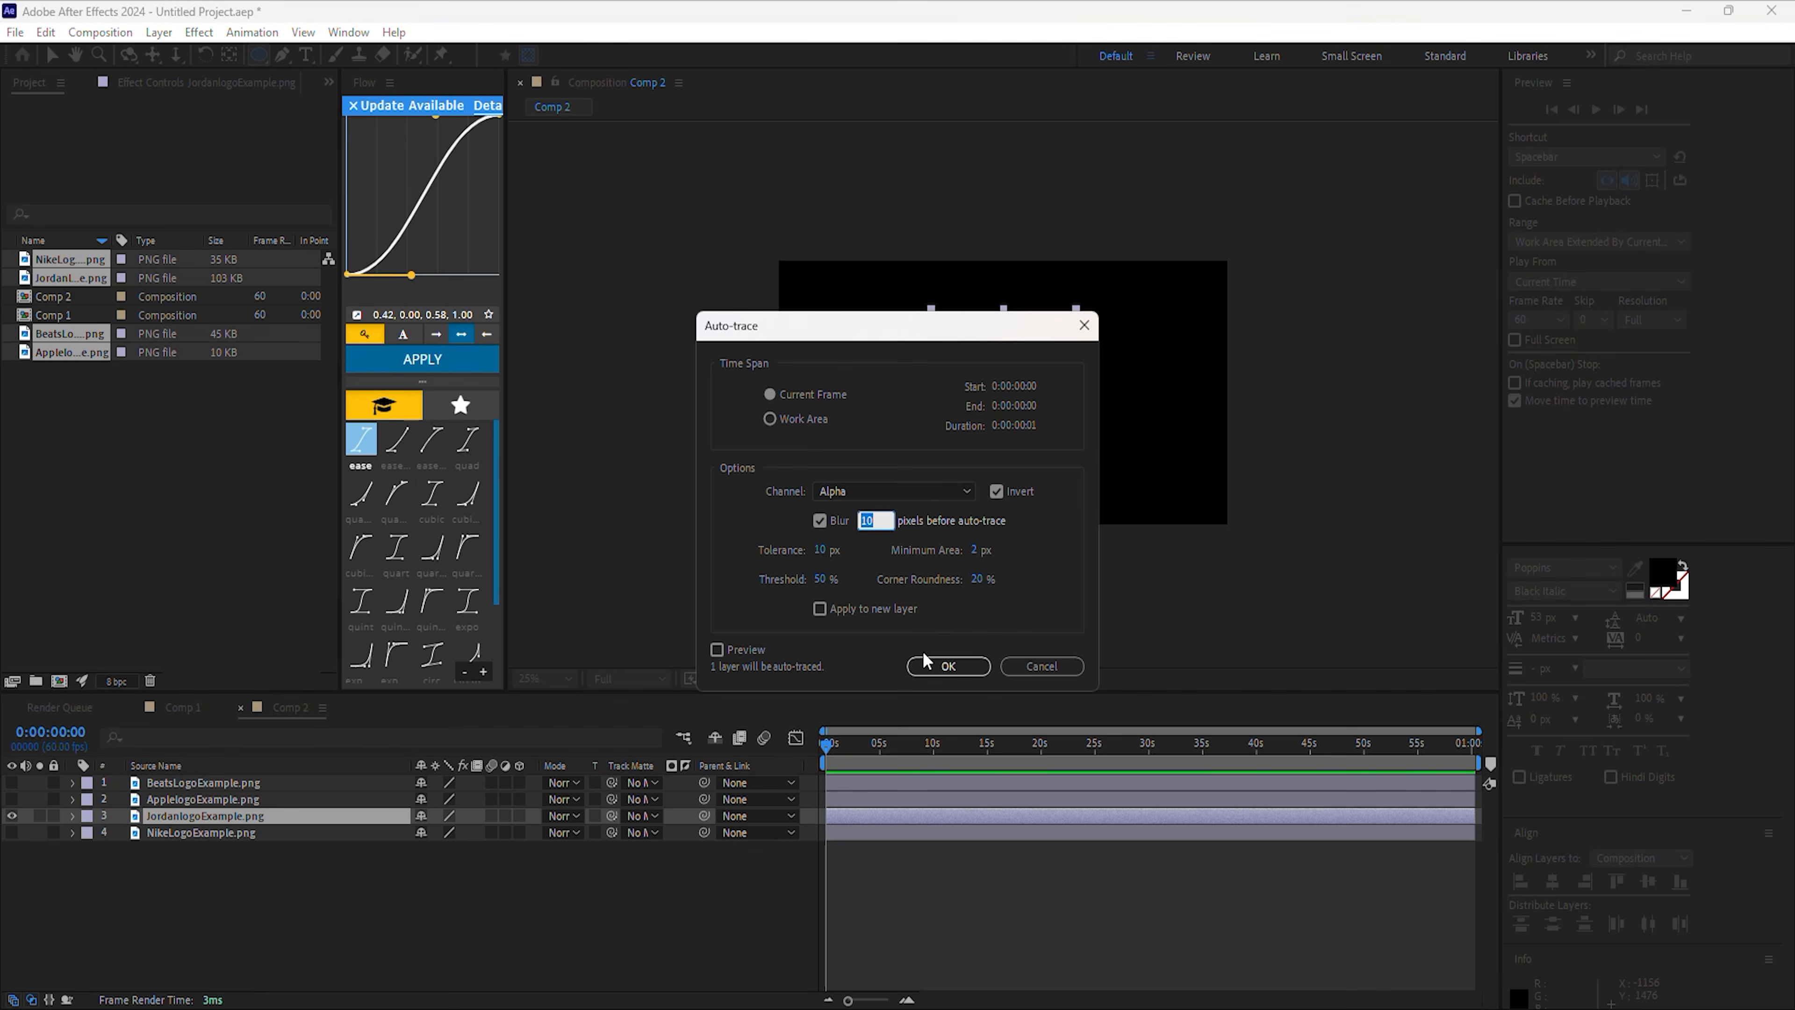
left_click(928, 662)
Solo the Apple logo and auto-trace a mask around it.
left_click(11, 815)
left_click(11, 799)
left_click(191, 799)
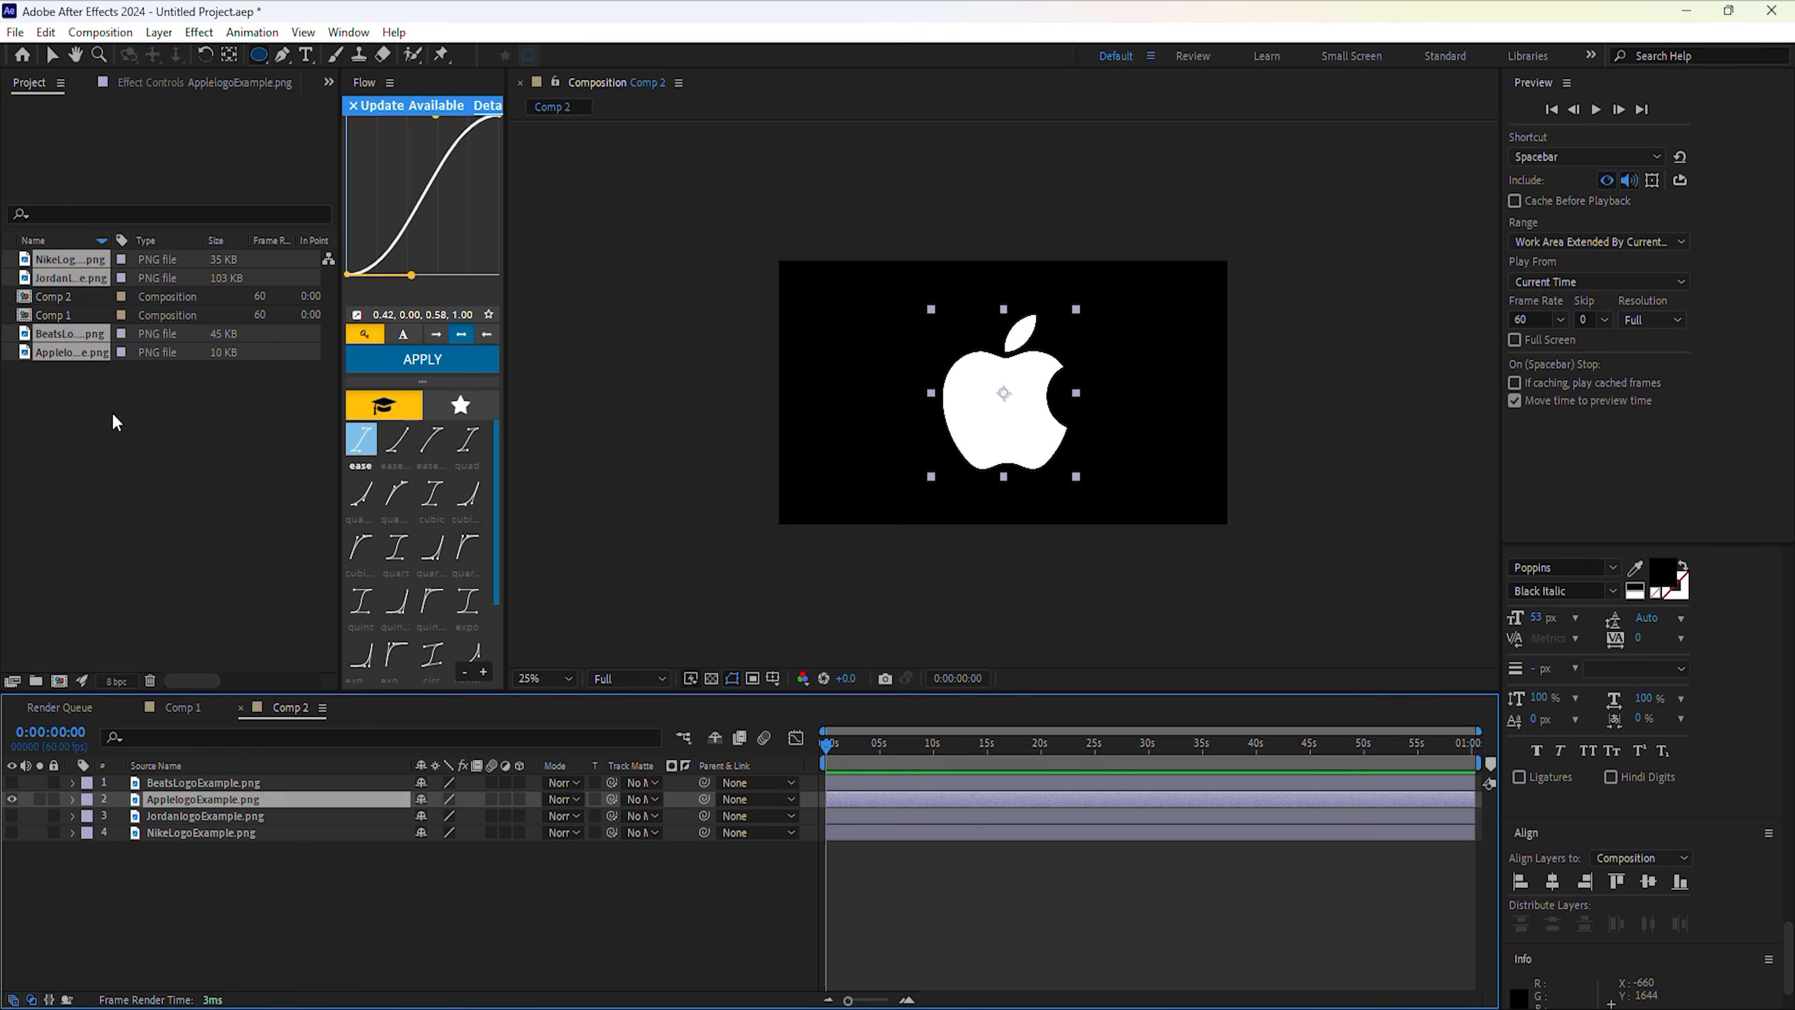
left_click(158, 32)
left_click(212, 676)
left_click(946, 665)
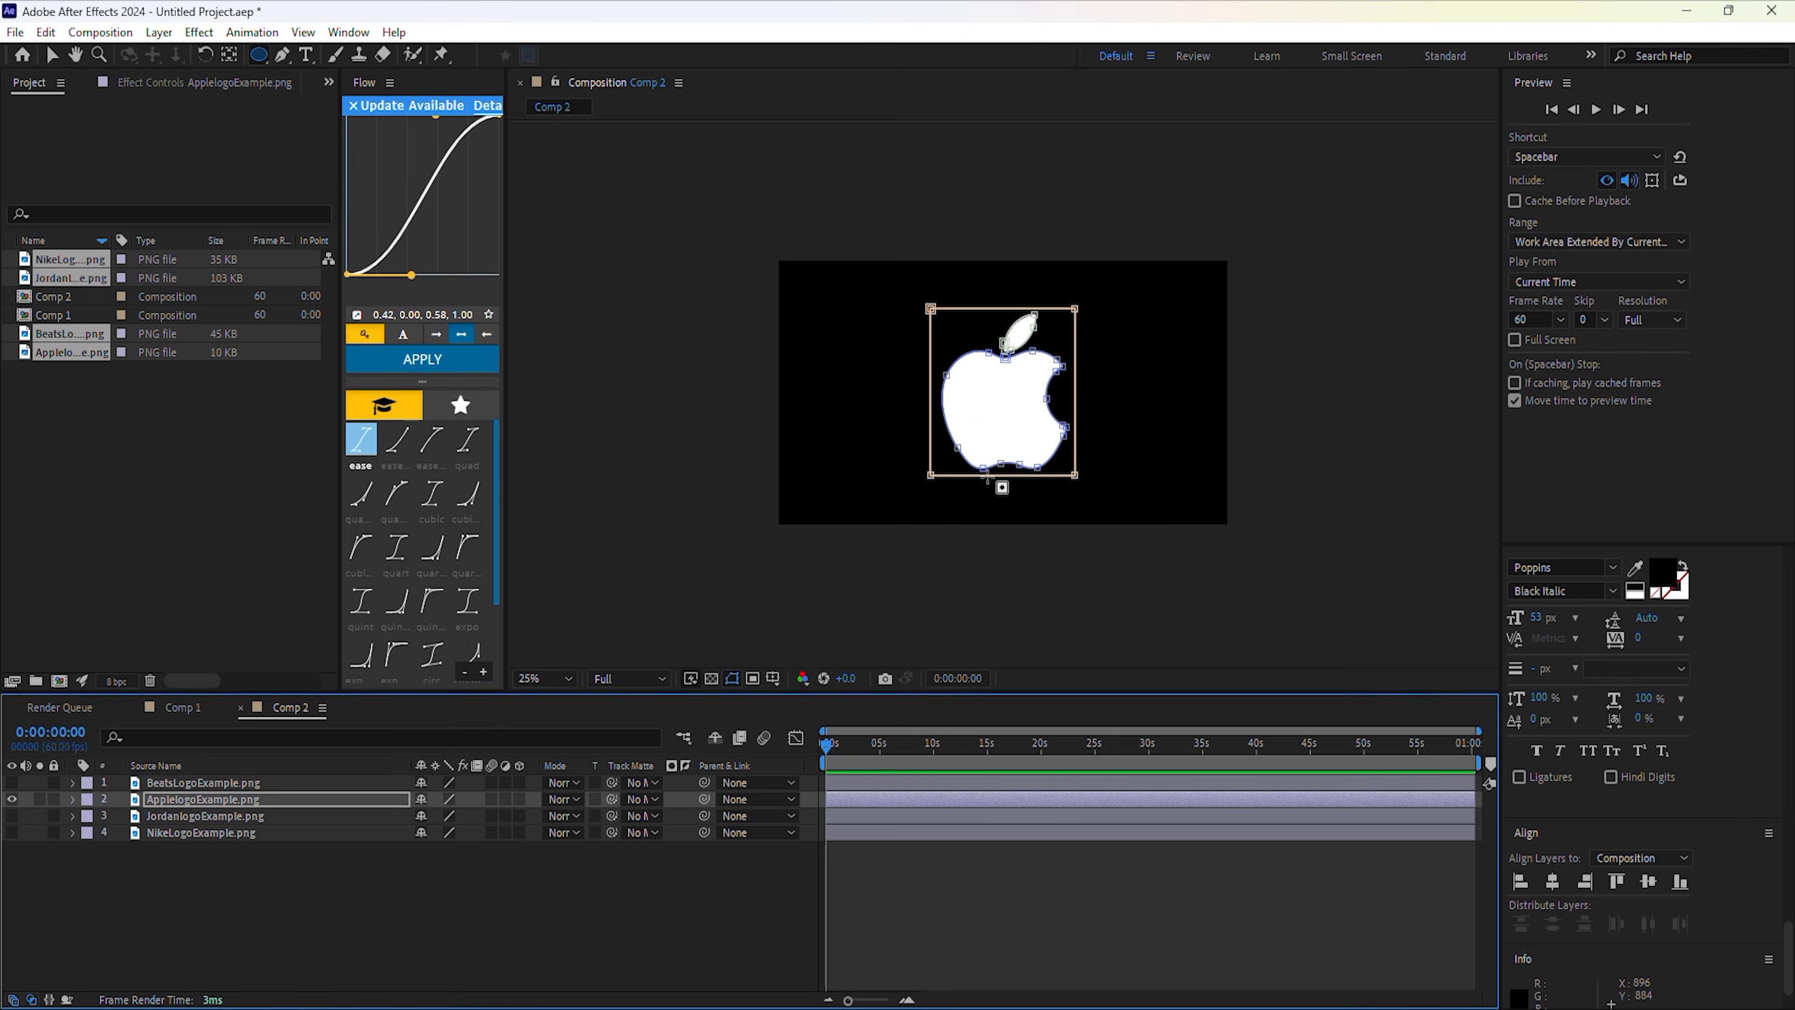
Solo the Beats logo and auto-trace a mask around it.
left_click(11, 799)
left_click(11, 782)
left_click(191, 782)
left_click(159, 32)
left_click(205, 688)
left_click(946, 665)
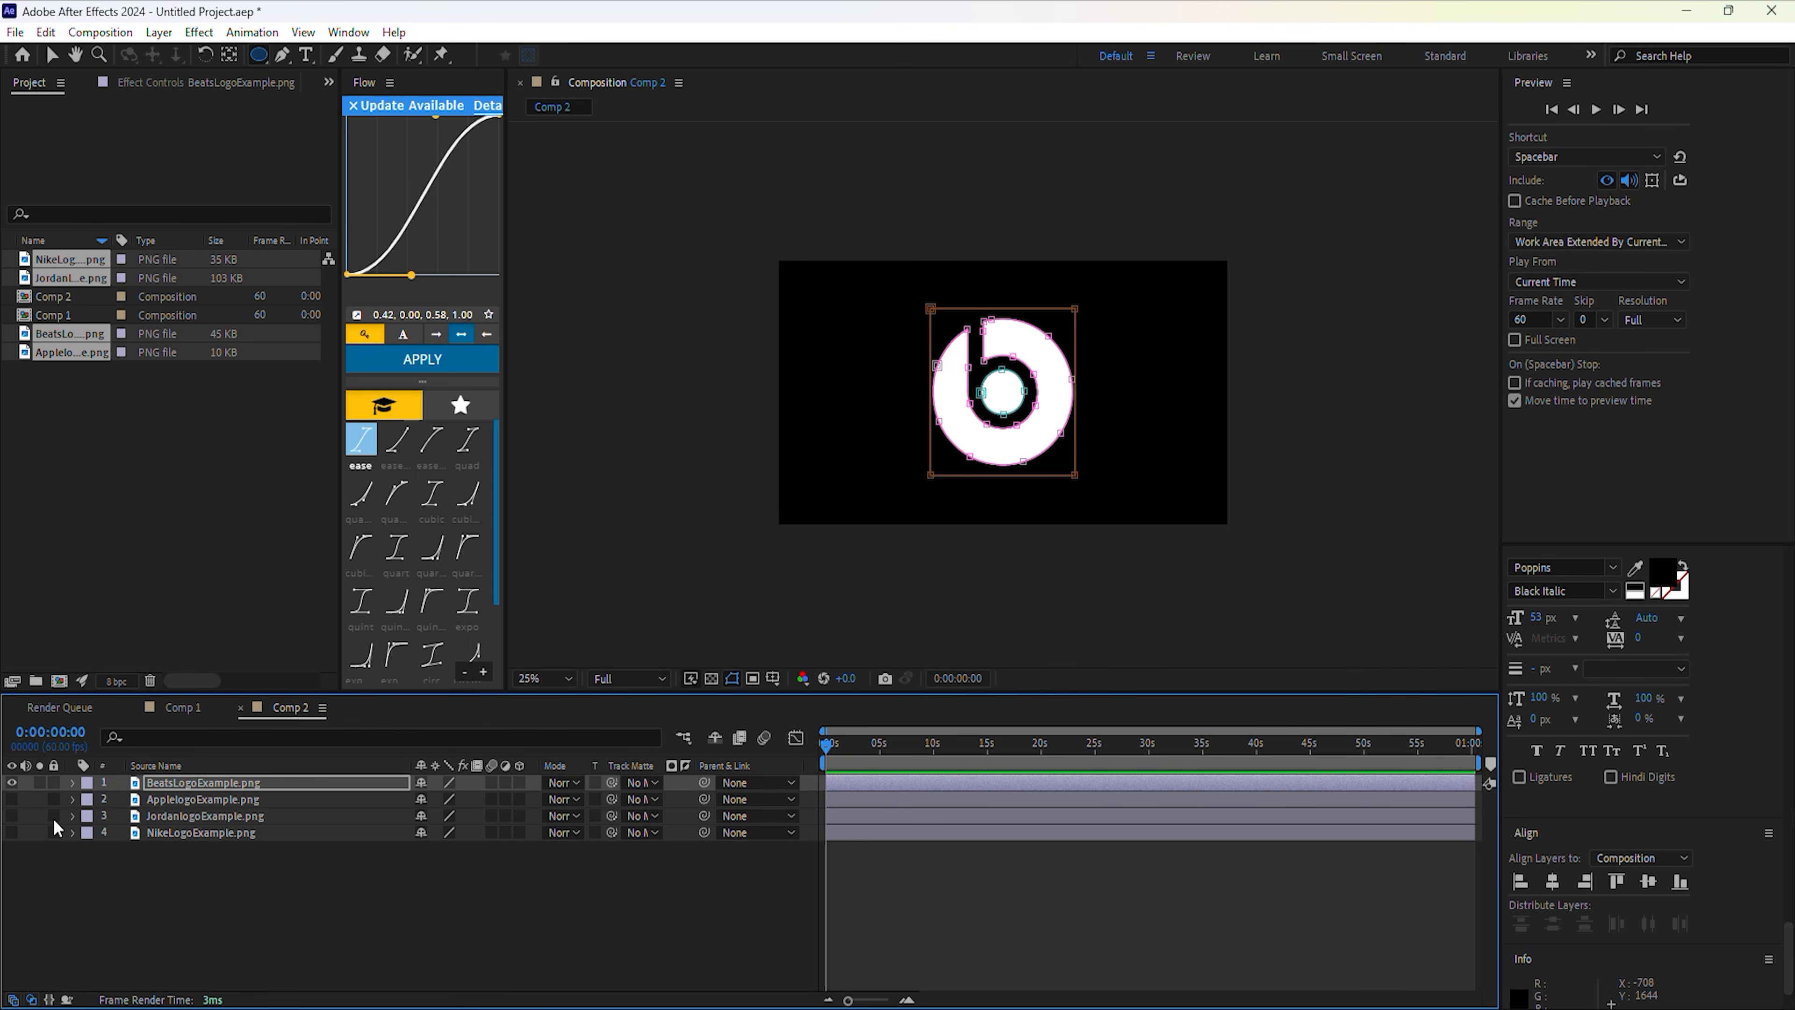
Add a new Shape Layer 1 and give it an empty Path 1.
right_click(99, 886)
mouse_move(222, 651)
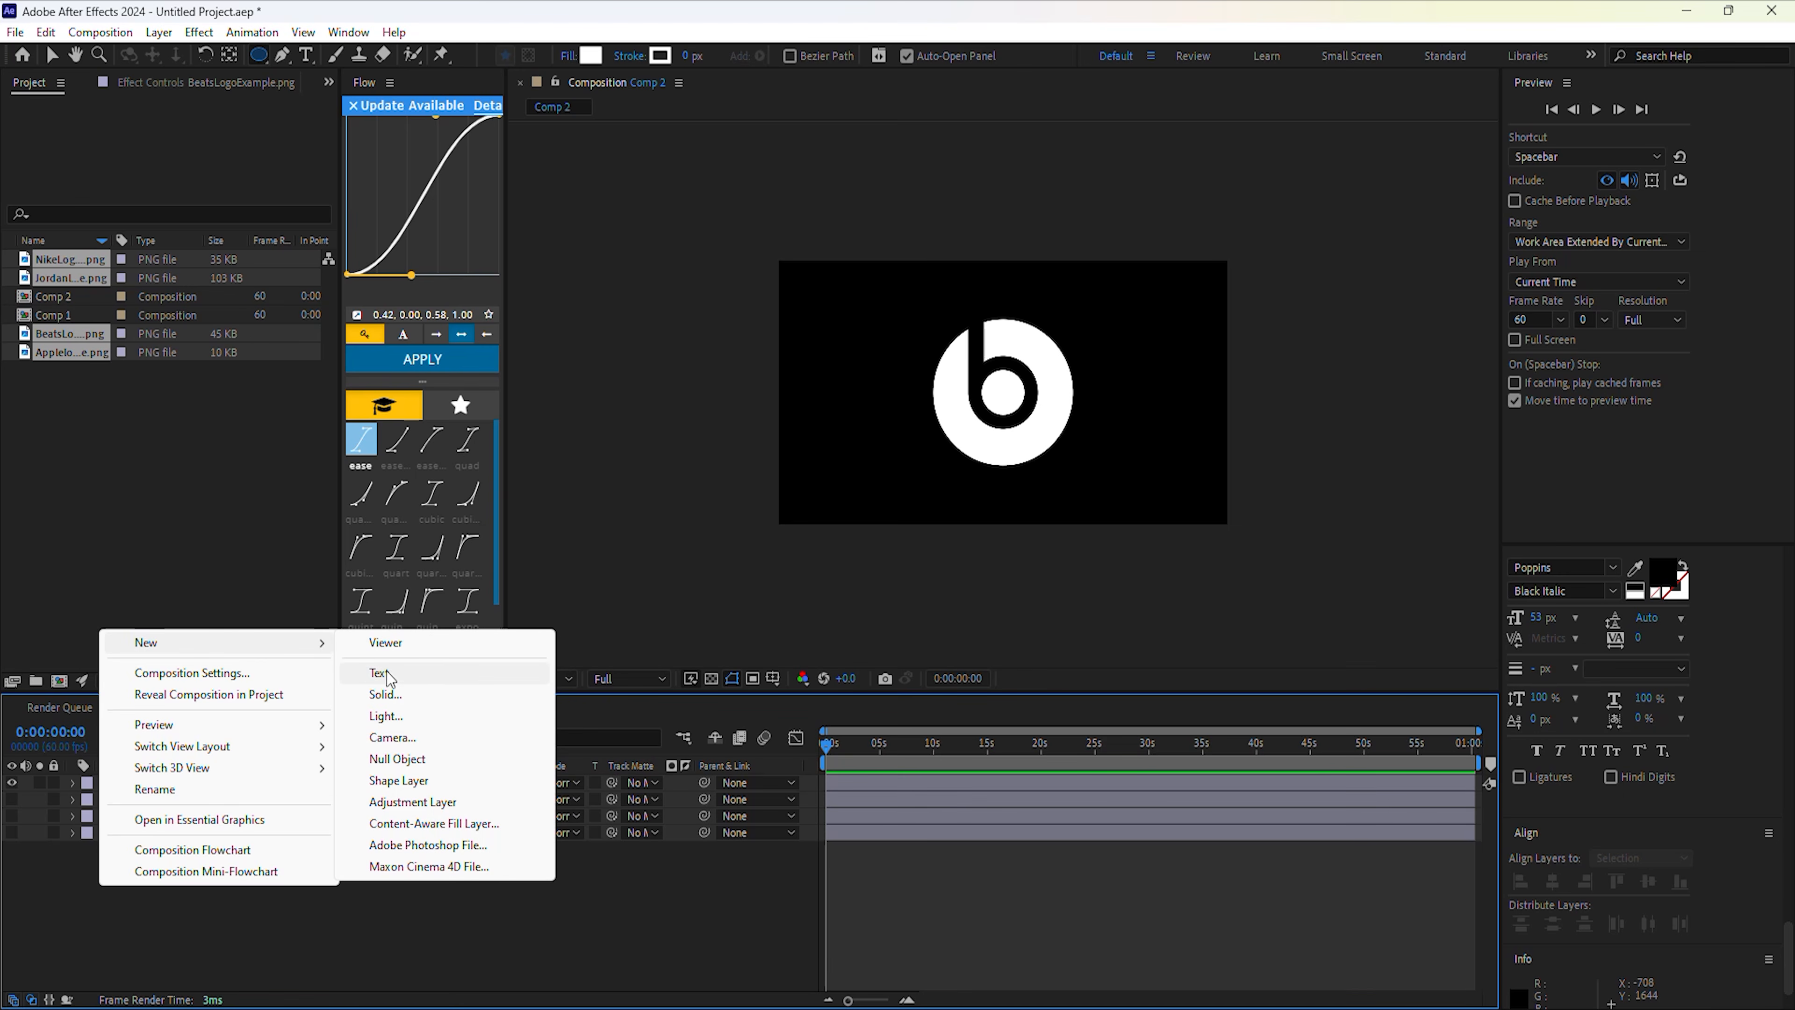
left_click(397, 781)
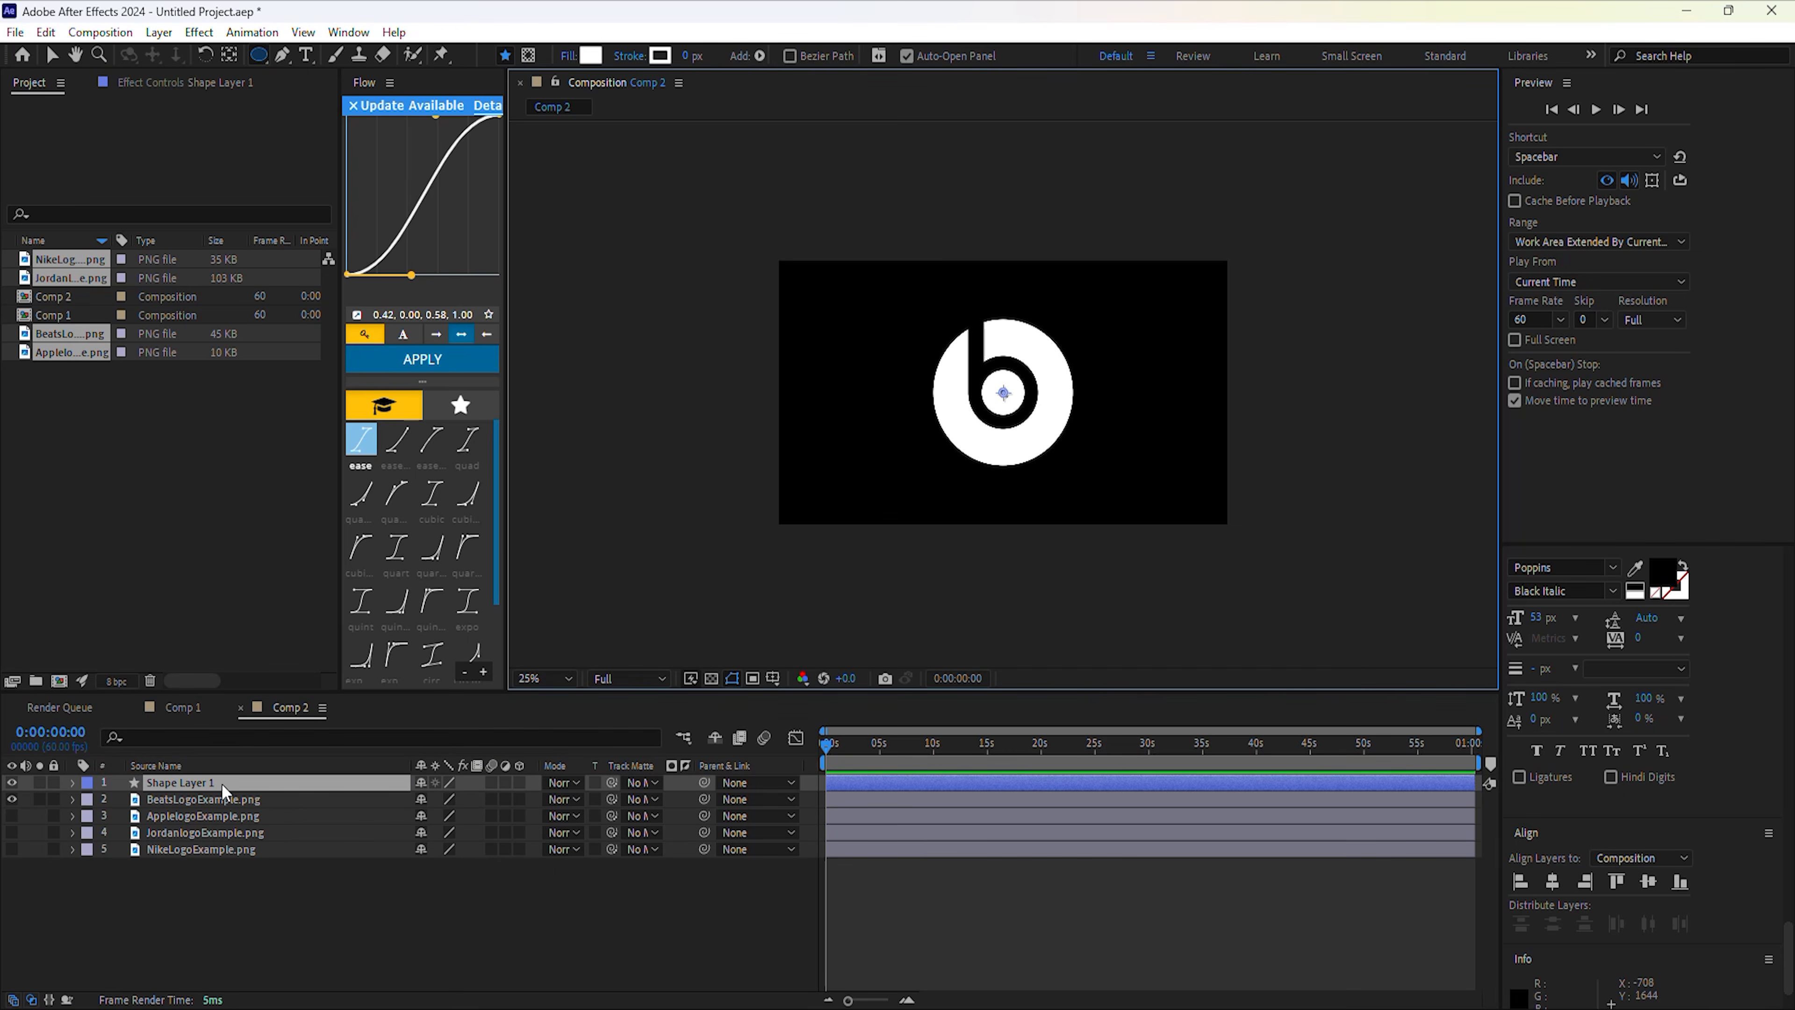
left_click(73, 782)
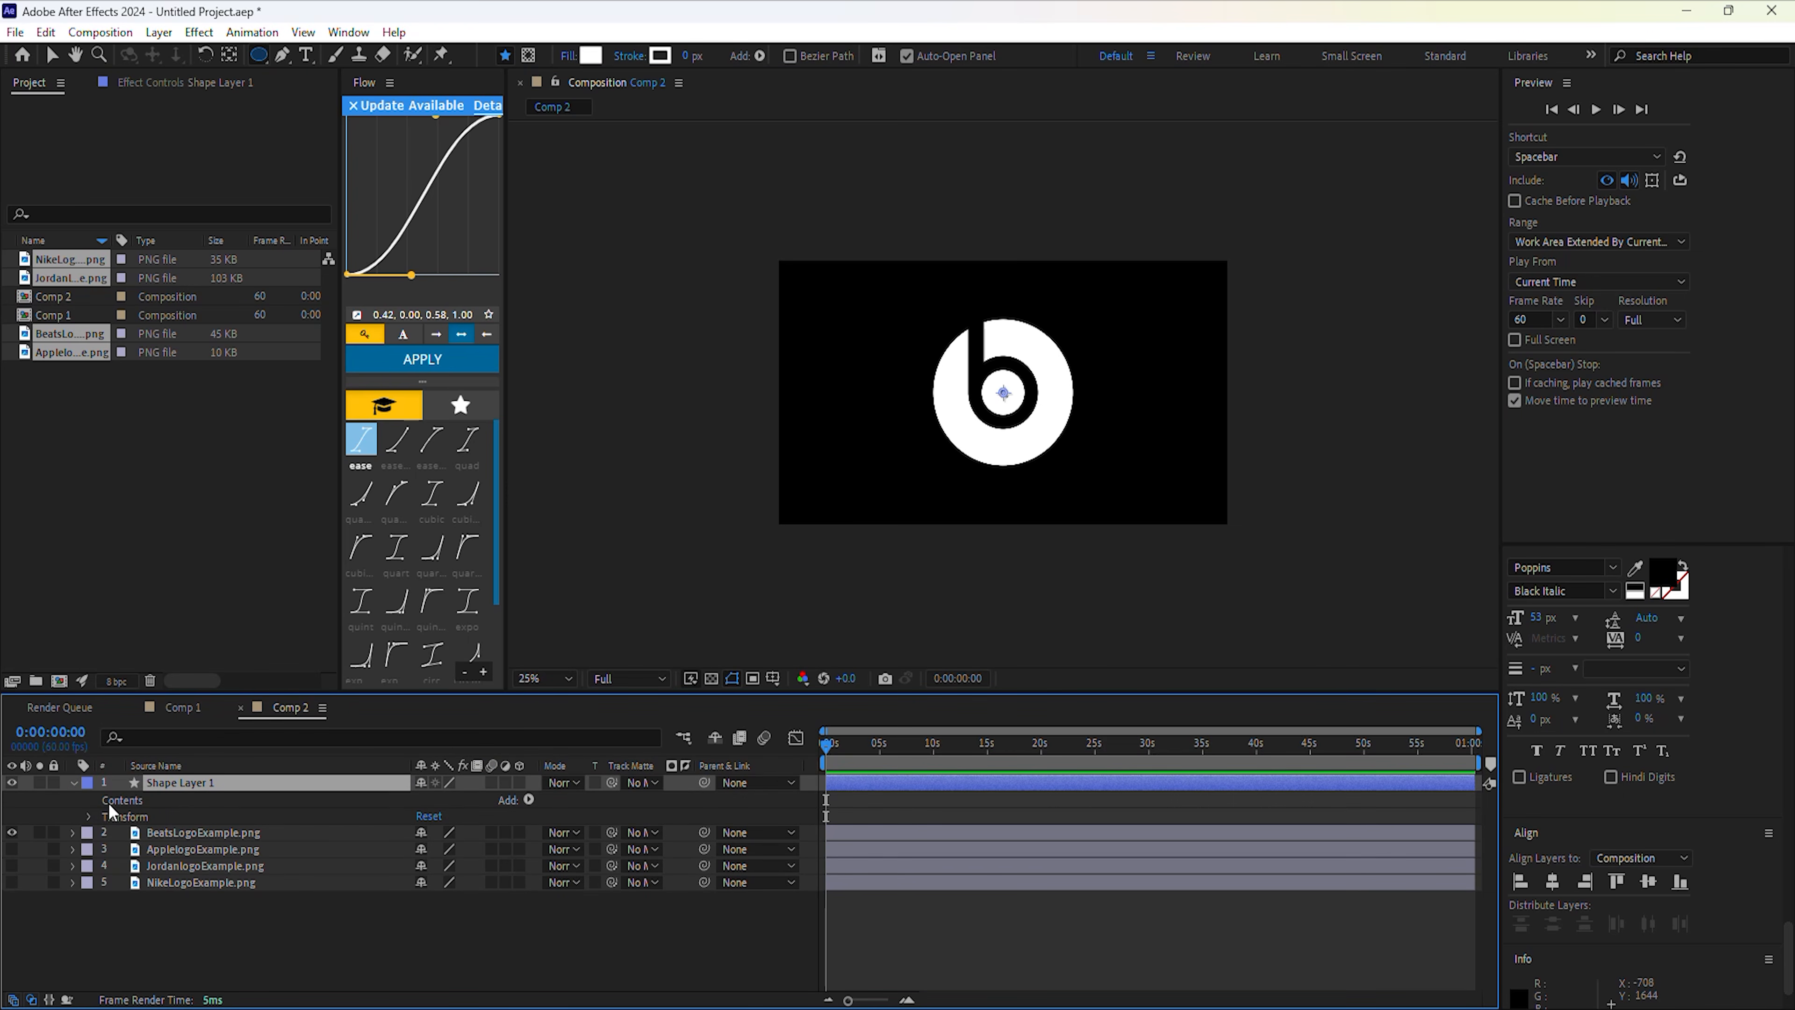
left_click(523, 799)
left_click(600, 467)
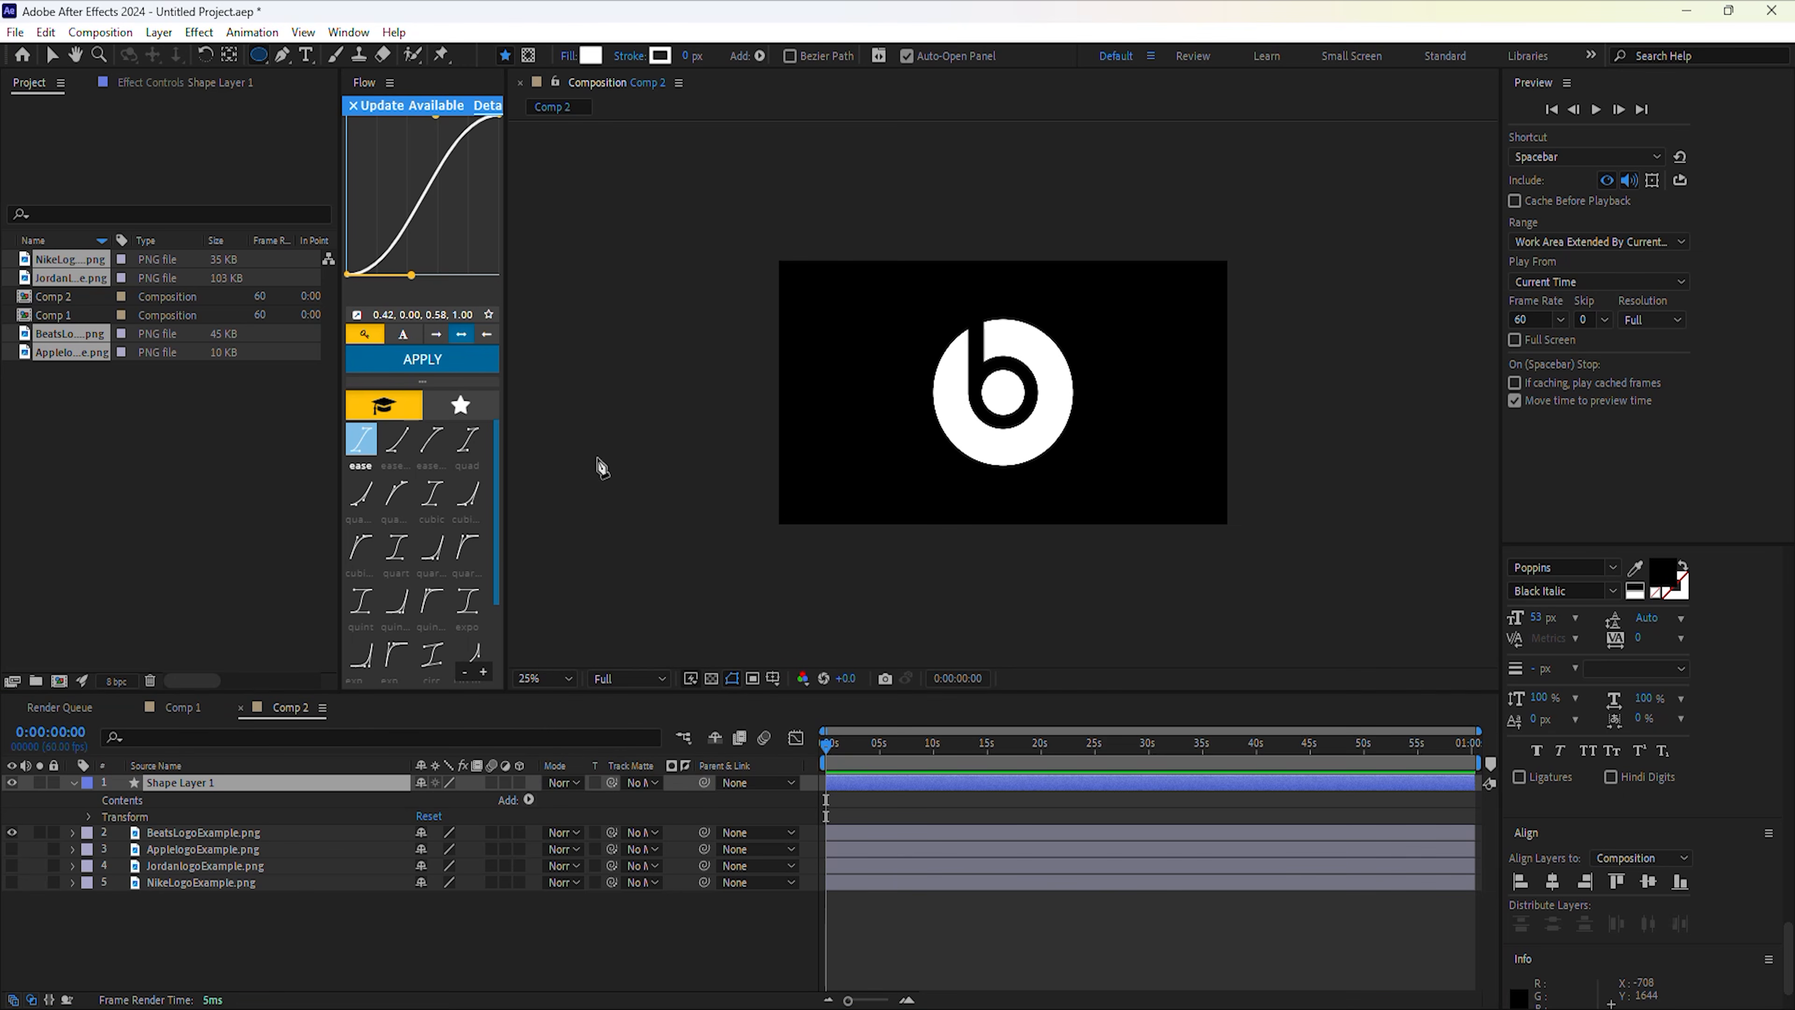
Add Fill 1 to Shape Layer 1 and set its colour to white (FFFFFF).
left_click(529, 800)
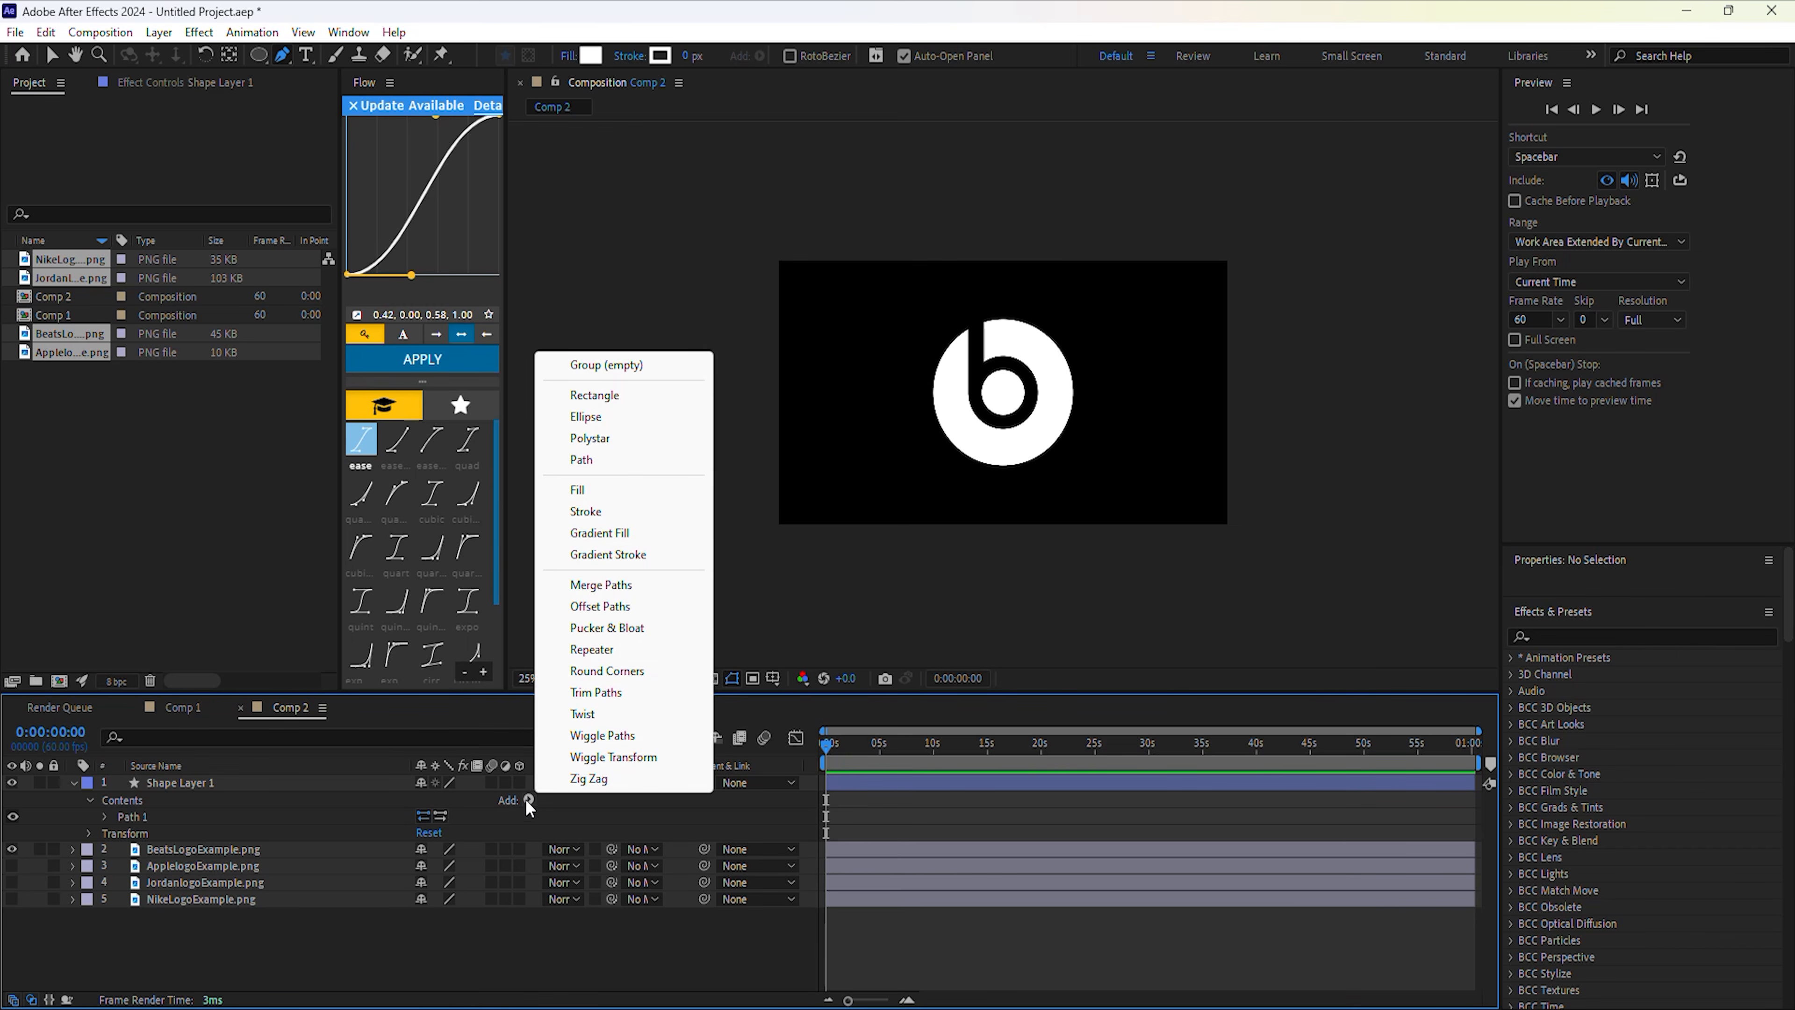
left_click(600, 488)
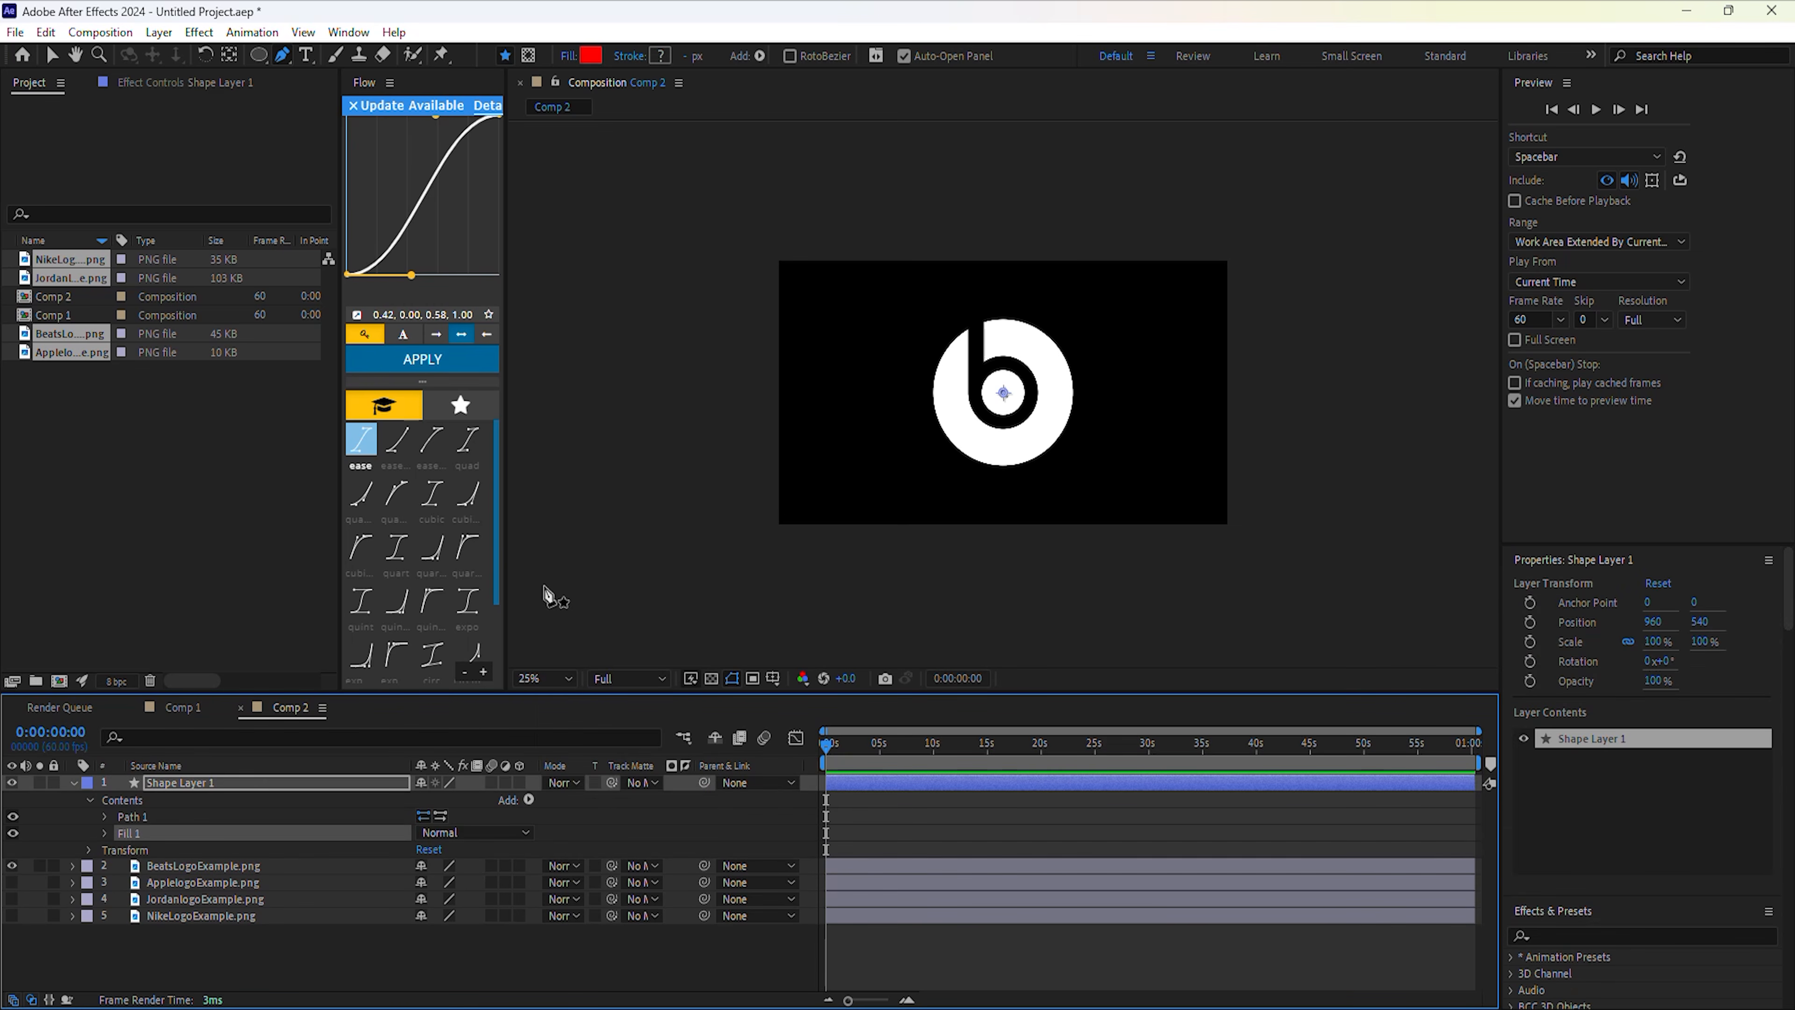
left_click(106, 832)
left_click(427, 881)
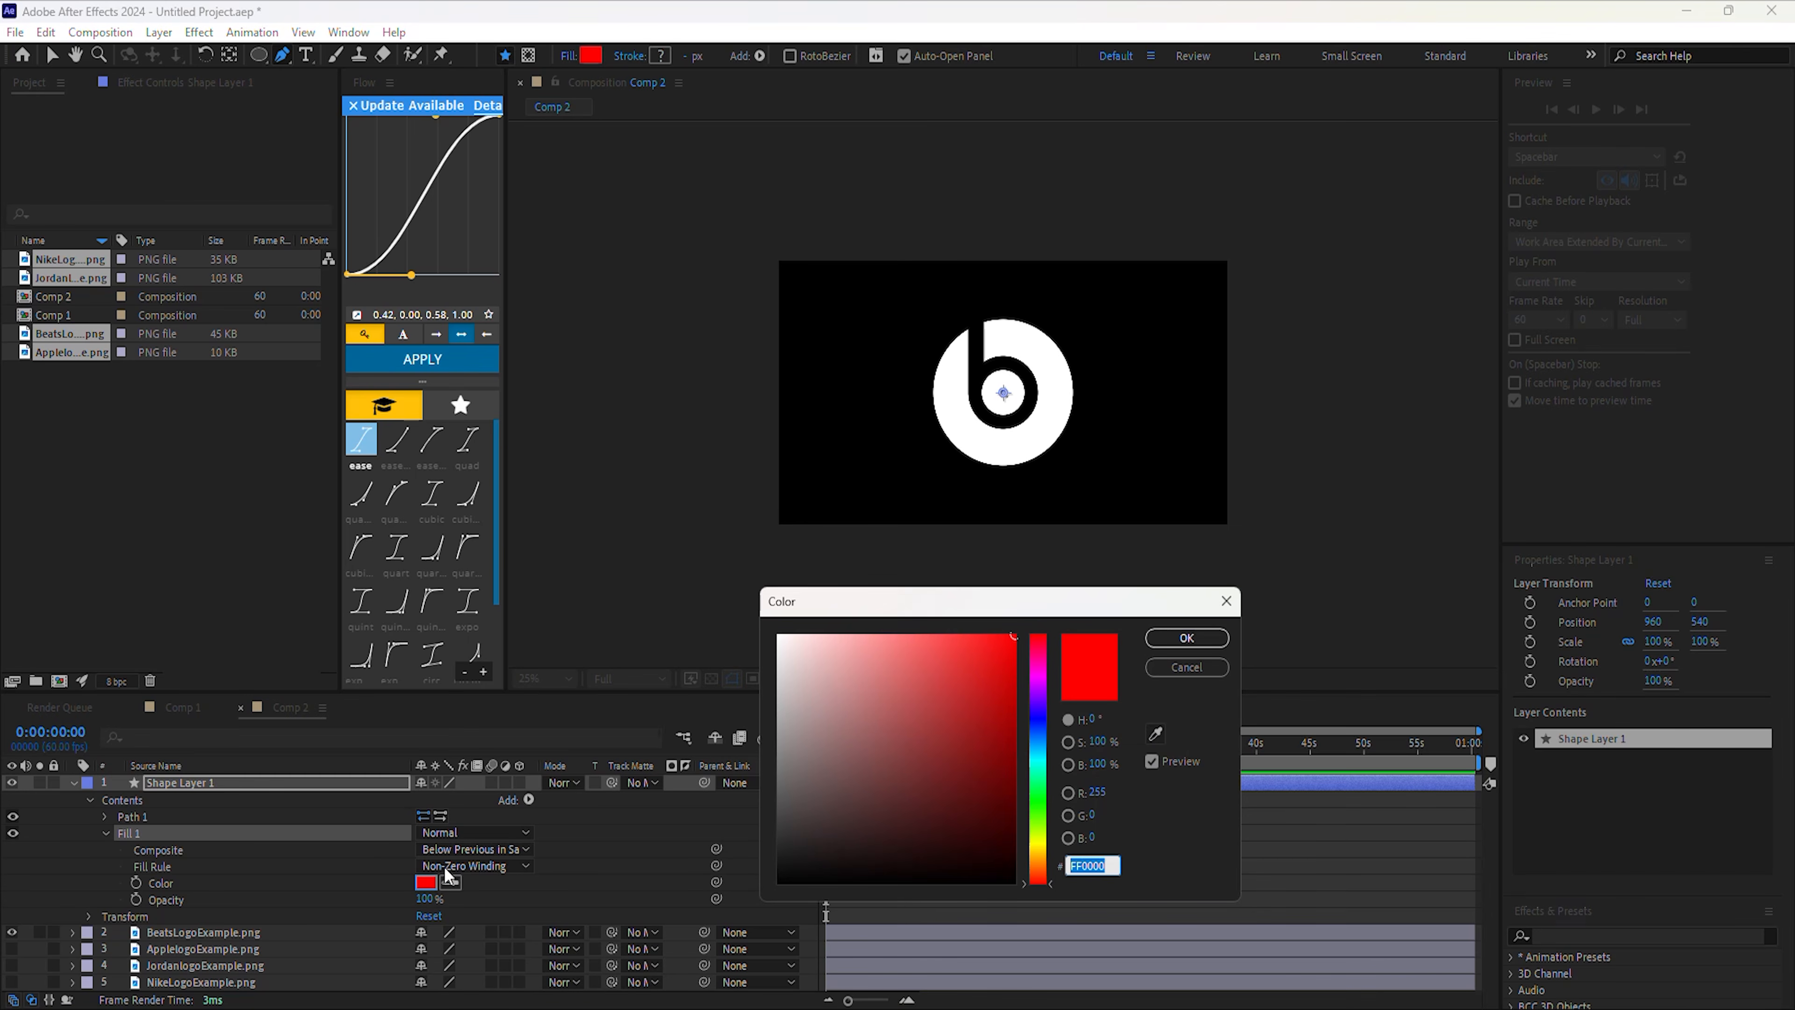
left_click_drag(820, 693, 779, 636)
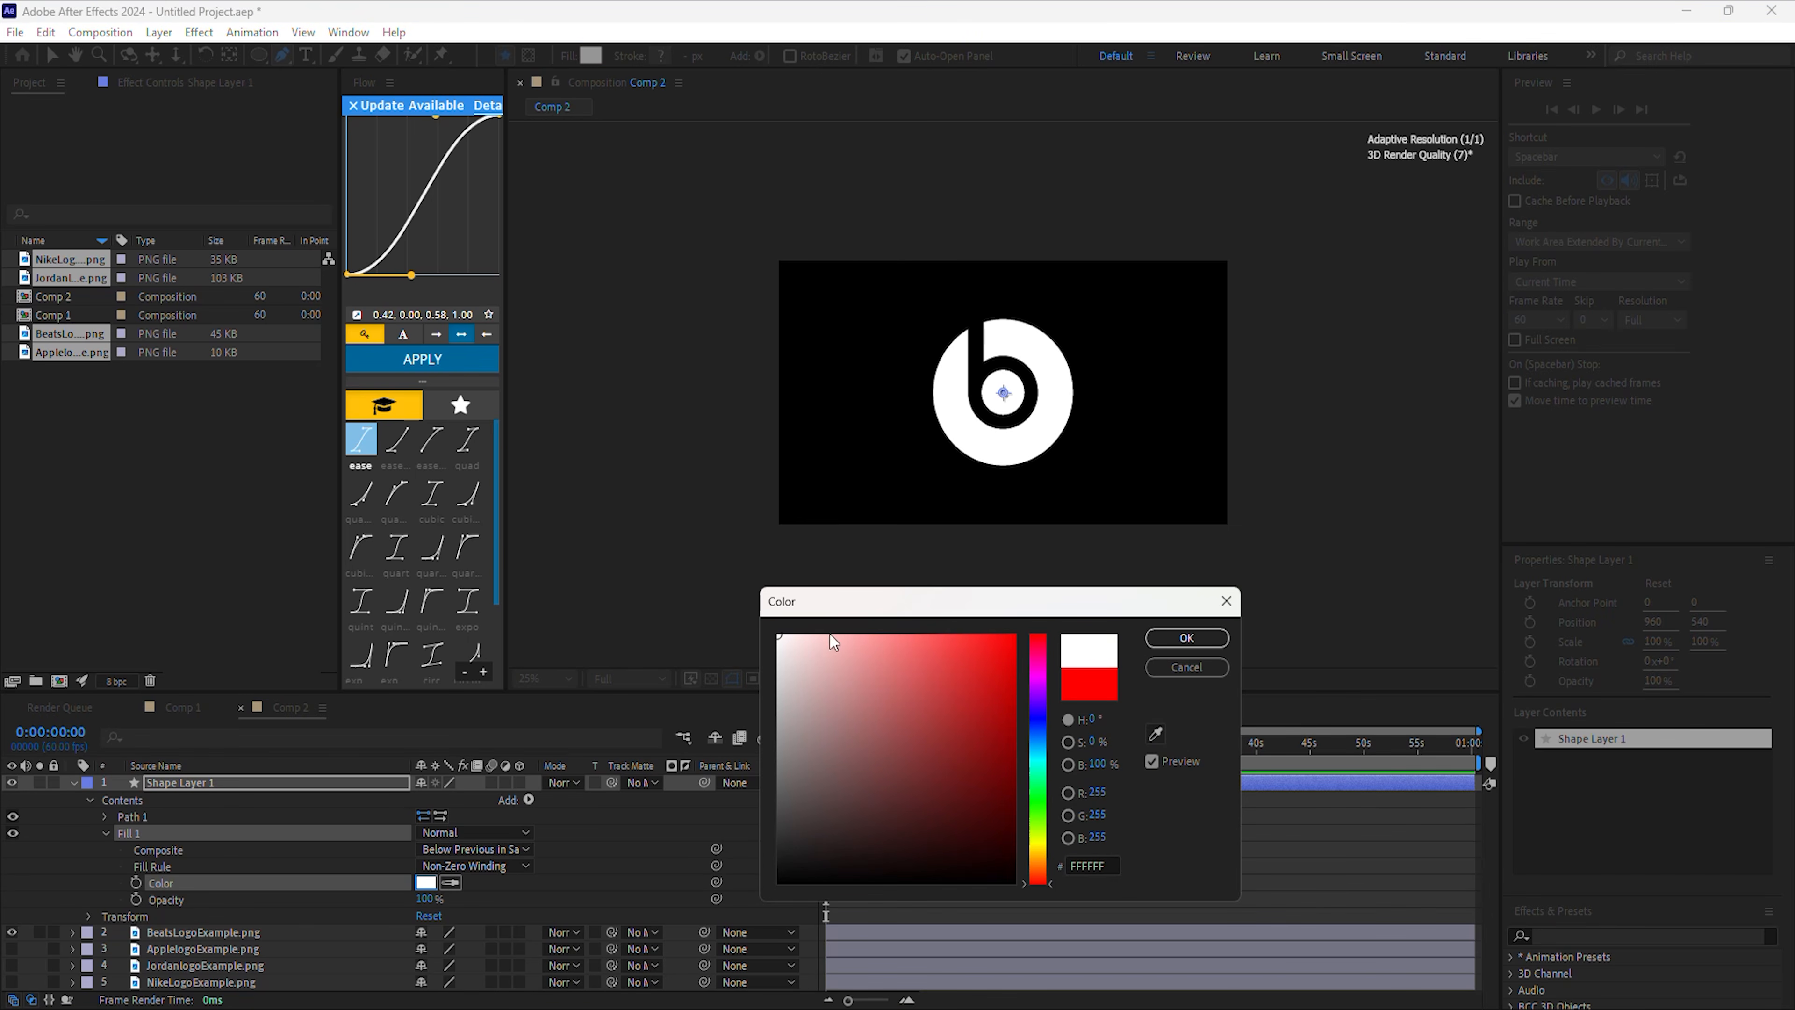
left_click(1149, 639)
left_click(107, 833)
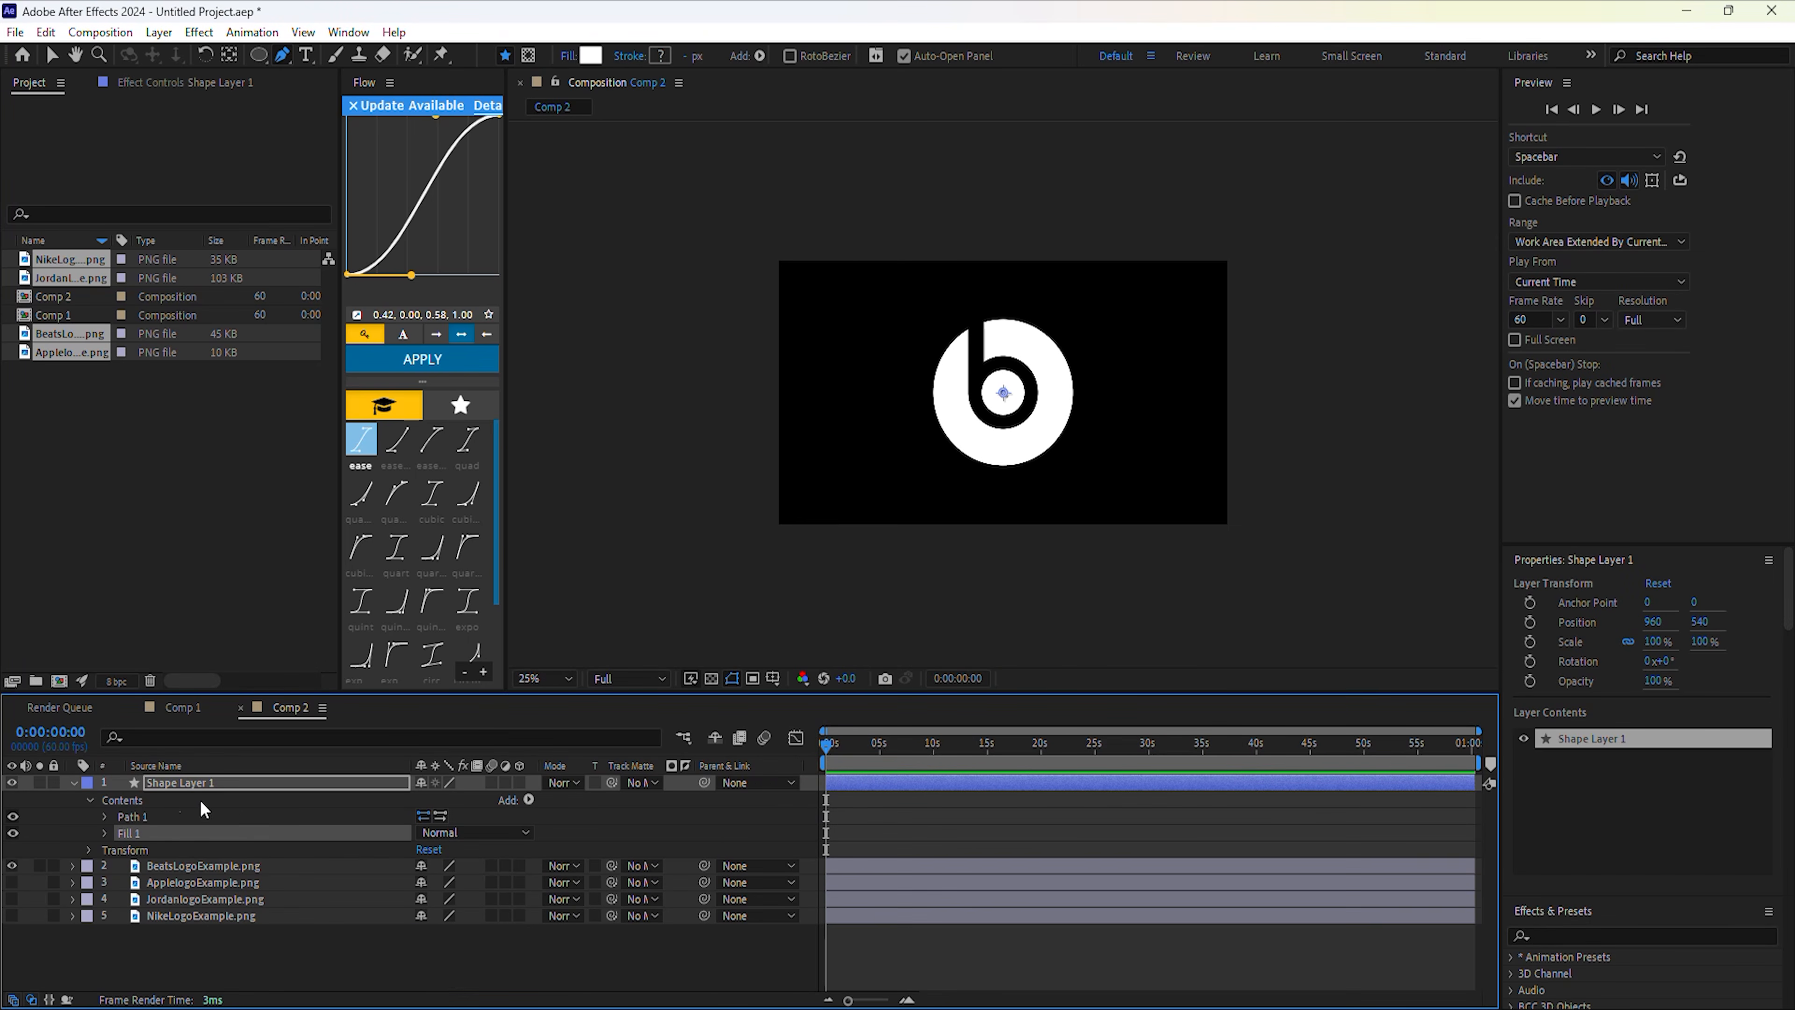
left_click(199, 782)
Duplicate the shape layer and place each shape layer beneath its matching logo image.
key("u")
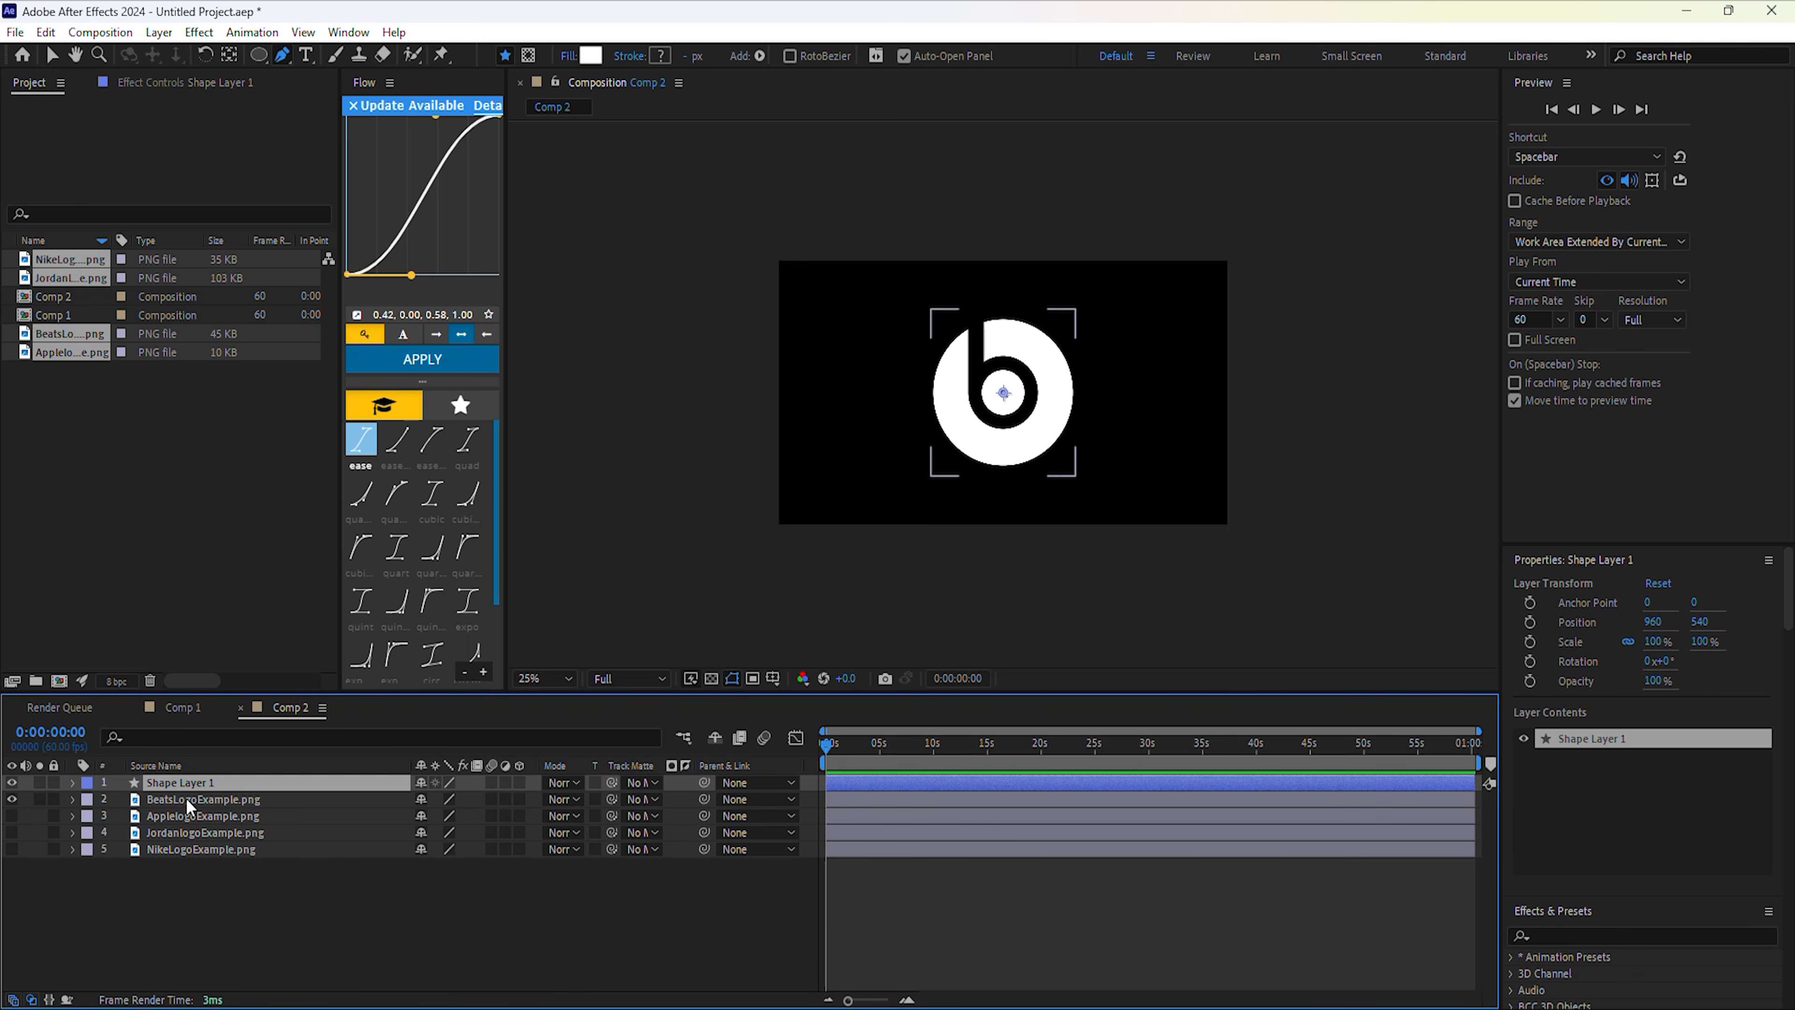
key("ctrl+d")
key("ctrl+d")
key("ctrl+d")
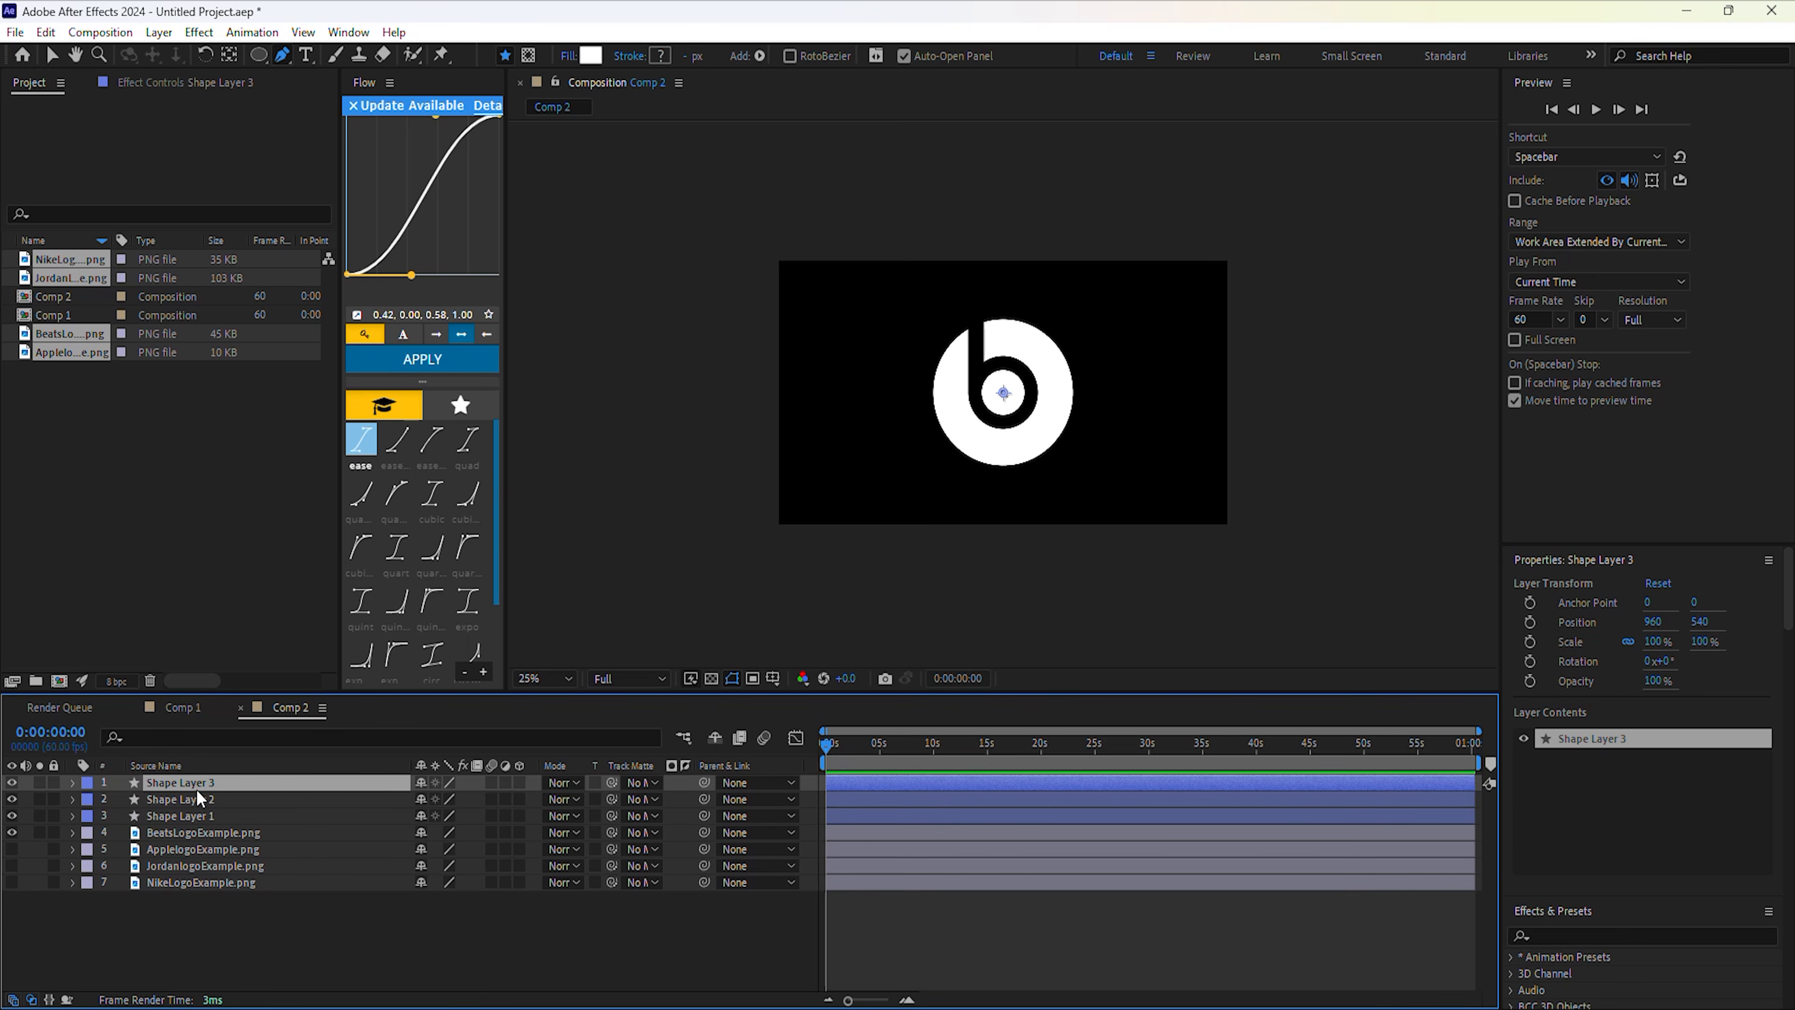
left_click_drag(195, 832, 185, 907)
mouse_move(195, 816)
left_mouse_down()
mouse_move(198, 874)
mouse_move(203, 837)
left_mouse_up()
left_click_drag(205, 783, 212, 803)
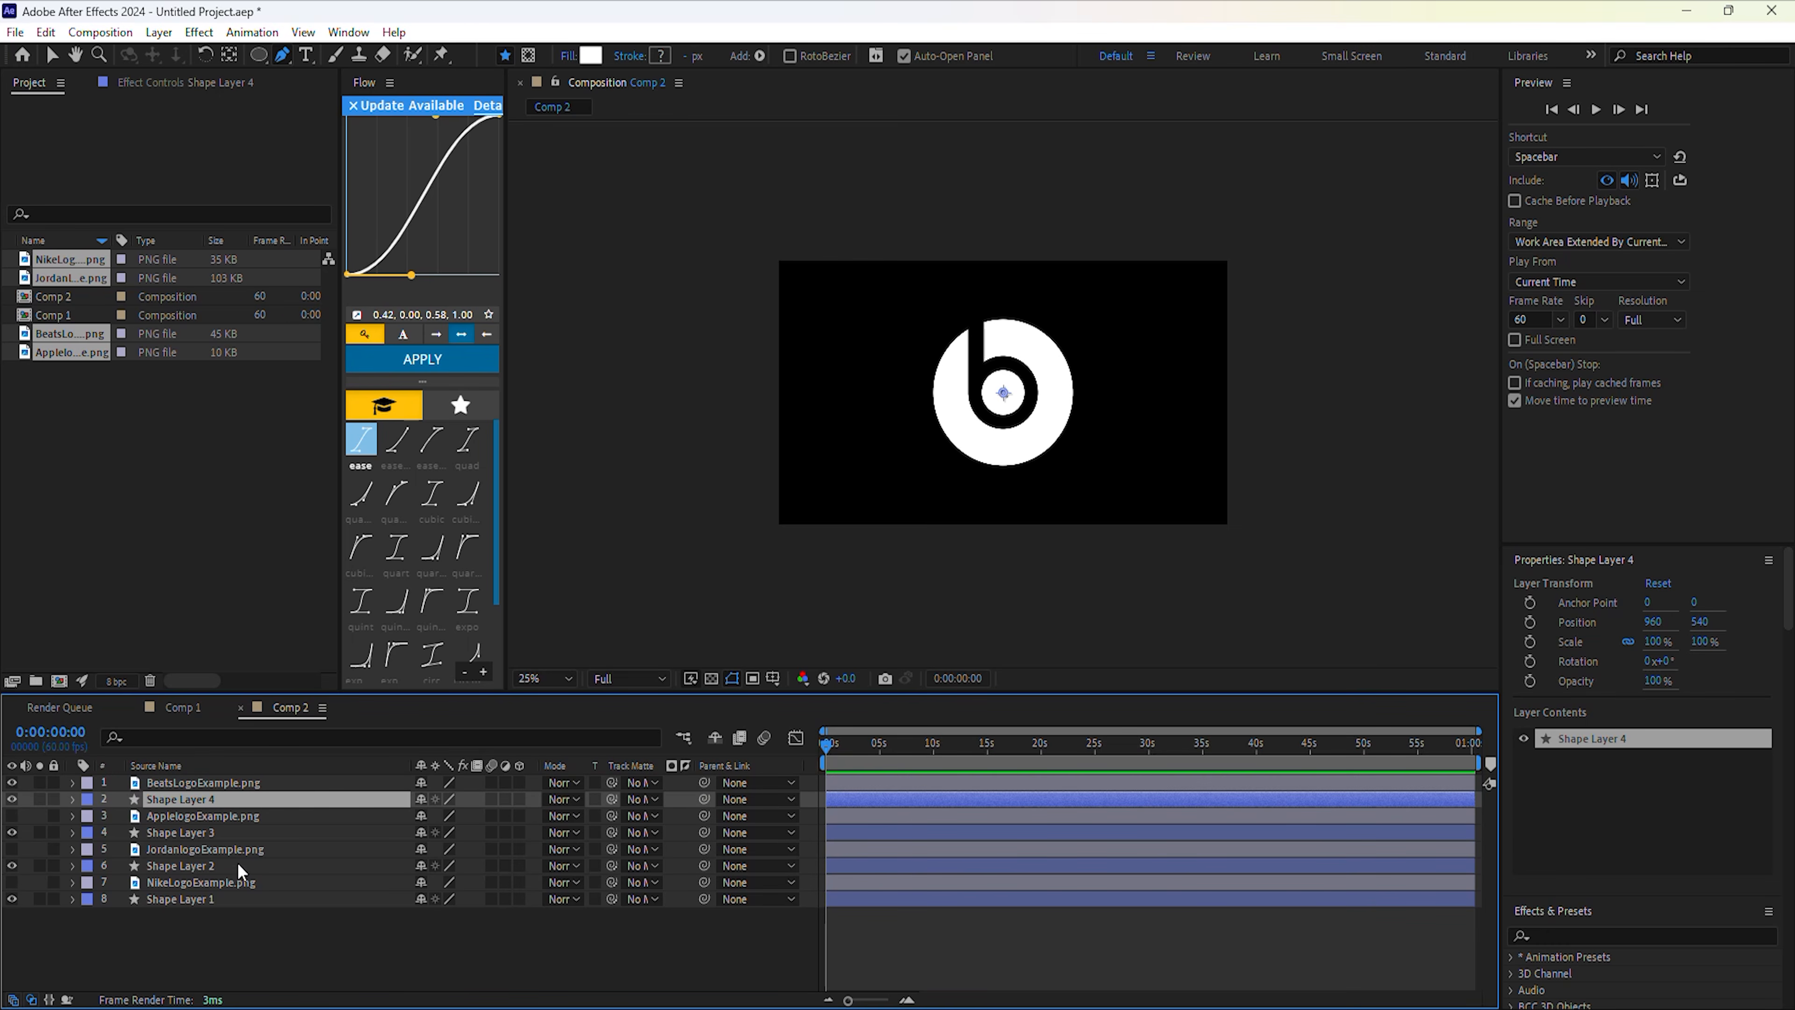
Rename the shape layers Nike Shape, Jordan Shape, Apple Shape and Beats Shape.
right_click(192, 900)
left_click(244, 844)
type("Nike Shape")
right_click(243, 864)
left_click(311, 811)
type("Jordan Shape")
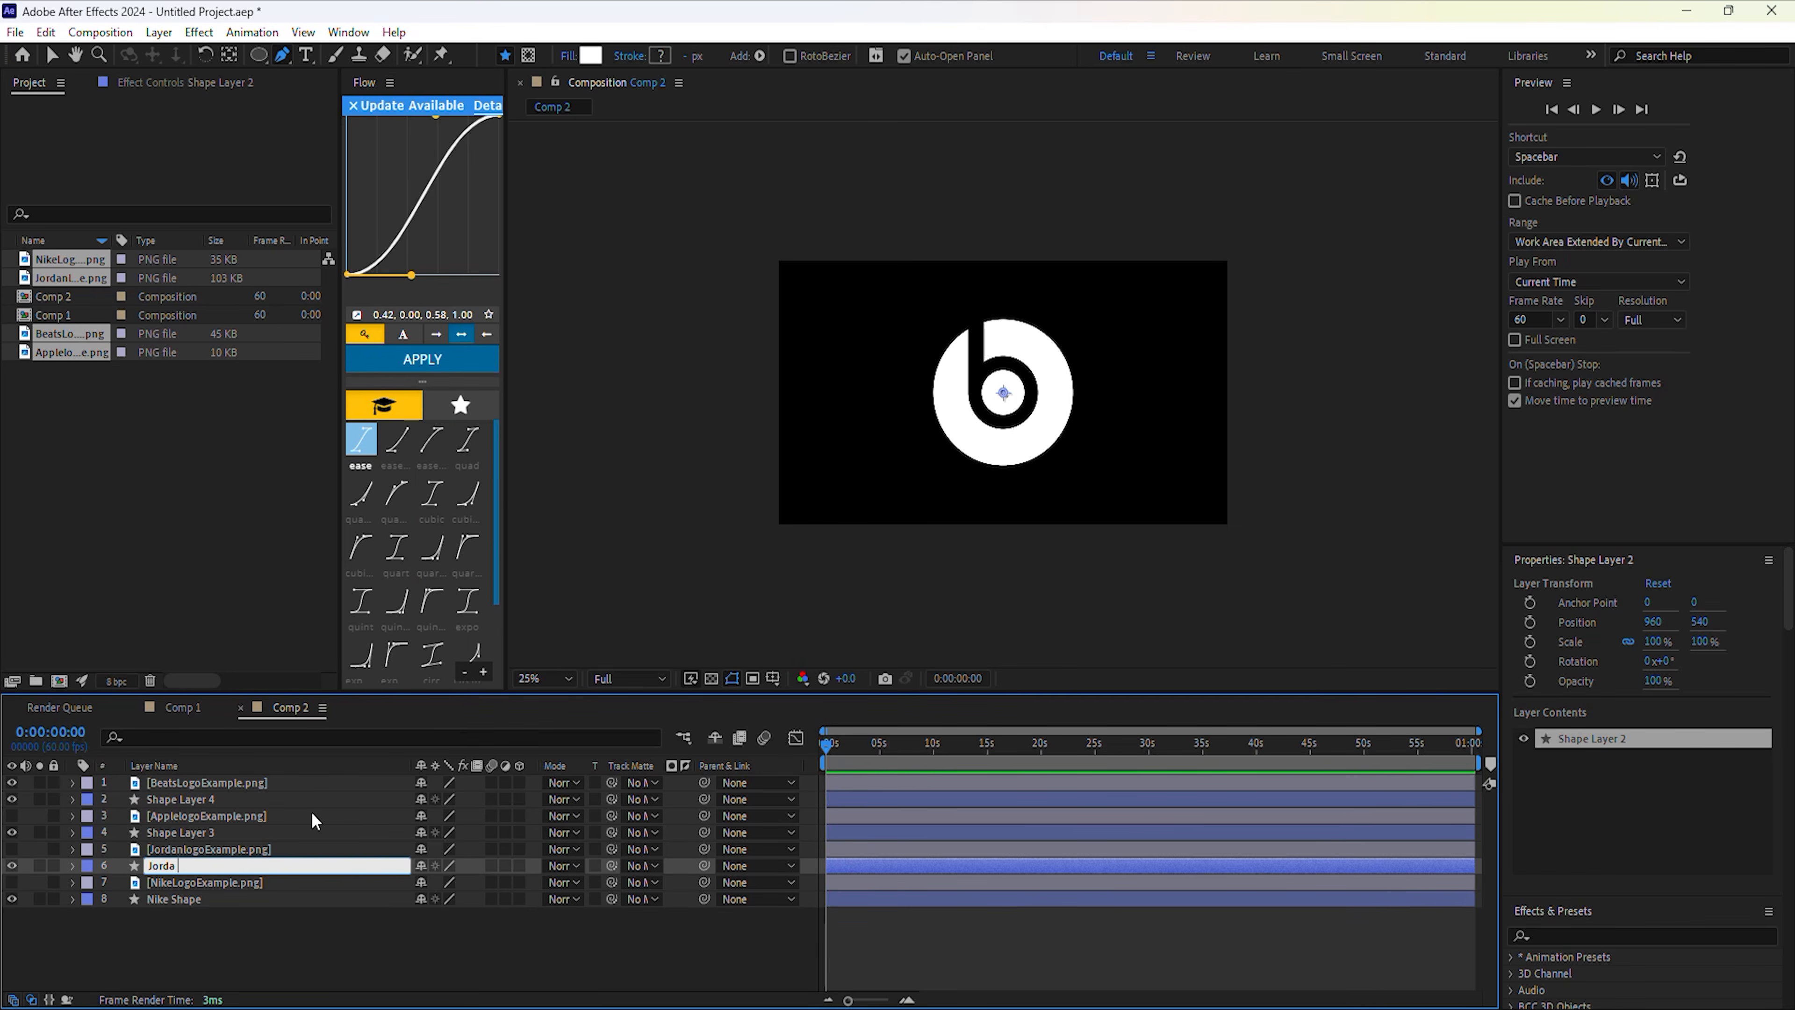
right_click(282, 829)
left_click(341, 772)
type("Apple Shape")
right_click(276, 799)
left_click(346, 742)
type("Beats Shape")
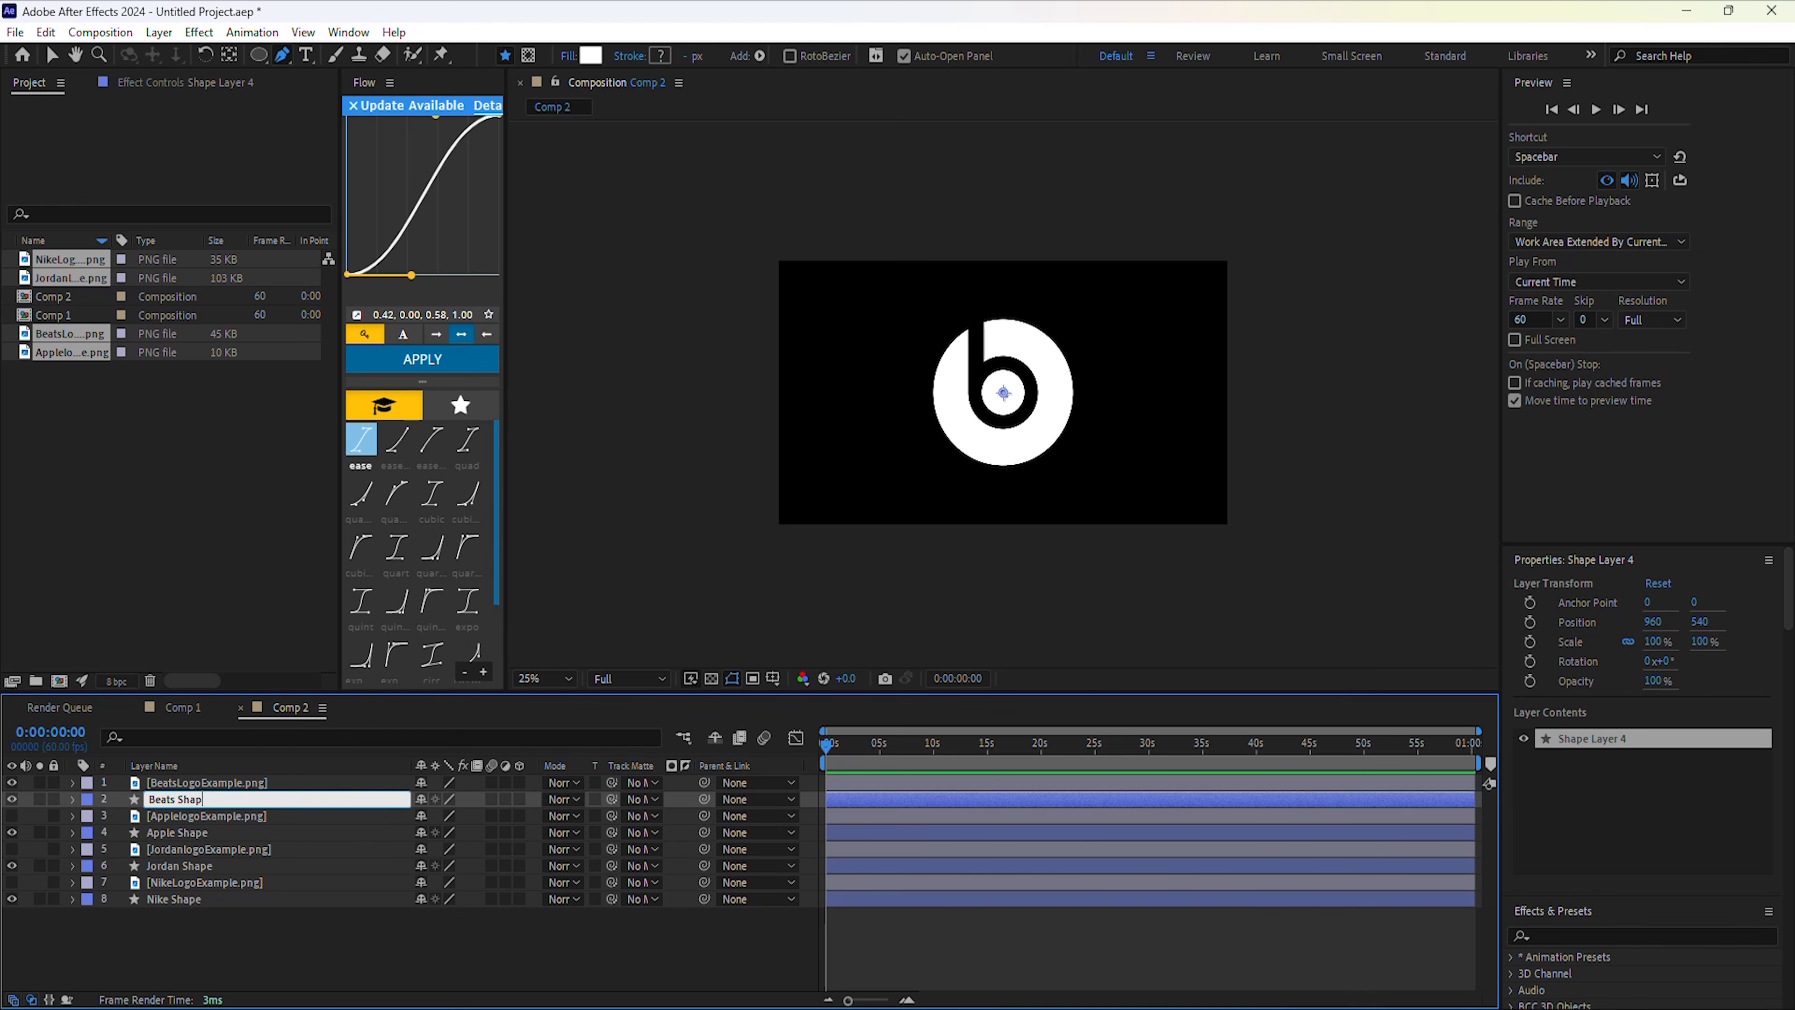
key("Return")
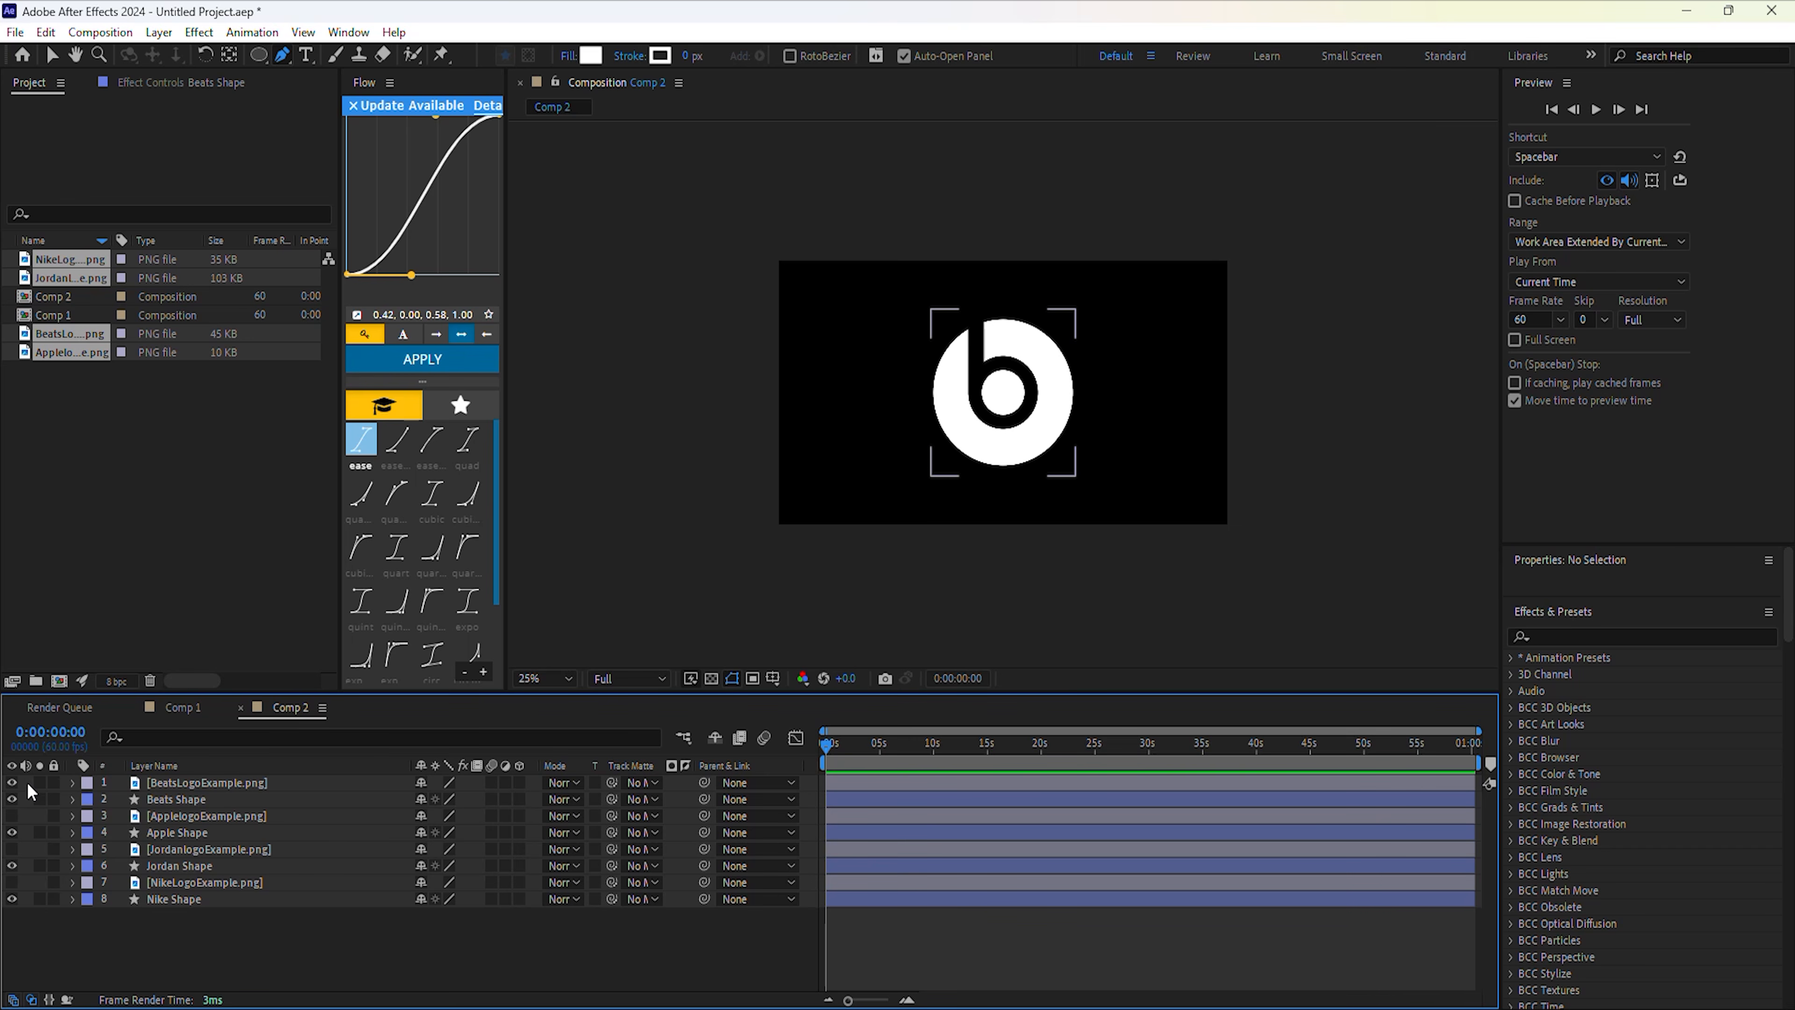
Hide the Beats logo, show the Nike logo, and expose Nike Shape's Path 1 Path property.
left_click(12, 783)
left_click(12, 882)
left_click(198, 884)
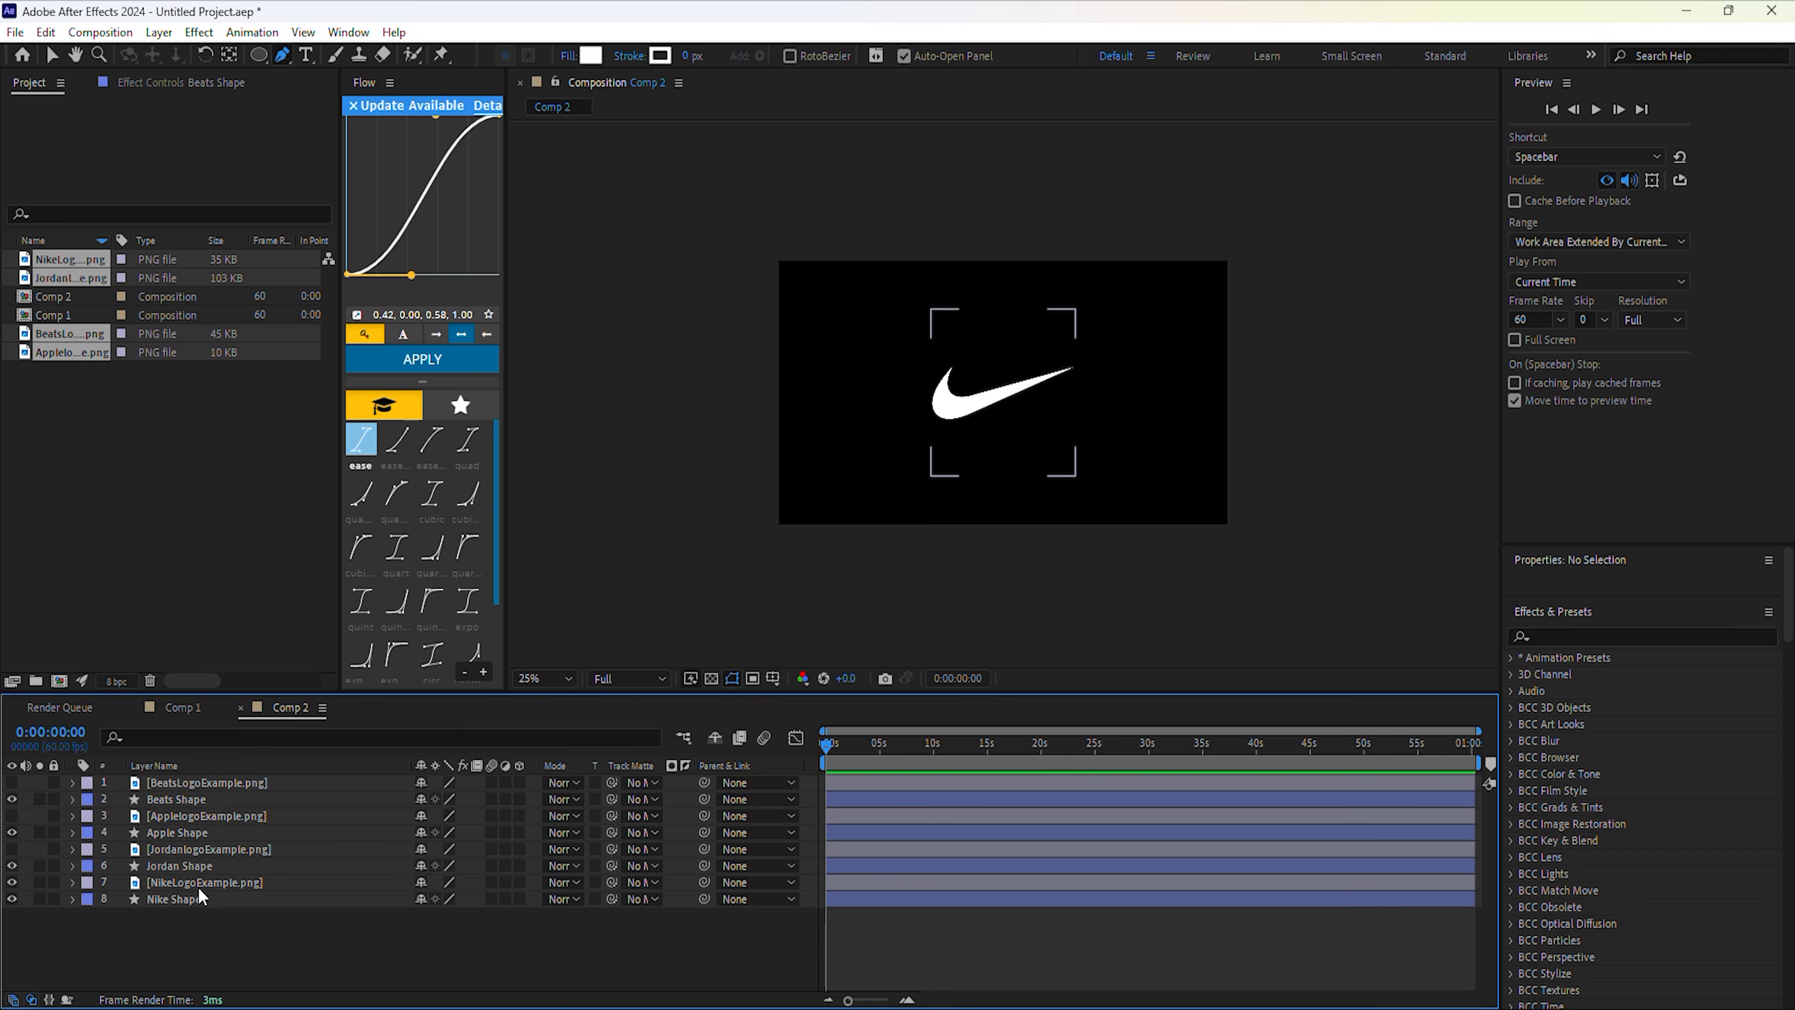
left_click(174, 899)
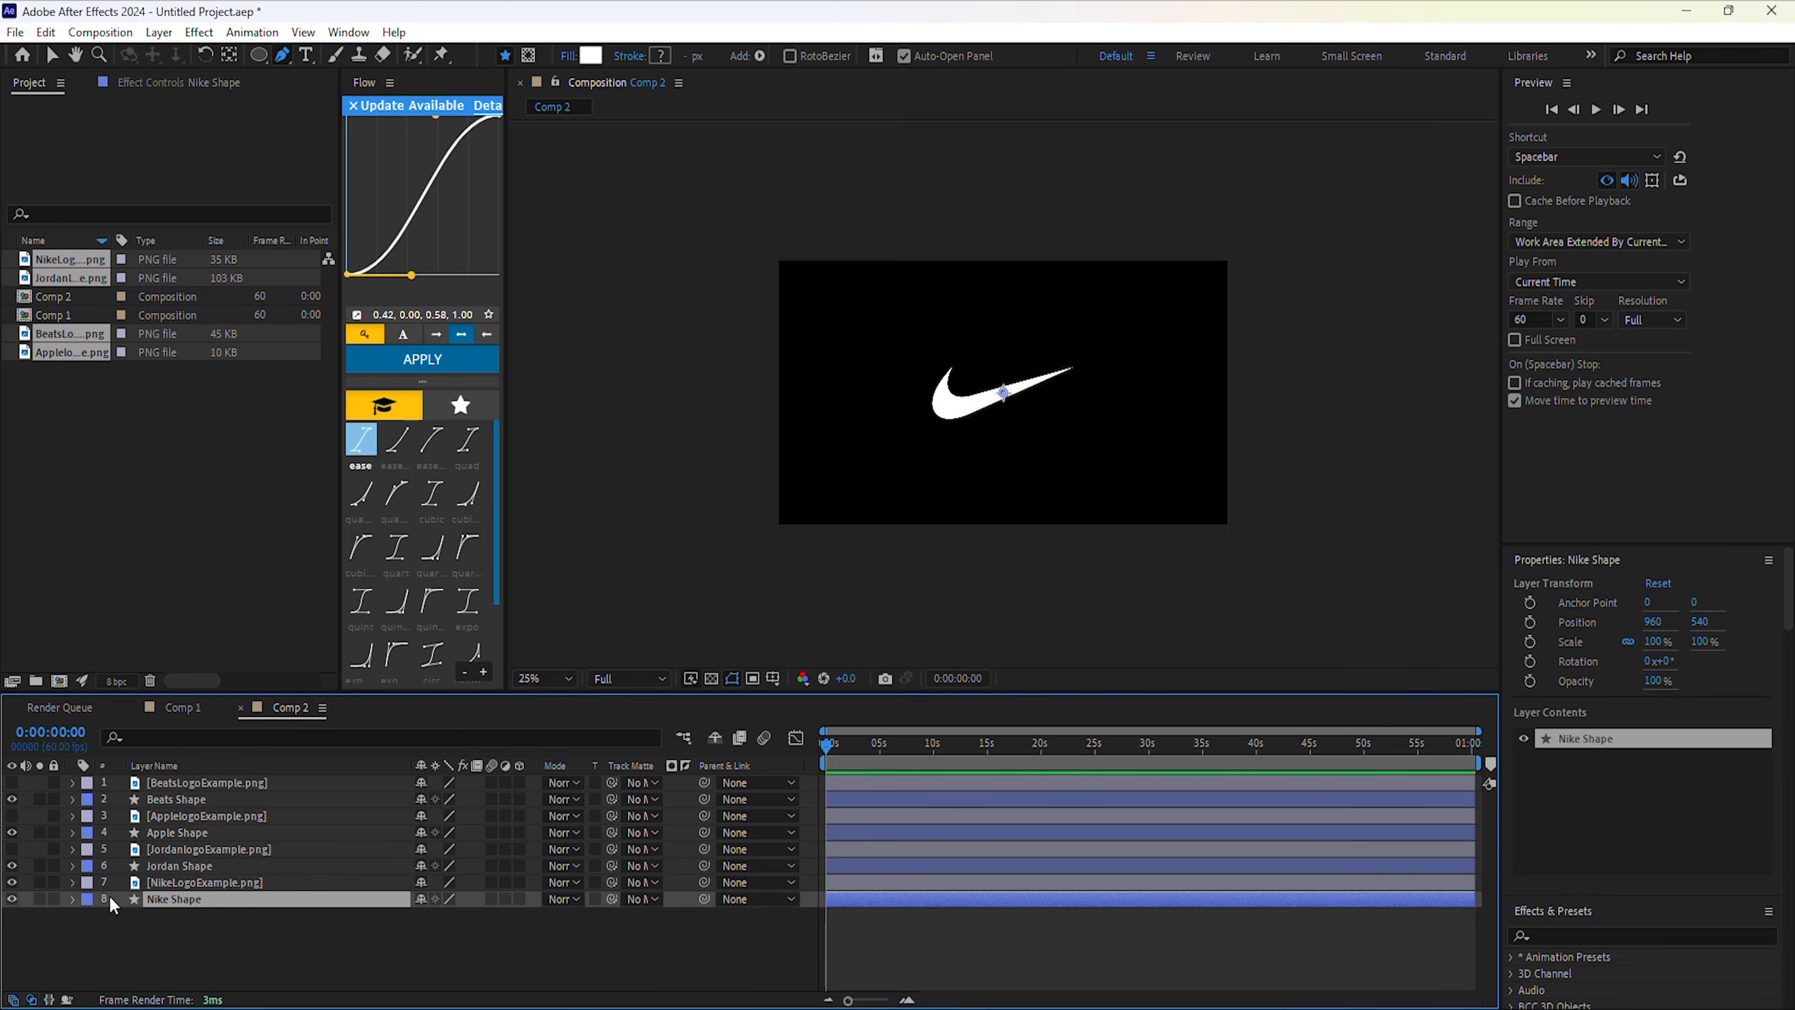
left_click(72, 900)
left_click(89, 916)
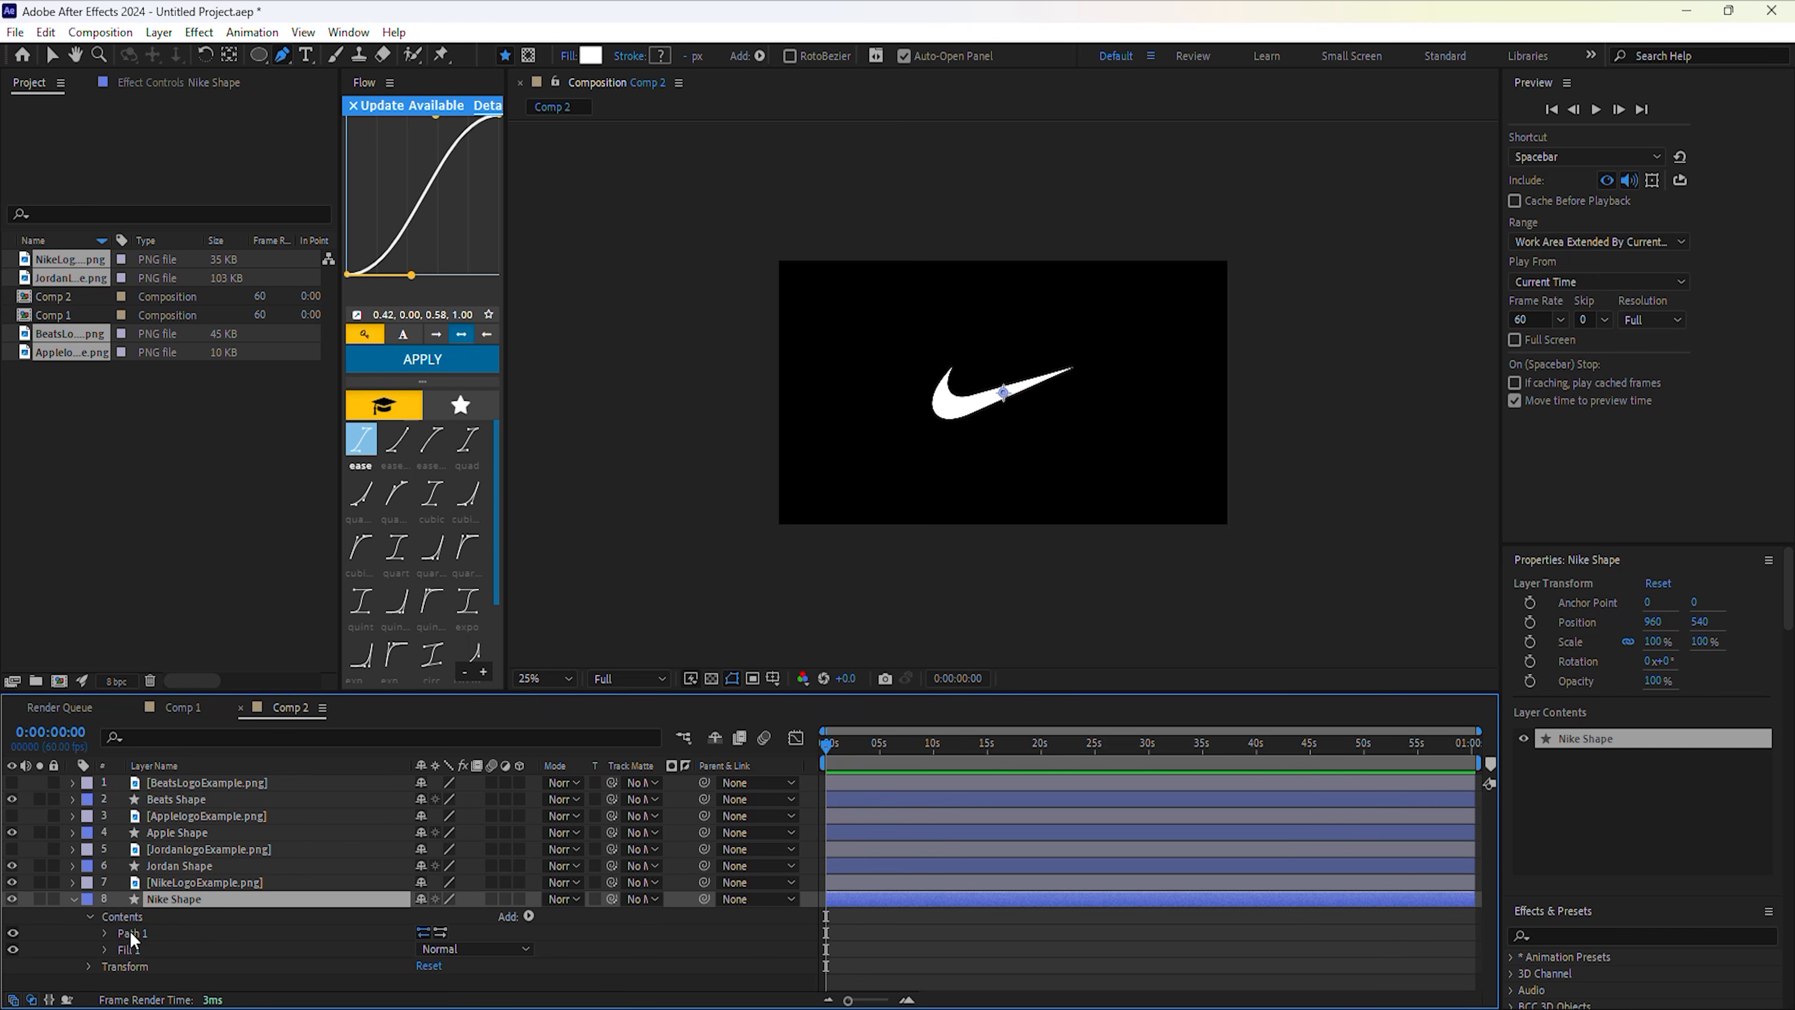
left_click(105, 934)
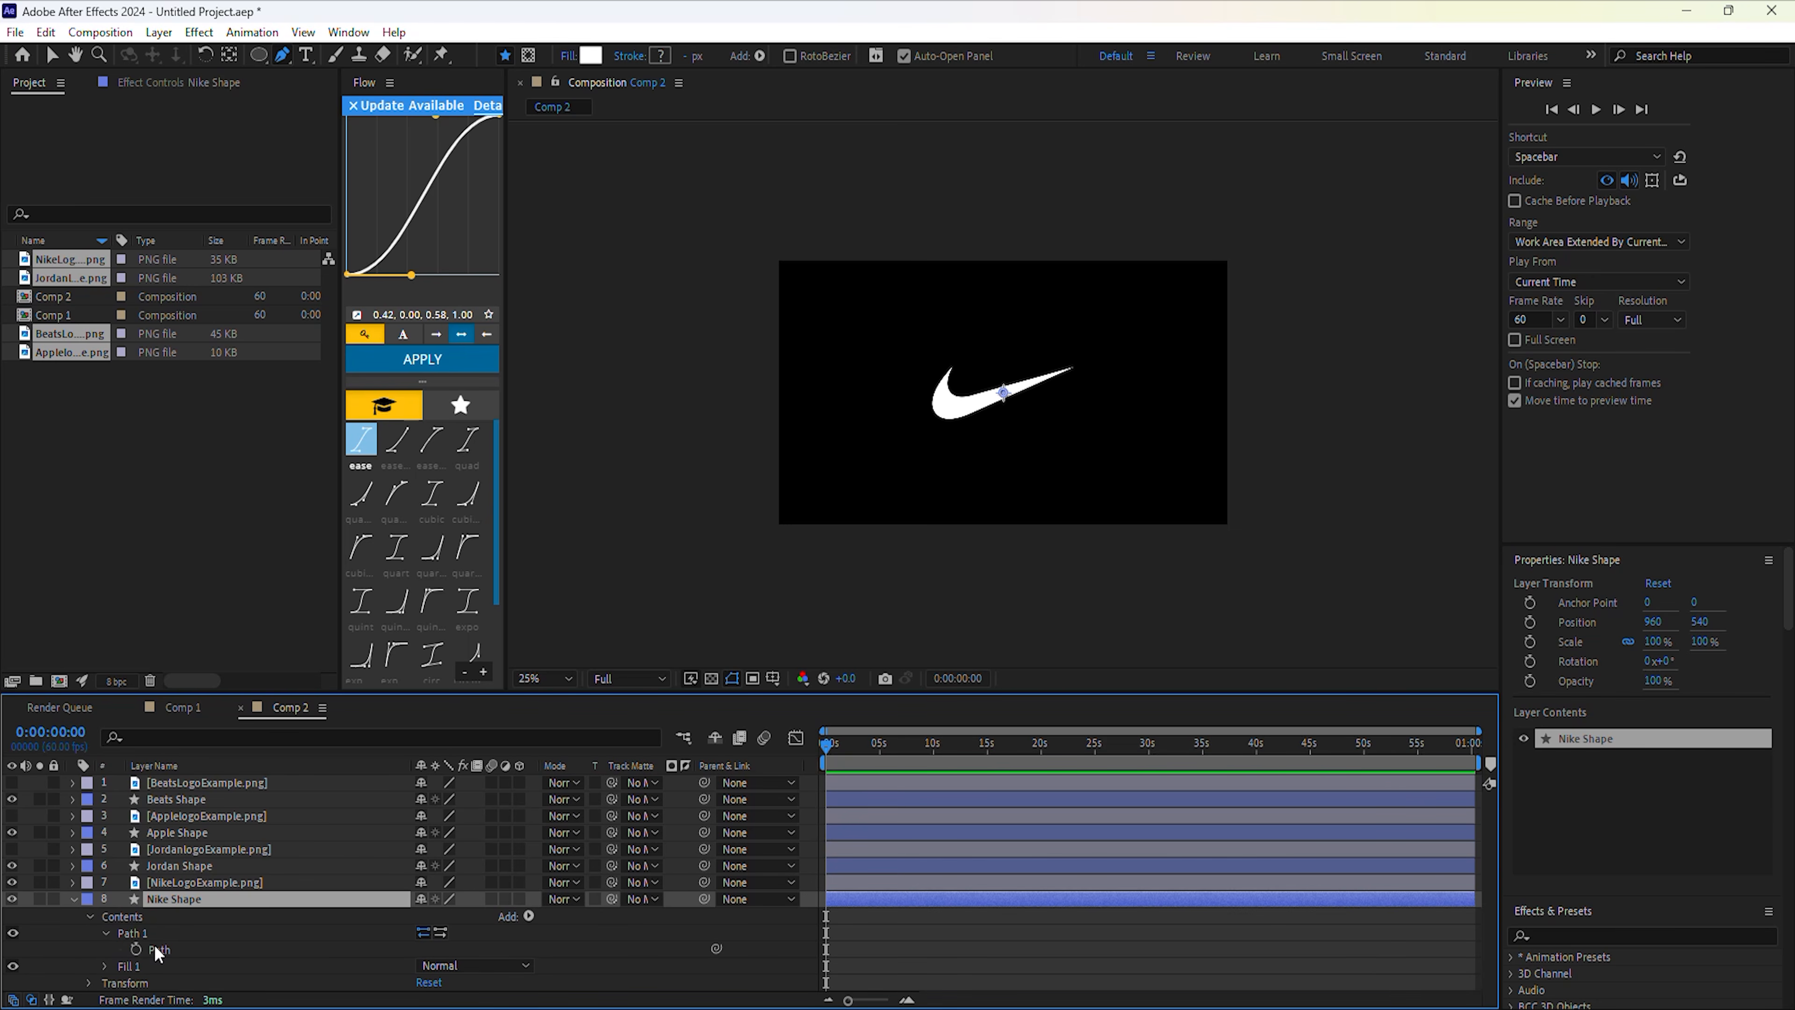
Paste the Nike logo's Mask 2 path into Nike Shape's Path 1 Path.
left_click(167, 884)
key("m")
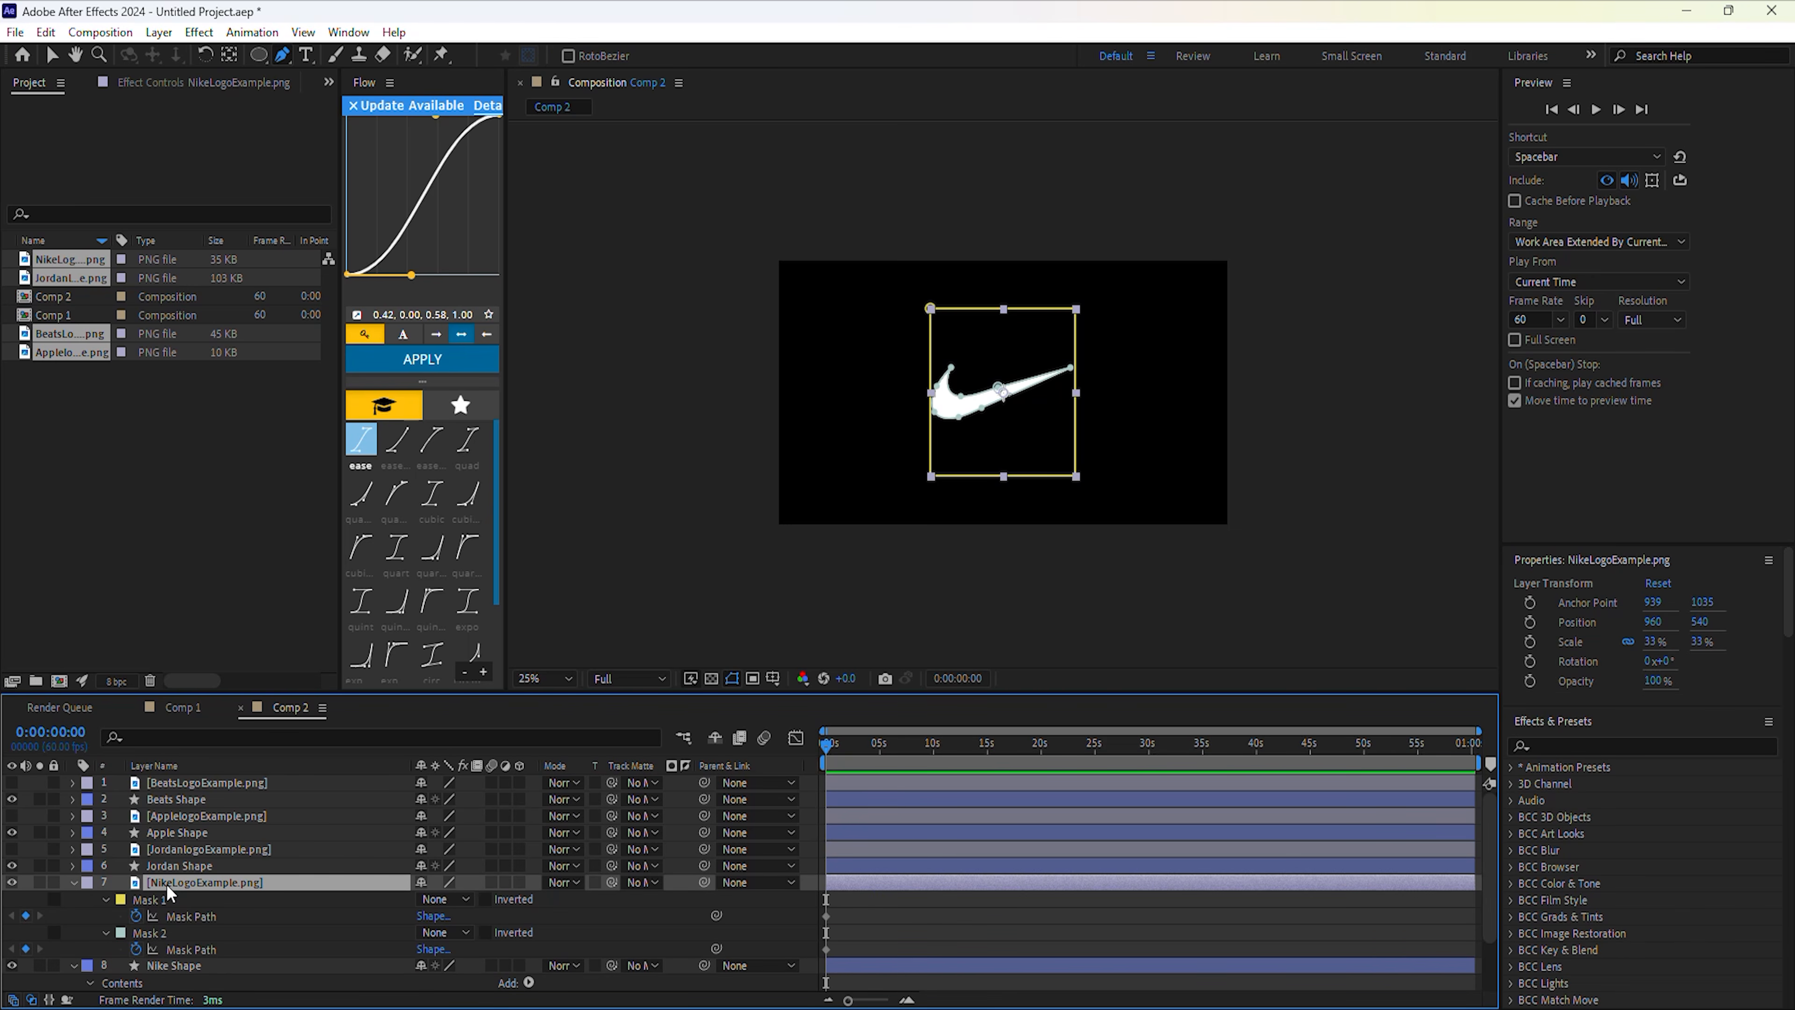
left_click(173, 943)
scroll(175, 912, "down", 2)
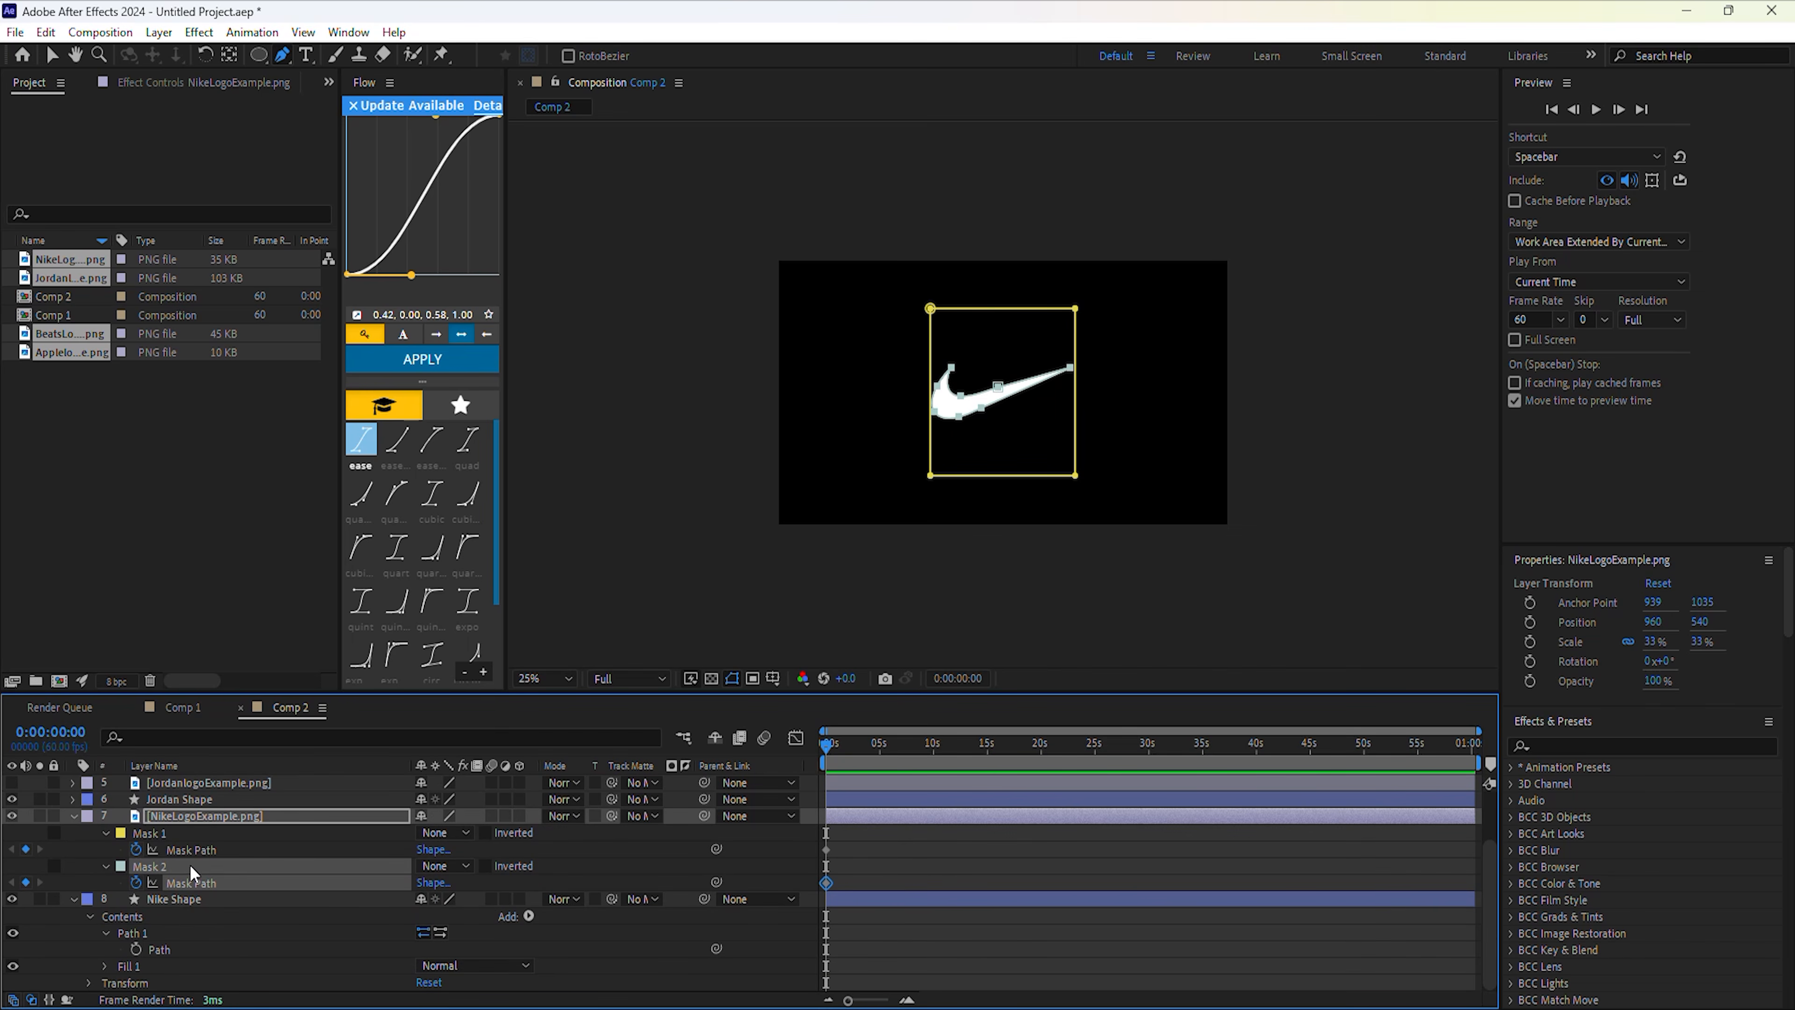
left_click(156, 949)
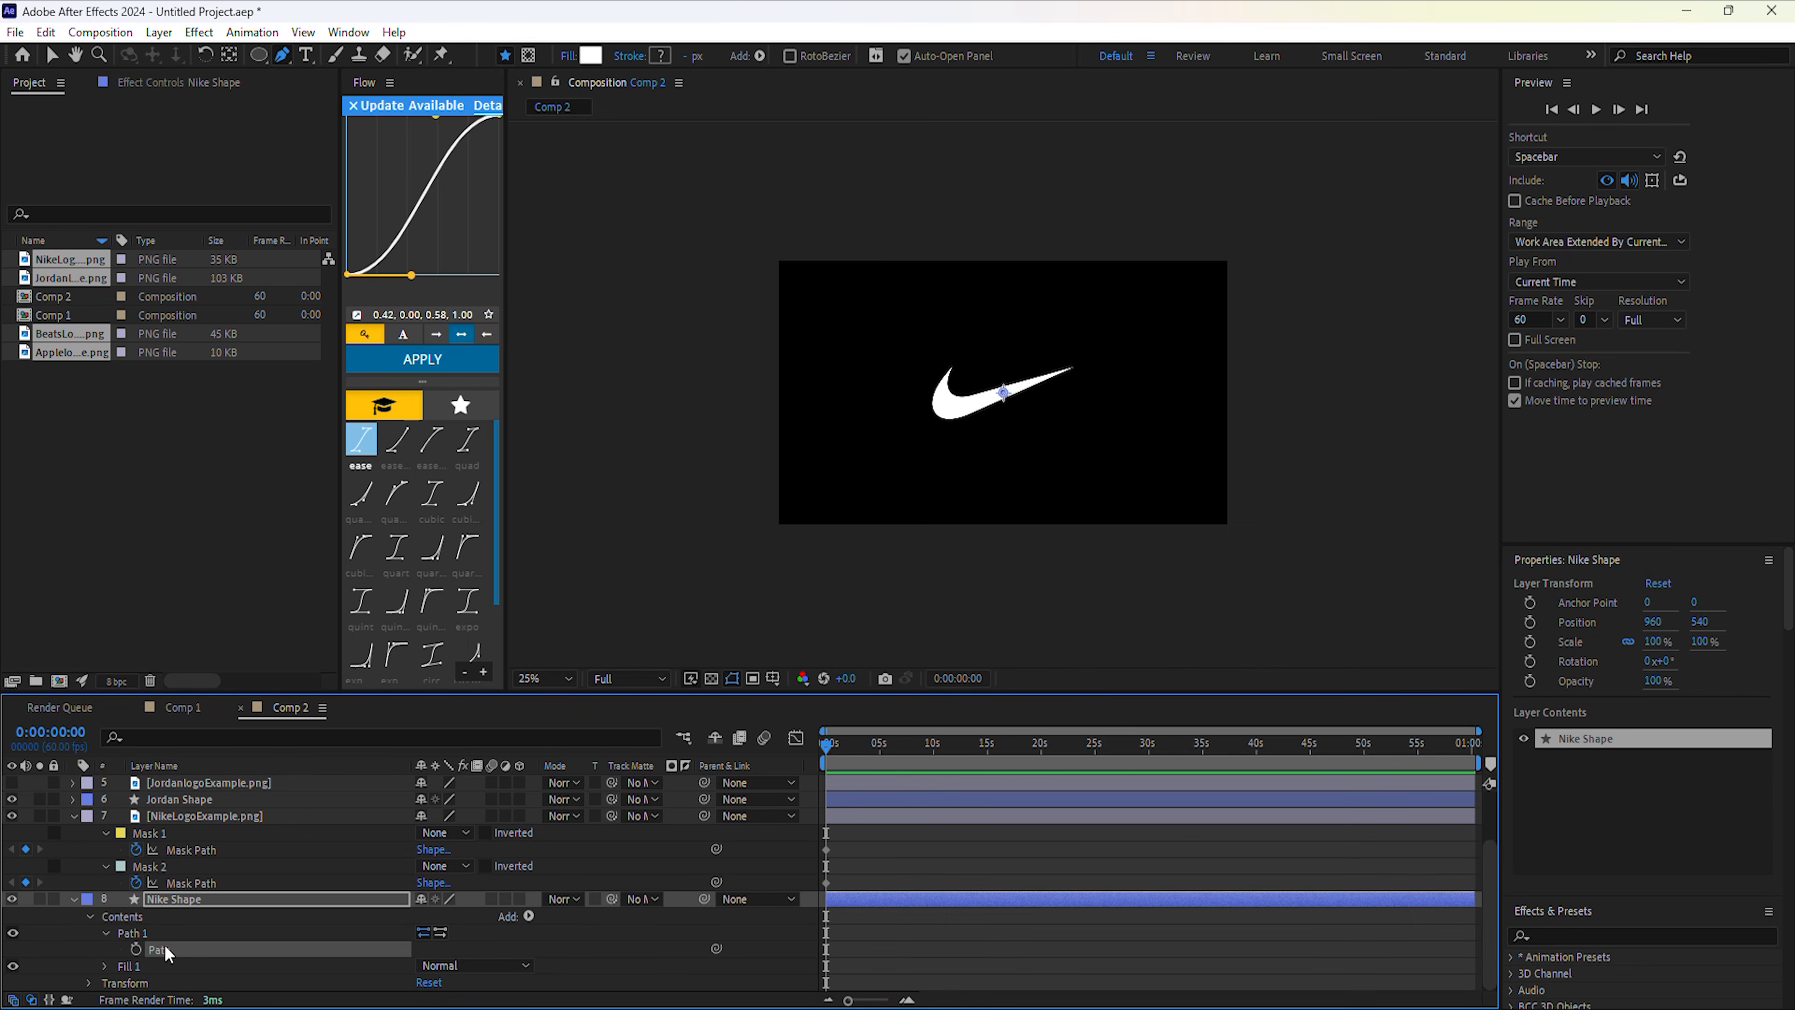
key("ctrl+v")
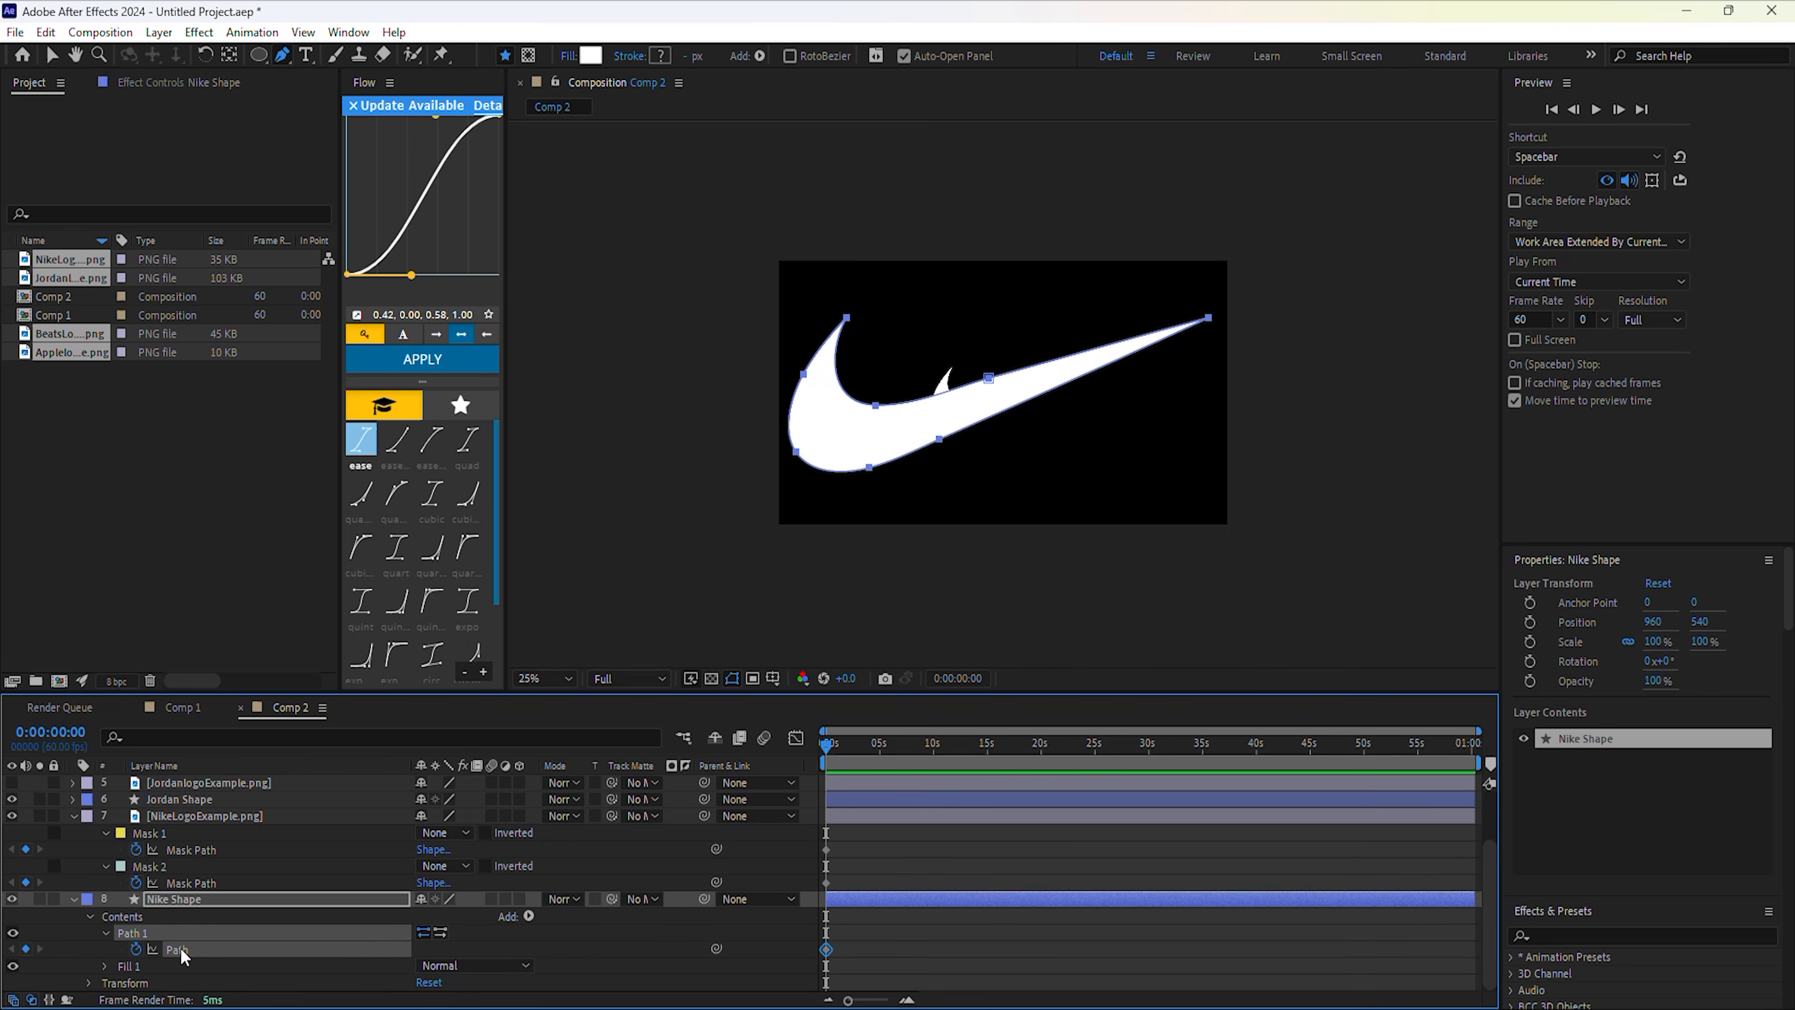
Scale Nike Shape to 33% and delete the Nike logo image layer.
left_click(89, 983)
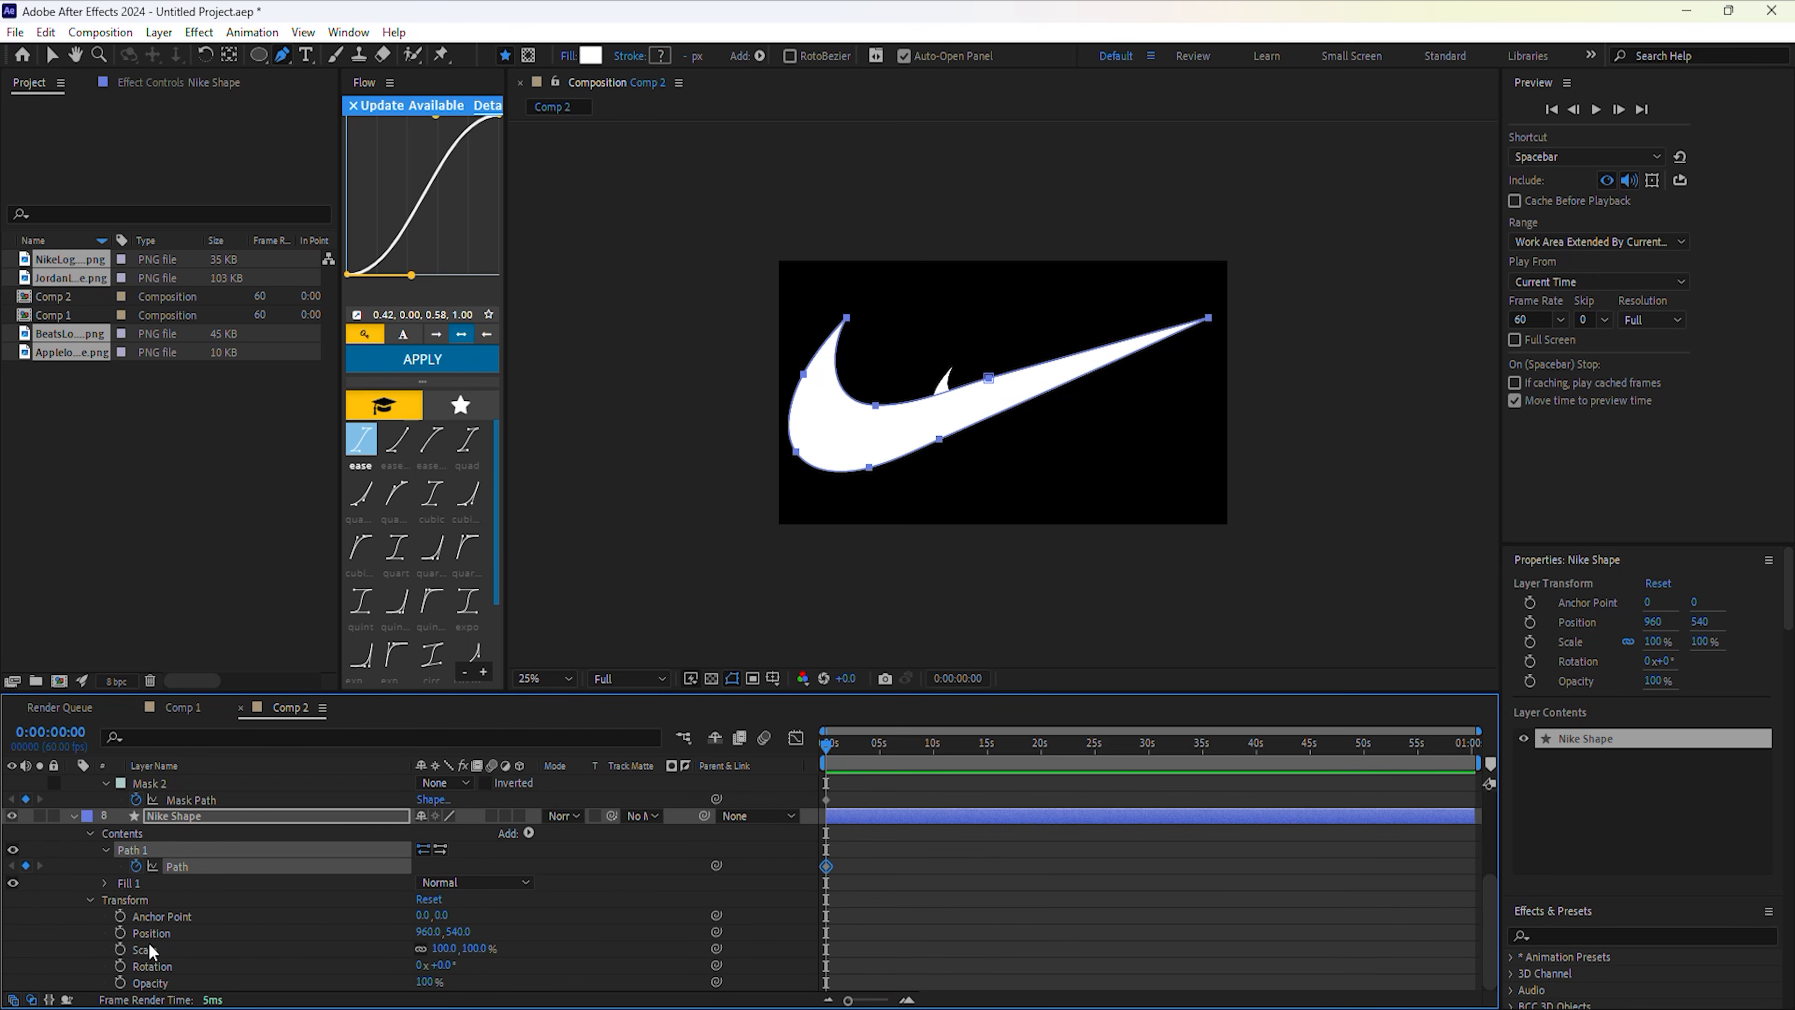
left_click_drag(434, 951, 306, 951)
left_click(146, 852)
left_click(189, 781)
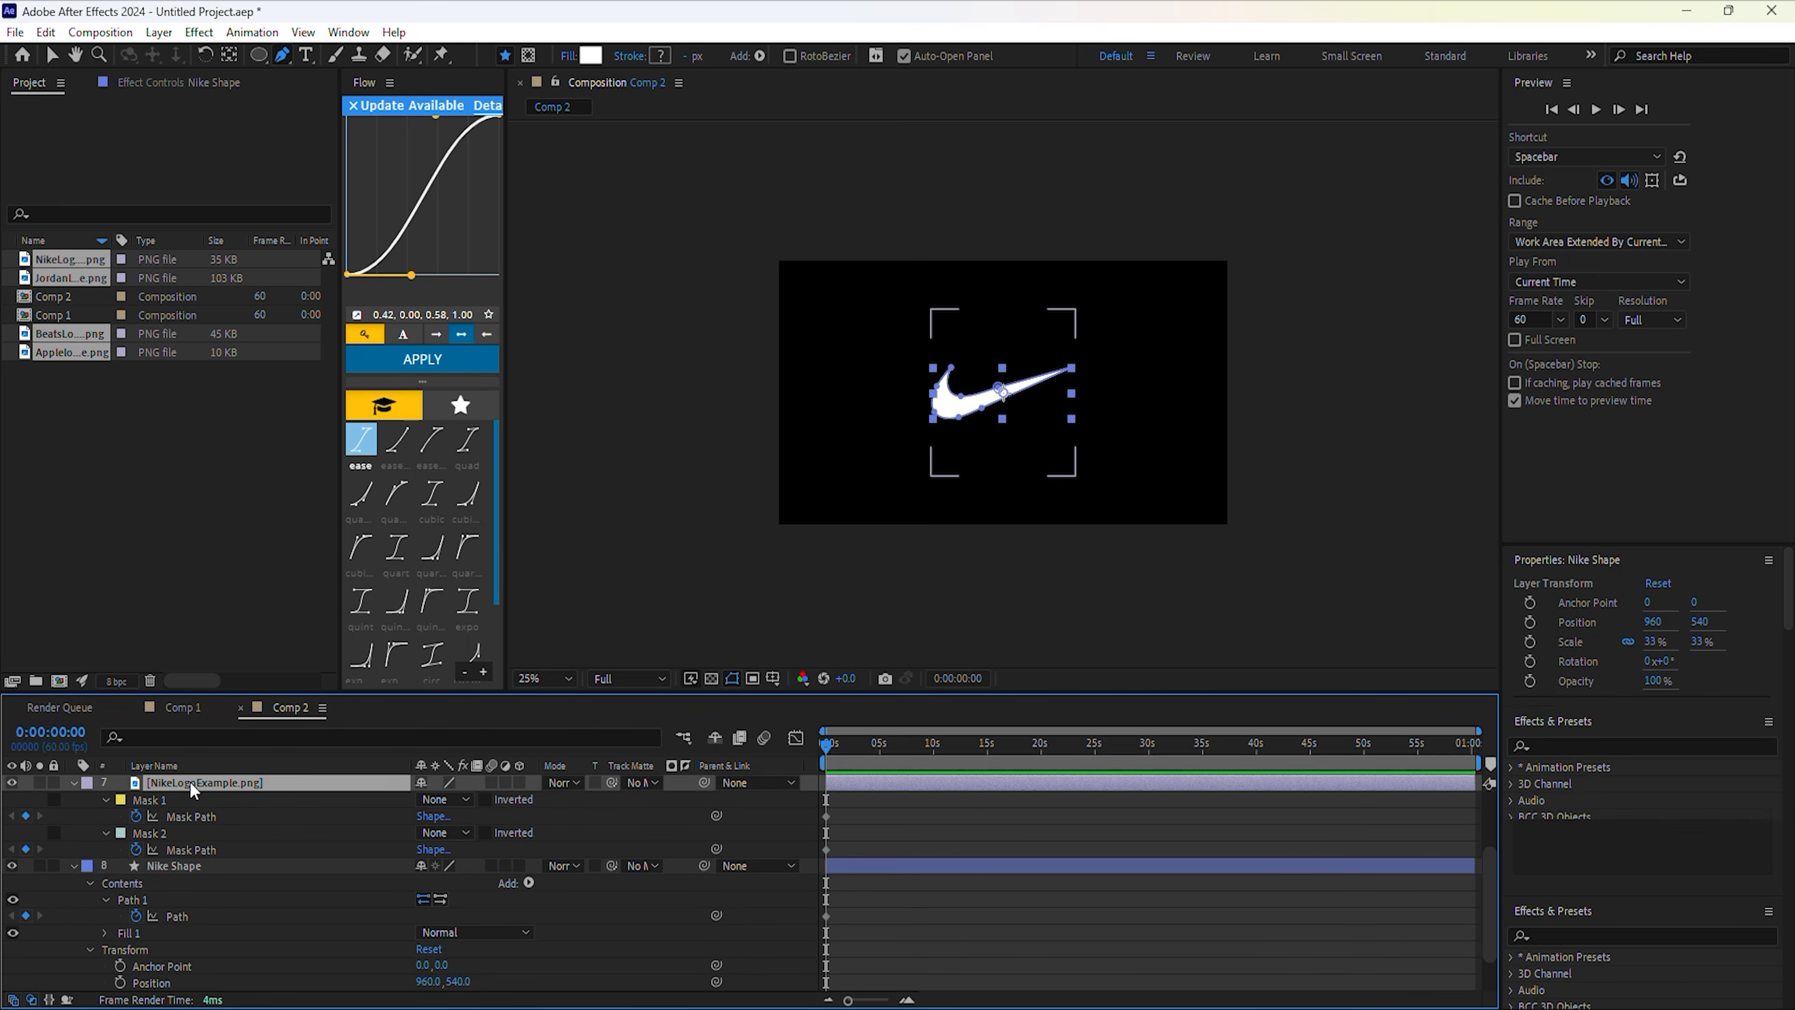
key("Delete")
left_click(197, 817)
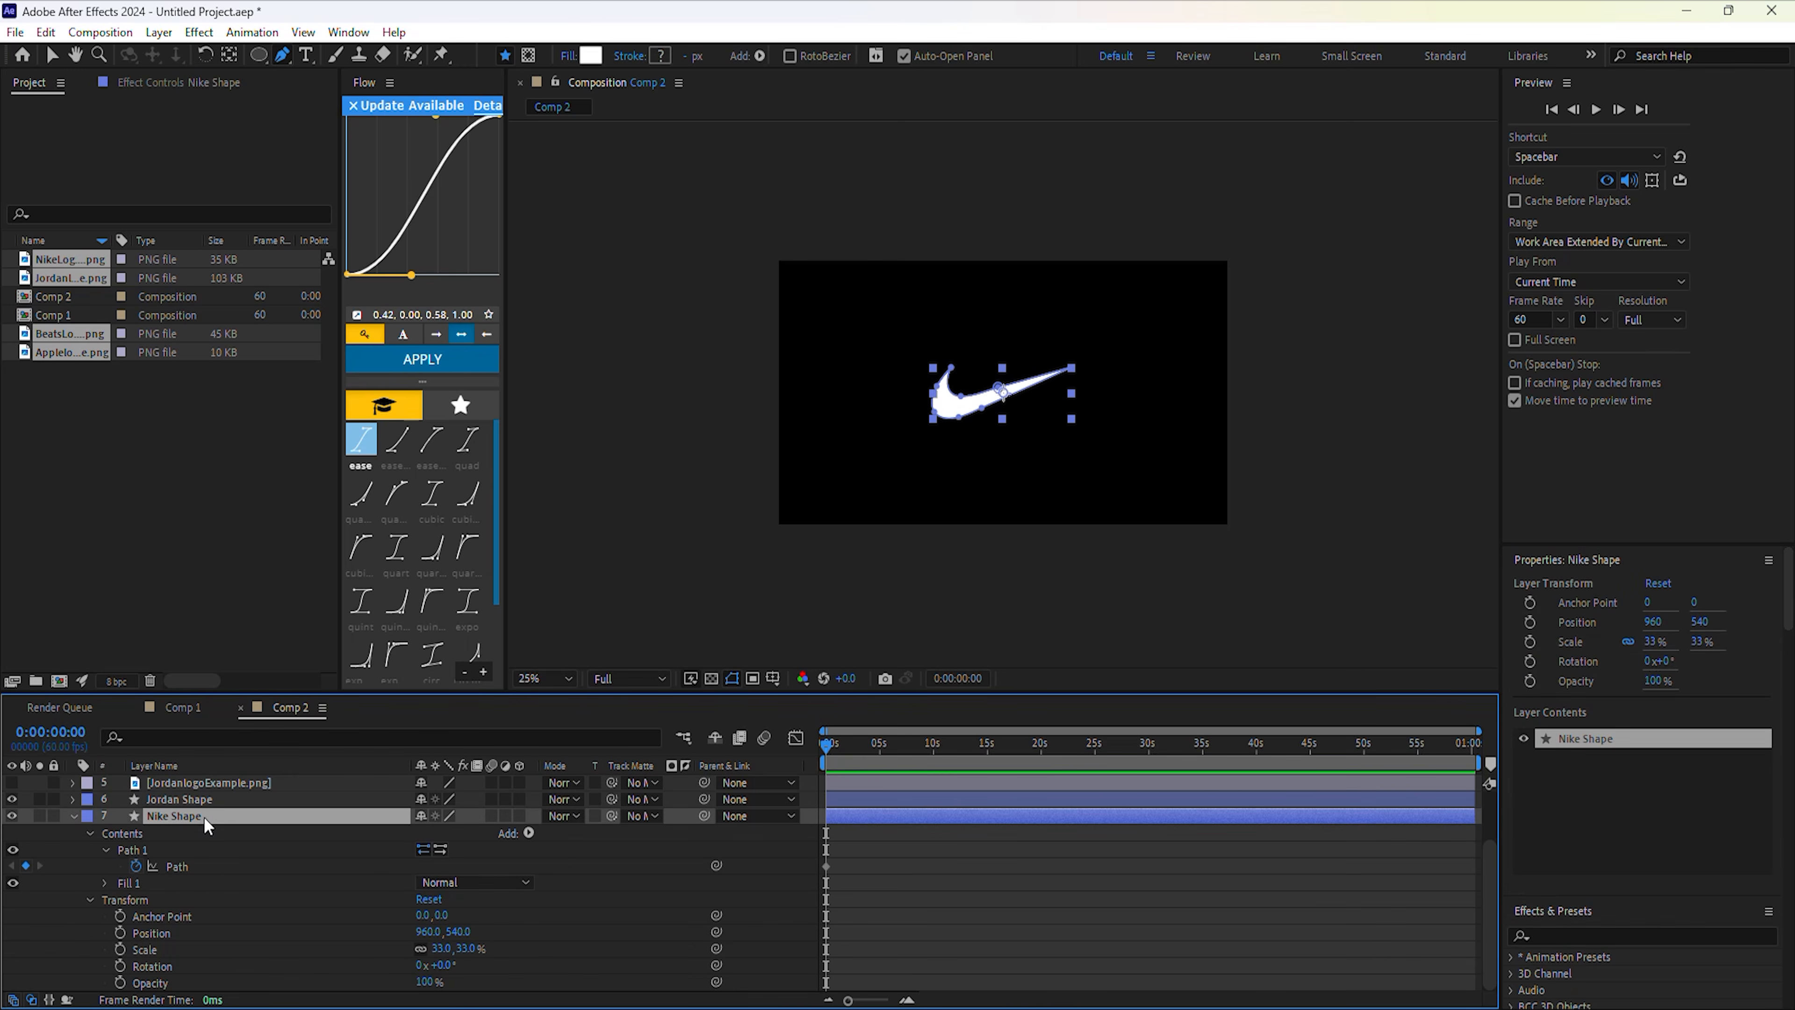
Hide Nike Shape, show Jordan Shape, and expose its Path 1 Path property.
key("u")
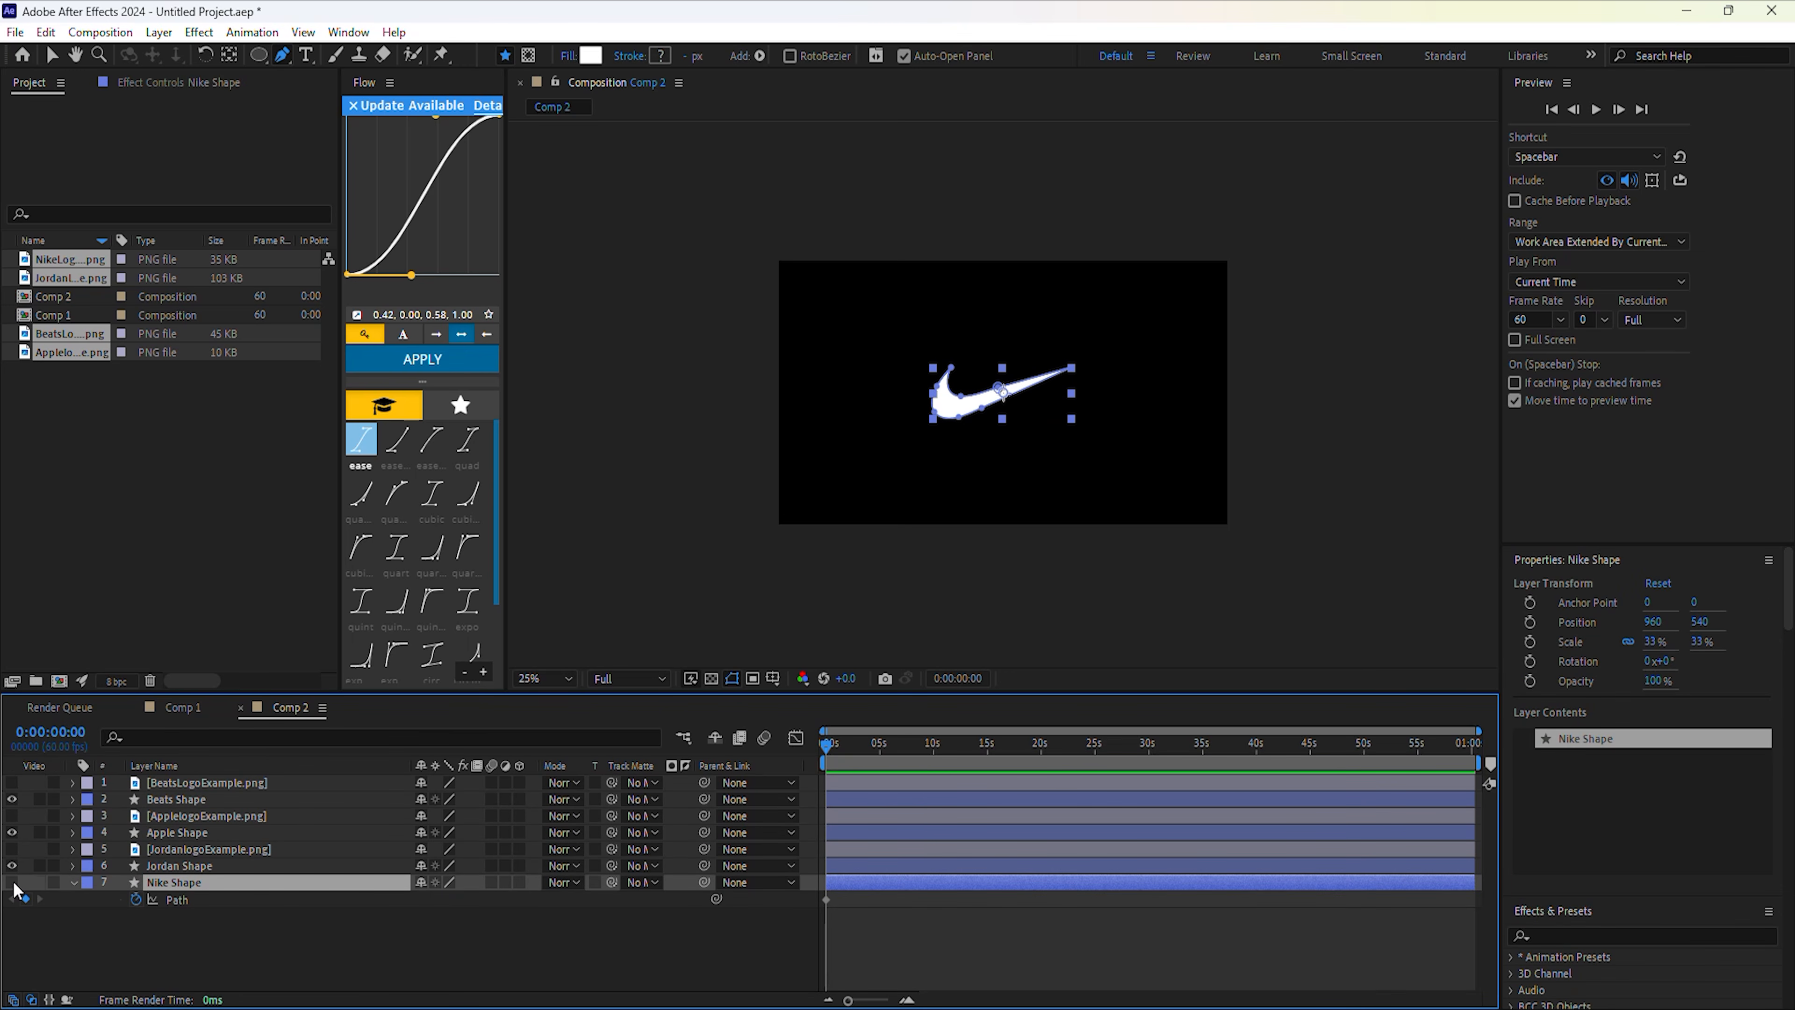
left_click(12, 882)
left_click(12, 866)
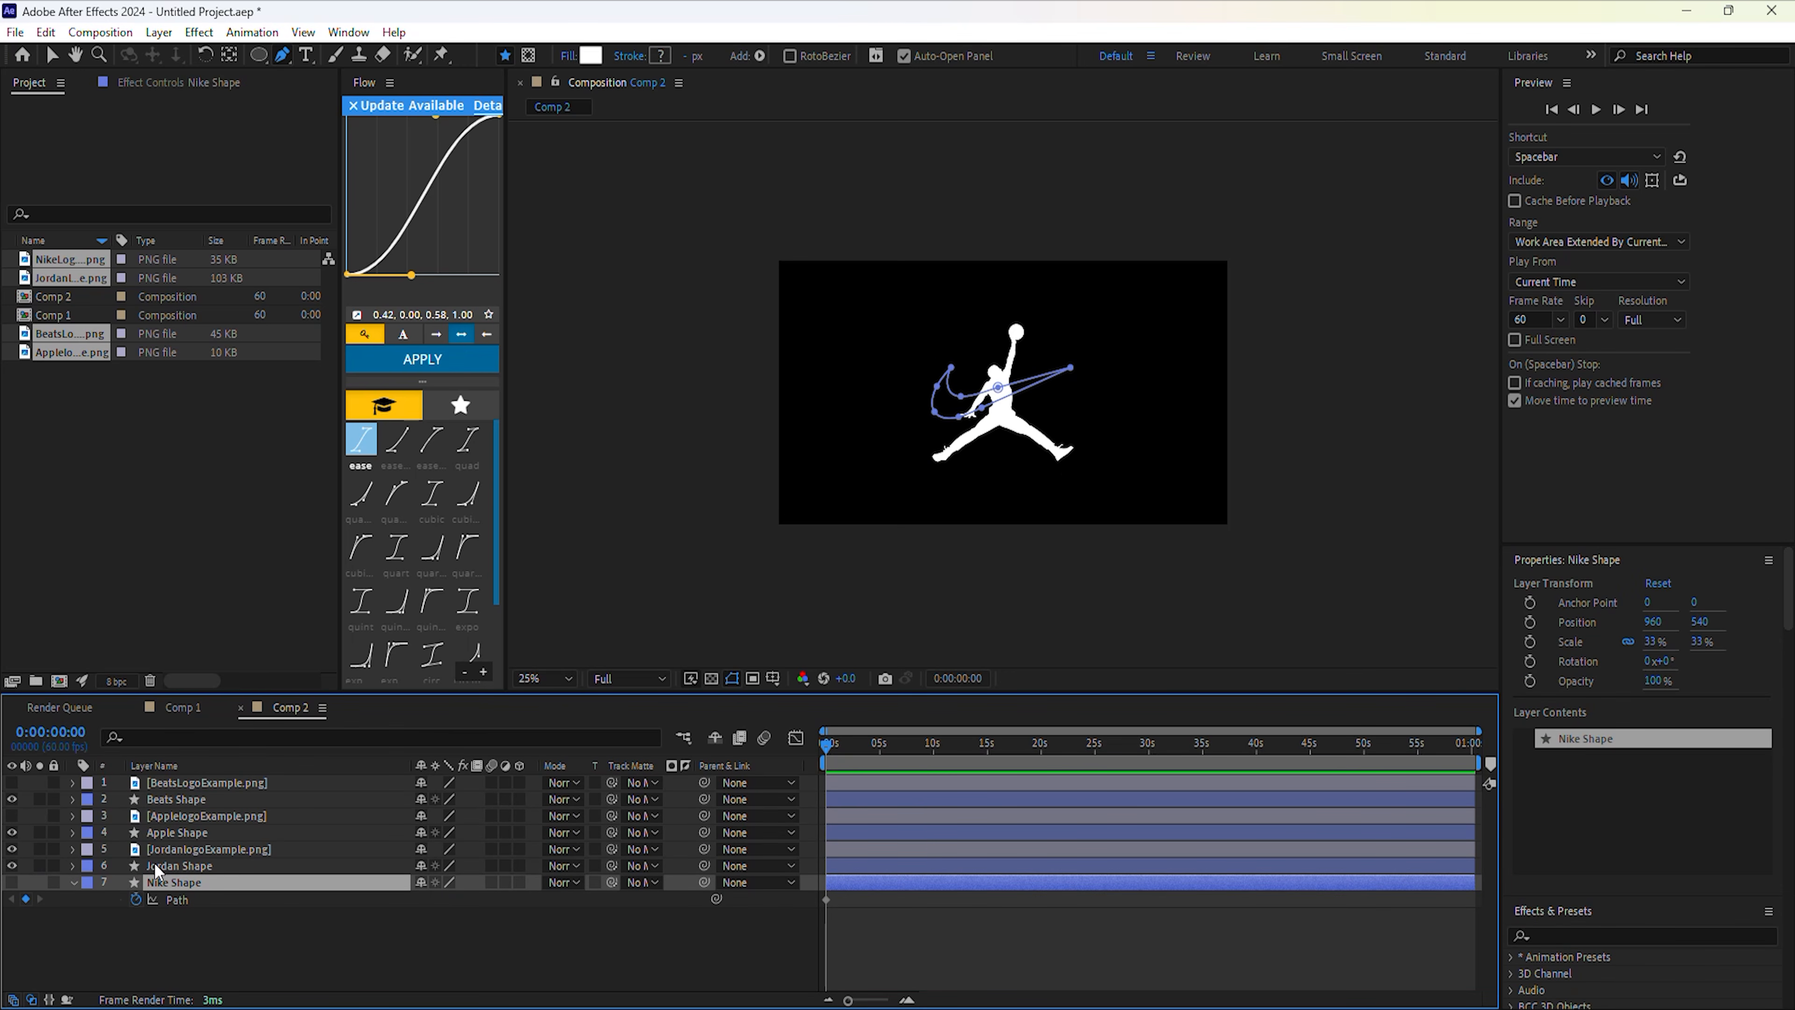
left_click(155, 864)
left_click(73, 866)
left_click(87, 883)
left_click(105, 900)
Put the Jordan logo's mask outline into Jordan Shape's Path, then delete the Jordan logo image.
left_click(177, 918)
left_click(181, 851)
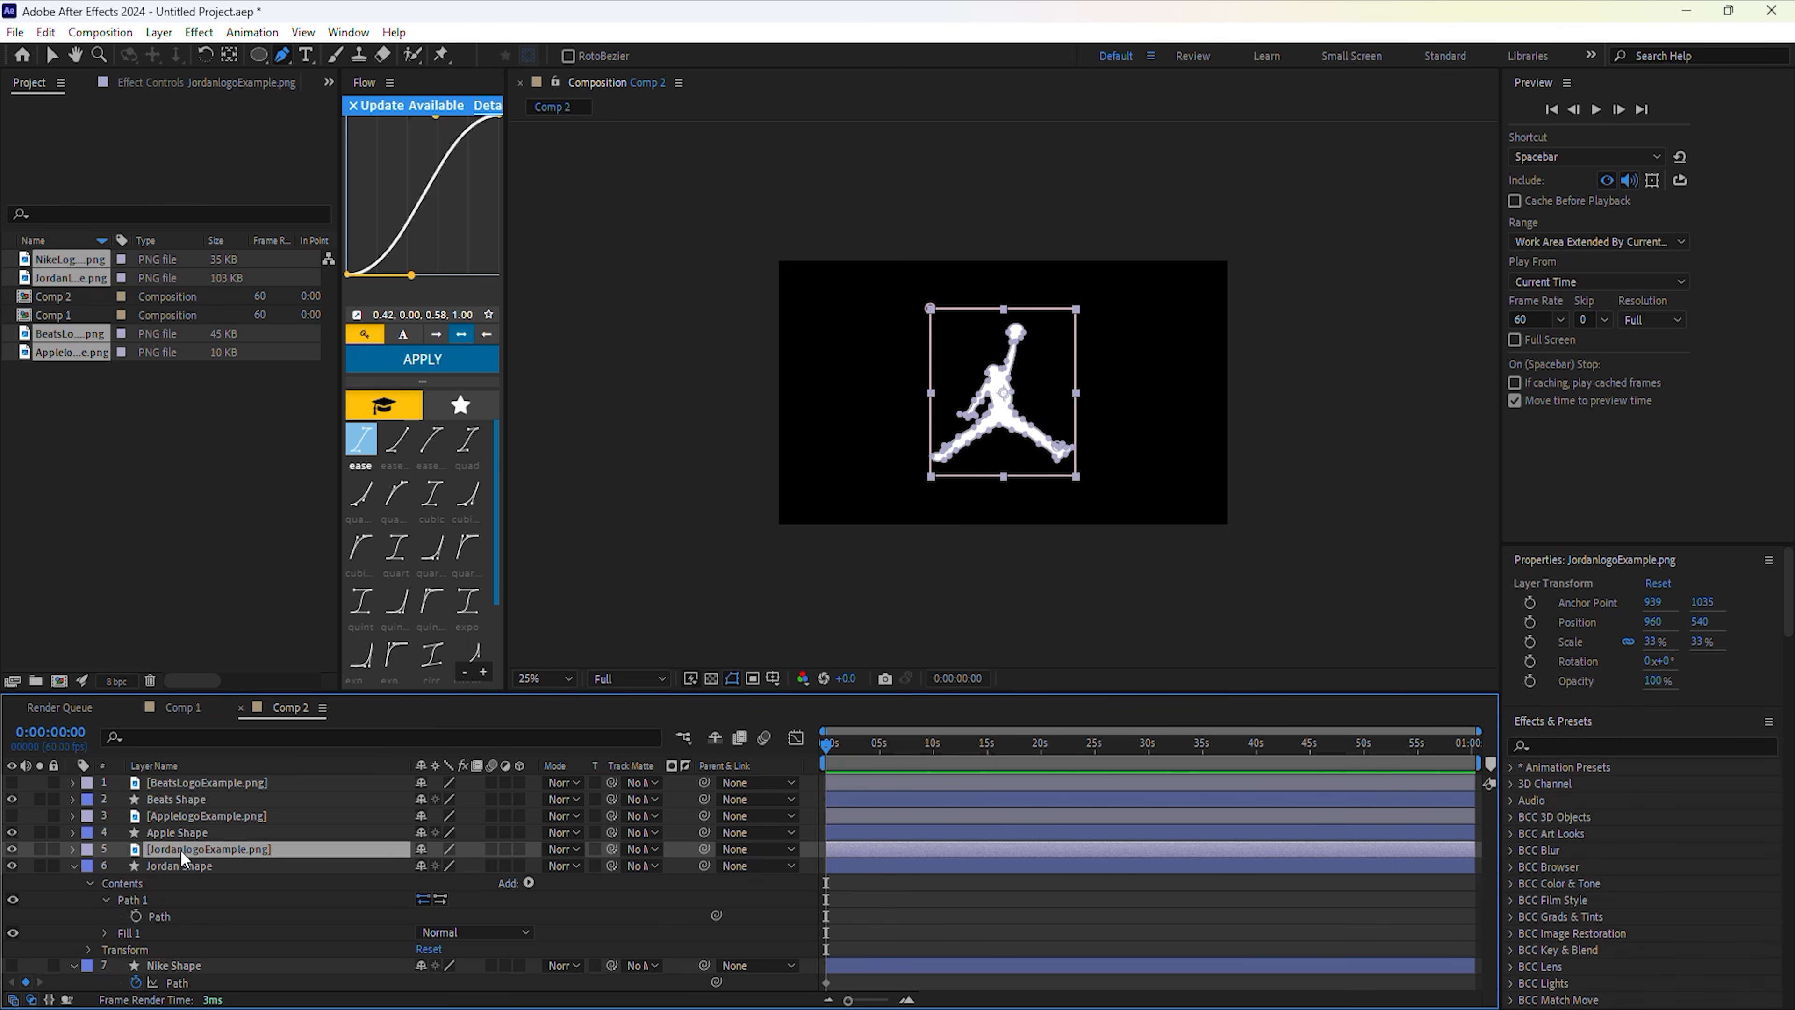
key("u")
left_click(172, 914)
scroll(172, 912, "down", 3)
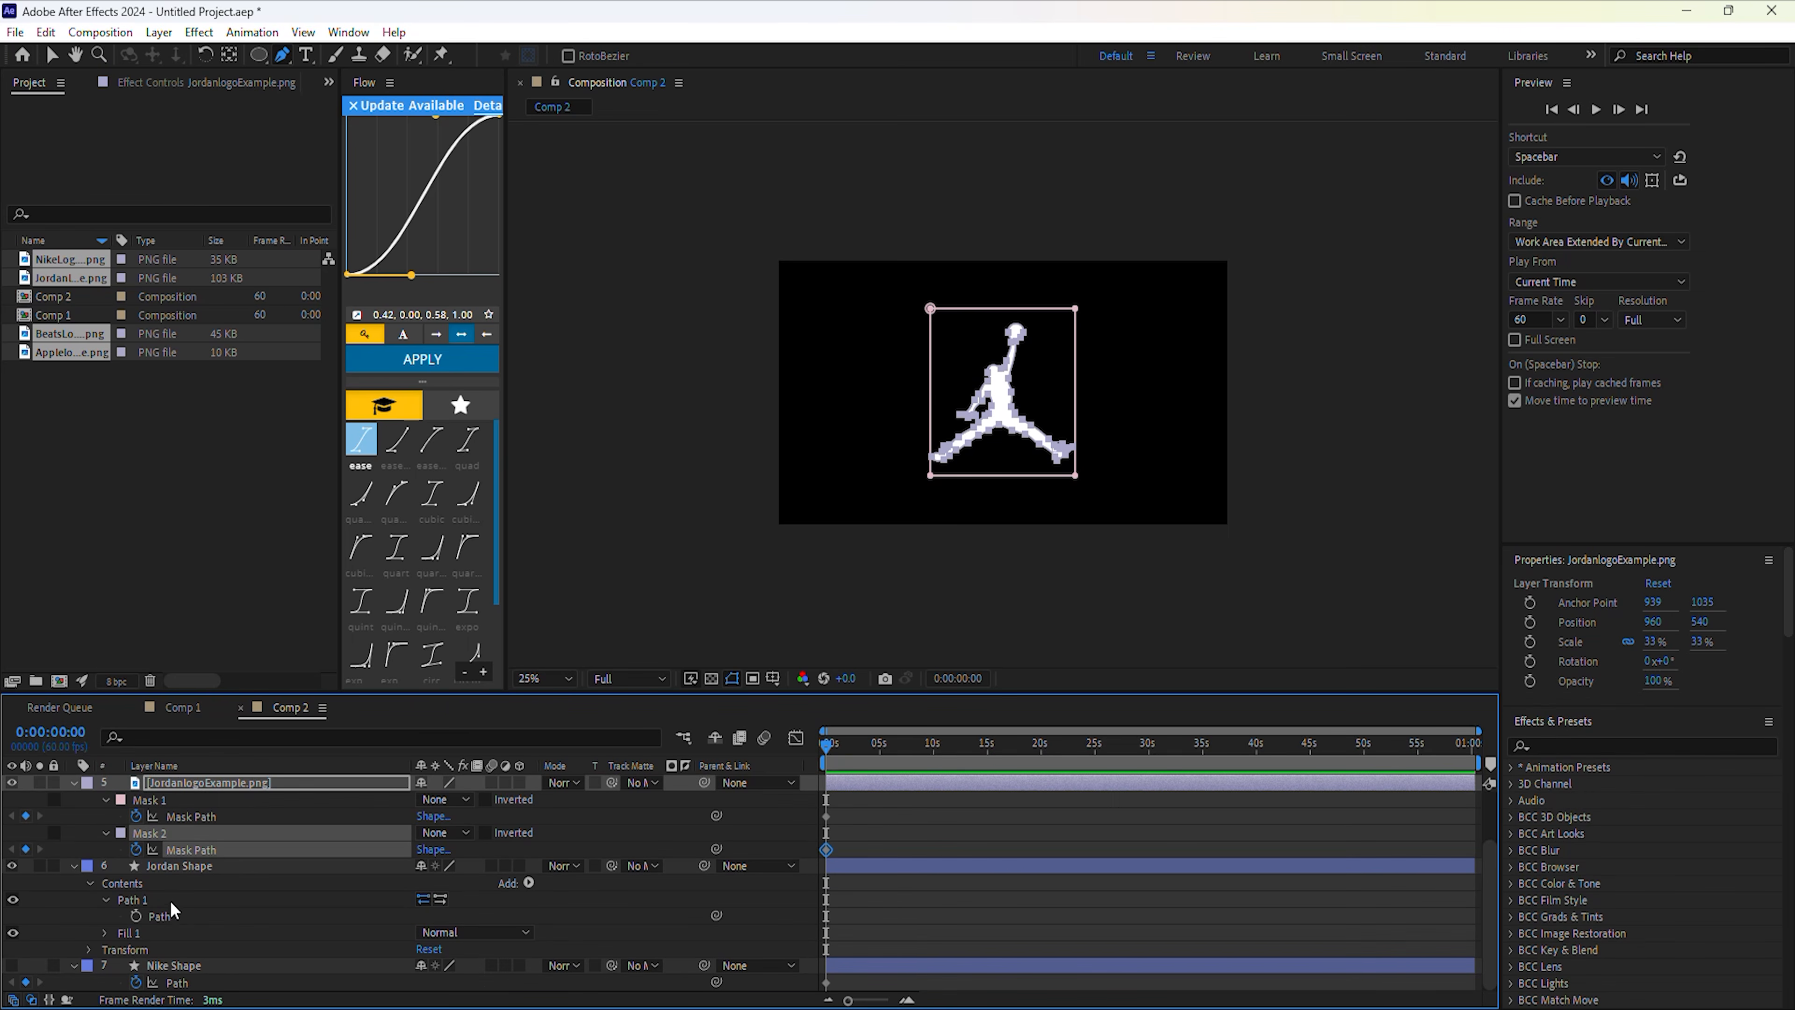
left_click(89, 949)
left_click(192, 785)
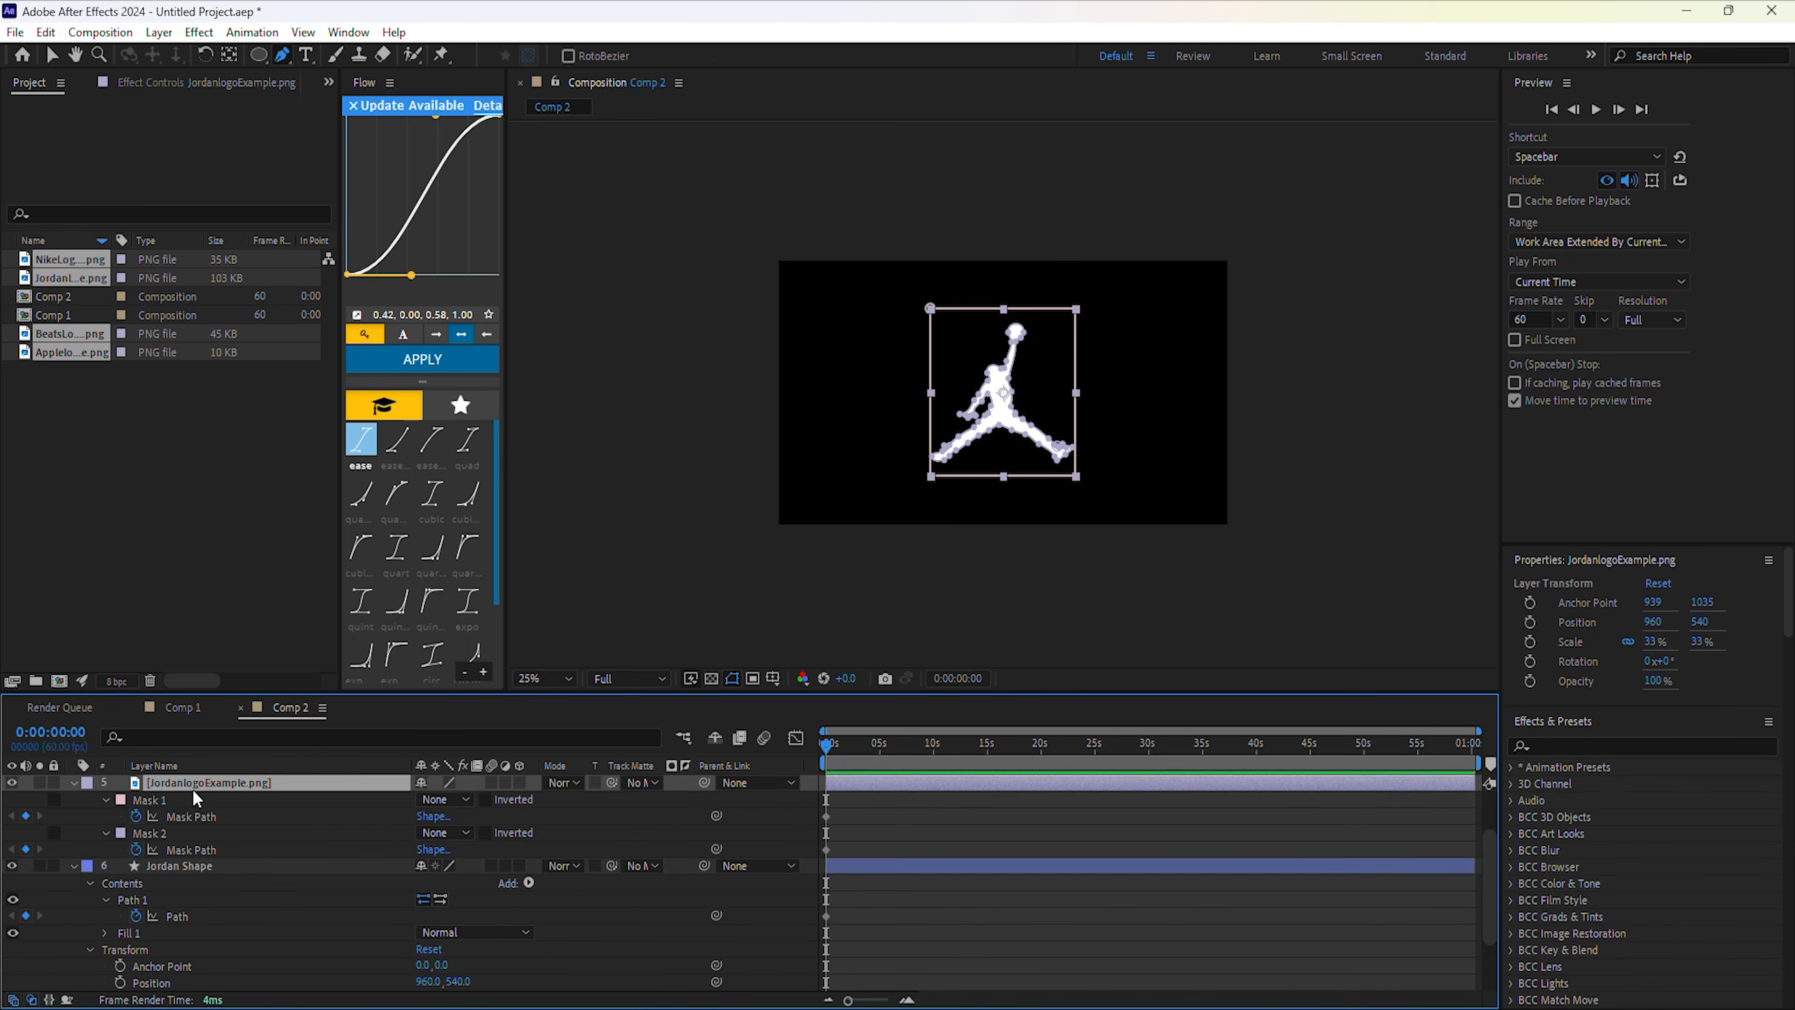
key("Delete")
Hide Jordan Shape, expand Apple Shape's contents, and reveal the Apple logo image's masks.
key("u")
left_click(13, 849)
left_click(178, 833)
left_click(13, 816)
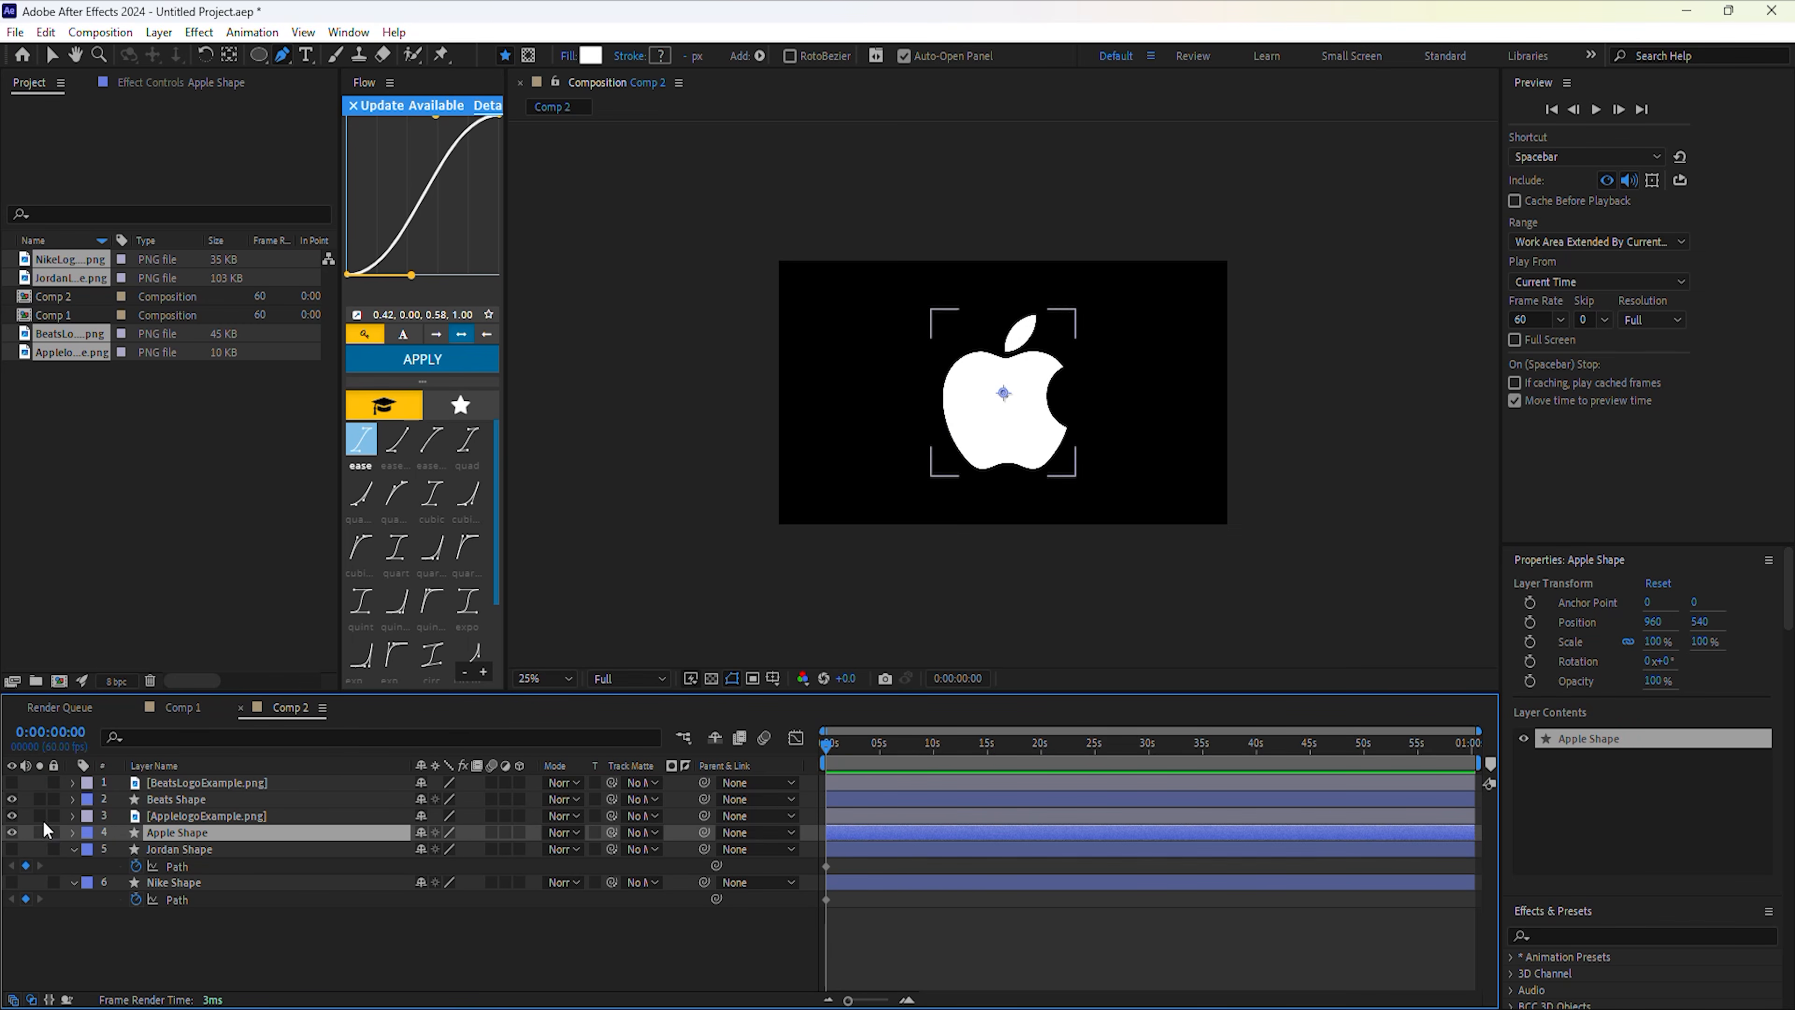
left_click(73, 832)
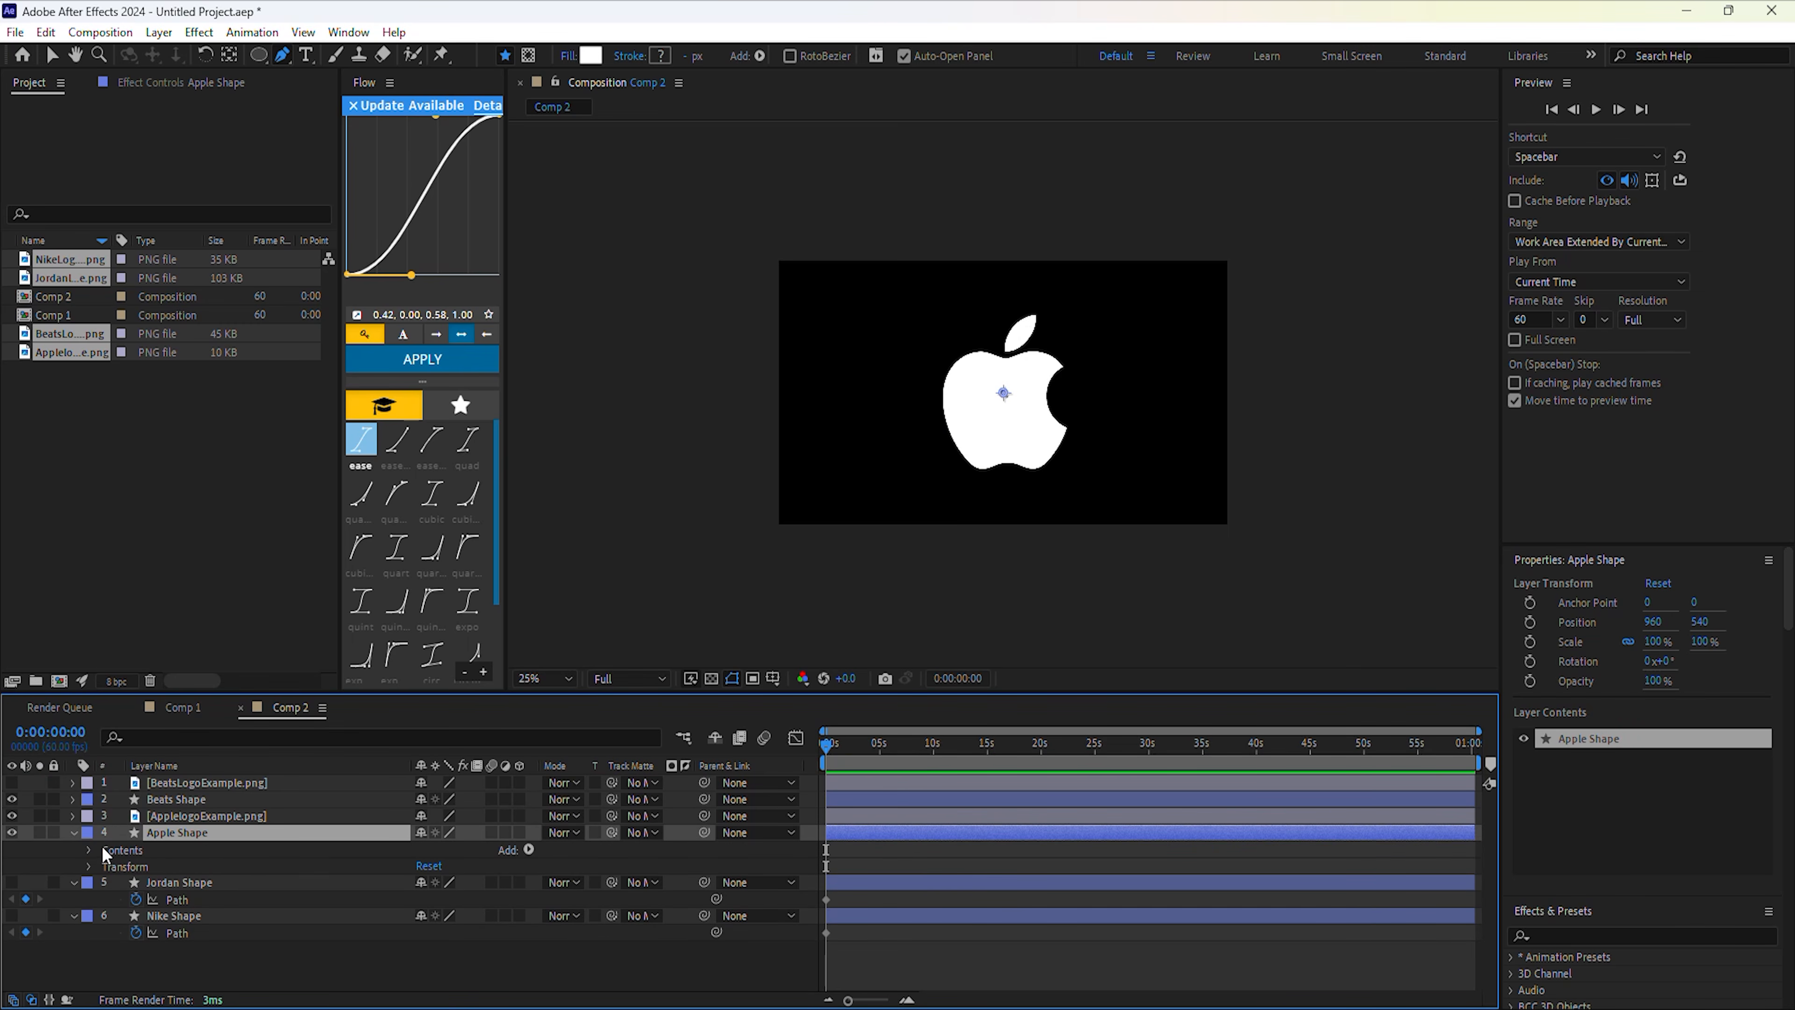
left_click(91, 849)
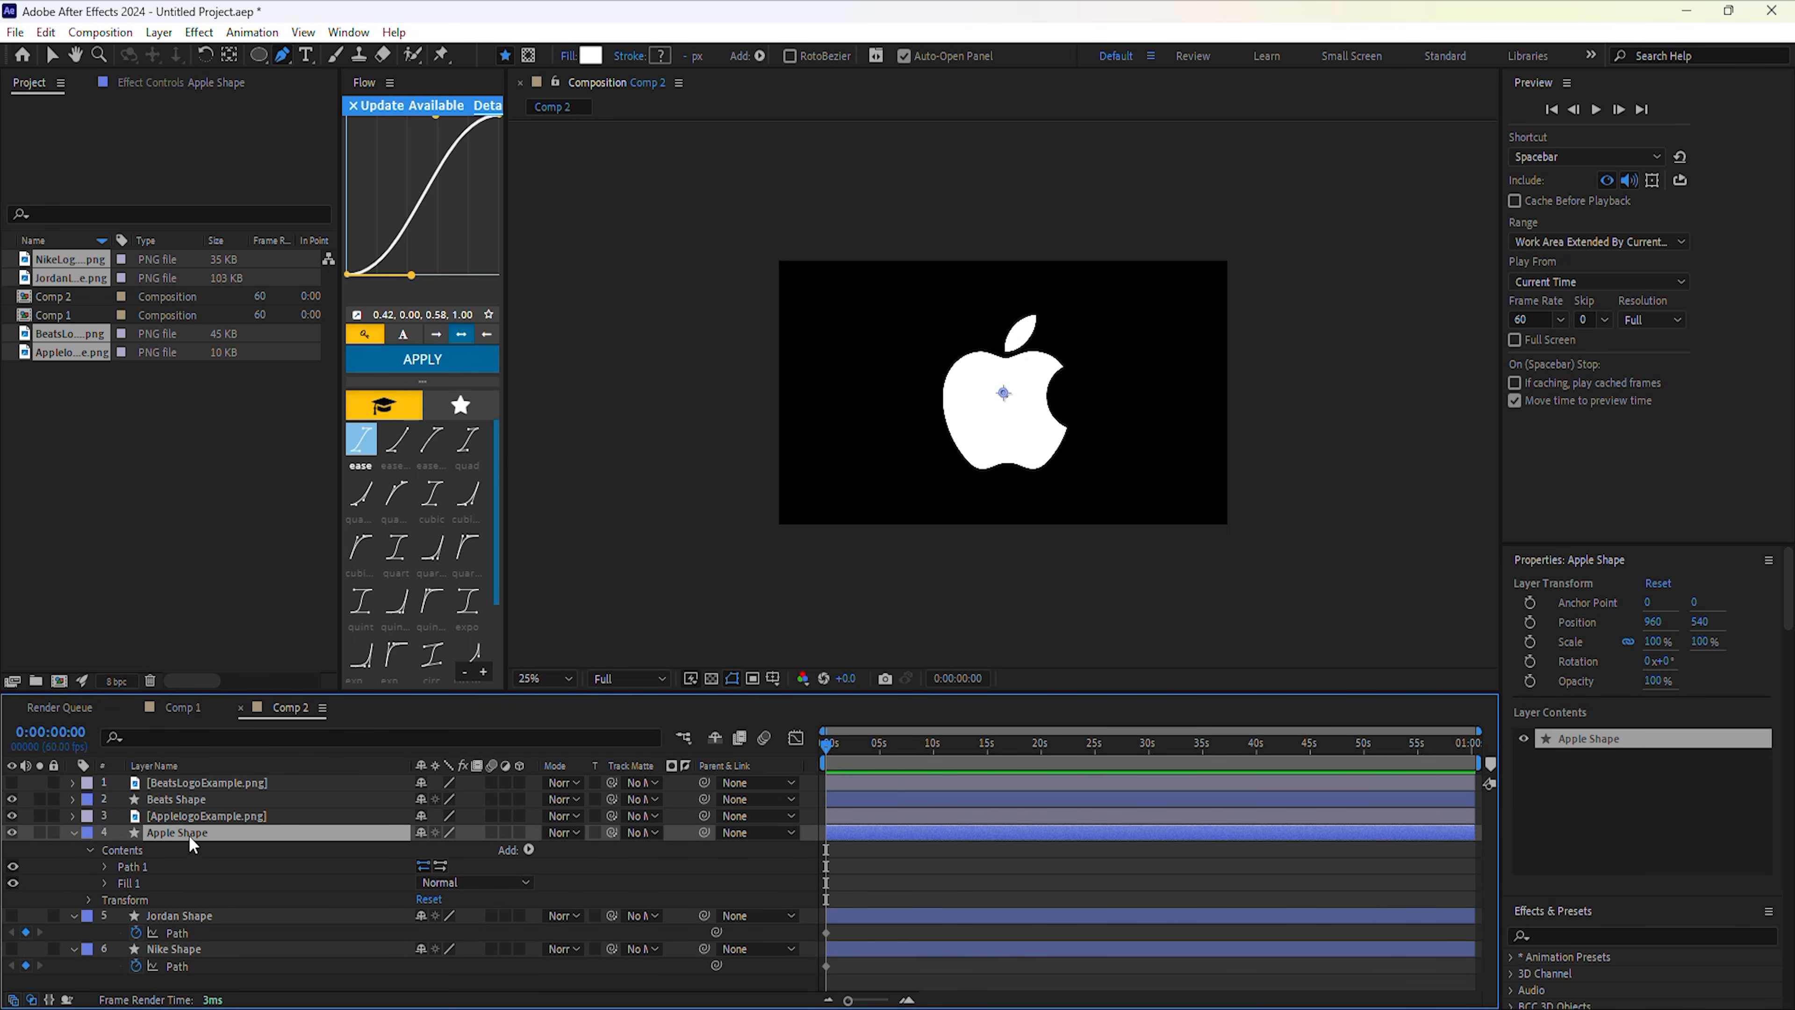
left_click(171, 819)
key("m")
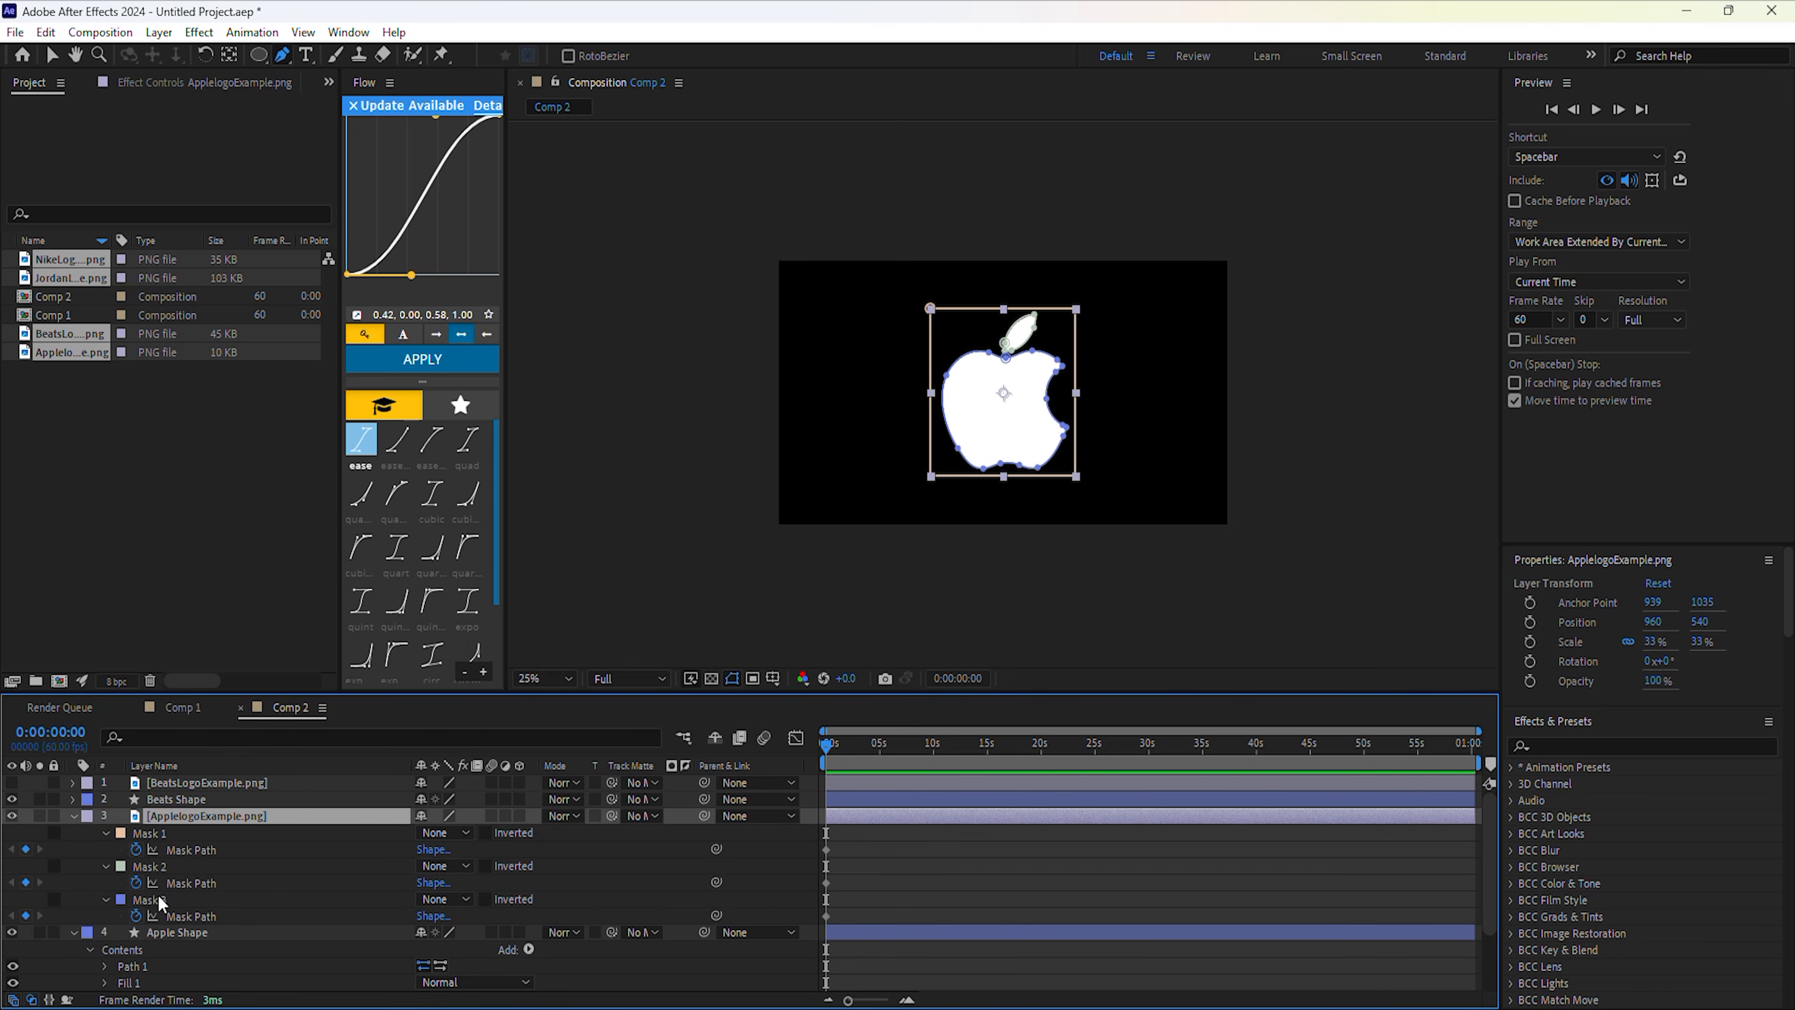
Add a second path to Apple Shape and expose both Path properties.
scroll(151, 902, "down", 1)
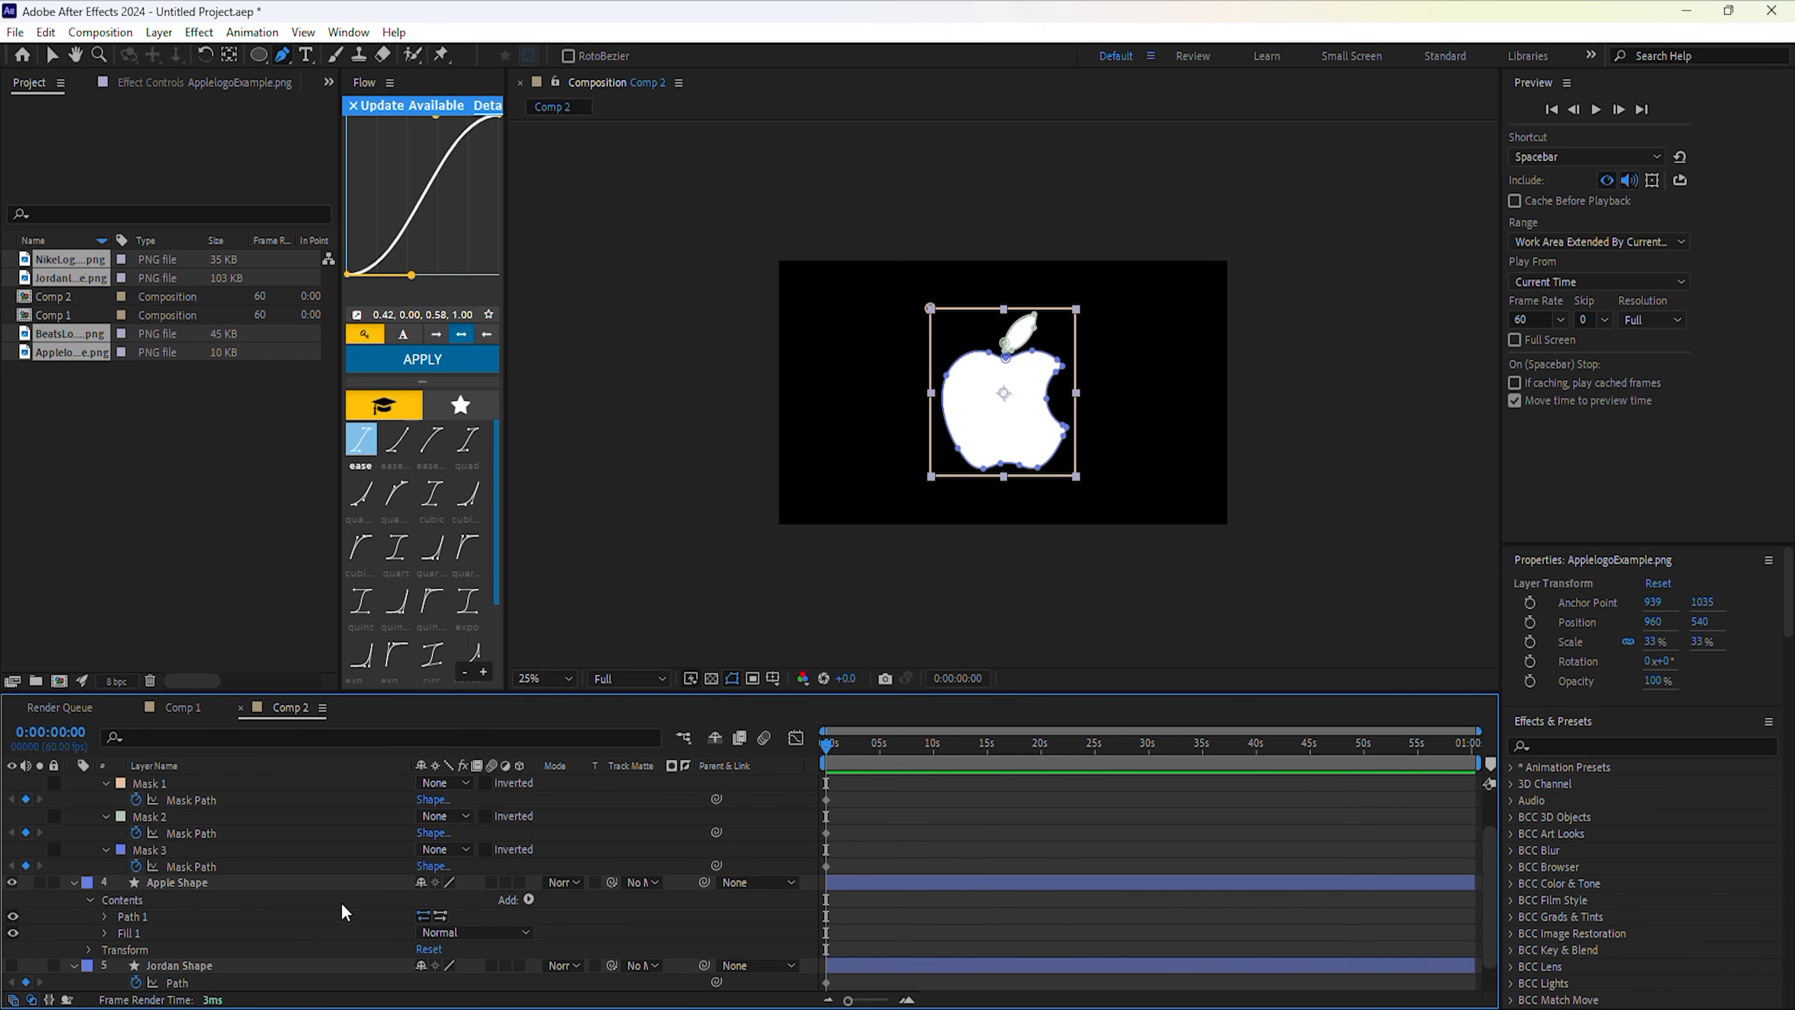
left_click(525, 899)
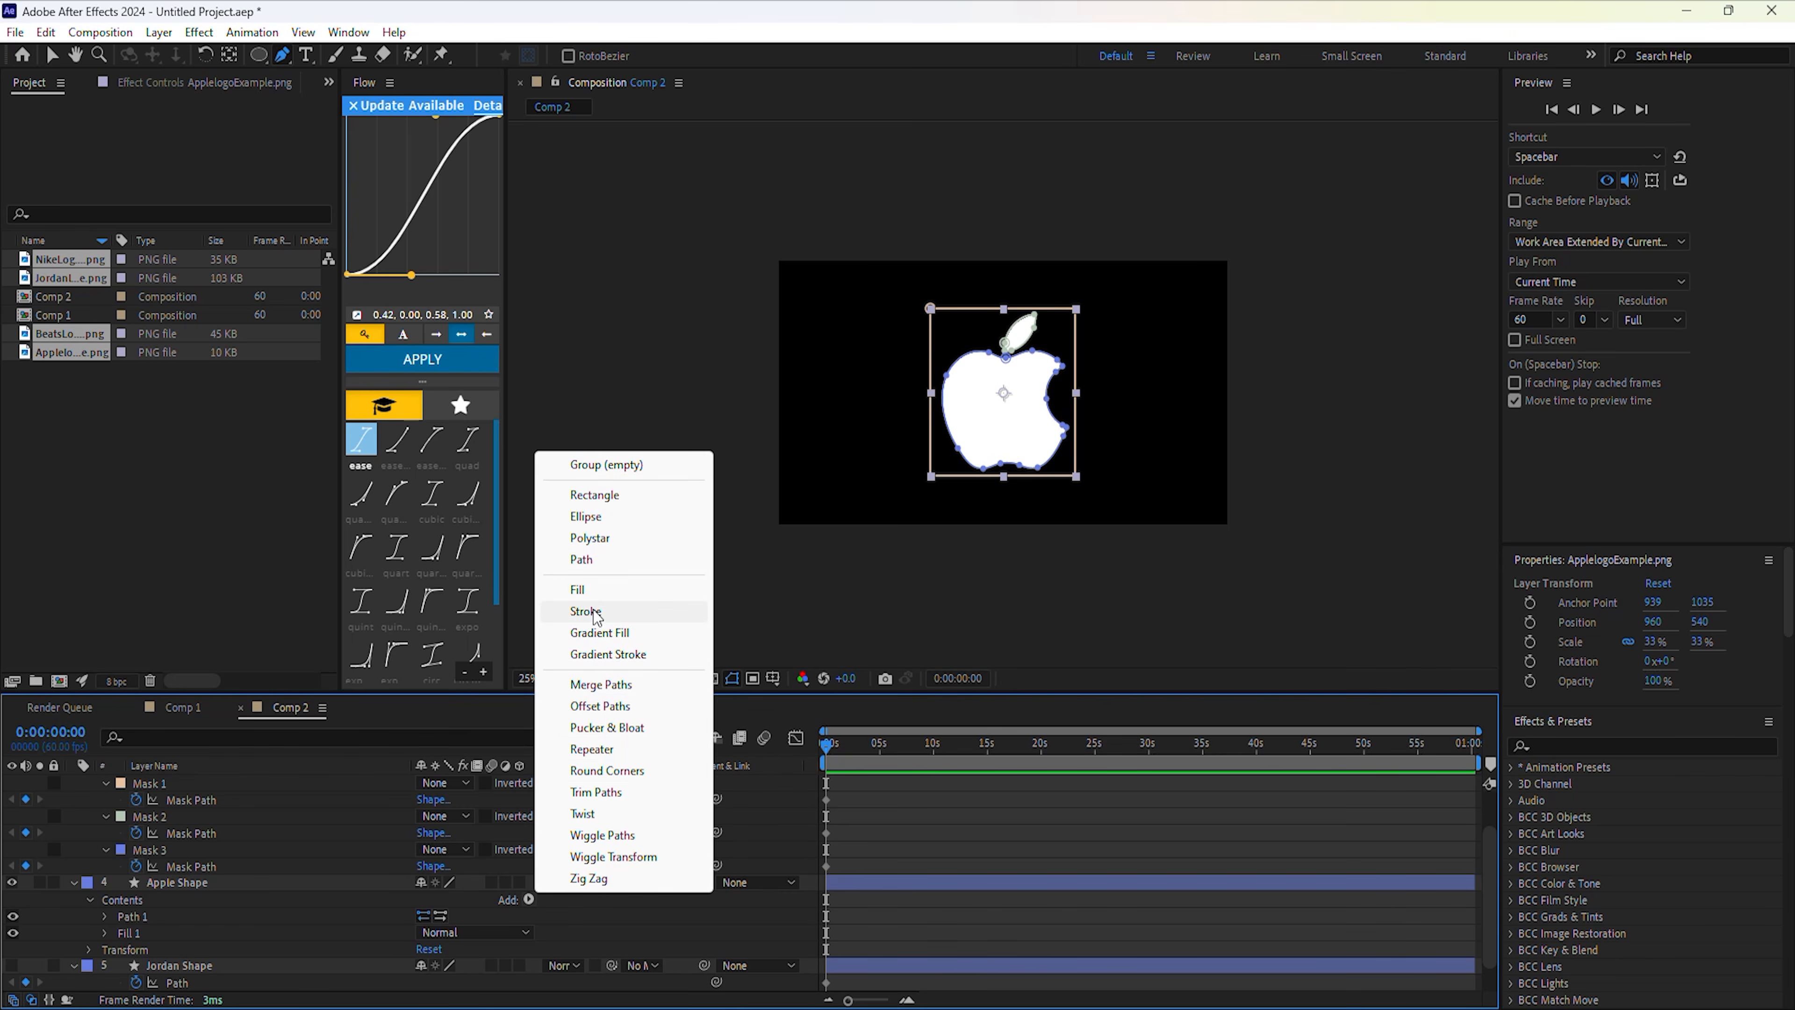
left_click(582, 559)
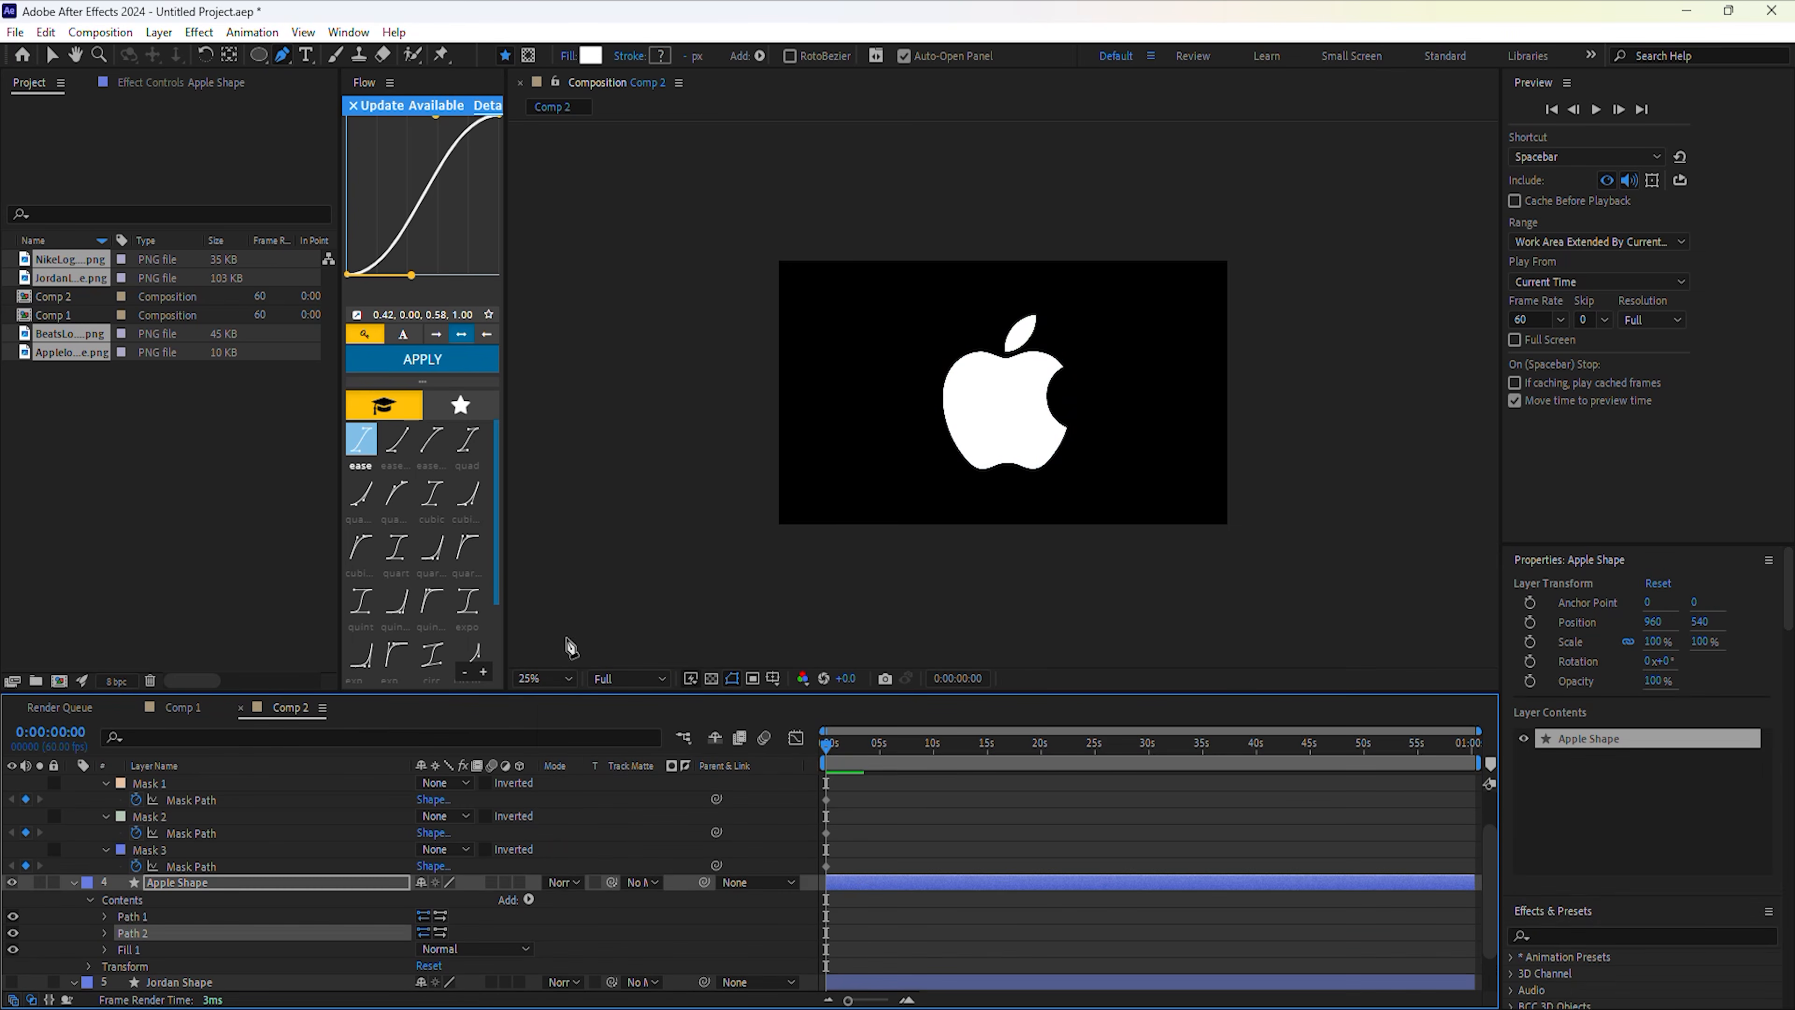
left_click(106, 916)
scroll(120, 927, "down", 1)
left_click(105, 883)
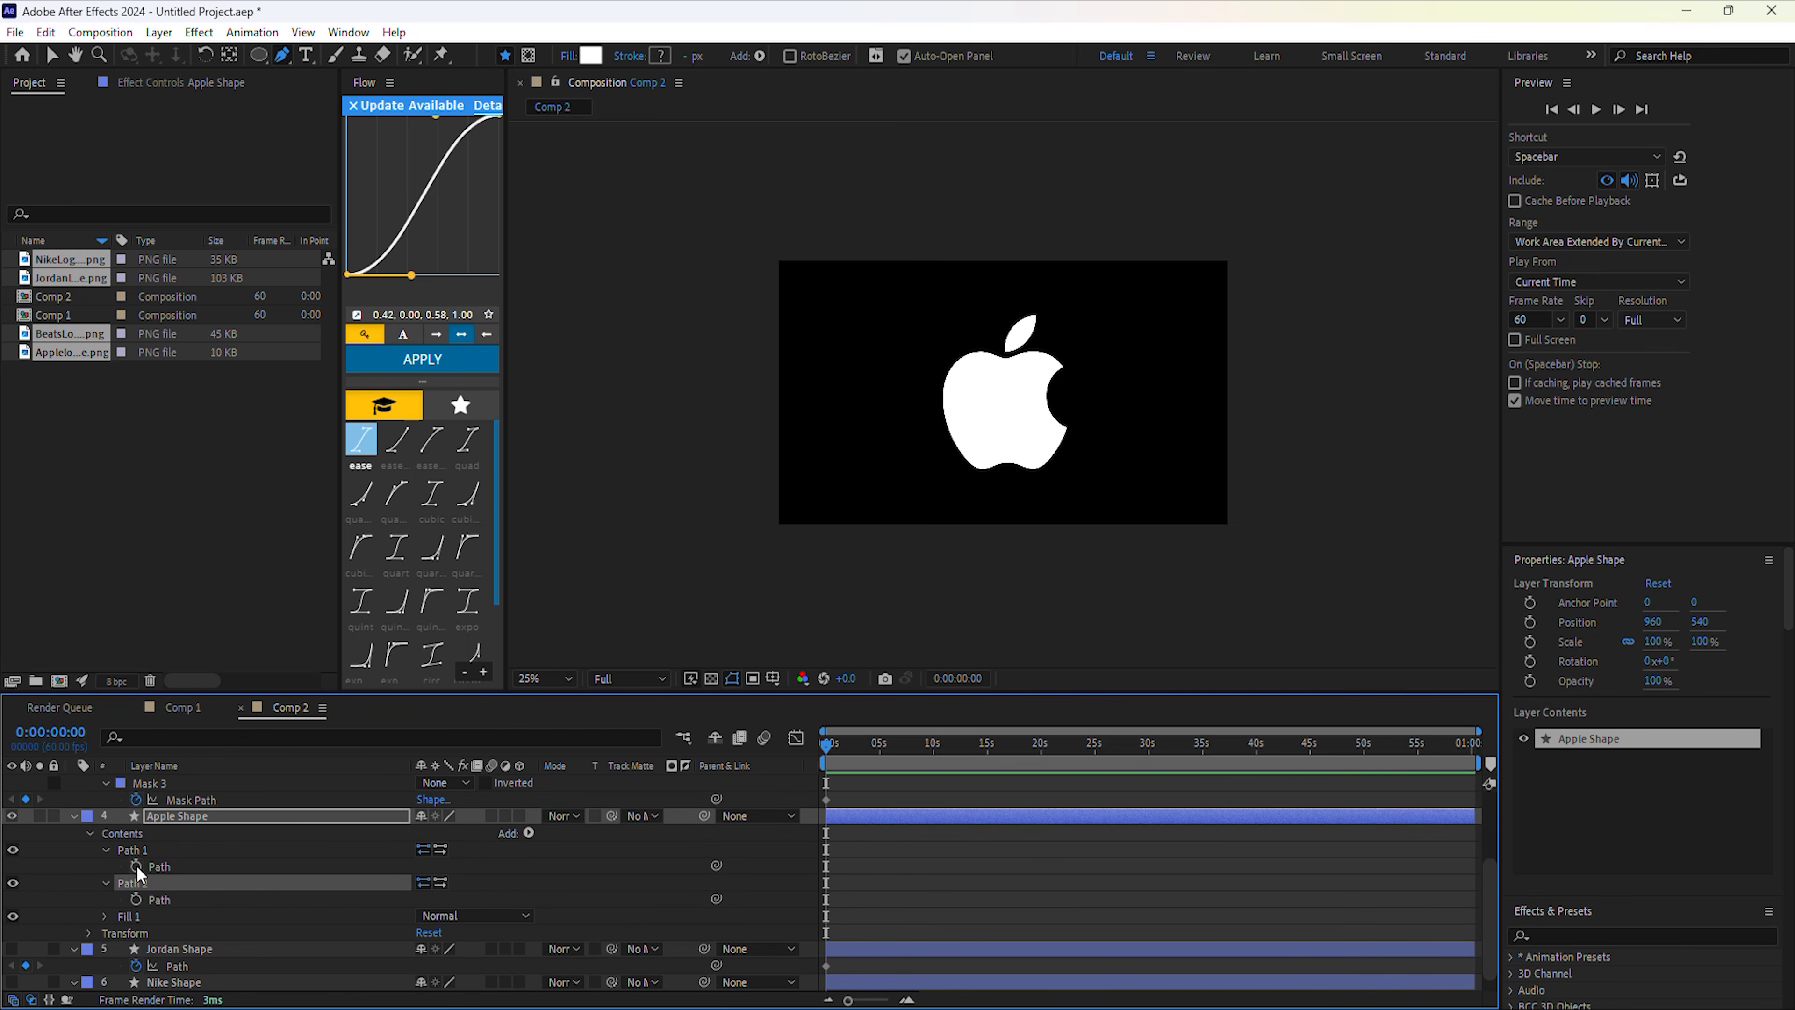
scroll(150, 877, "up", 1)
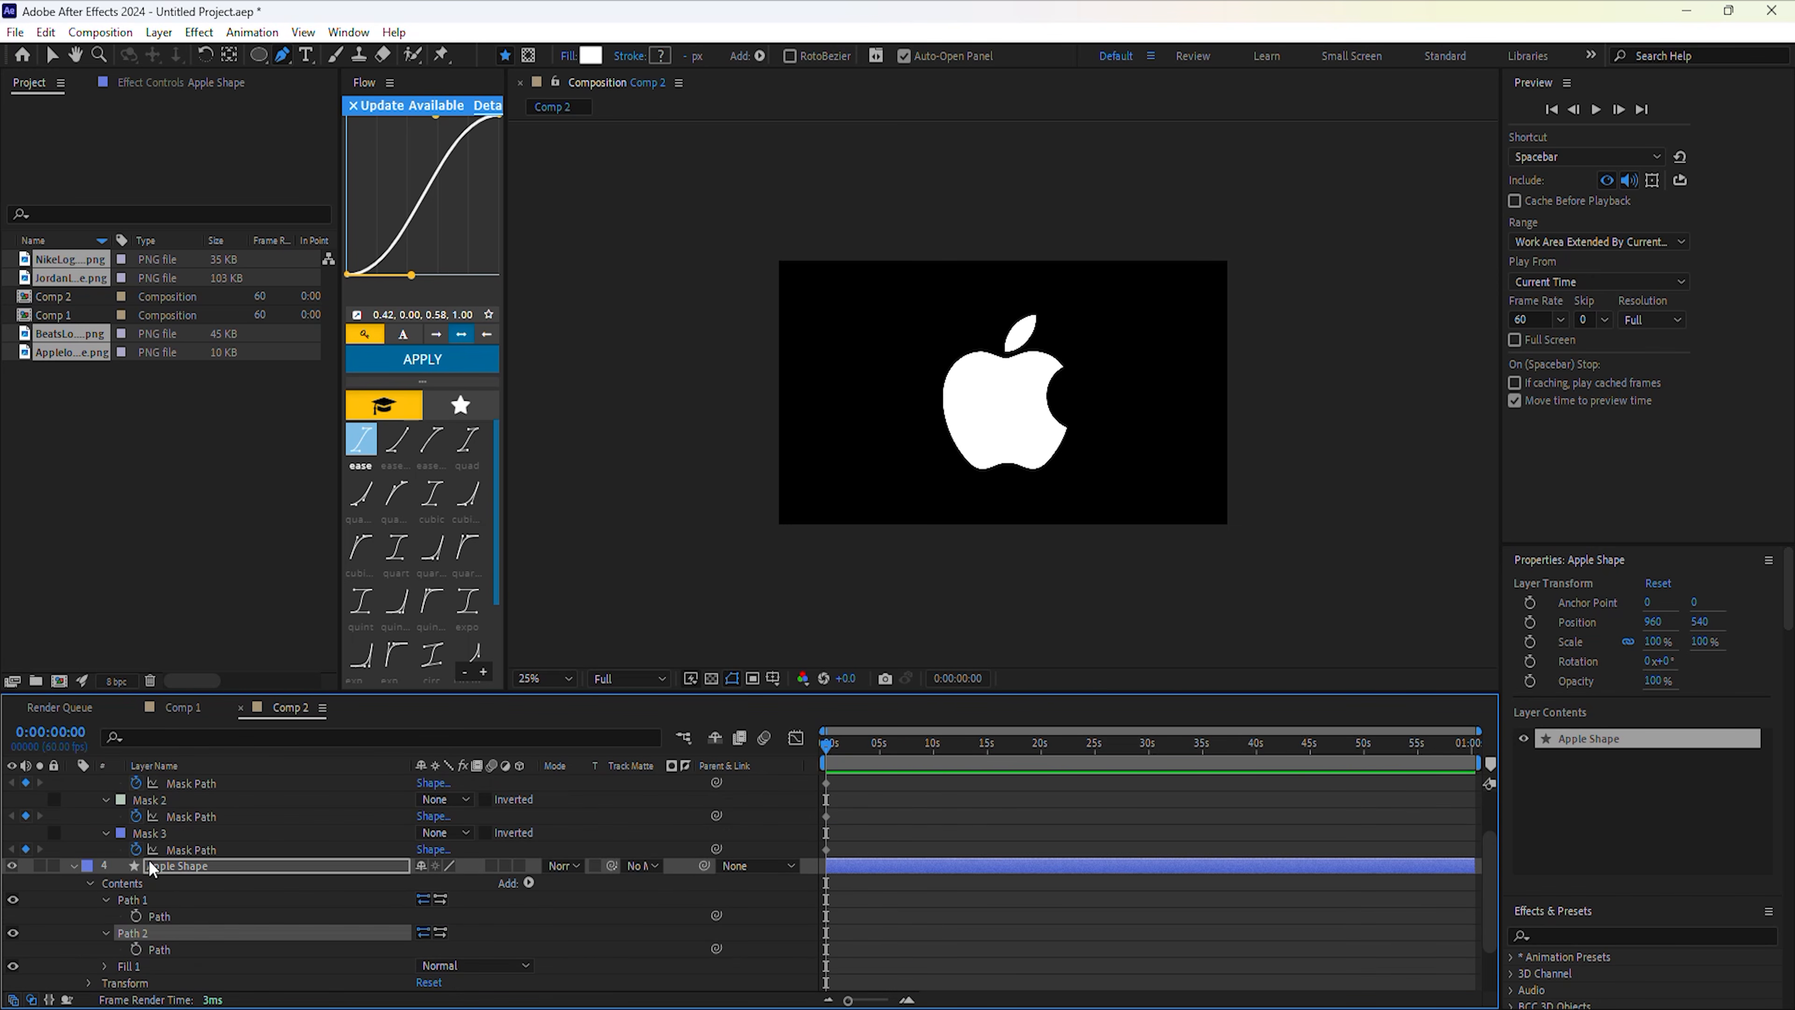
Paste the Apple logo's leaf and apple mask outlines into Path 1 and Path 2.
left_click(184, 832)
left_click(159, 917)
key("ctrl+v")
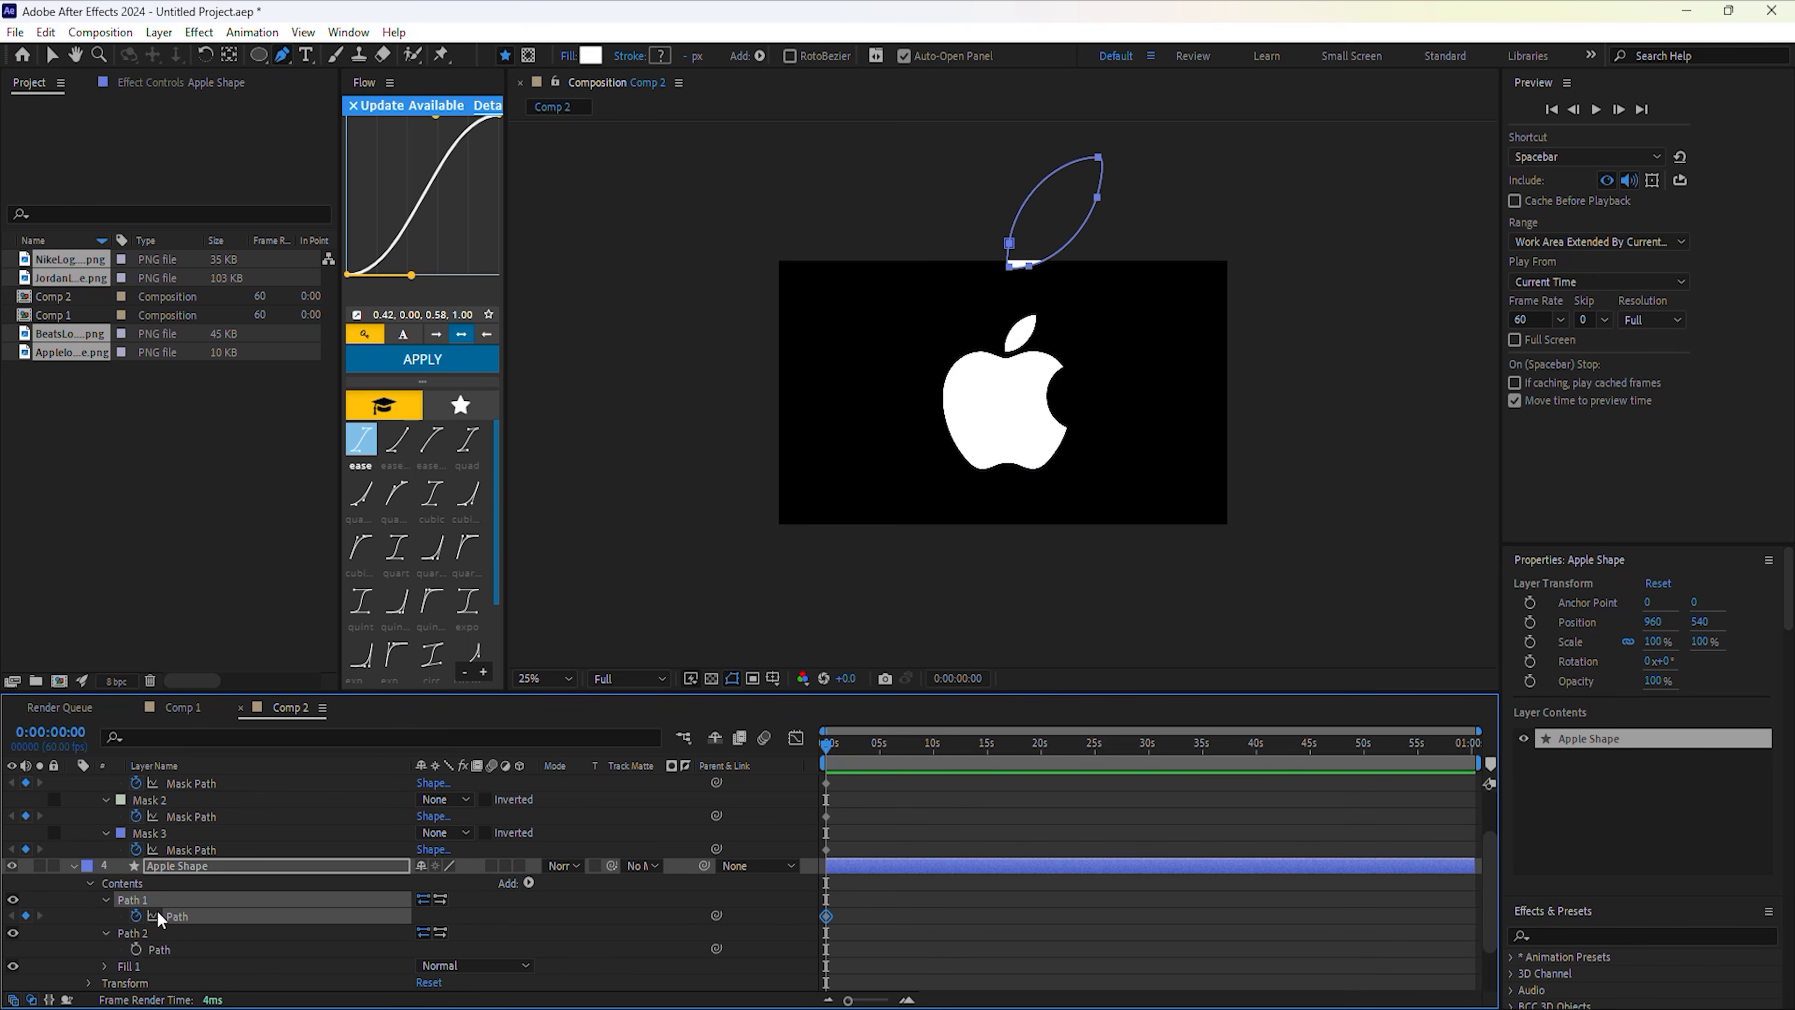
left_click(169, 844)
key("ctrl+c")
left_click(160, 949)
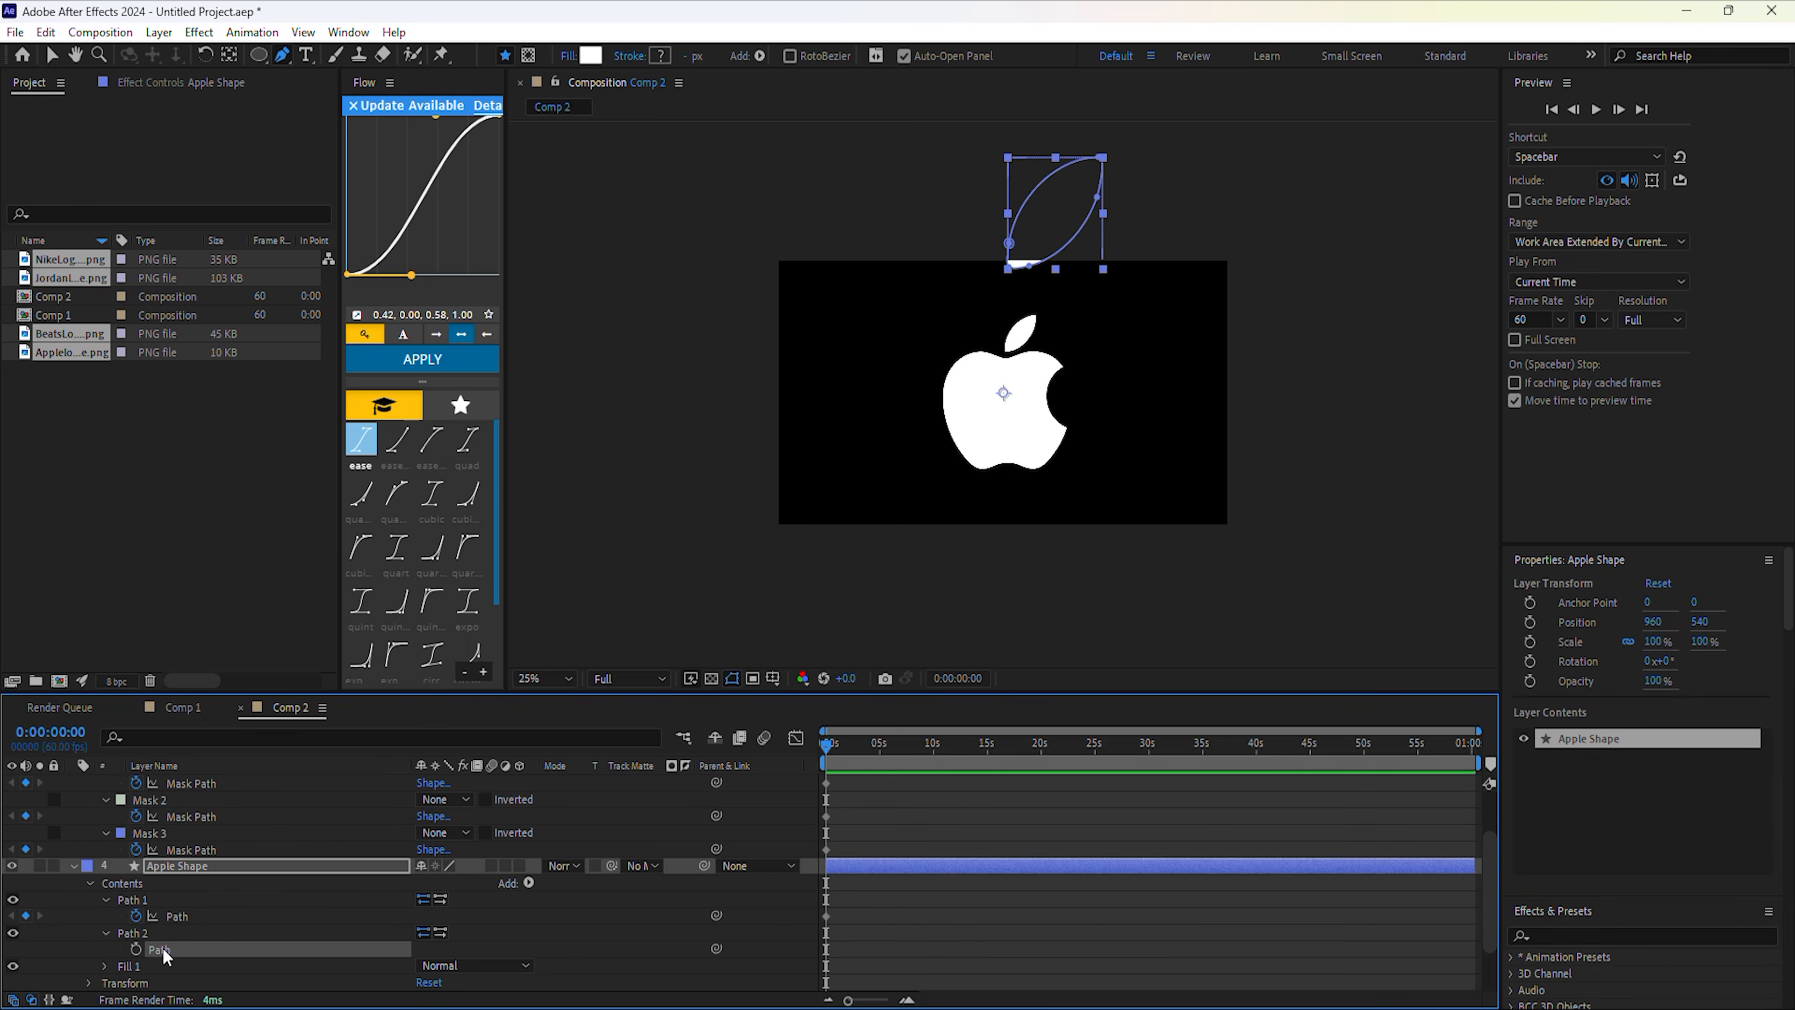
key("ctrl+v")
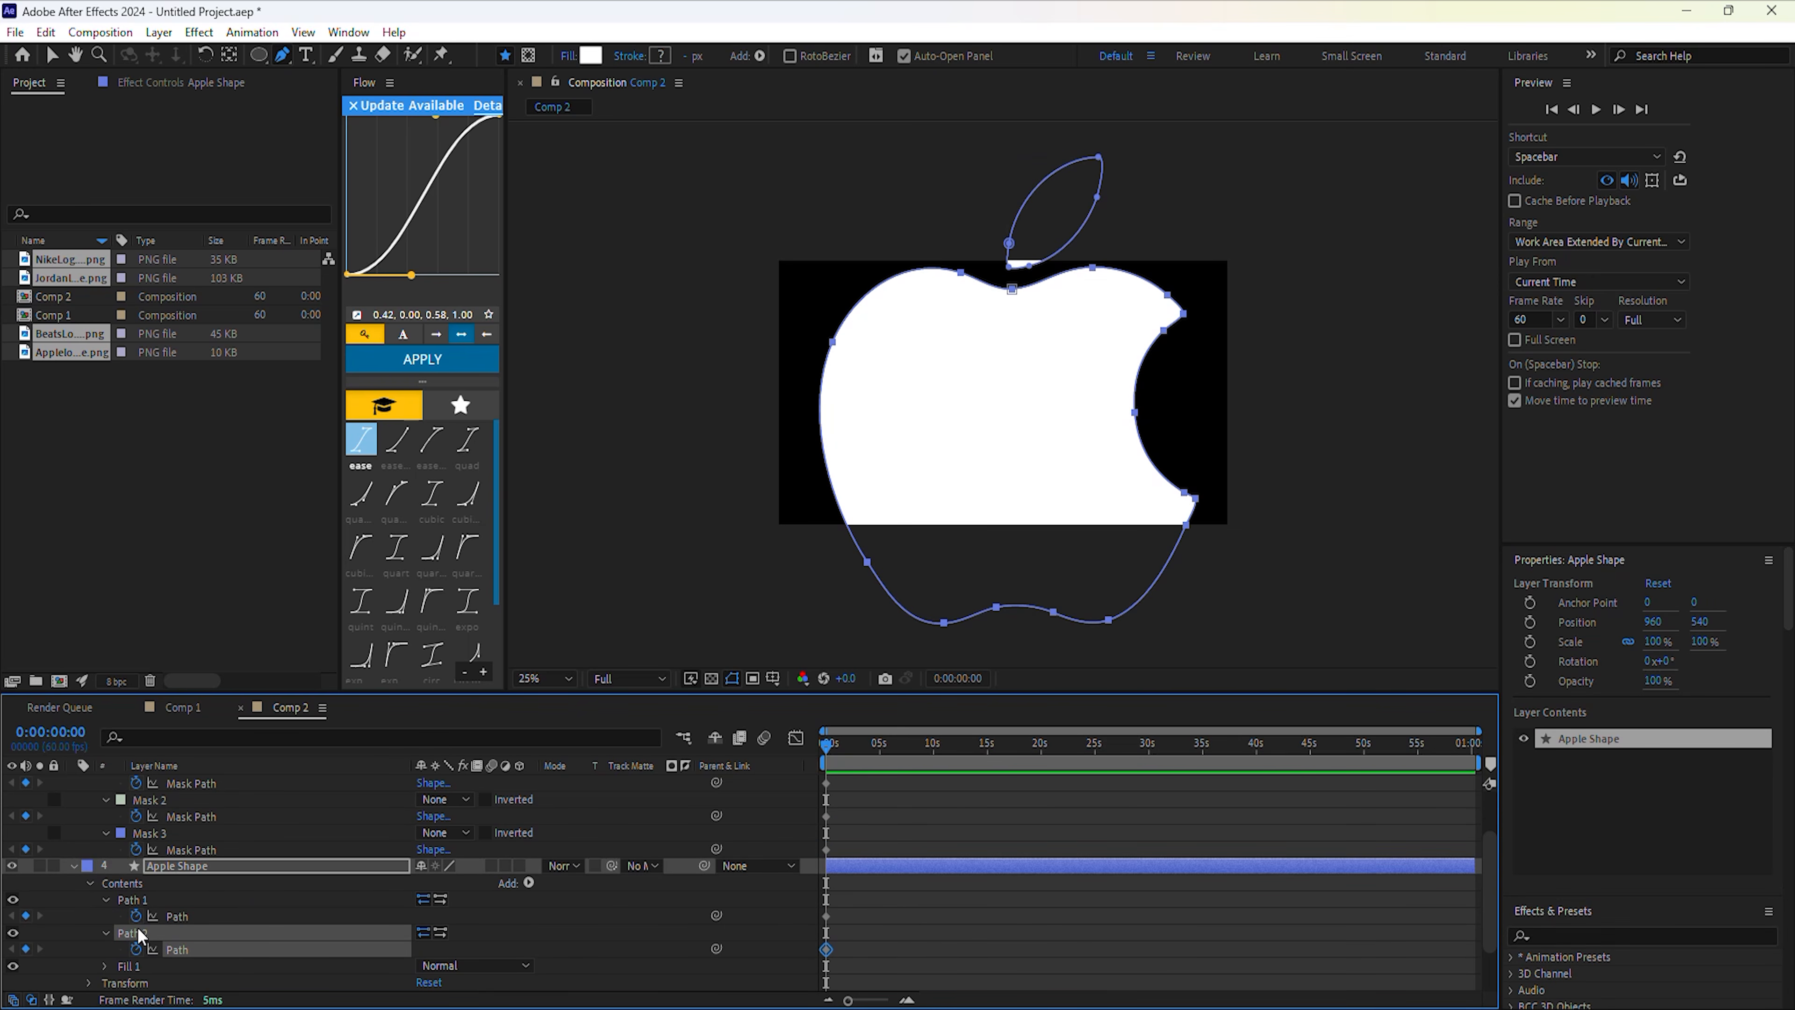
Scale Apple Shape to about 33% and delete the Apple logo image layer.
scroll(136, 932, "down", 1)
left_click(91, 934)
left_click_drag(441, 949, 183, 874)
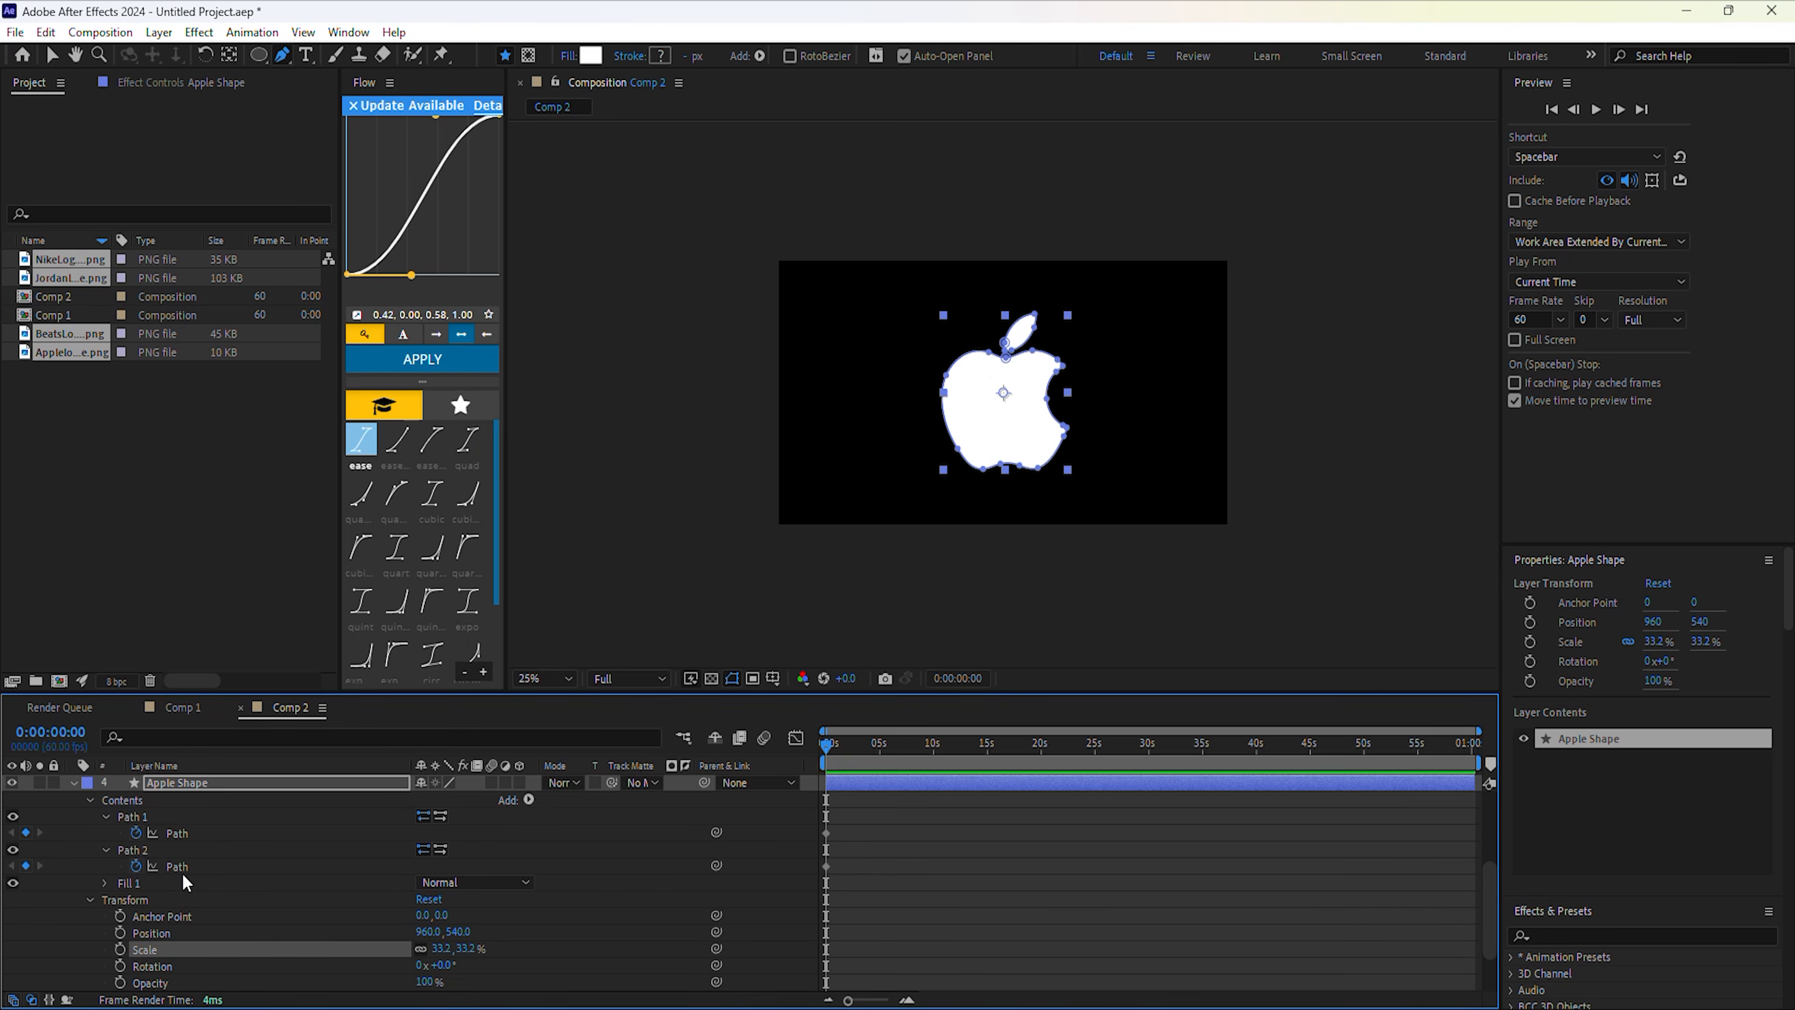
scroll(128, 829, "up", 2)
left_click(192, 882)
key("u")
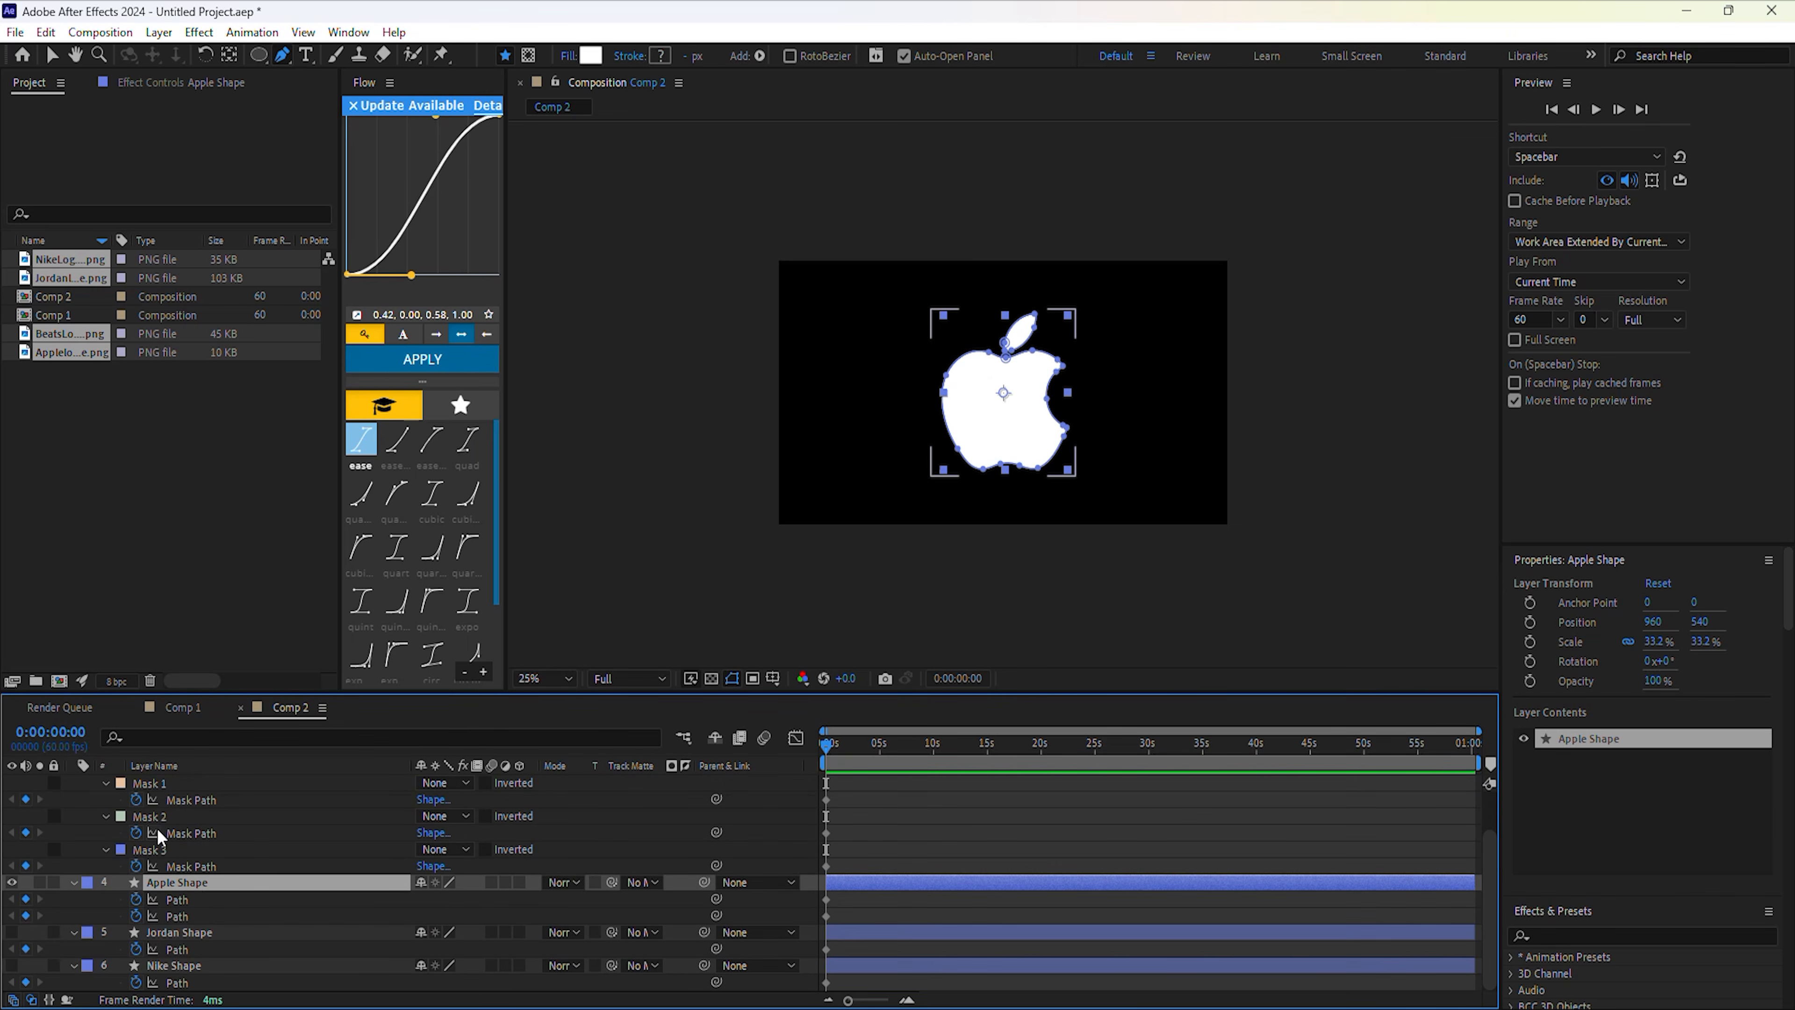
scroll(158, 829, "up", 1)
left_click(180, 817)
key("Delete")
Show the Beats logo image, copy its mask paths, and add a second path to Beats Shape.
left_click(13, 818)
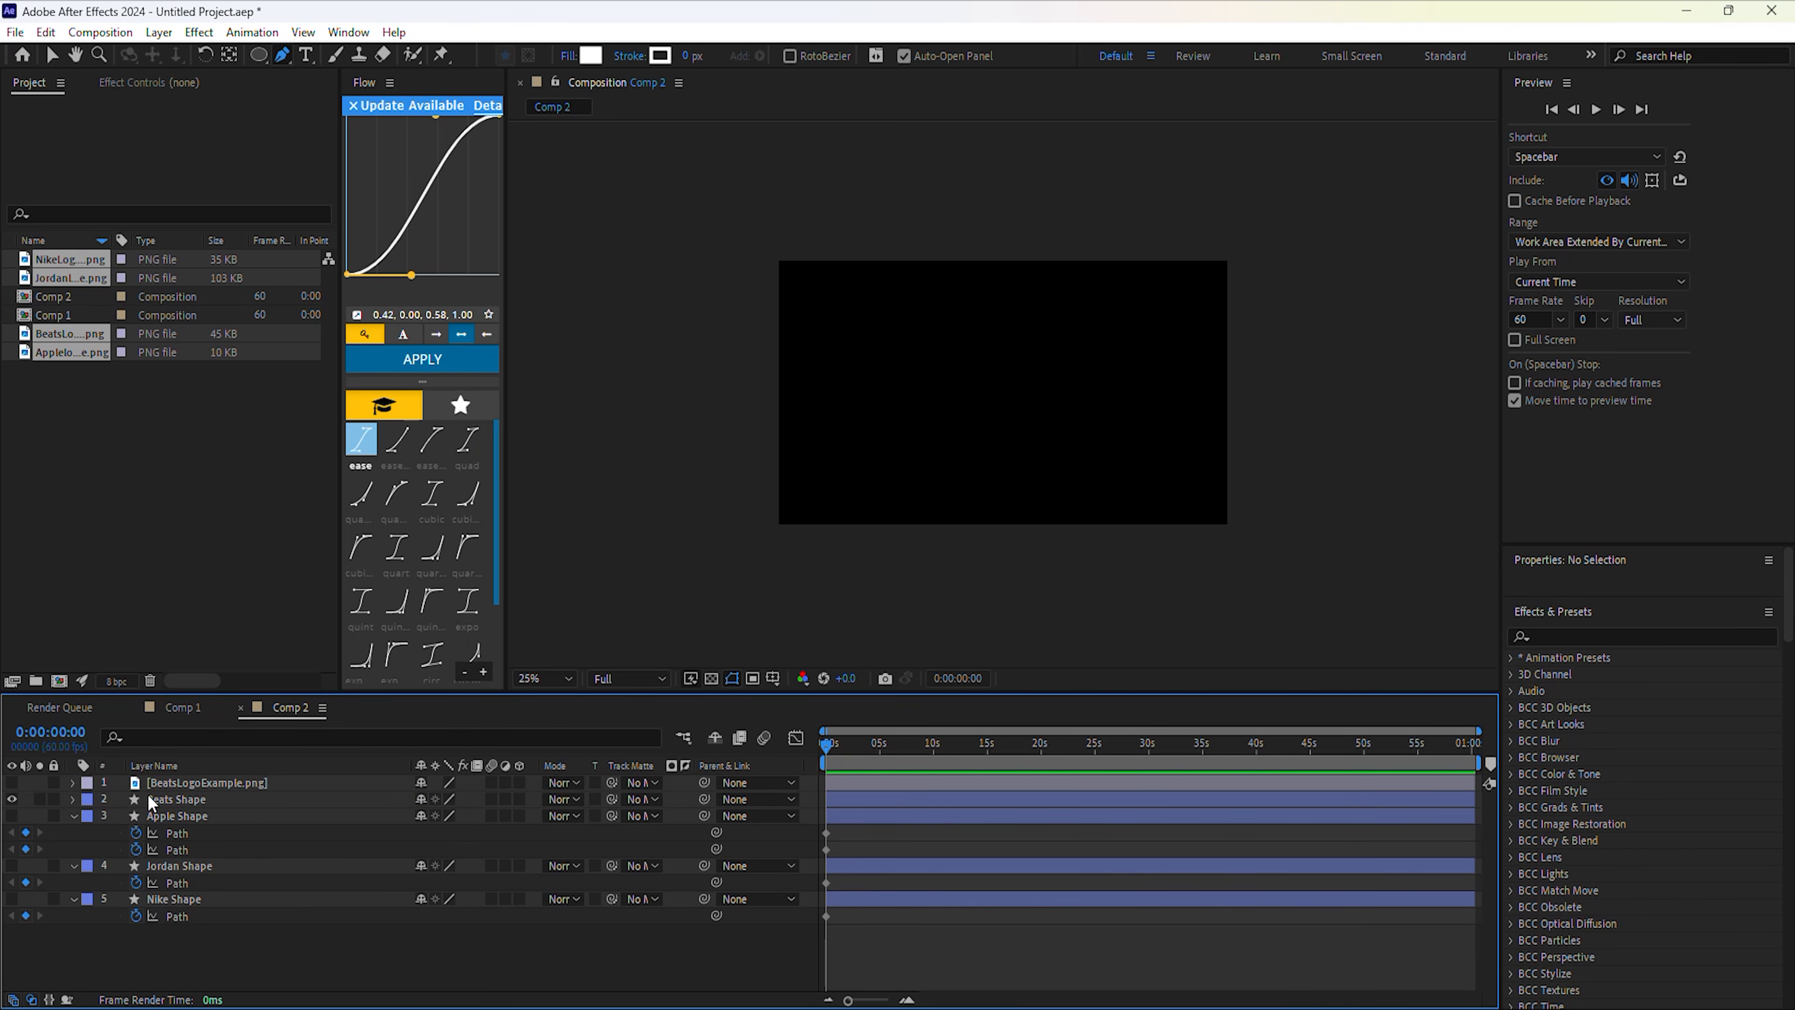
left_click(12, 783)
left_click(72, 799)
left_click(73, 782)
left_click(147, 785)
key("u")
key("u")
left_click(90, 917)
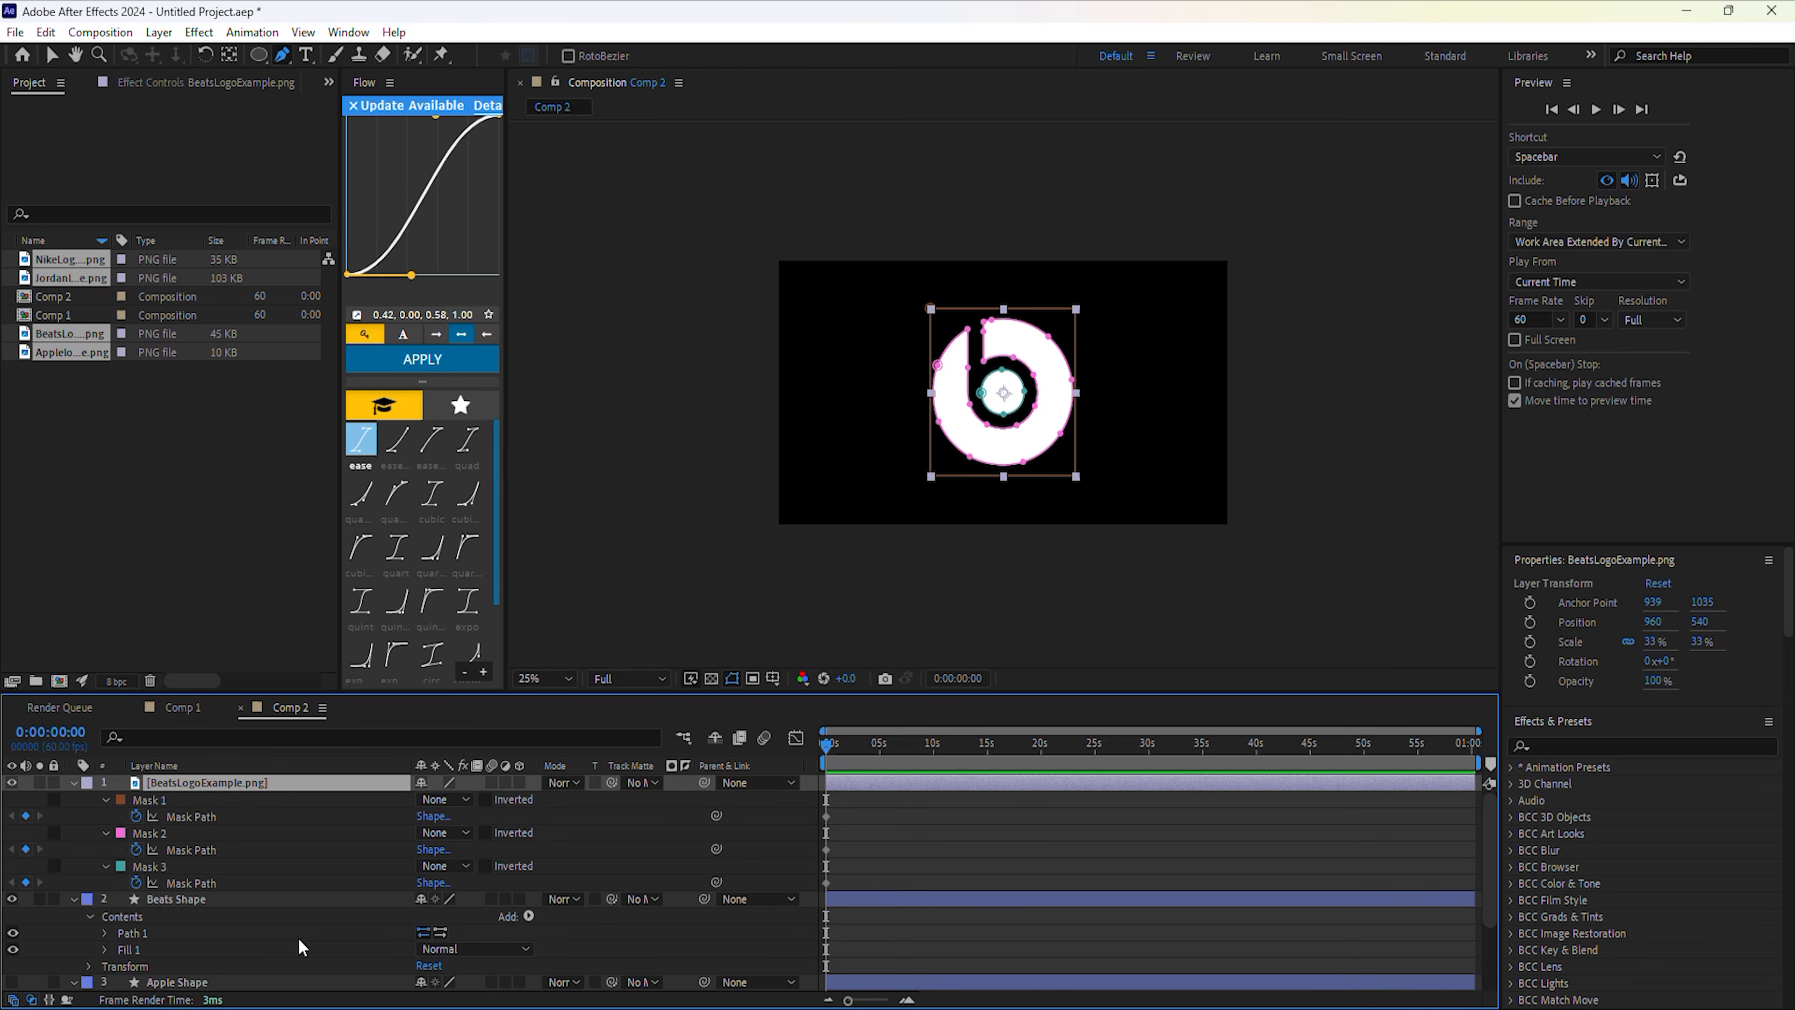
left_click(529, 916)
left_click(566, 573)
Paste the Beats logo outlines into Beats Shape's Path 1 and Path 2.
scroll(283, 898, "down", 1)
left_click(105, 884)
left_click(105, 916)
left_click(168, 901)
key("ctrl+v")
left_click(190, 833)
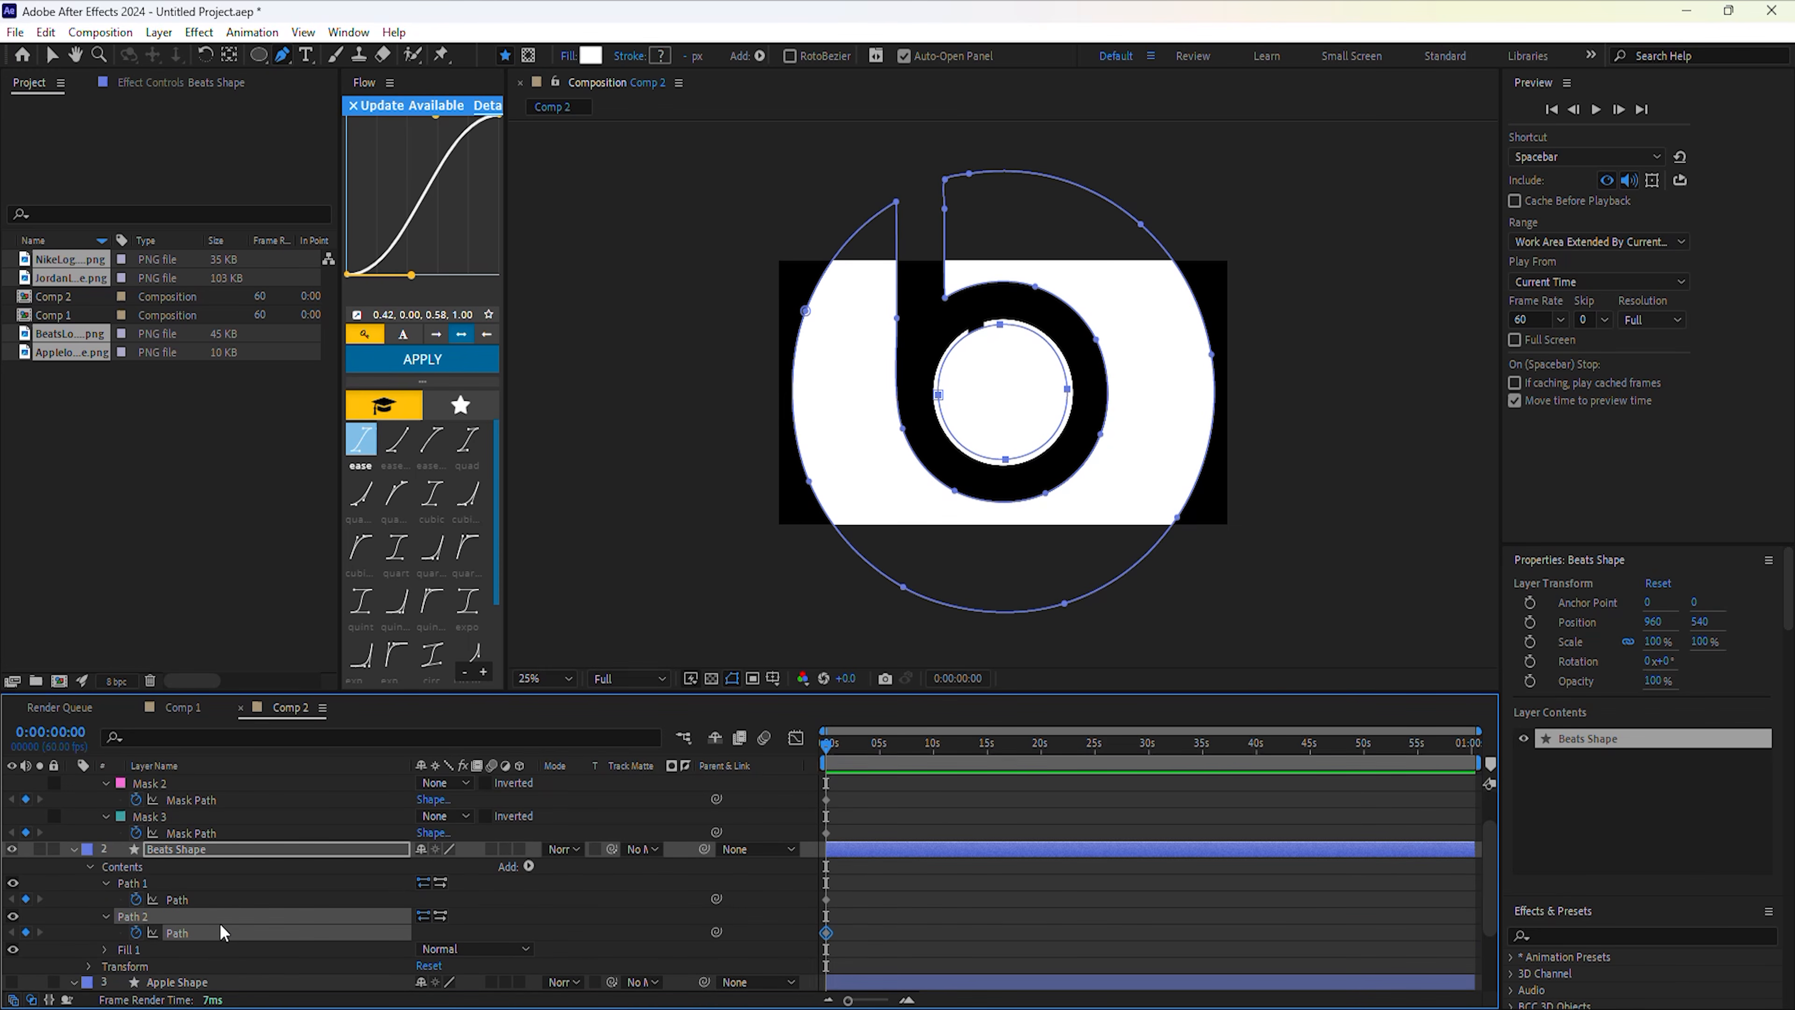
Set Beats Shape's scale to 33% and delete the Beats logo image layer.
left_click(89, 966)
scroll(141, 955, "down", 1)
left_click(440, 949)
type("33")
left_click(226, 780)
key("u")
left_click(225, 783)
key("Delete")
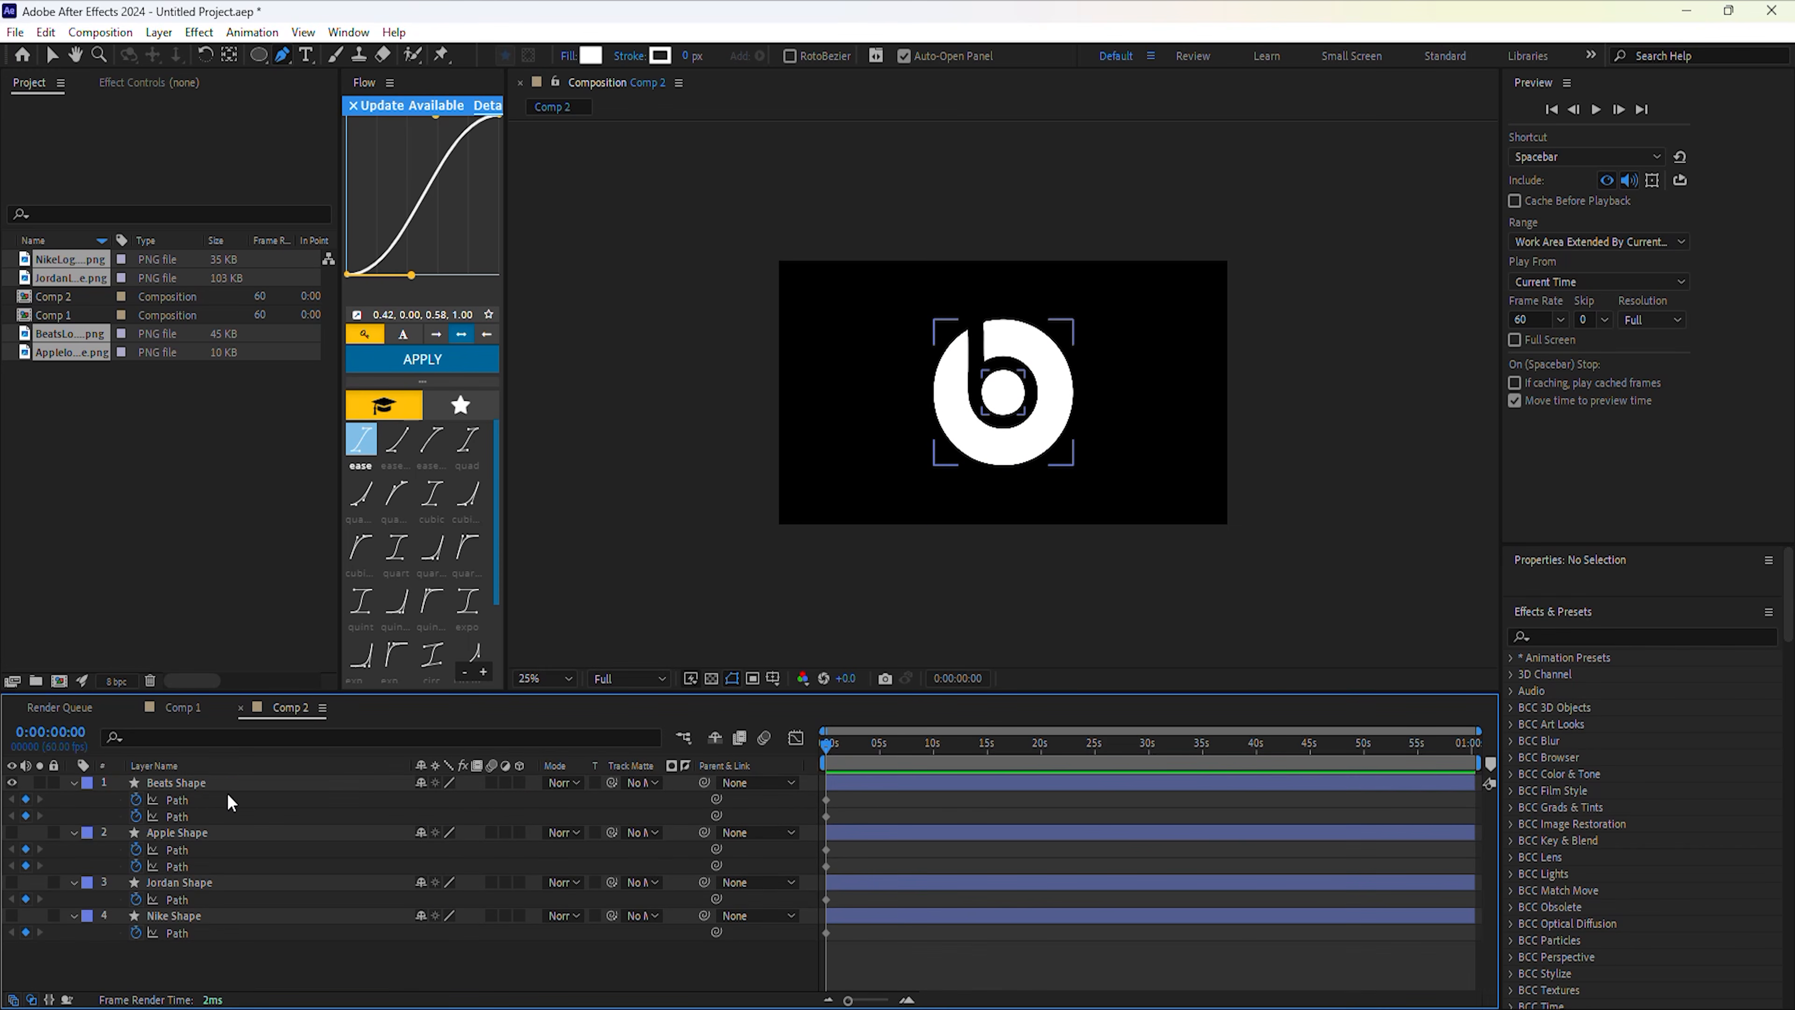
At 2:36, paste the Apple outlines as path keyframes on Beats Shape's paths.
left_click(178, 849)
left_click_drag(825, 748, 852, 753)
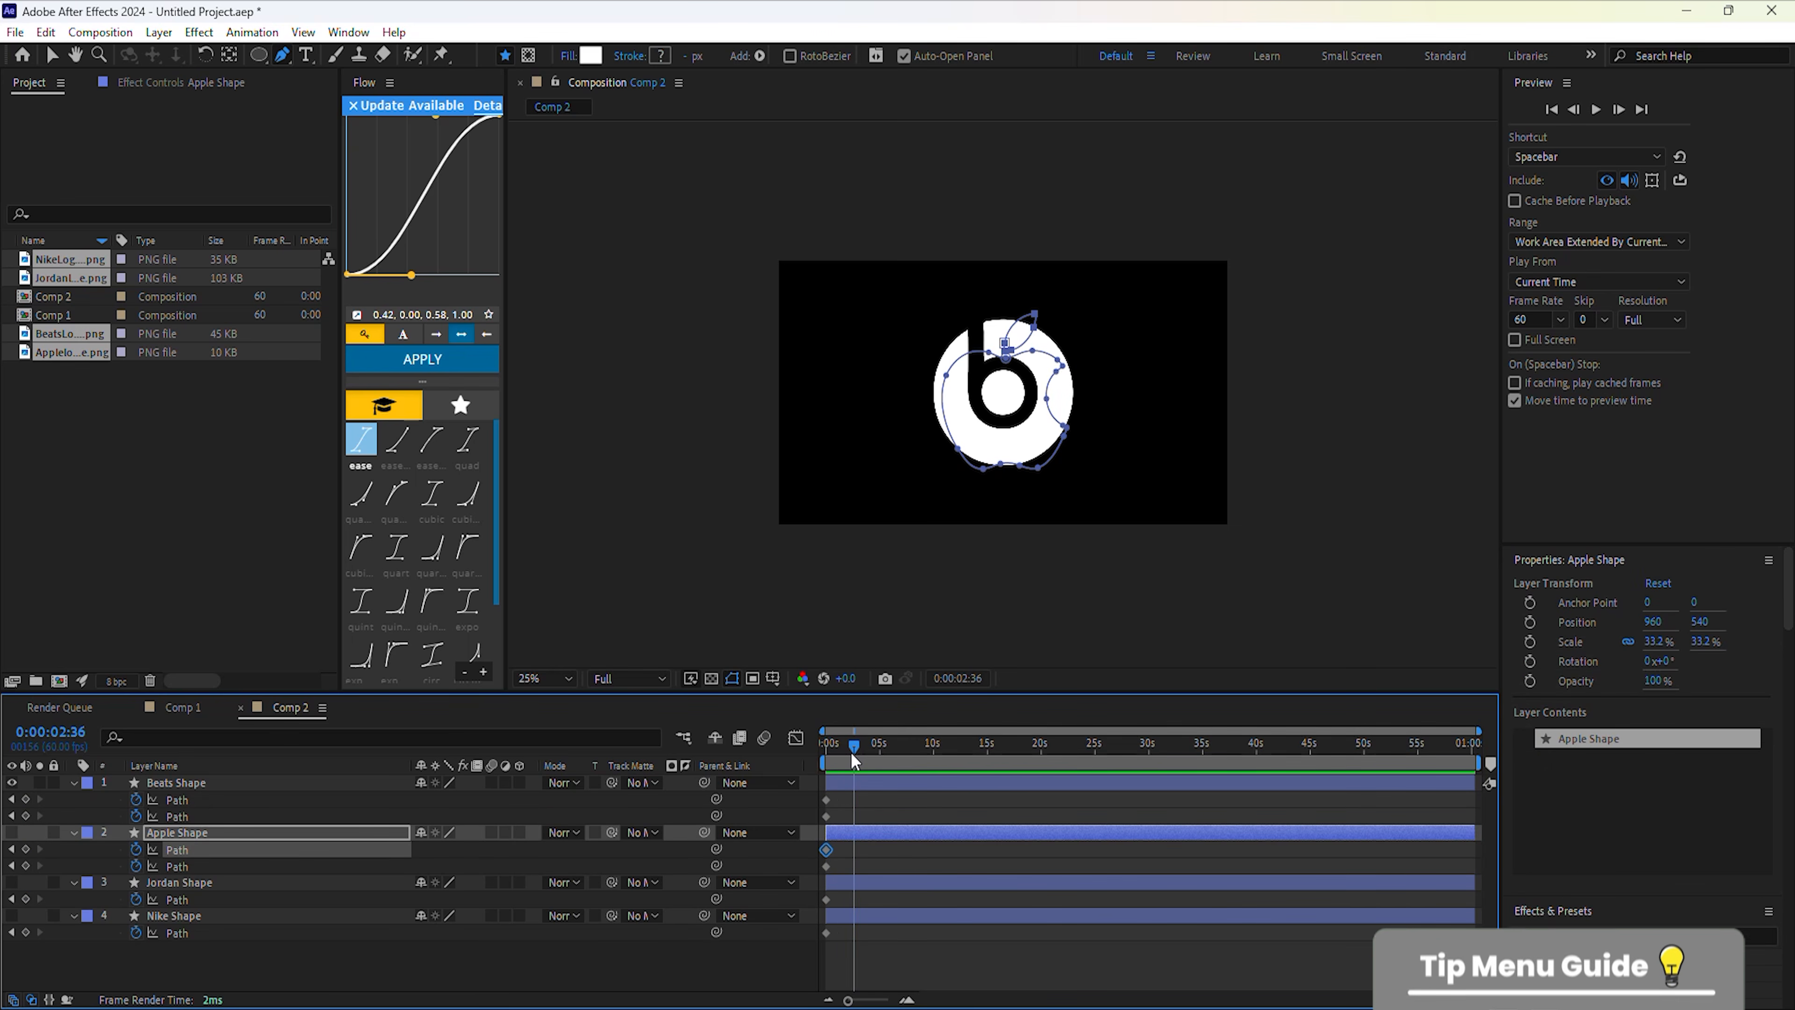
key("ctrl+c")
left_click(219, 800)
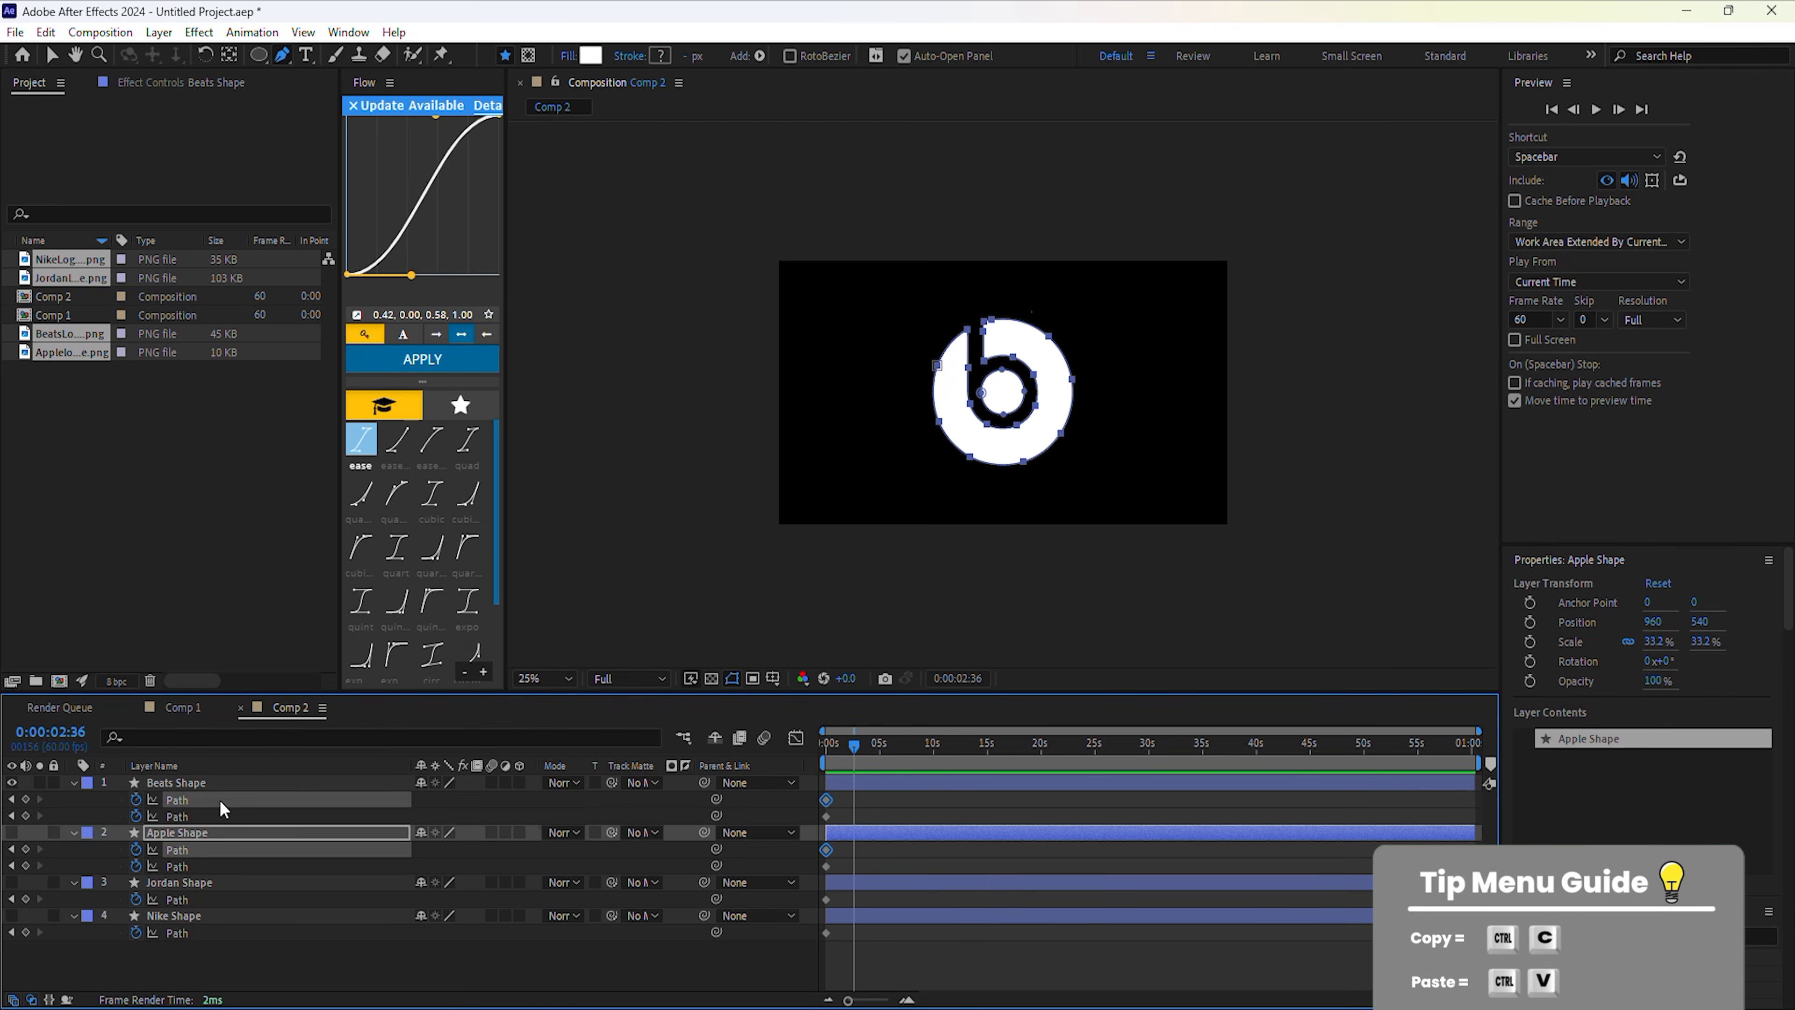
key("ctrl+v")
left_click(194, 818)
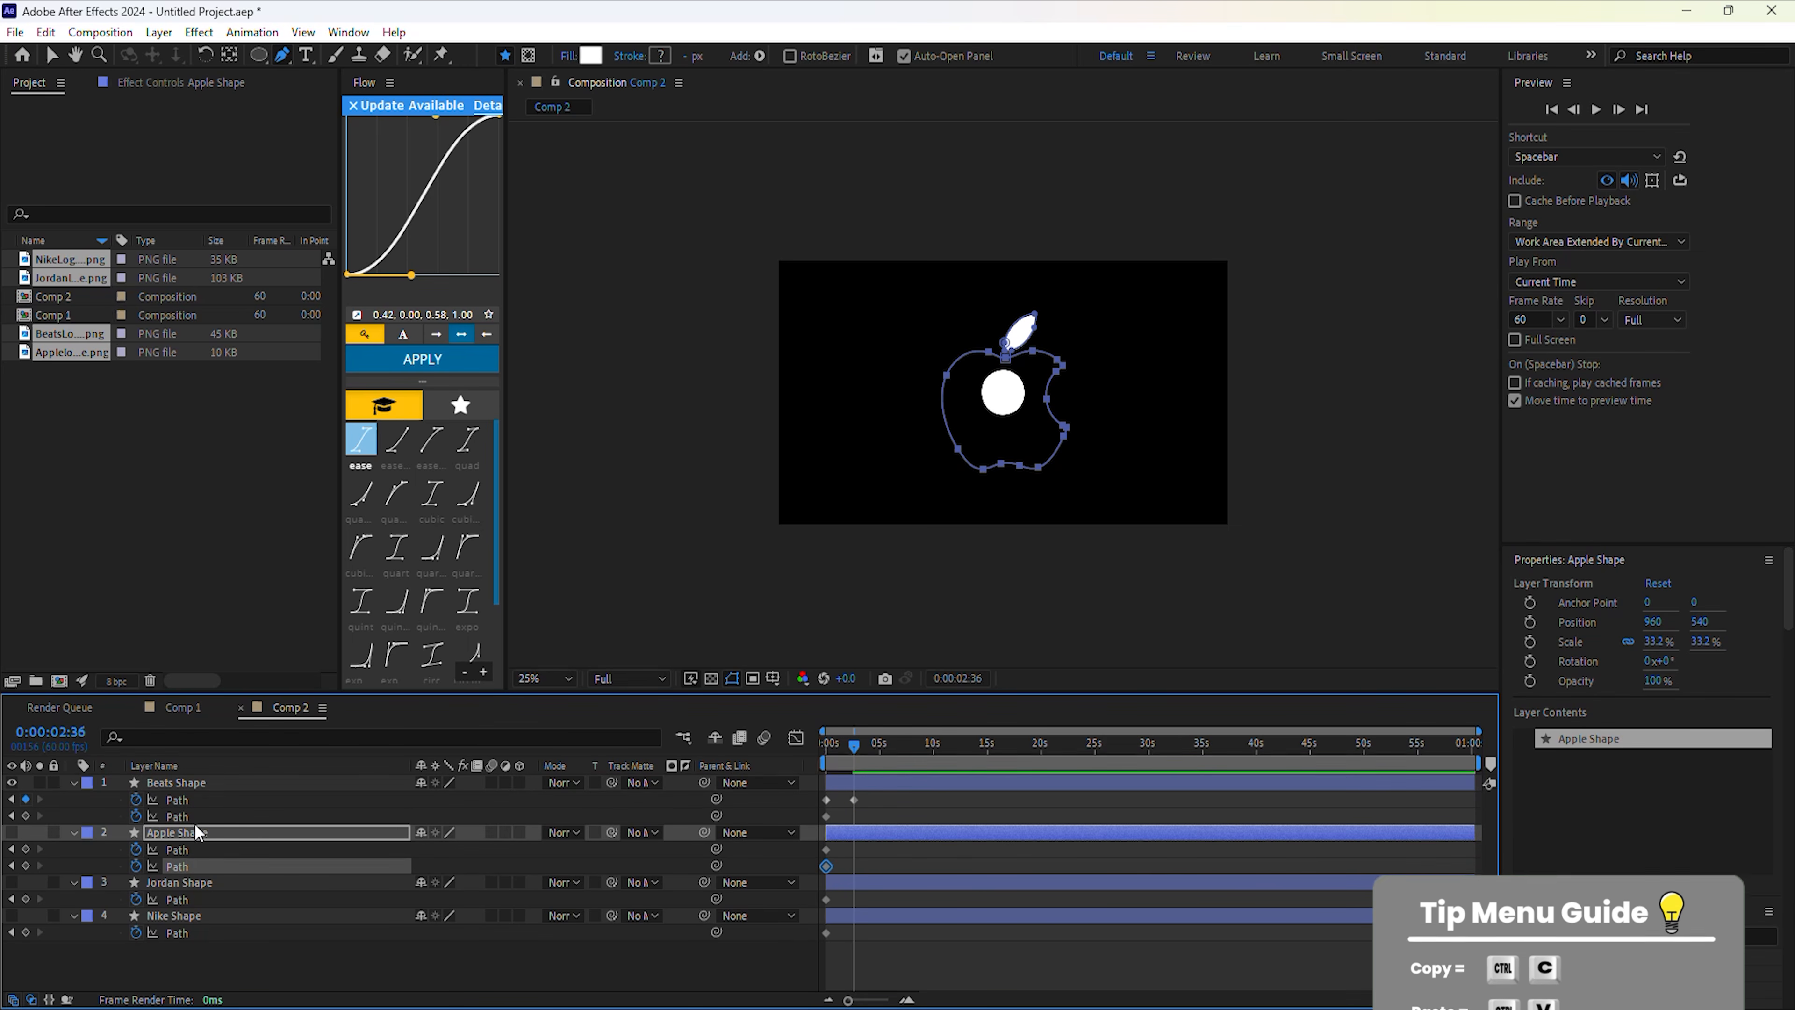
key("ctrl+v")
At 5:13, paste the Jordan outline as keyframes onto Beats Shape's paths.
left_click_drag(855, 748, 882, 751)
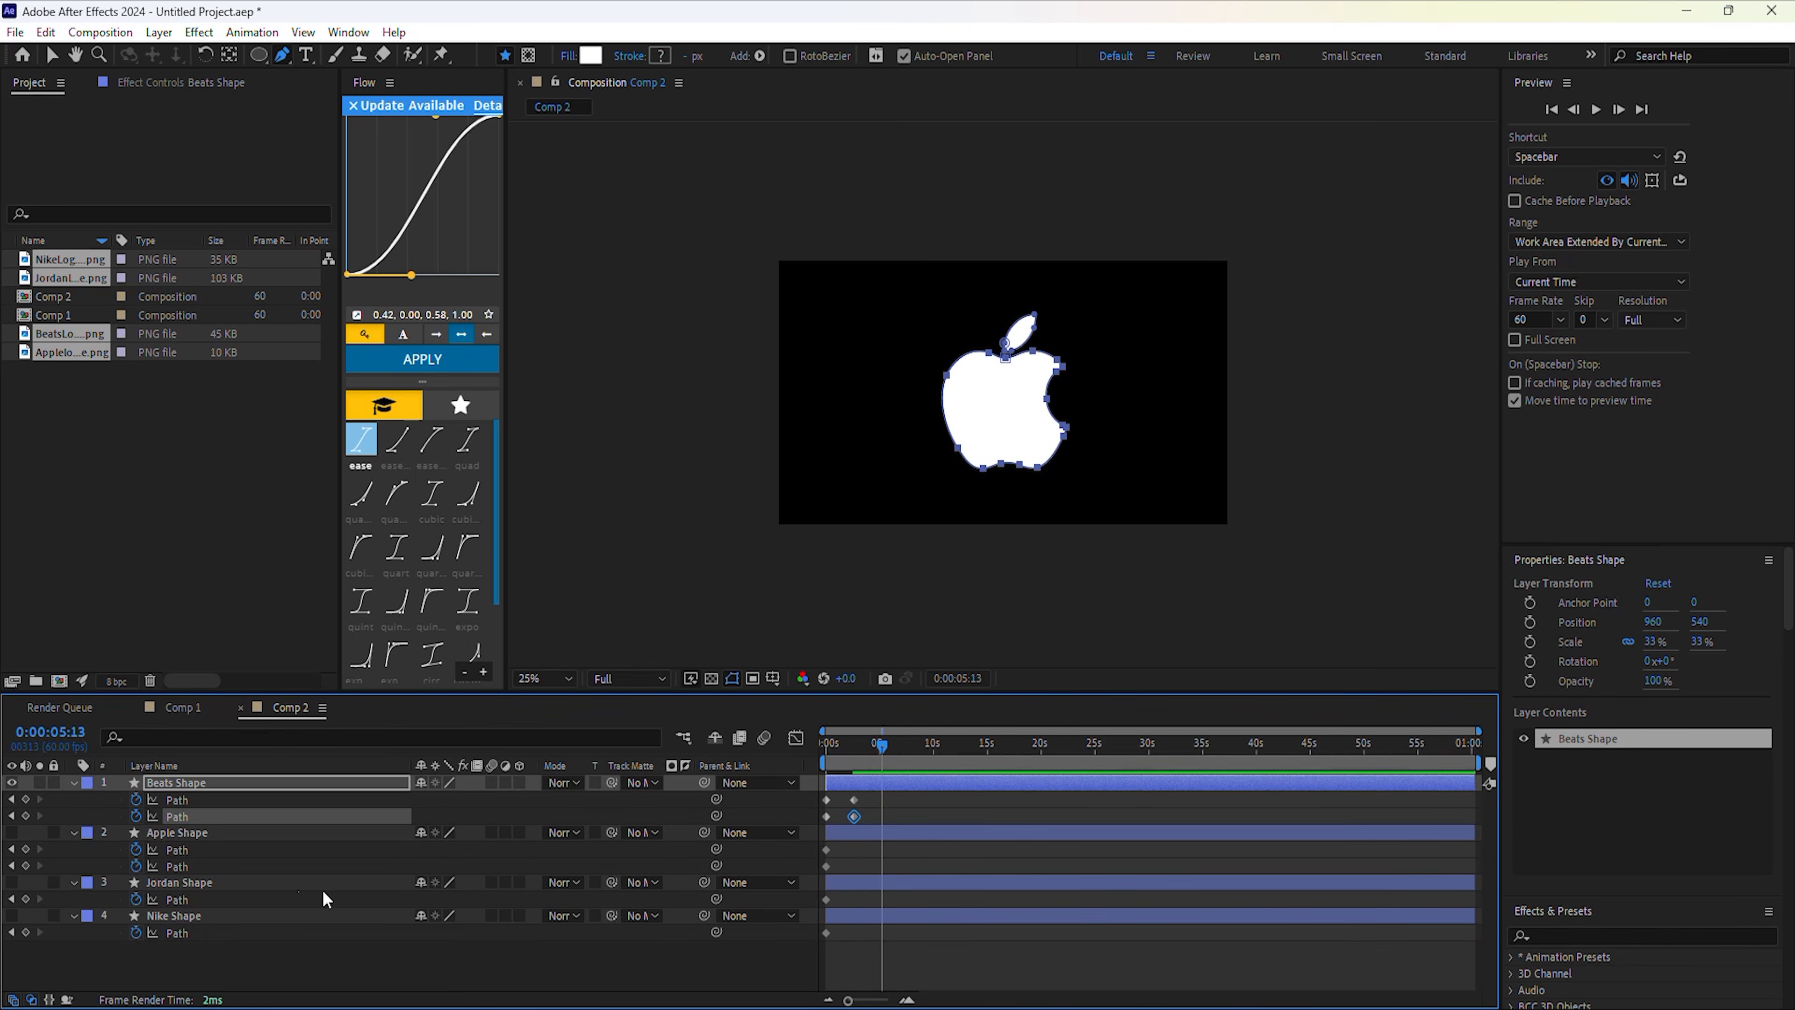
left_click(179, 898)
key("ctrl+c")
left_click(196, 804)
key("ctrl+v")
left_click(196, 816)
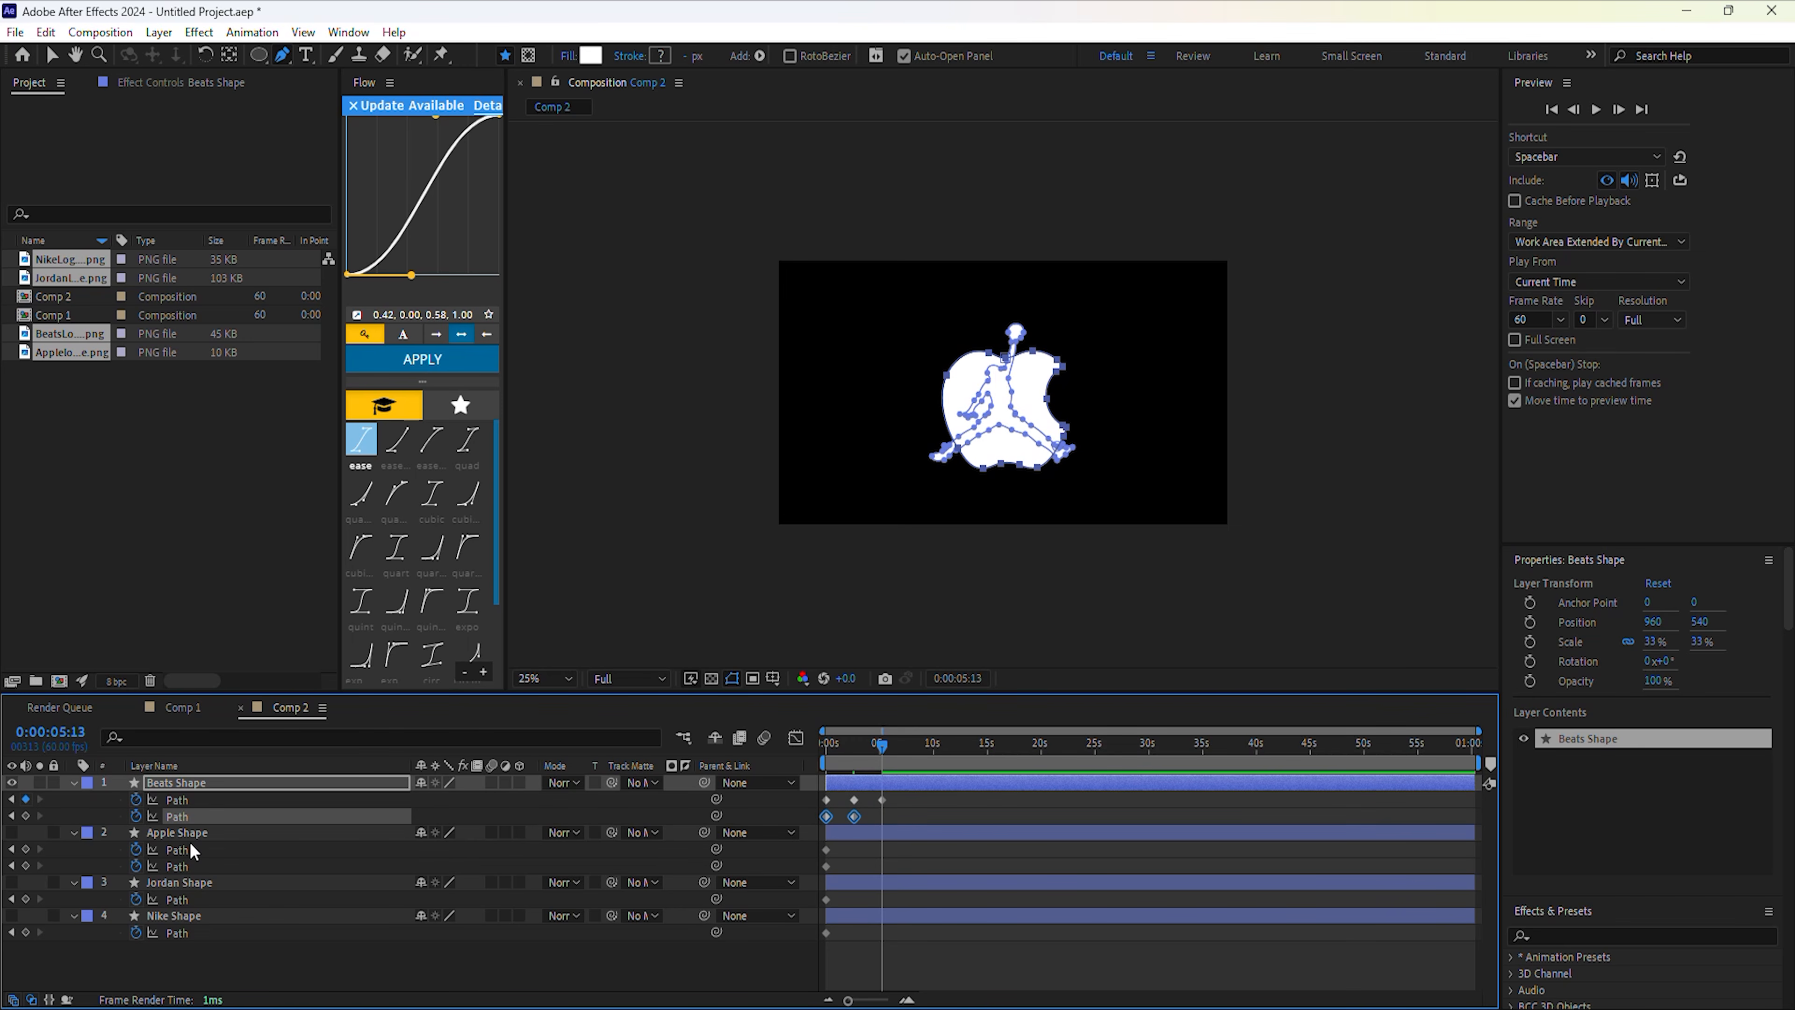
key("ctrl+v")
Paste the Nike outline as Beats Shape path keyframes at 7:34, then scrub to preview.
left_click(184, 933)
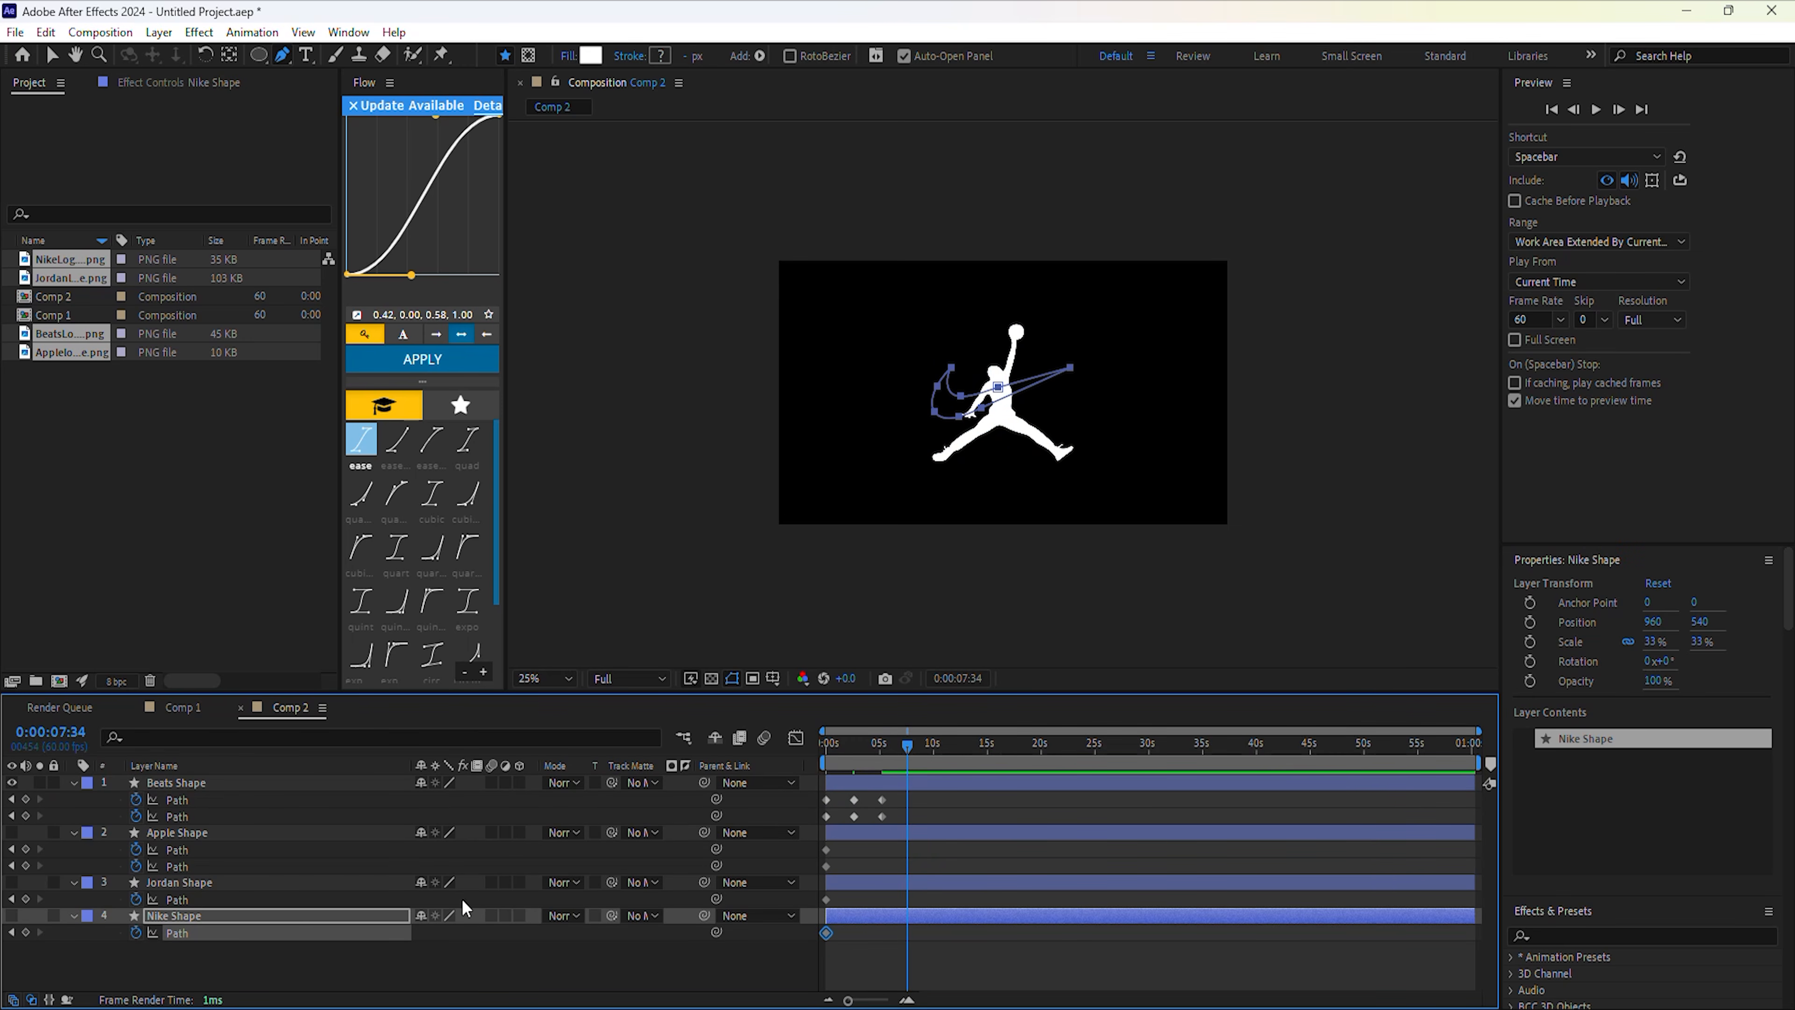
key("ctrl+c")
left_click(216, 796)
key("ctrl+v")
left_click(206, 813)
key("ctrl+v")
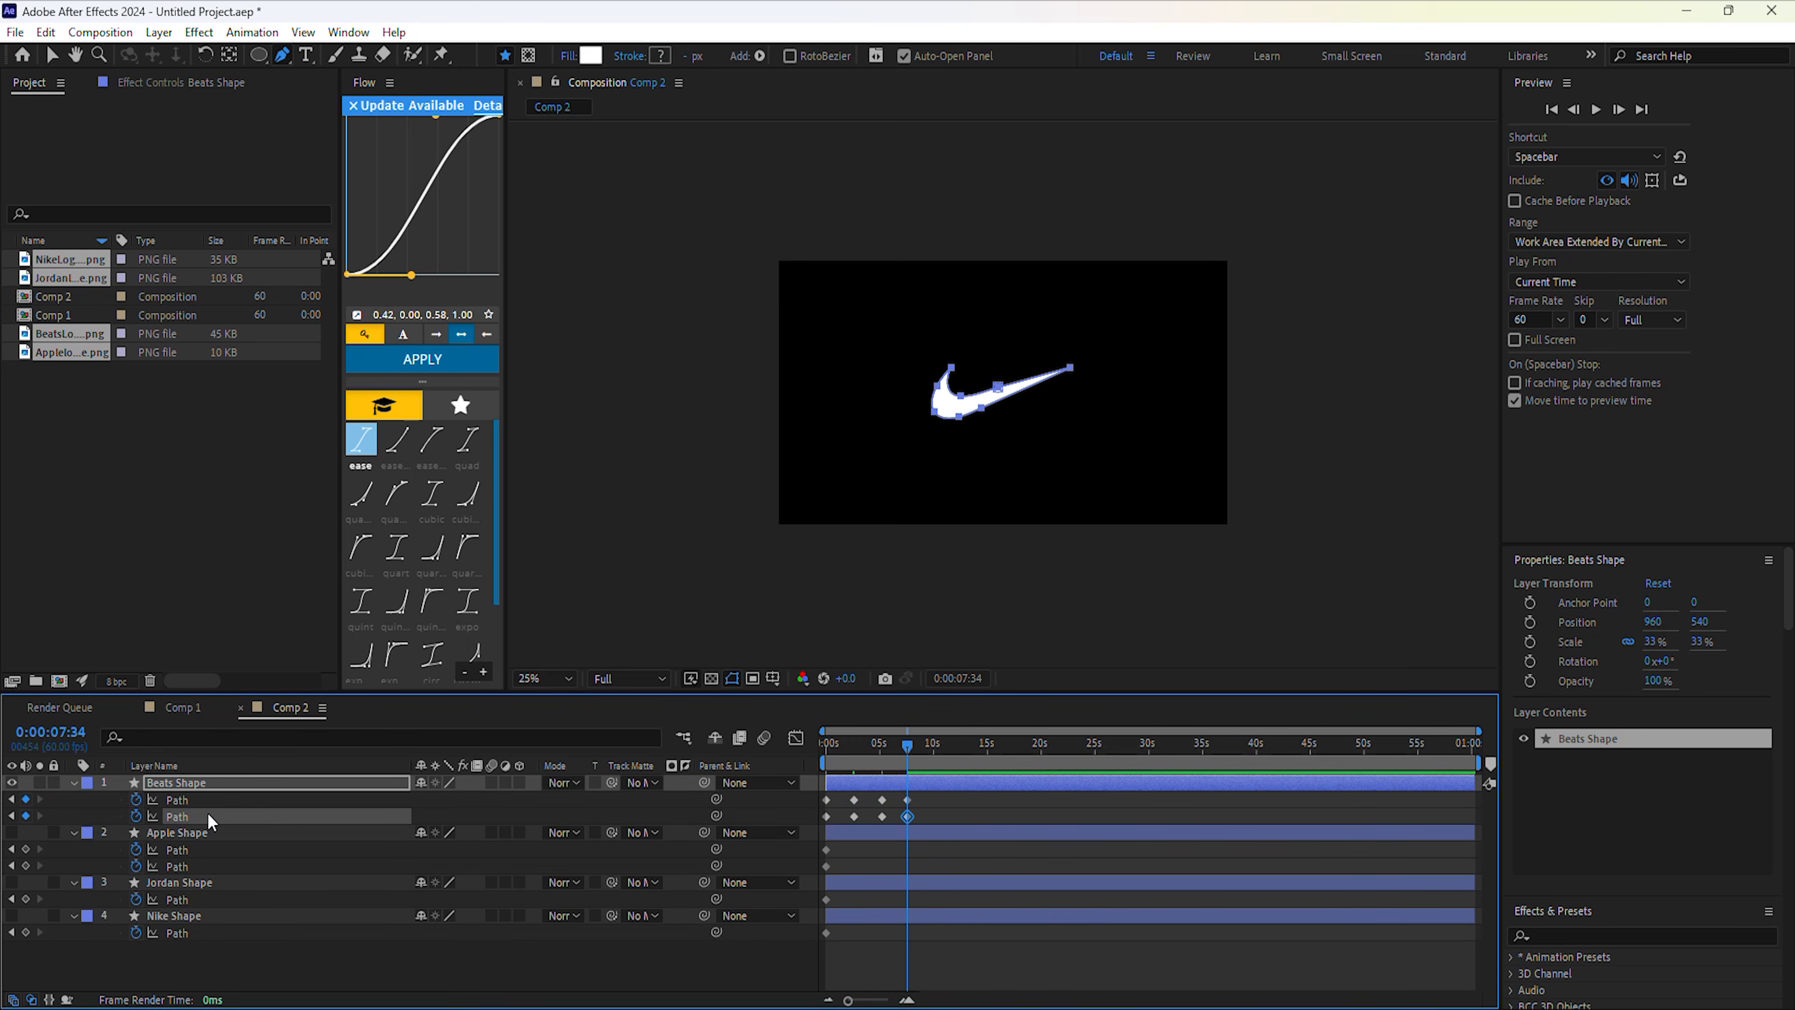
left_click_drag(871, 750, 822, 784)
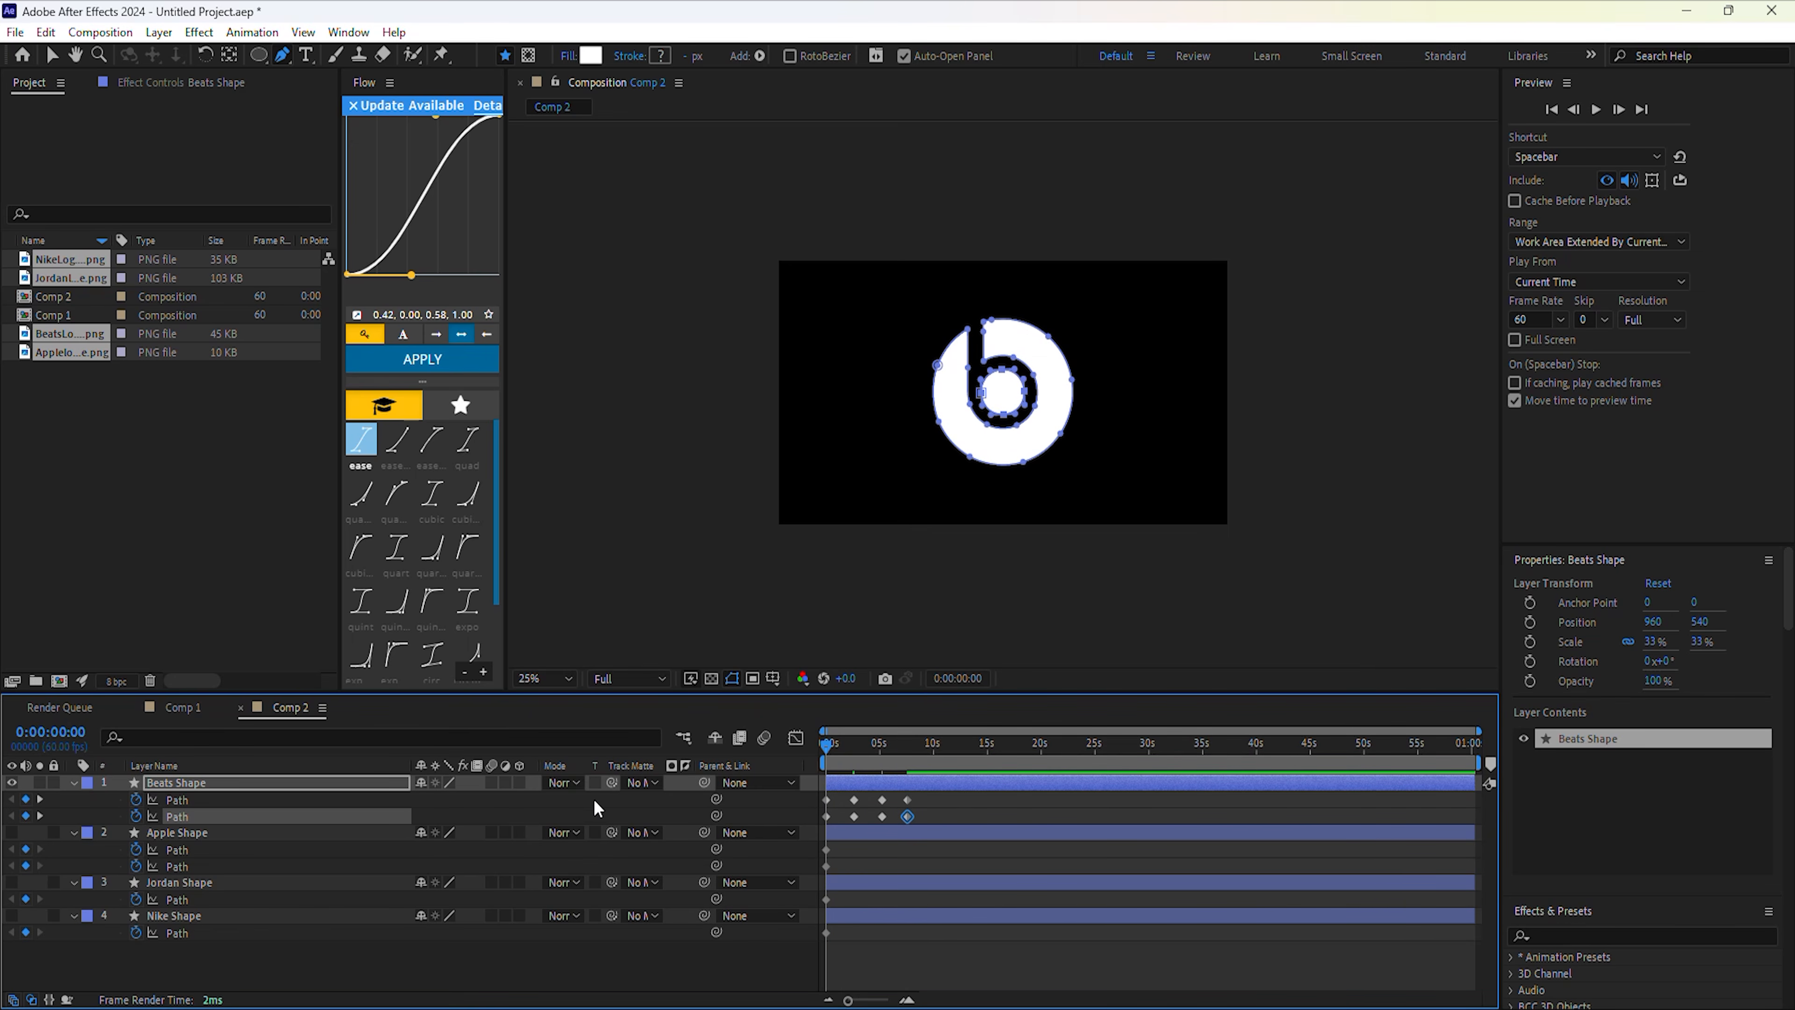
Keyframe Beats Shape's Position, centring the Apple, Jordan and Nike logos horizontally.
key("shift+p")
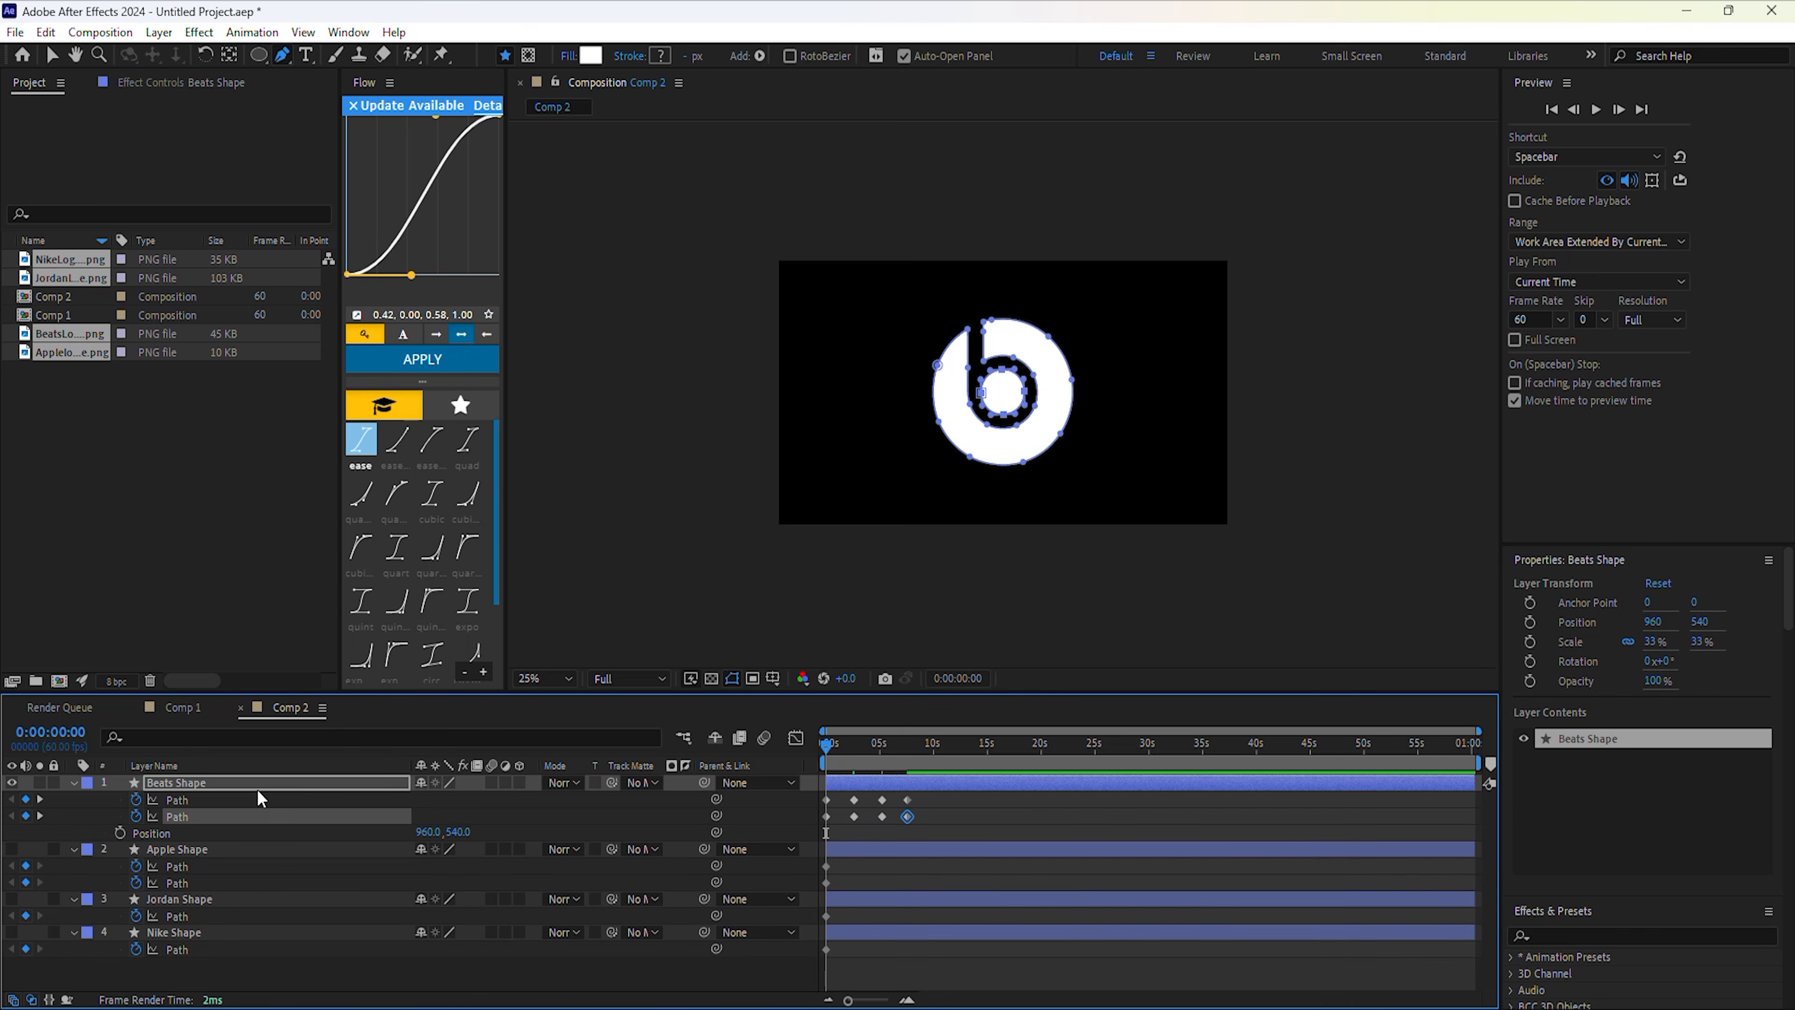
left_click(120, 833)
key("k")
scroll(1626, 866, "down", 10)
scroll(1628, 866, "down", 10)
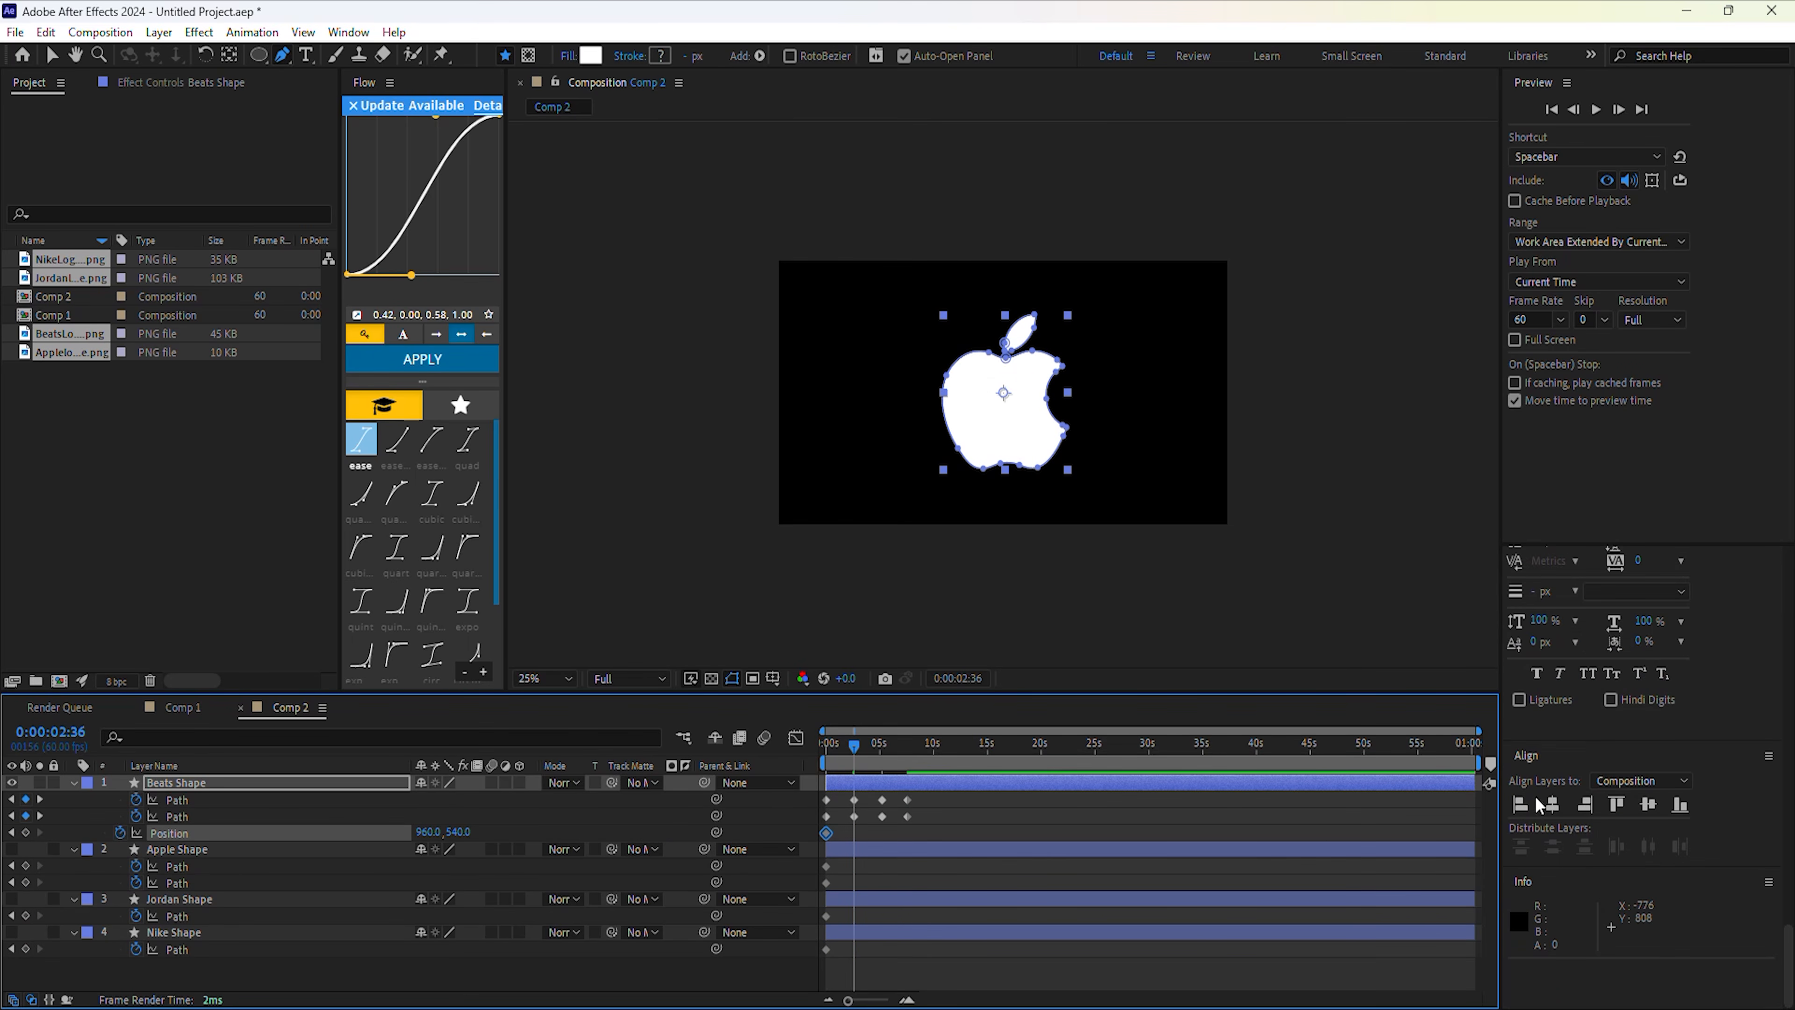
left_click(1550, 806)
left_click_drag(854, 747, 909, 747)
left_click(1550, 806)
left_click(1551, 803)
Apply Easy Ease (F9) to all of Beats Shape's keyframes and scrub back.
left_click_drag(967, 830, 794, 791)
key("F9")
left_click_drag(909, 749, 818, 753)
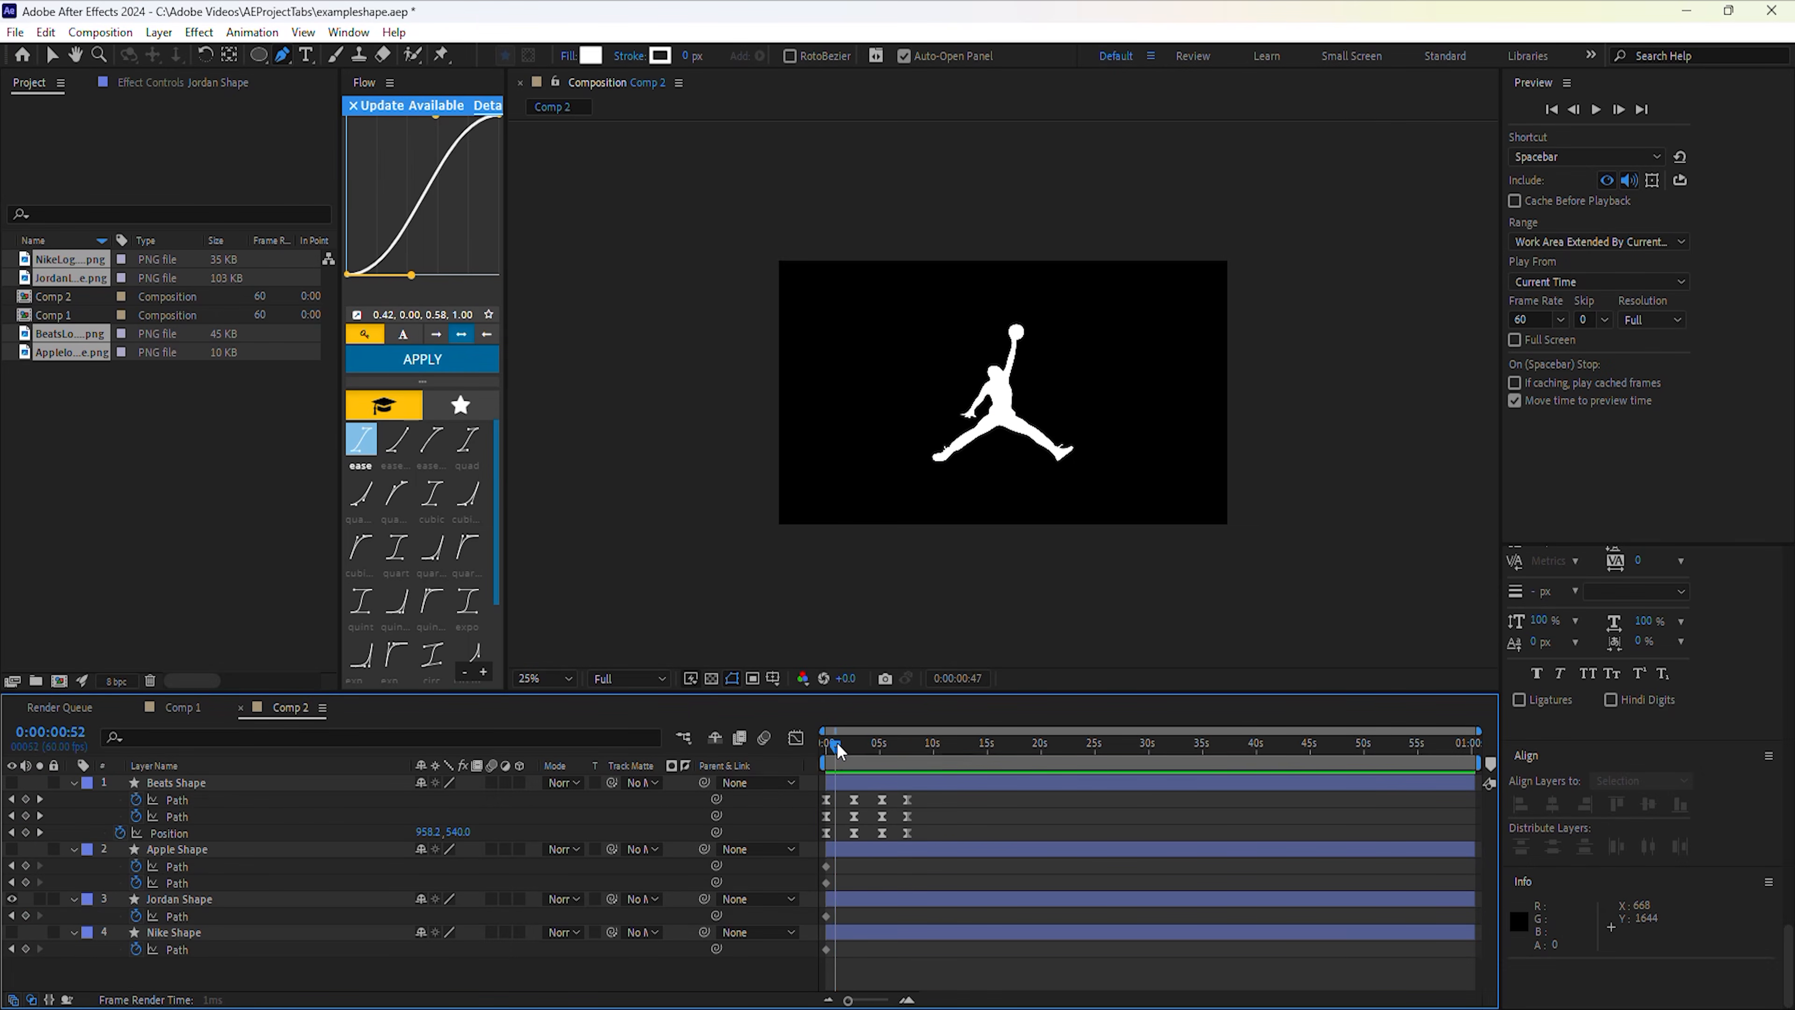
Add a second path to Jordan Shape and paste a path keyframe into it at the start.
left_click(75, 899)
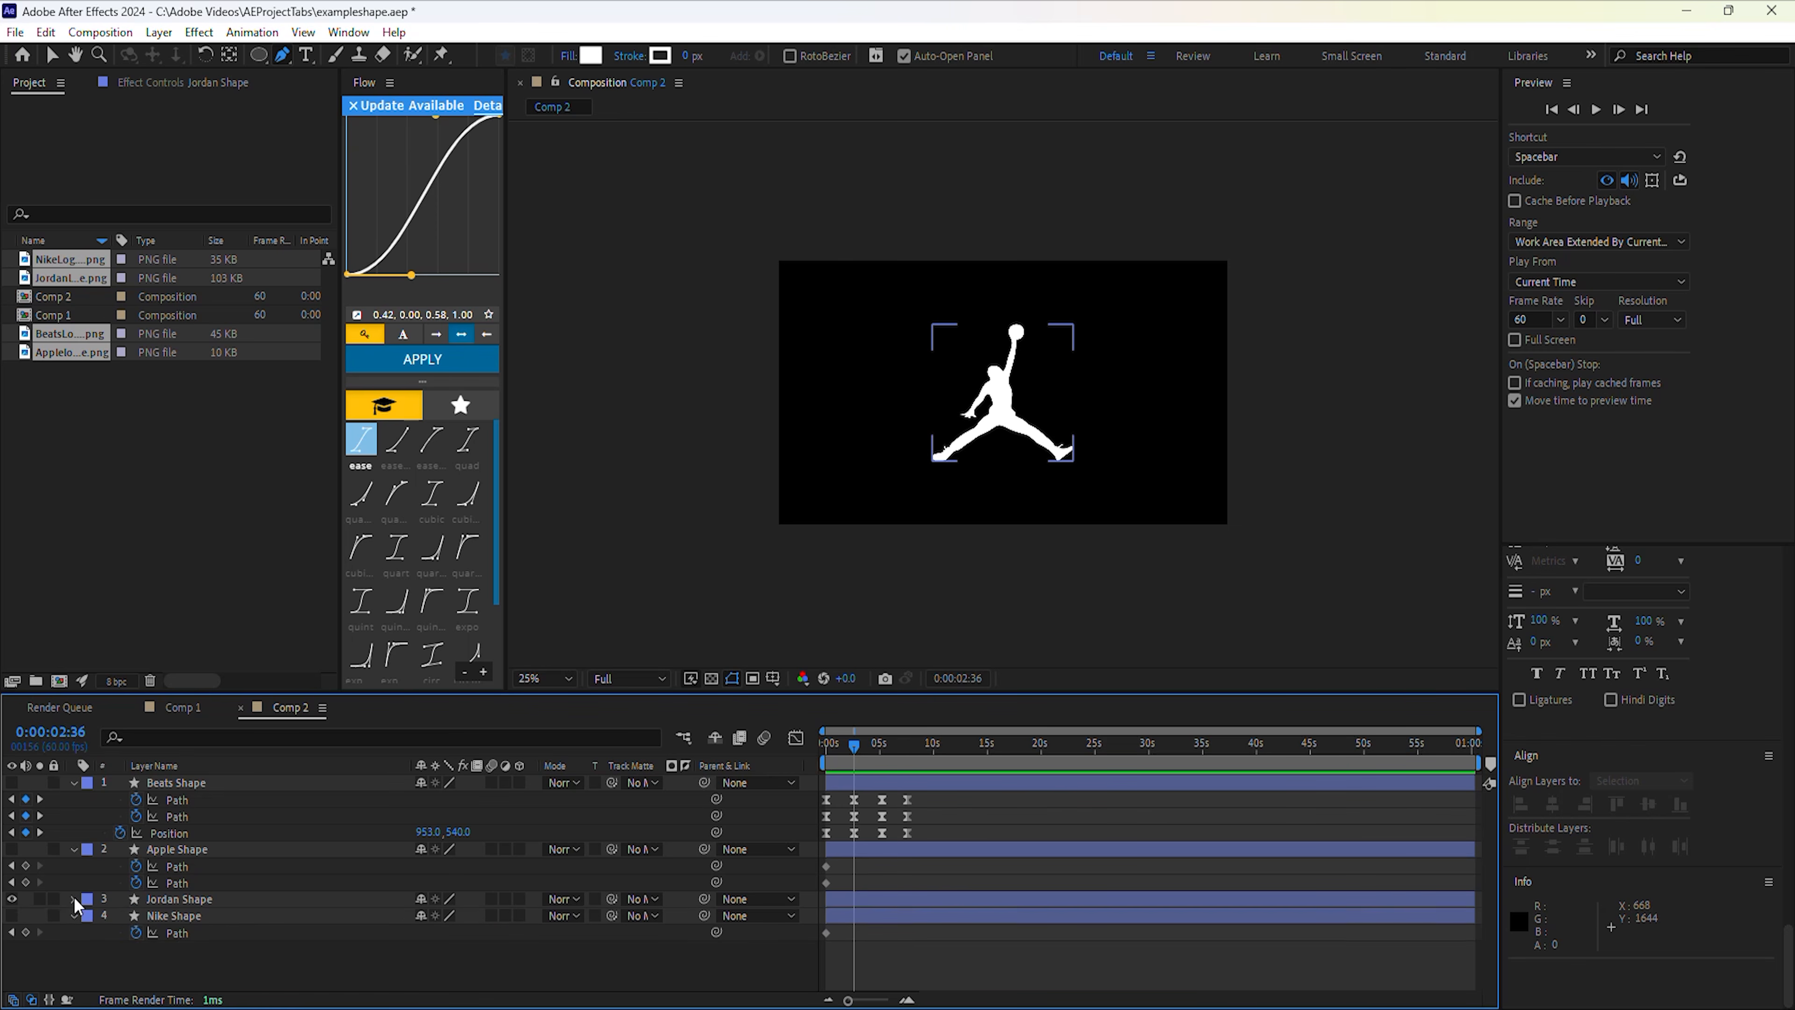
left_click(74, 899)
left_click(532, 885)
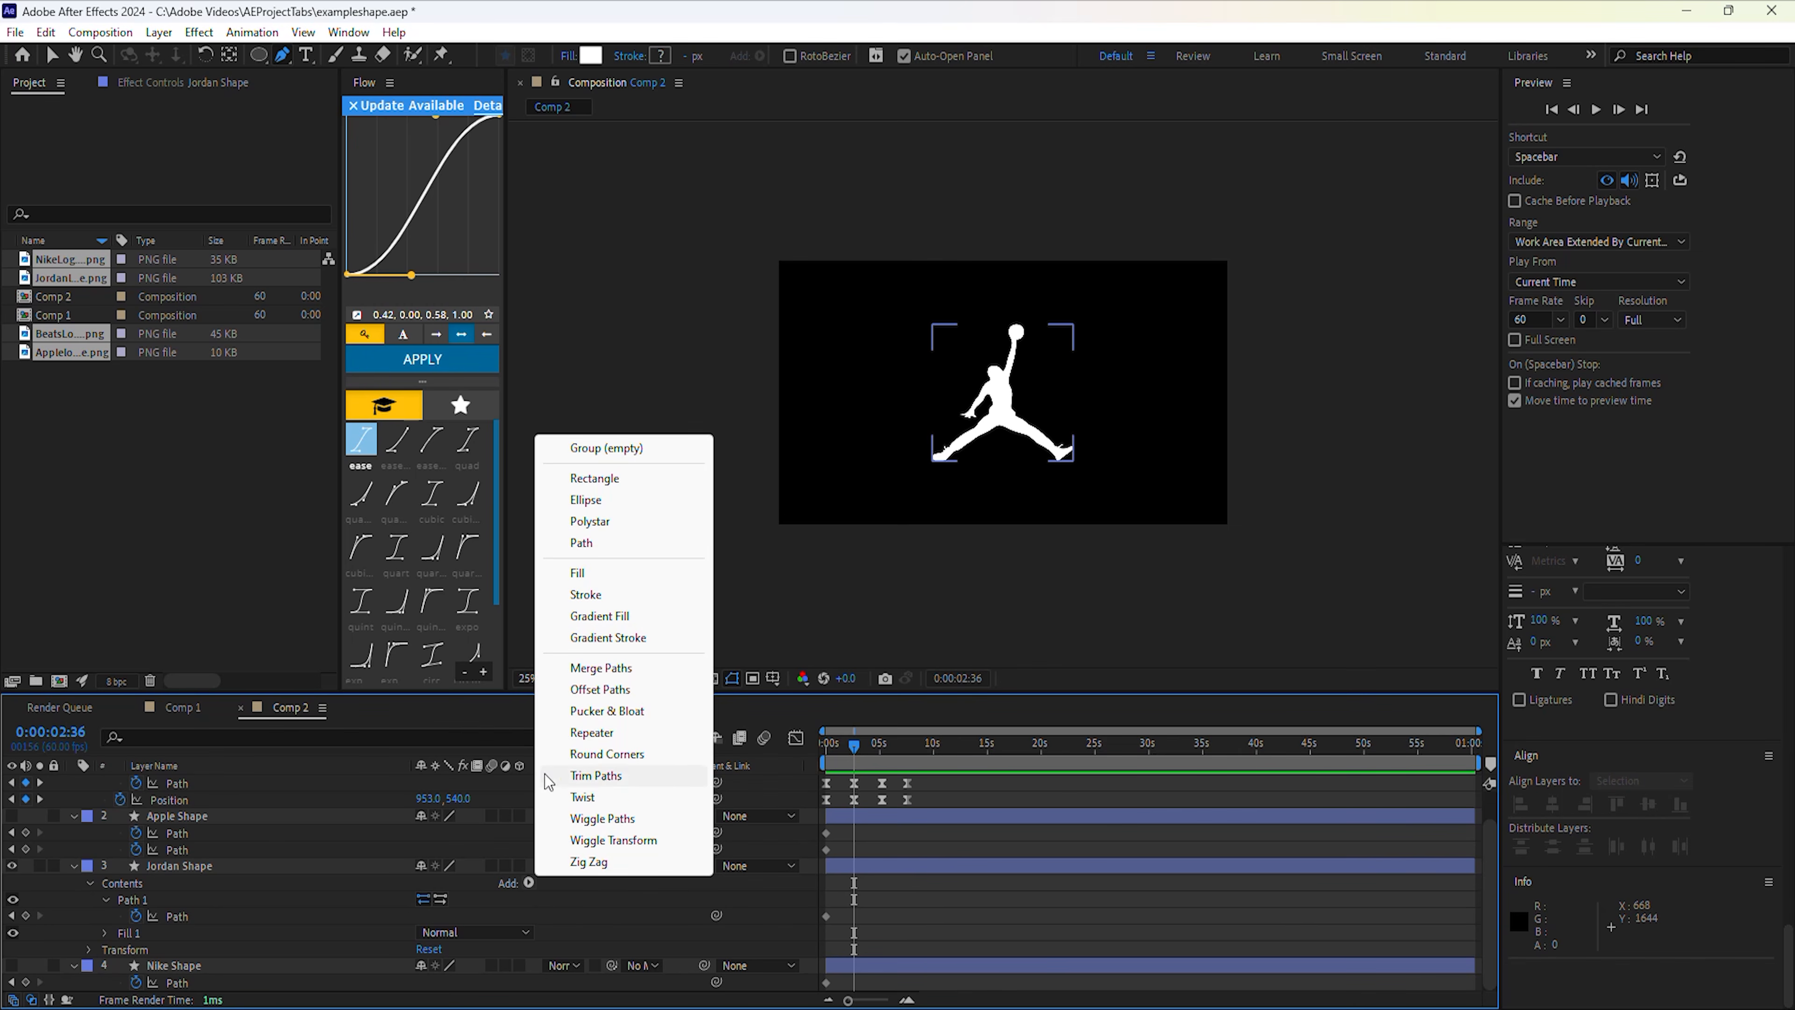
left_click(587, 546)
left_click(107, 931)
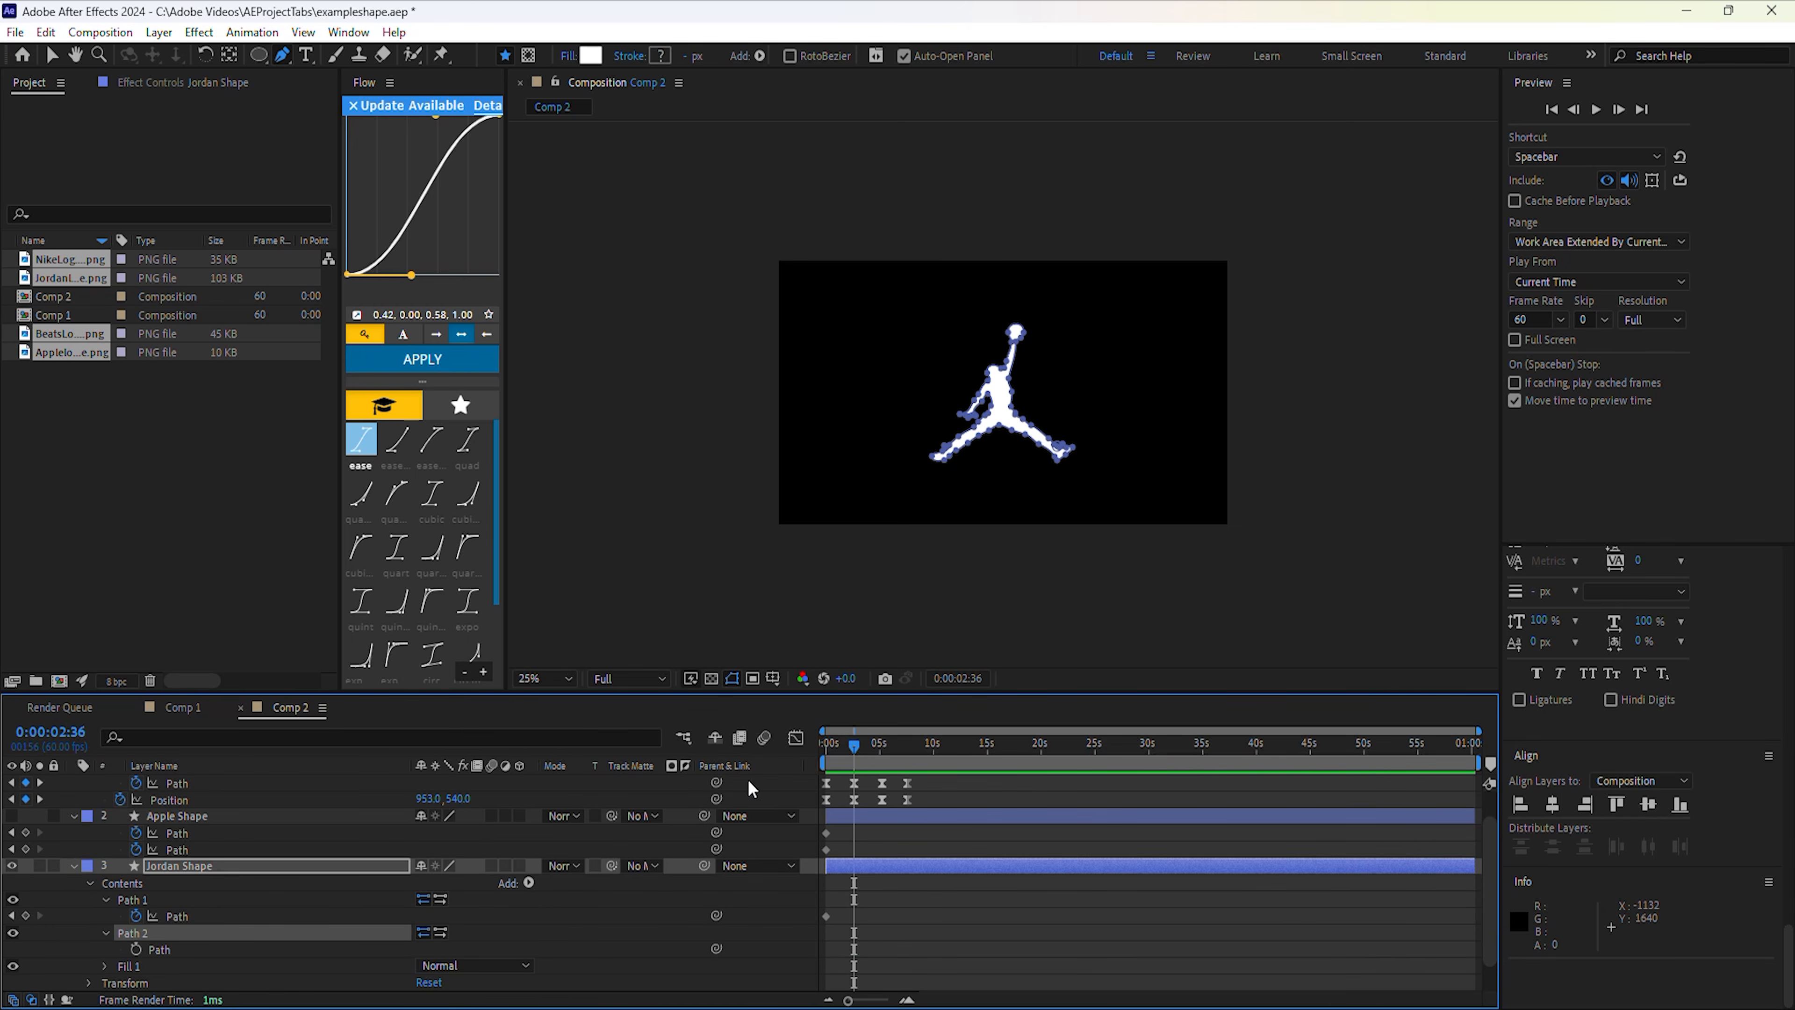
left_click_drag(846, 748, 809, 771)
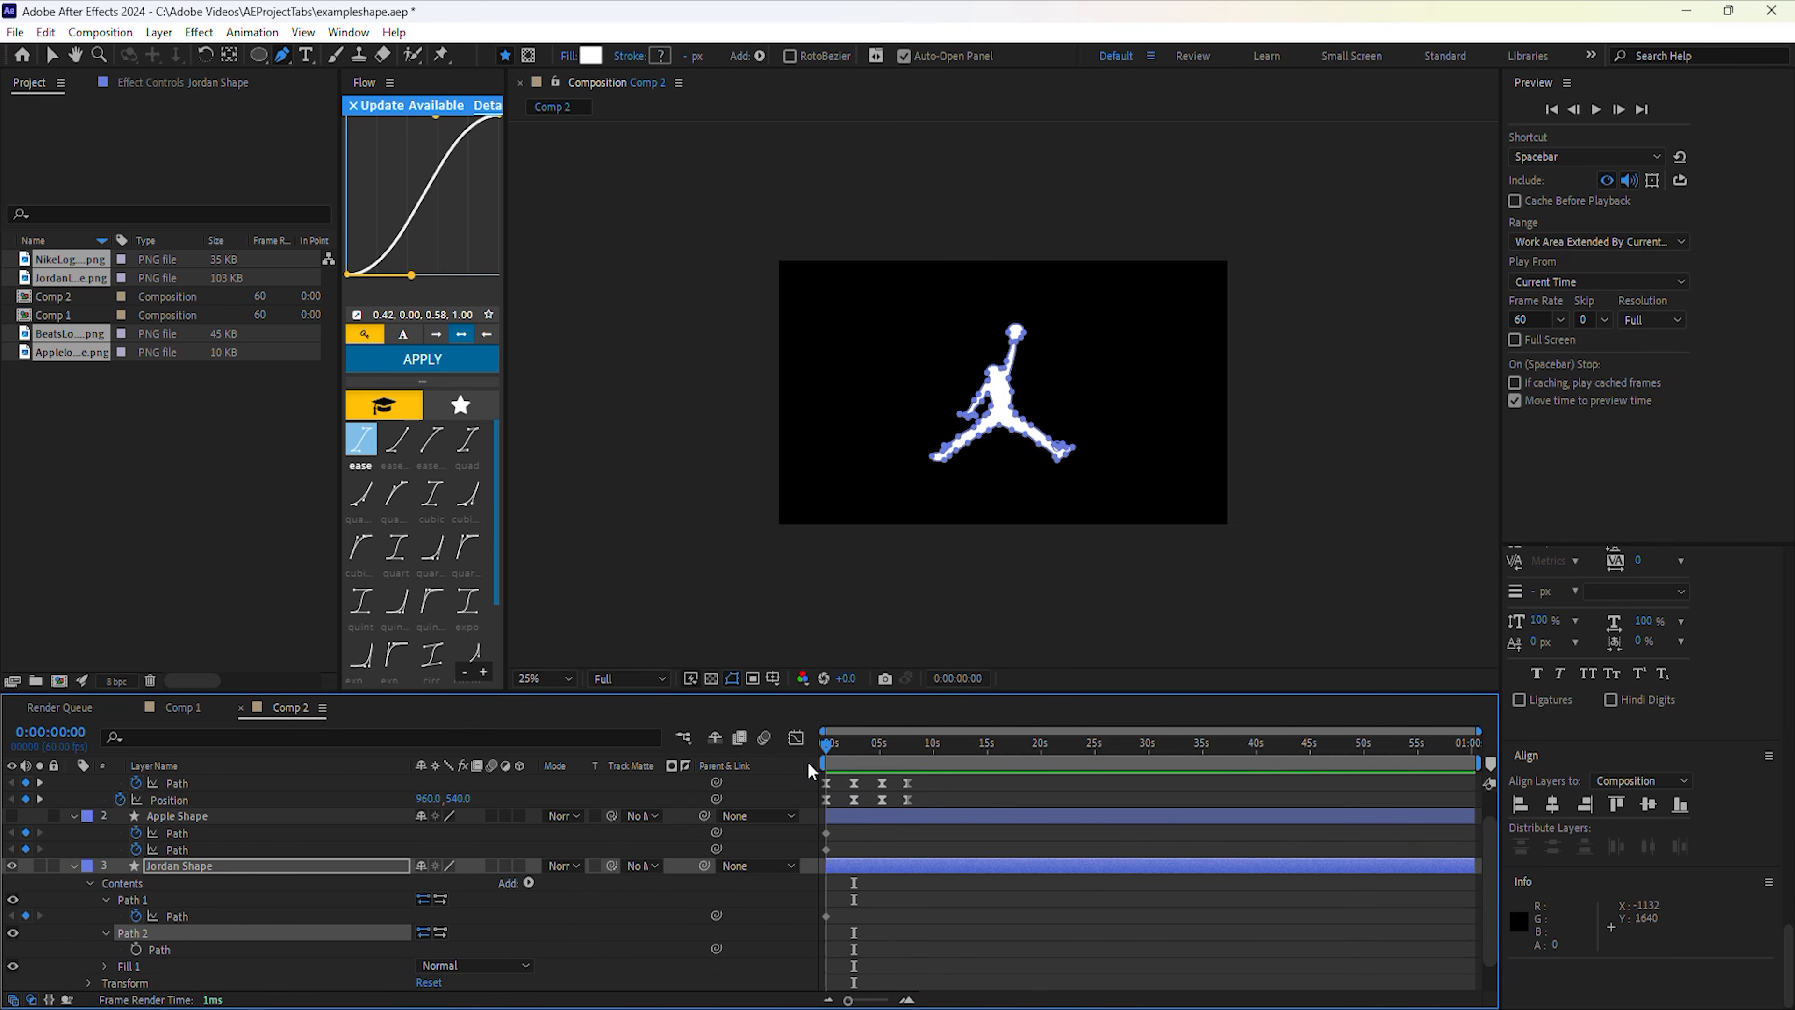
left_click(139, 950)
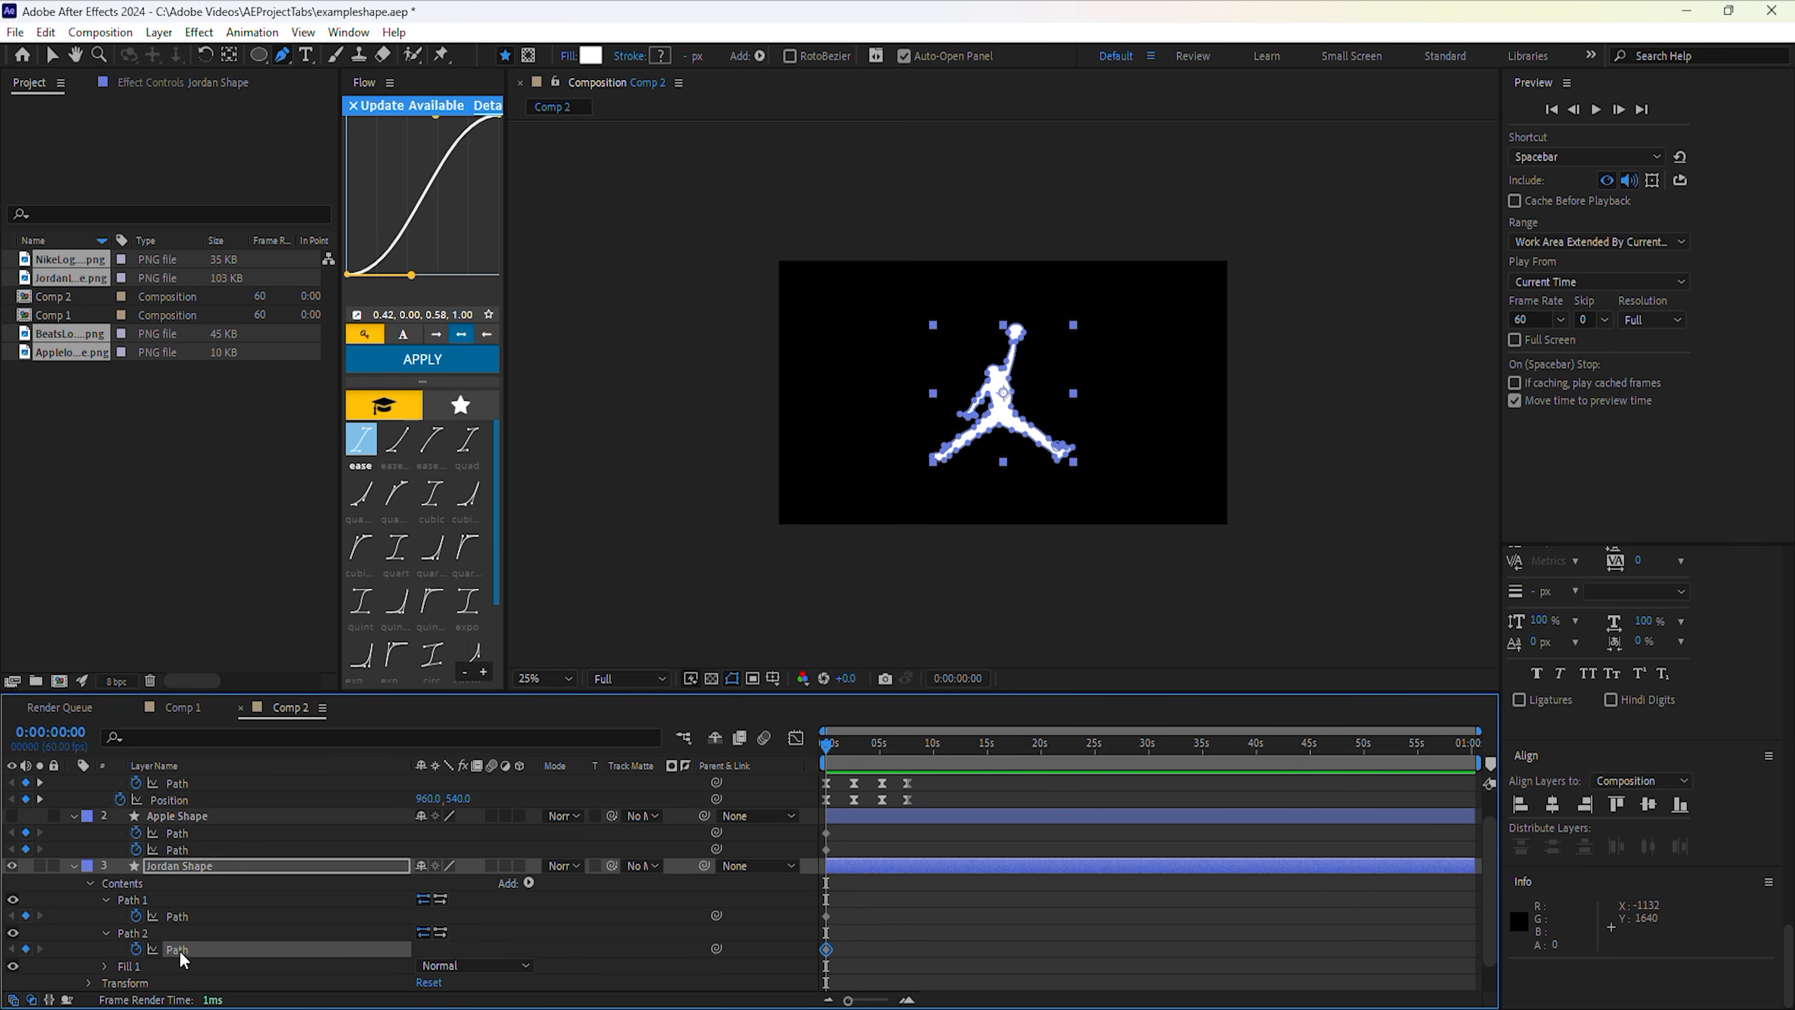
key("ctrl+v")
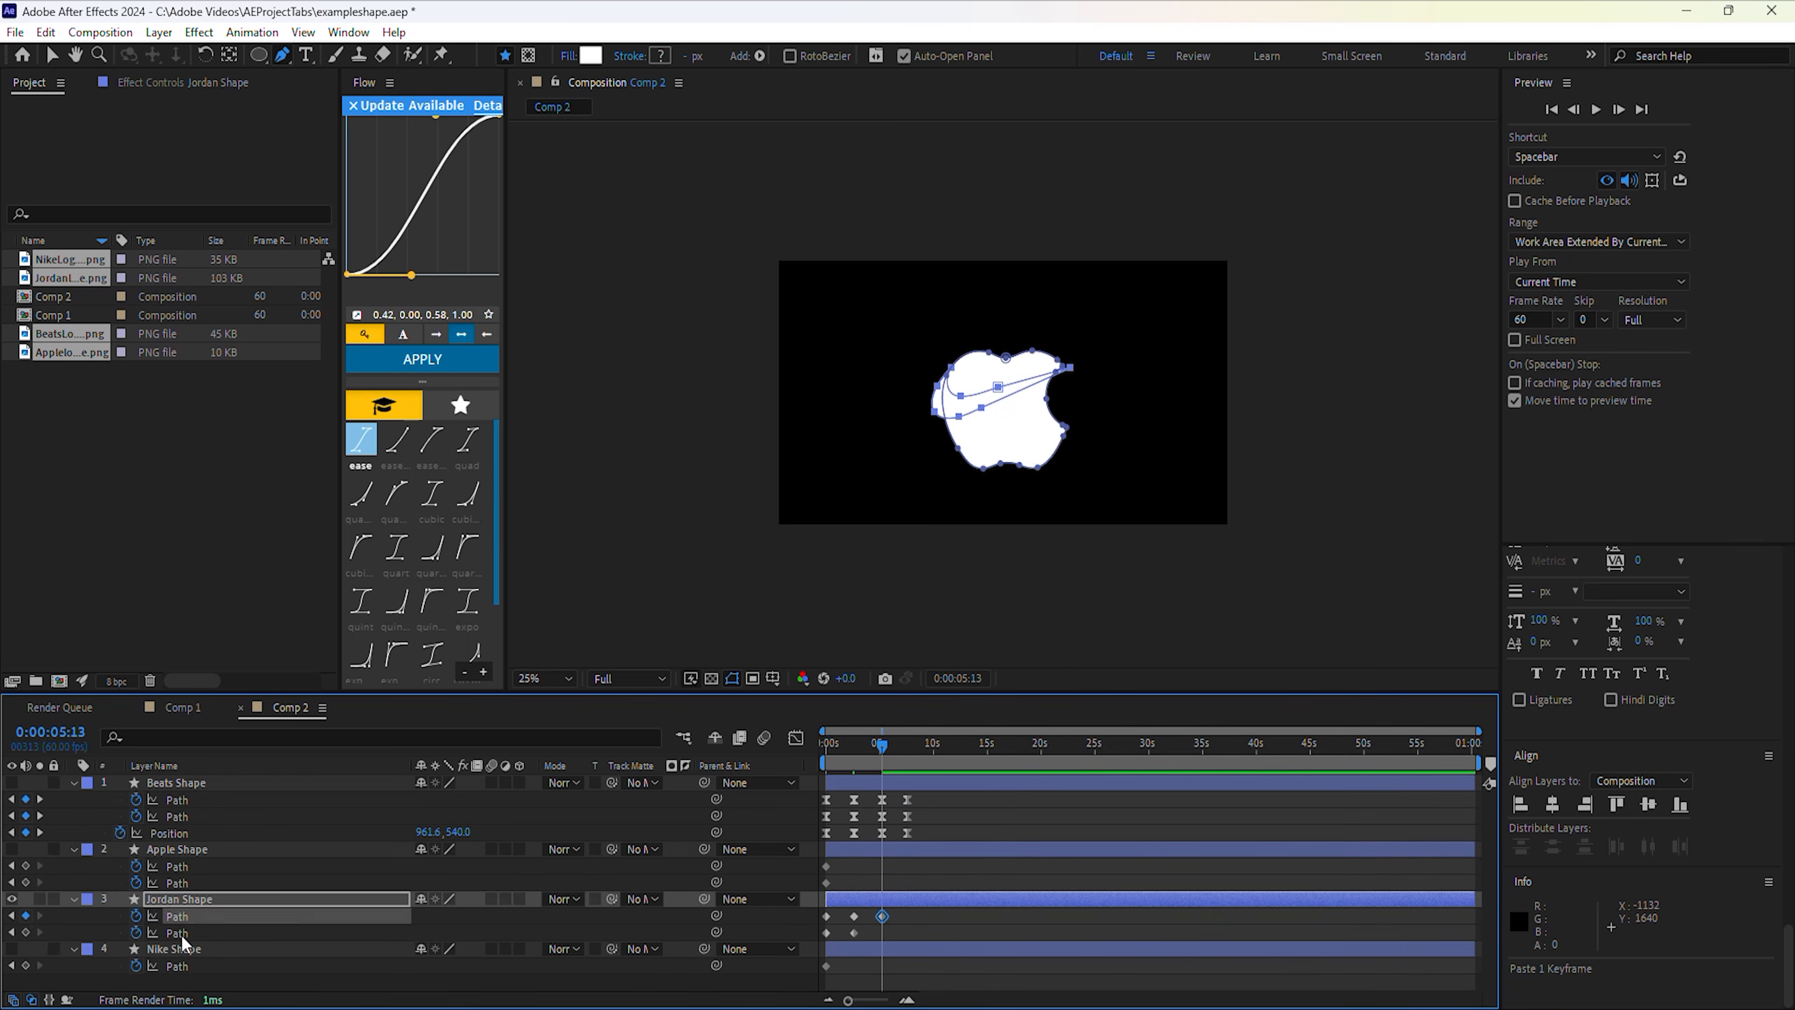
Paste Beats Shape's morph keyframes onto Jordan Shape, reveal its position, and play back.
left_click(182, 801)
left_click(286, 935)
key("ctrl+v")
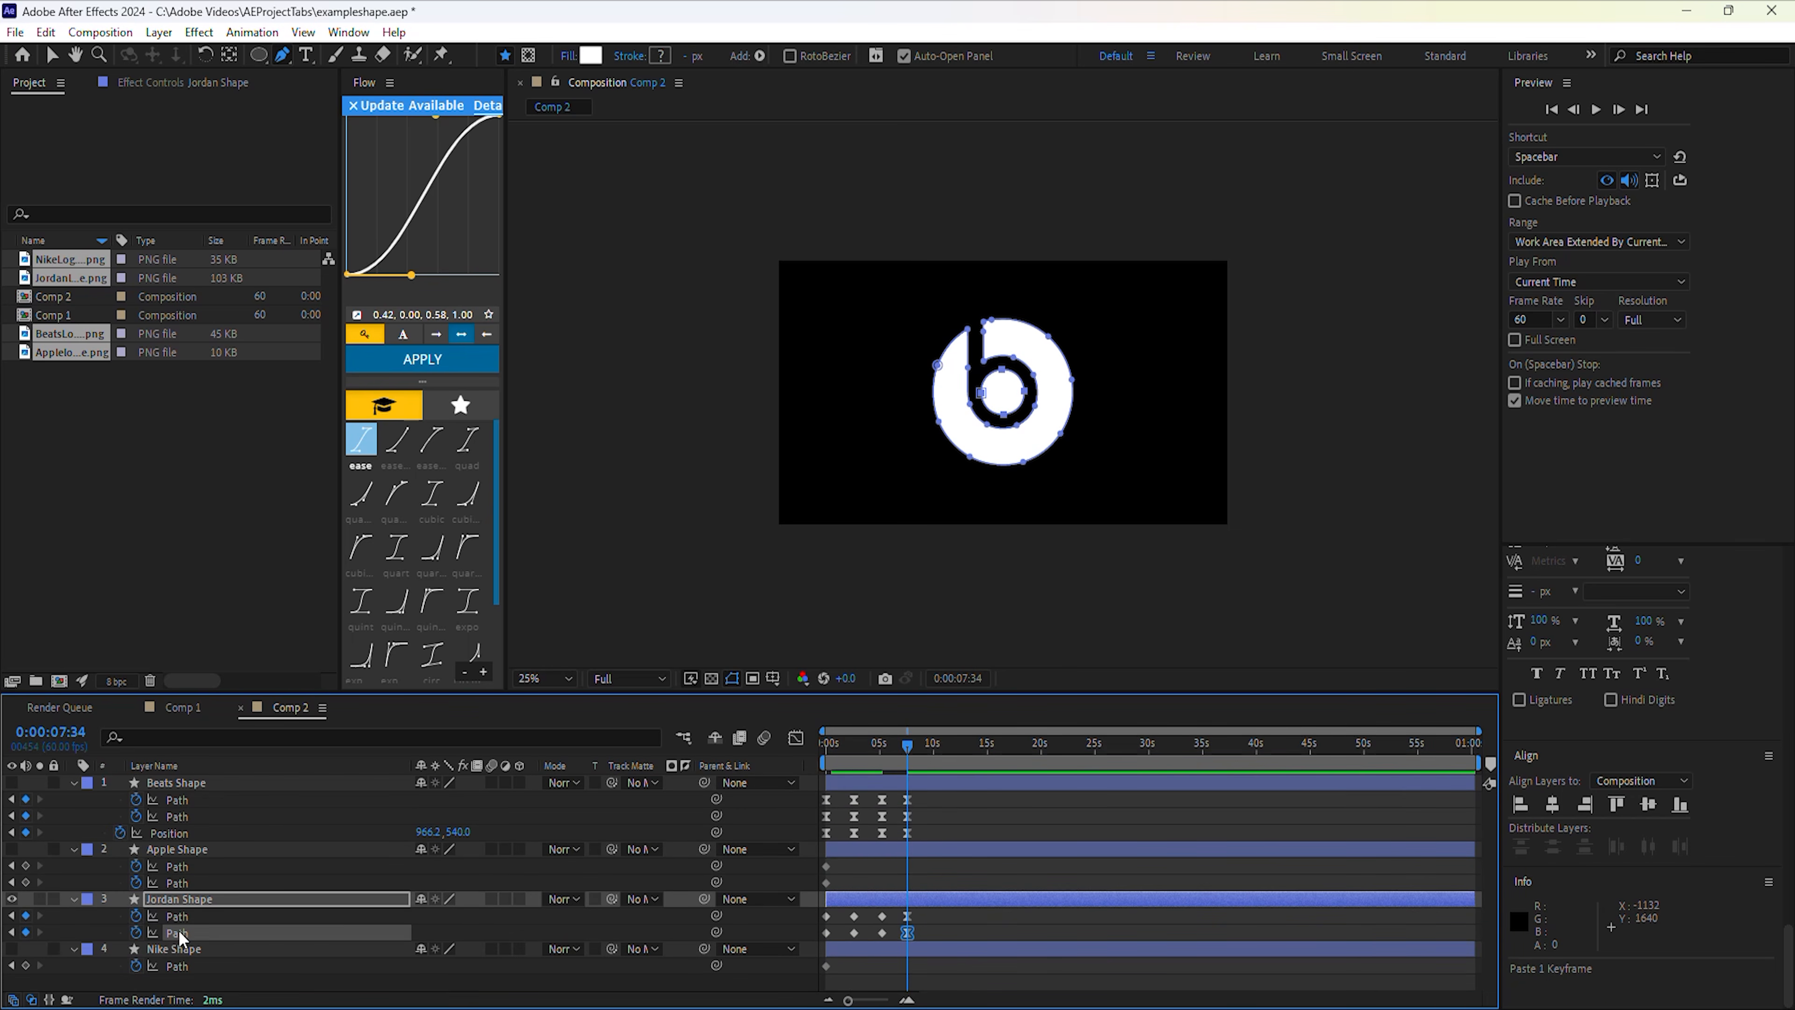
key("shift+p")
left_click_drag(908, 750, 854, 760)
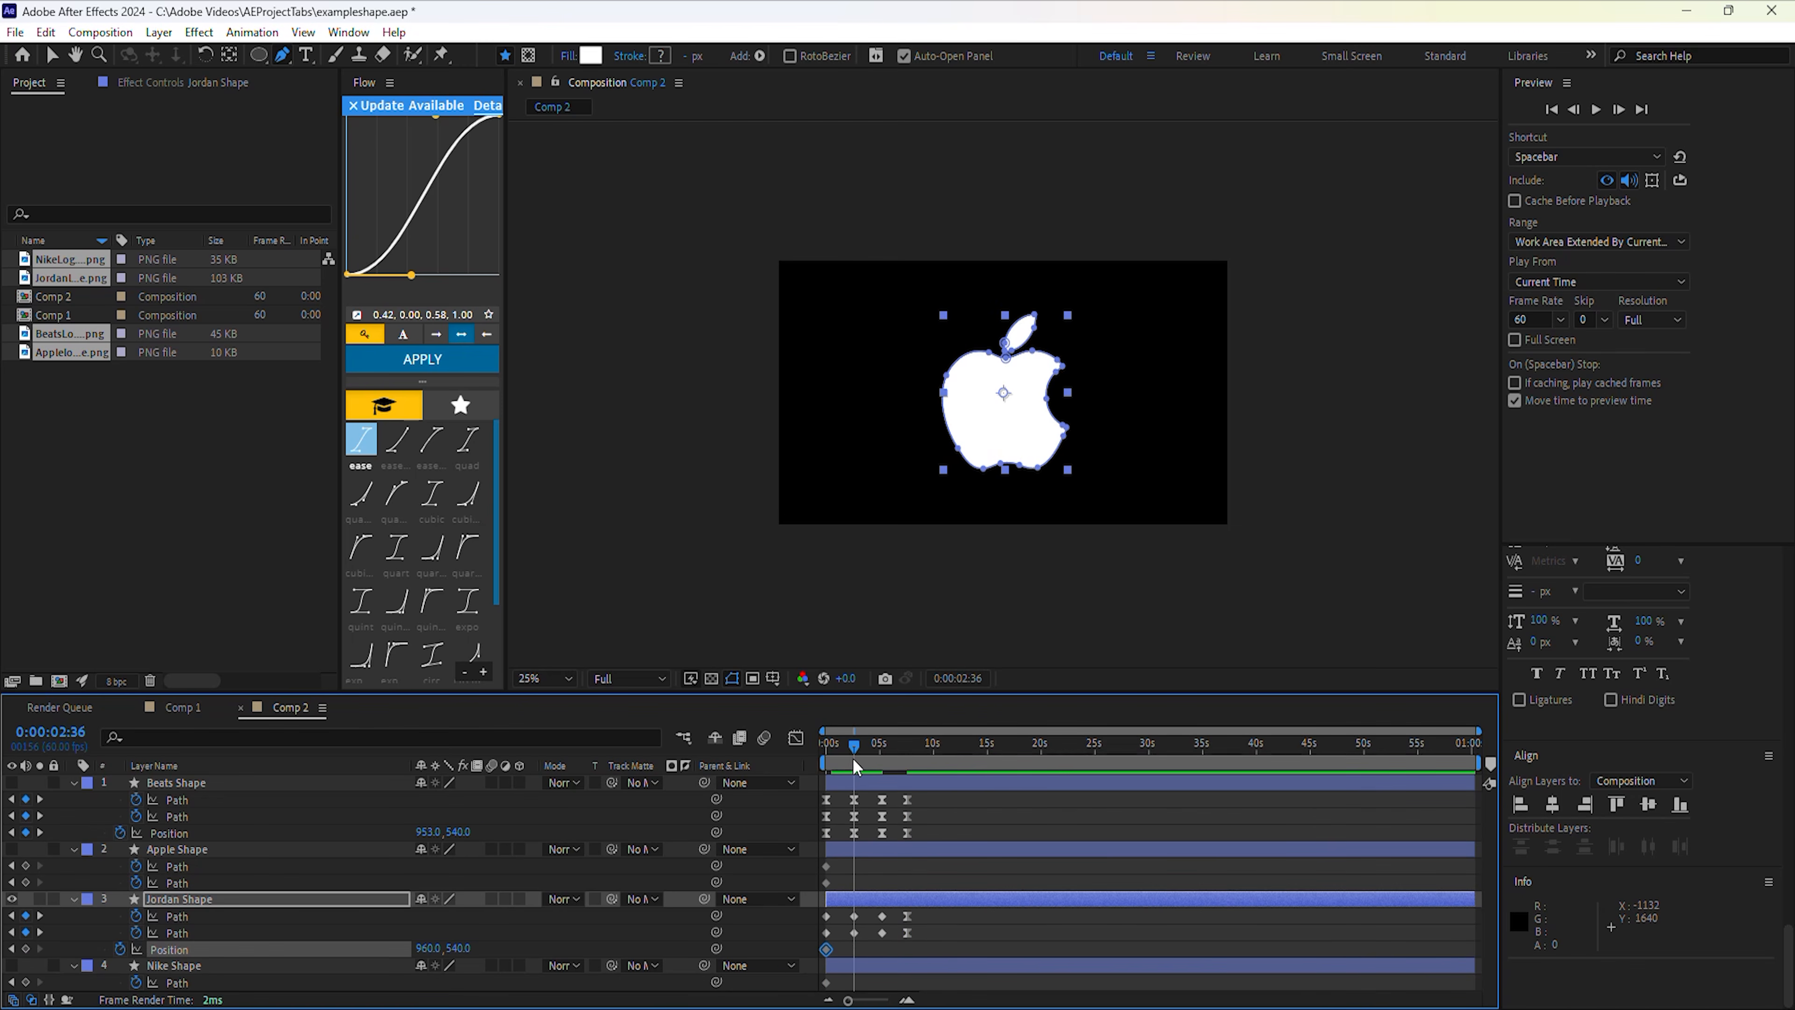
left_click_drag(853, 751, 870, 751)
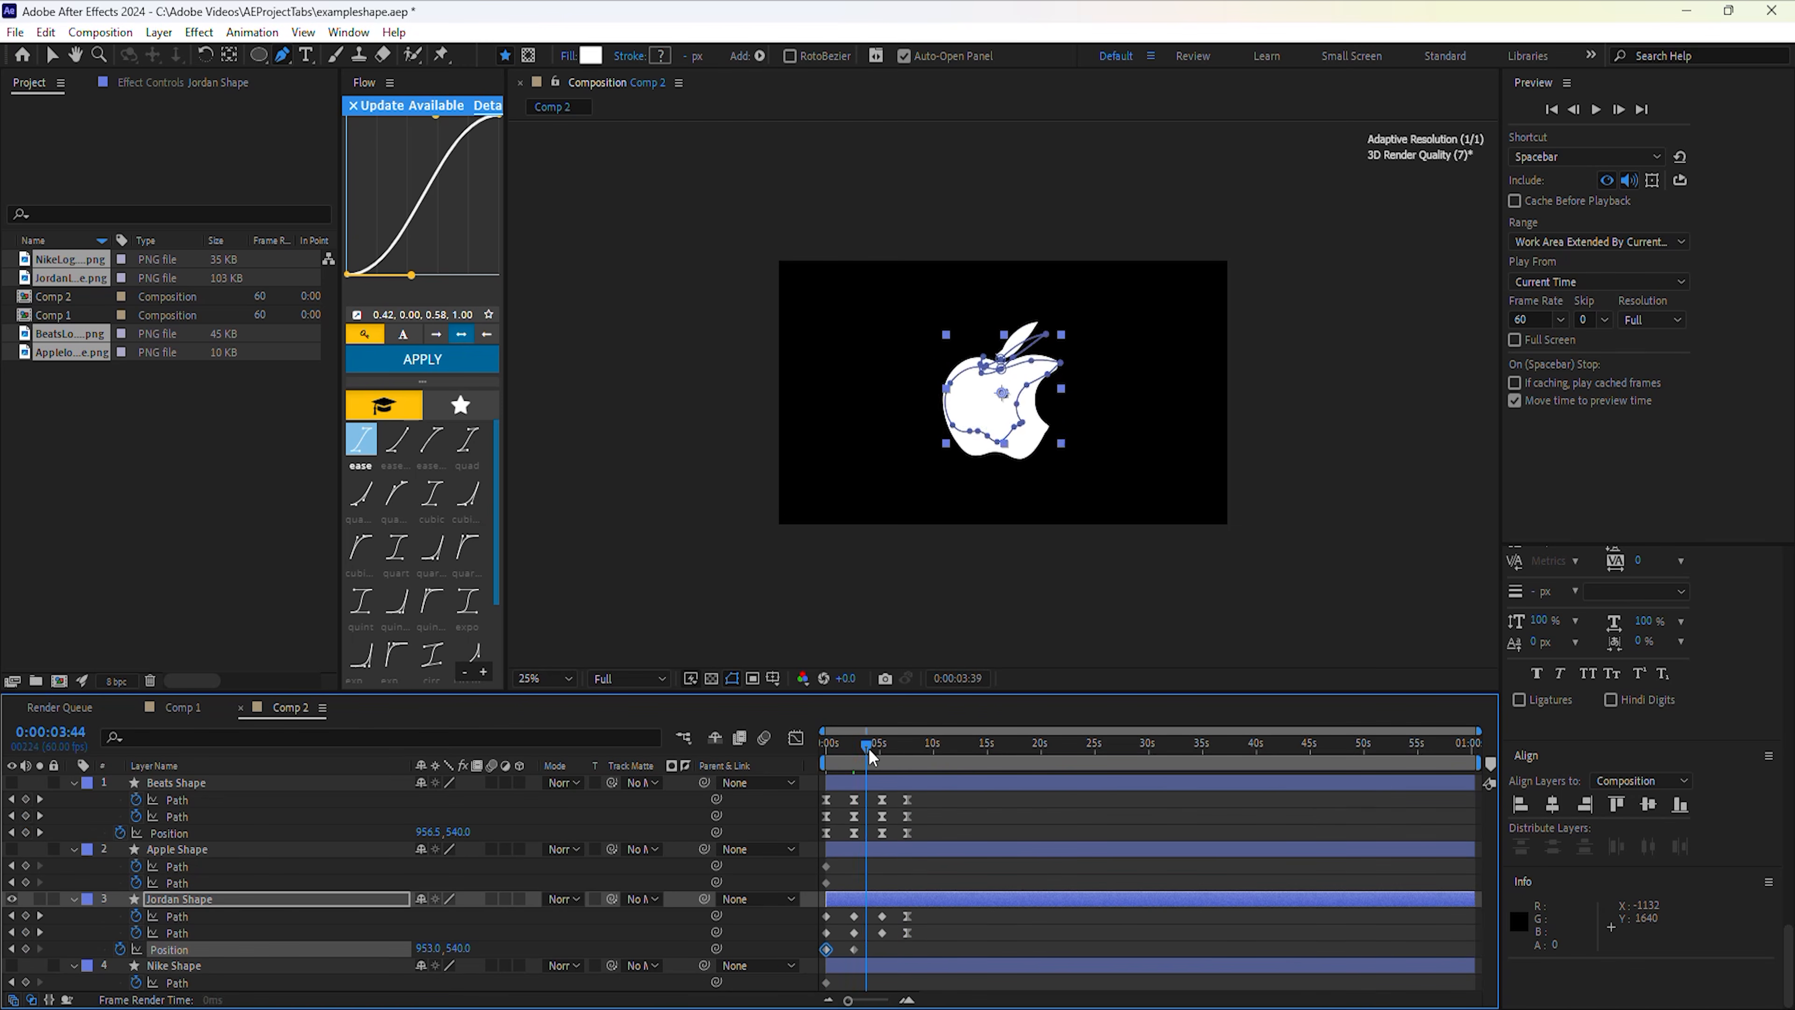
key("space")
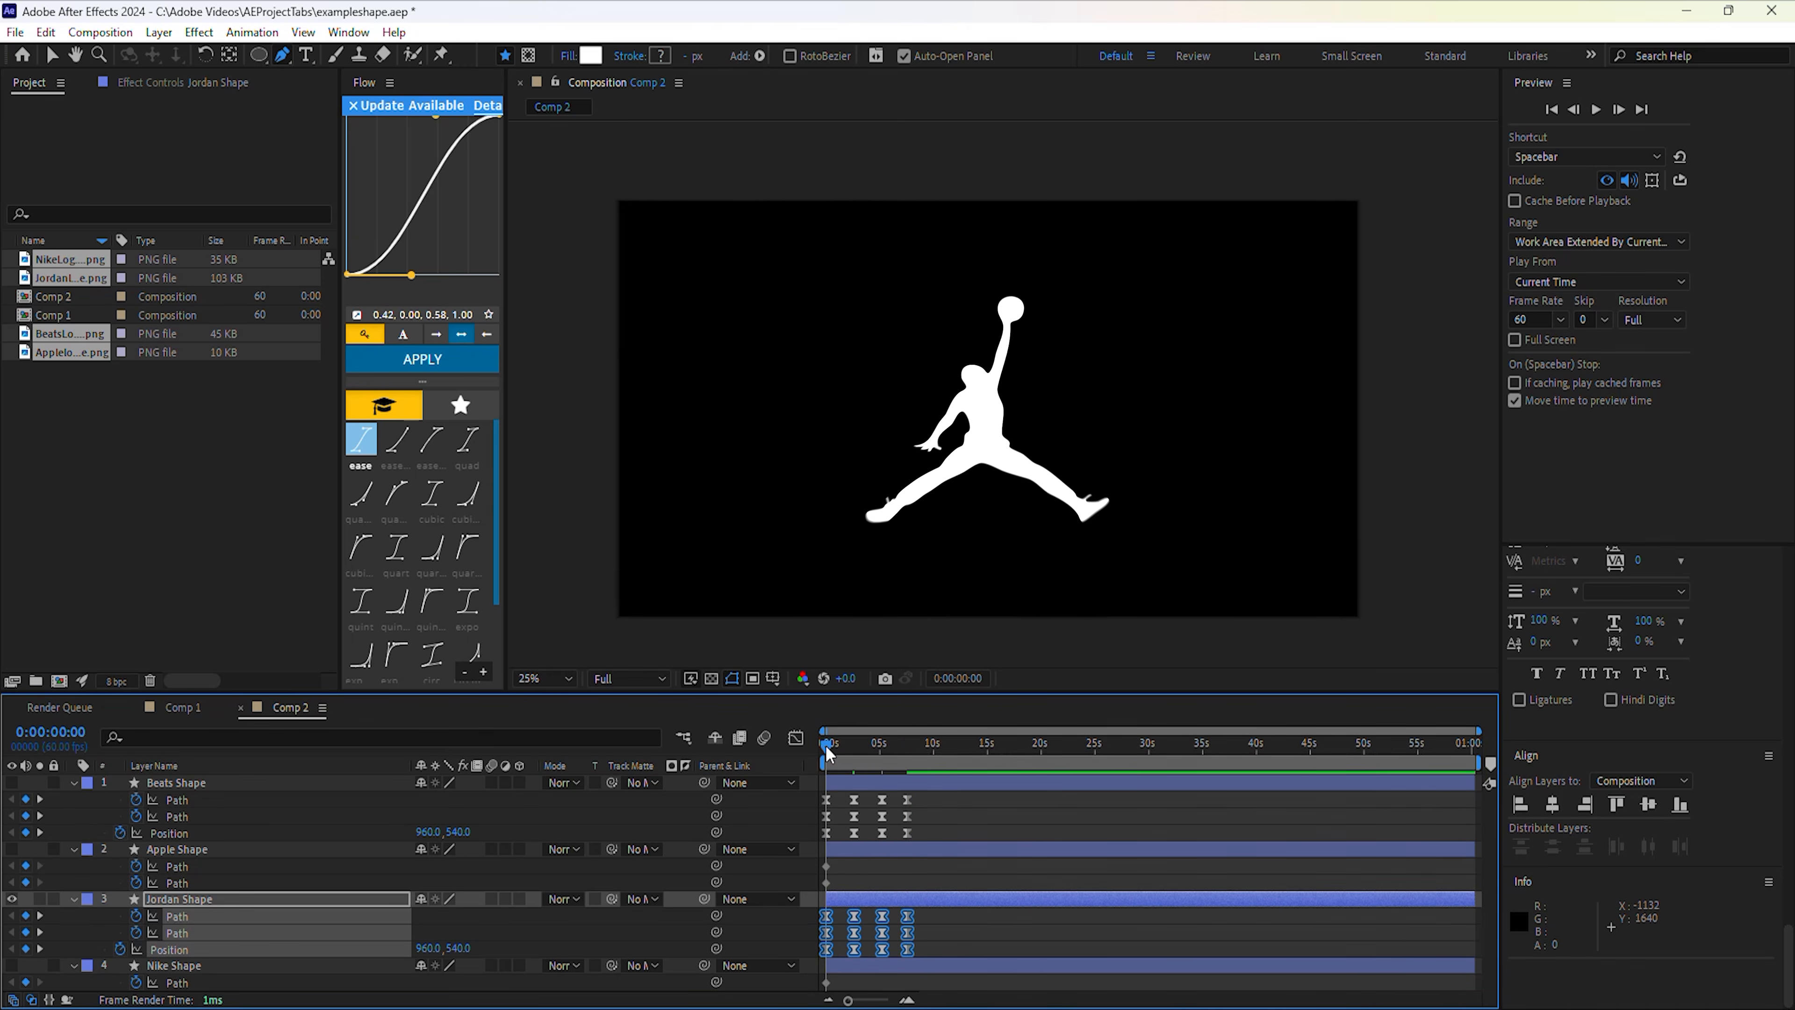
key("space")
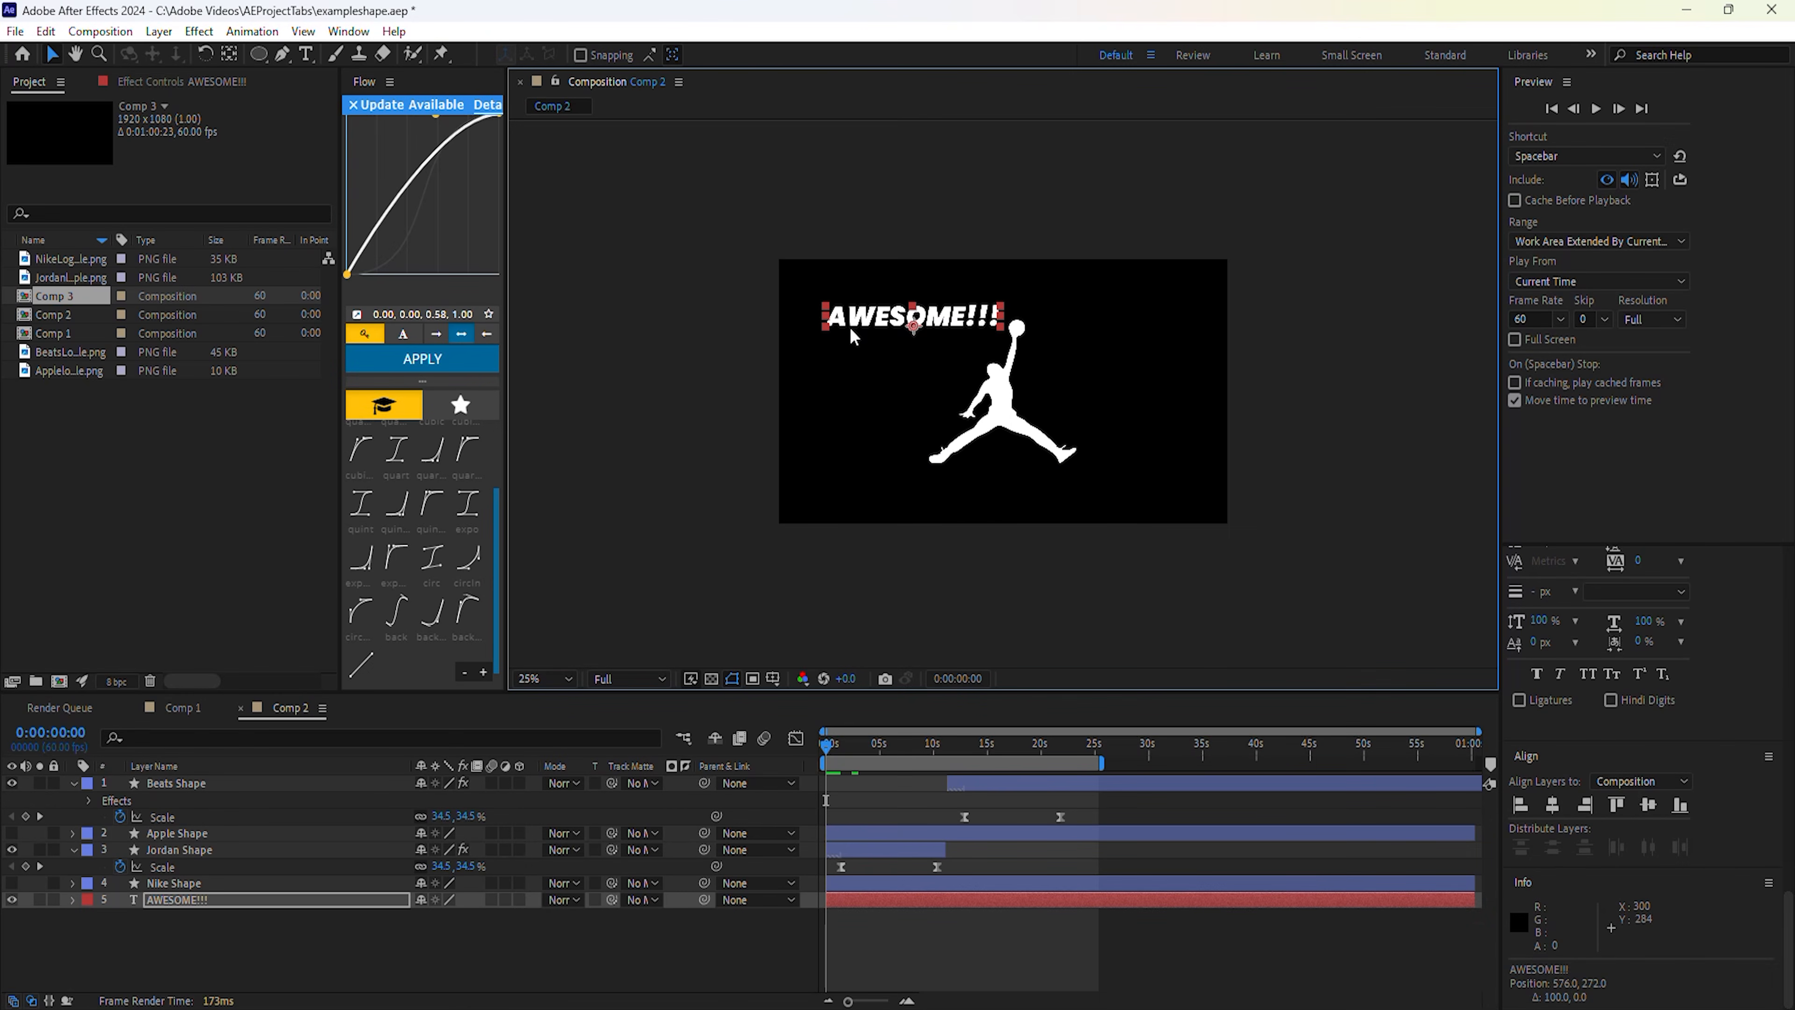
Select the AWESOME!!! text layer and create a new composition from the Project panel.
left_click(275, 899)
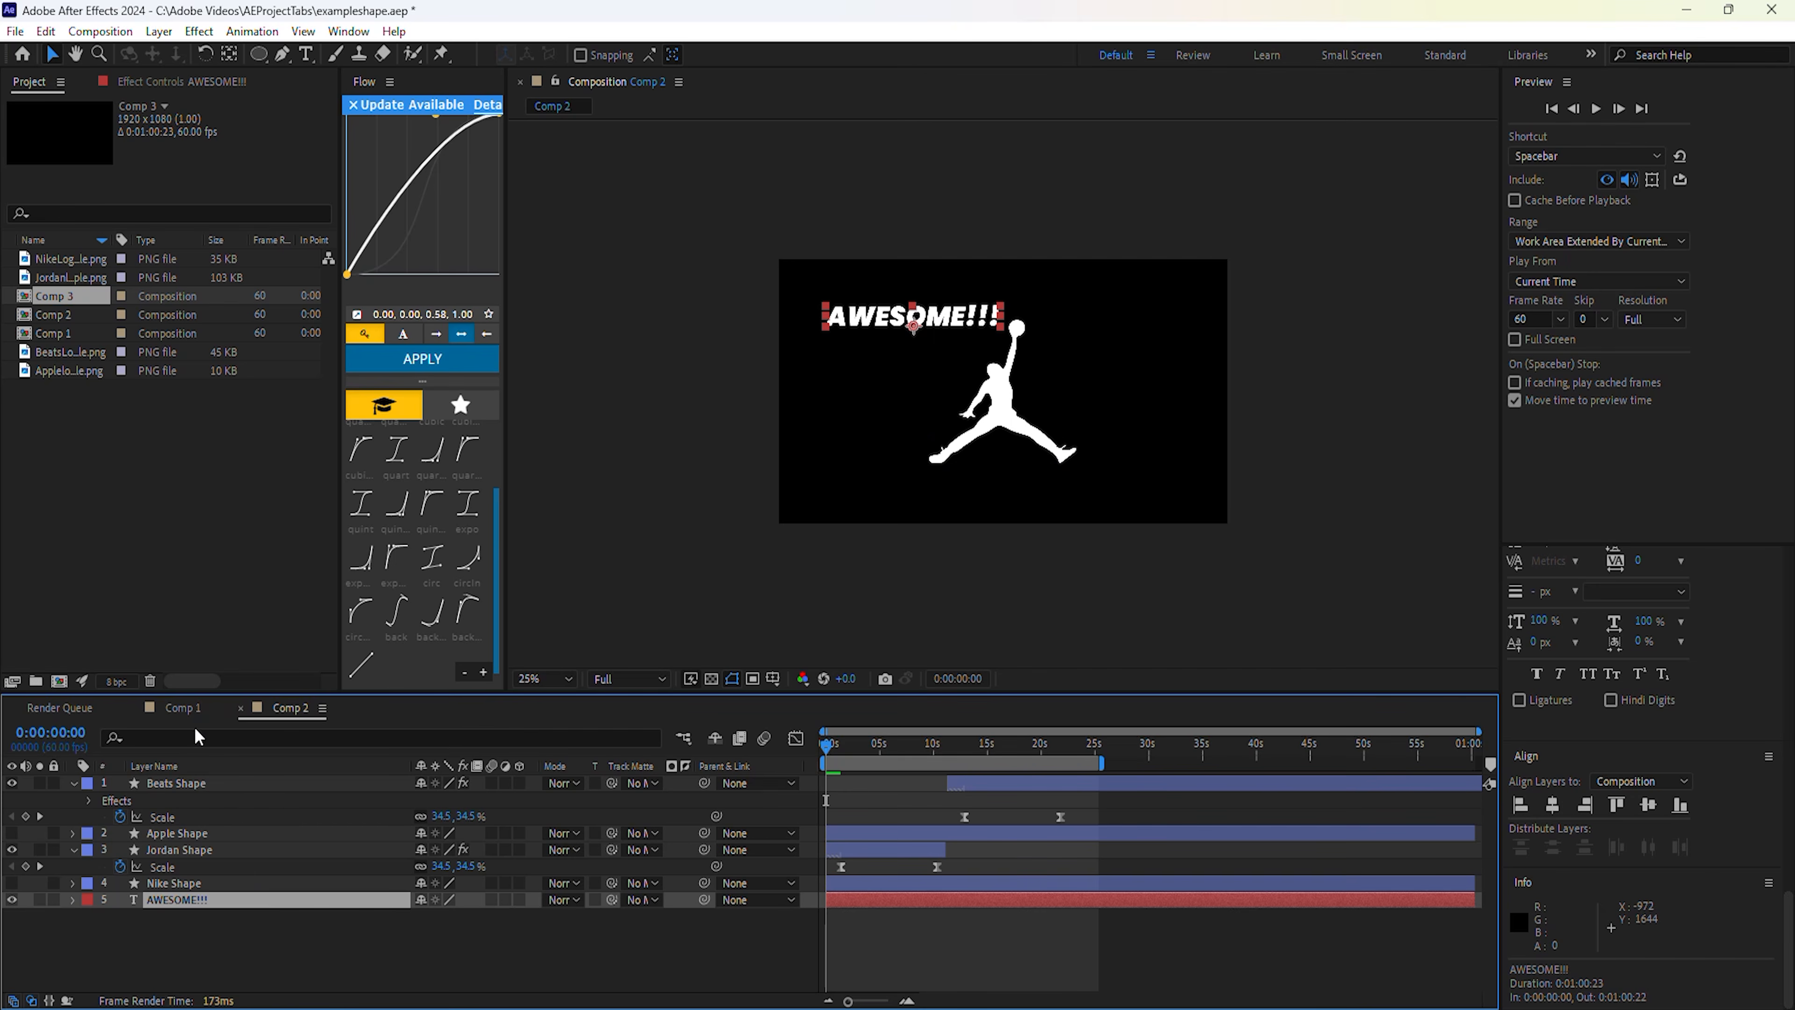
left_click(61, 682)
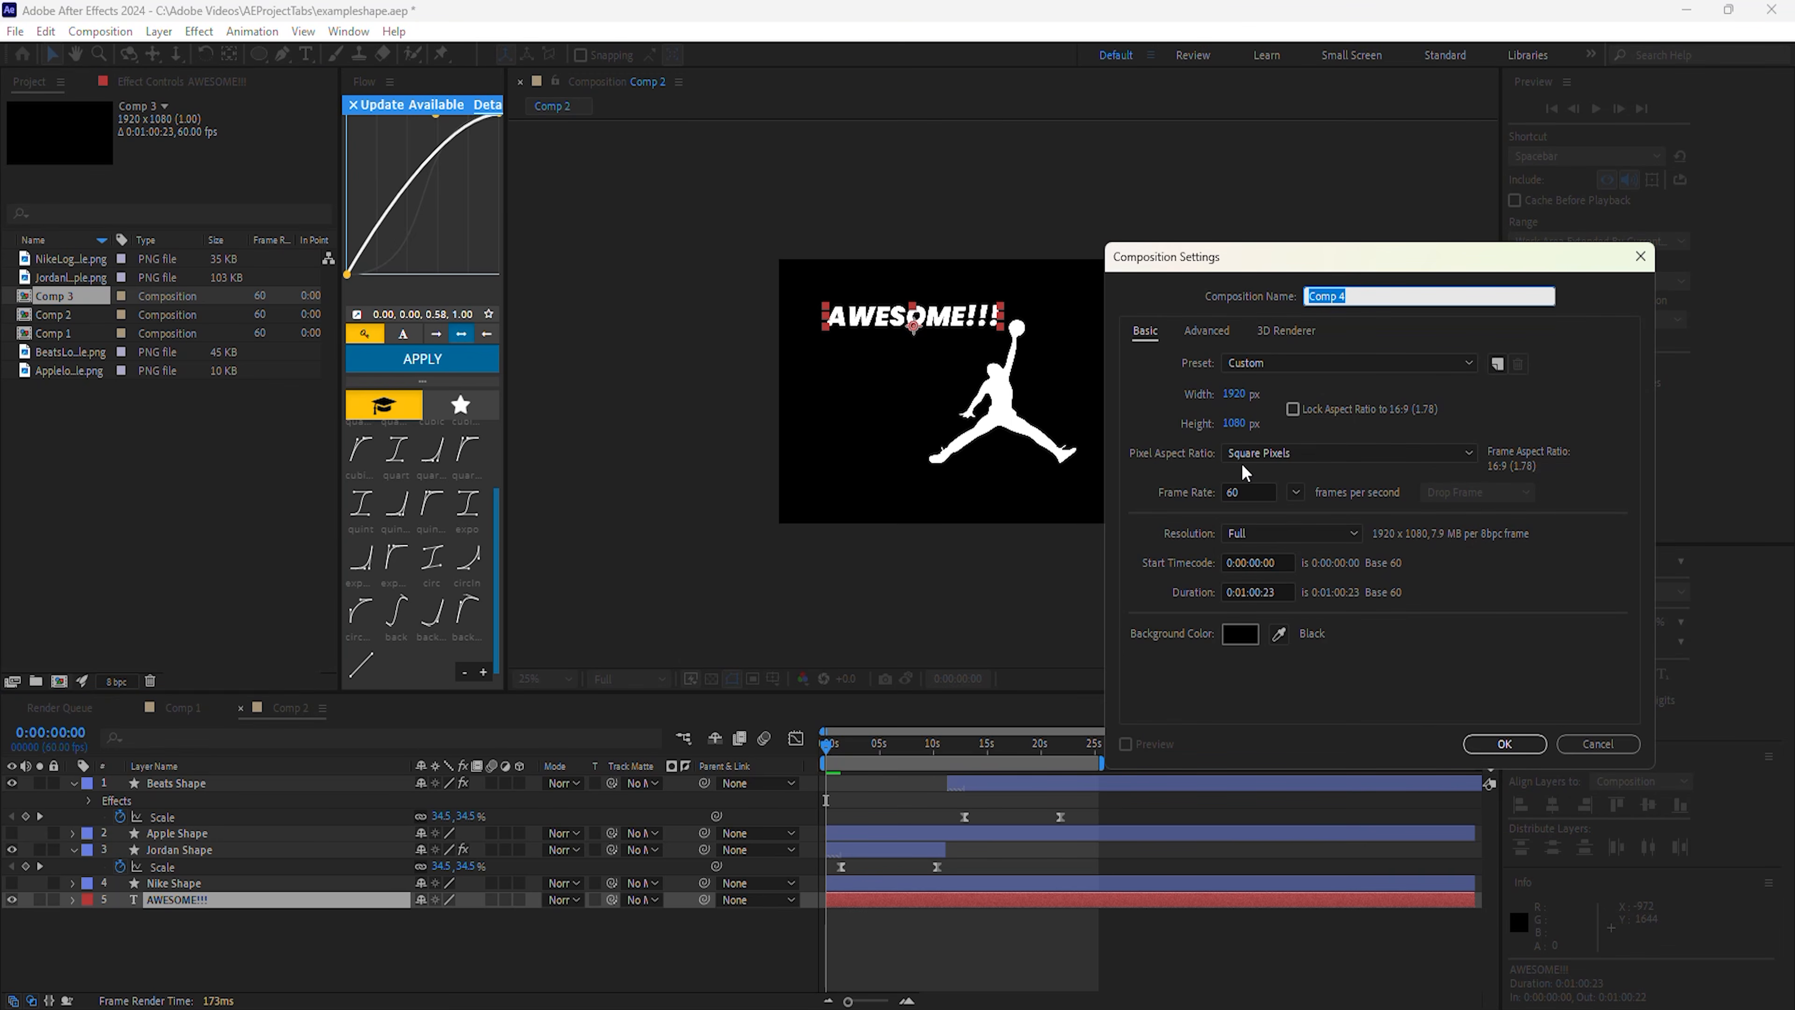
Add a THANK text layer to Comp 4, then duplicate it and change the copy to YOU.
left_click(1499, 743)
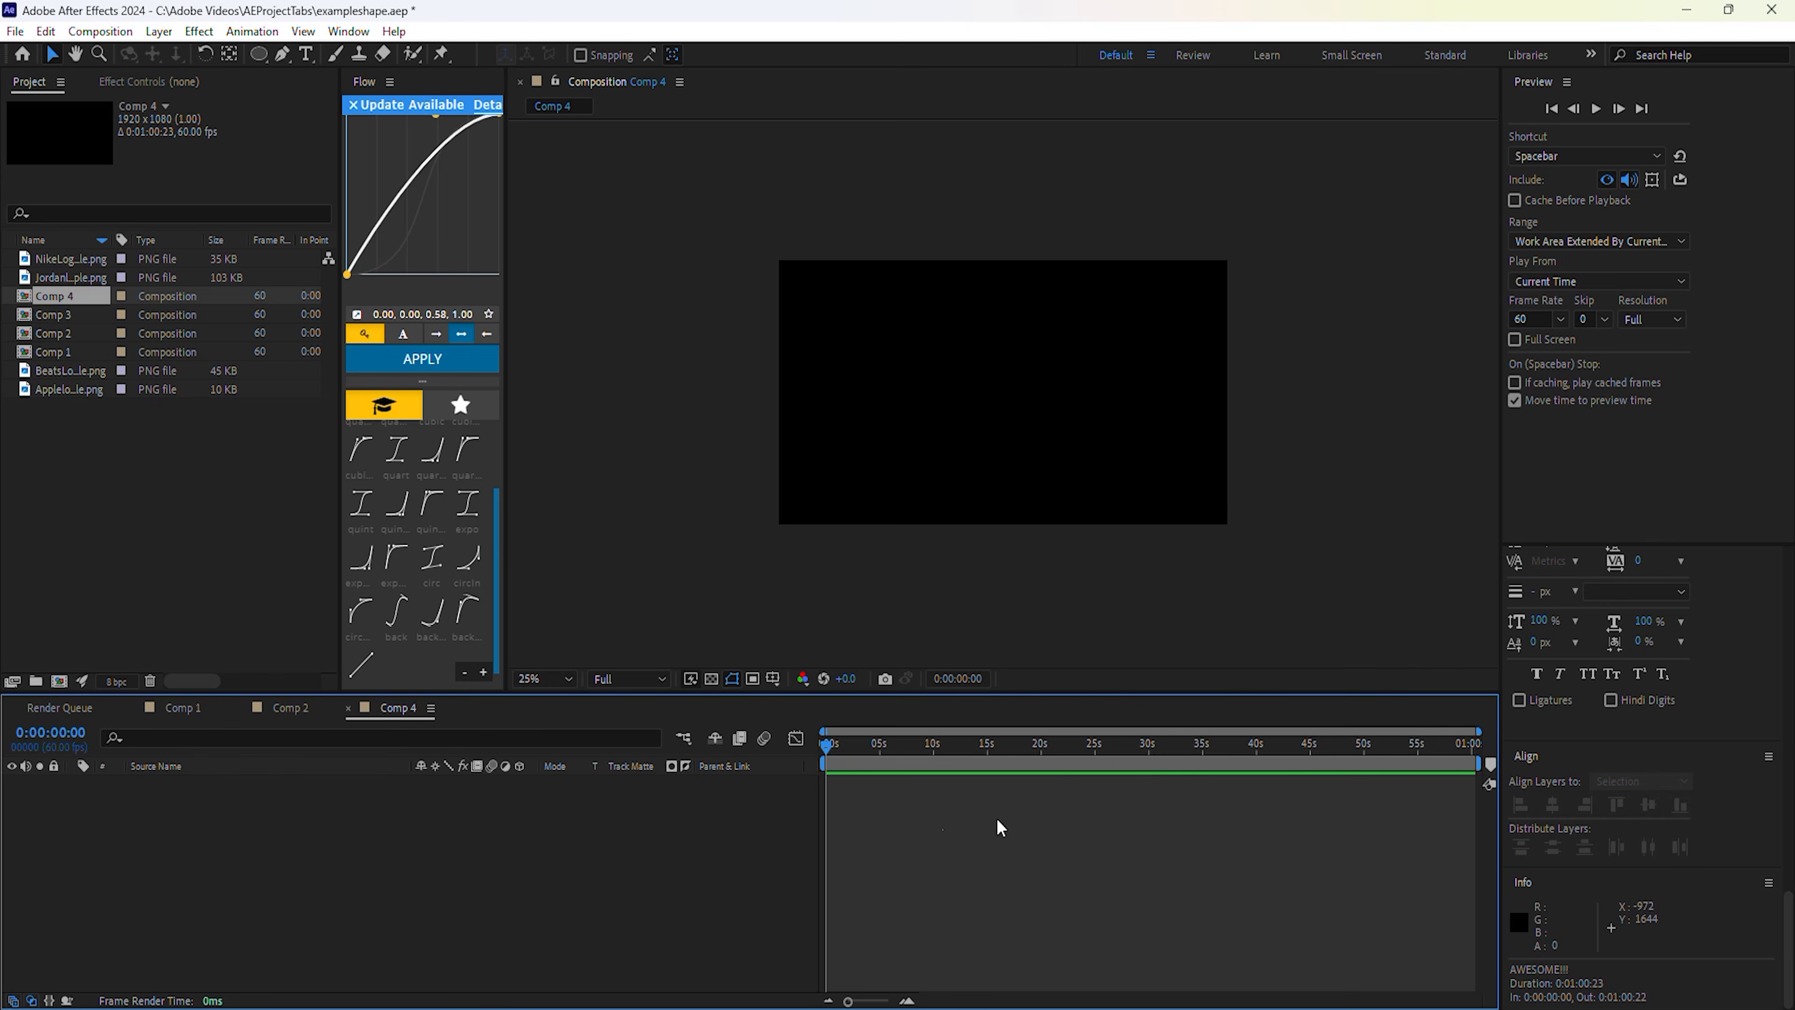
right_click(438, 827)
mouse_move(453, 575)
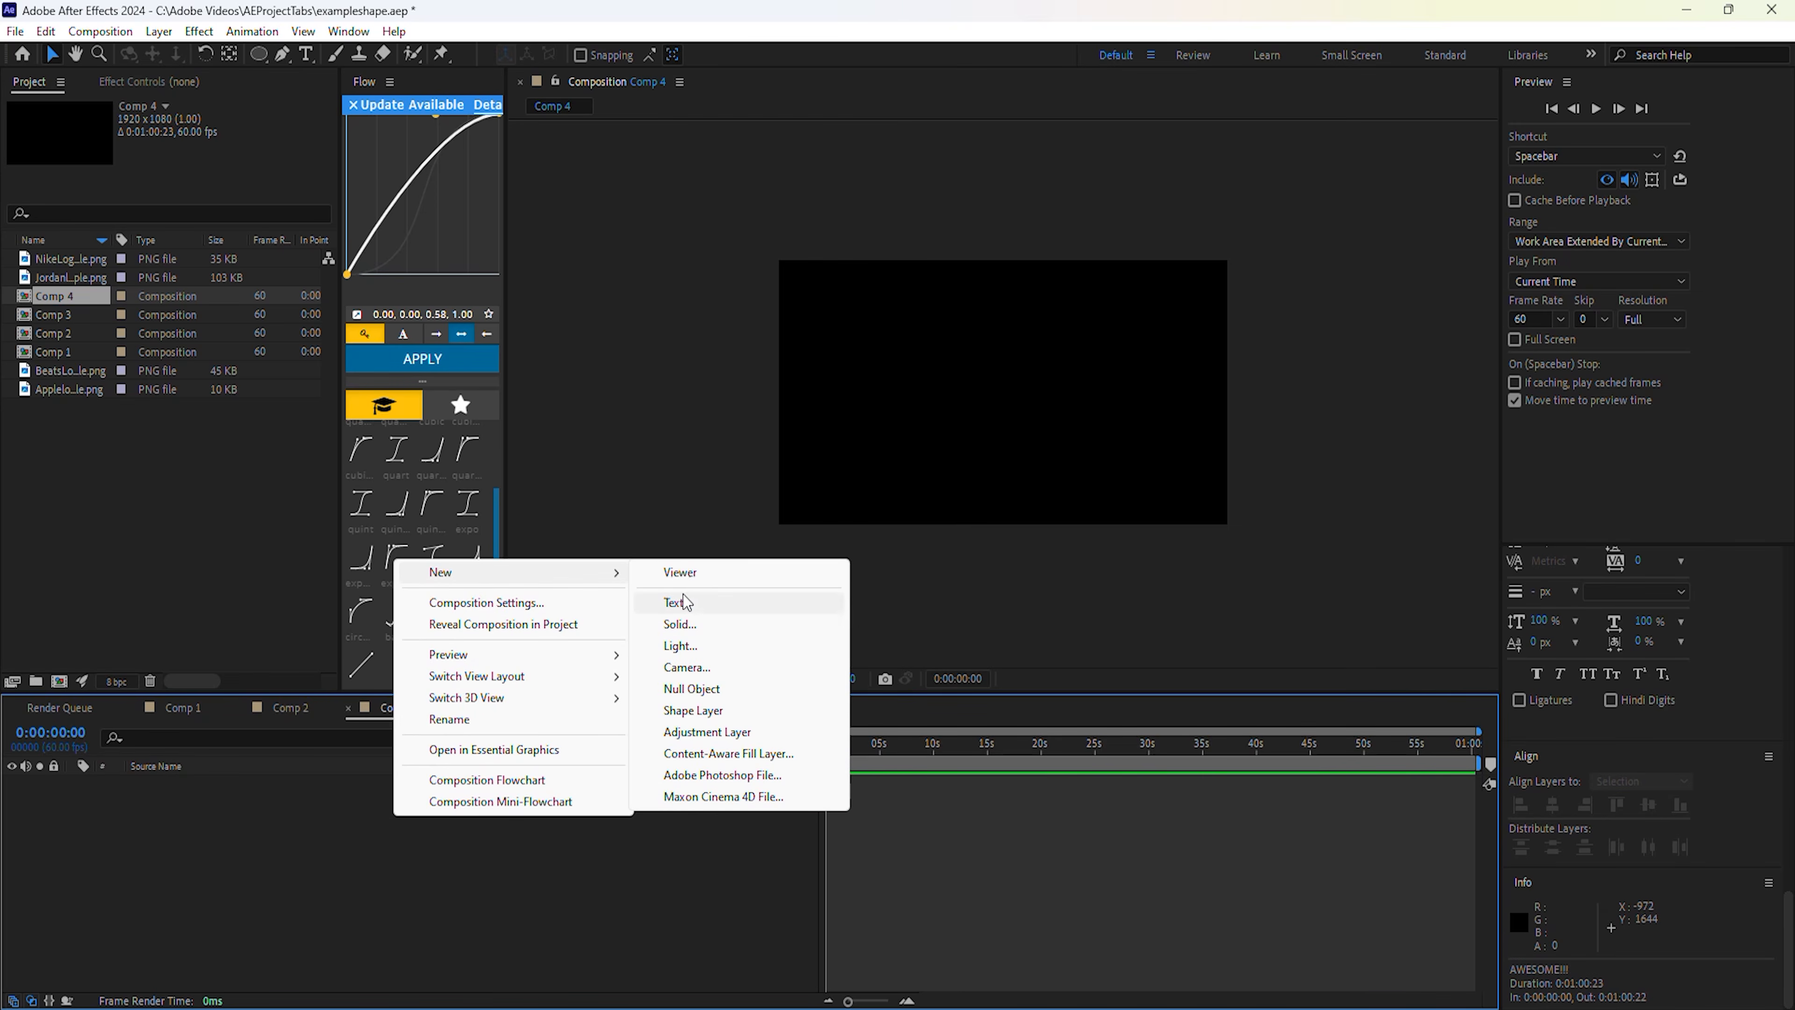
left_click(685, 600)
type("THANK")
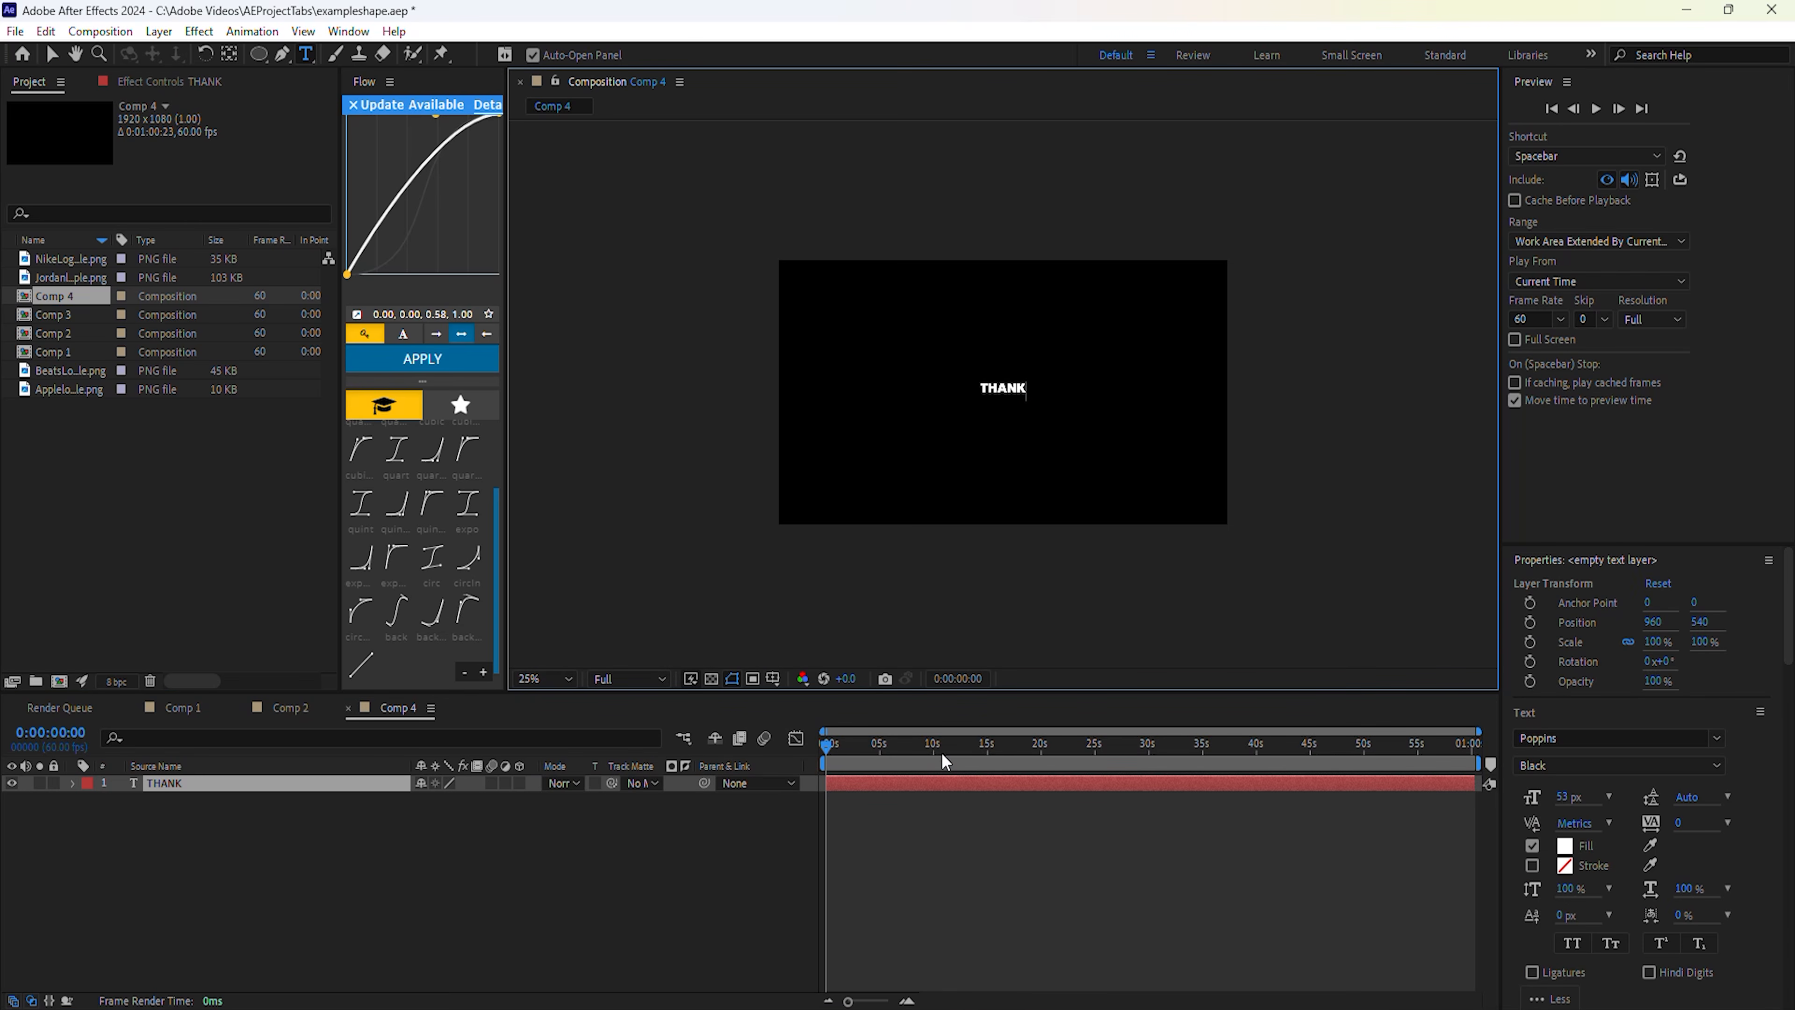
left_click(922, 791)
key("ctrl+d")
double_click(921, 790)
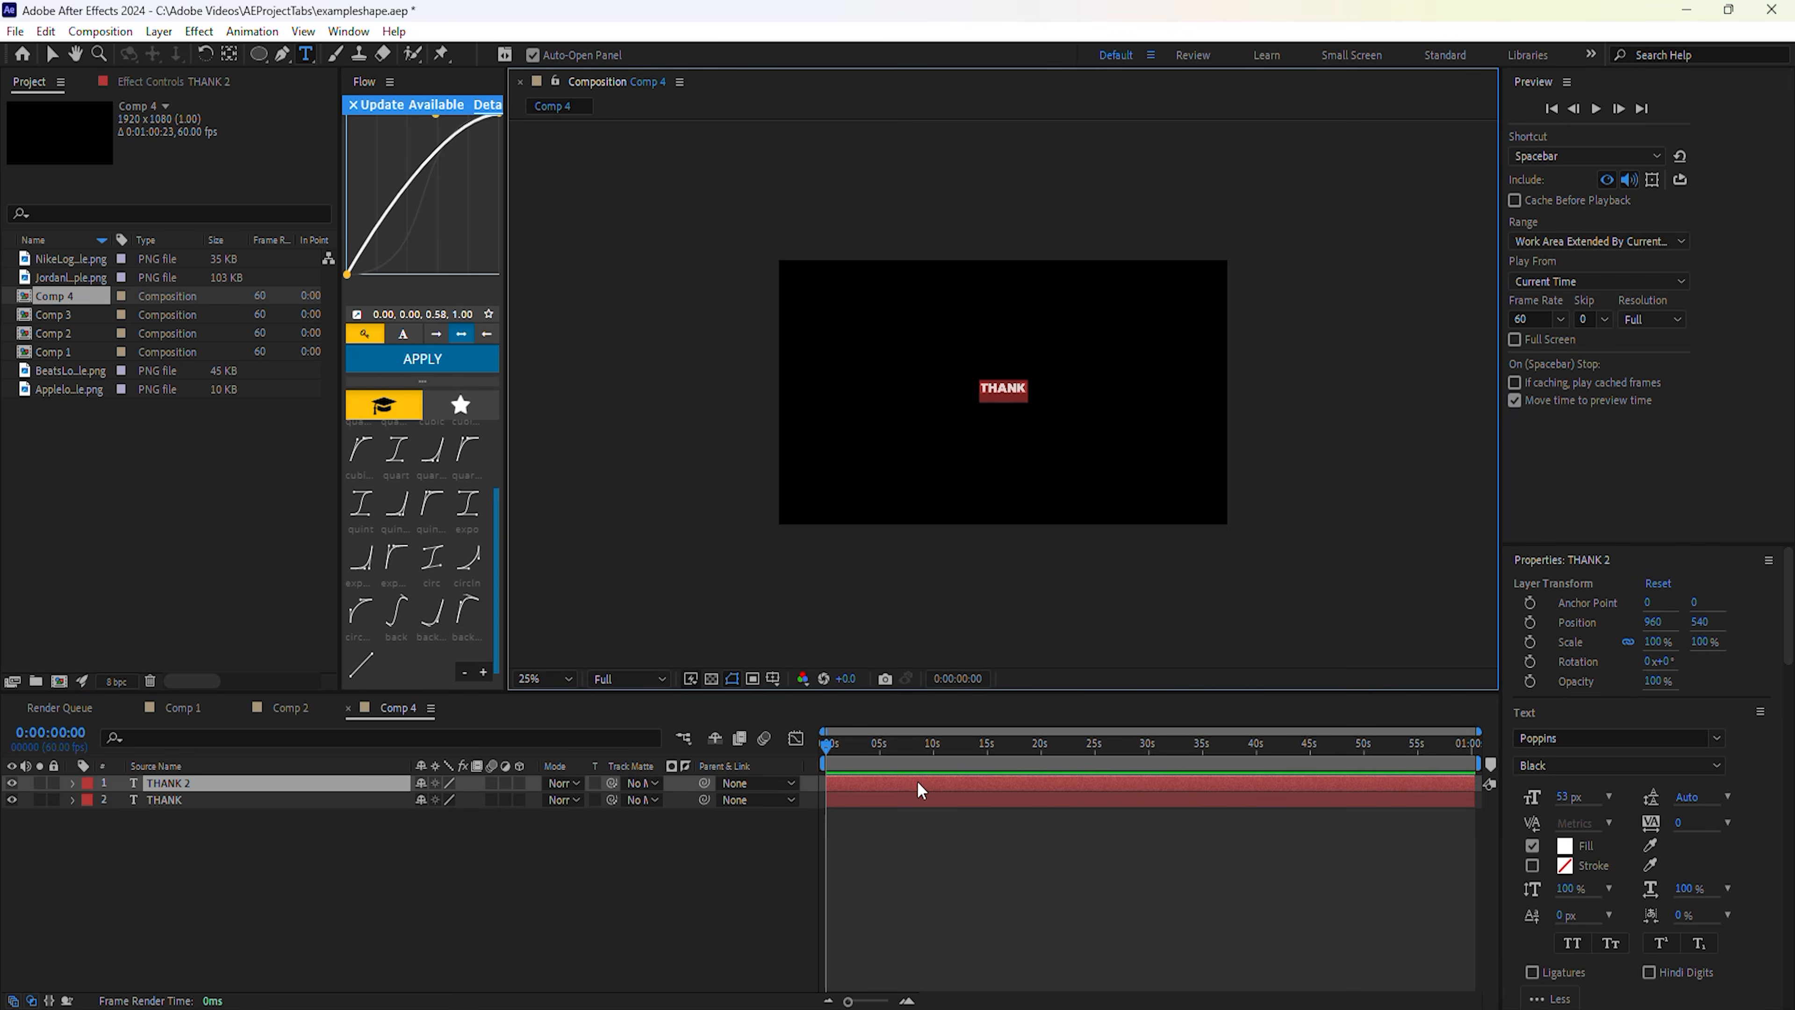
type("YOU")
Scale both the THANK and YOU text layers to 556%.
left_click(920, 800, "shift")
key("s")
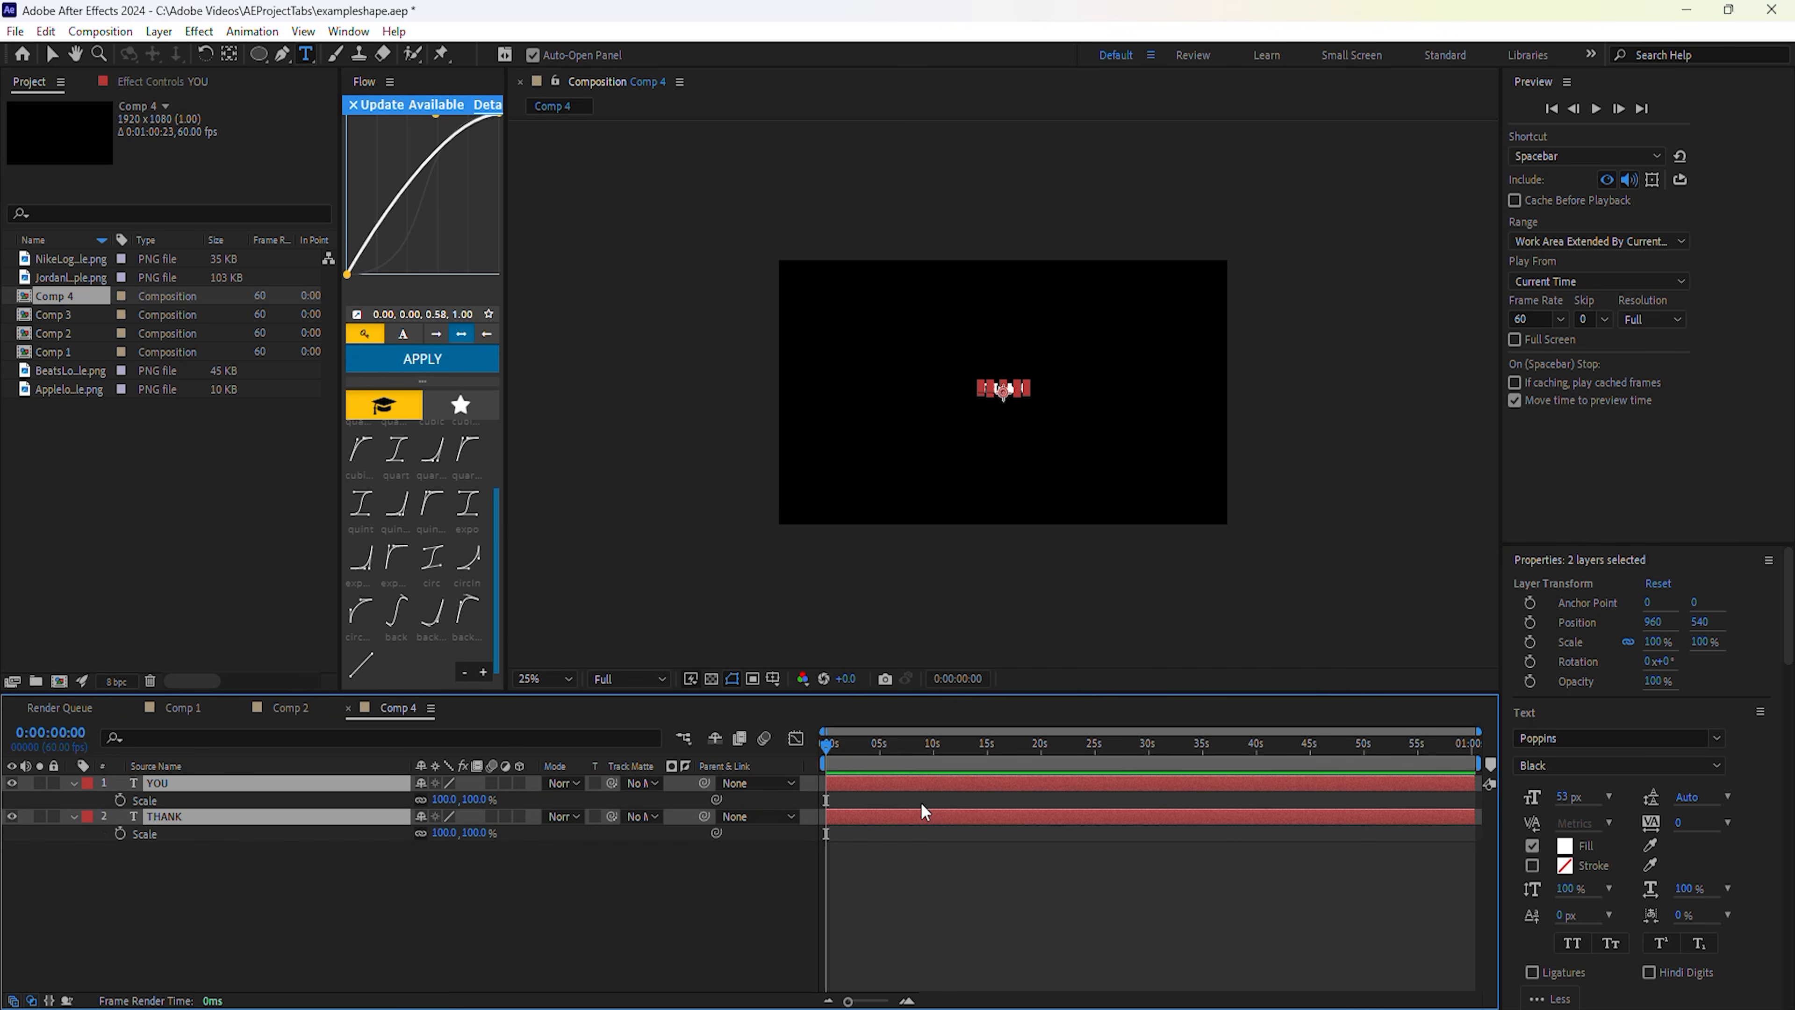
left_click_drag(453, 803, 775, 806)
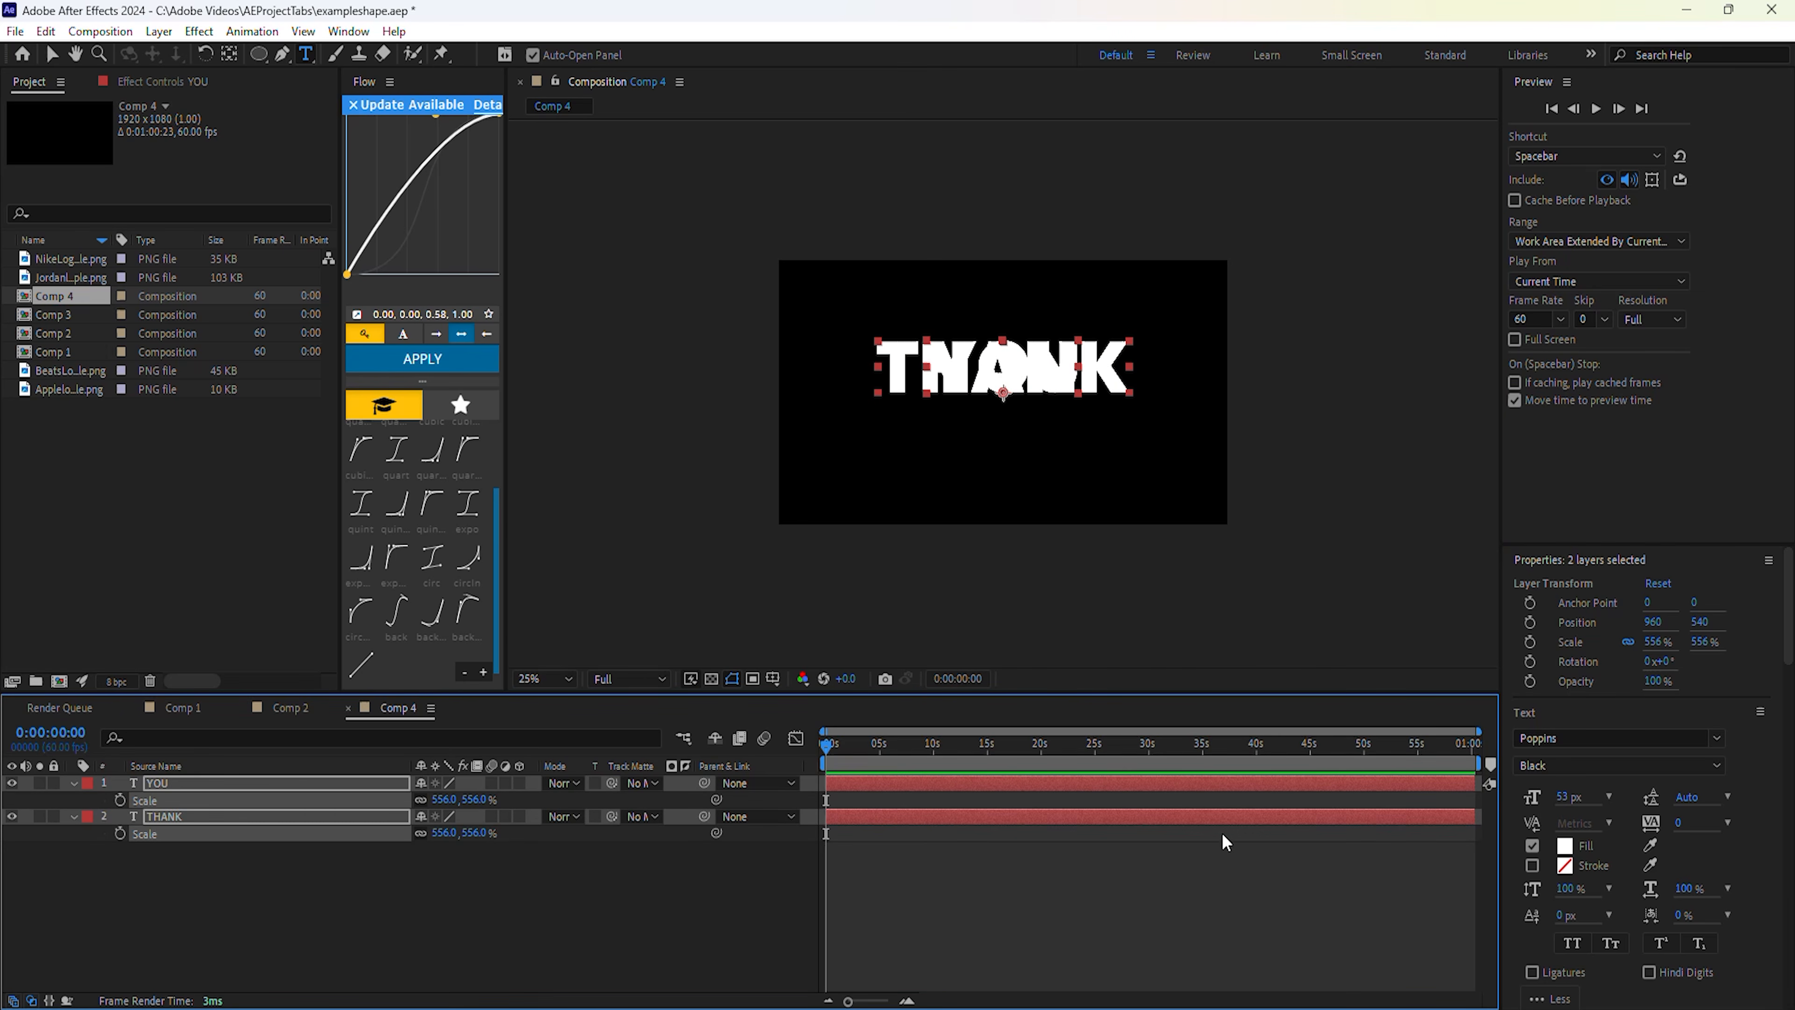
scroll(1751, 790, "down", 5)
Align the two text layers, then create shape outlines from the THANK and YOU text.
left_click(1553, 807)
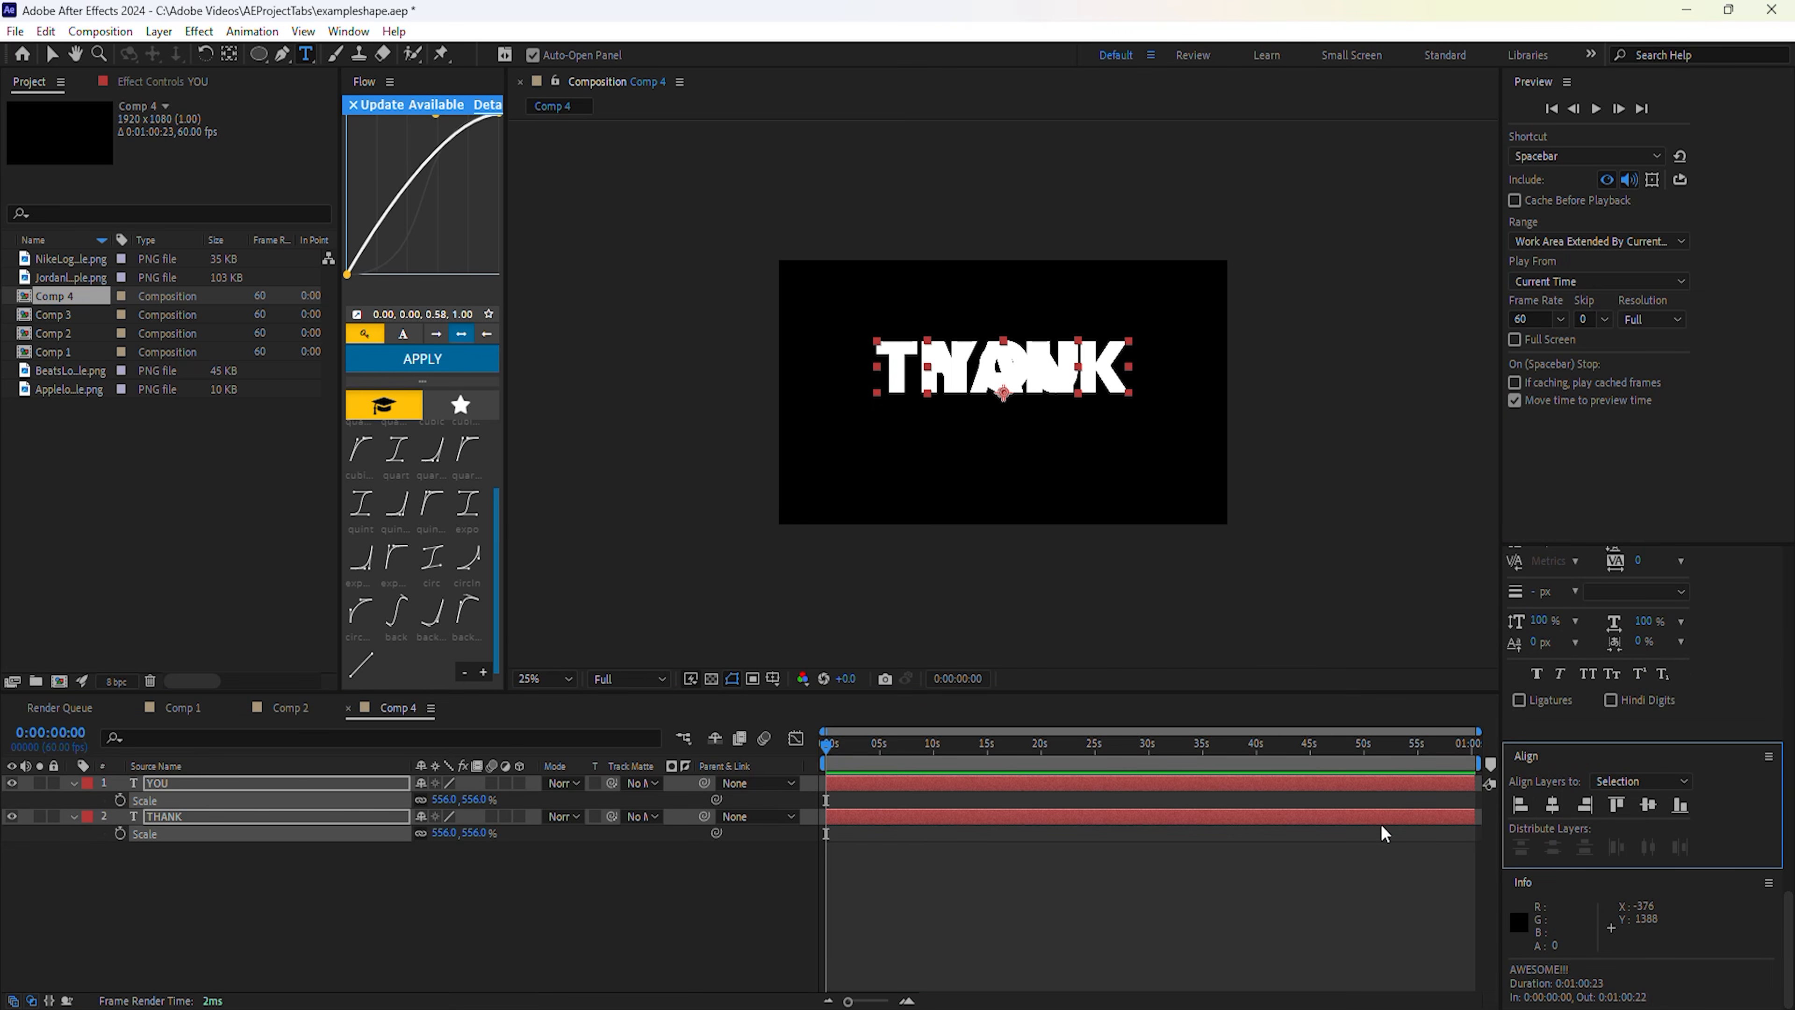
left_click(280, 888)
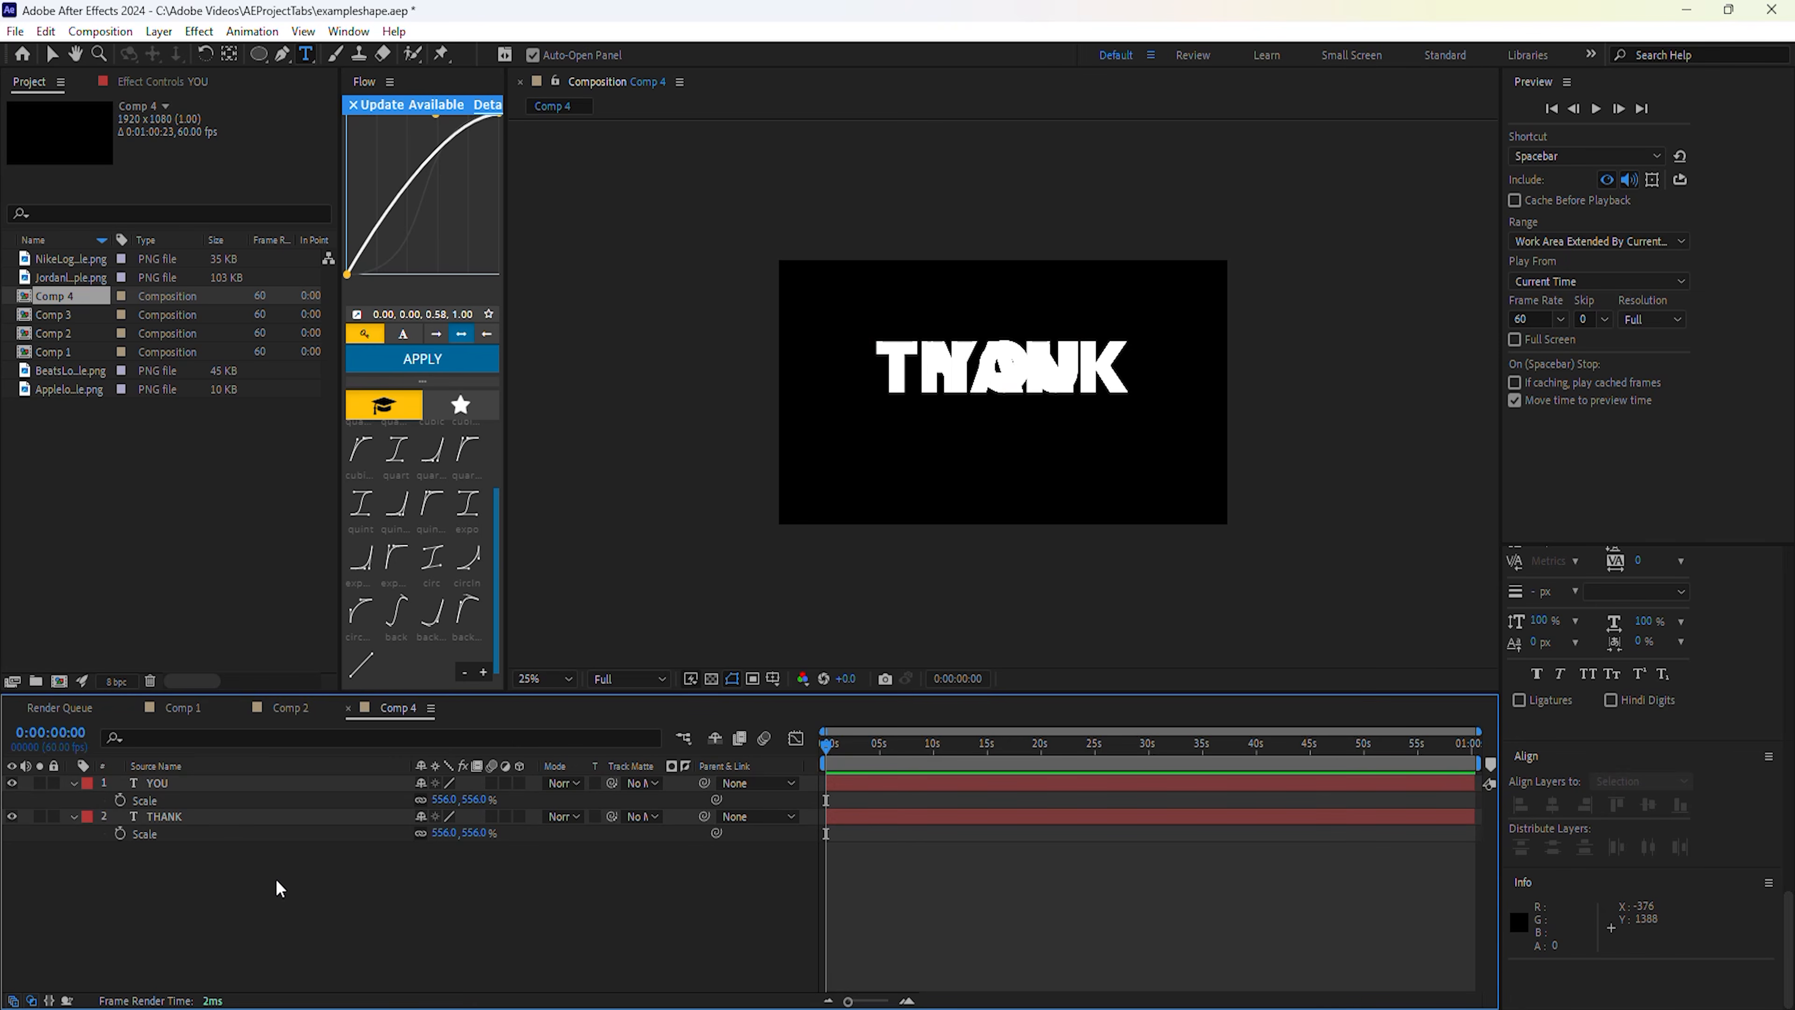
right_click(228, 822)
mouse_move(318, 640)
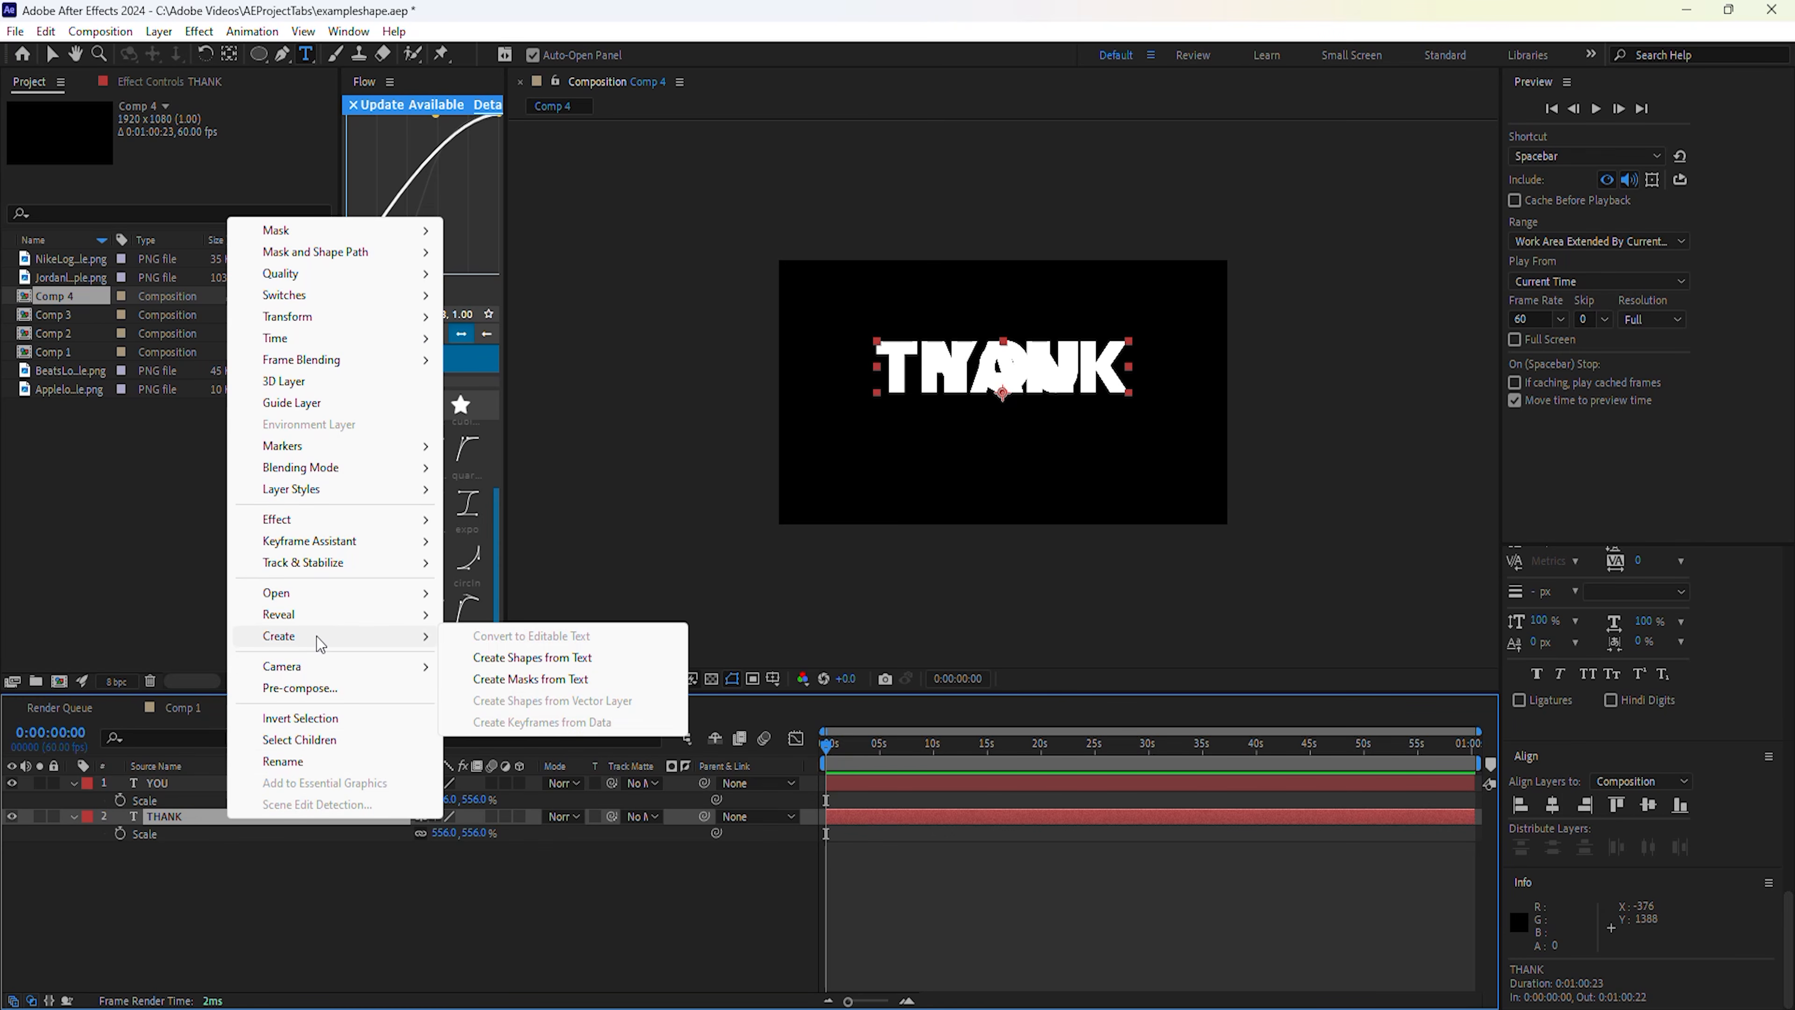
left_click(480, 658)
right_click(178, 784)
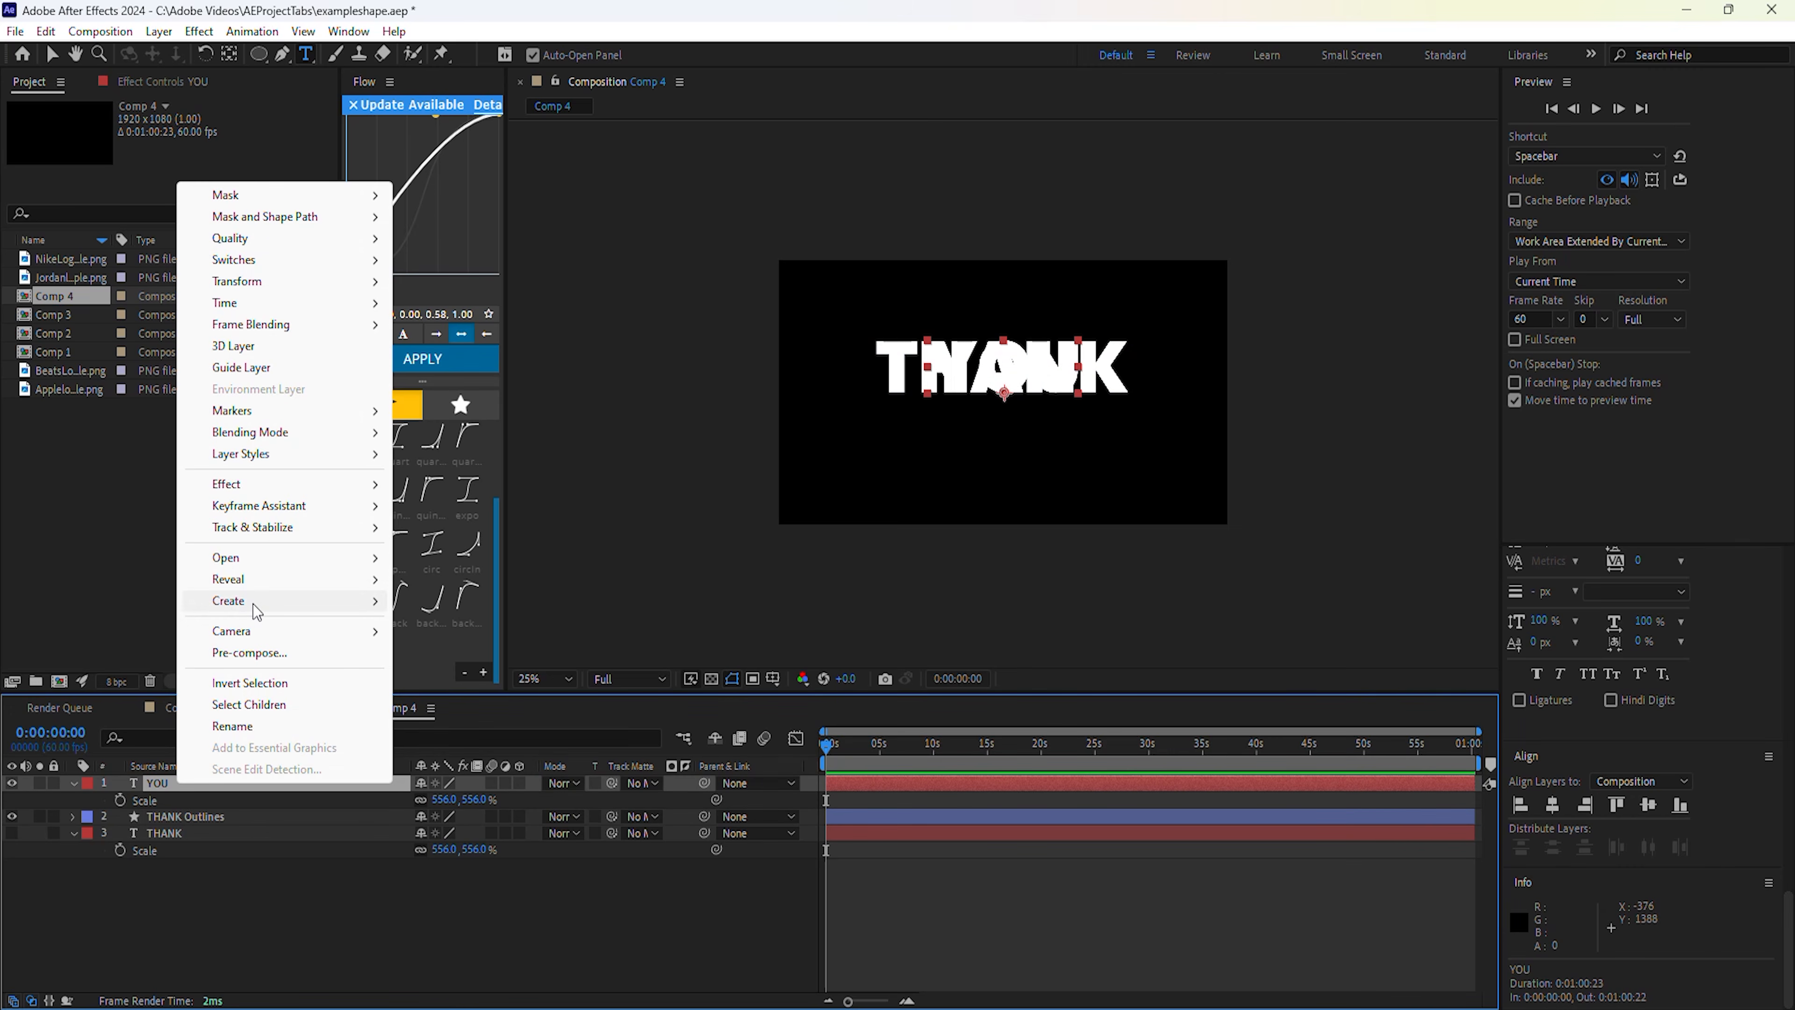
mouse_move(256, 611)
left_click(459, 622)
Delete the original text layers and move THANK Outlines above YOU Outlines.
left_click(181, 801)
left_click(173, 848, "ctrl")
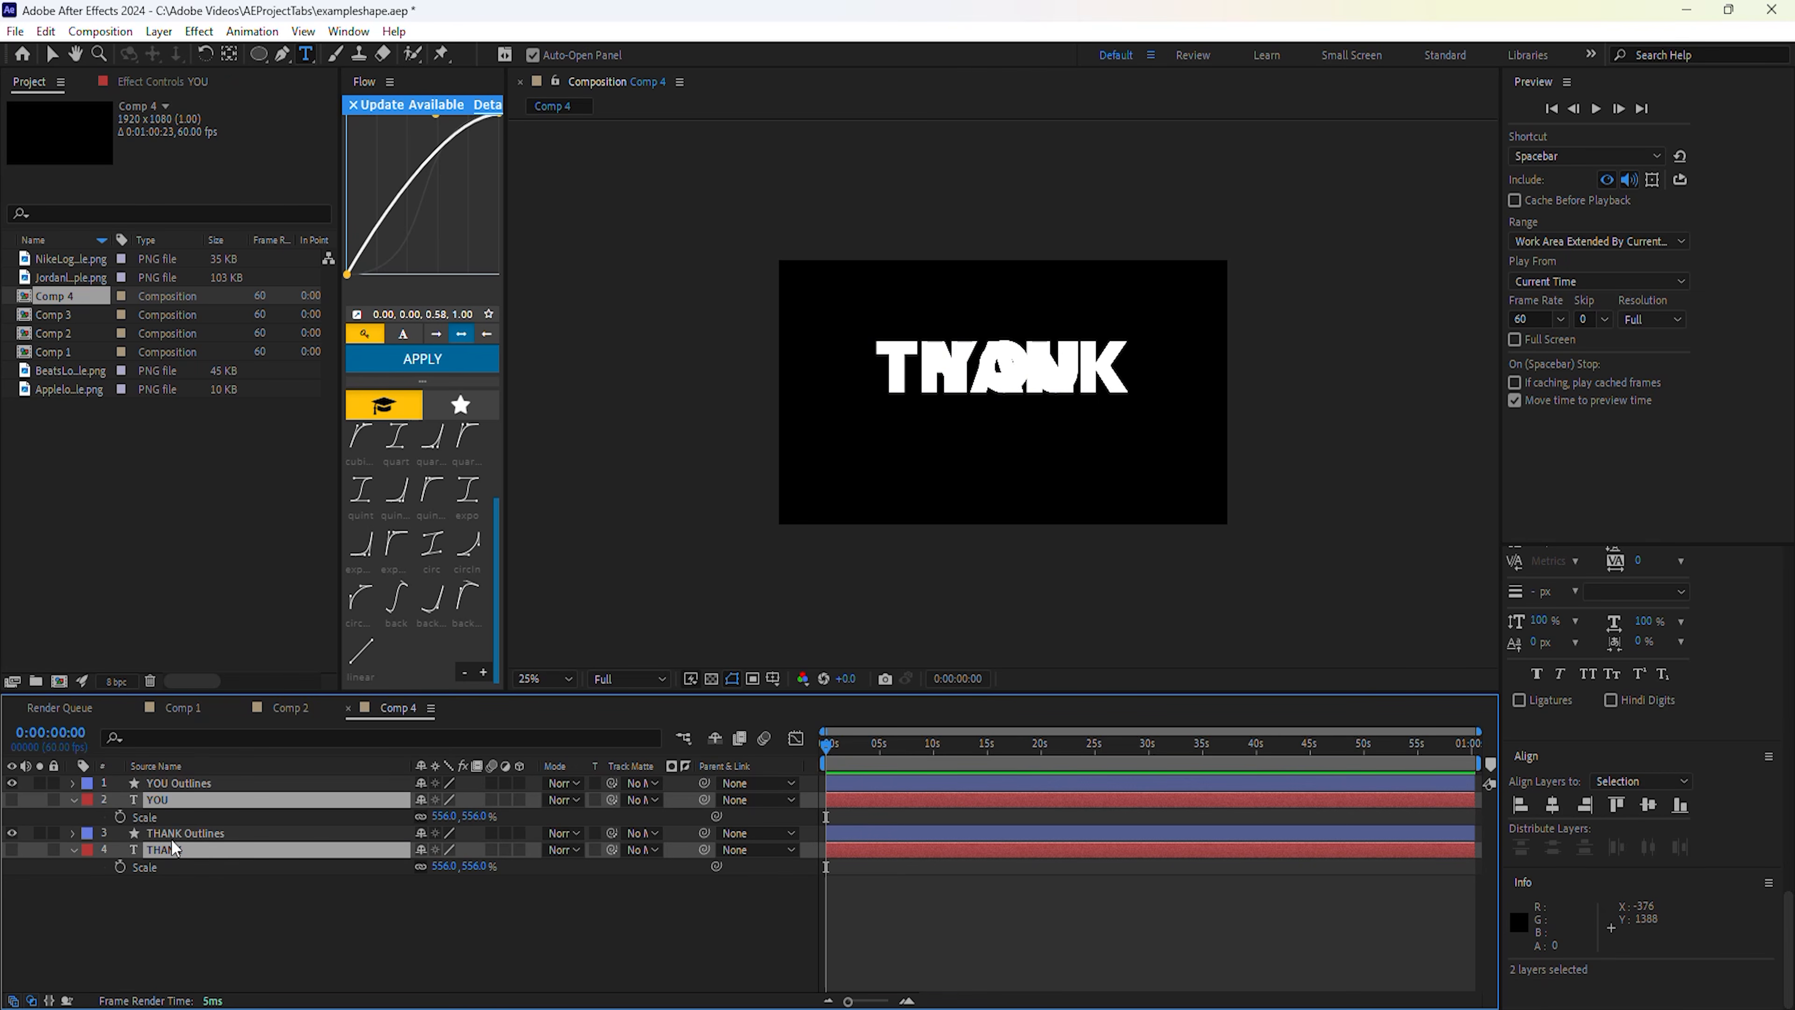
key("Delete")
left_click(12, 800)
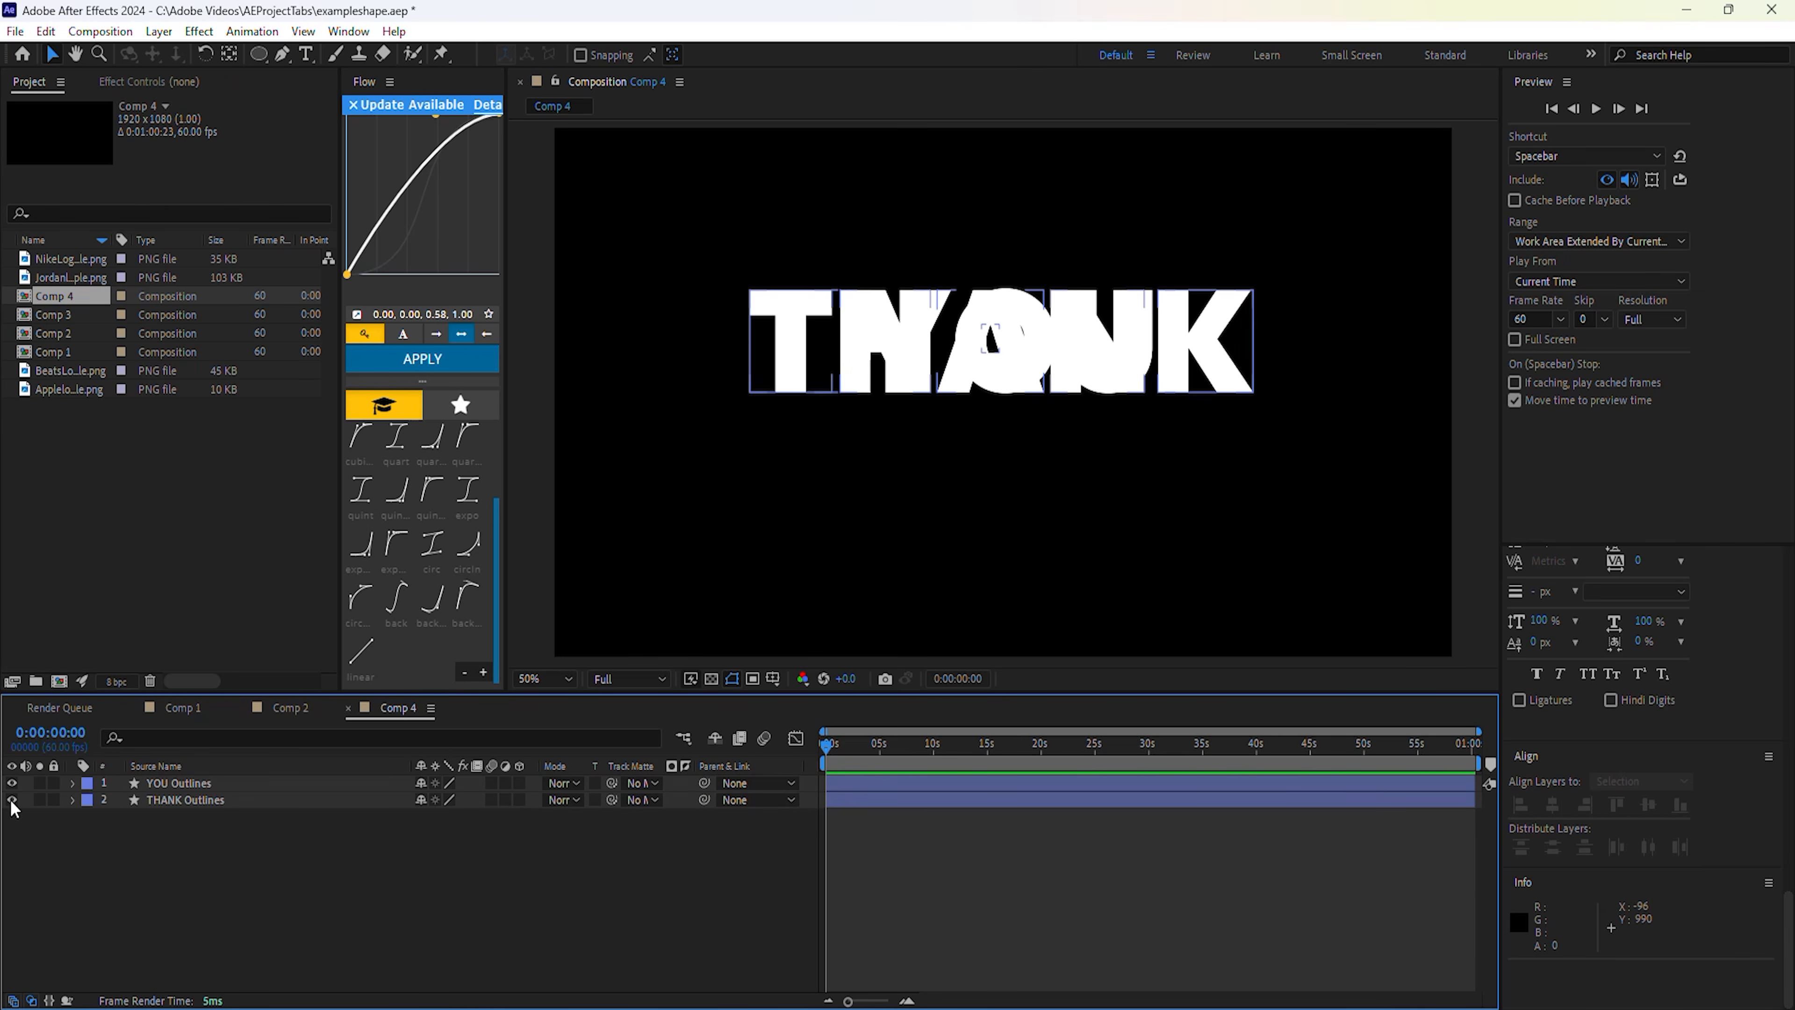
left_click_drag(171, 799, 174, 781)
Hide YOU Outlines and expand the Contents of both outline layers.
left_click(12, 799)
left_click(72, 783)
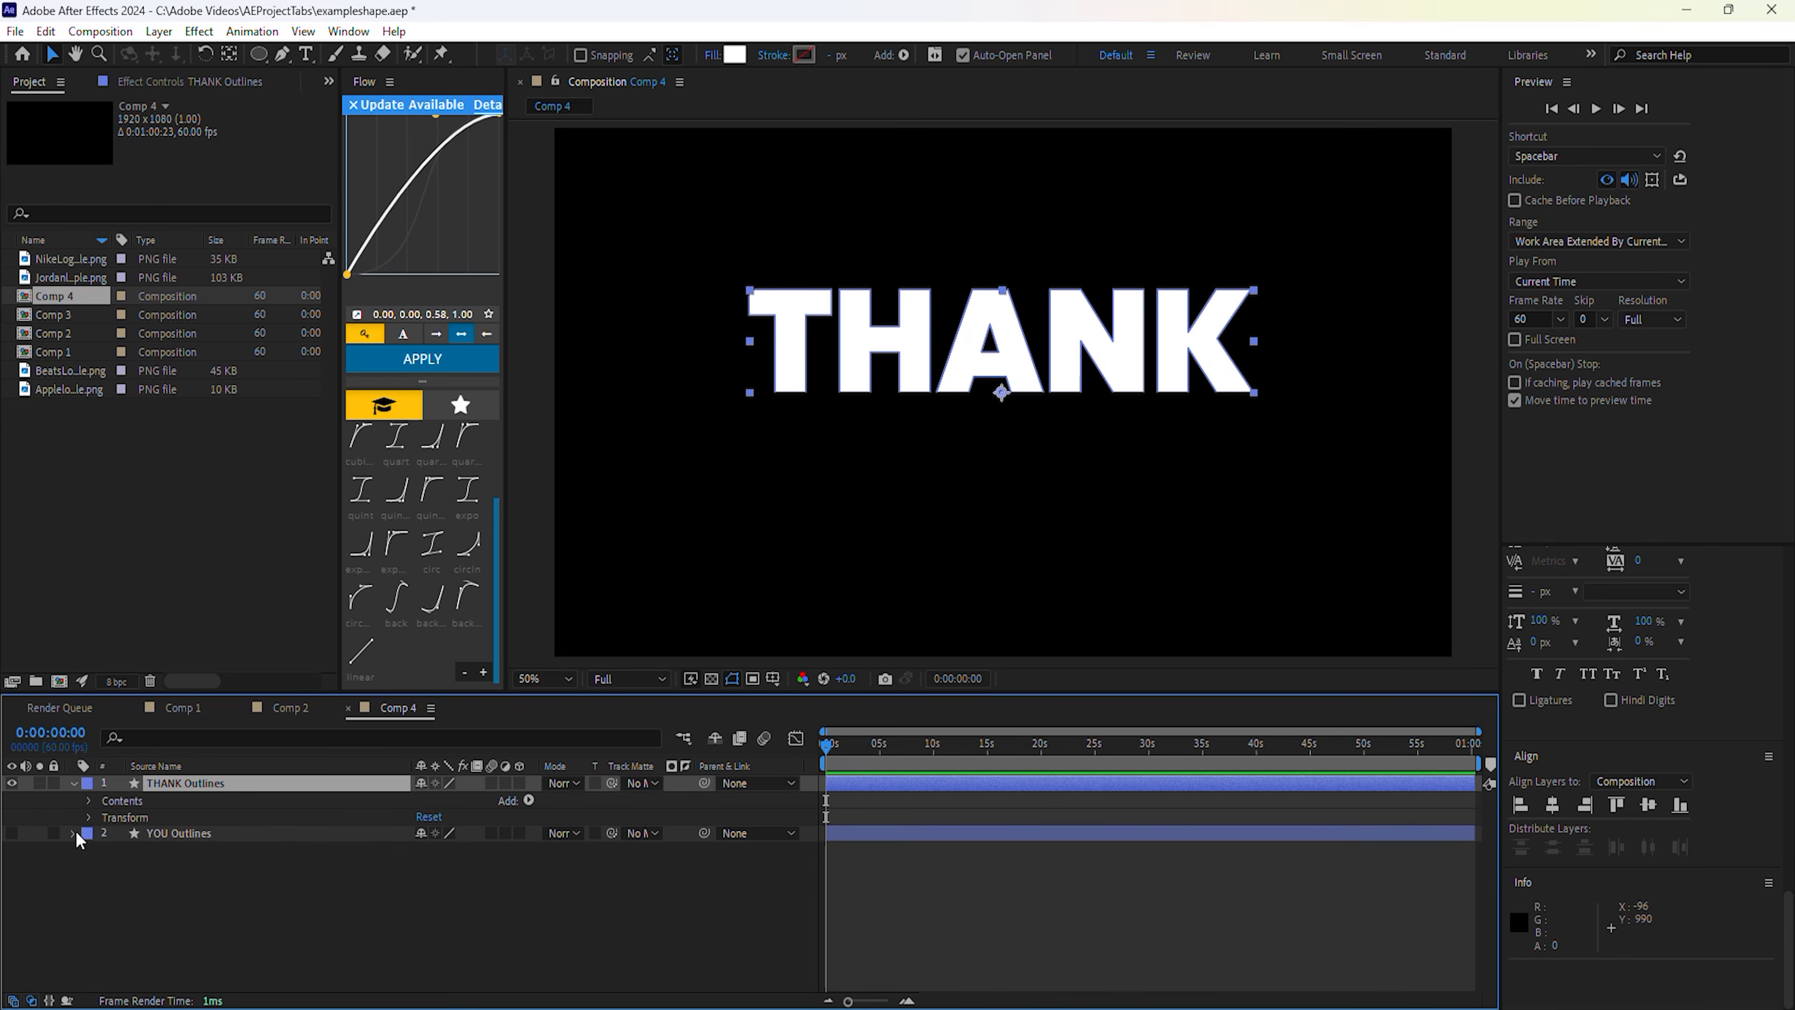
left_click(75, 835)
left_click(90, 801)
left_click(91, 934)
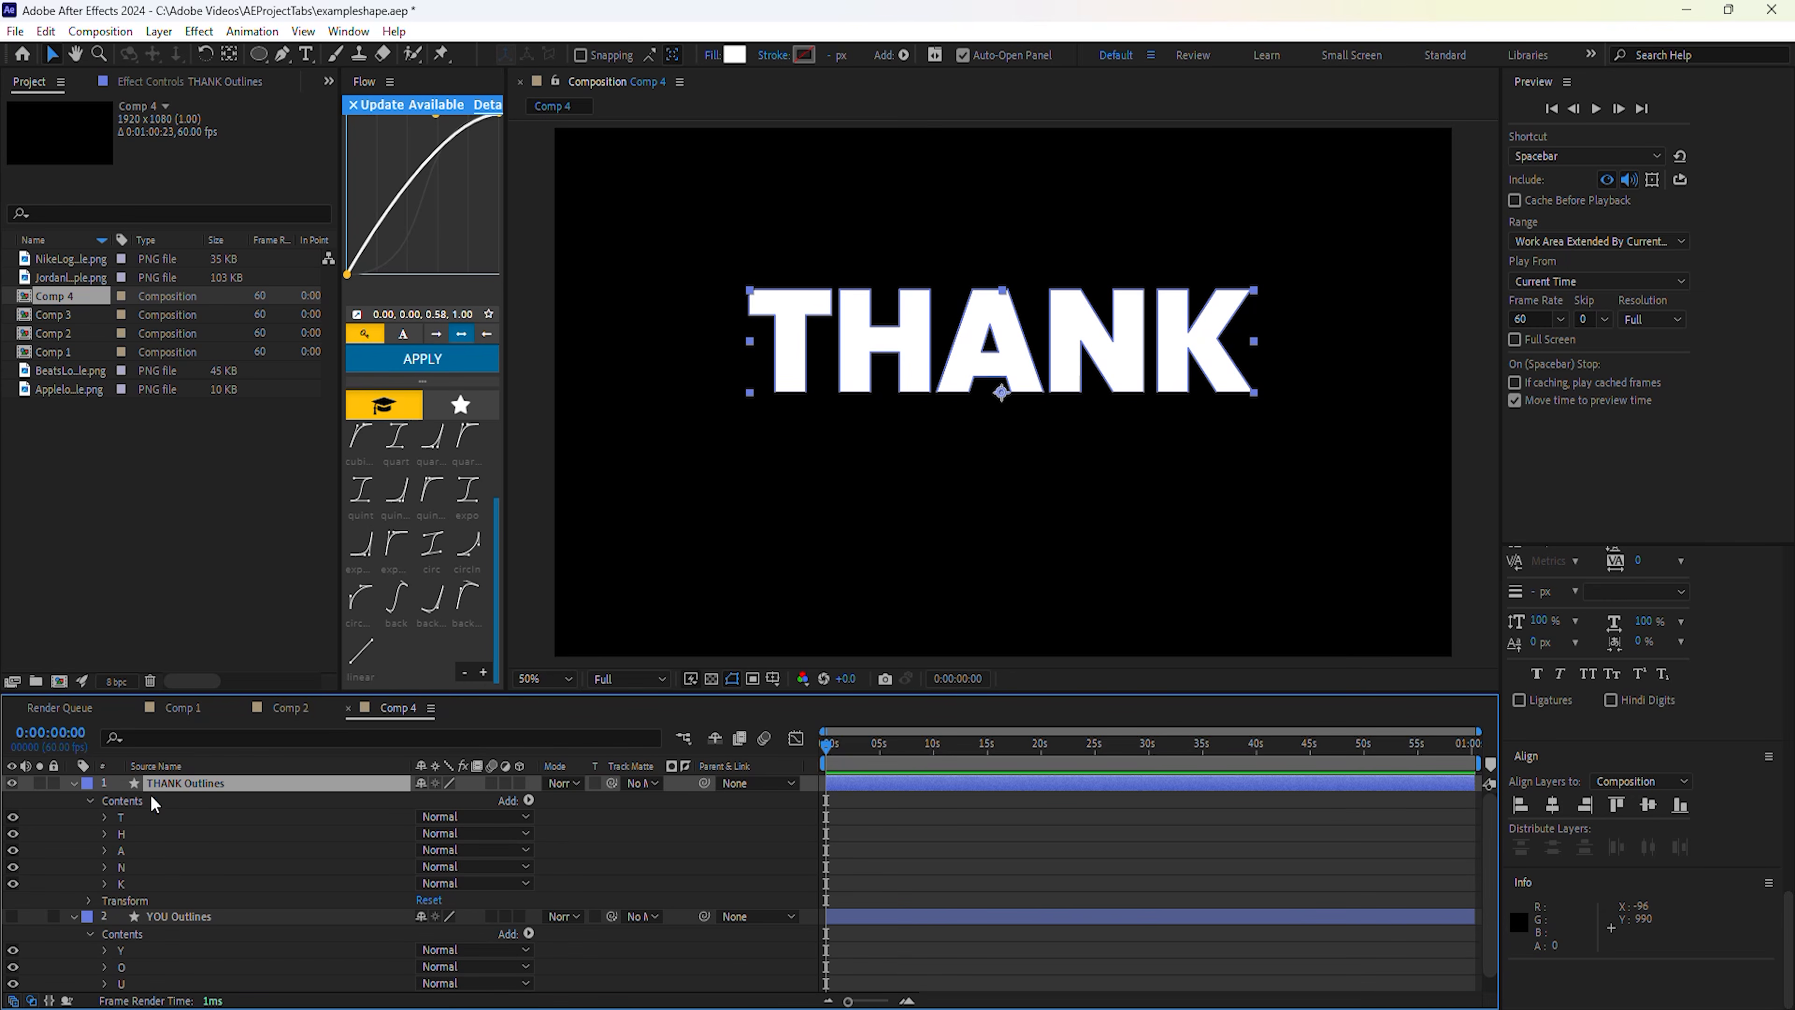
scroll(151, 794, "down", 1)
Inspect the T and A letter groups in THANK, revealing A's two paths.
left_click(105, 799)
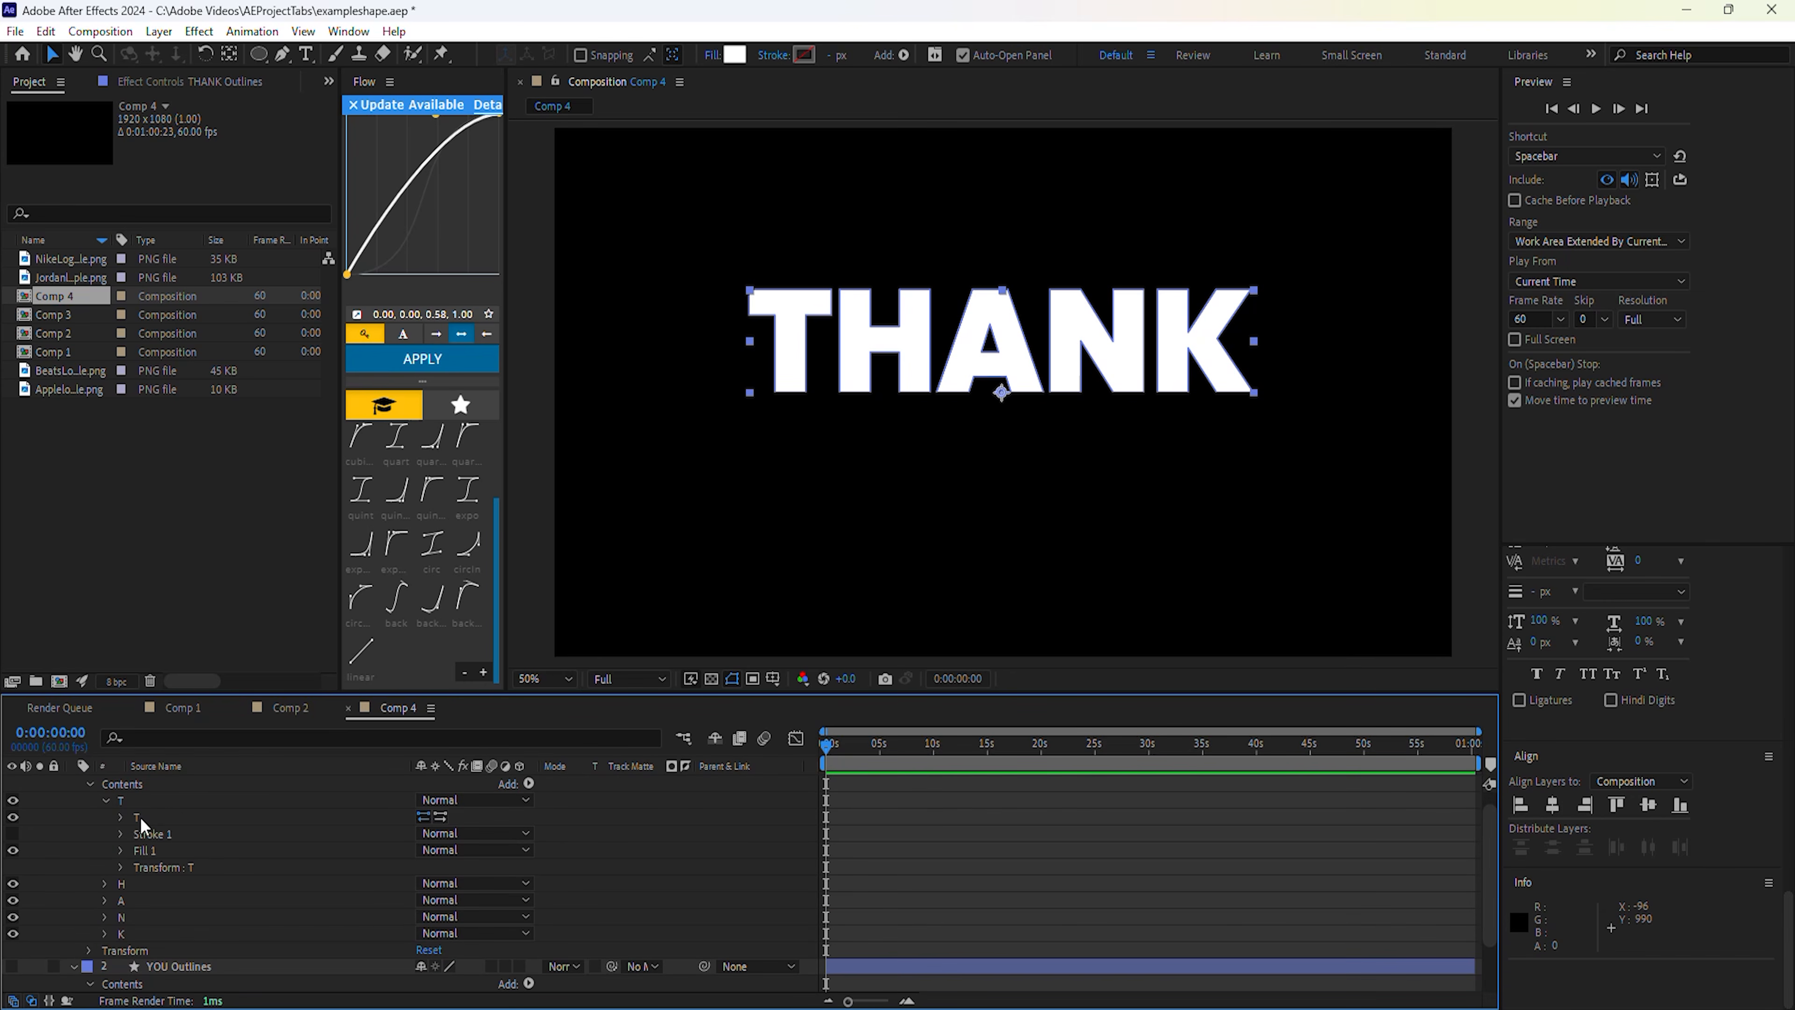
left_click(105, 800)
left_click(105, 834)
left_click(121, 851)
left_click(121, 884)
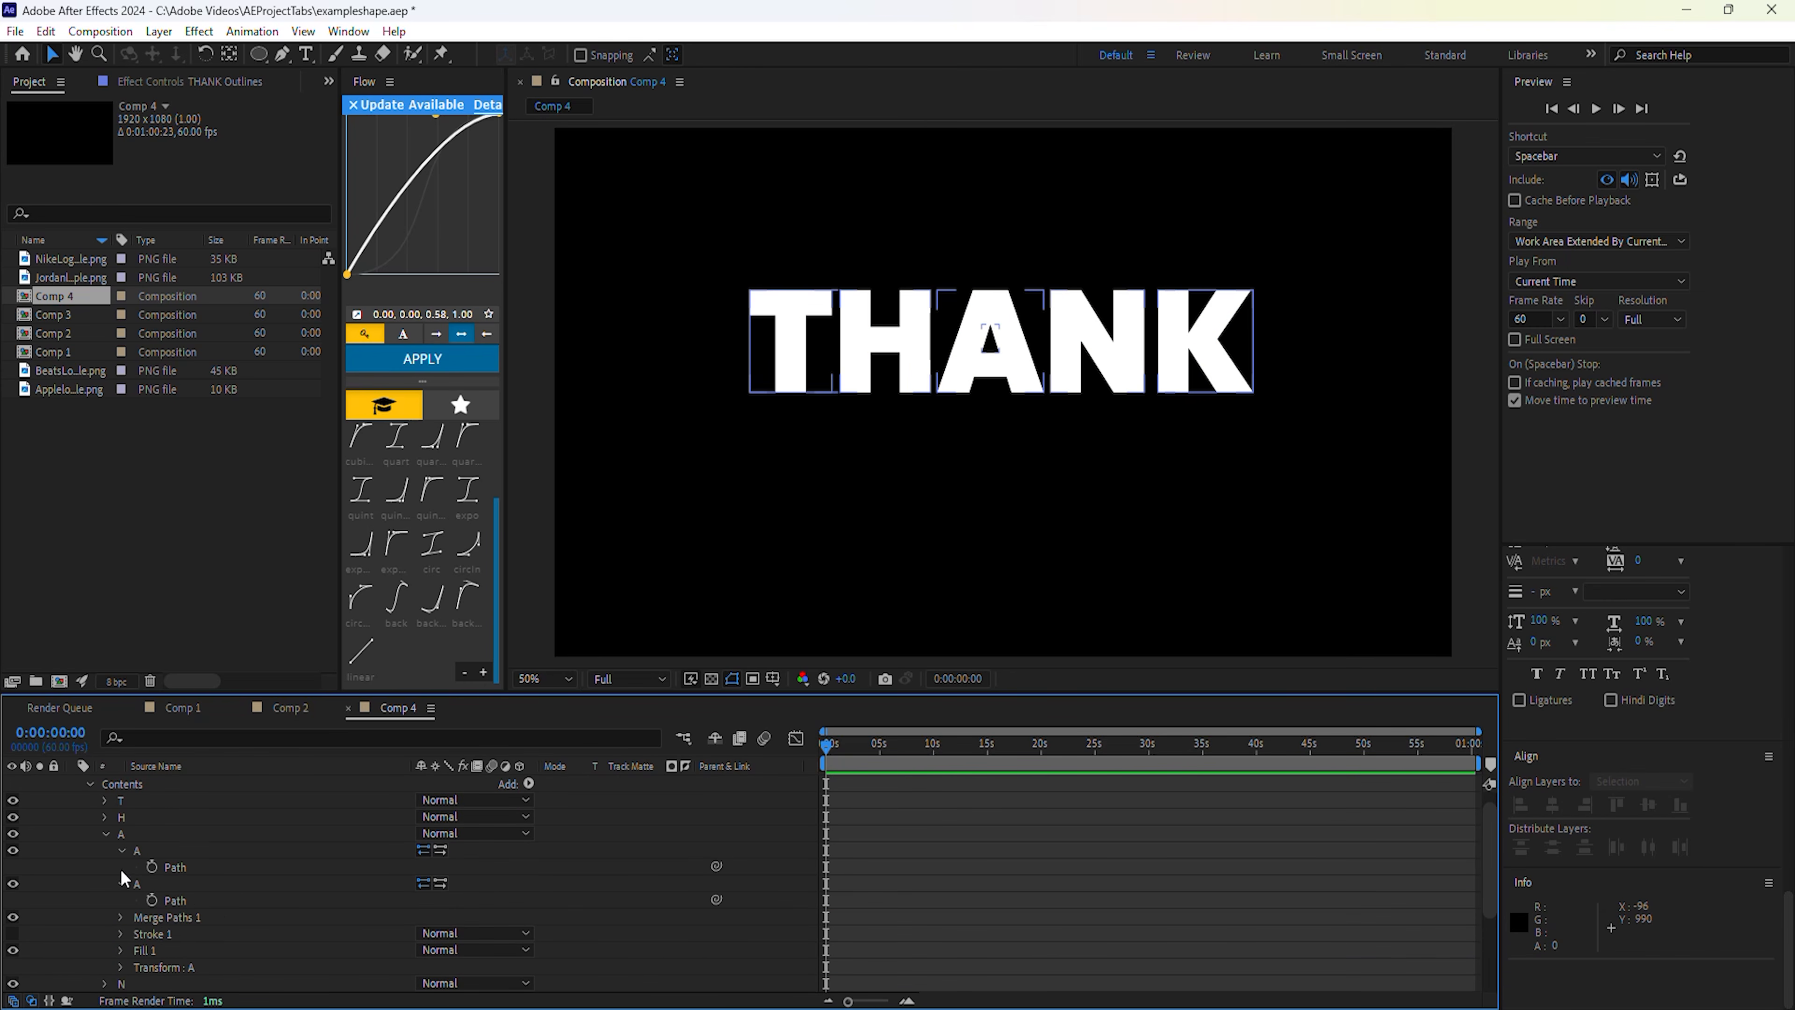
left_click(105, 834)
Inspect the Y, O and U letter groups in YOU, including O's two paths.
left_click(105, 934)
scroll(116, 913, "down", 2)
left_click(121, 884)
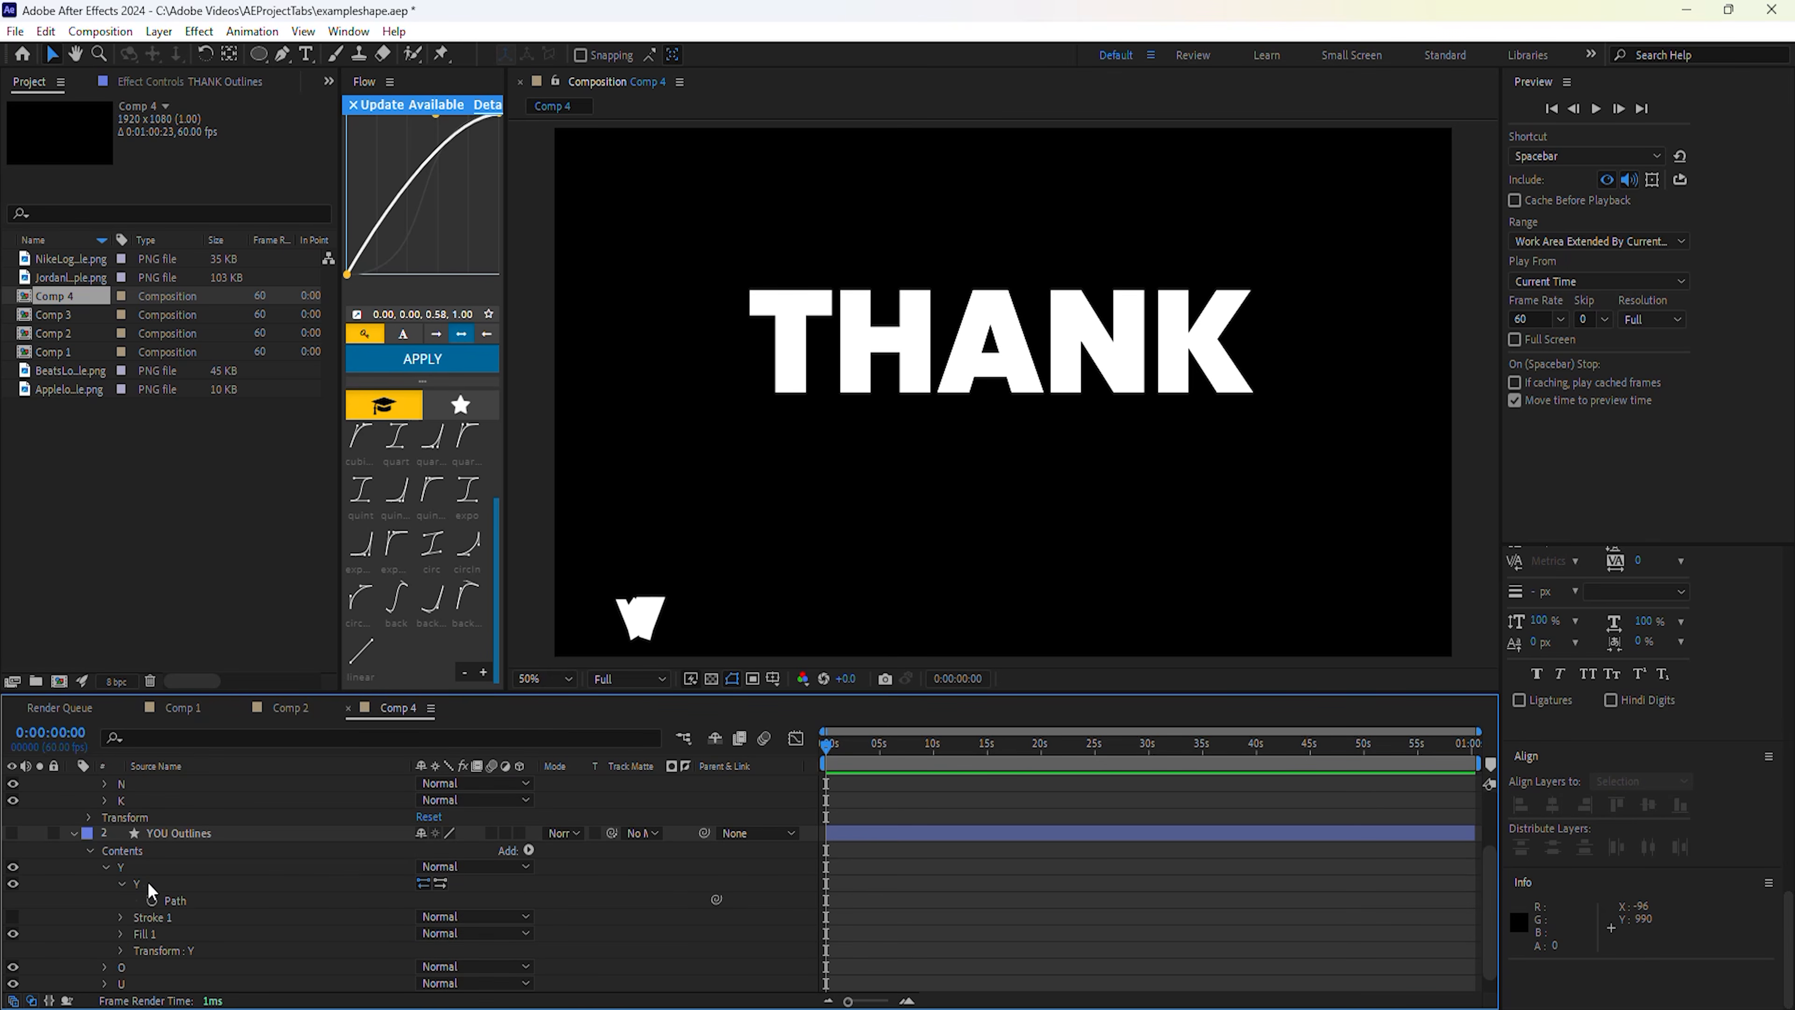
left_click(105, 867)
left_click(105, 884)
scroll(113, 891, "down", 1)
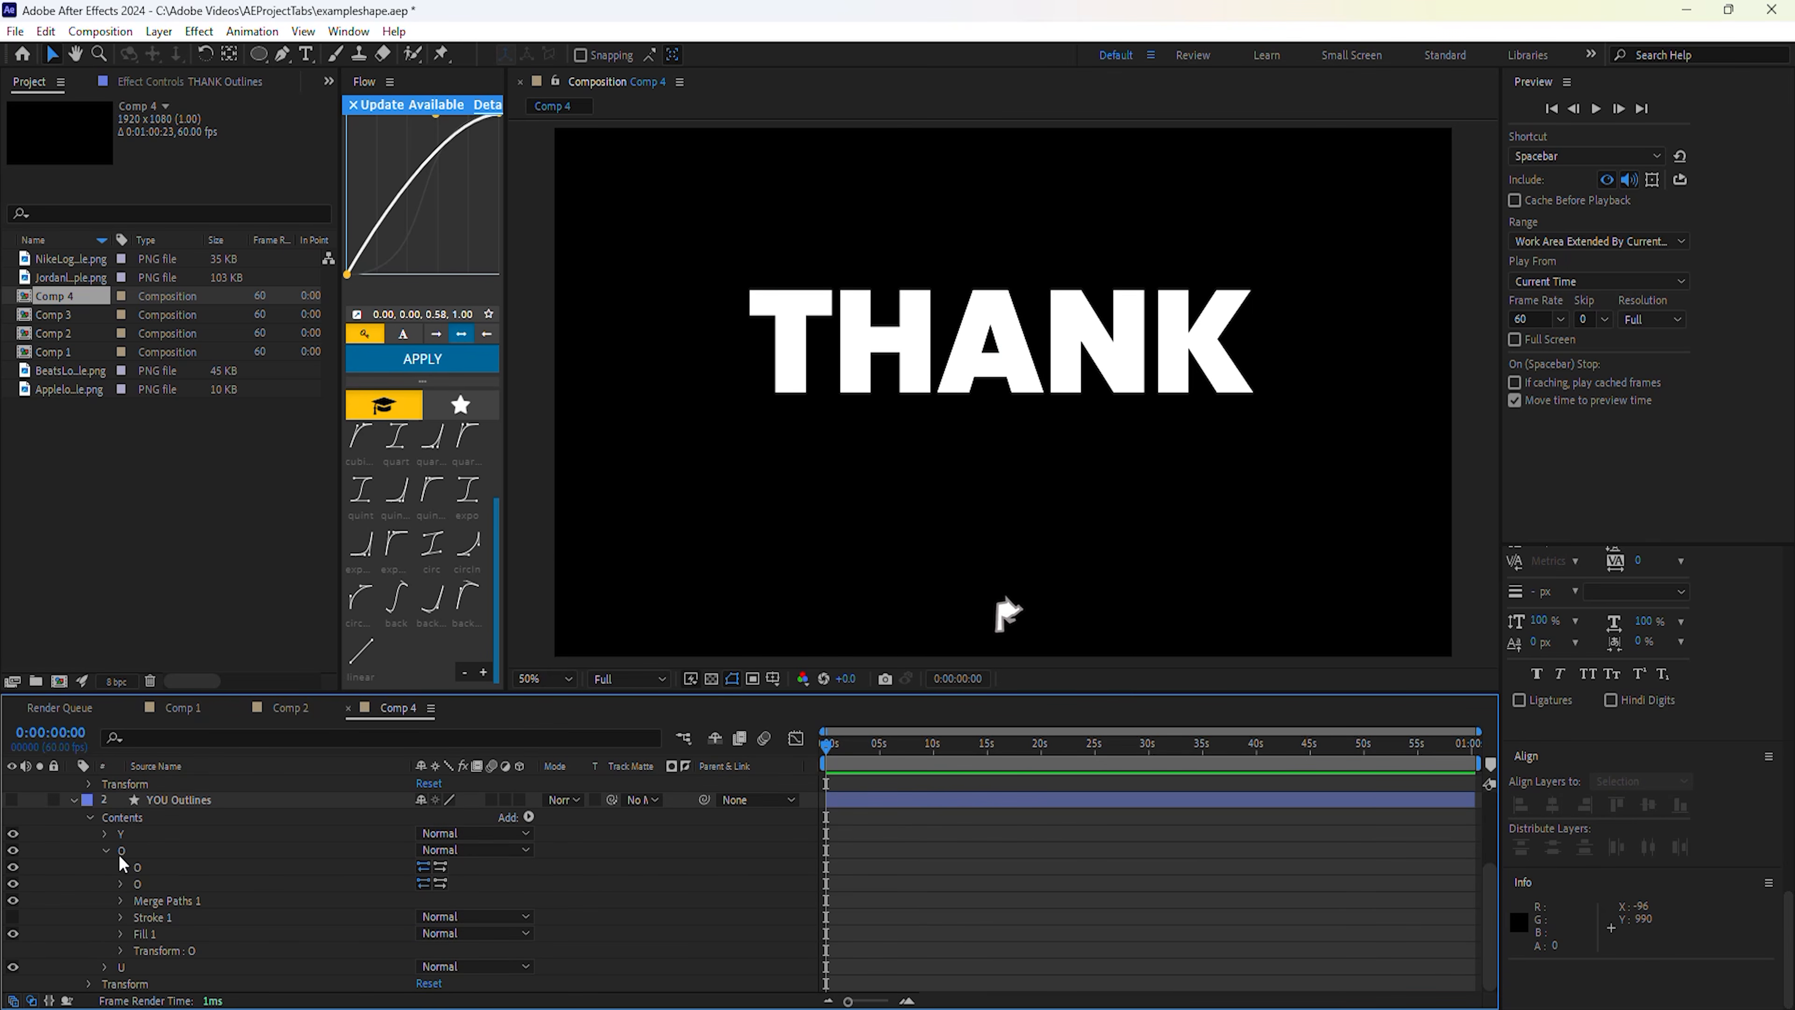
left_click(121, 867)
left_click(121, 900)
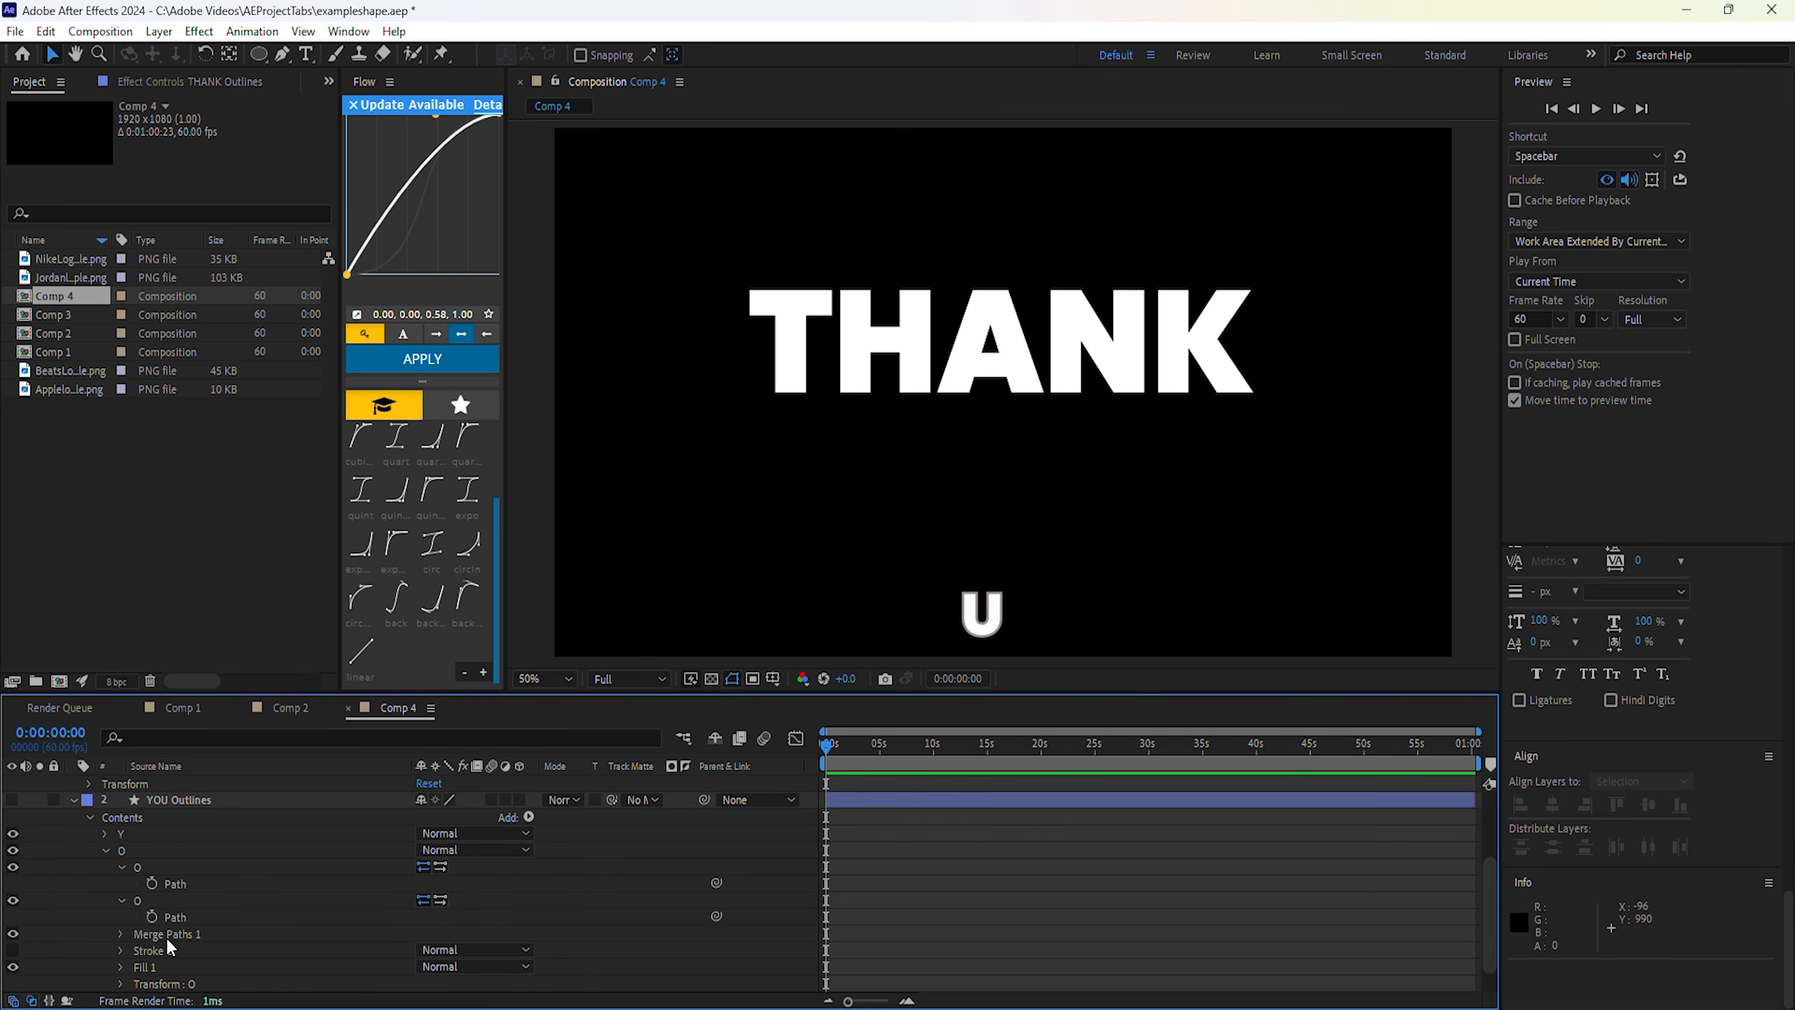
left_click(121, 867)
left_click(121, 884)
left_click(107, 851)
left_click(130, 964)
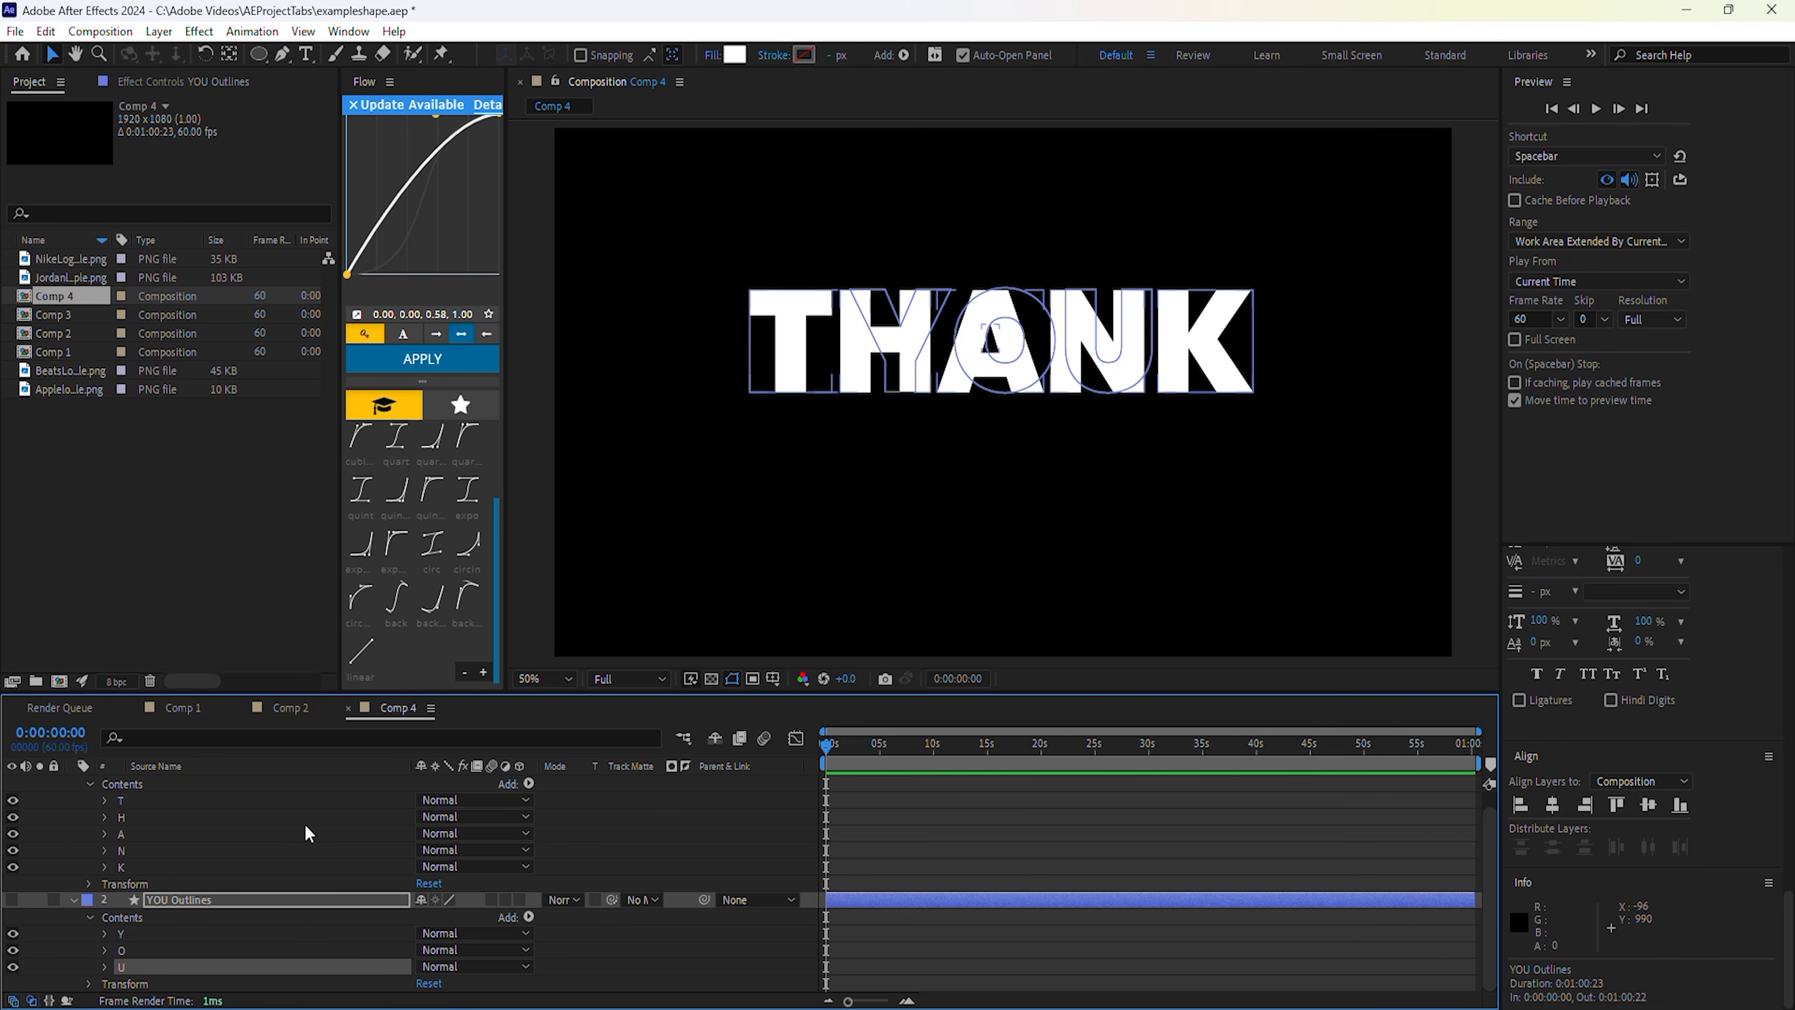
Reveal the T letter's Path and return the playhead to the start.
left_click(105, 800)
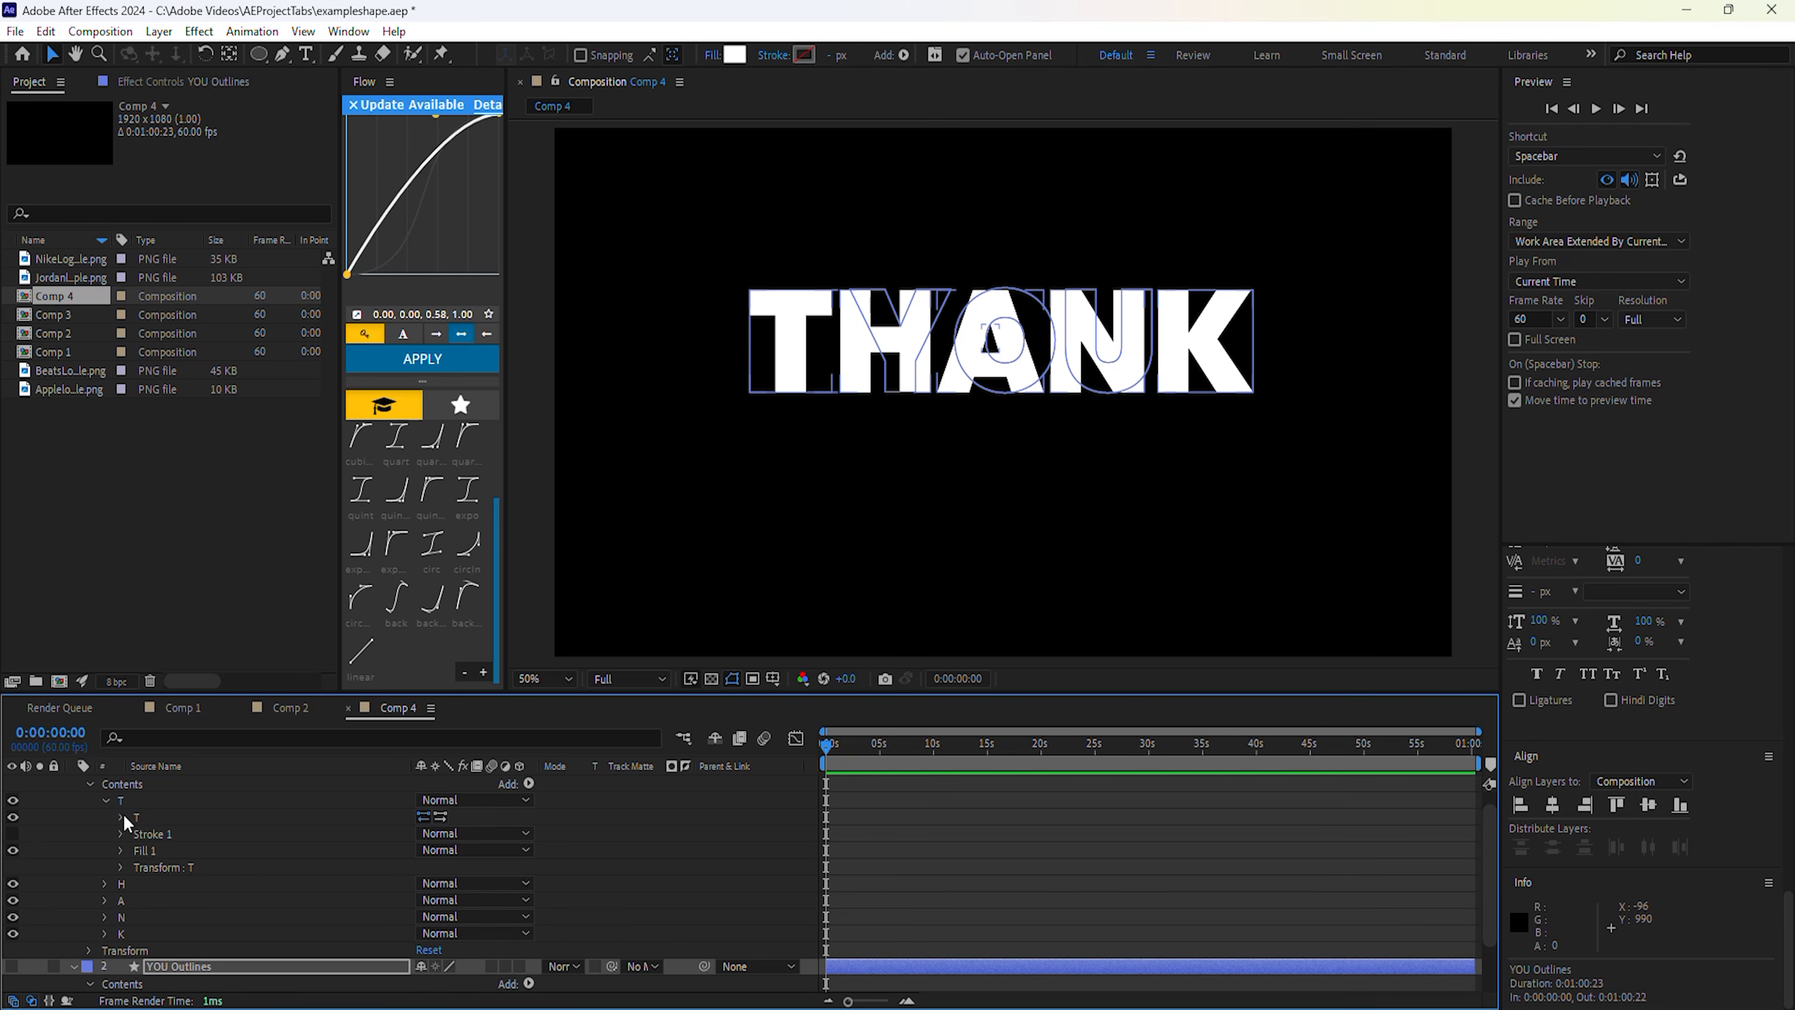
left_click(122, 817)
left_click(846, 748)
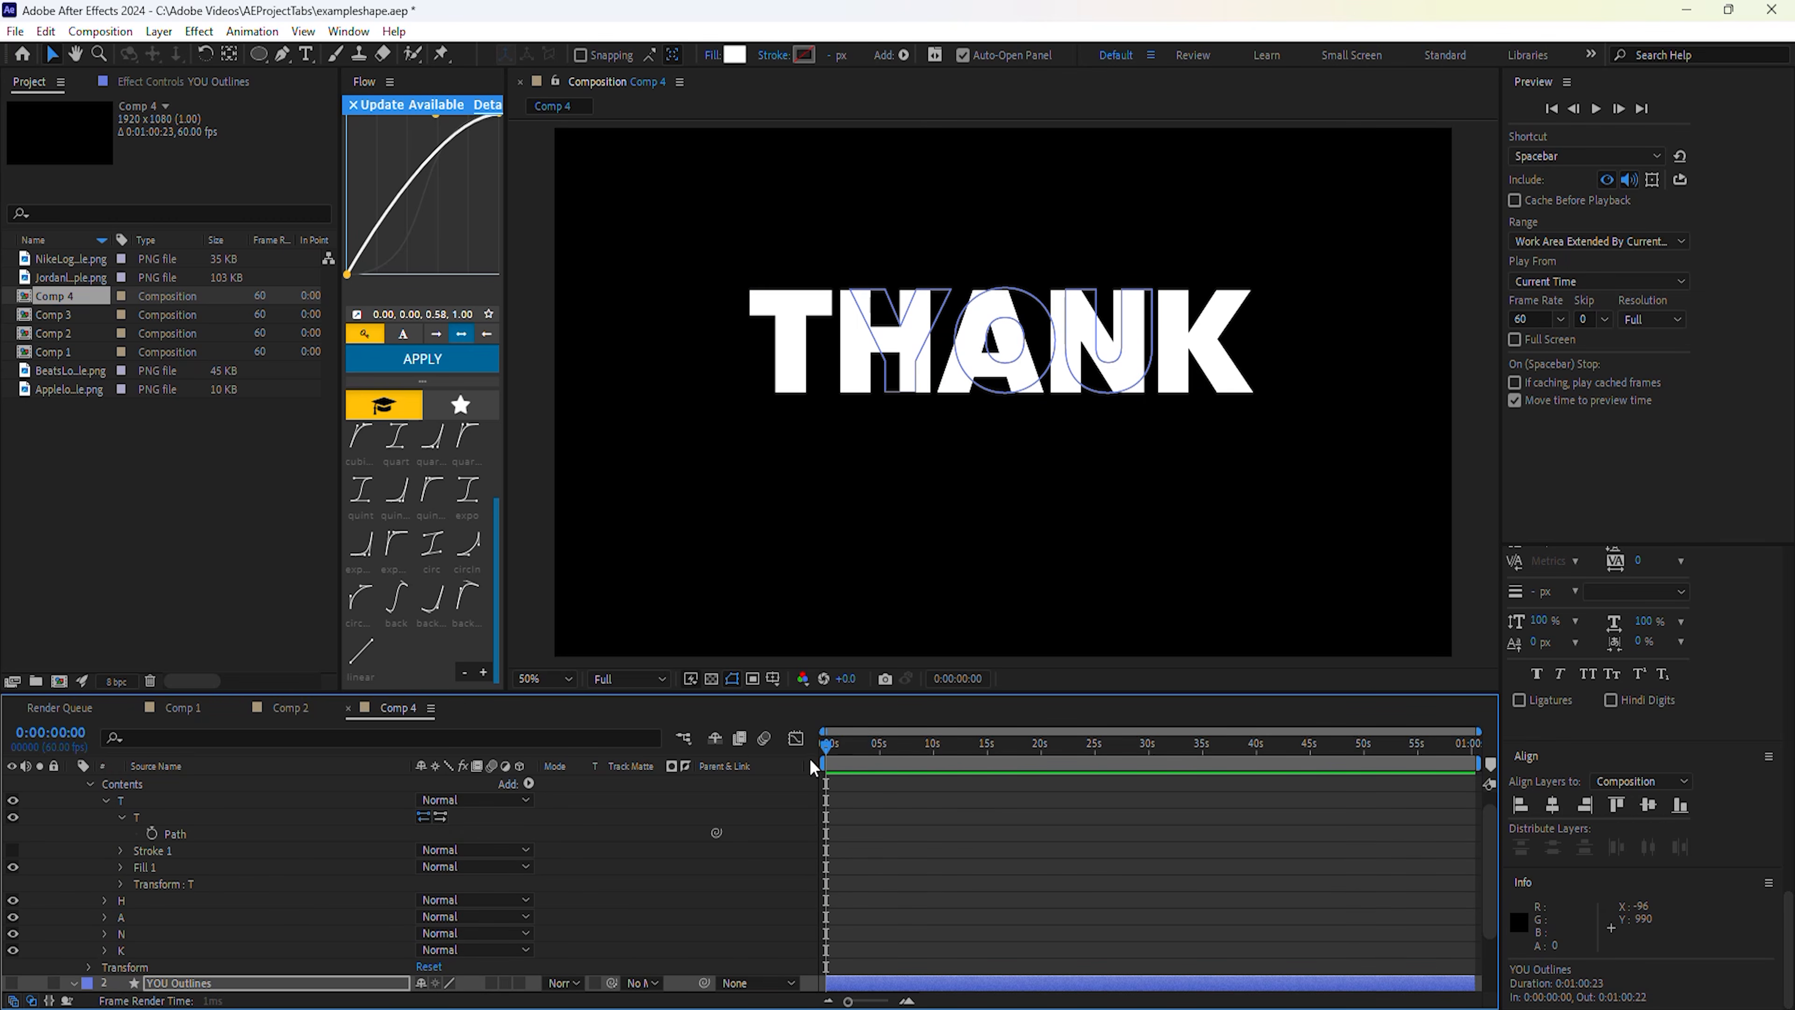
Set starting Path keyframes on the T, H, A, N and K letters at 0 seconds.
left_click(150, 833)
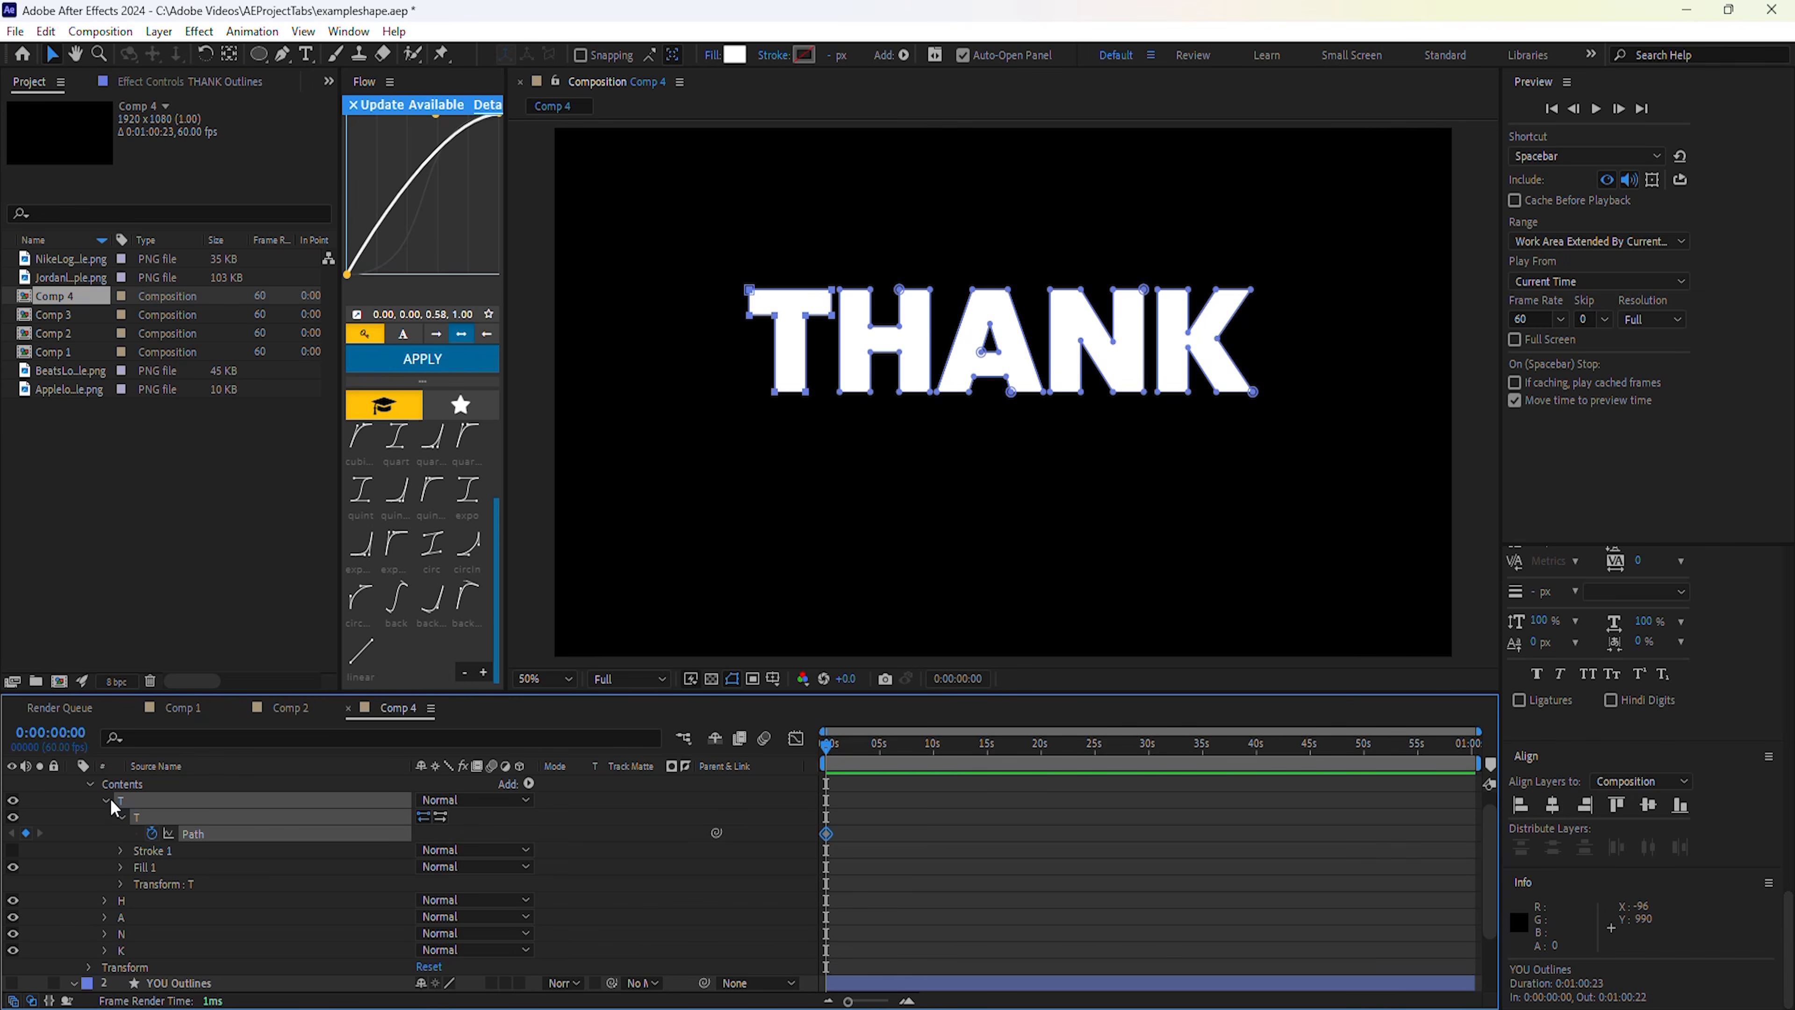
left_click(106, 800)
left_click(110, 818)
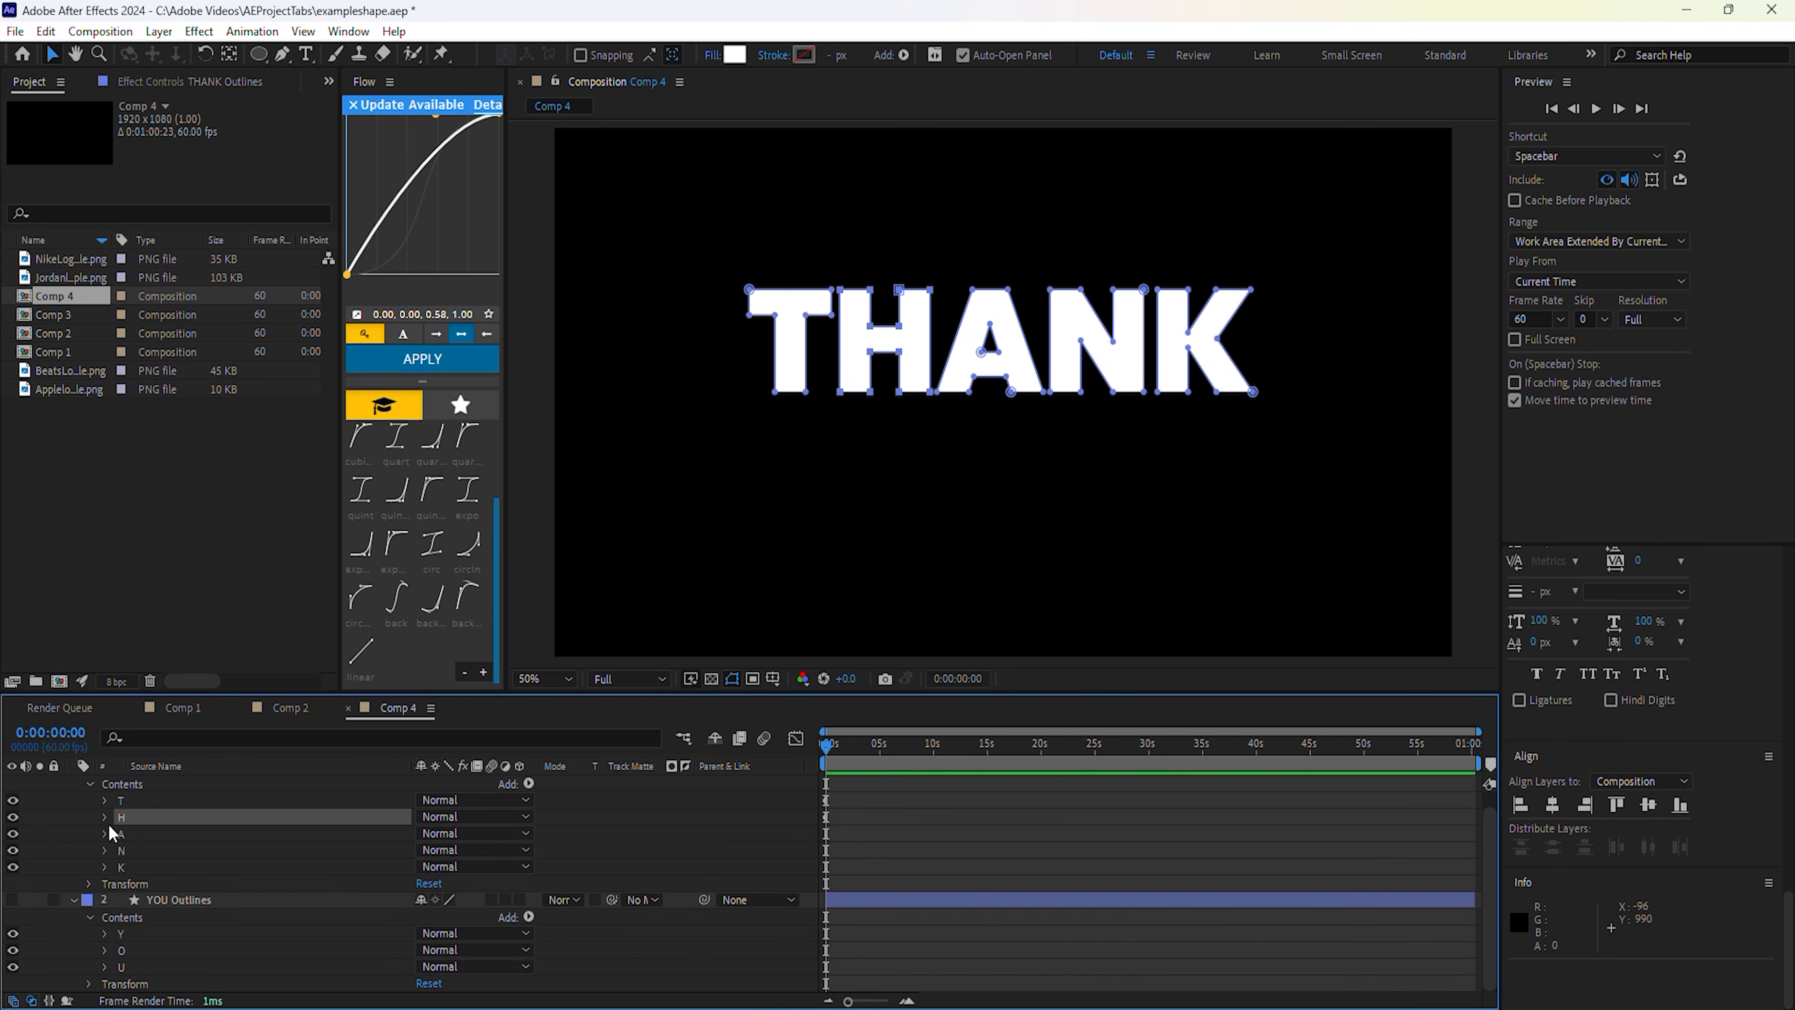
left_click(122, 834)
left_click(106, 851)
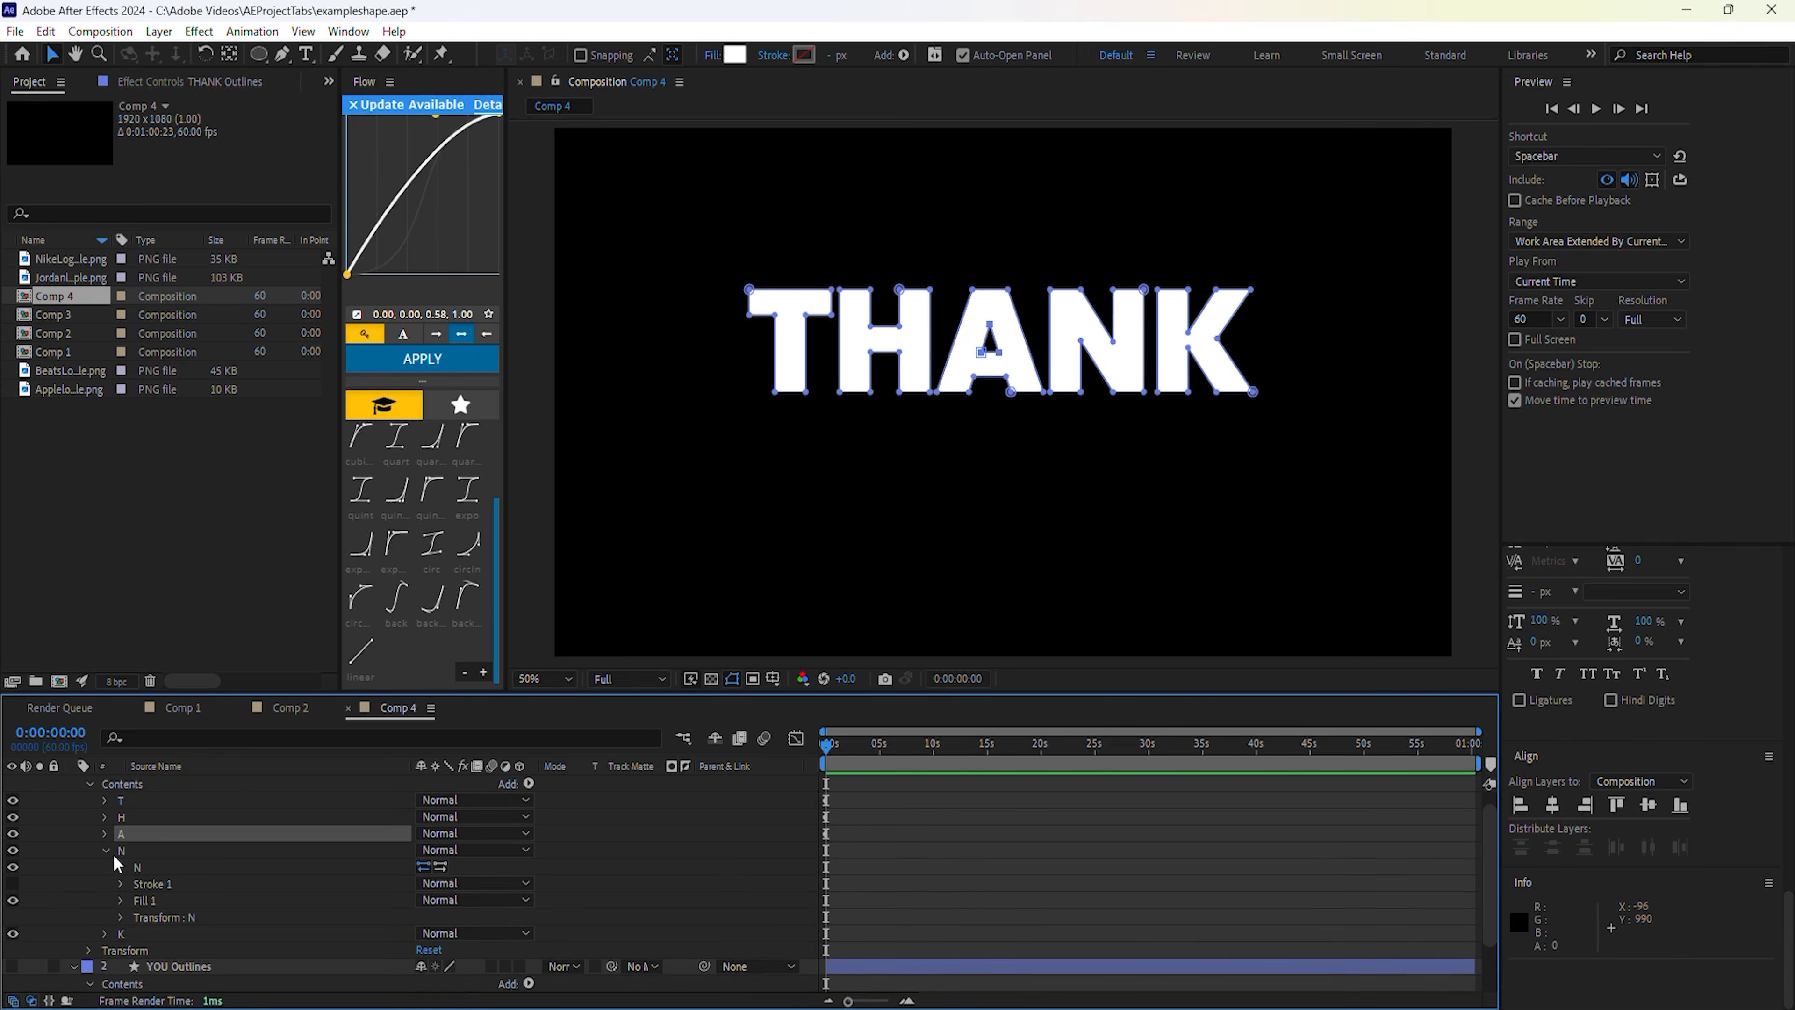
left_click(122, 851)
left_click(107, 851)
left_click(106, 866)
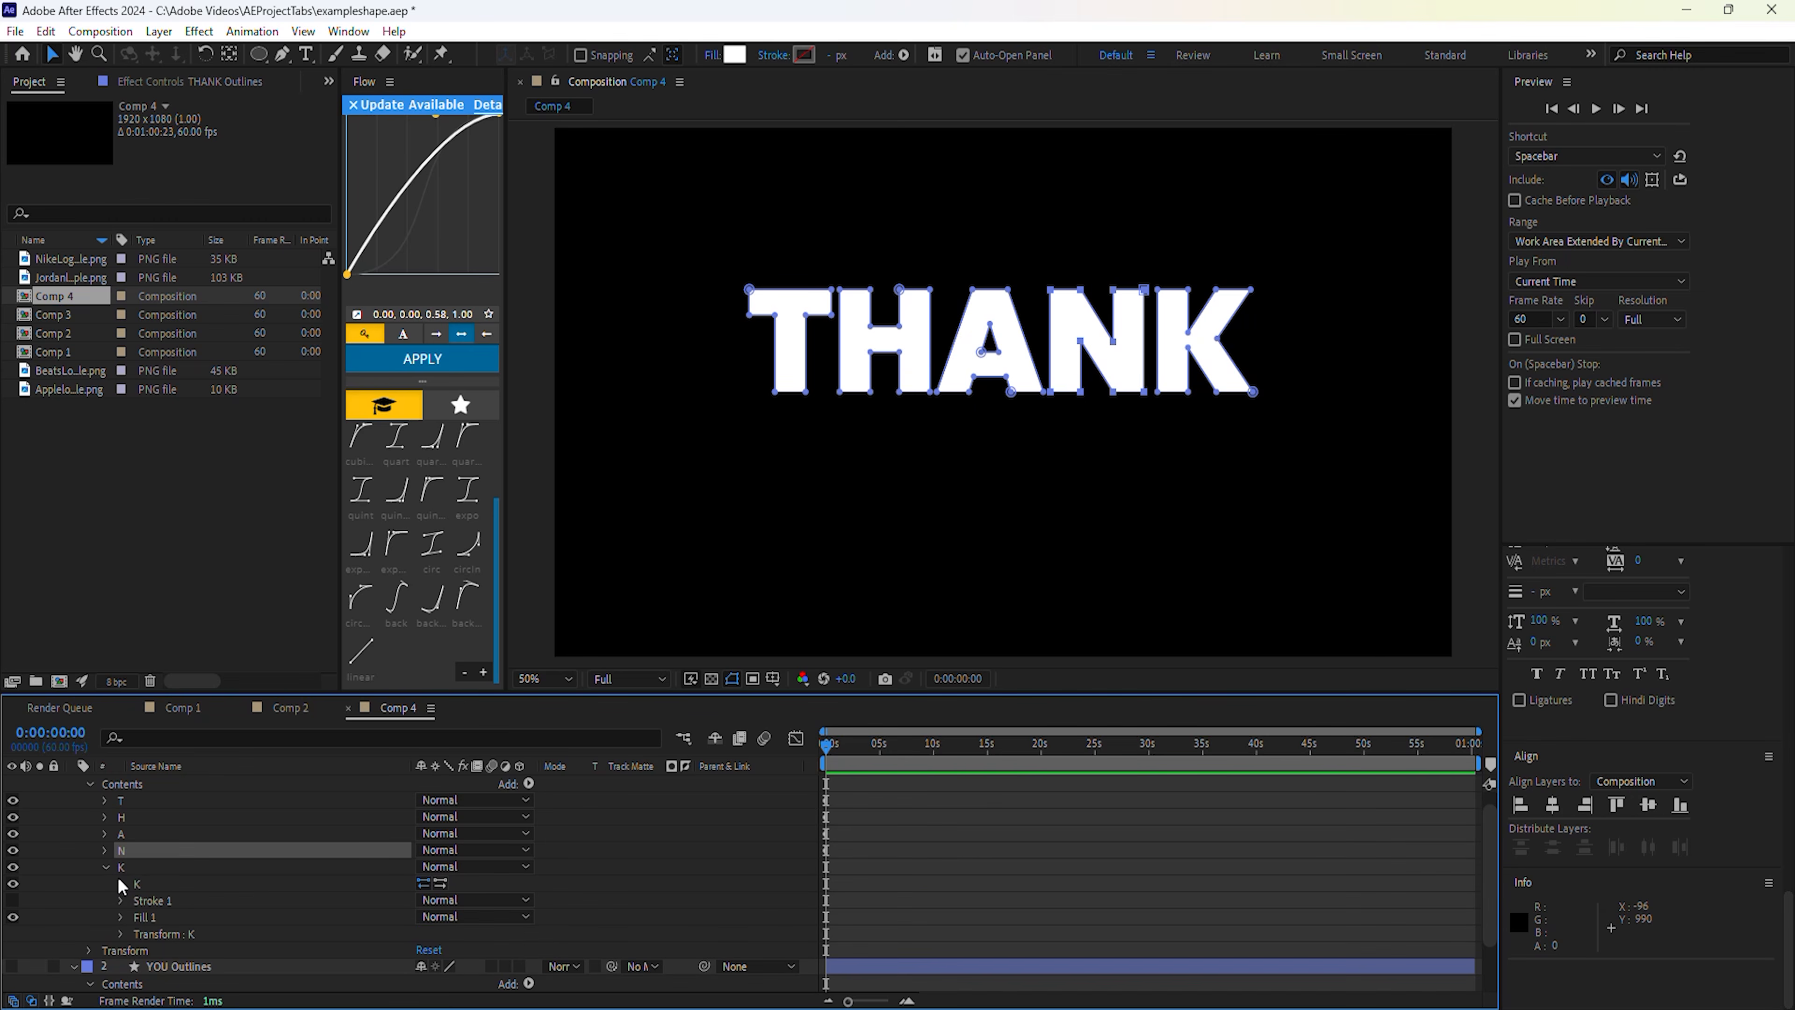
left_click(120, 884)
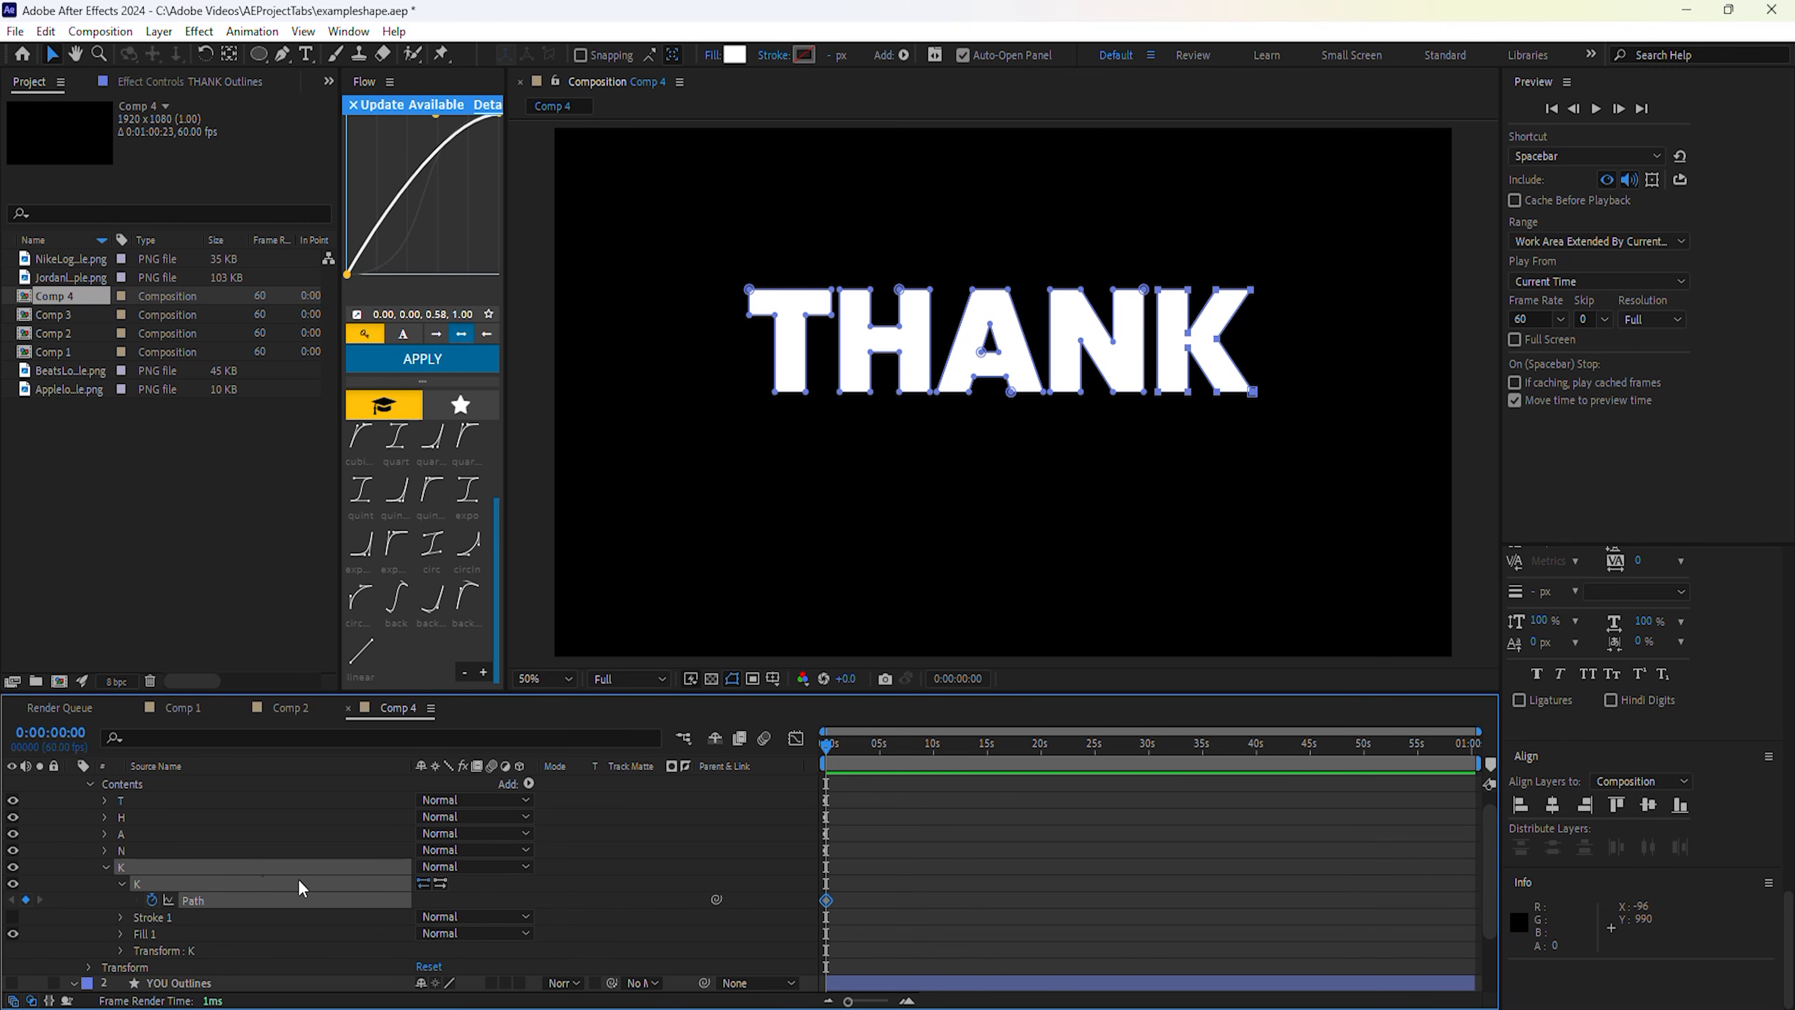
left_click(111, 867)
Move to 0:00:02:42 and open the Y letter's Path in YOU Outlines.
left_click(829, 745)
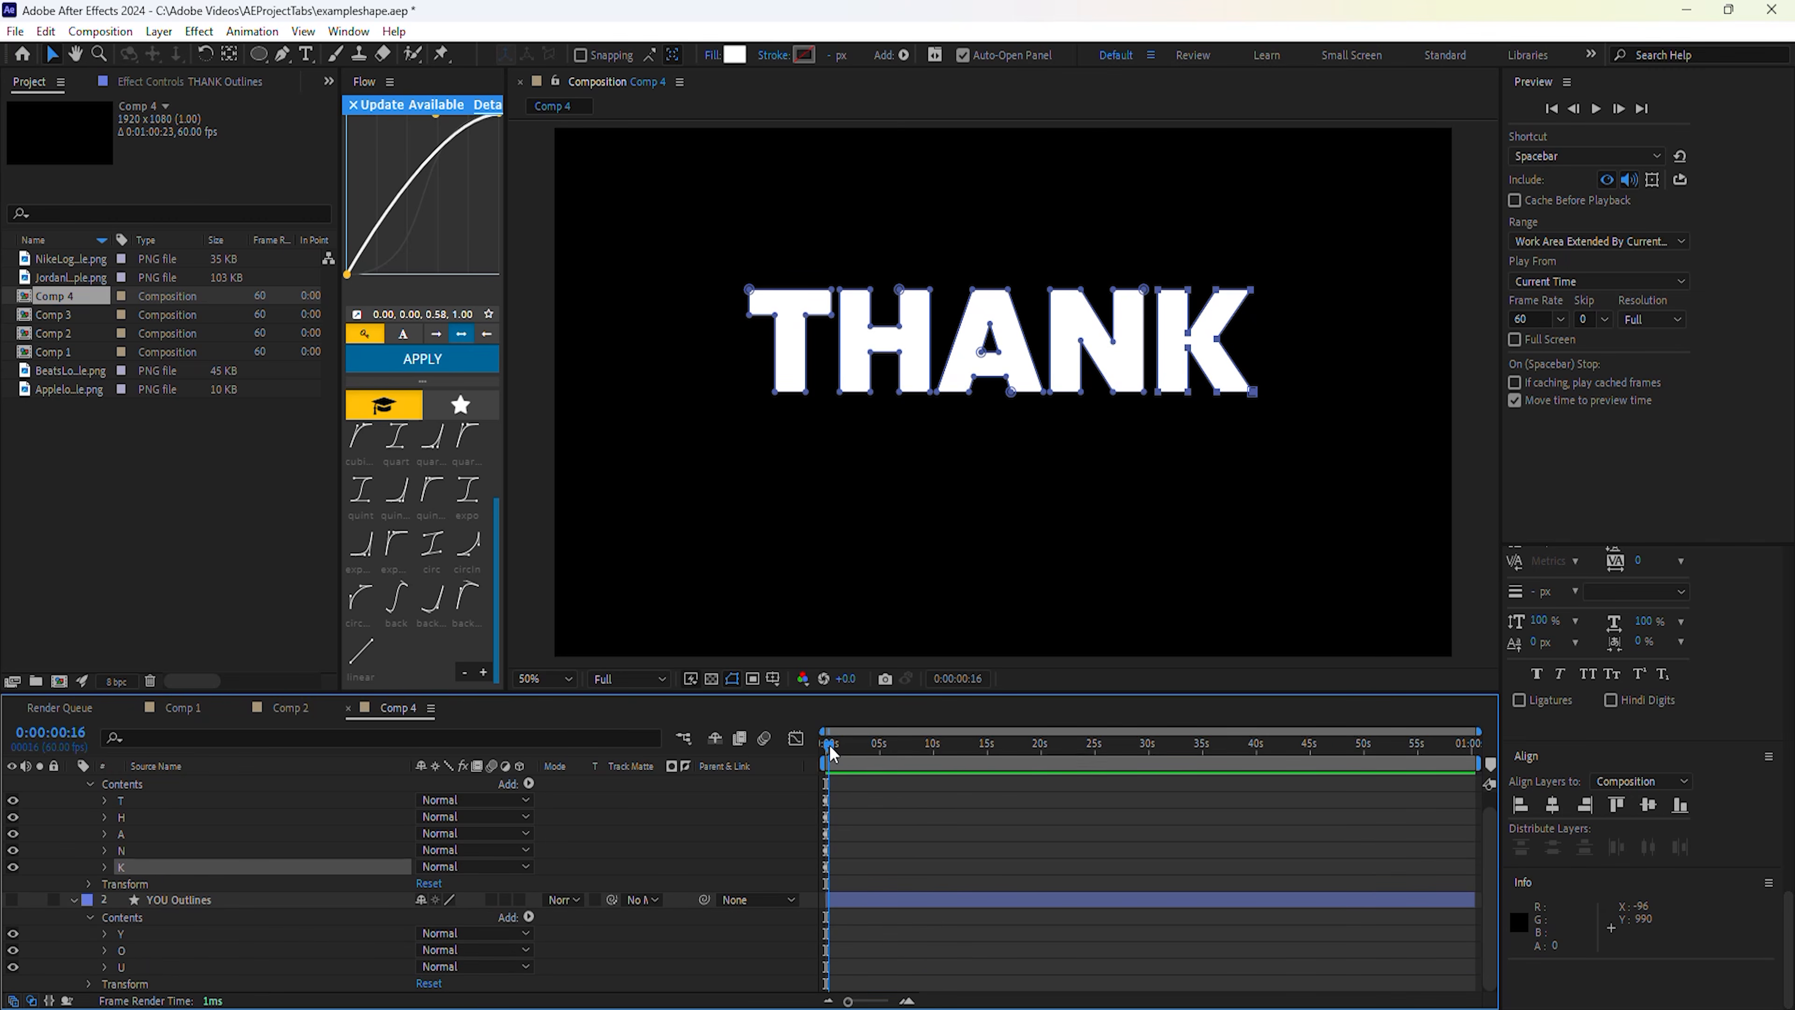
left_click_drag(853, 749, 854, 749)
left_click(105, 800)
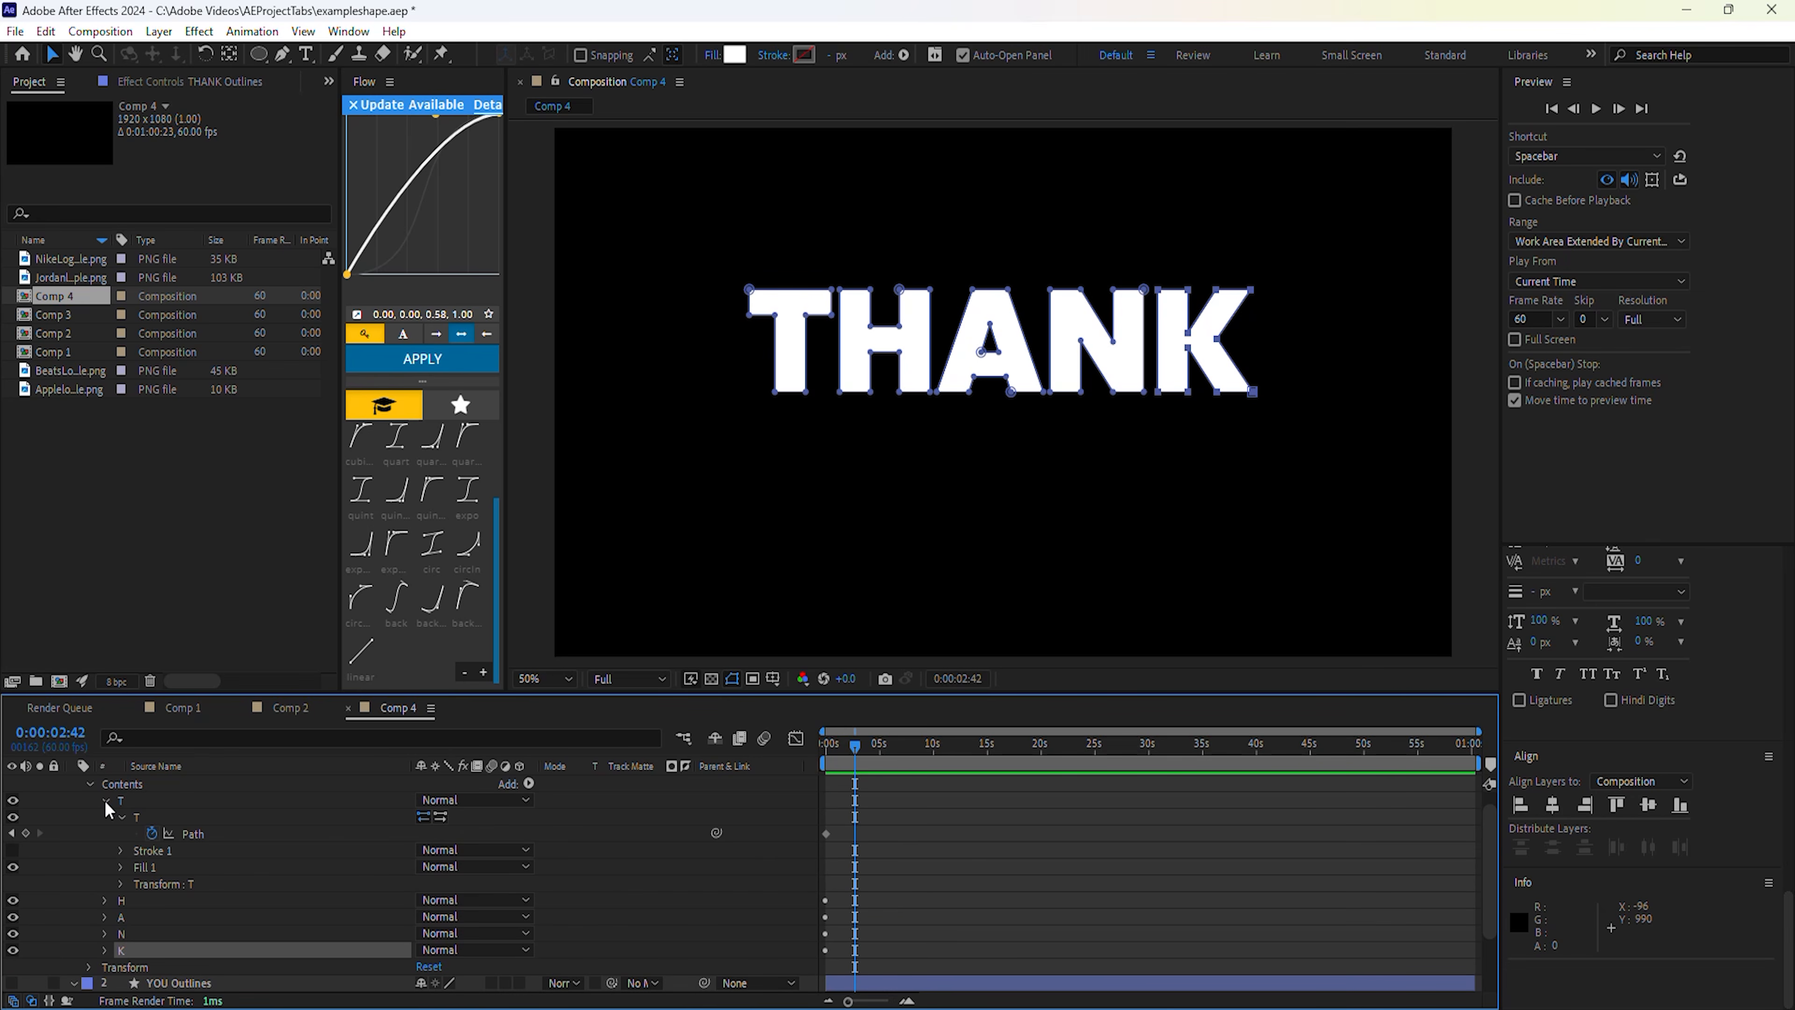
left_click(189, 835)
scroll(227, 833, "down", 2)
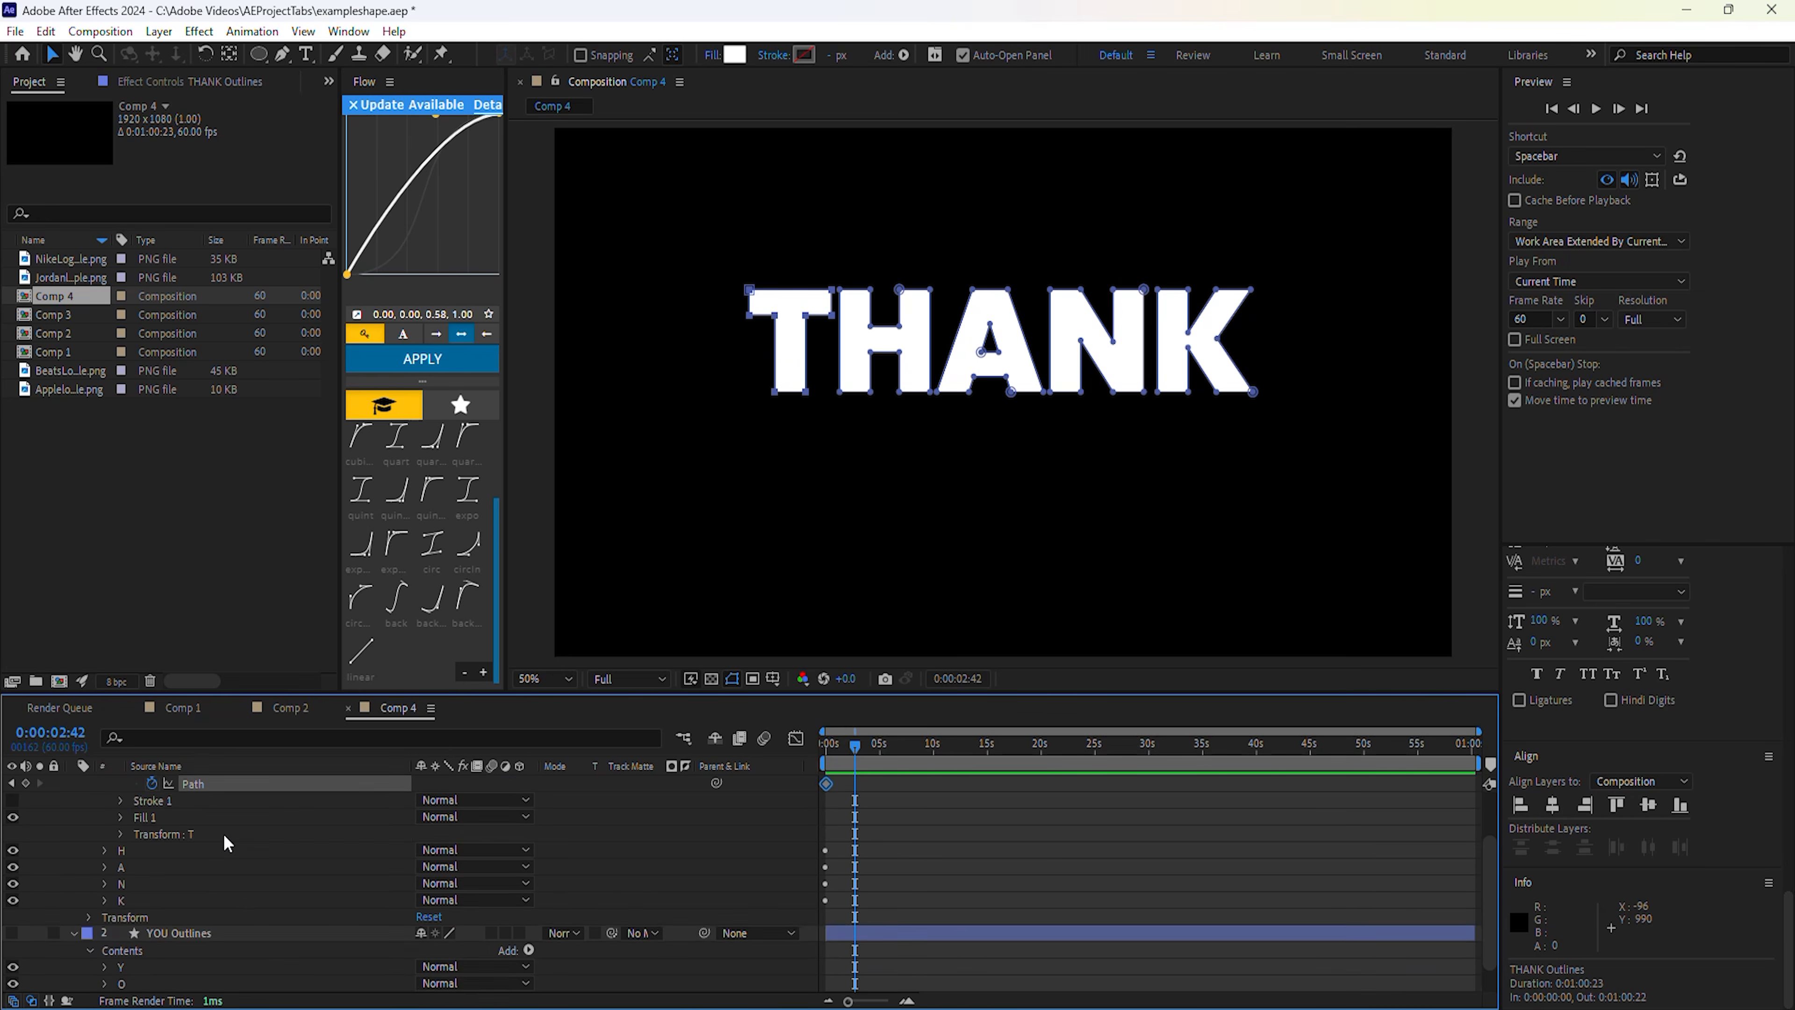
left_click(105, 934)
left_click(124, 934)
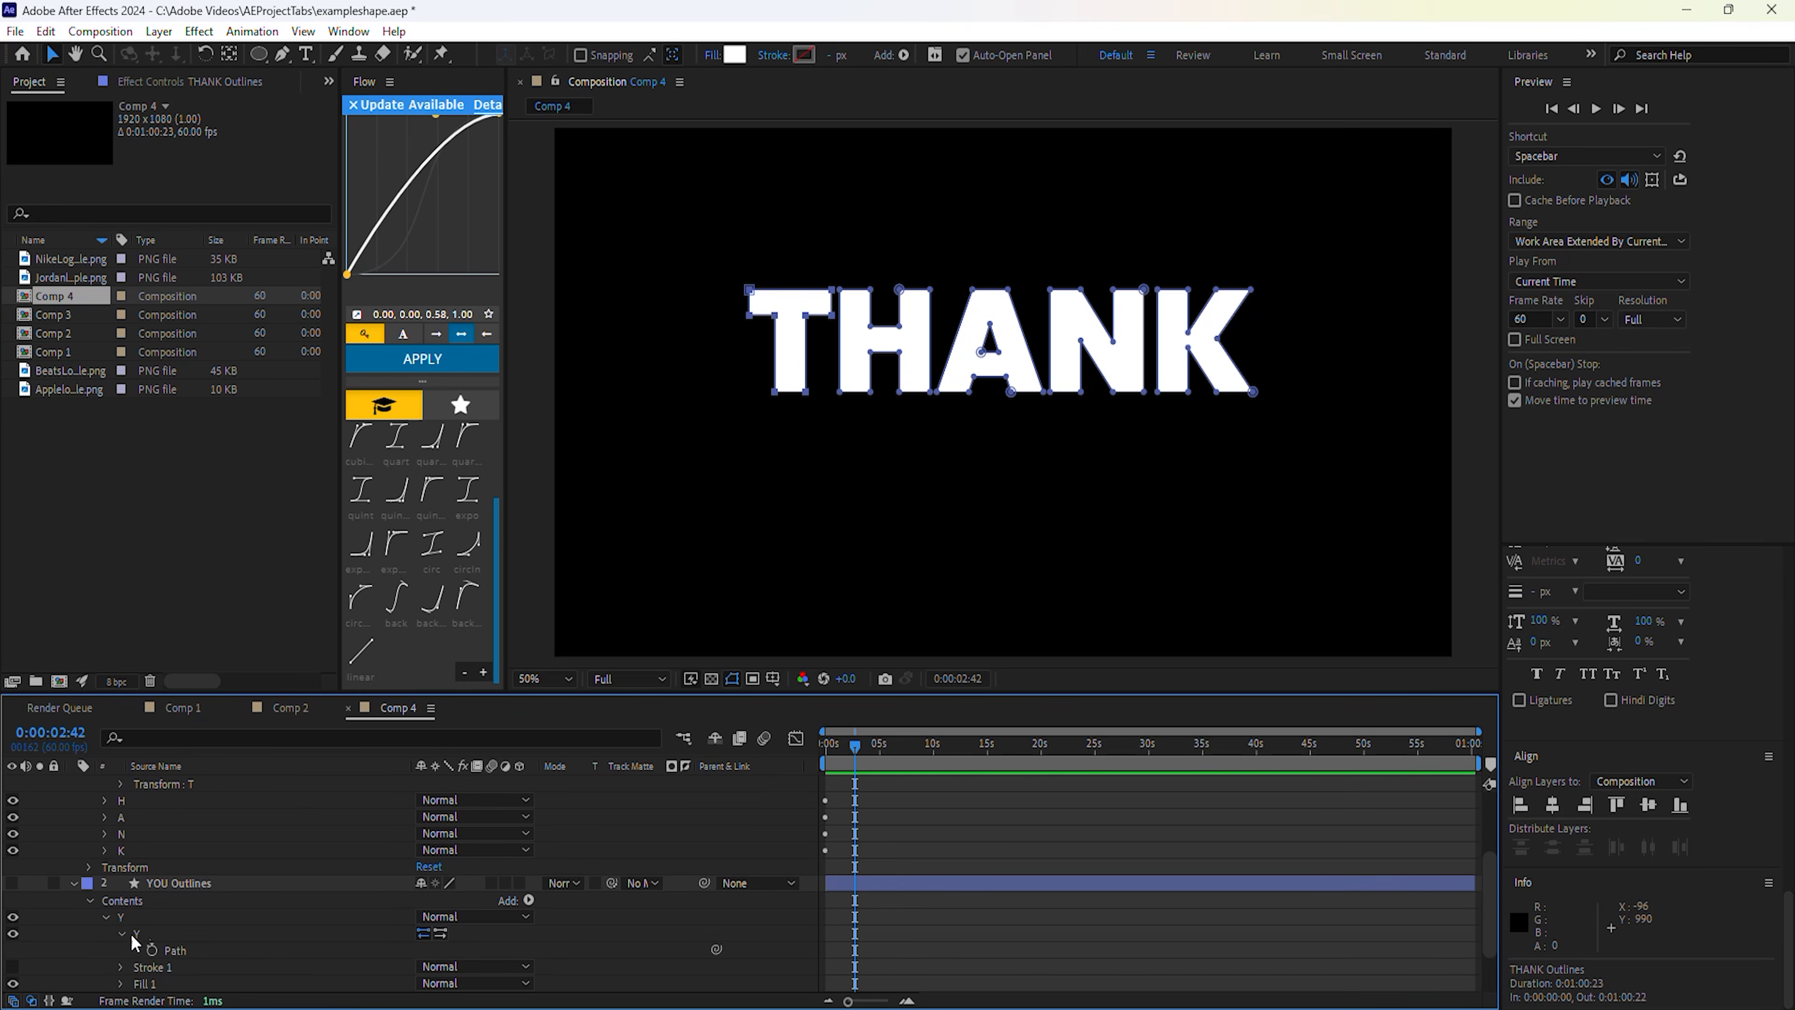
left_click(190, 951)
scroll(202, 955, "up", 2)
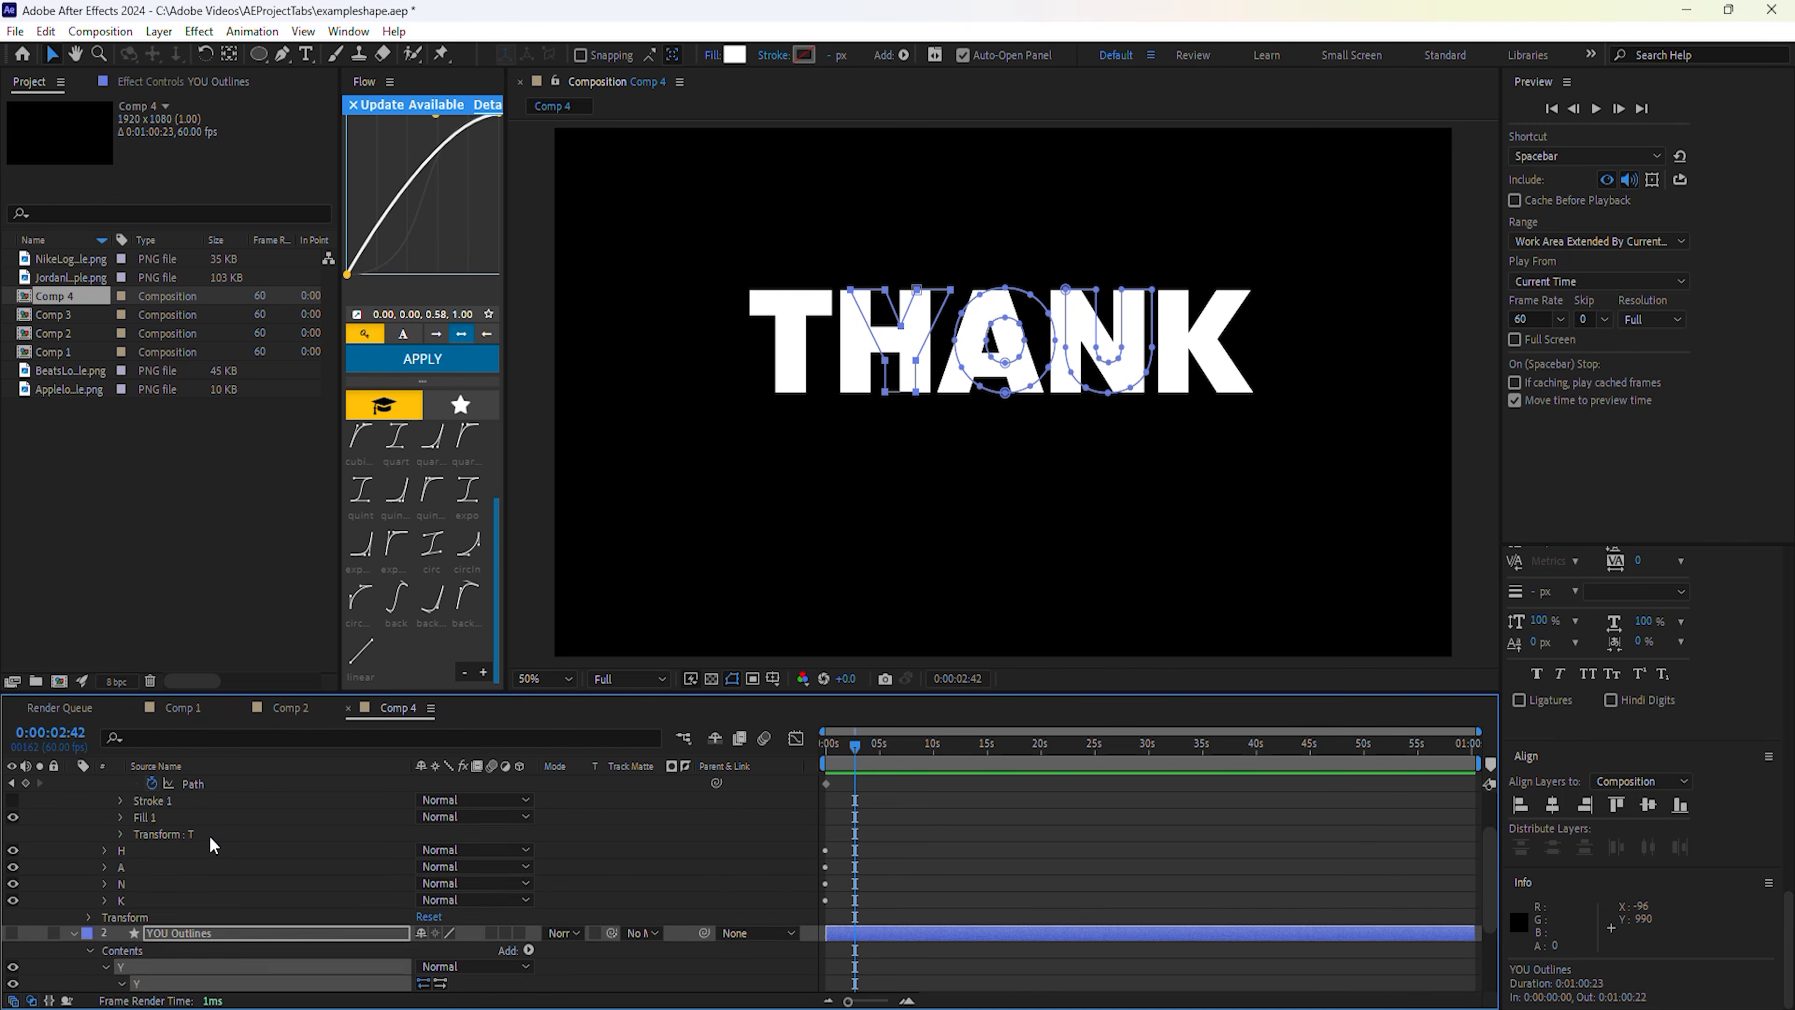
Paste the Y shape onto the T path at 0:00:02:42 and scrub to preview the morph.
left_click(200, 835)
key("ctrl+v")
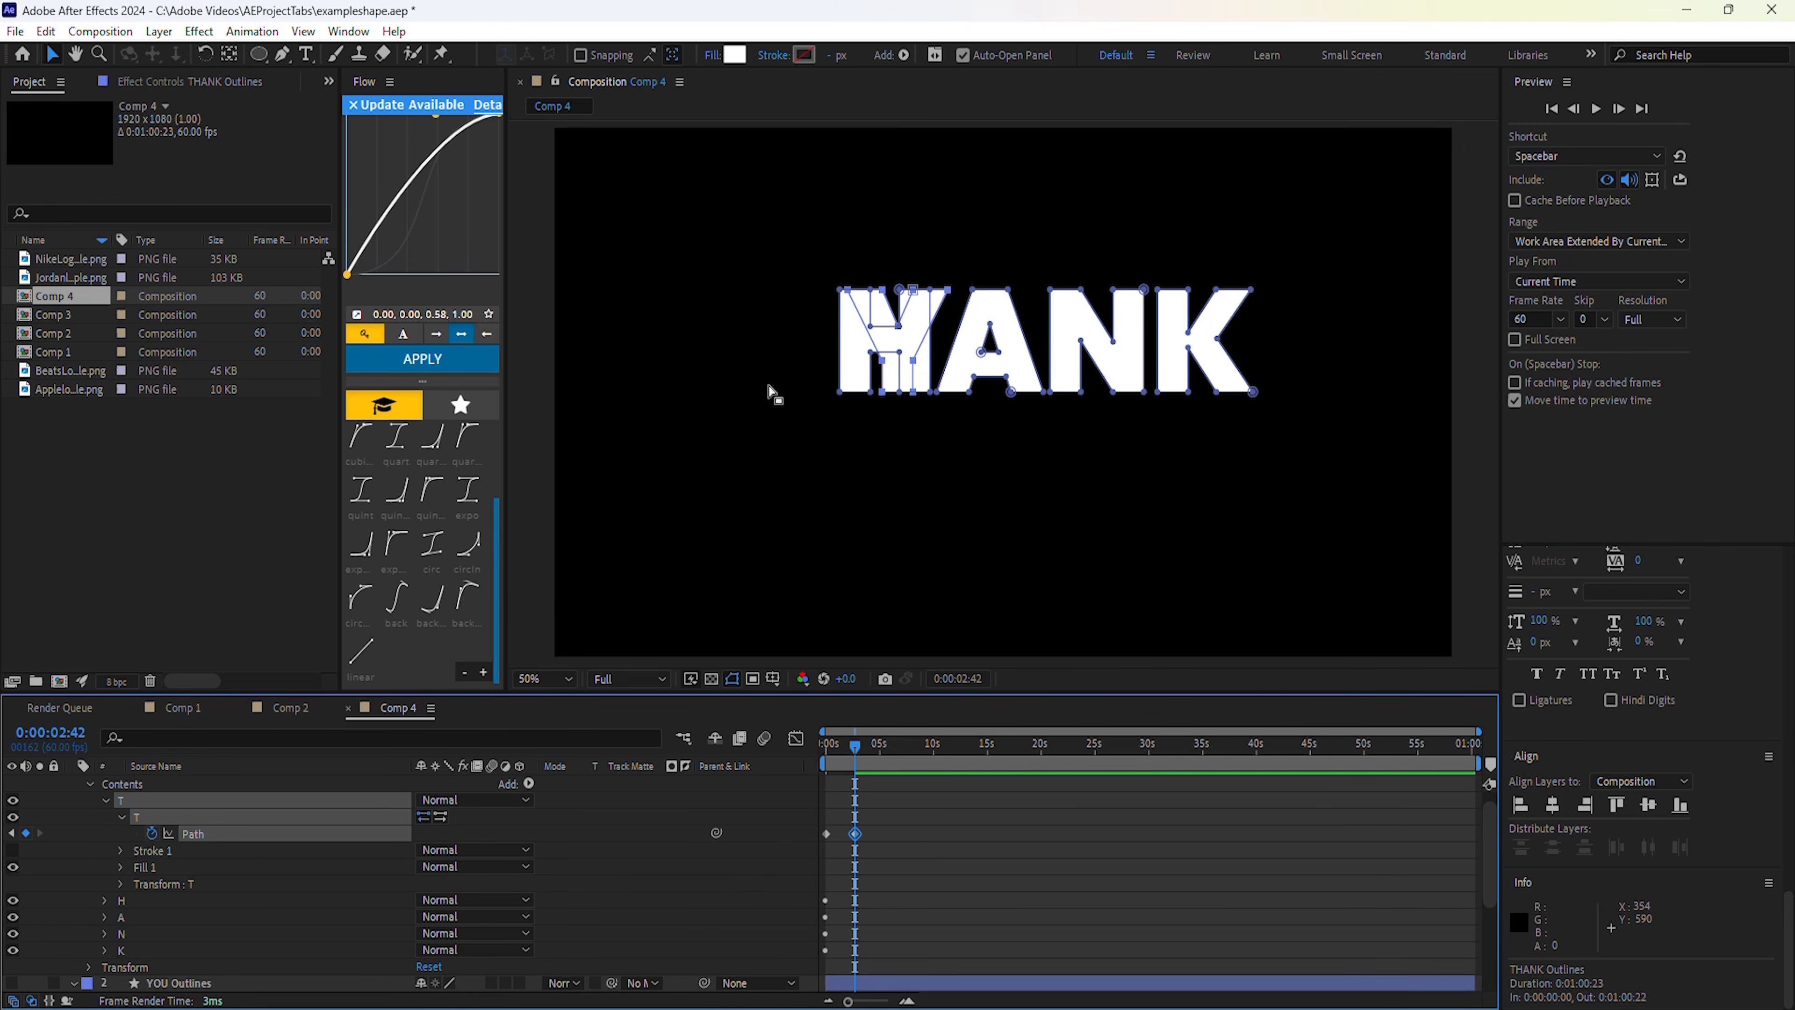
left_click(841, 748)
mouse_move(841, 753)
left_mouse_down()
mouse_move(826, 749)
mouse_move(853, 750)
left_mouse_up()
left_click_drag(841, 1002, 883, 1004)
left_click_drag(996, 747, 1000, 745)
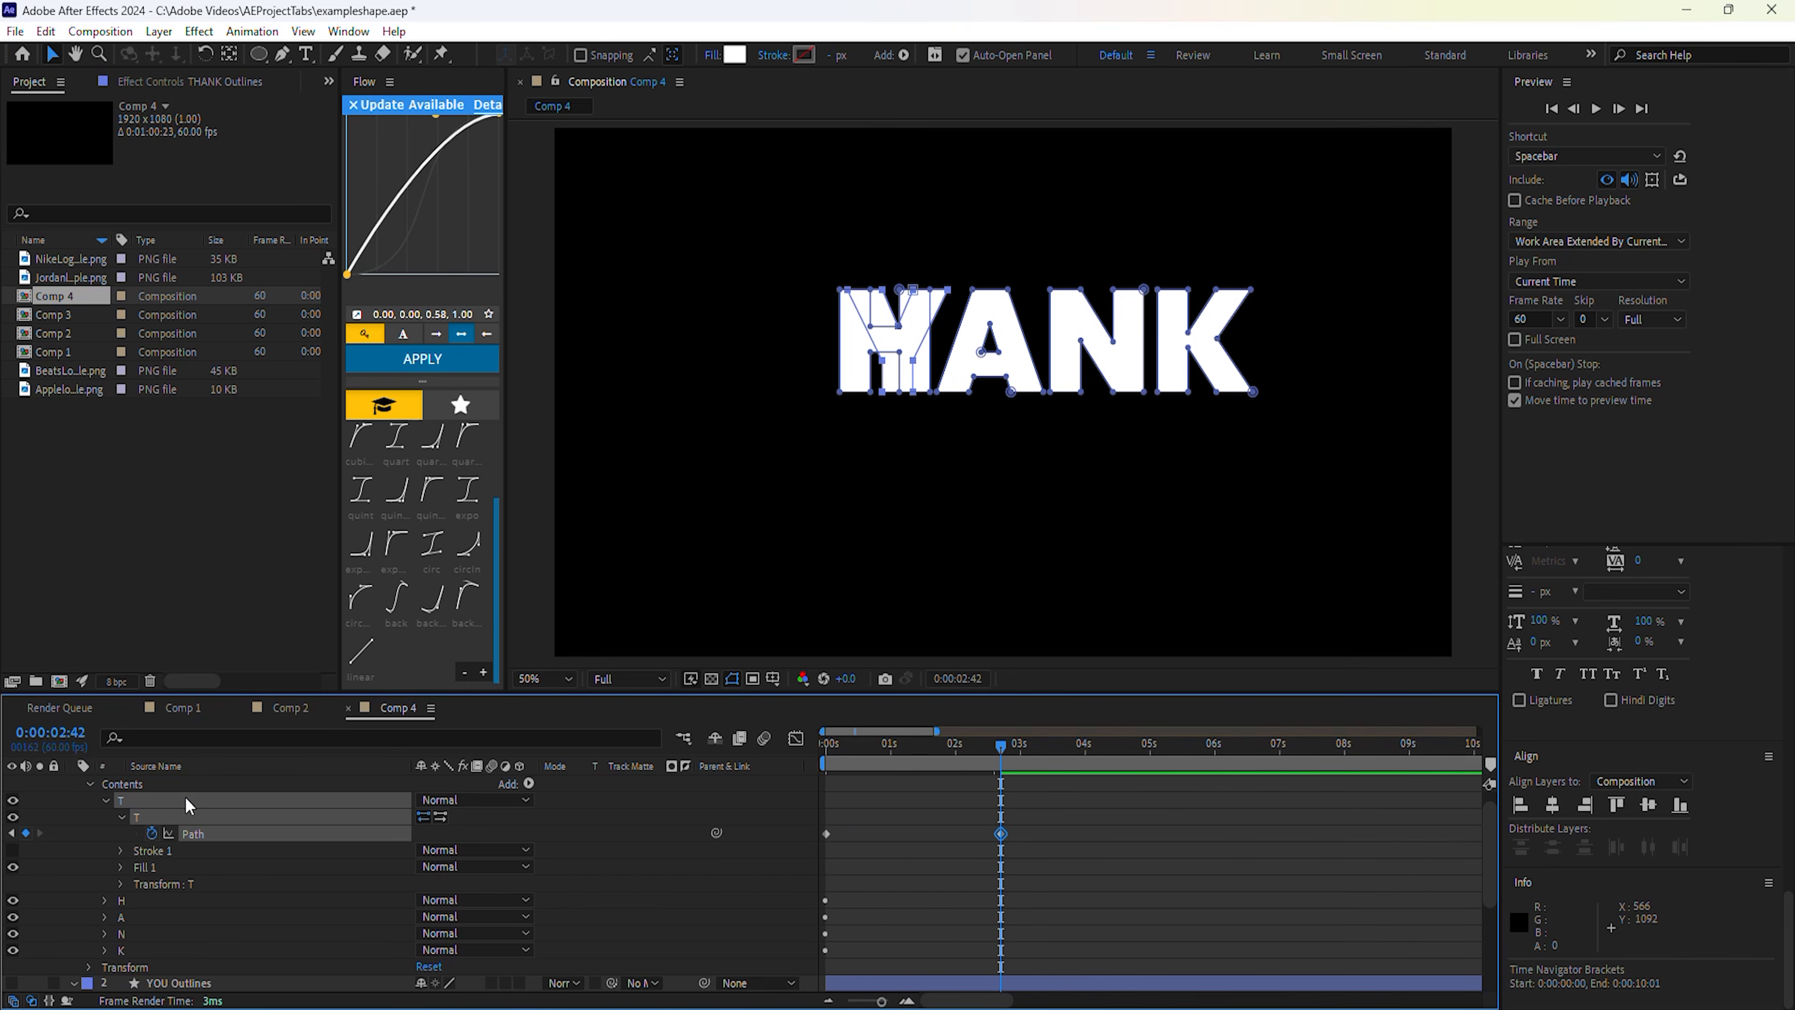
Copy the Y path again and paste it onto the H path at 2:42, then preview.
left_click(121, 818)
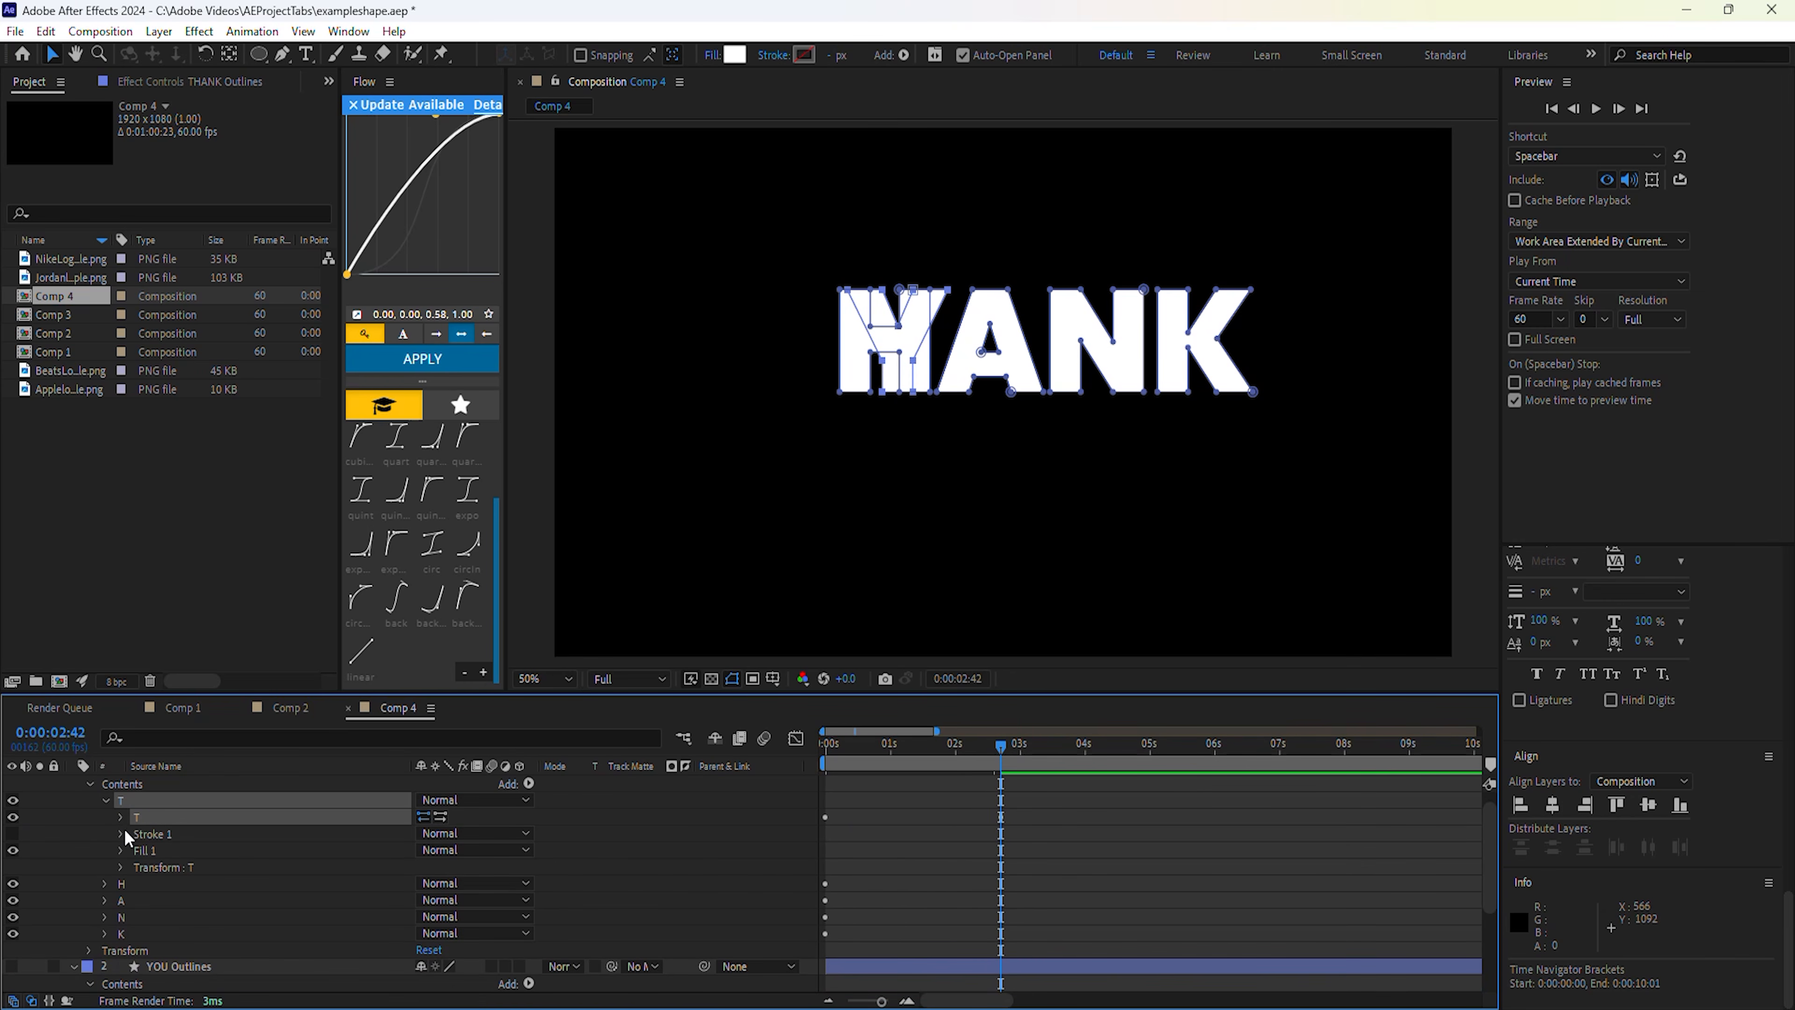
left_click(105, 800)
left_click(105, 818)
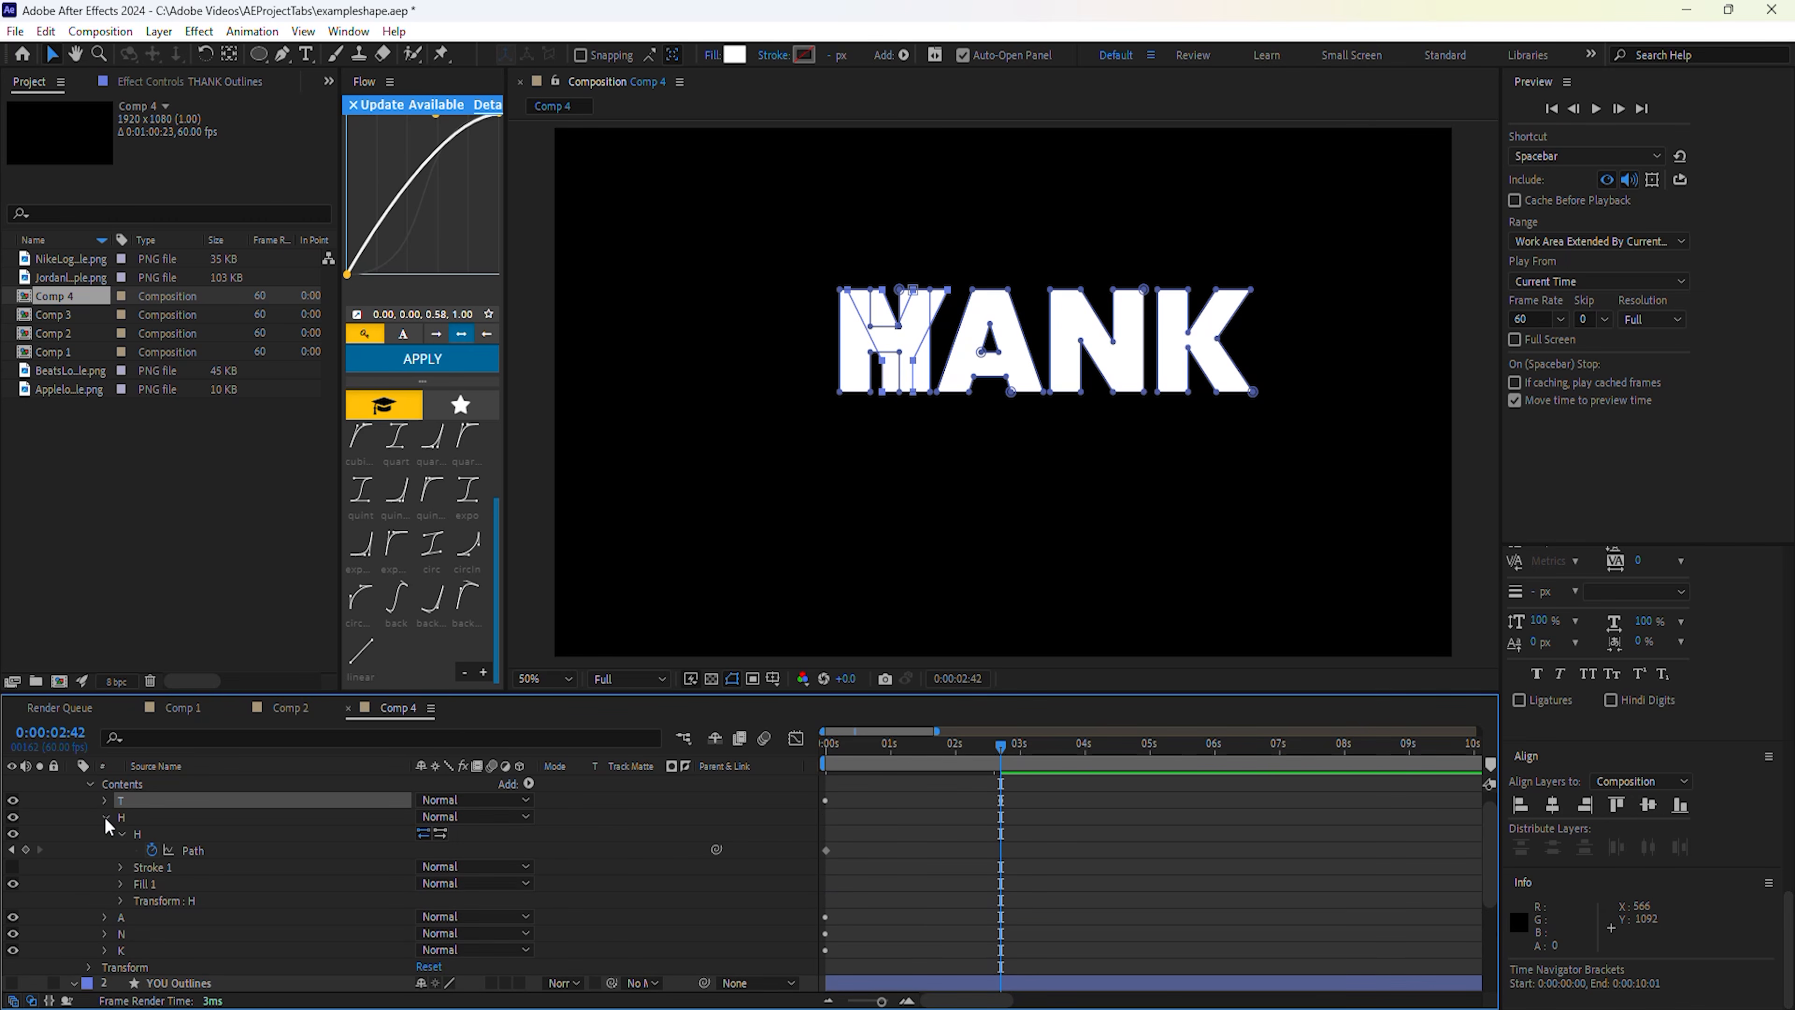
scroll(134, 830, "down", 1)
left_click(192, 801)
scroll(244, 837, "down", 2)
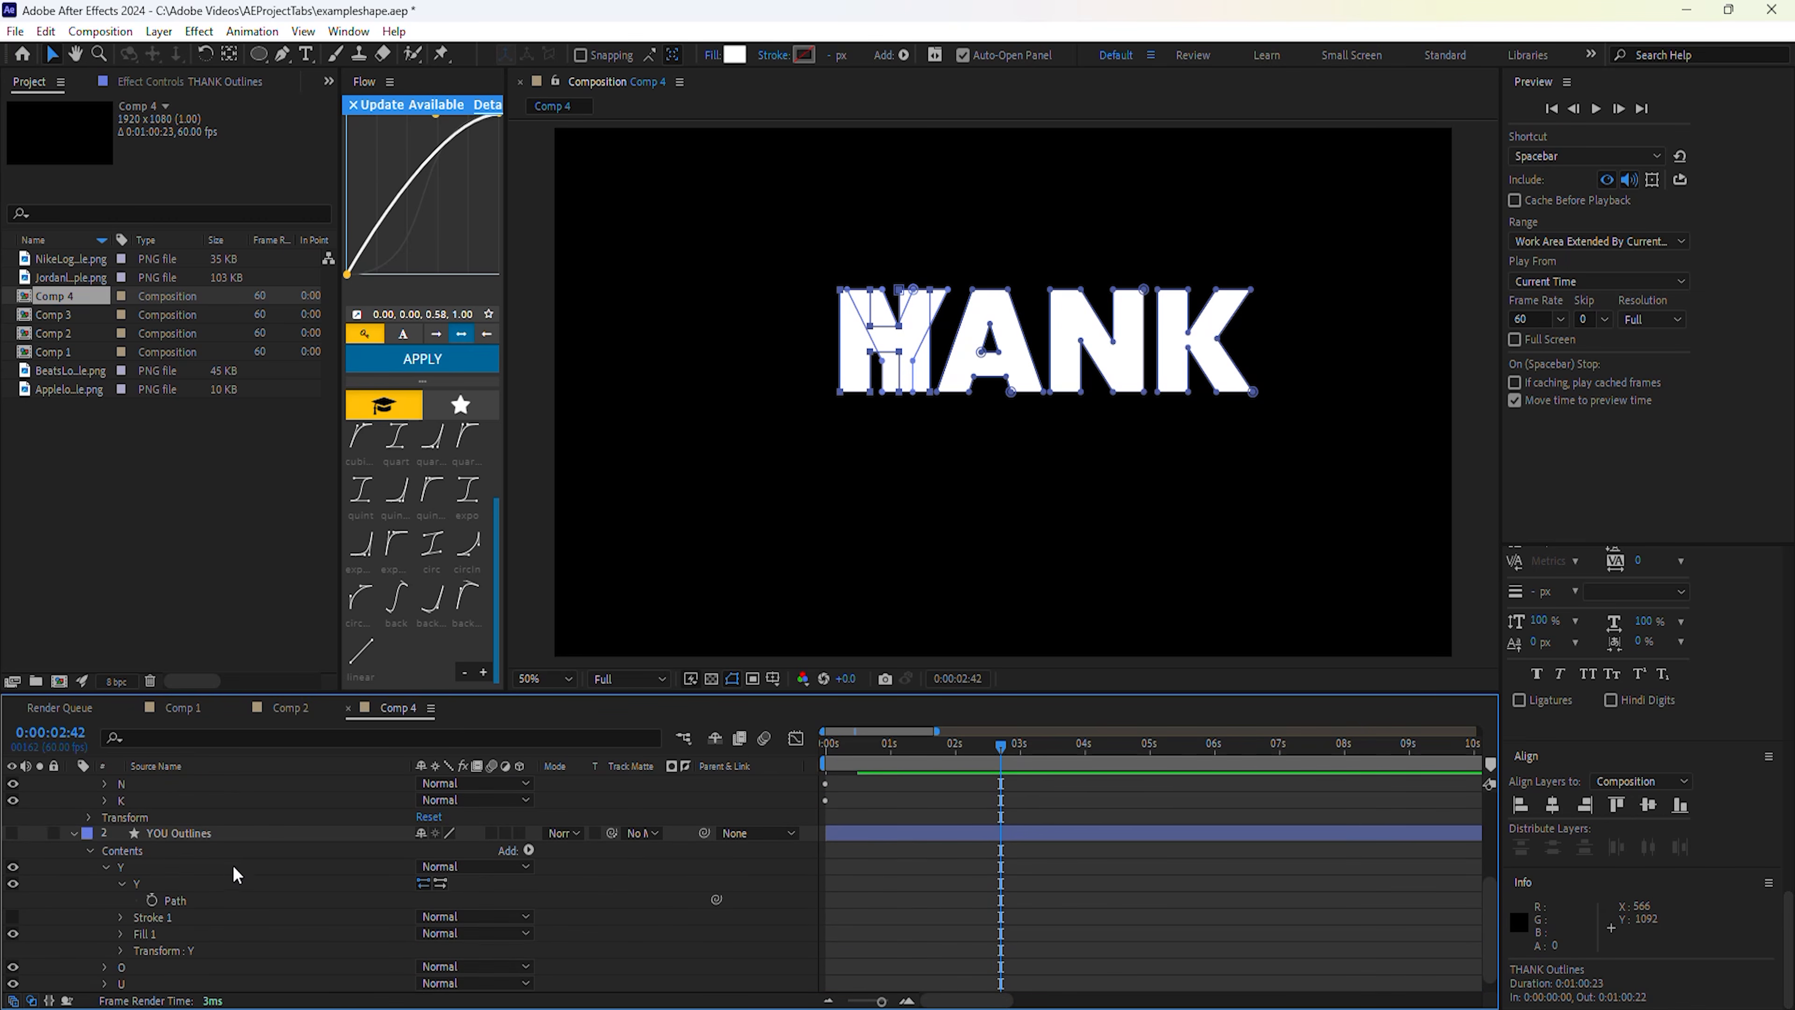
left_click(174, 884)
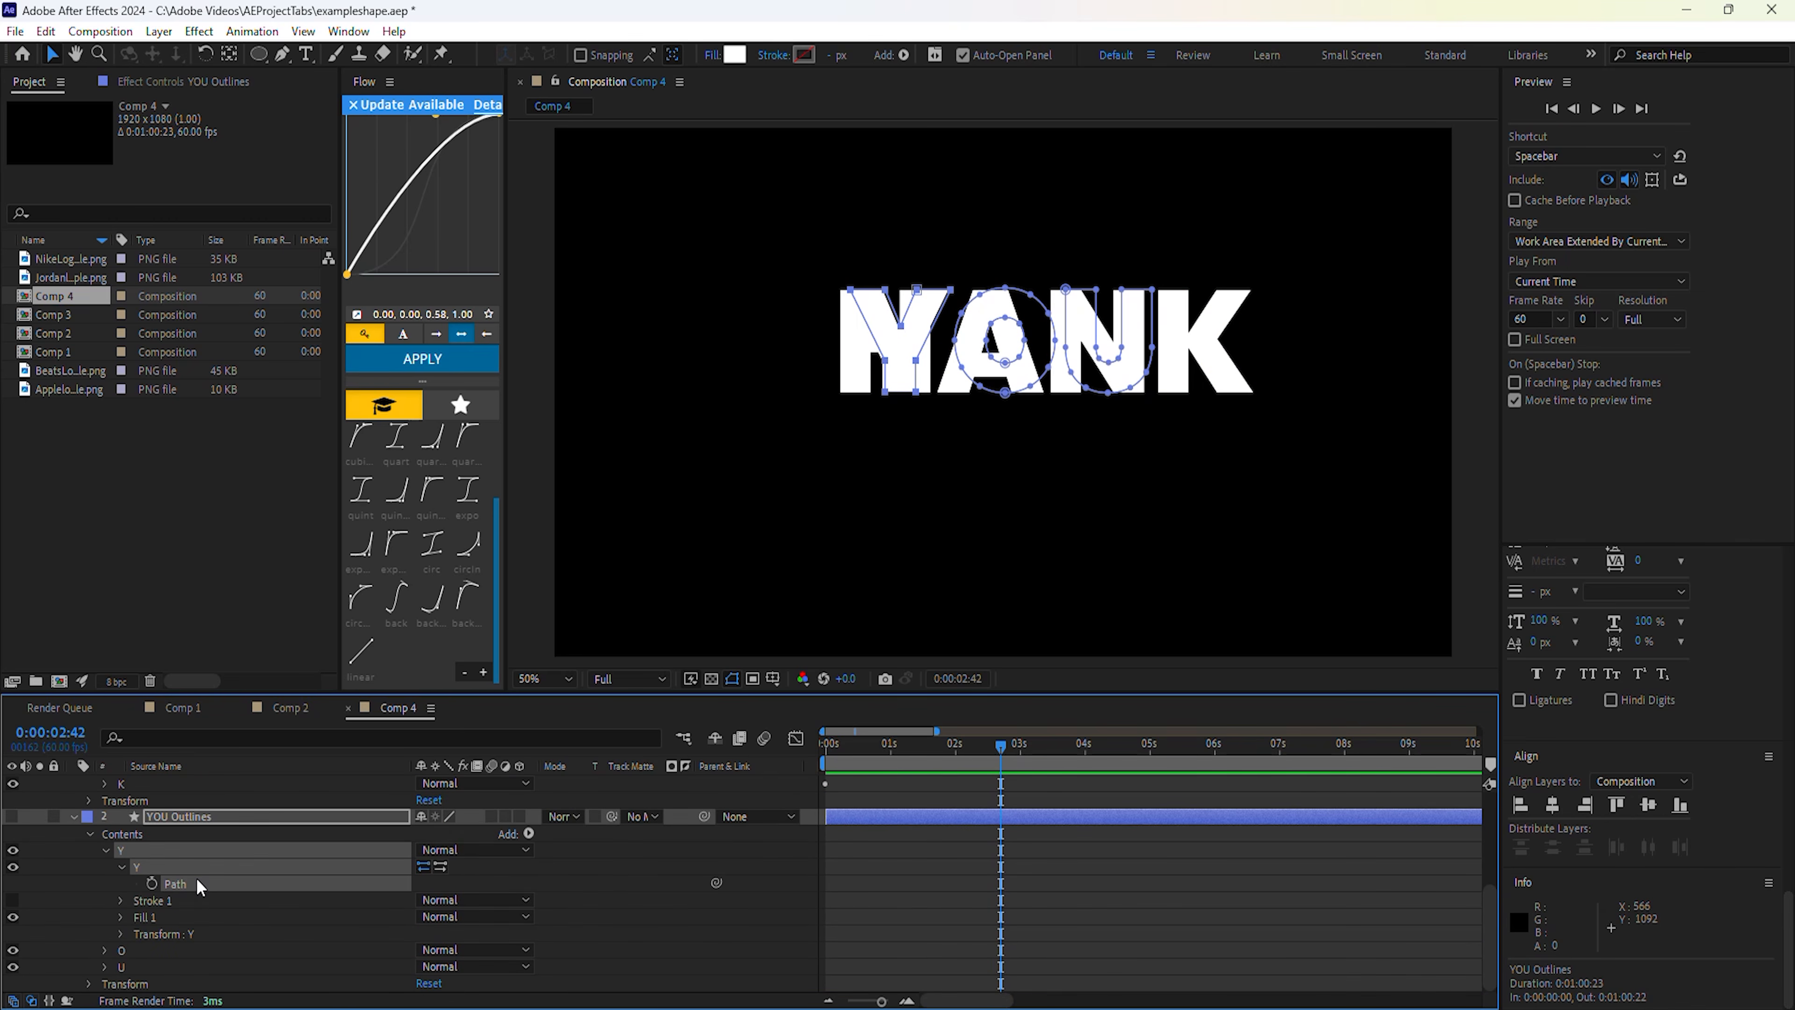
scroll(219, 865, "up", 3)
scroll(202, 854, "up", 1)
left_click(192, 868)
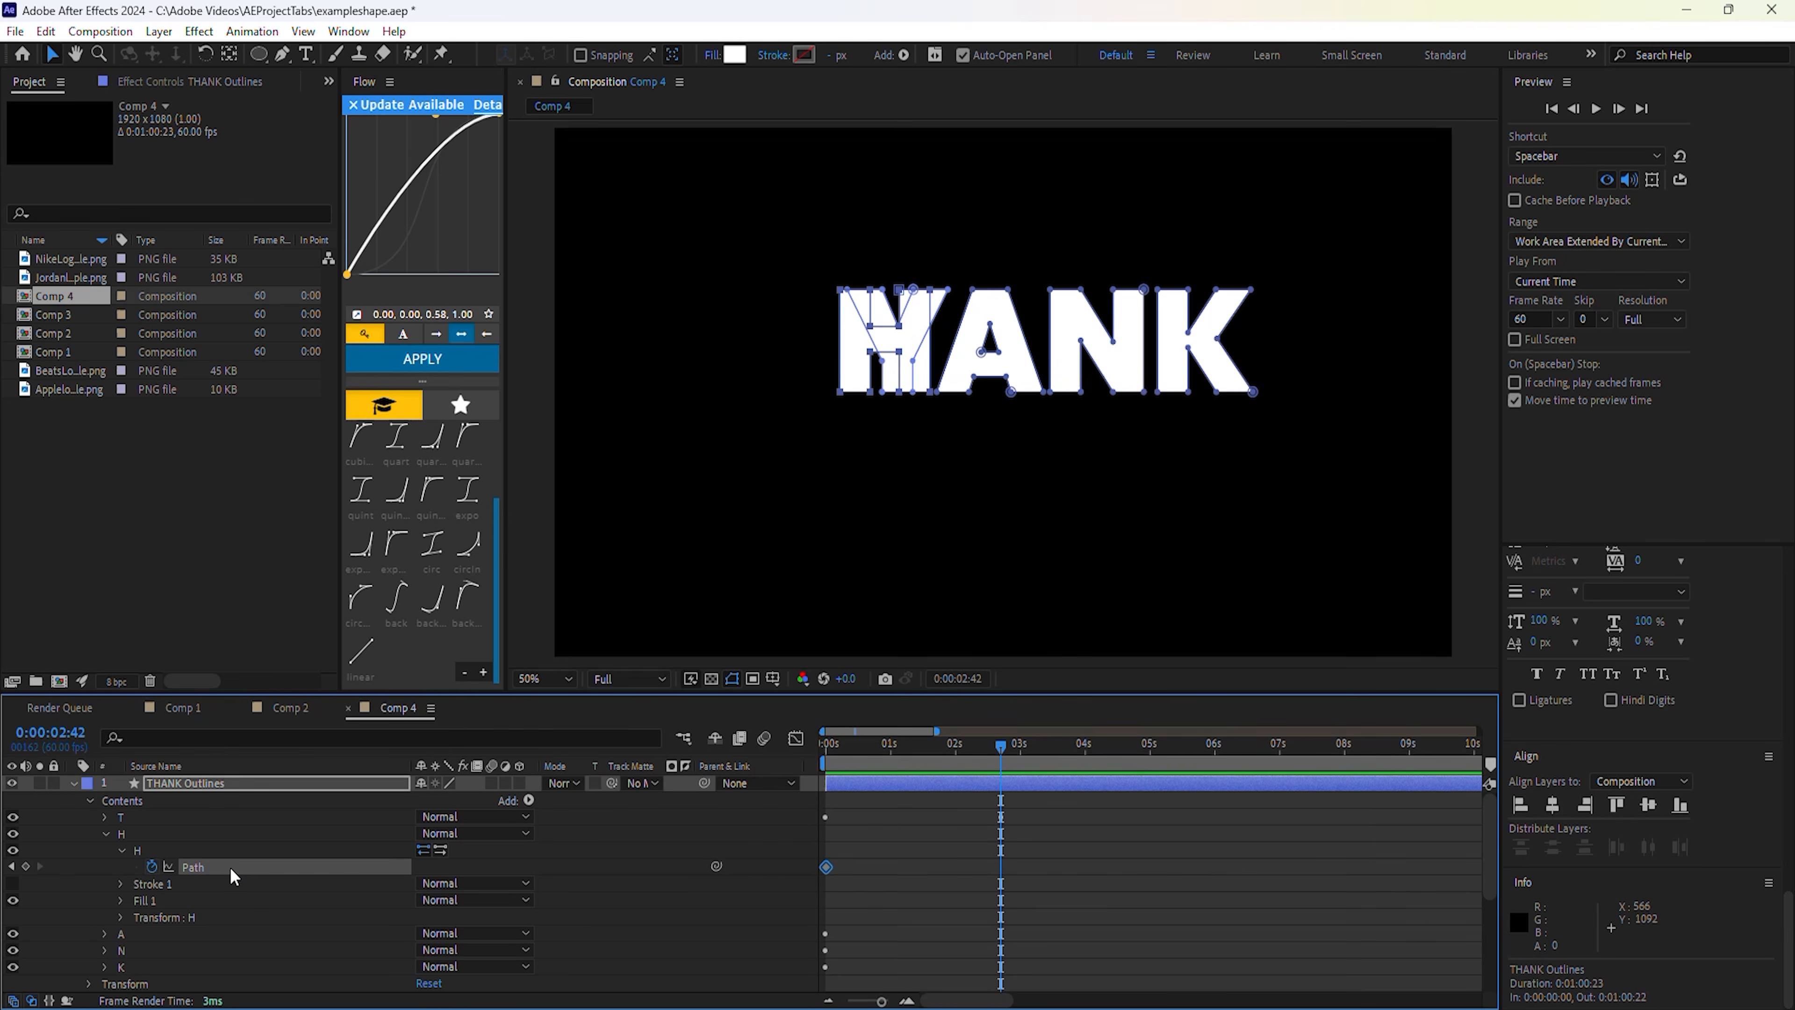
key("ctrl+v")
left_click_drag(987, 751, 1001, 789)
left_click(229, 868)
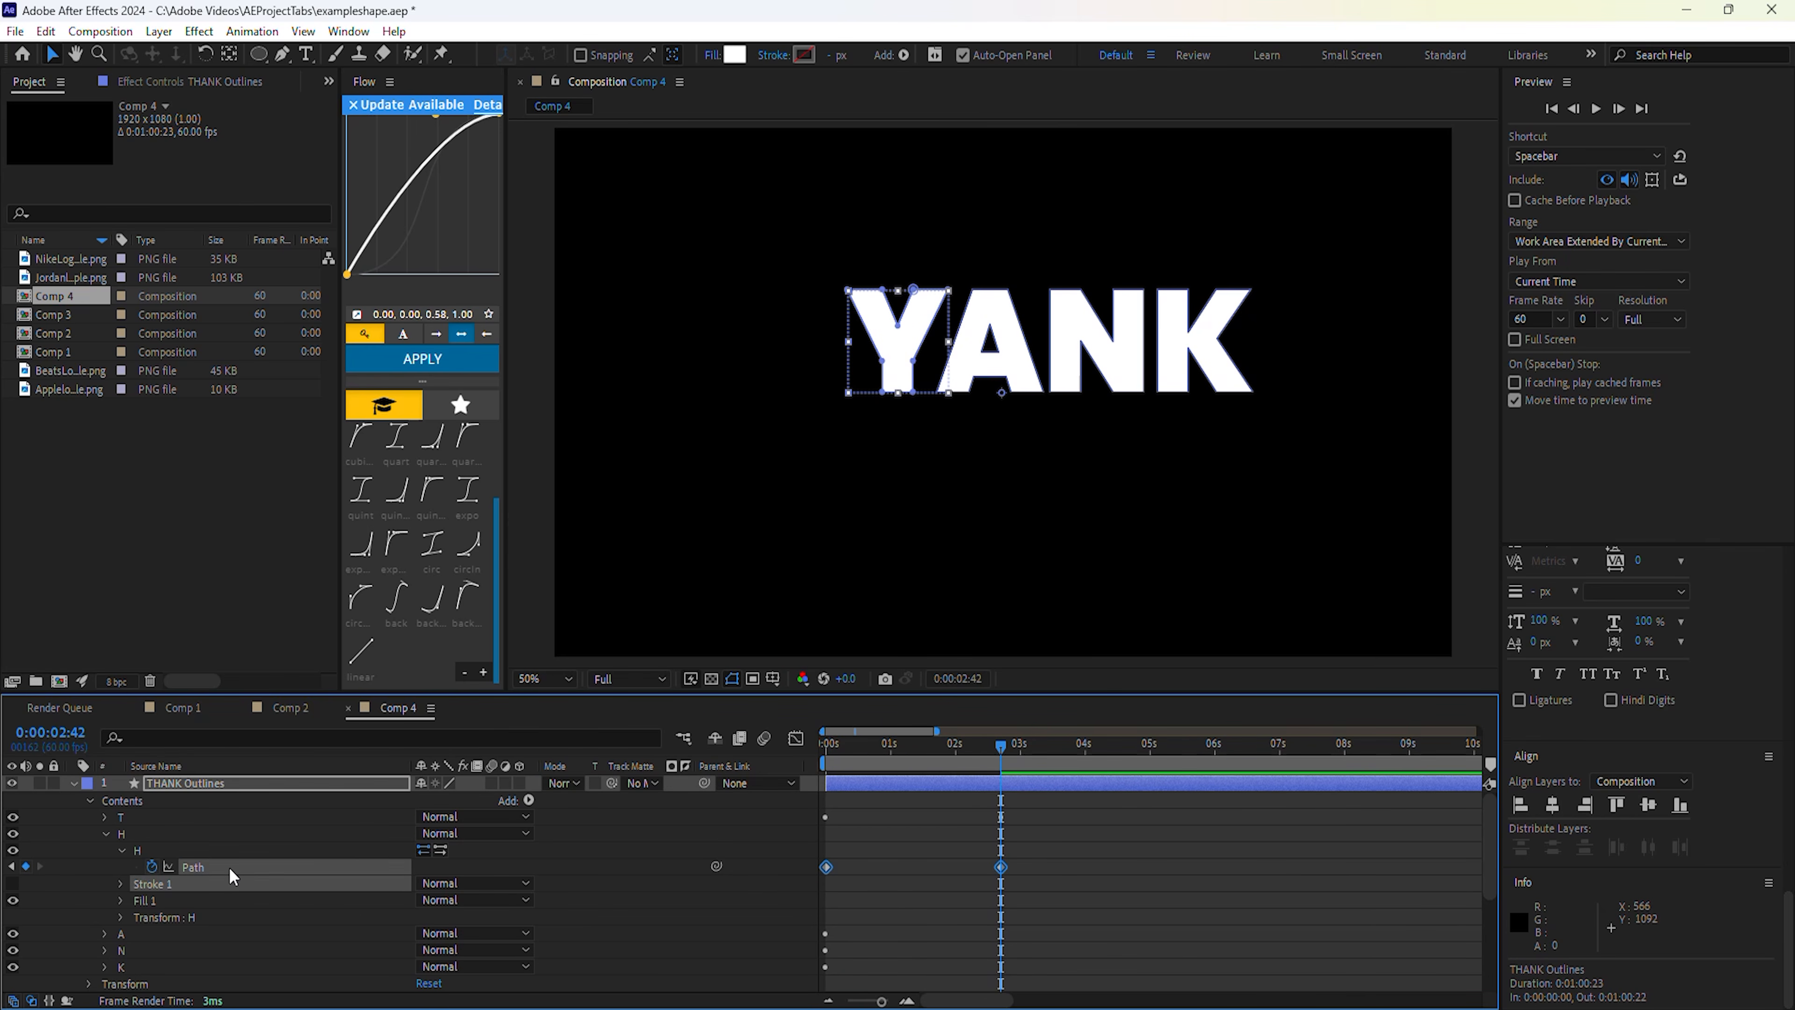
Expand the A letter group in THANK and both O paths in YOU.
left_click(106, 827)
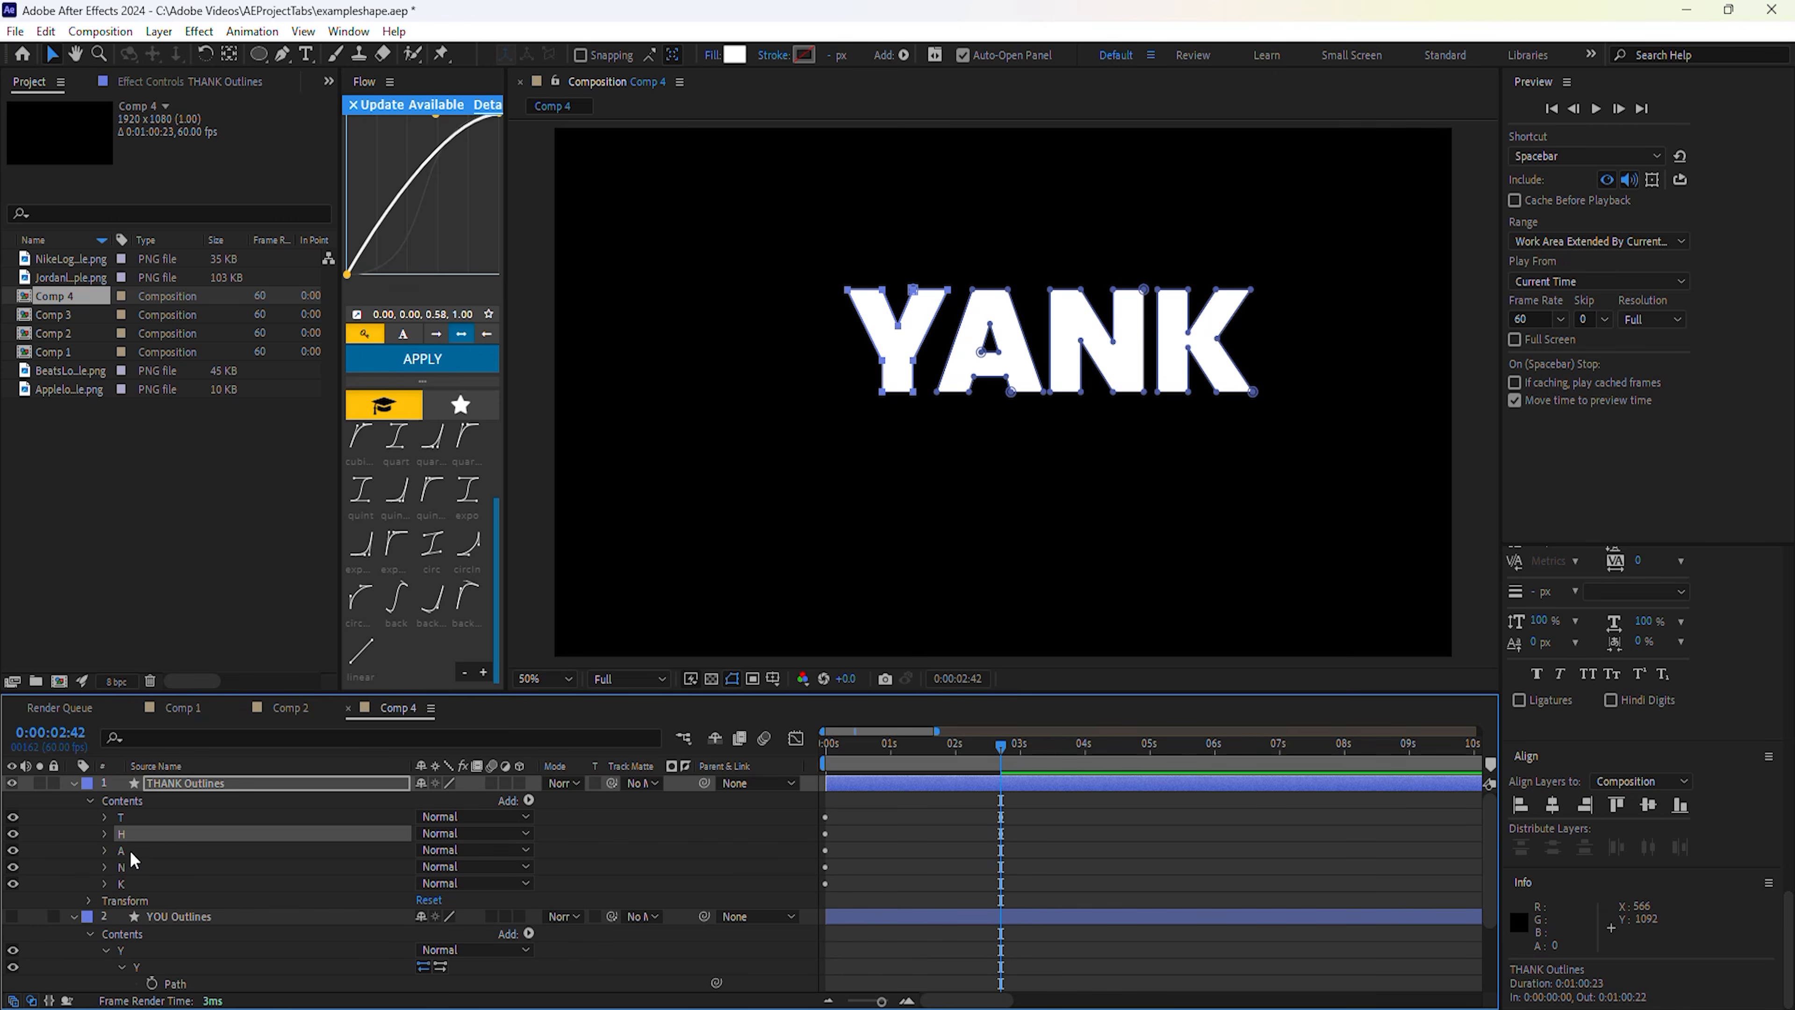
left_click(112, 851)
left_click(103, 849)
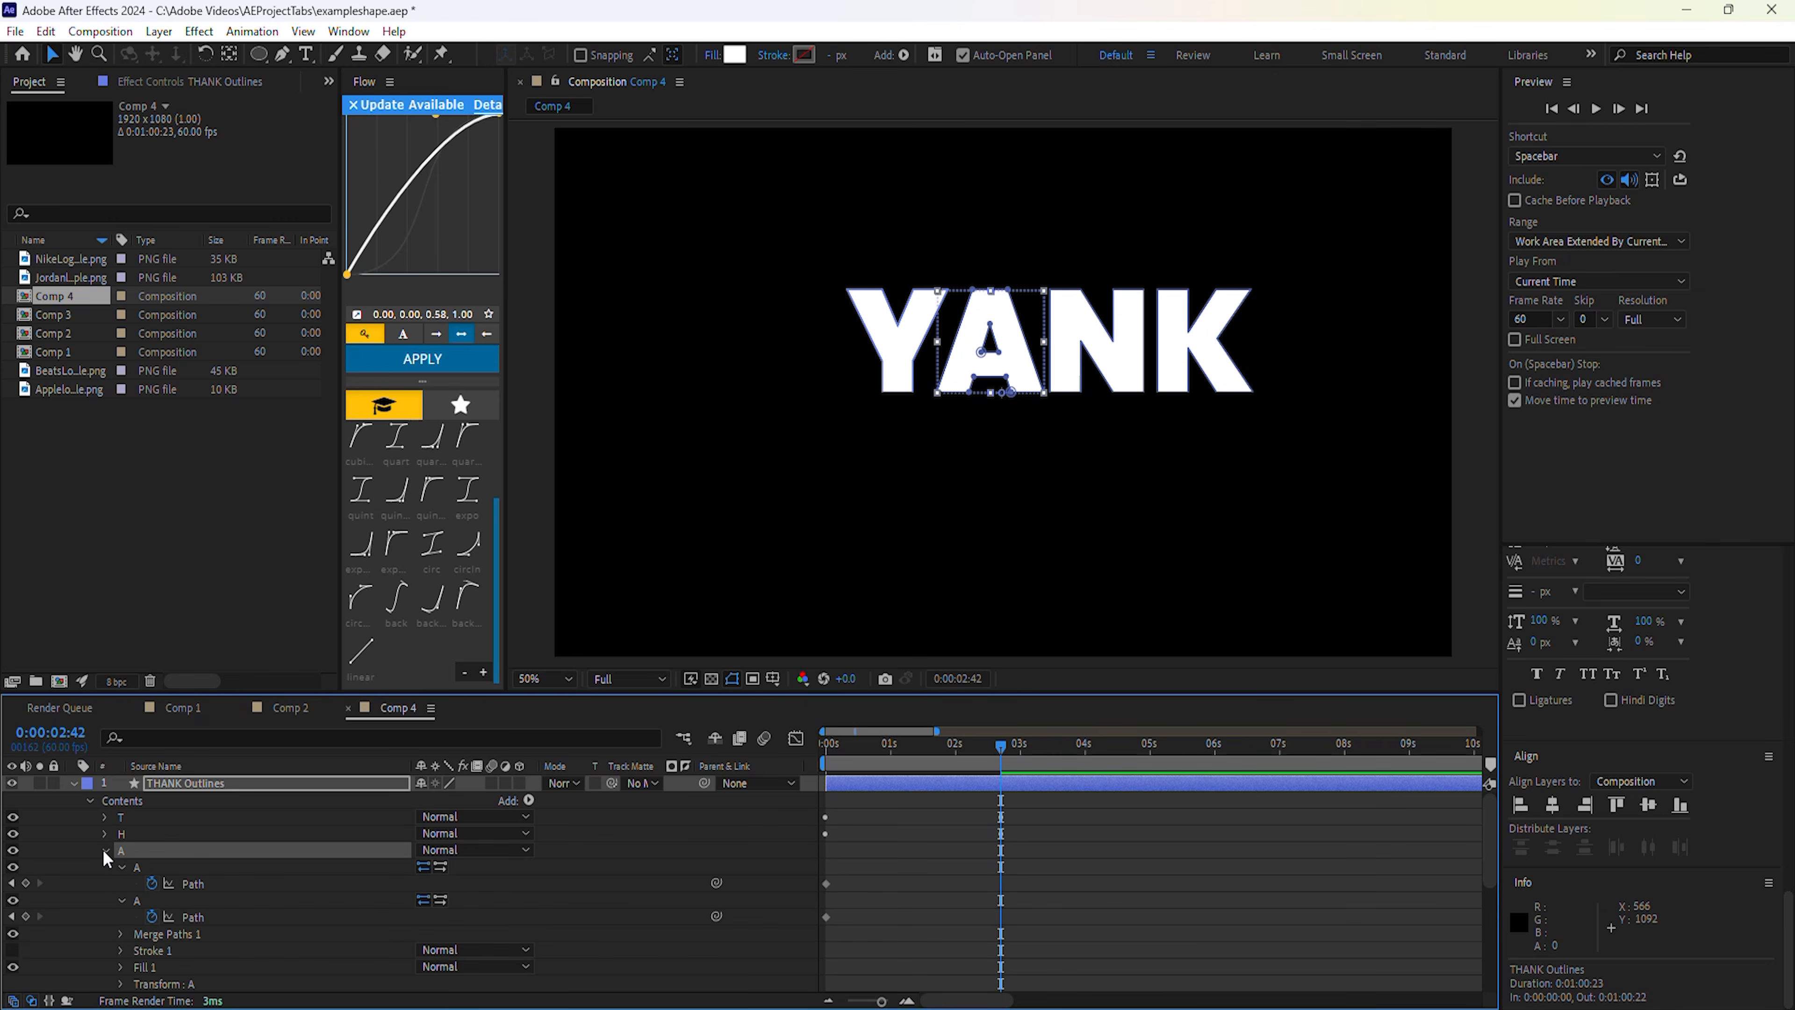
left_click(188, 886)
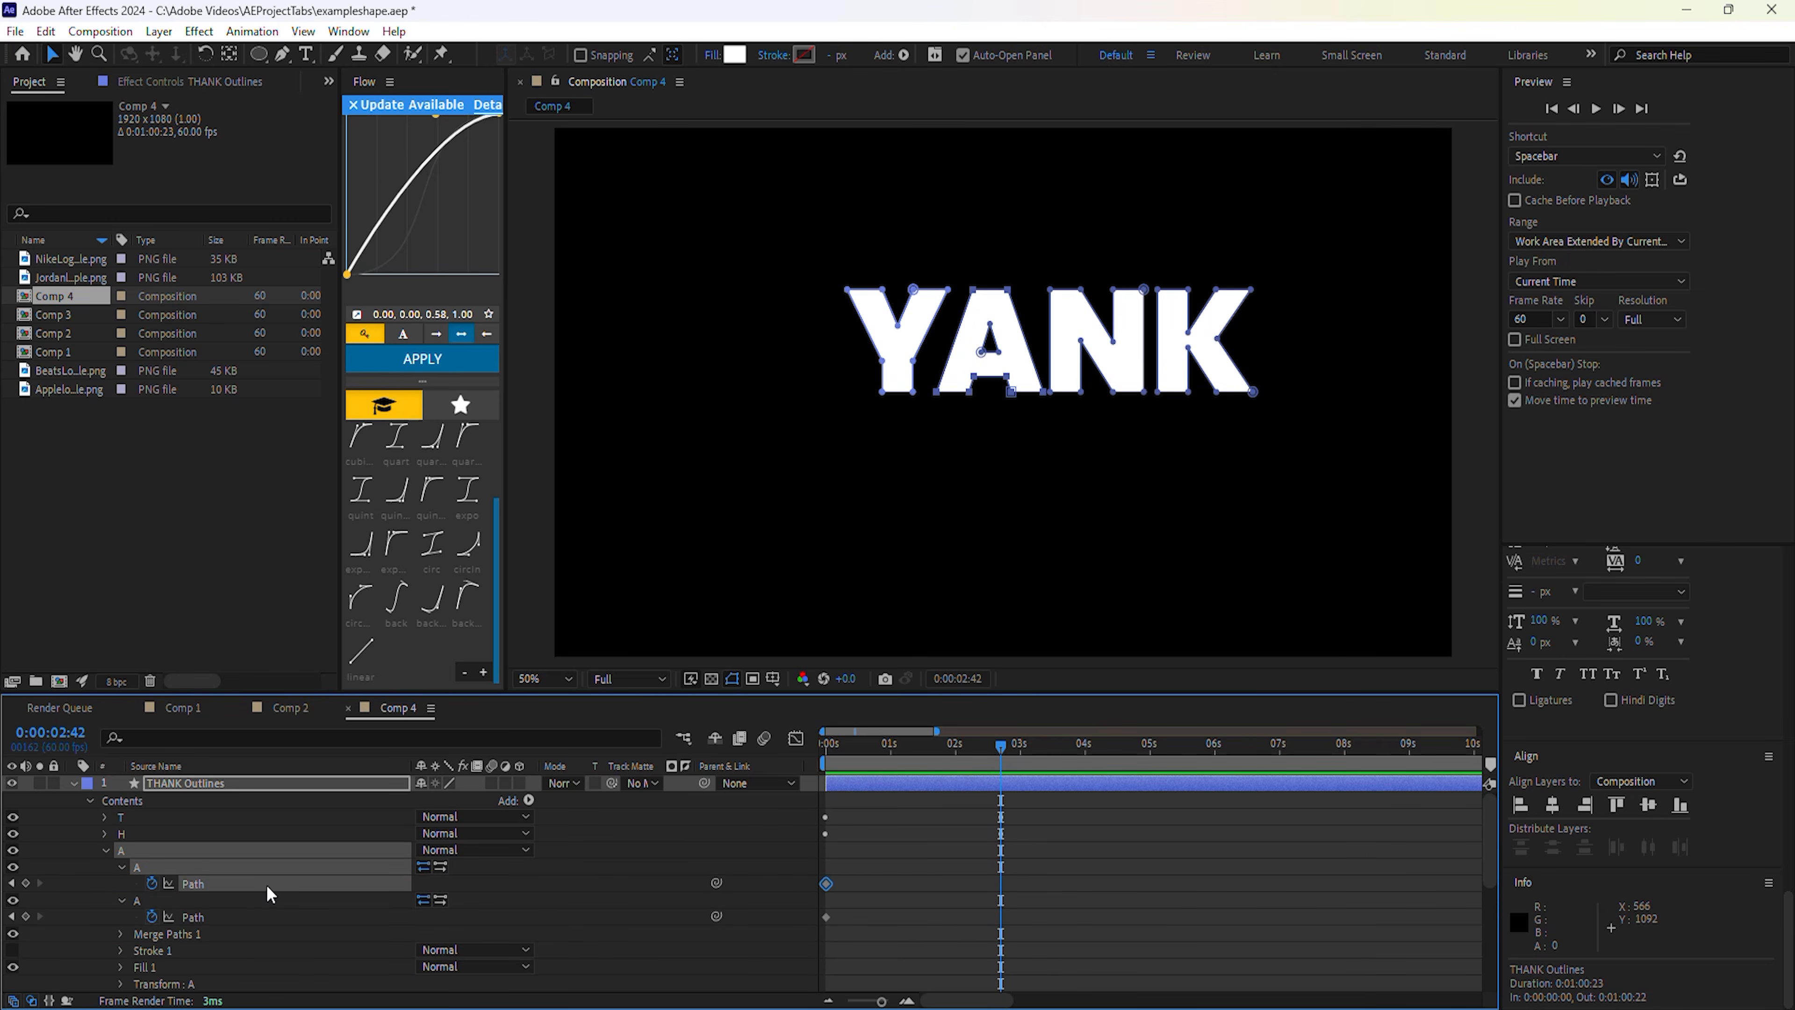
scroll(266, 884, "down", 3)
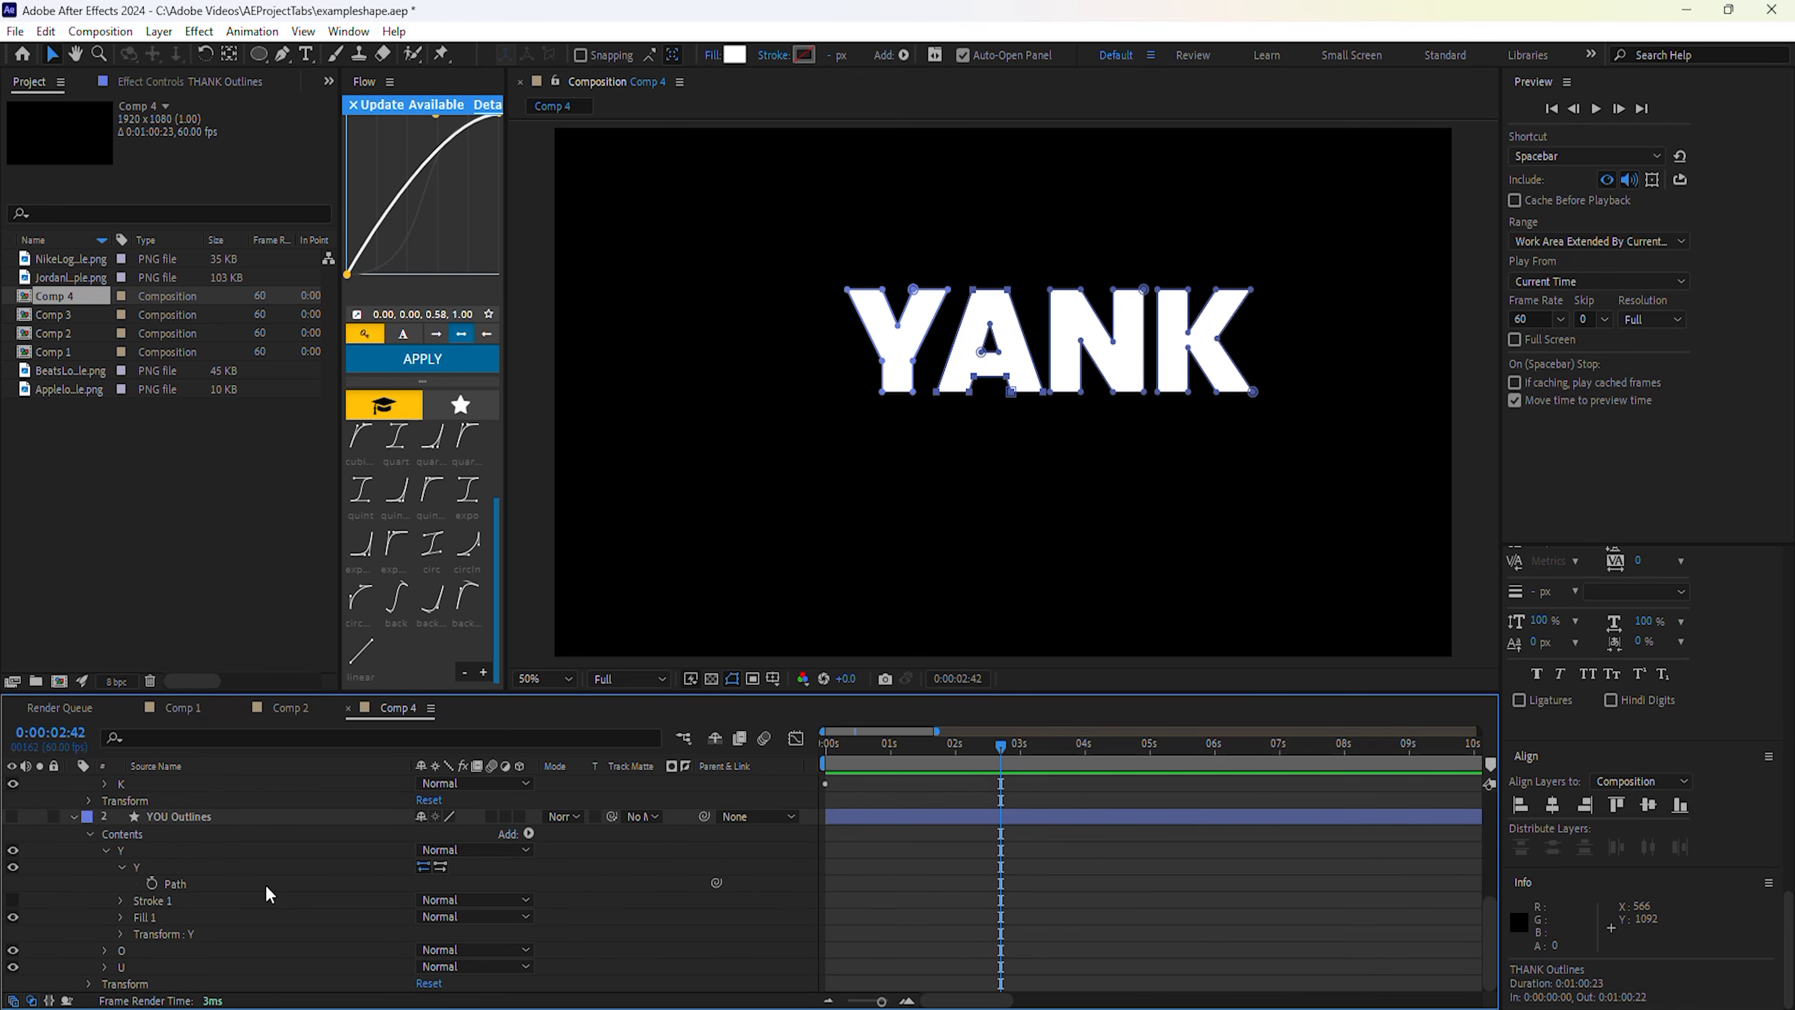
left_click(105, 950)
left_click(120, 900)
left_click(122, 933)
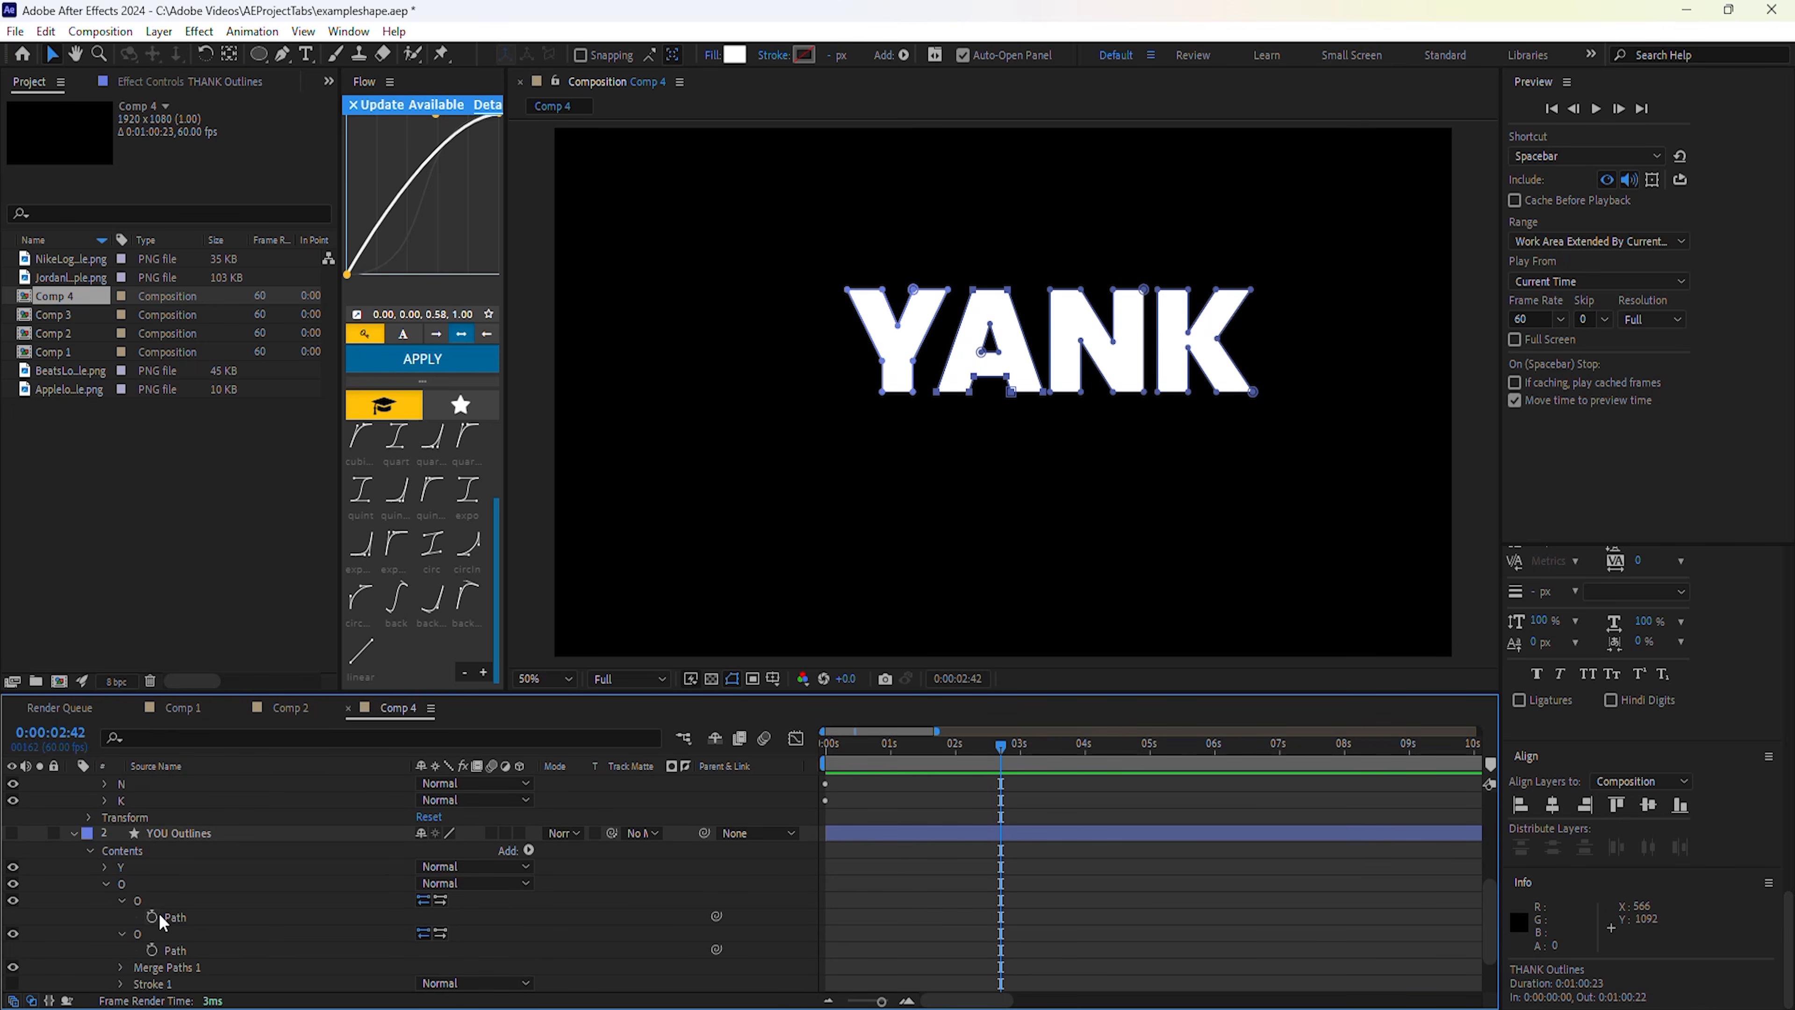
scroll(160, 912, "down", 1)
left_click(180, 868)
left_click(179, 899)
Paste the O's outer and inner paths onto the matching A paths at 2:42.
left_click(181, 868)
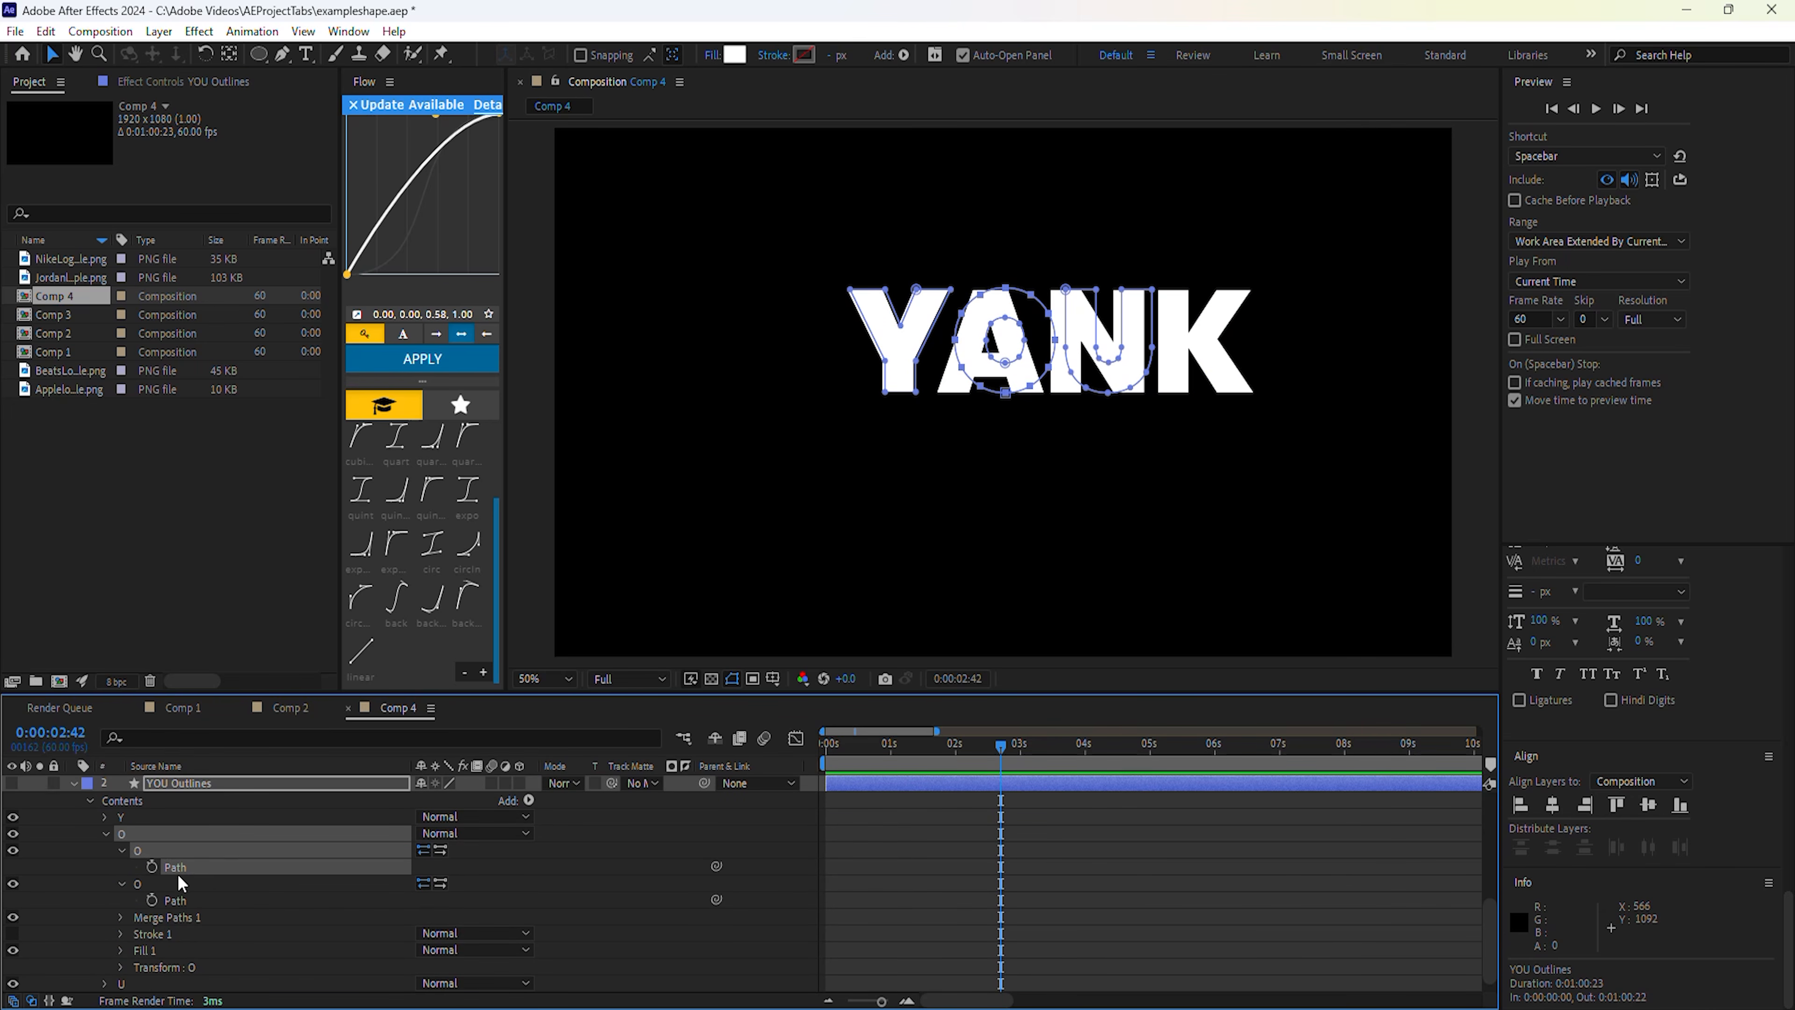
scroll(221, 873, "up", 6)
left_click(198, 868)
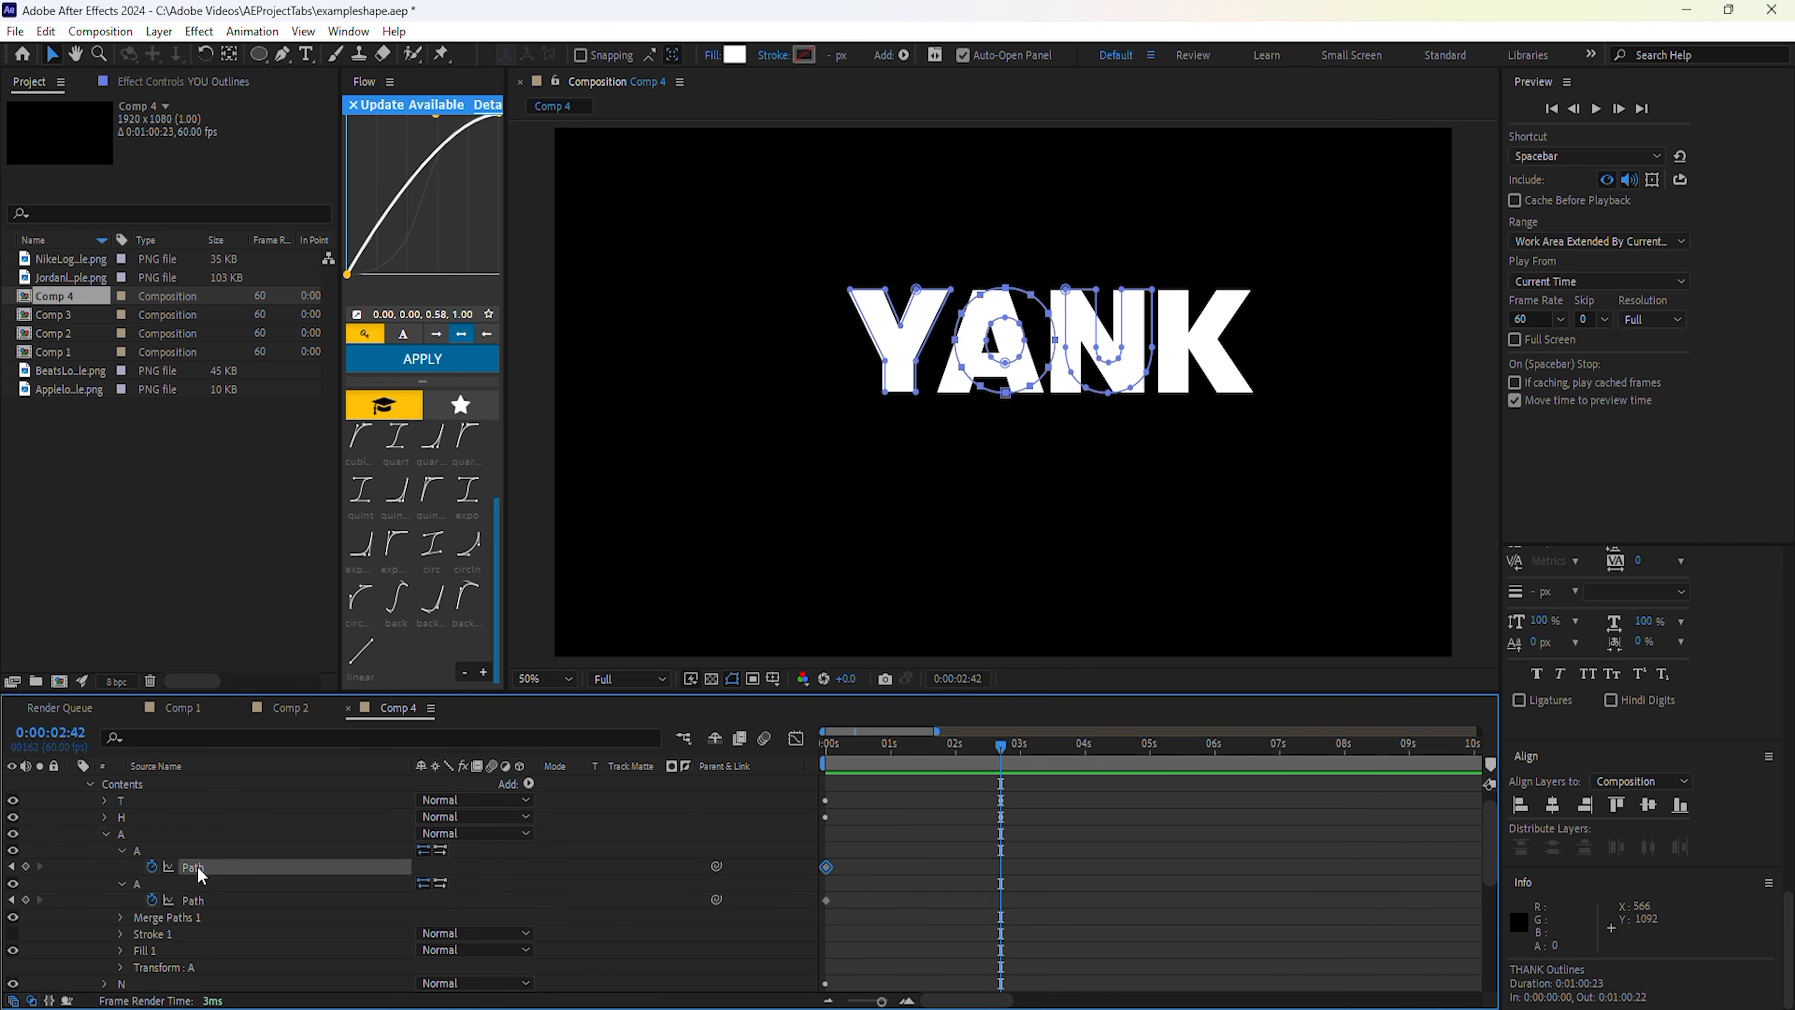
key("ctrl+v")
scroll(199, 870, "down", 6)
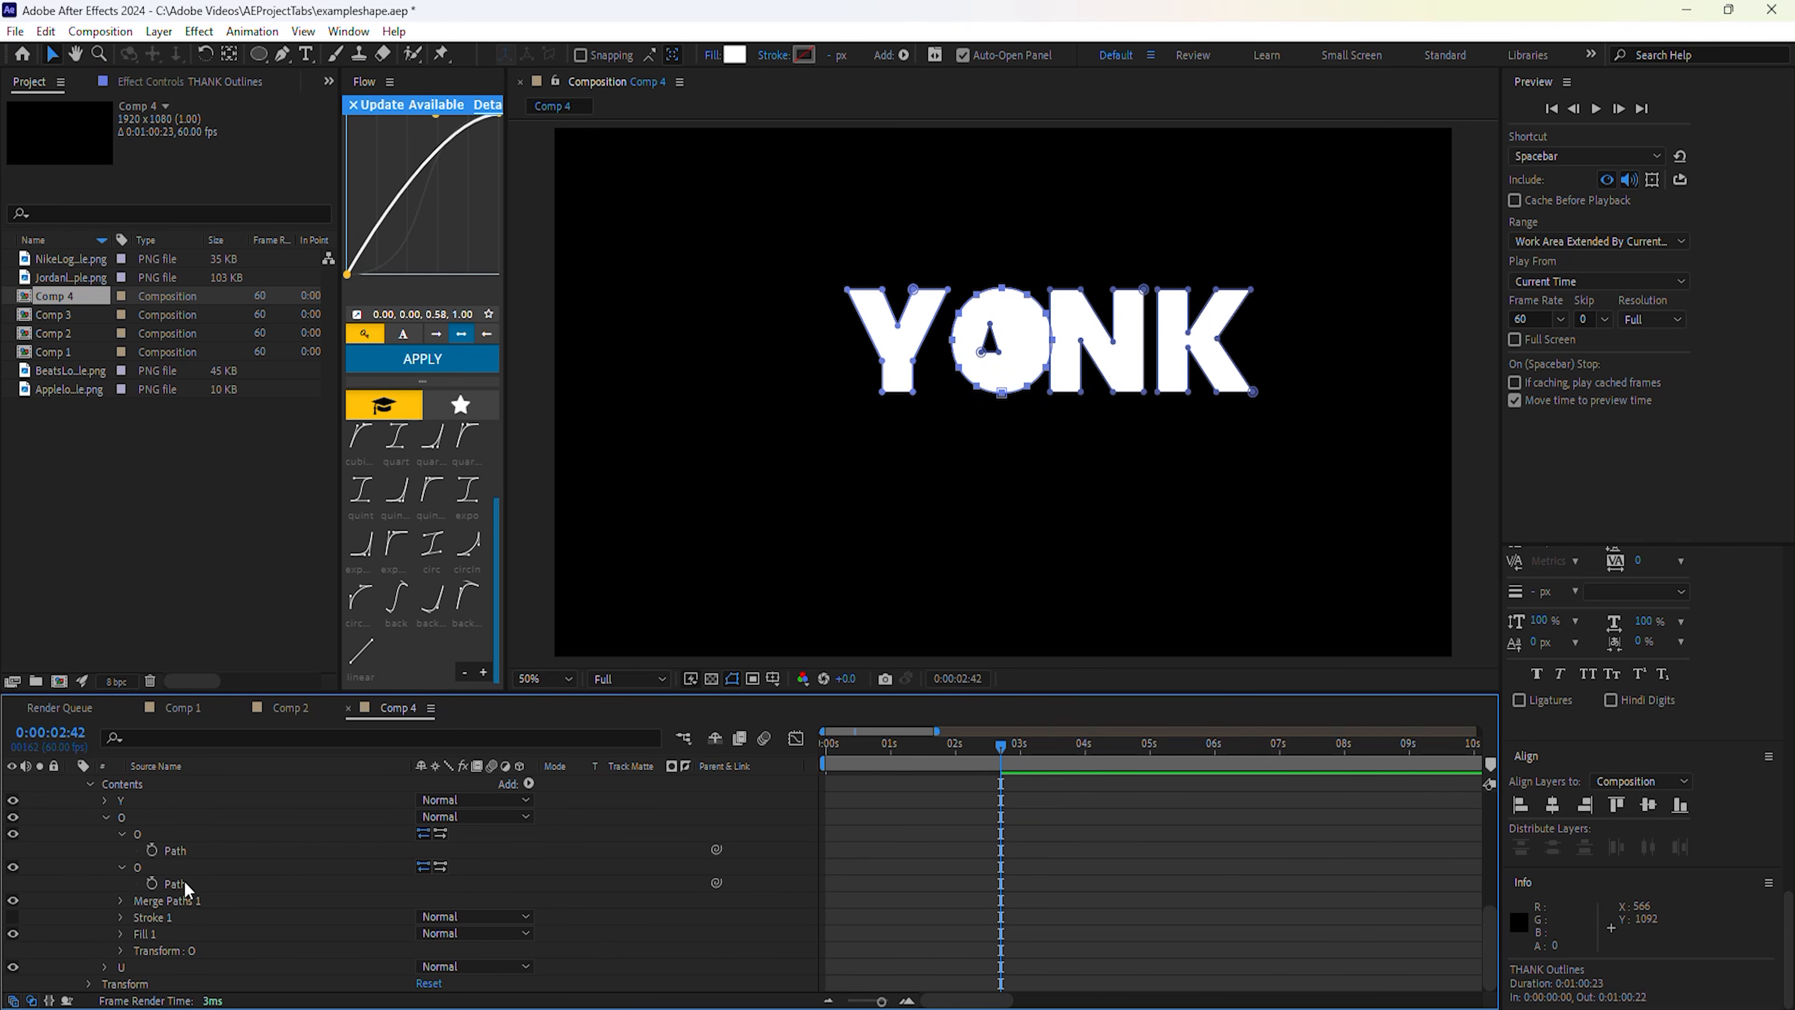
left_click(186, 882)
scroll(283, 849, "up", 2)
scroll(289, 848, "up", 2)
left_click(209, 837)
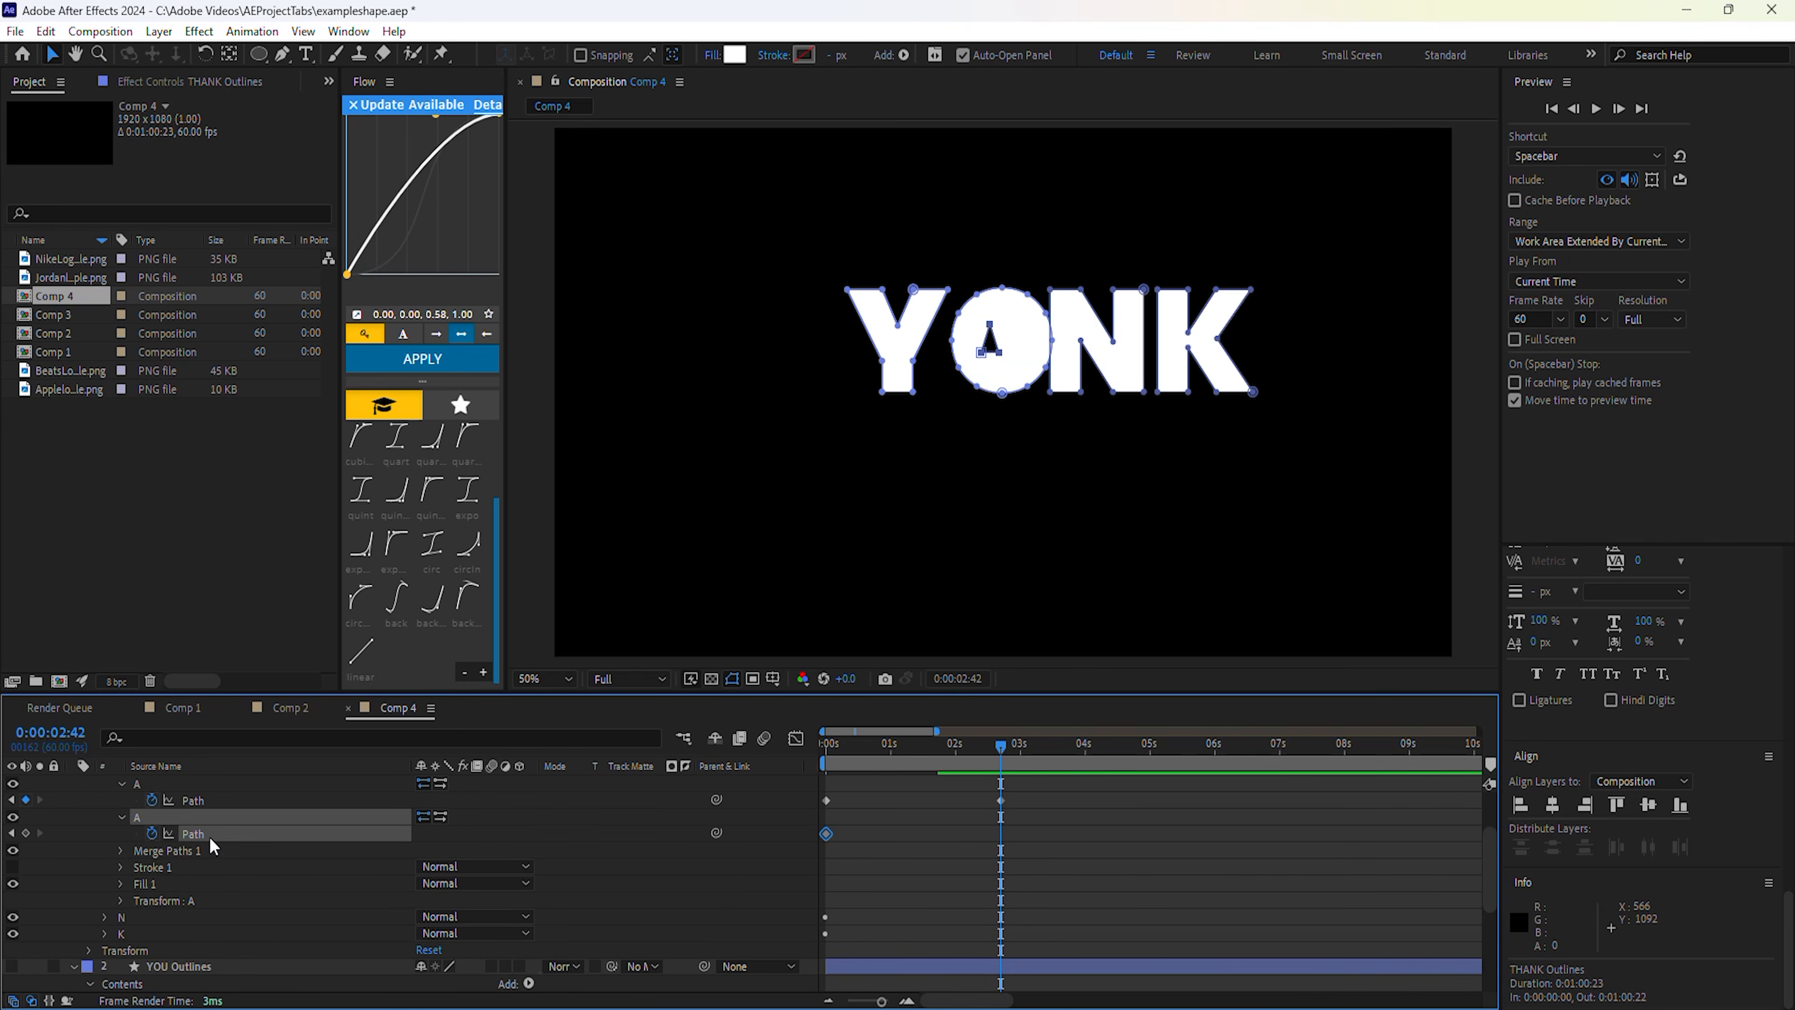
key("ctrl+v")
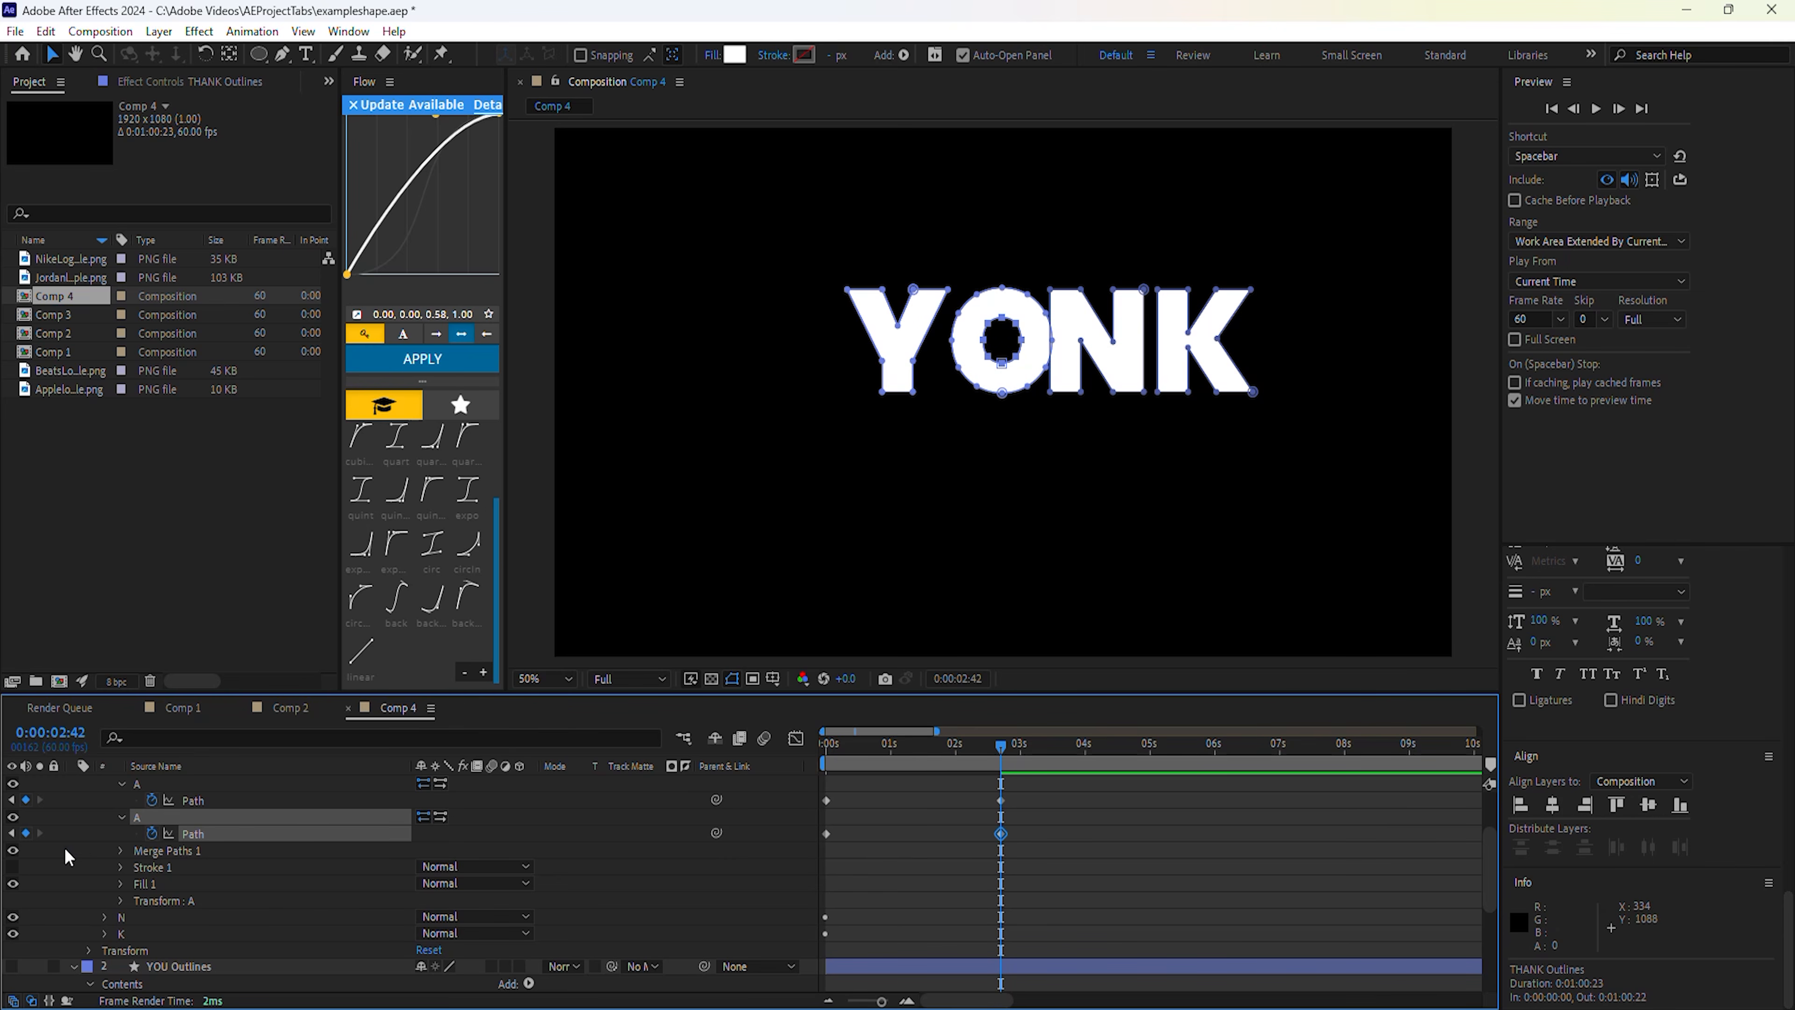
Add a Merge Paths operation to the A group and select its mode.
left_click(121, 851)
left_click(165, 860)
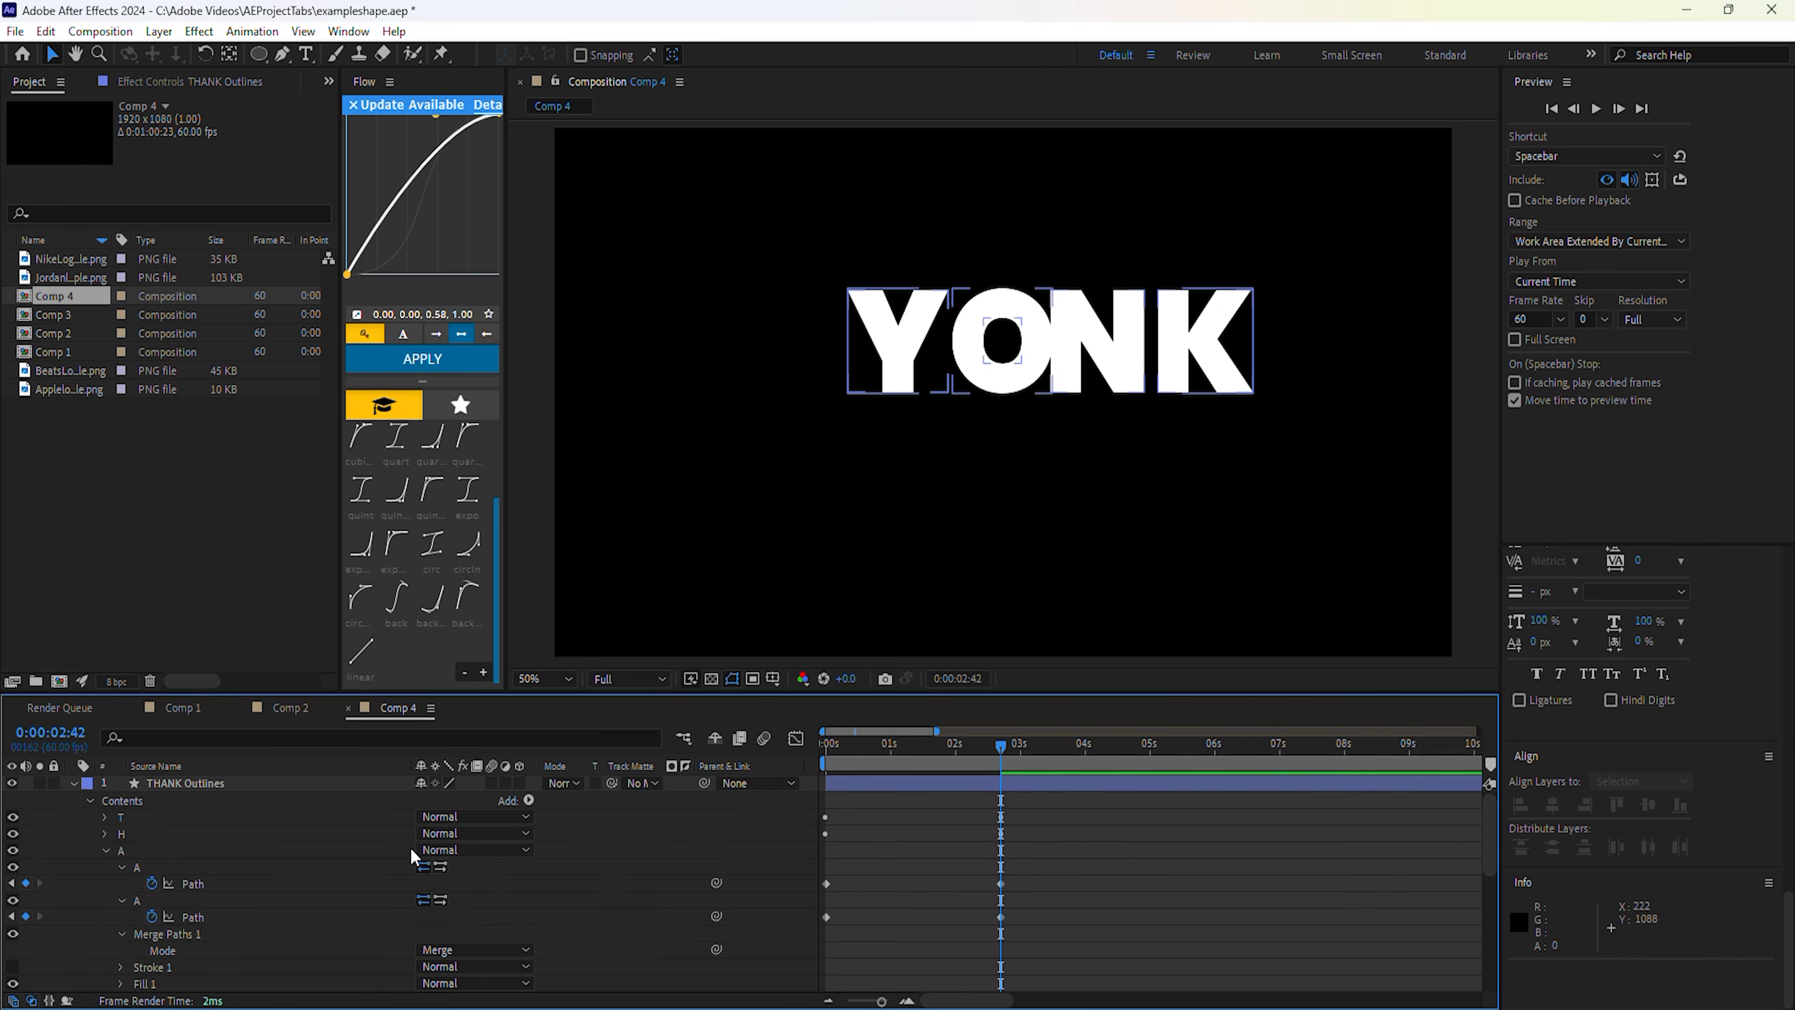
scroll(527, 822, "up", 2)
left_click(529, 800)
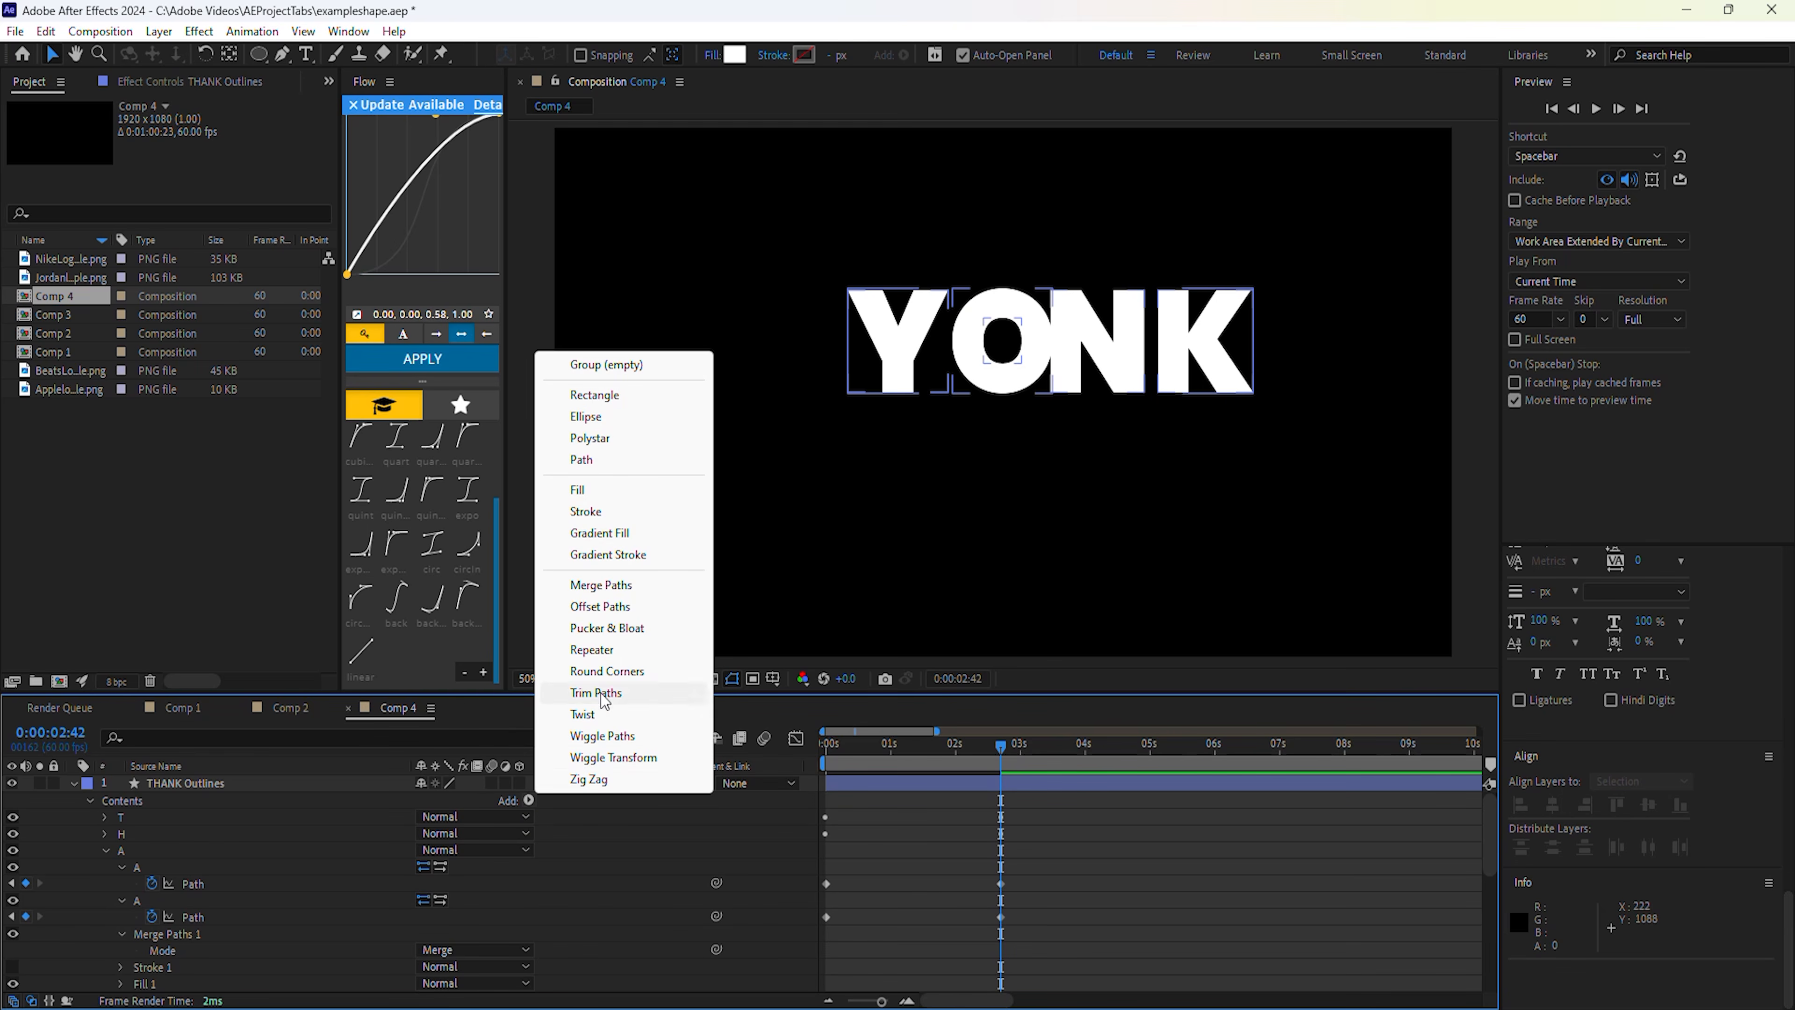
left_click(607, 592)
scroll(212, 801, "down", 5)
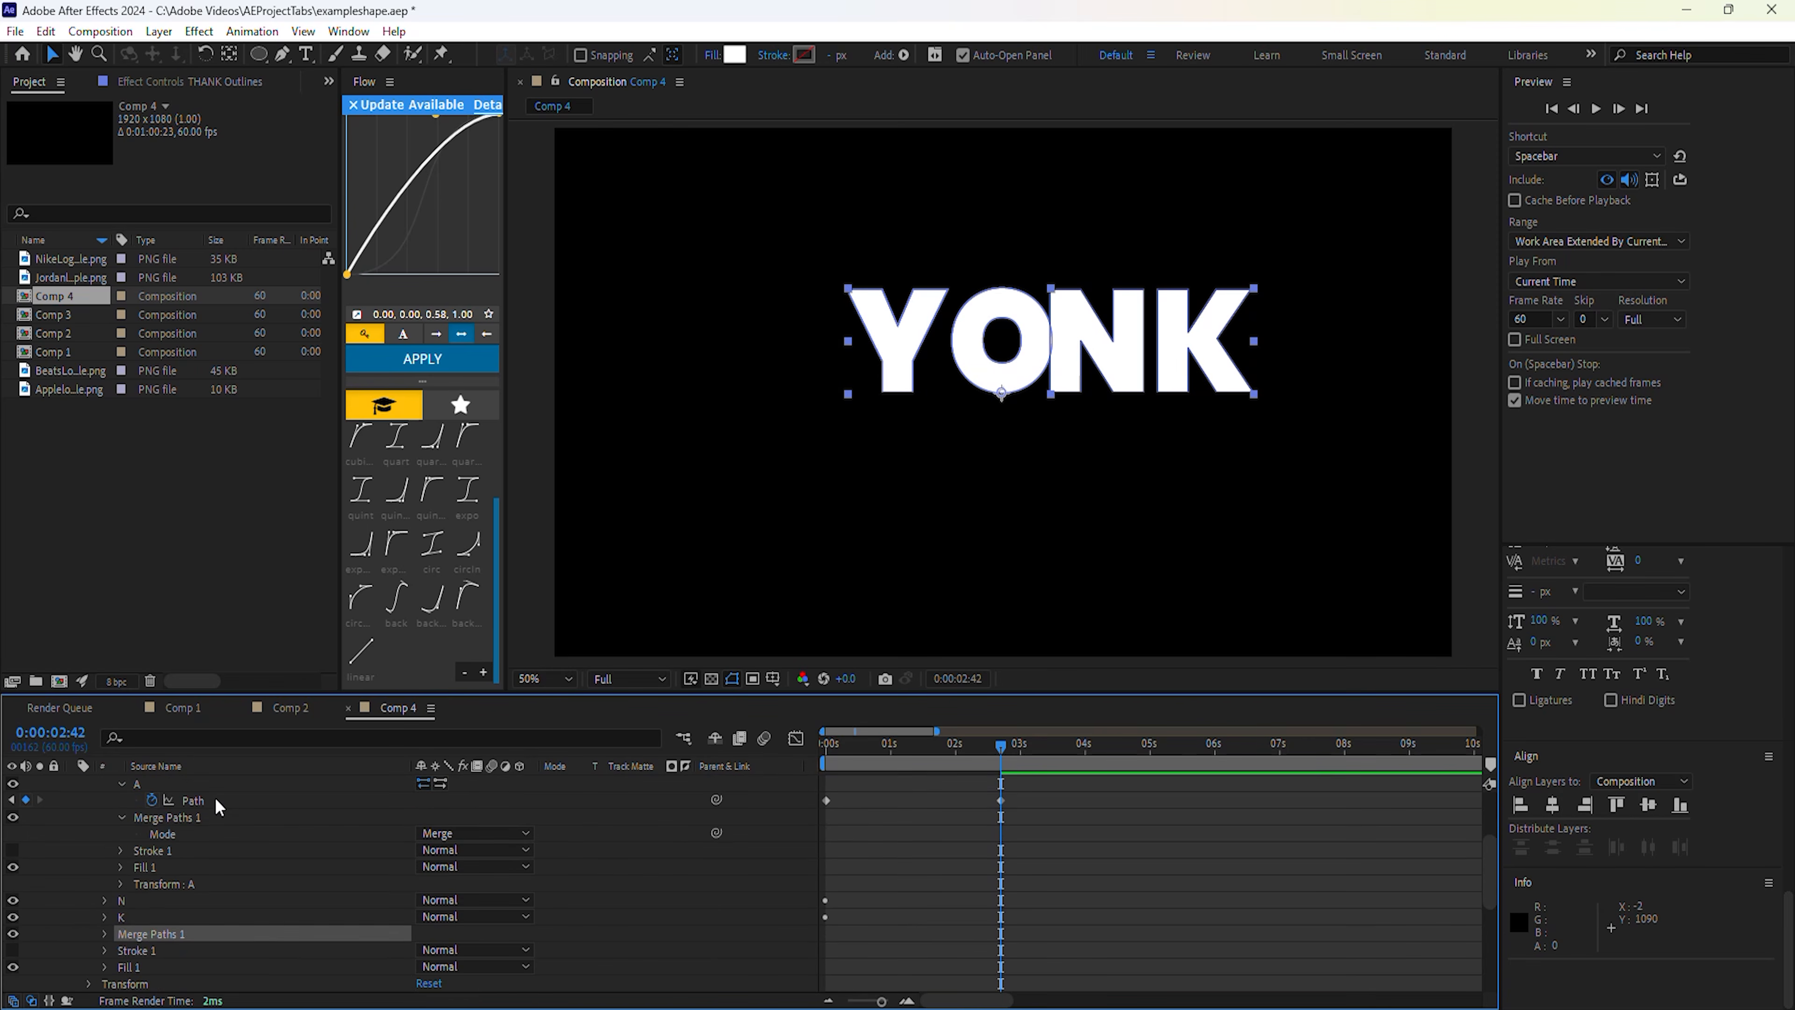
left_click(105, 884)
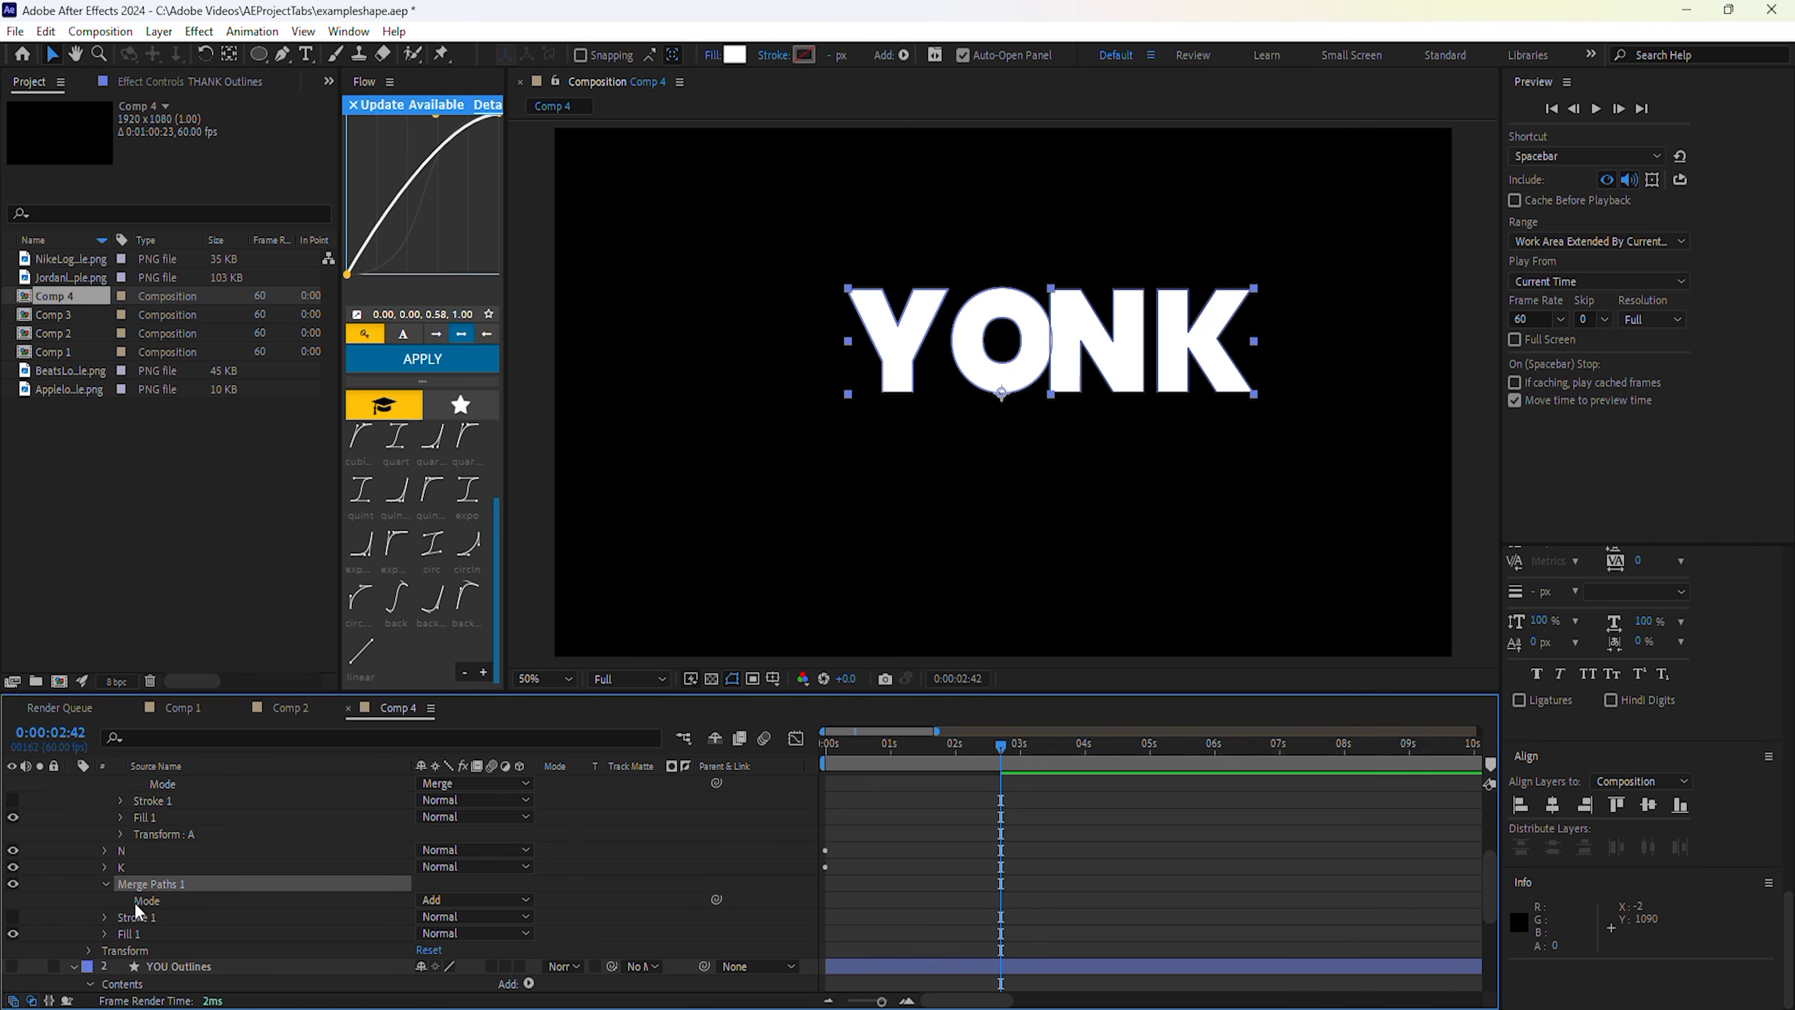
left_click(138, 902)
scroll(183, 891, "up", 4)
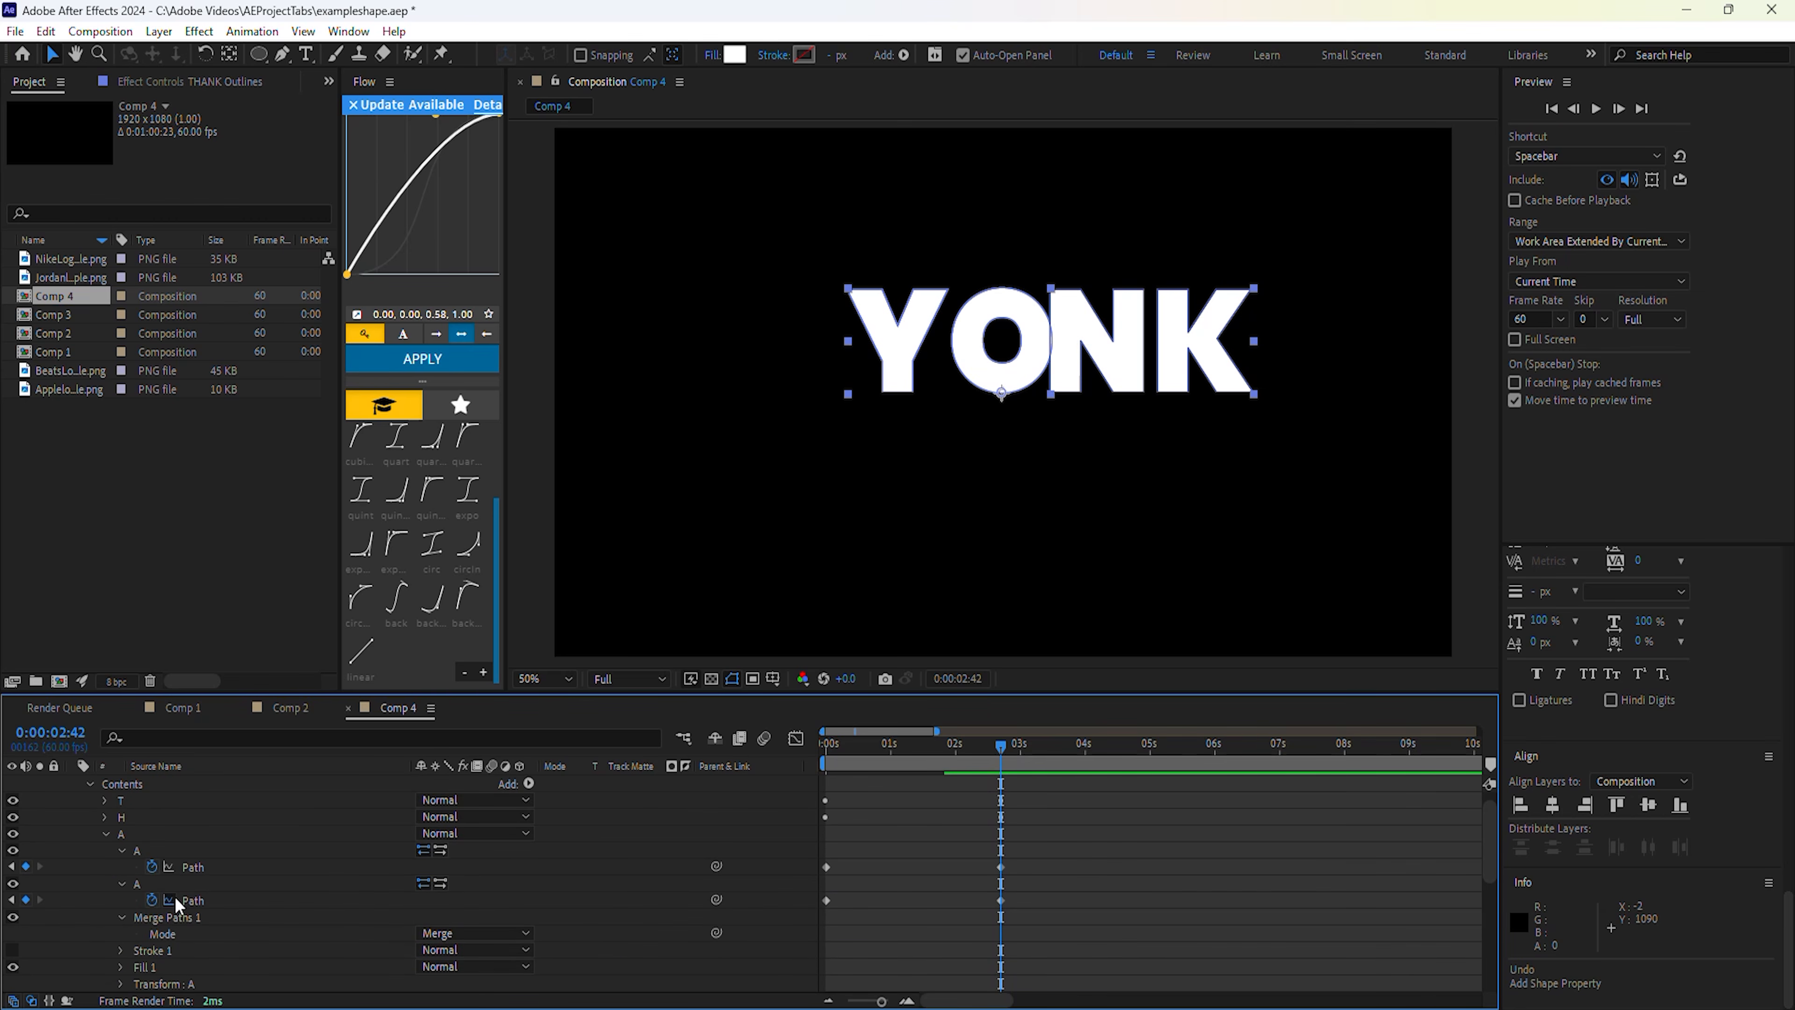
left_click(187, 901)
scroll(304, 911, "up", 1)
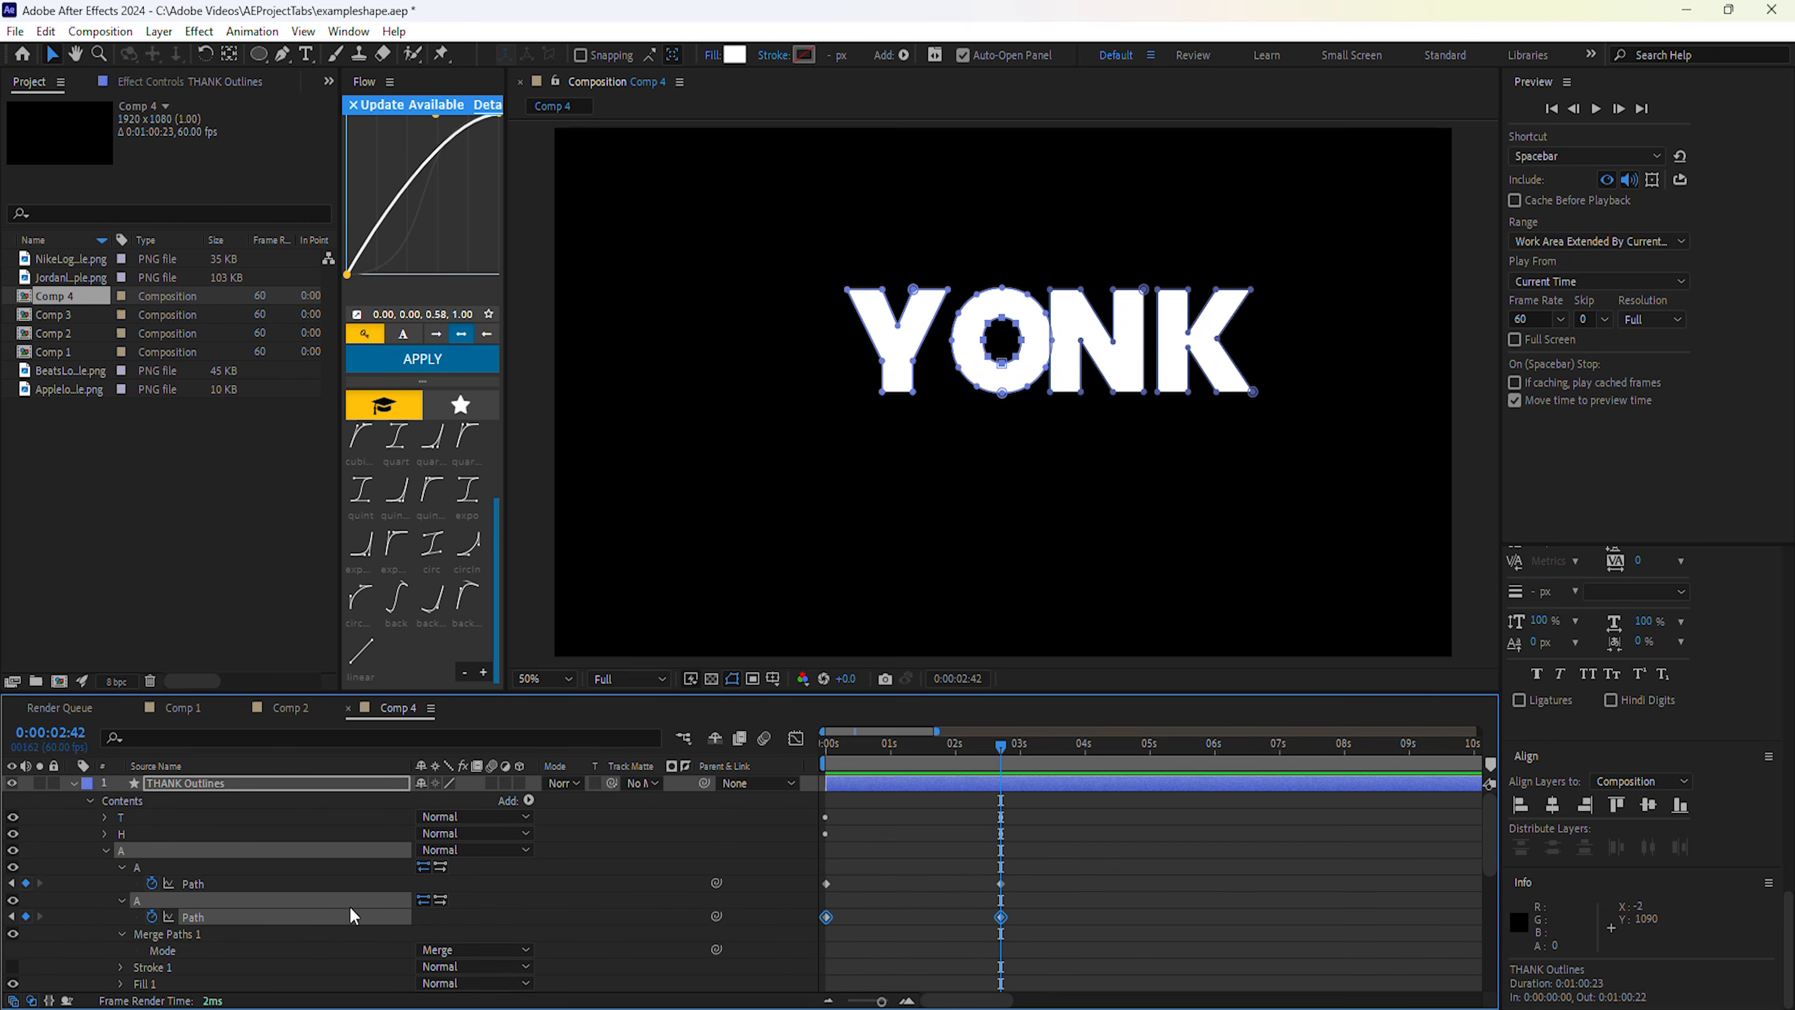
Add a second Merge Paths and try its mode as Subtract, Add, then Subtract.
left_click(529, 800)
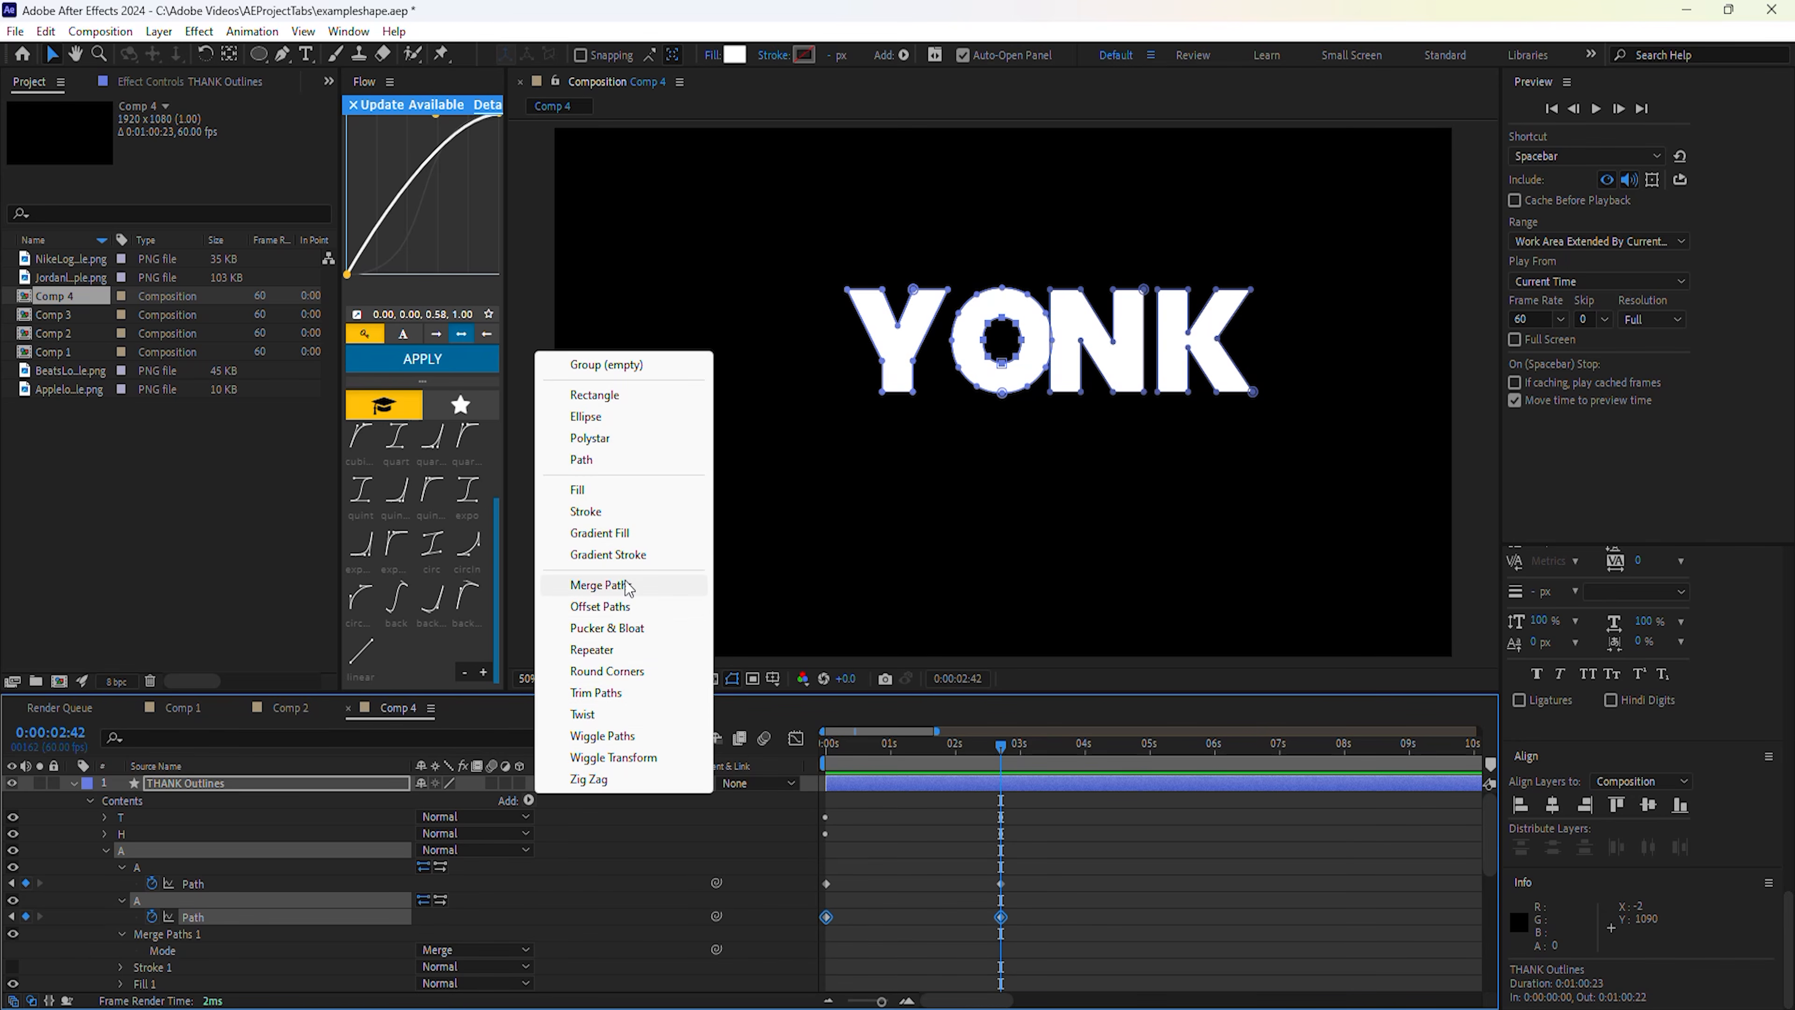
left_click(608, 585)
scroll(281, 841, "down", 6)
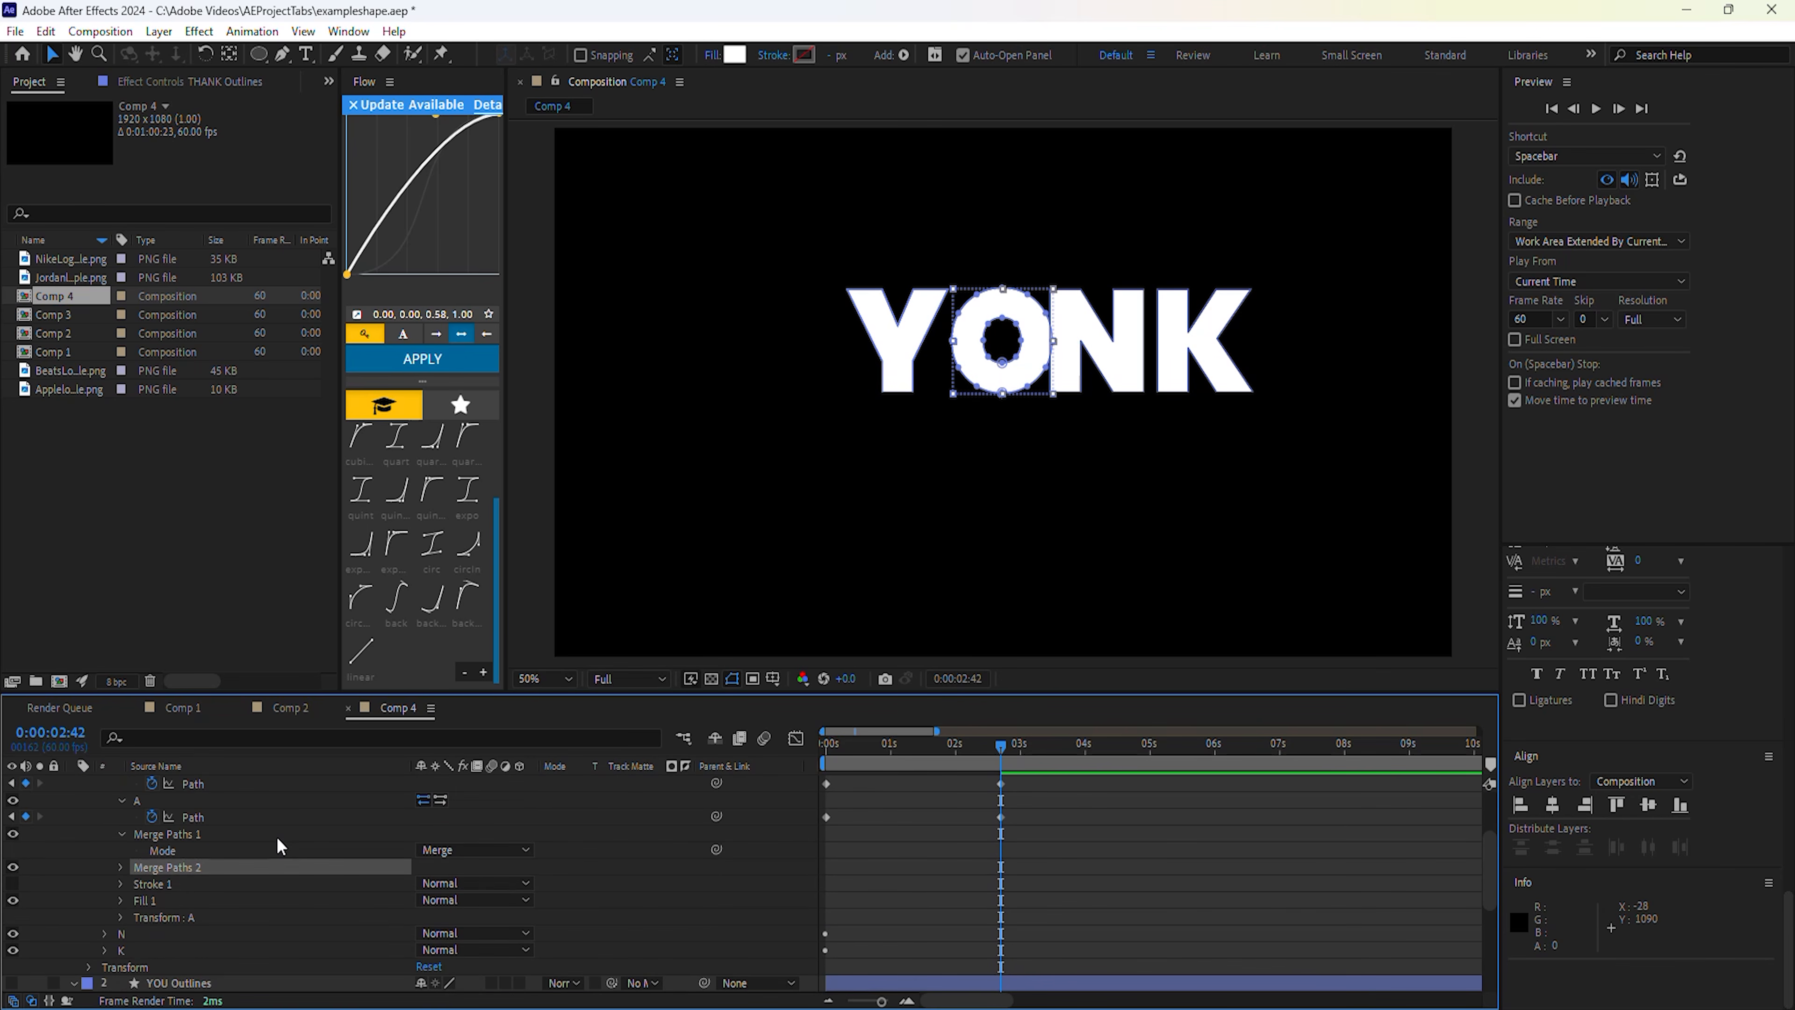
left_click(121, 867)
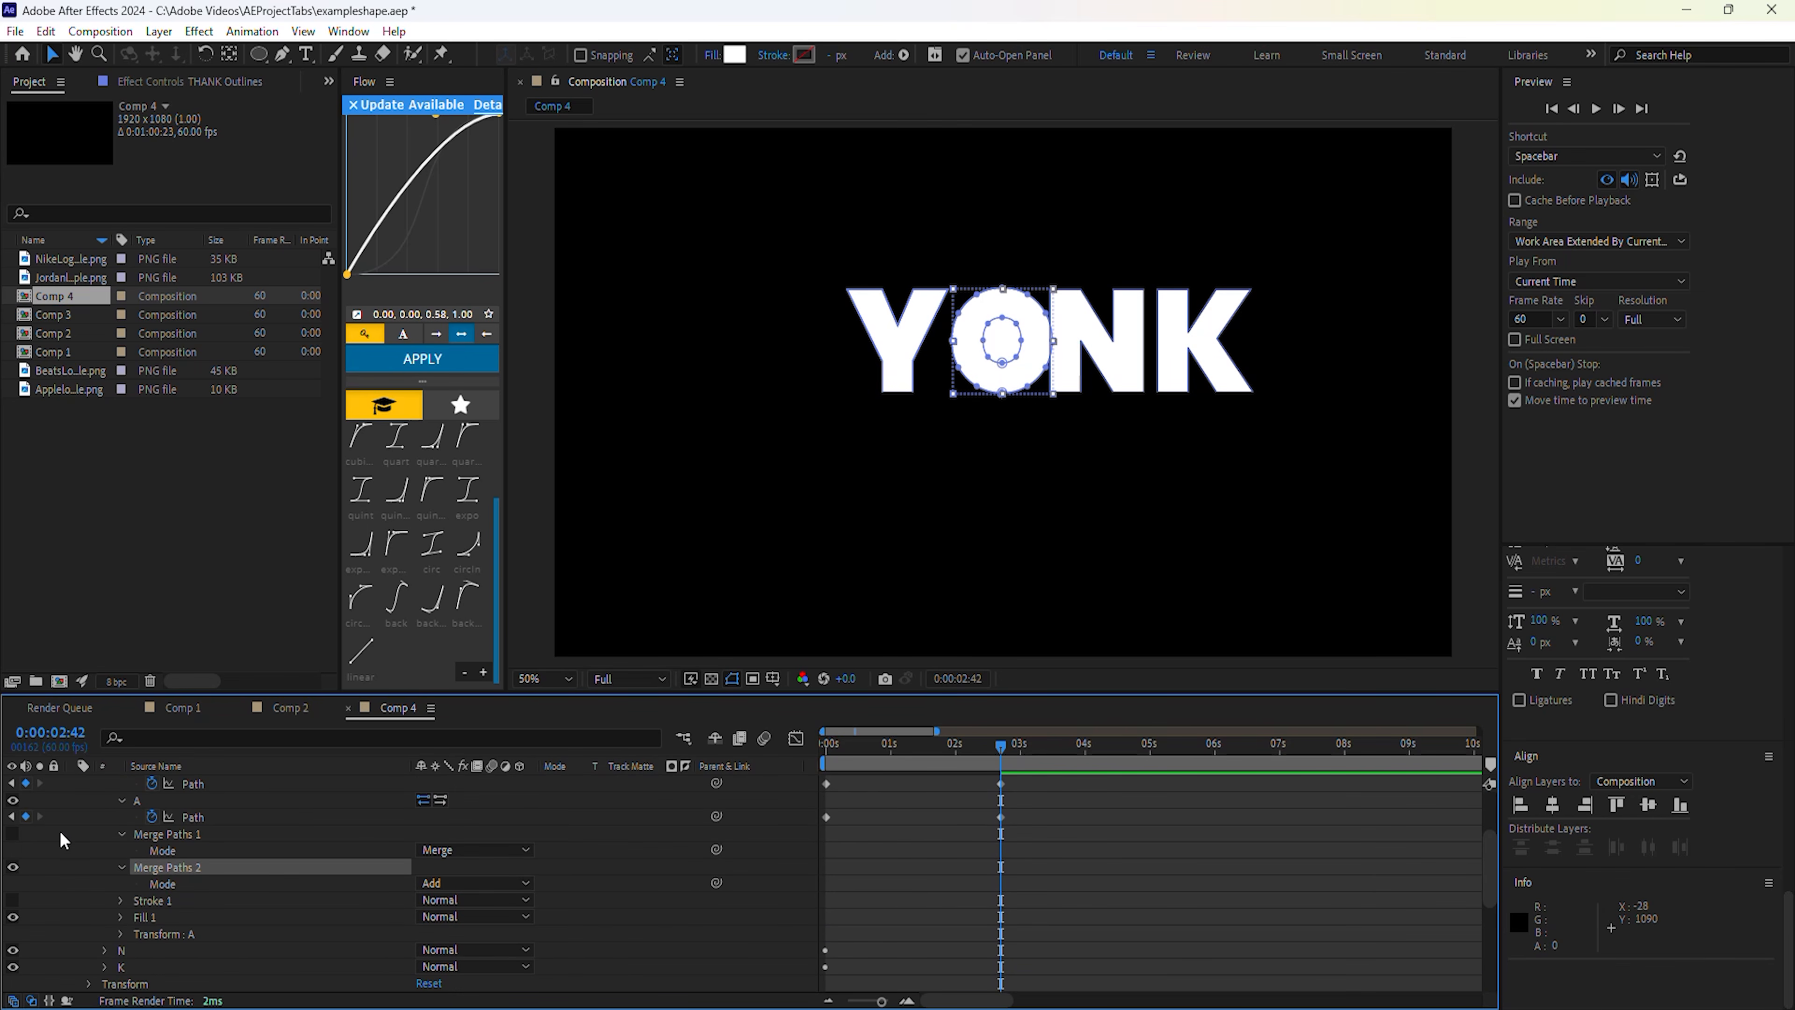
left_click(452, 883)
left_click(470, 947)
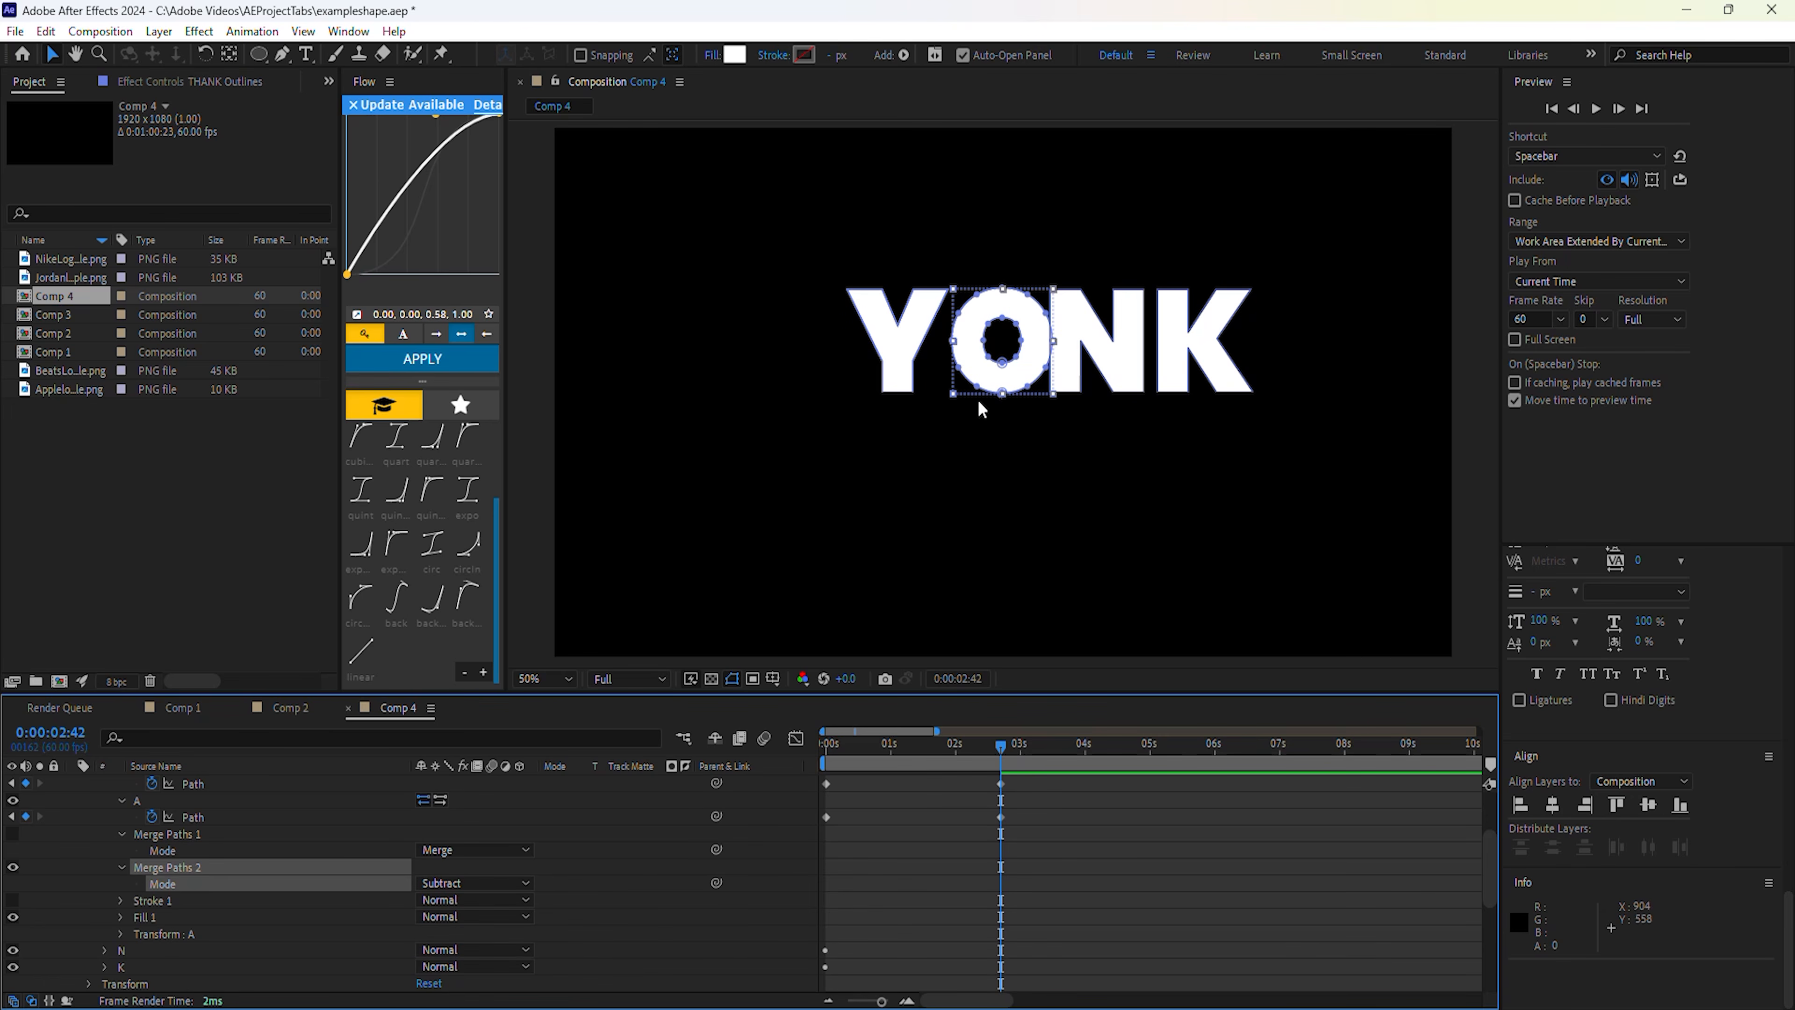
left_click(441, 883)
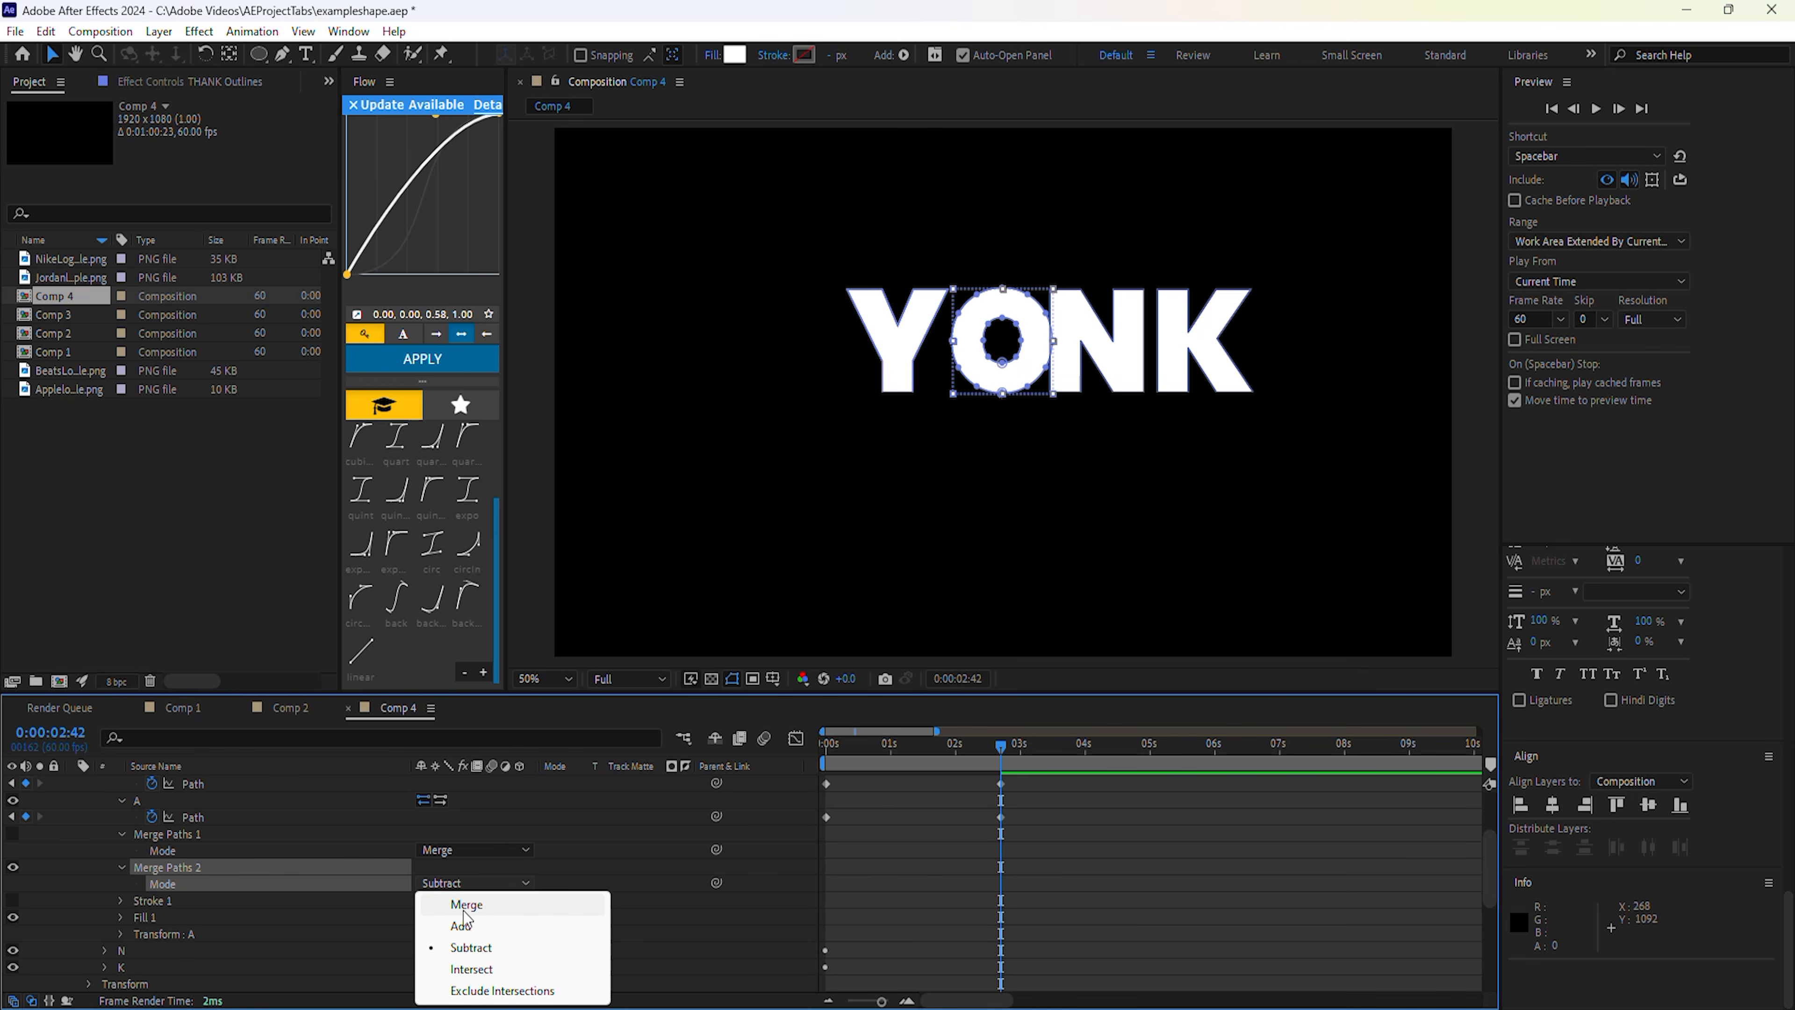
left_click(461, 925)
left_click(462, 883)
left_click(469, 948)
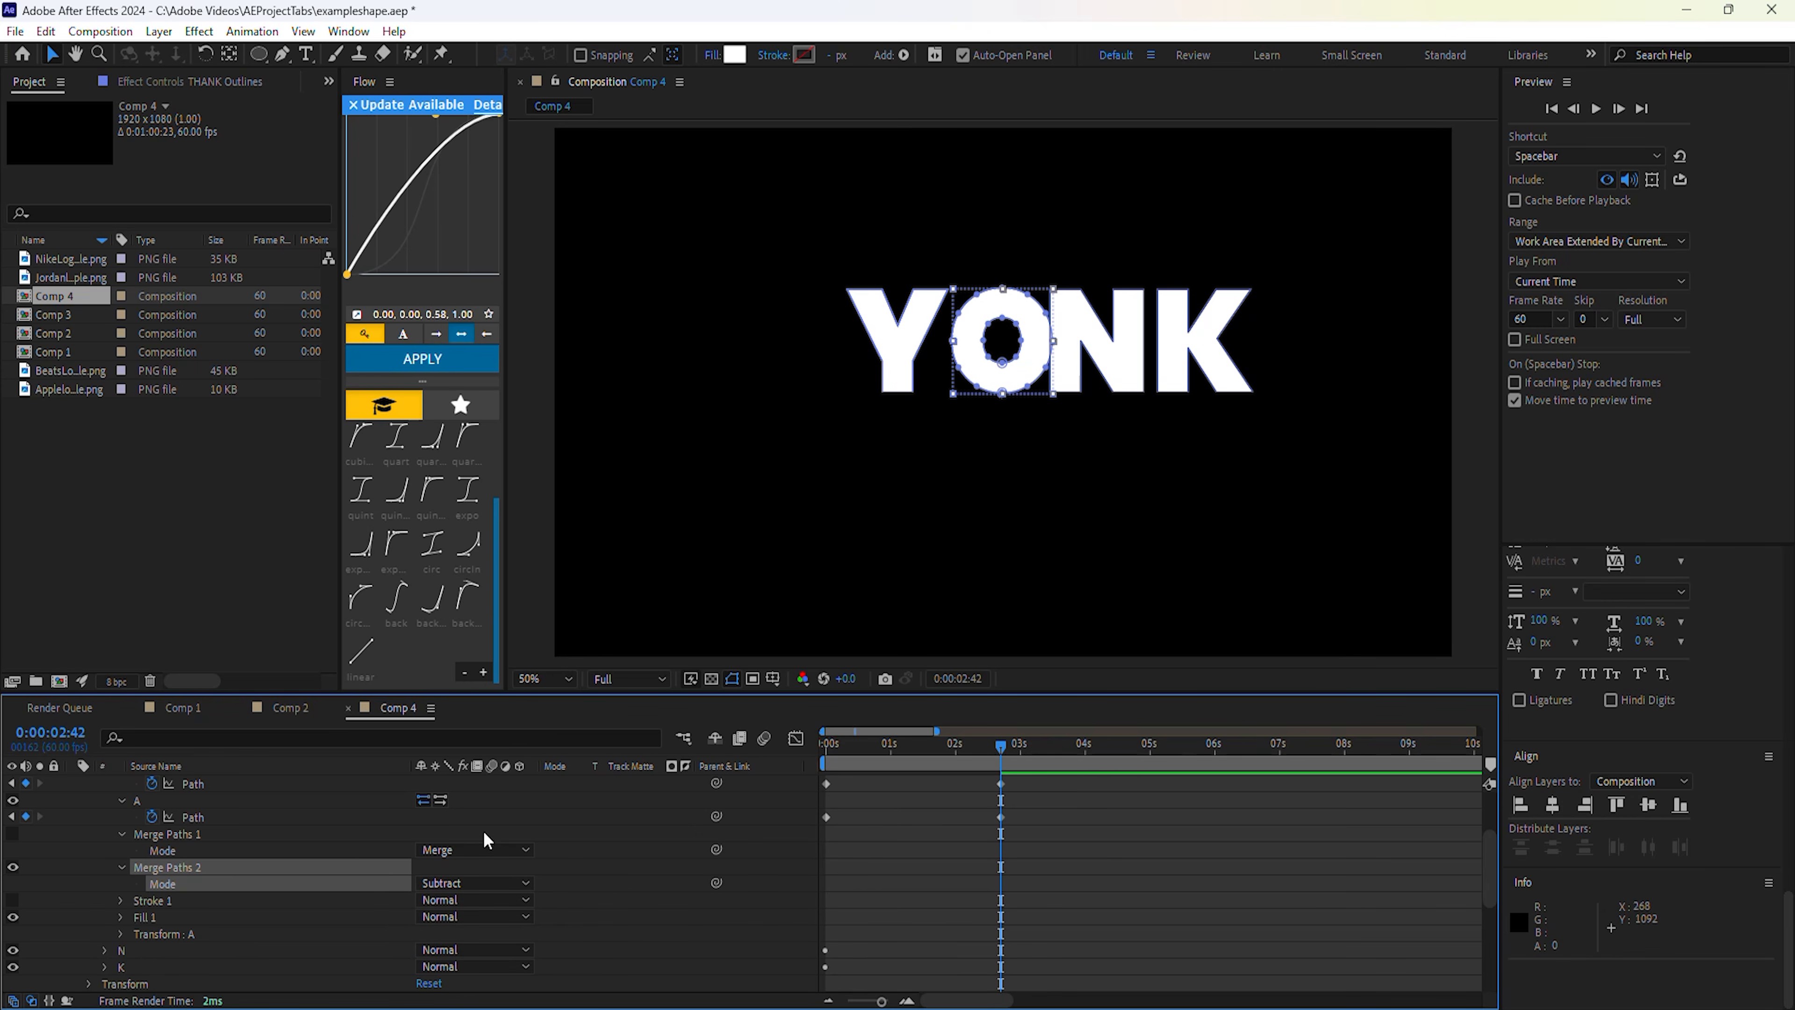
Test hiding Merge Paths 2, then undo to remove the extra merge.
key("ctrl+z")
left_click(13, 868)
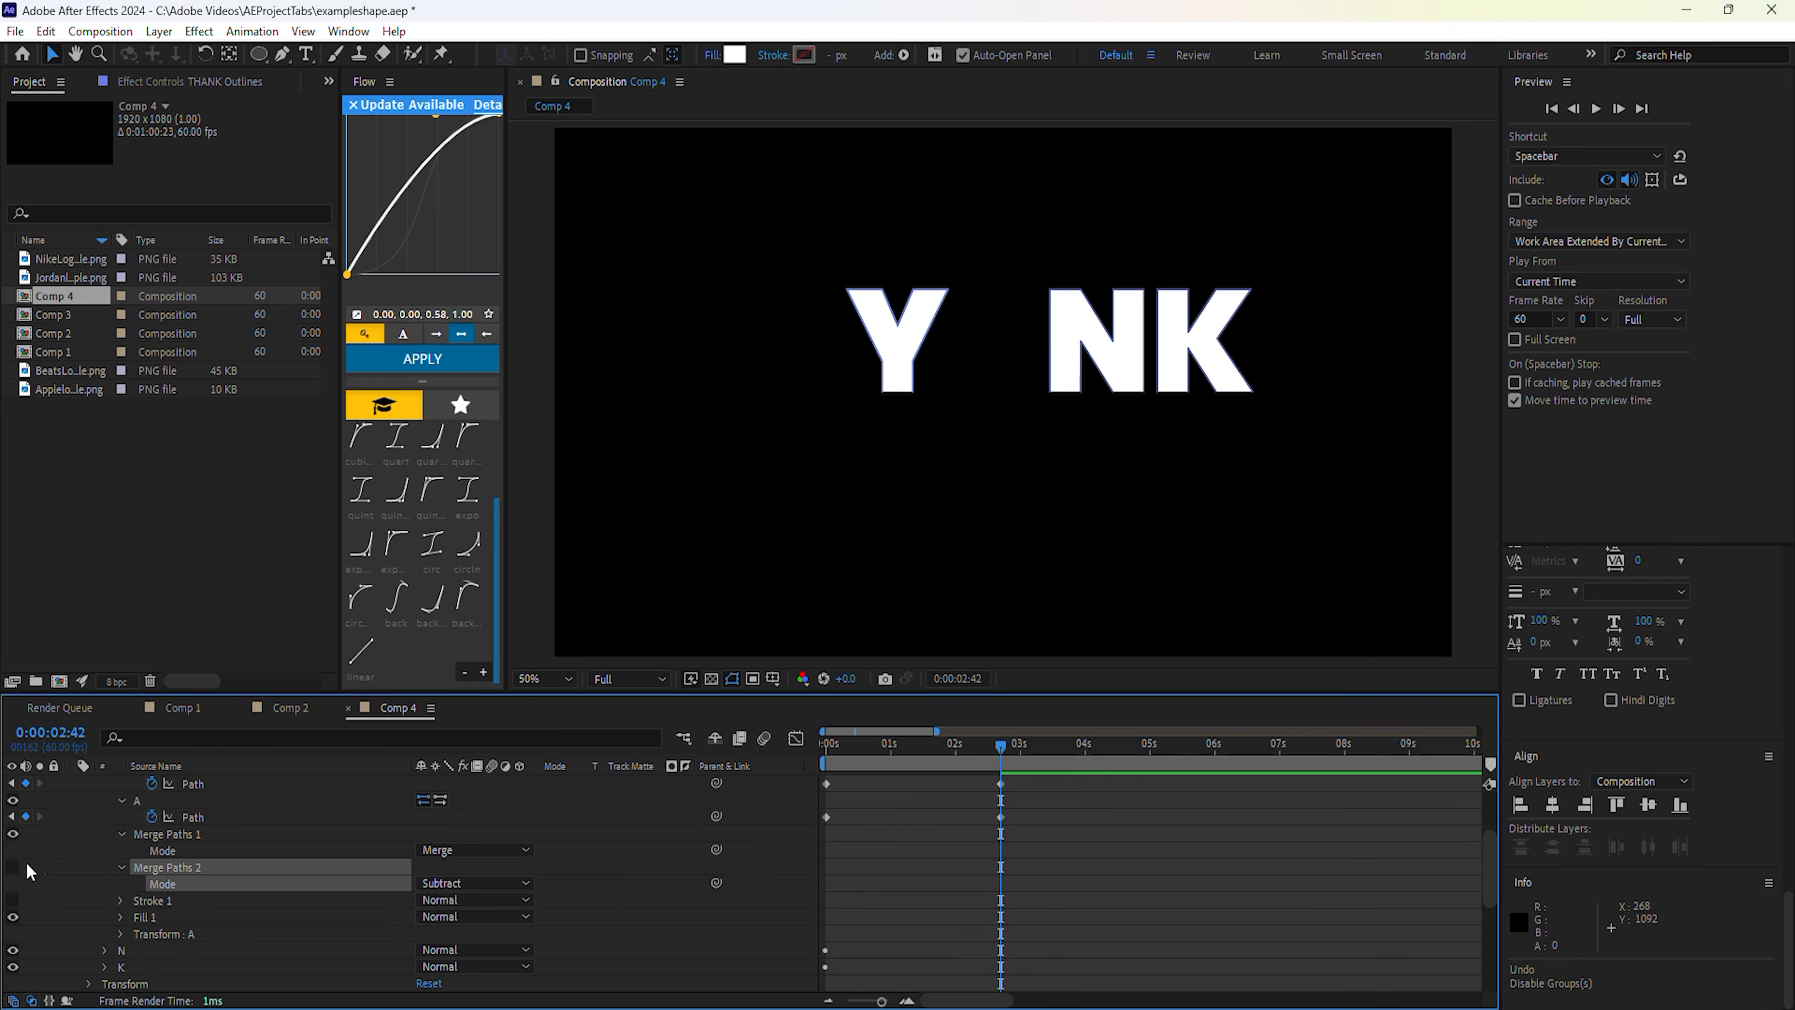
key("ctrl+z")
key("ctrl+z")
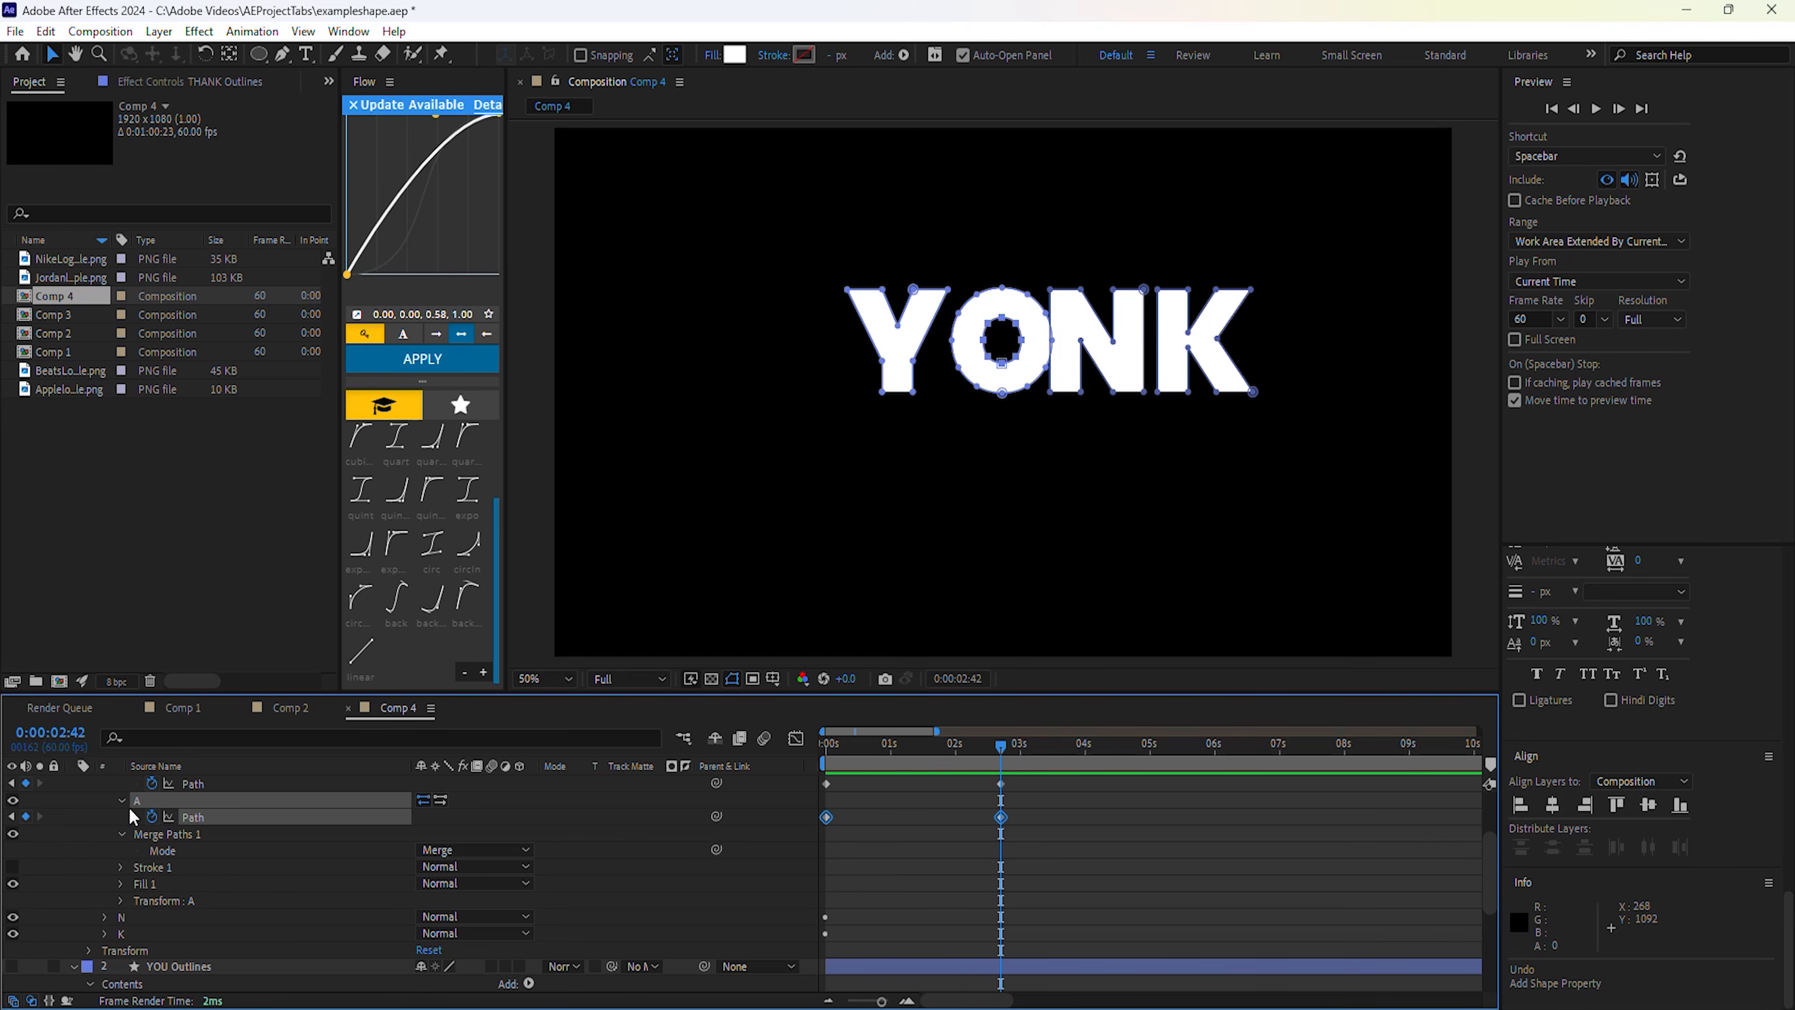
Collapse the A group and expand the N group to reveal its letter path.
left_click(121, 801)
left_click(121, 818)
scroll(117, 824, "up", 1)
left_click(105, 802)
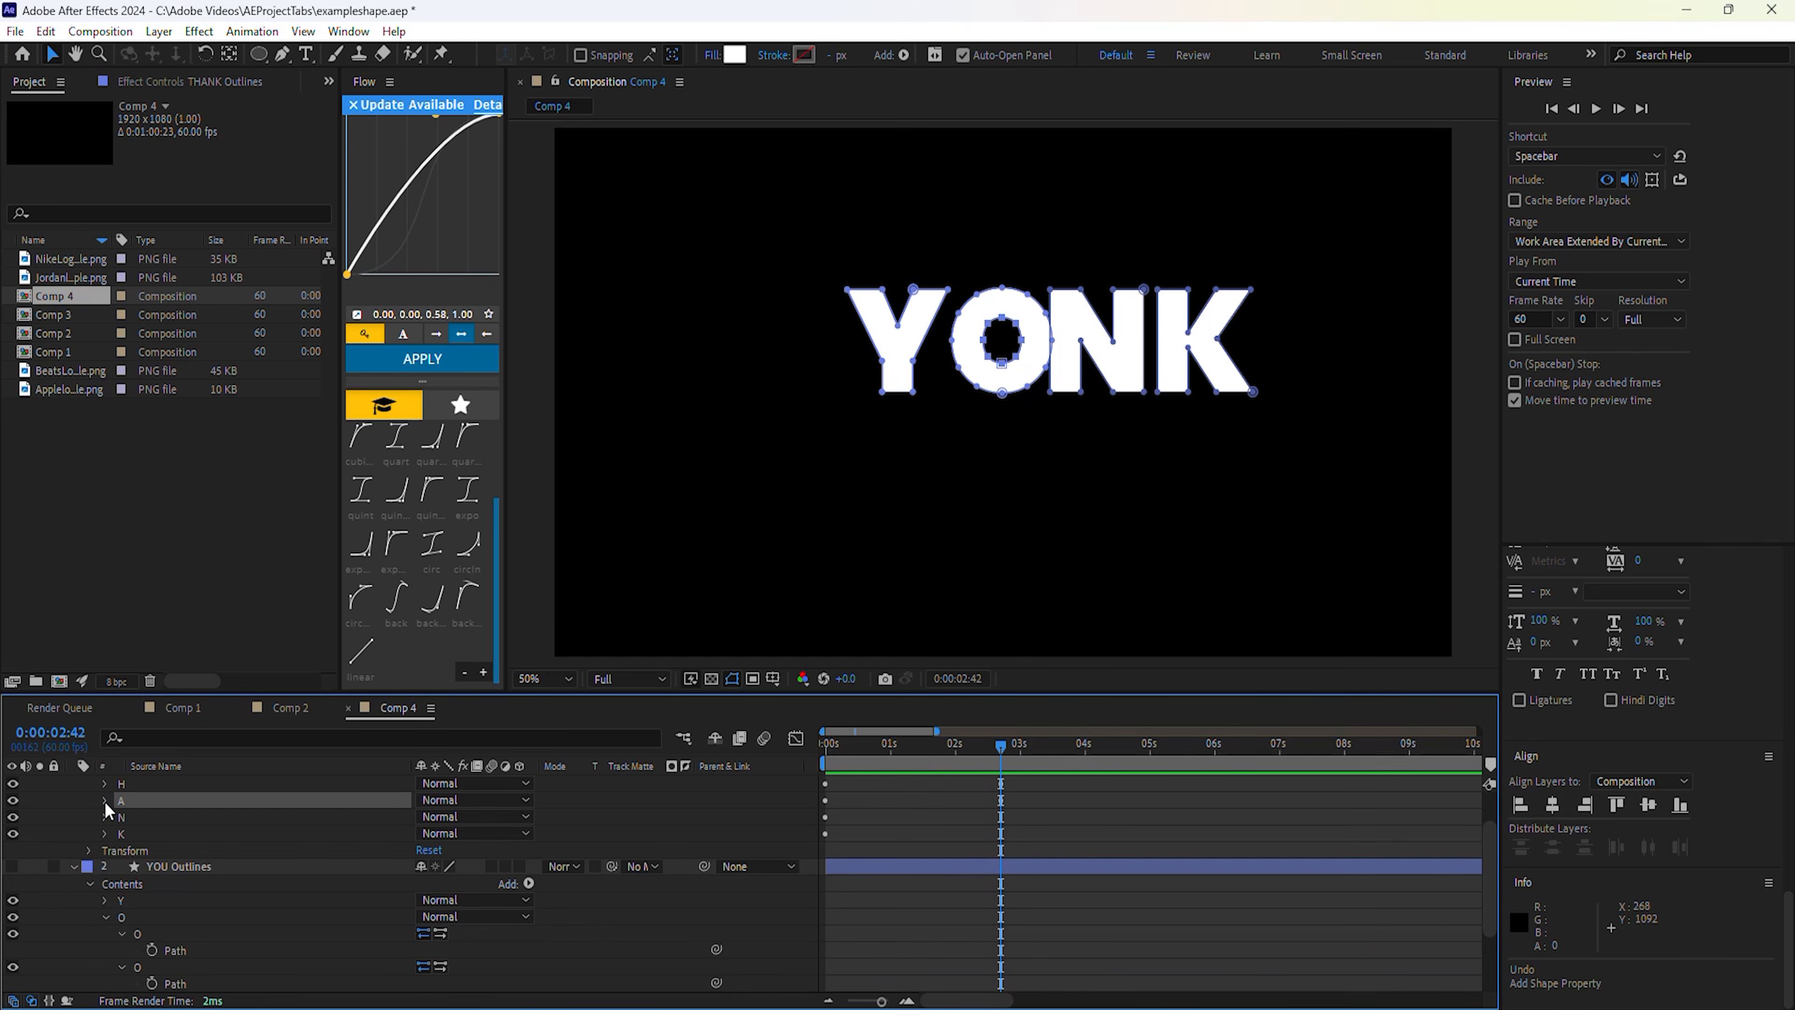
left_click(107, 818)
left_click(193, 851)
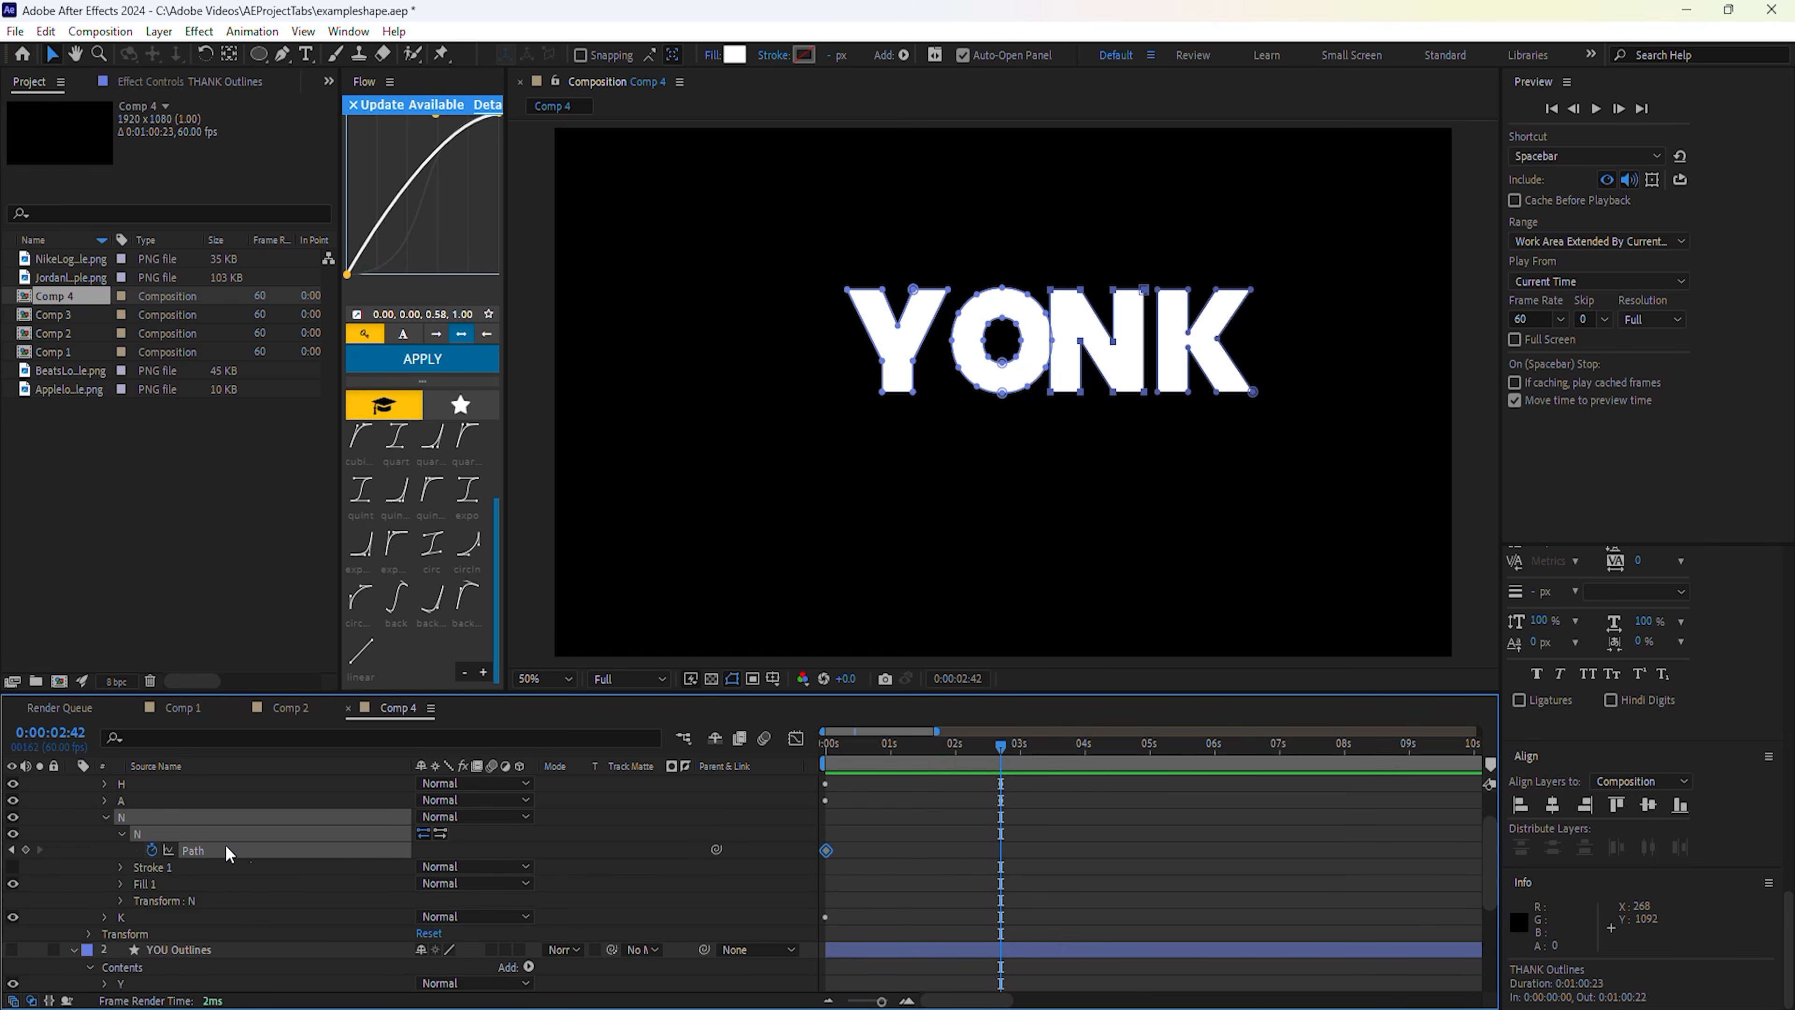
scroll(237, 849, "down", 3)
Inspect the O's outer and inner paths in YOU, then select the N's path.
left_click(173, 882)
left_click(179, 918)
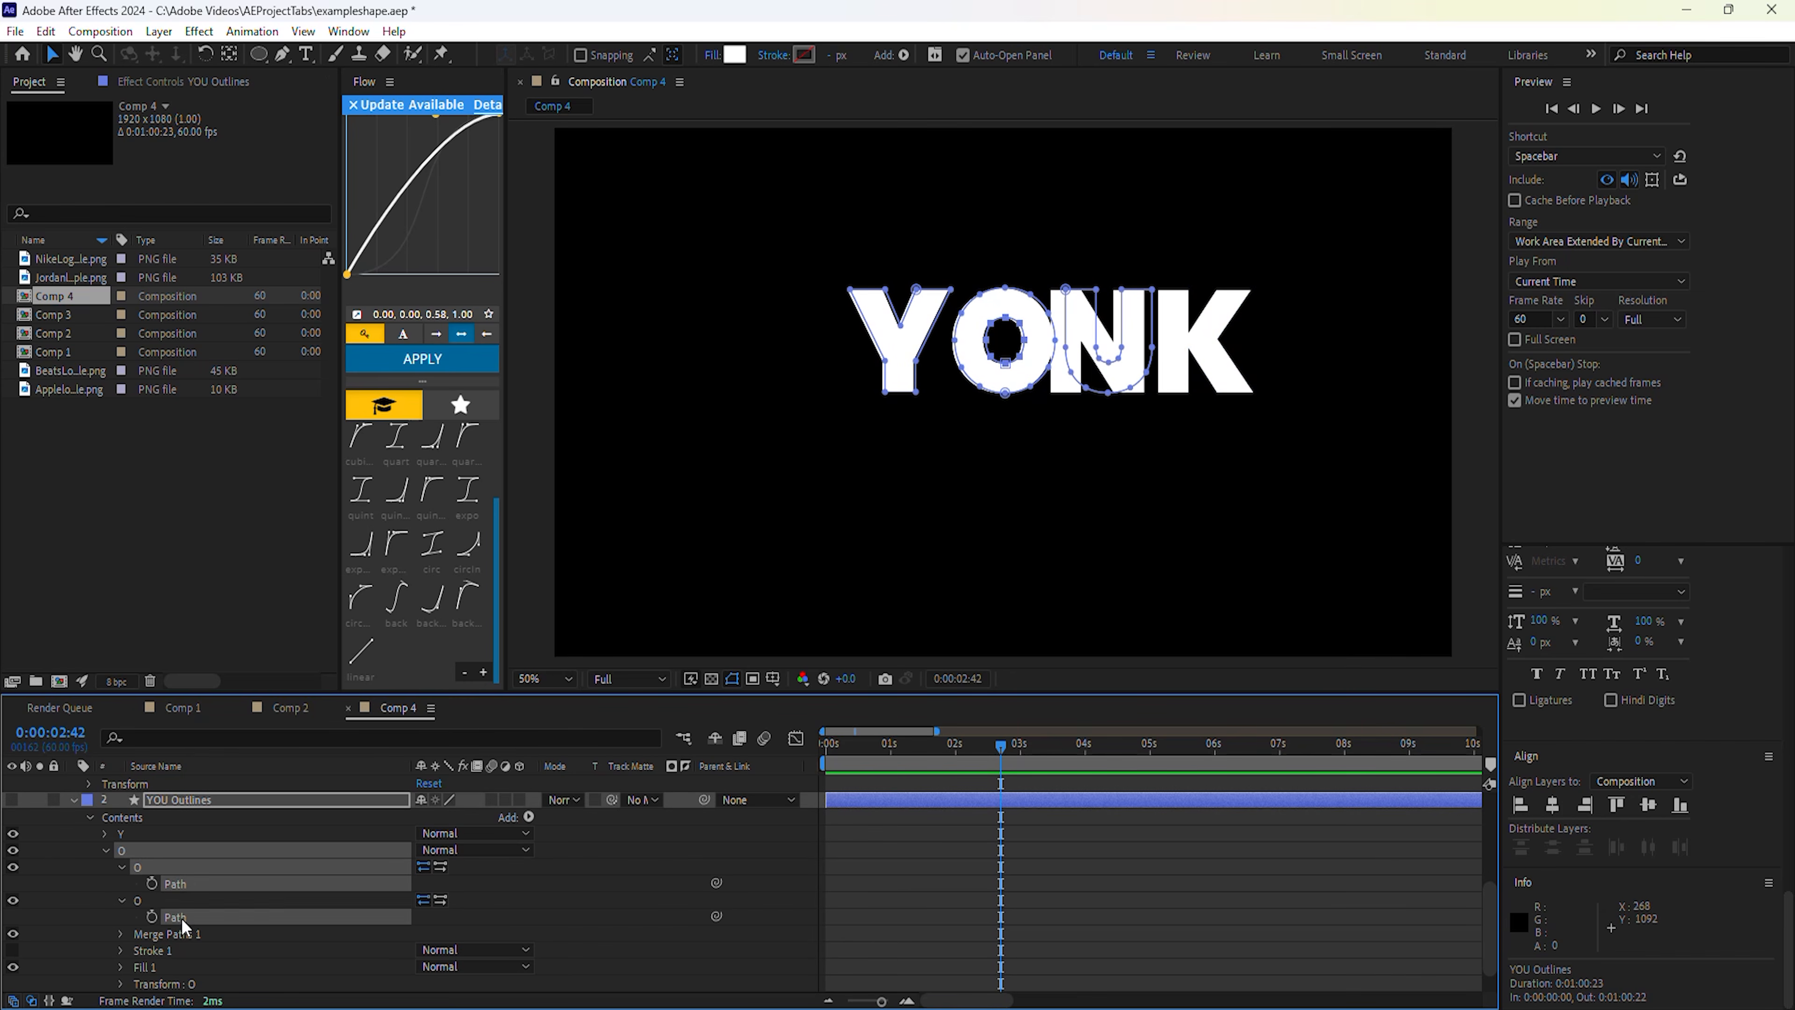
left_click(180, 888)
left_click(181, 915)
scroll(199, 842, "up", 3)
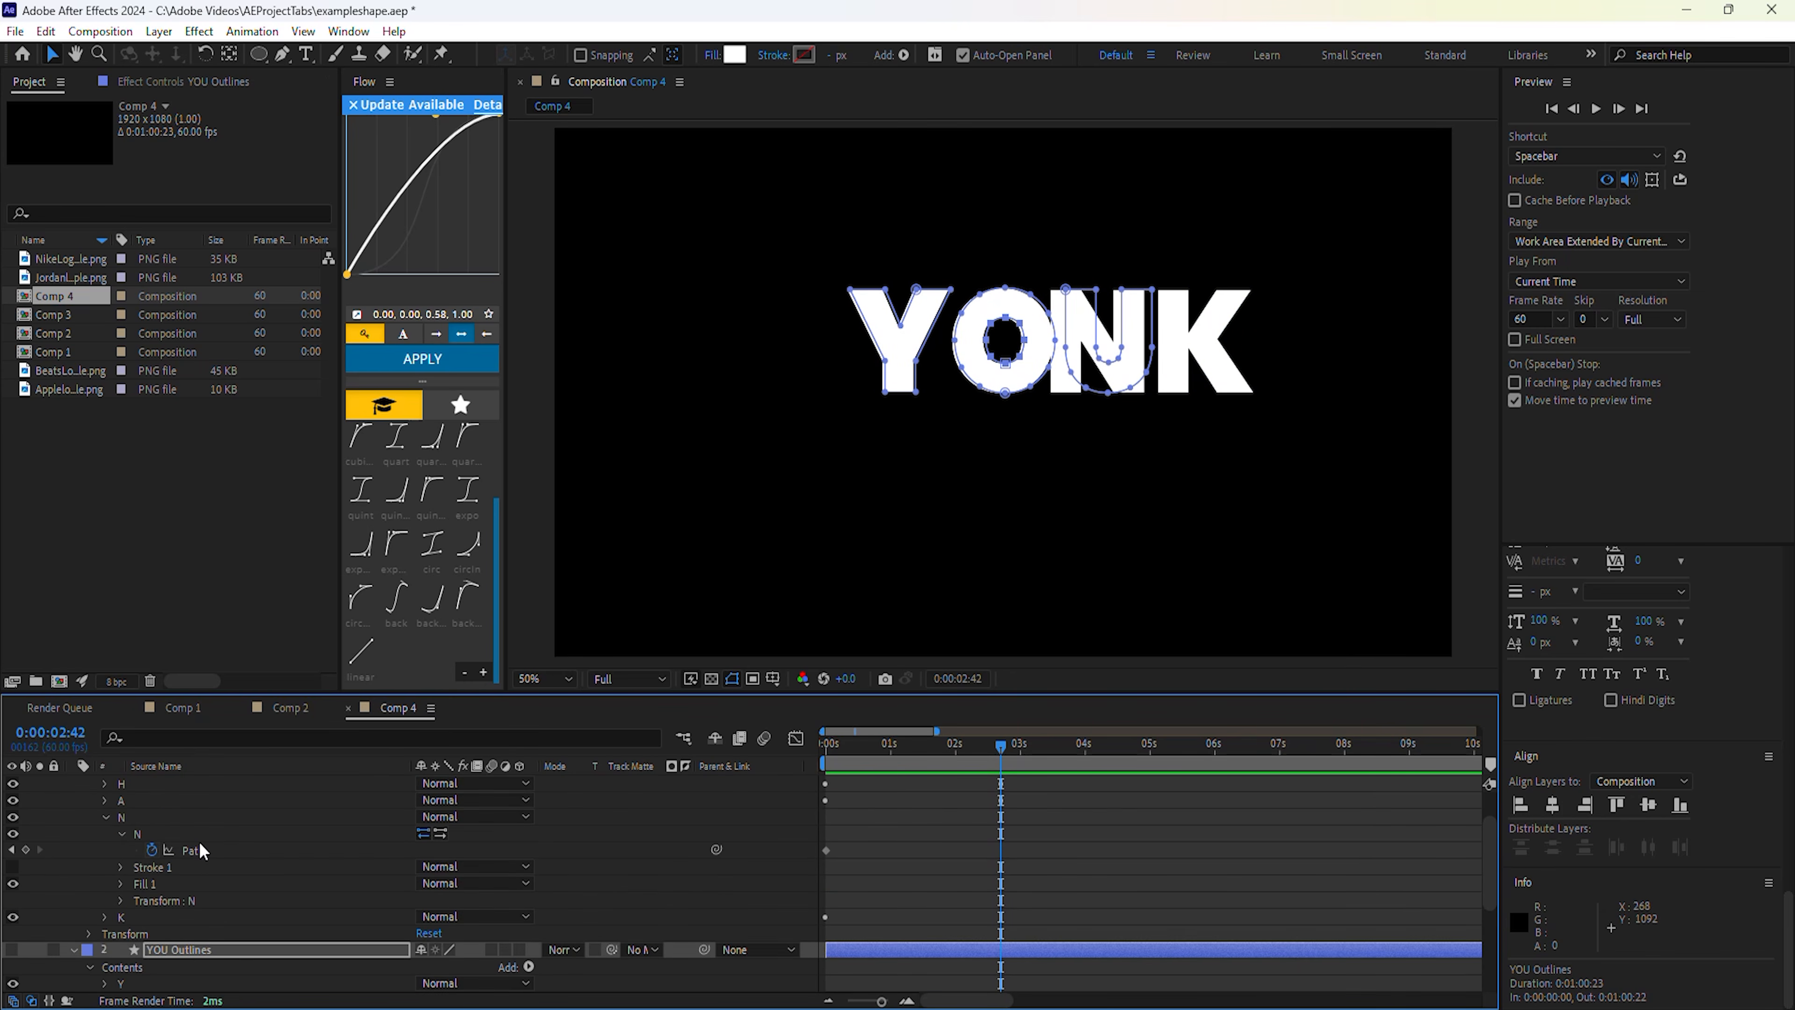
left_click(202, 851)
scroll(230, 854, "up", 1)
Add a second empty path to the N group and keyframe it at 0s.
left_click(528, 802)
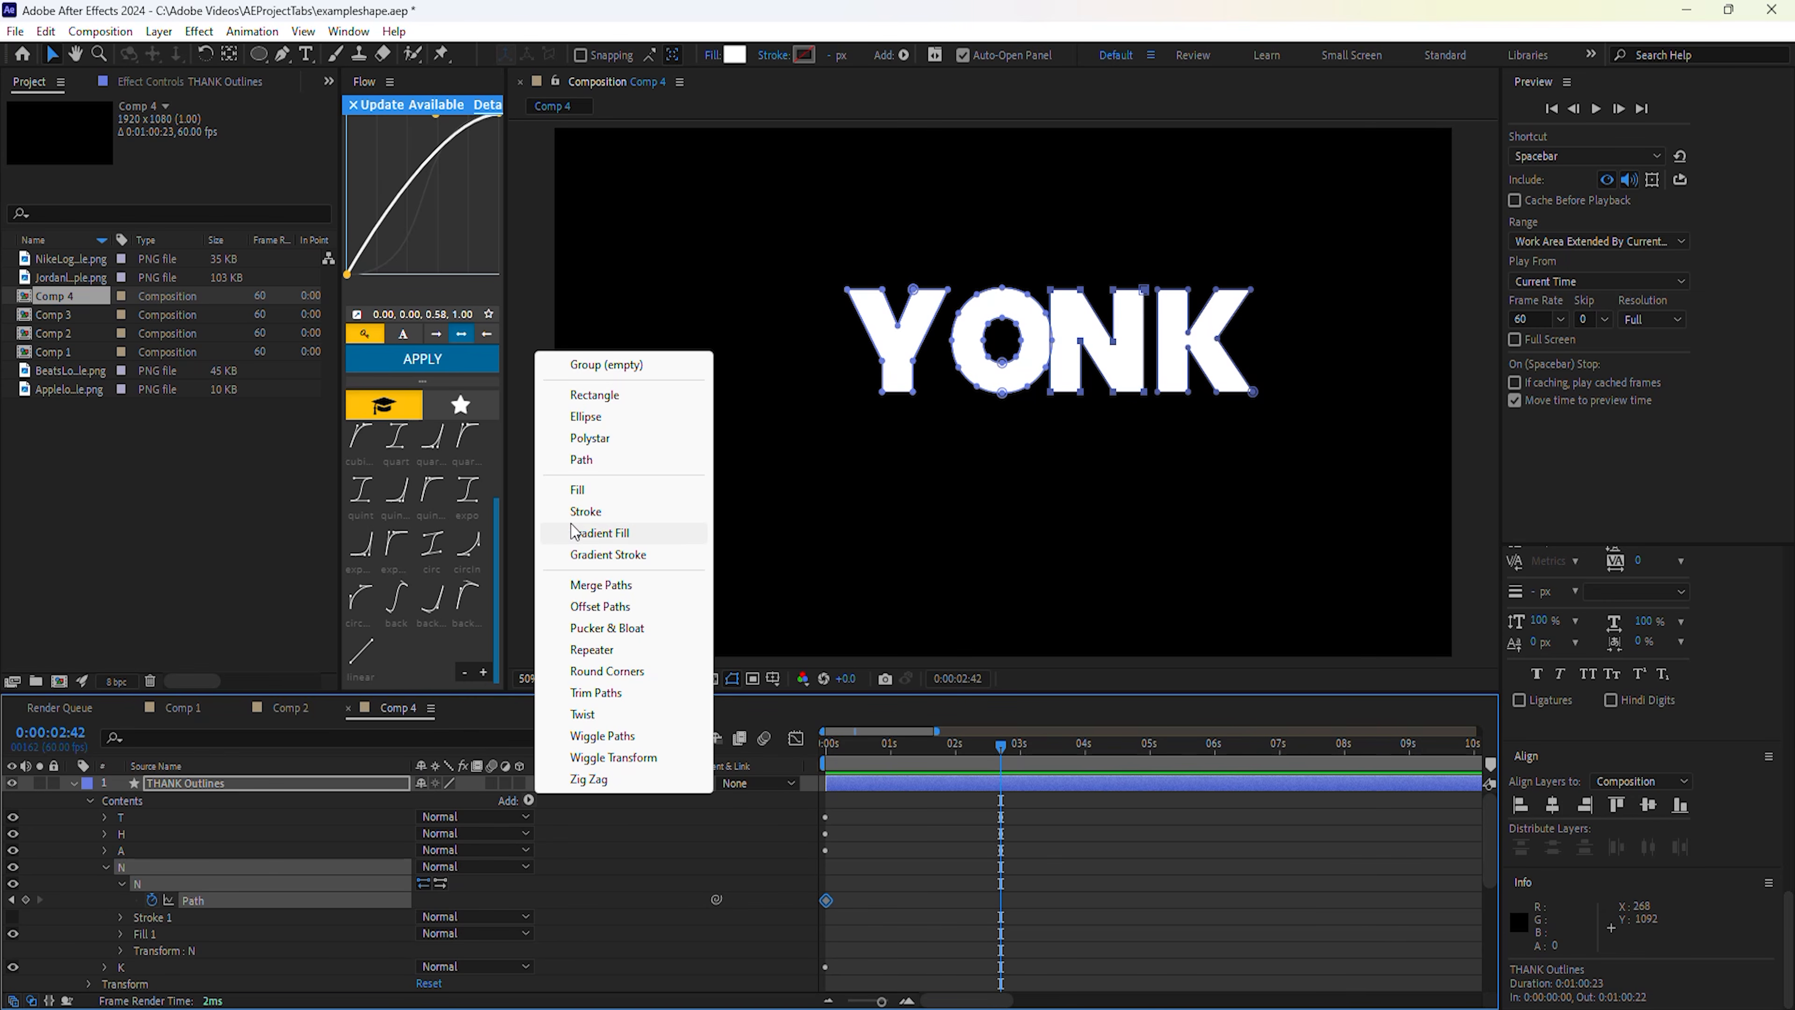
left_click(601, 461)
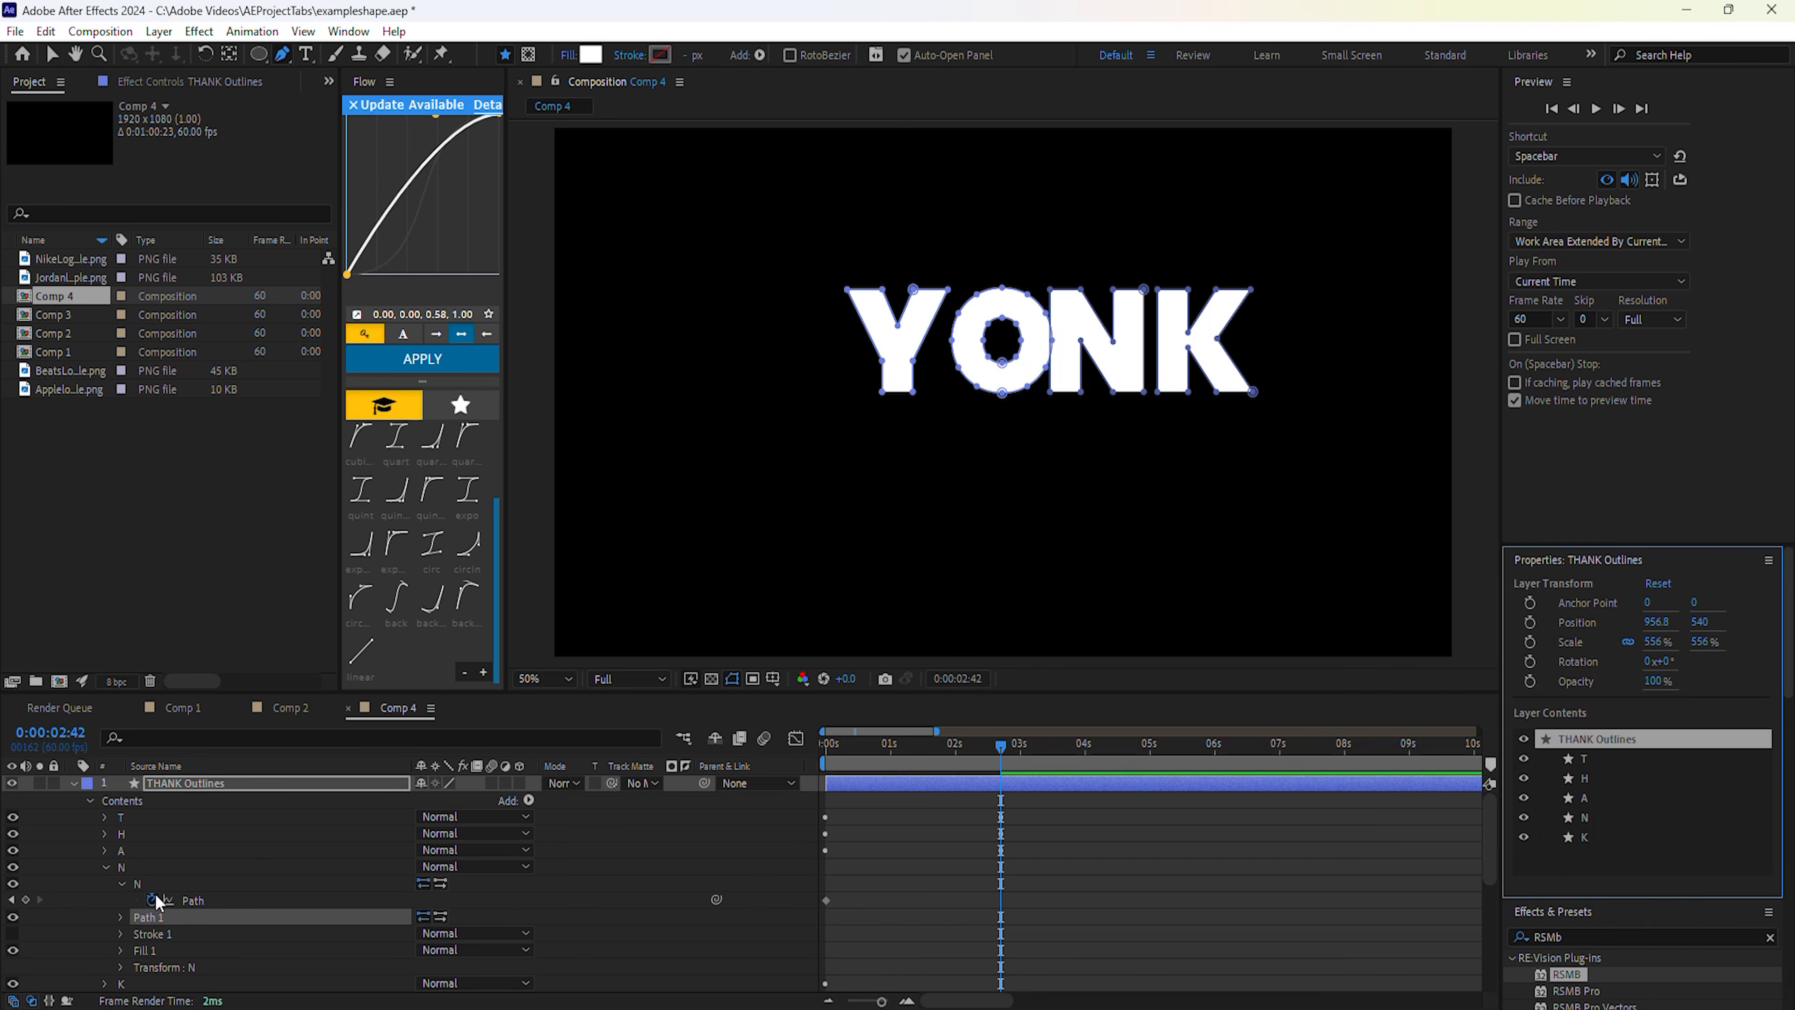
left_click(123, 916)
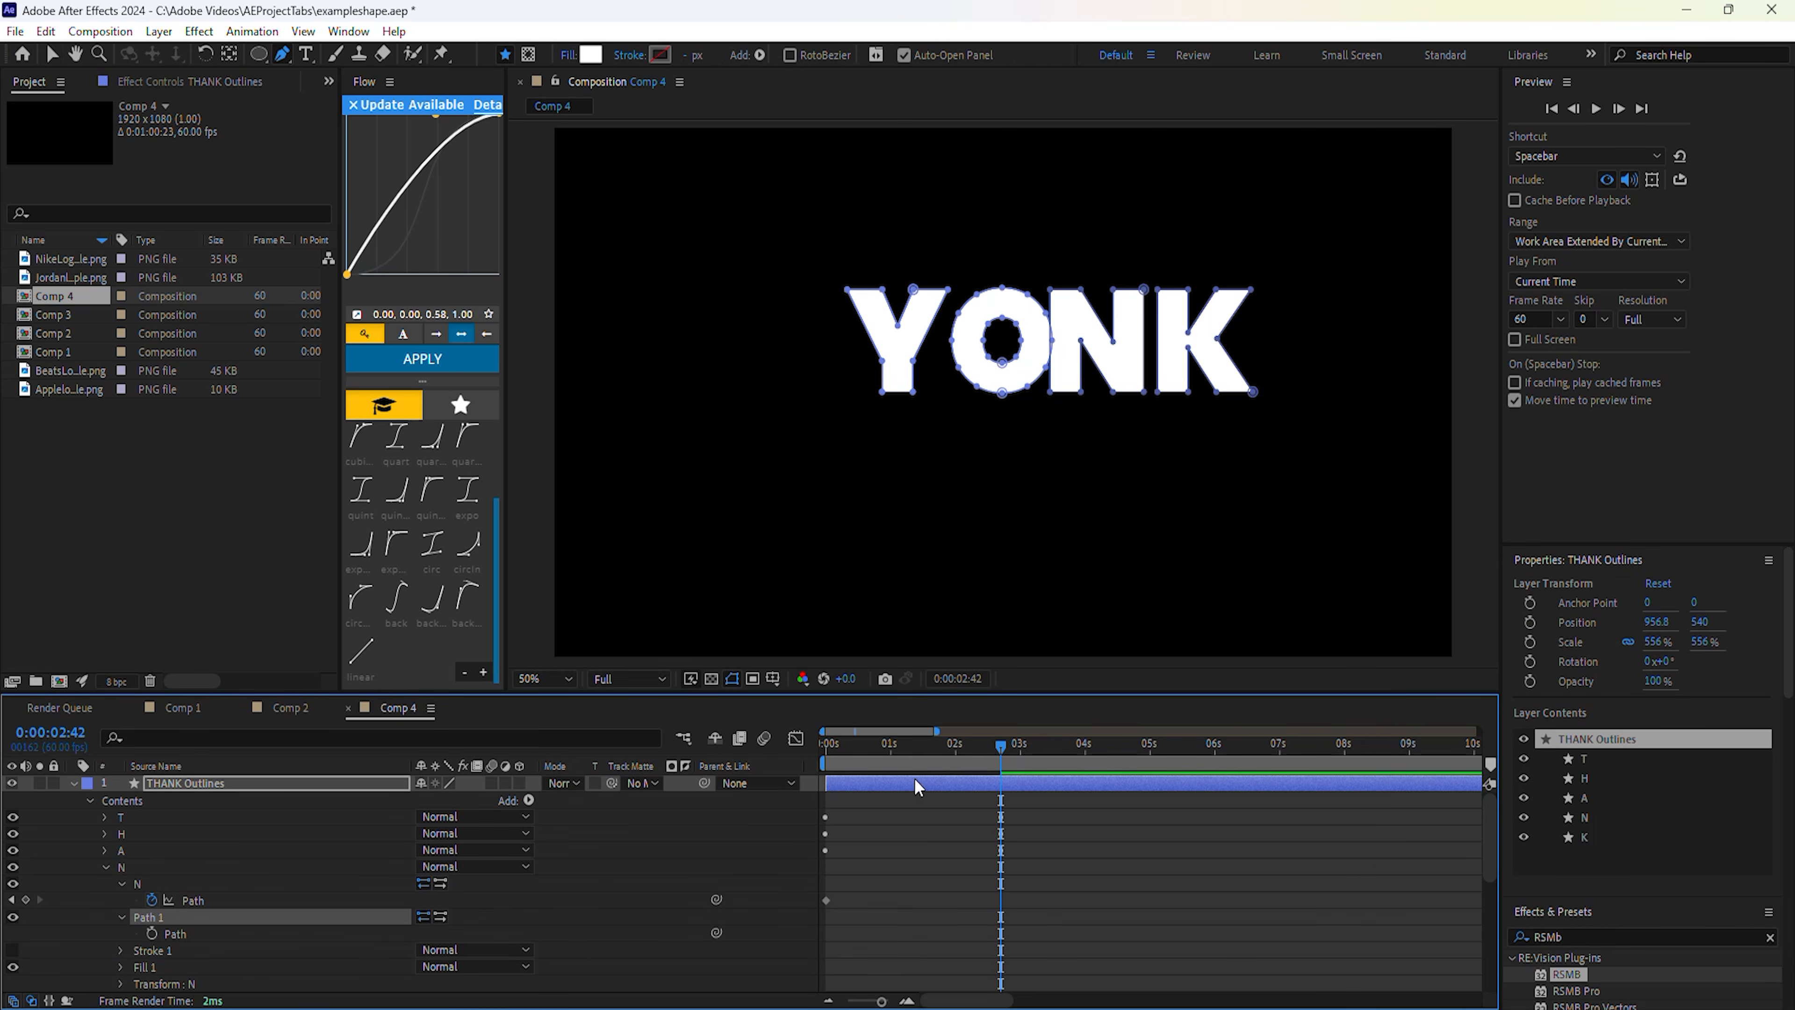
left_click_drag(990, 748, 827, 749)
left_click(152, 933)
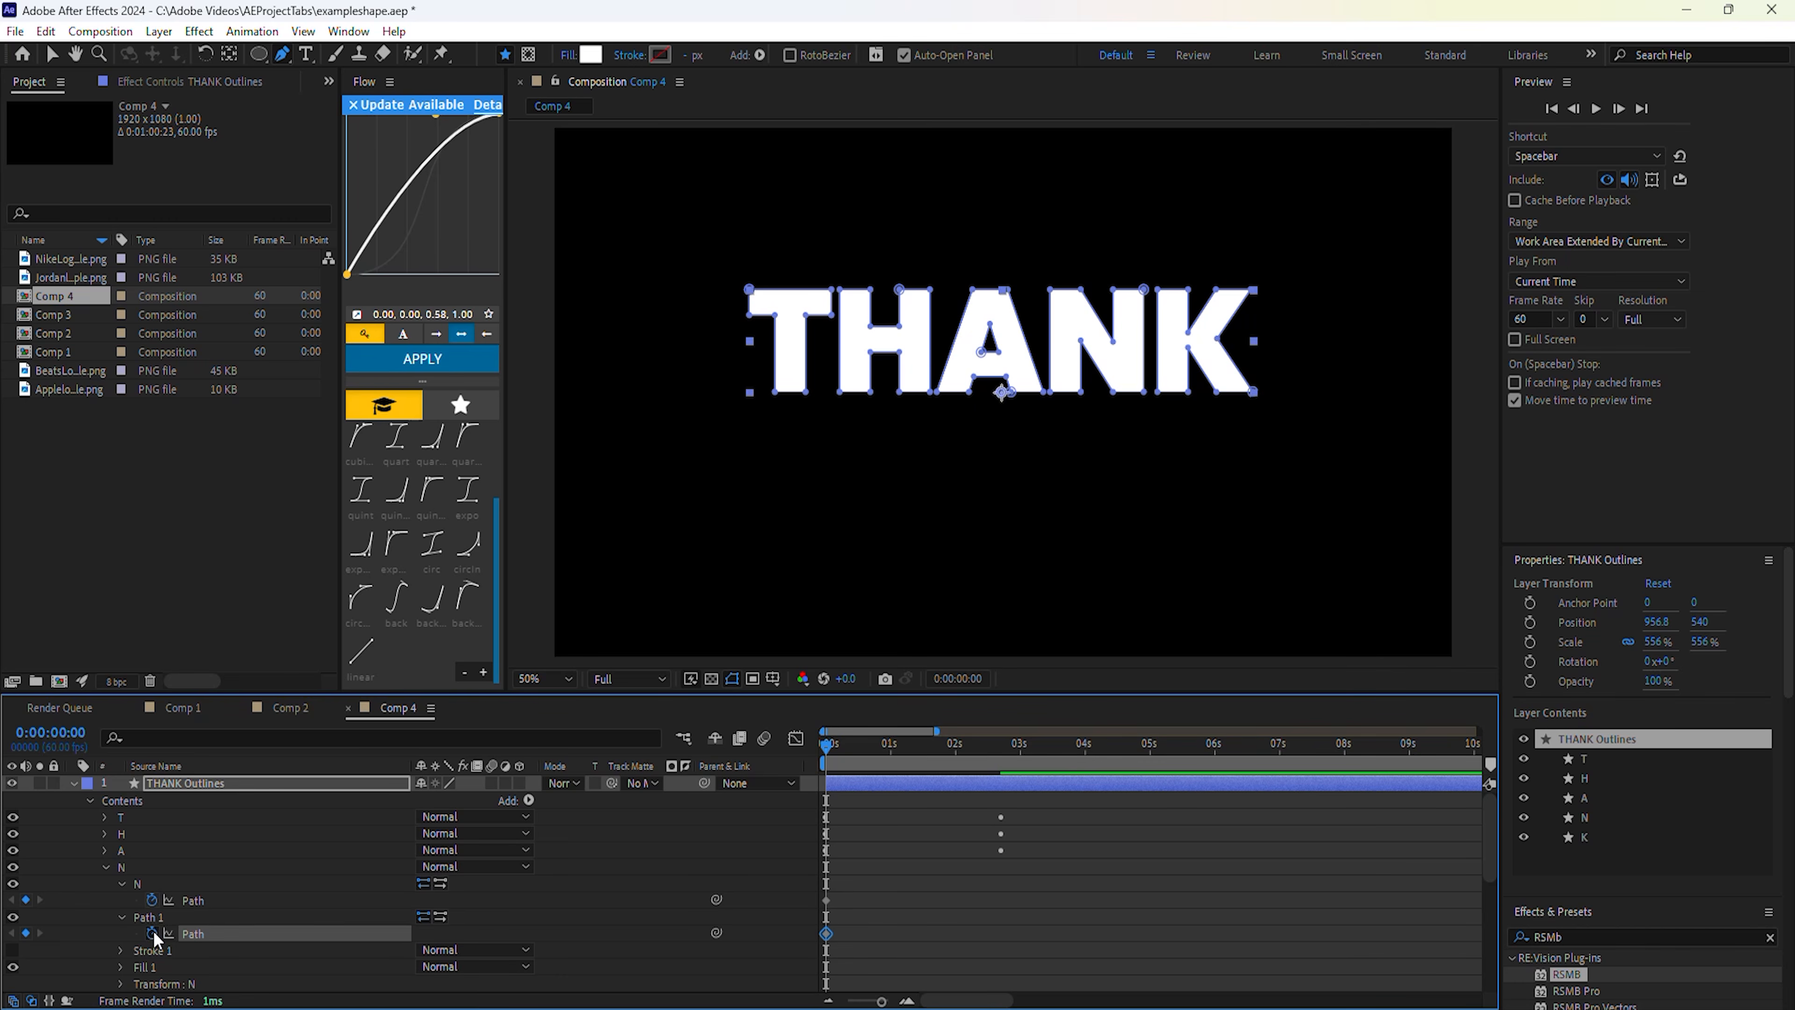
Check the A group's setup, move to 2:42, and paste into the N's second path.
left_click(105, 849)
left_click_drag(829, 744, 999, 800)
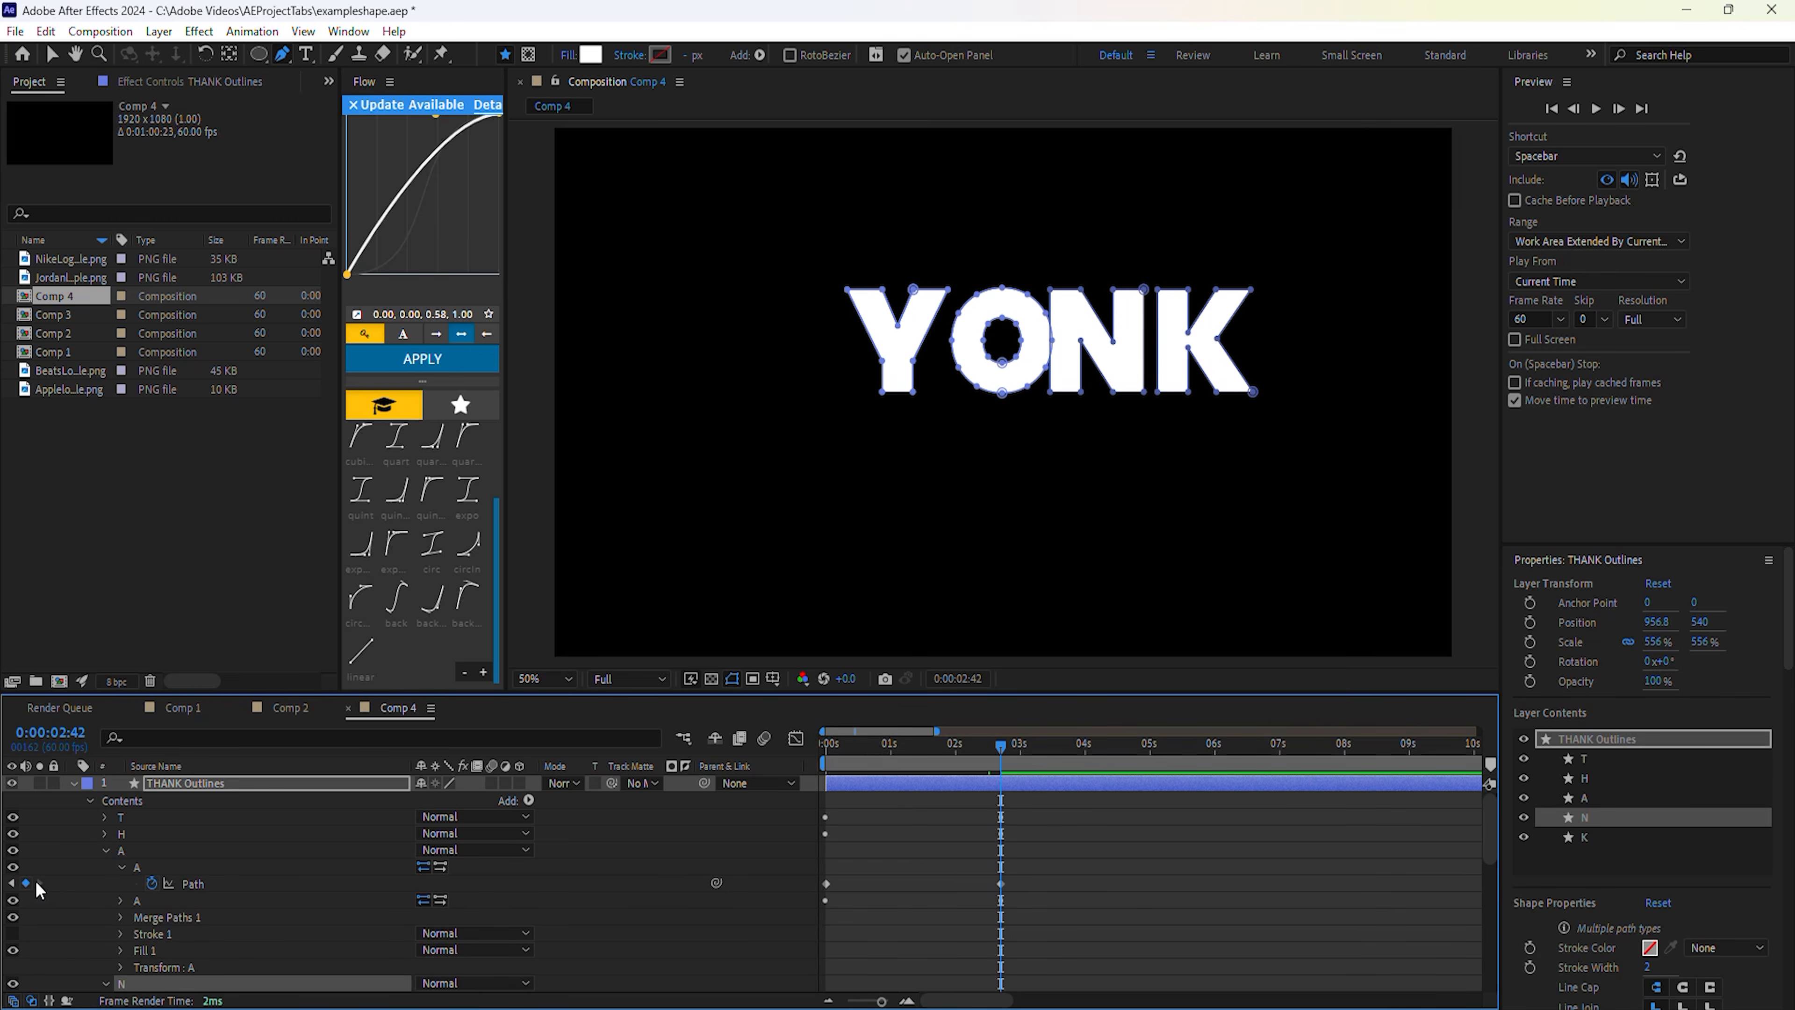
left_click(108, 850)
scroll(247, 919, "down", 5)
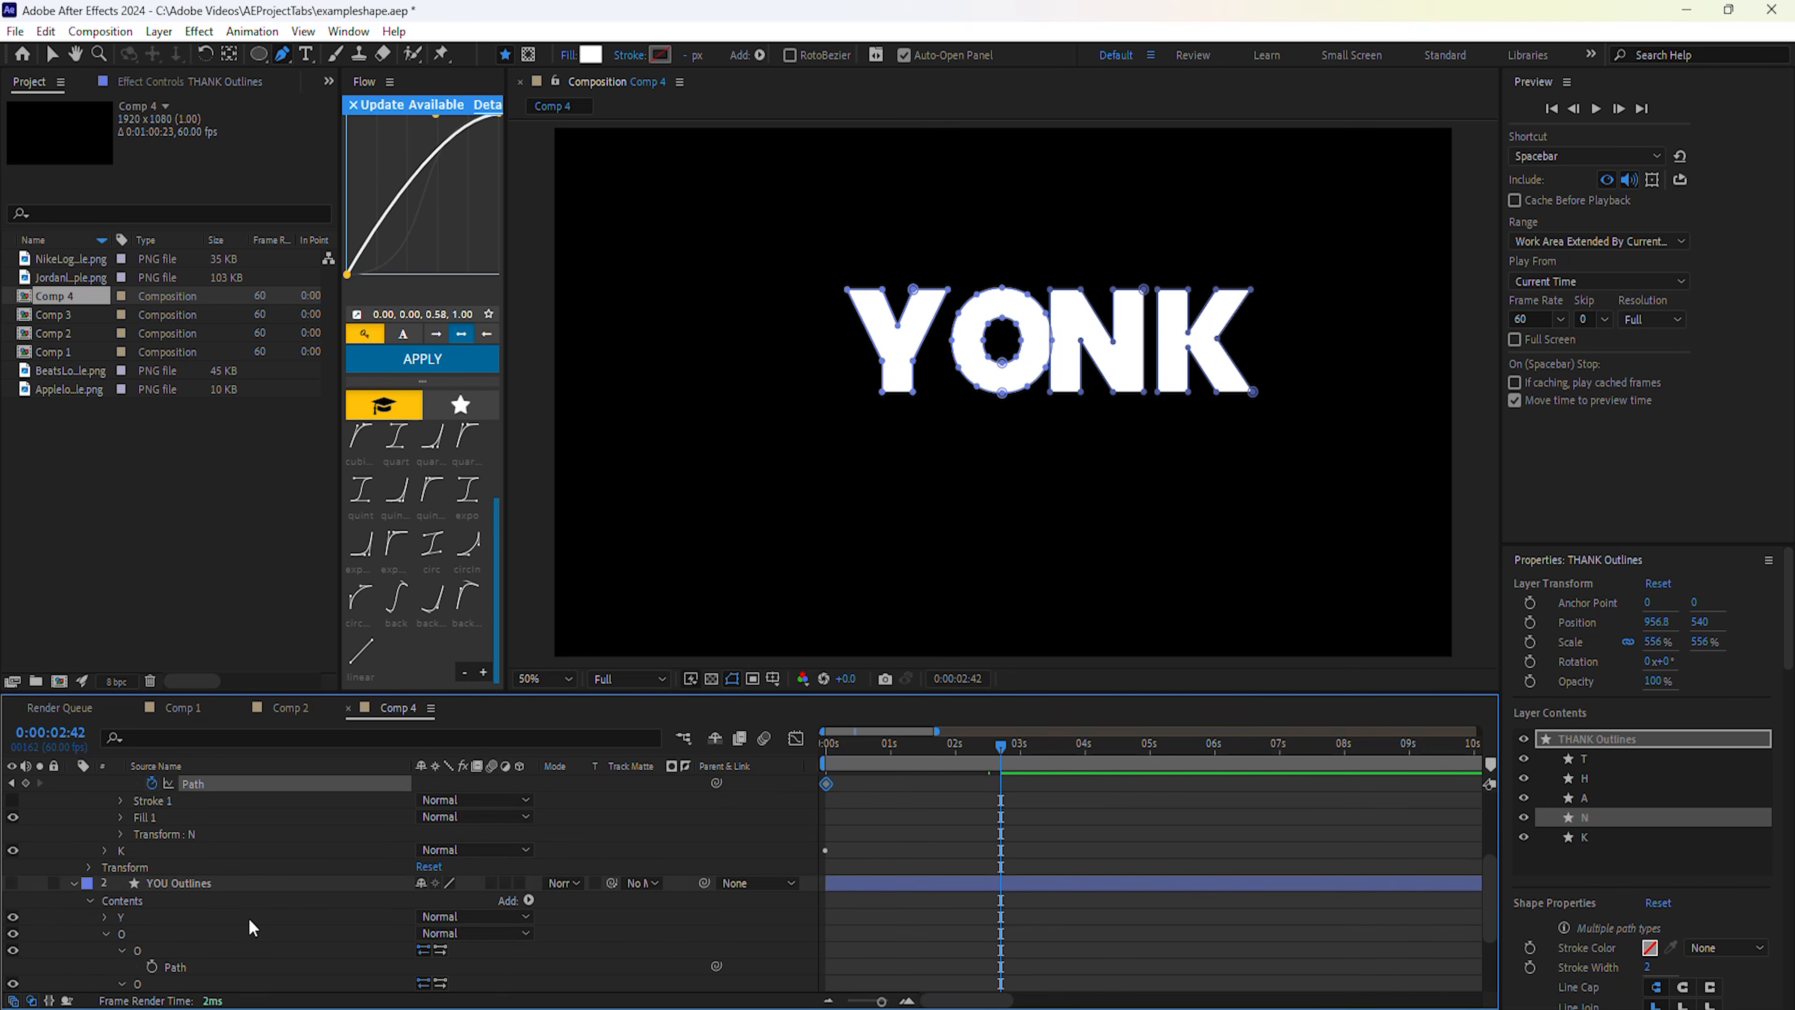
left_click(186, 902)
scroll(244, 894, "up", 4)
left_click(243, 886)
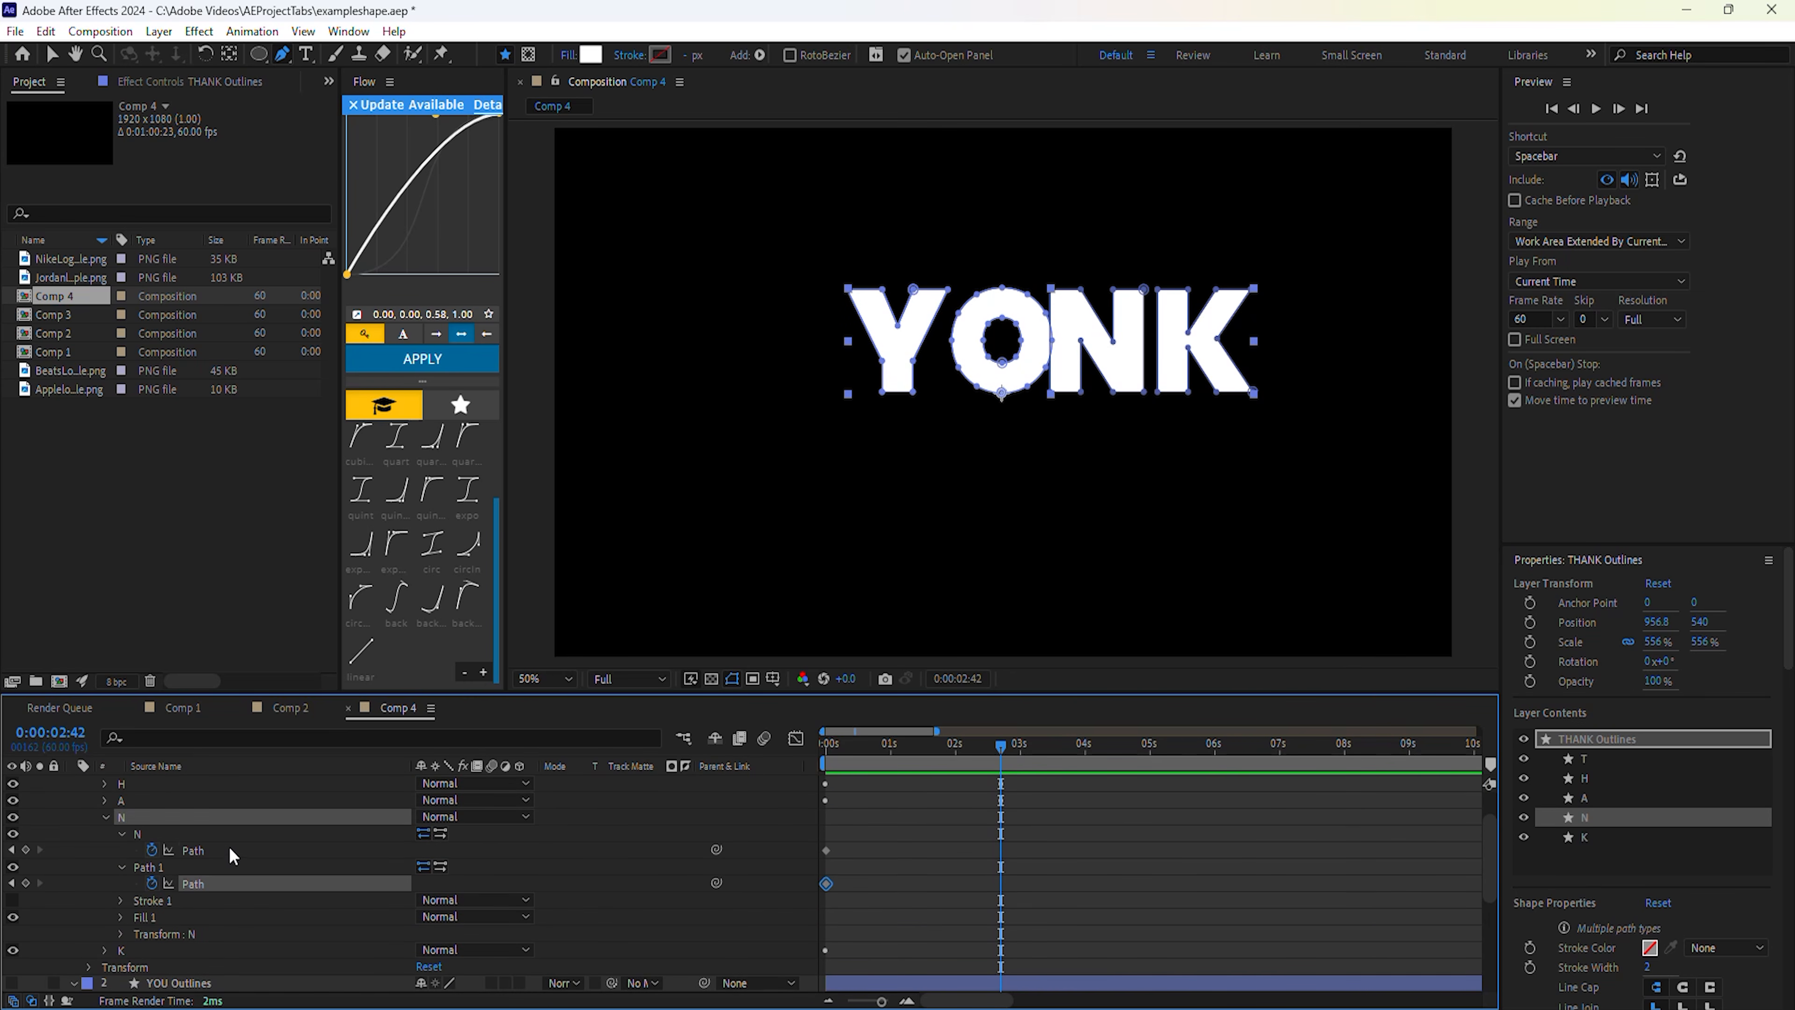
left_click(229, 850)
key("ctrl+v")
Copy the O's inner path from YOU and paste it onto the N's new path at 2:42.
scroll(236, 857, "down", 5)
left_click(231, 882)
key("ctrl+c")
scroll(229, 878, "up", 4)
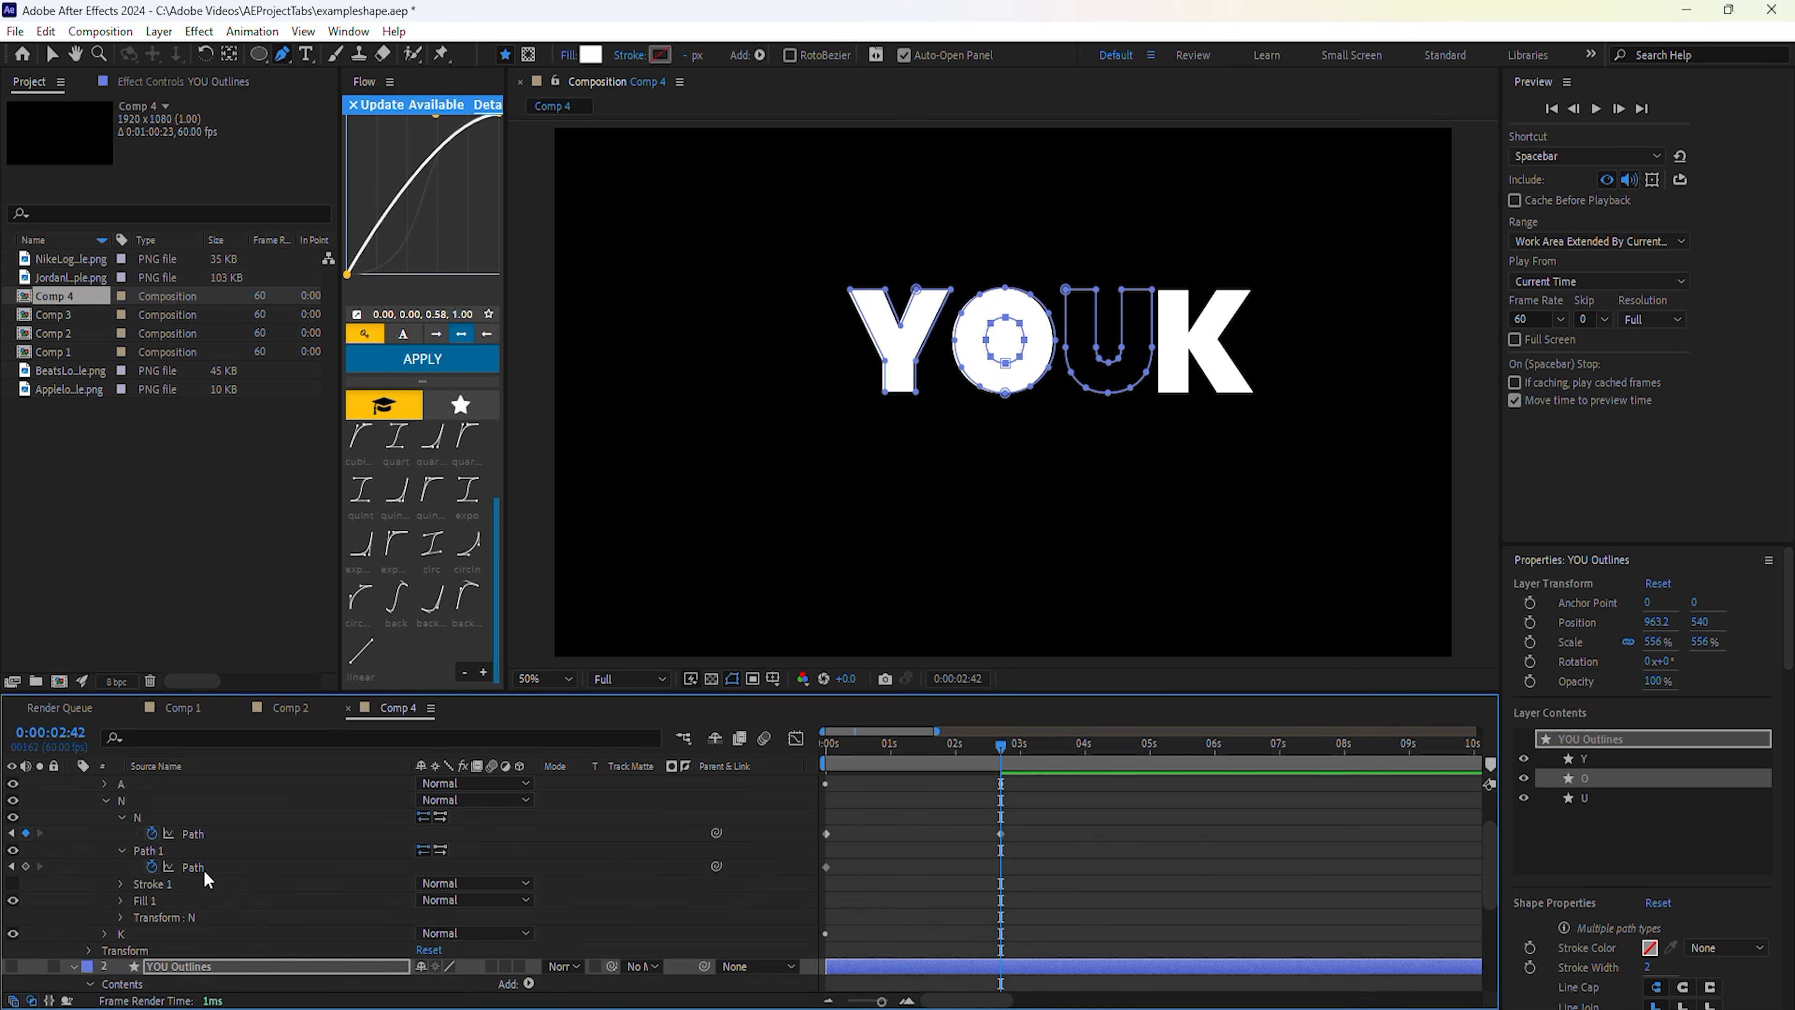
left_click(204, 868)
key("ctrl+v")
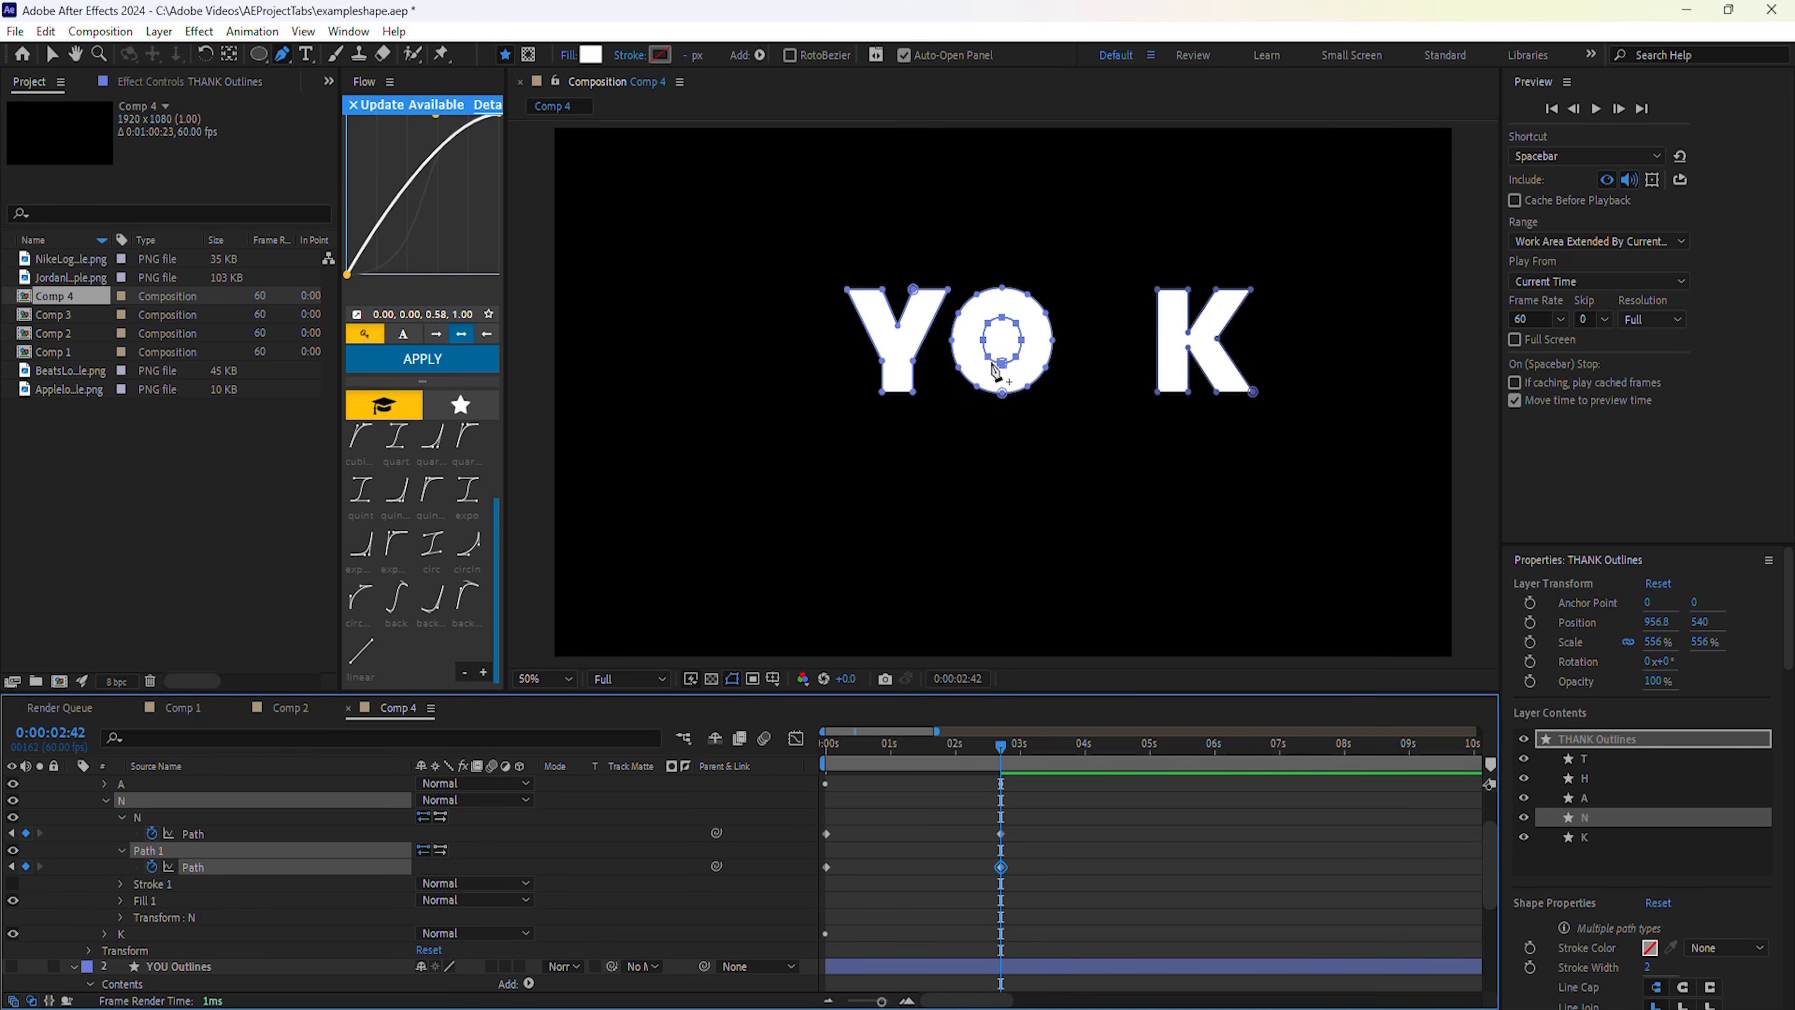
scroll(537, 785, "up", 4)
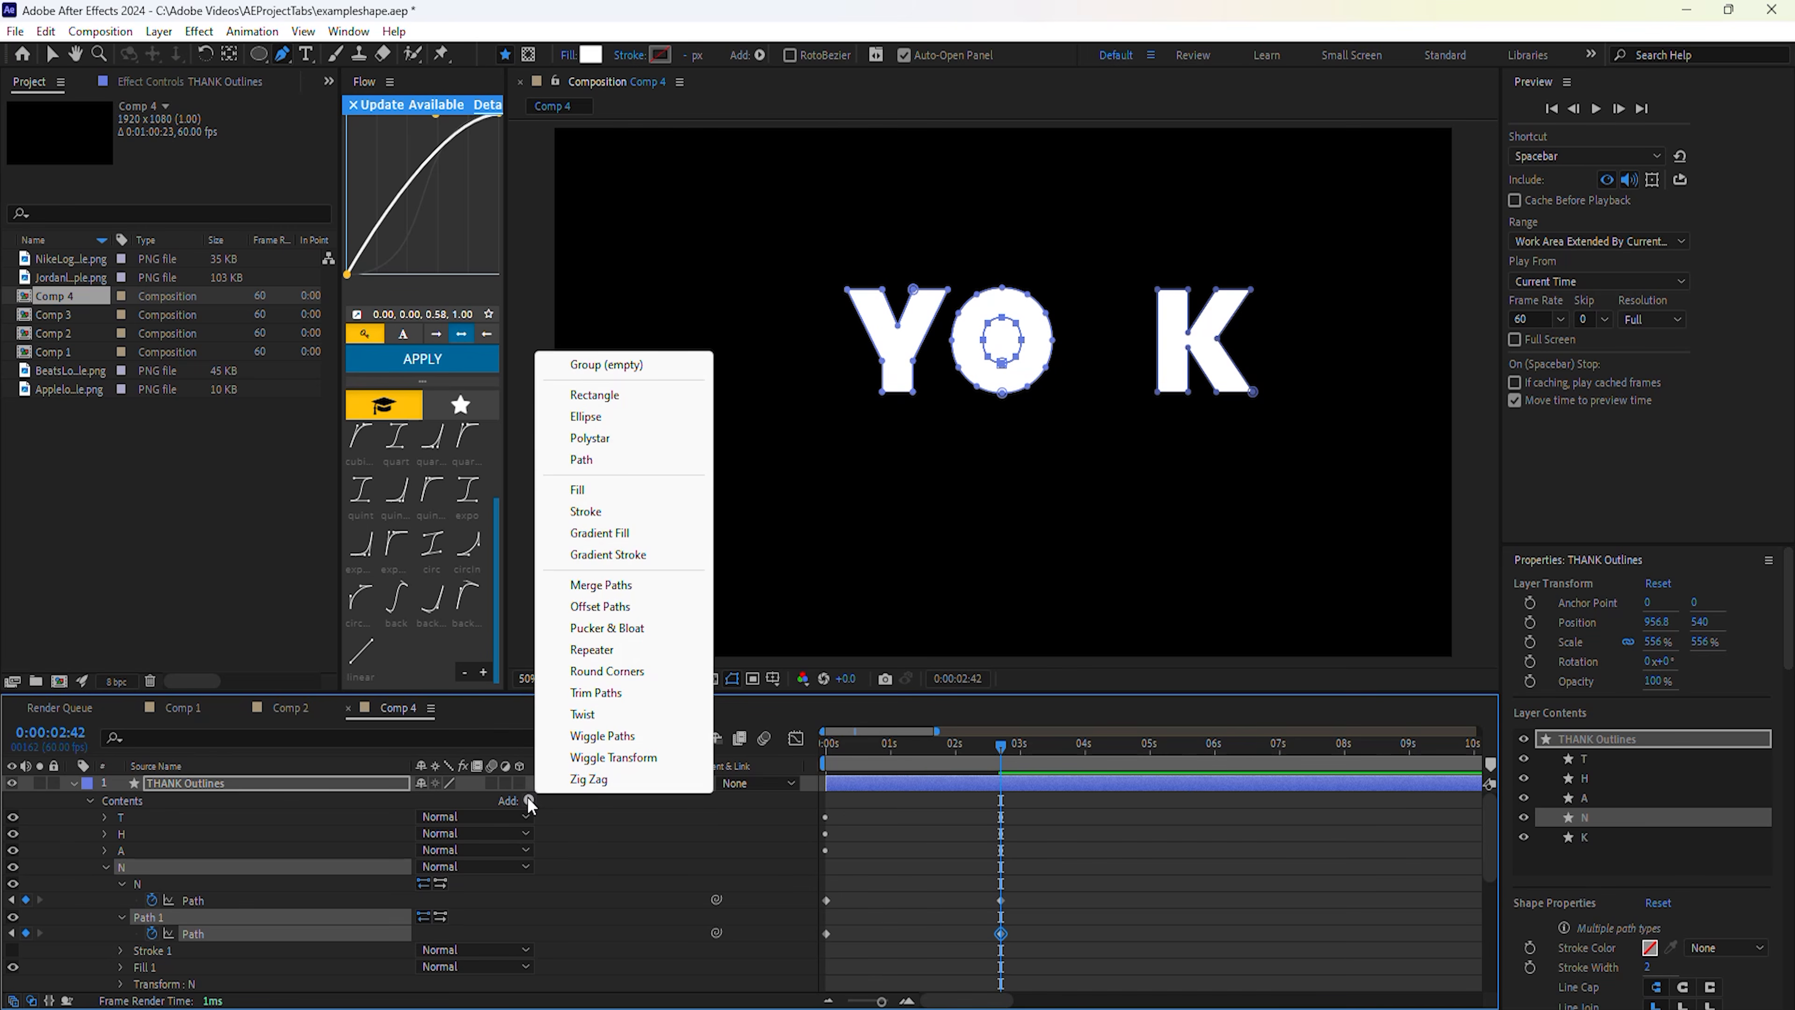
Add Merge Paths to the N group with Mode set to Subtract, then scrub back to preview.
left_click(529, 800)
left_click(601, 584)
scroll(228, 850, "down", 2)
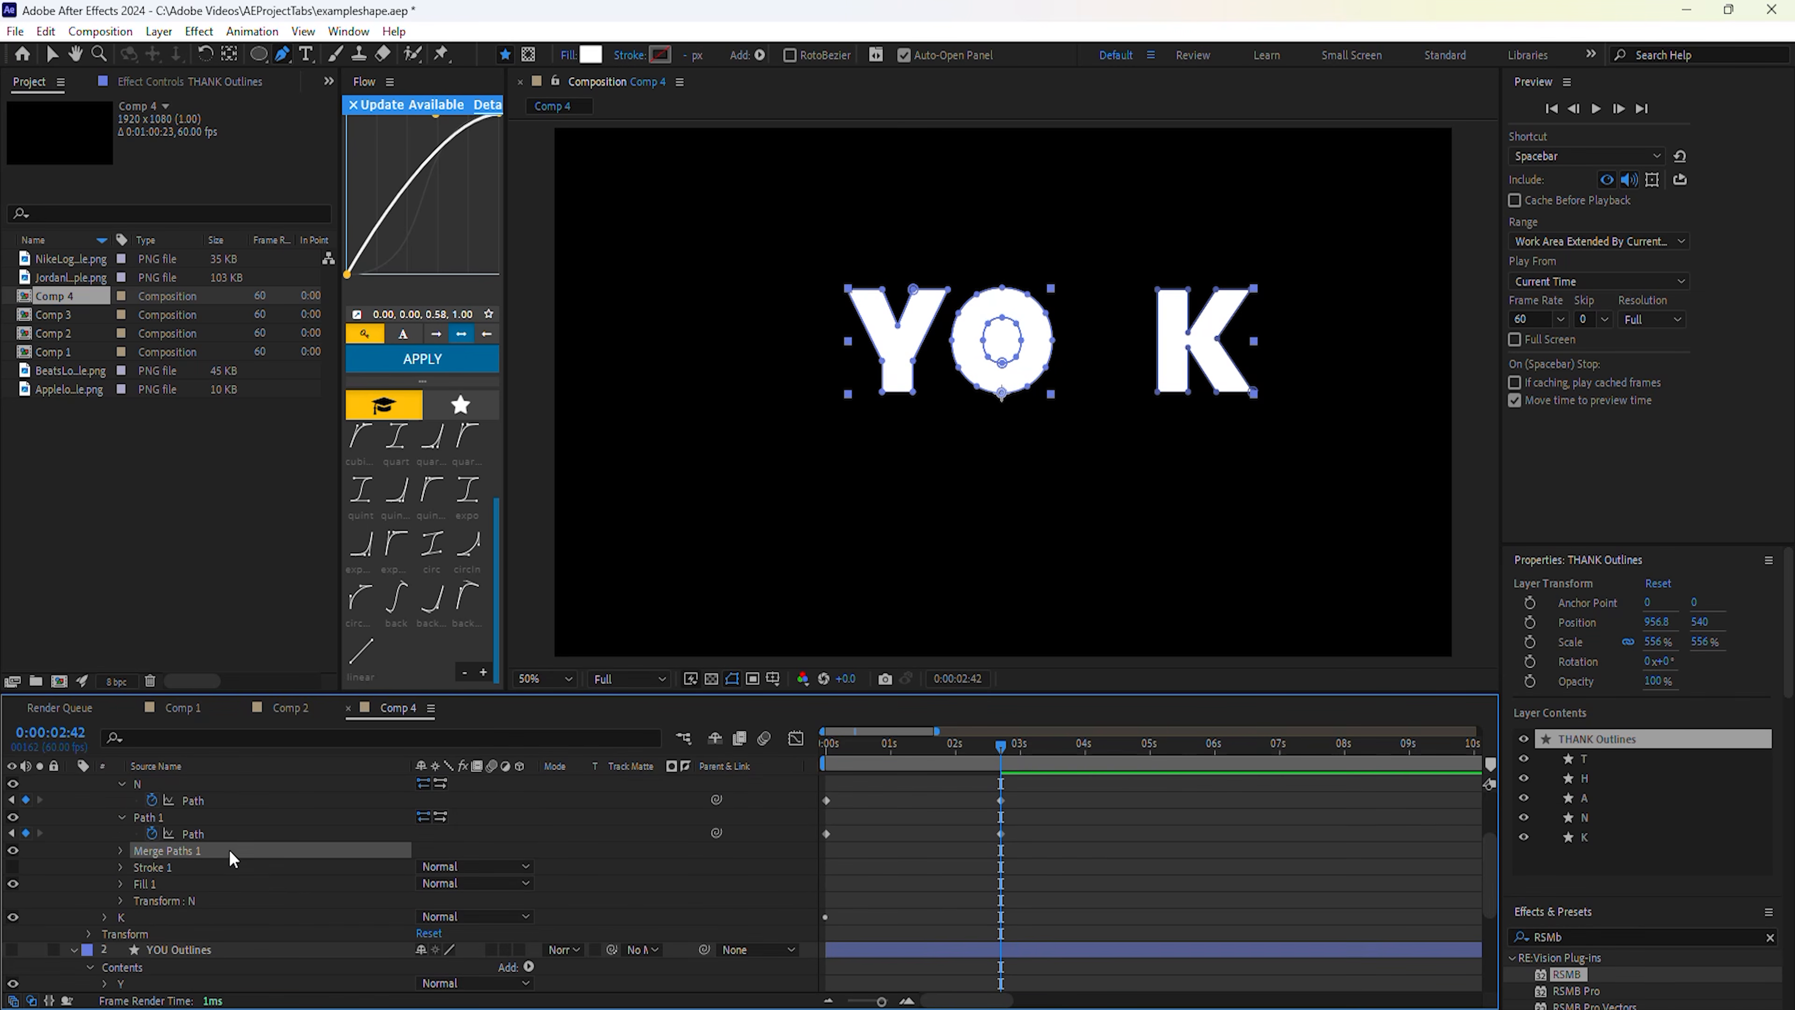
left_click(120, 901)
left_click(446, 916)
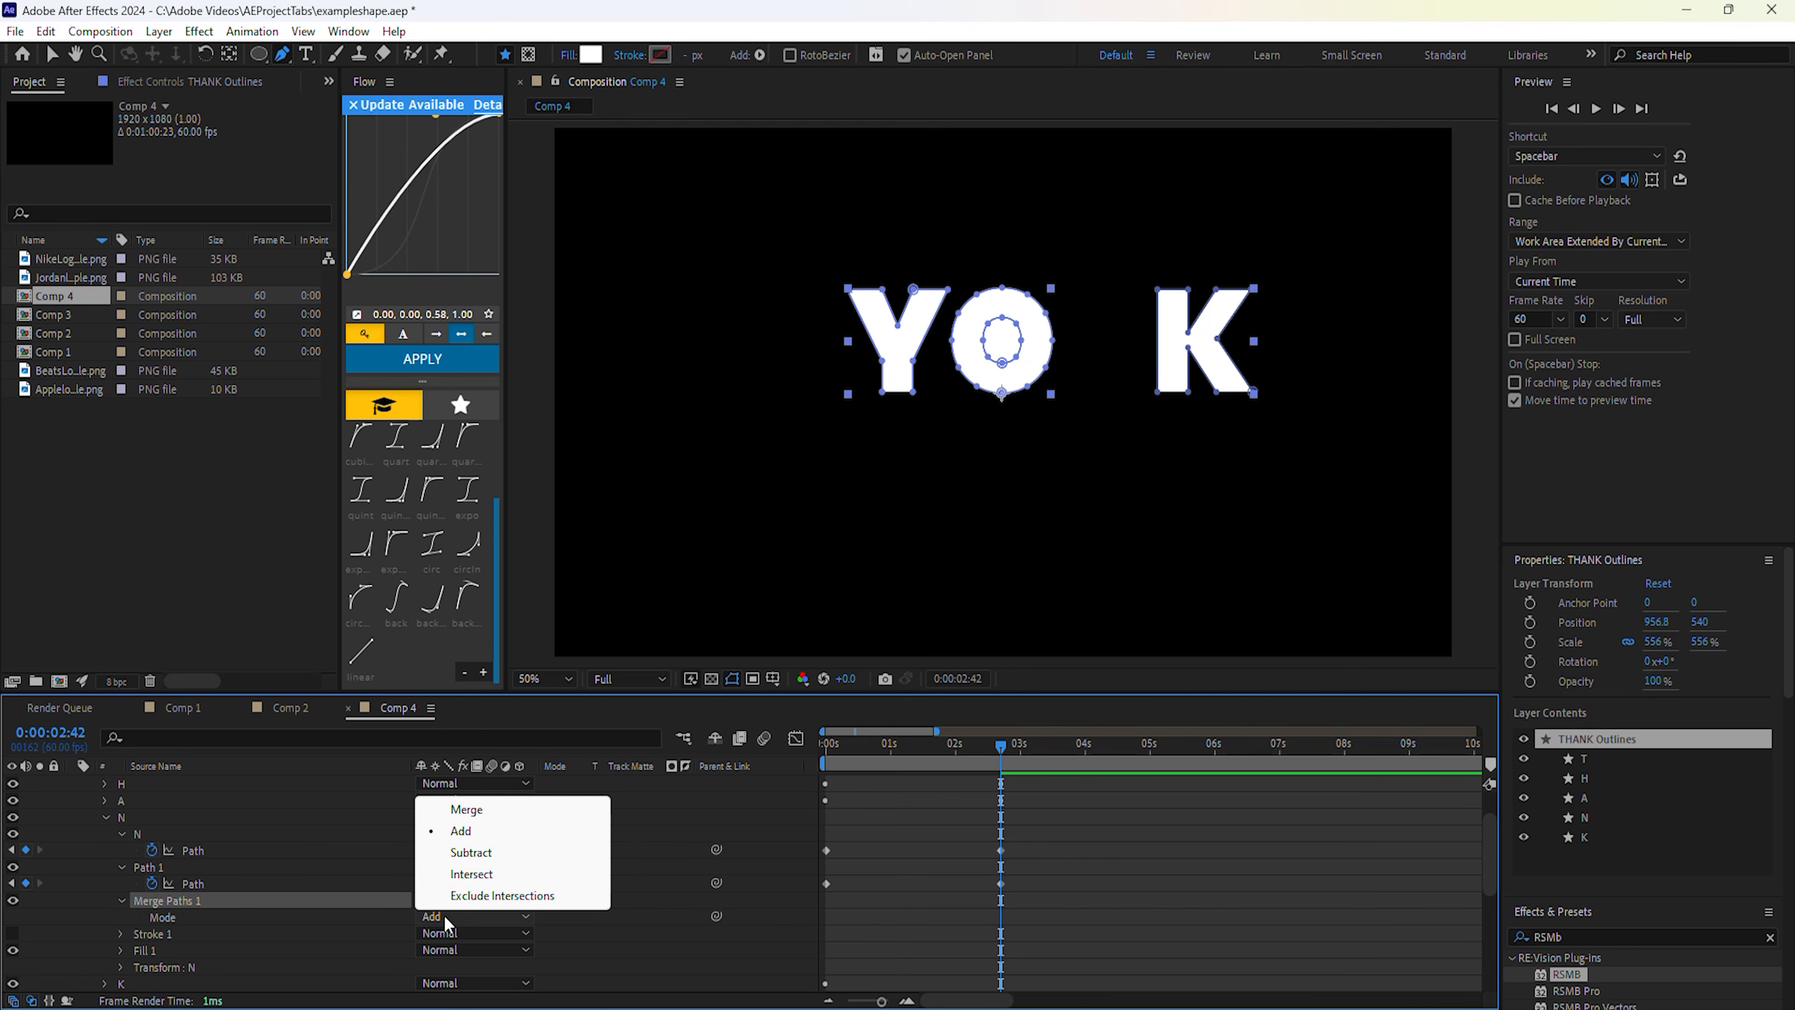
left_click(470, 852)
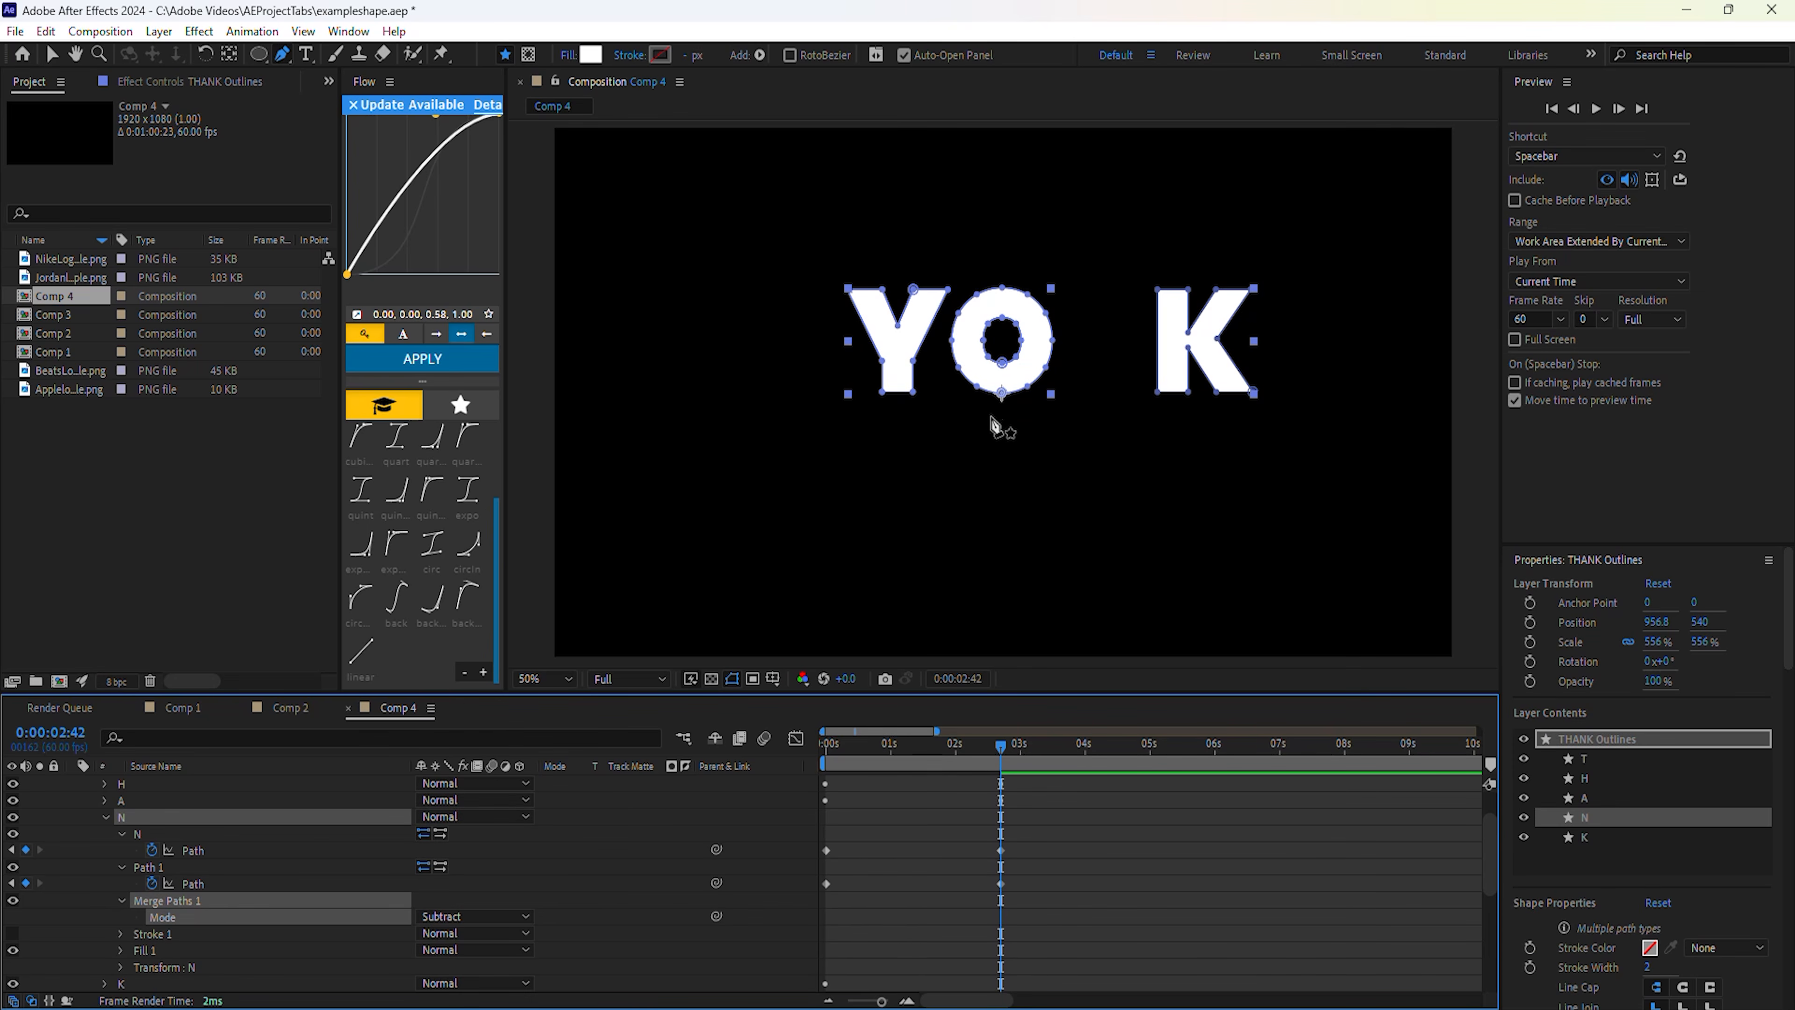
mouse_move(1001, 785)
left_mouse_down()
mouse_move(859, 802)
mouse_move(1001, 799)
left_mouse_up()
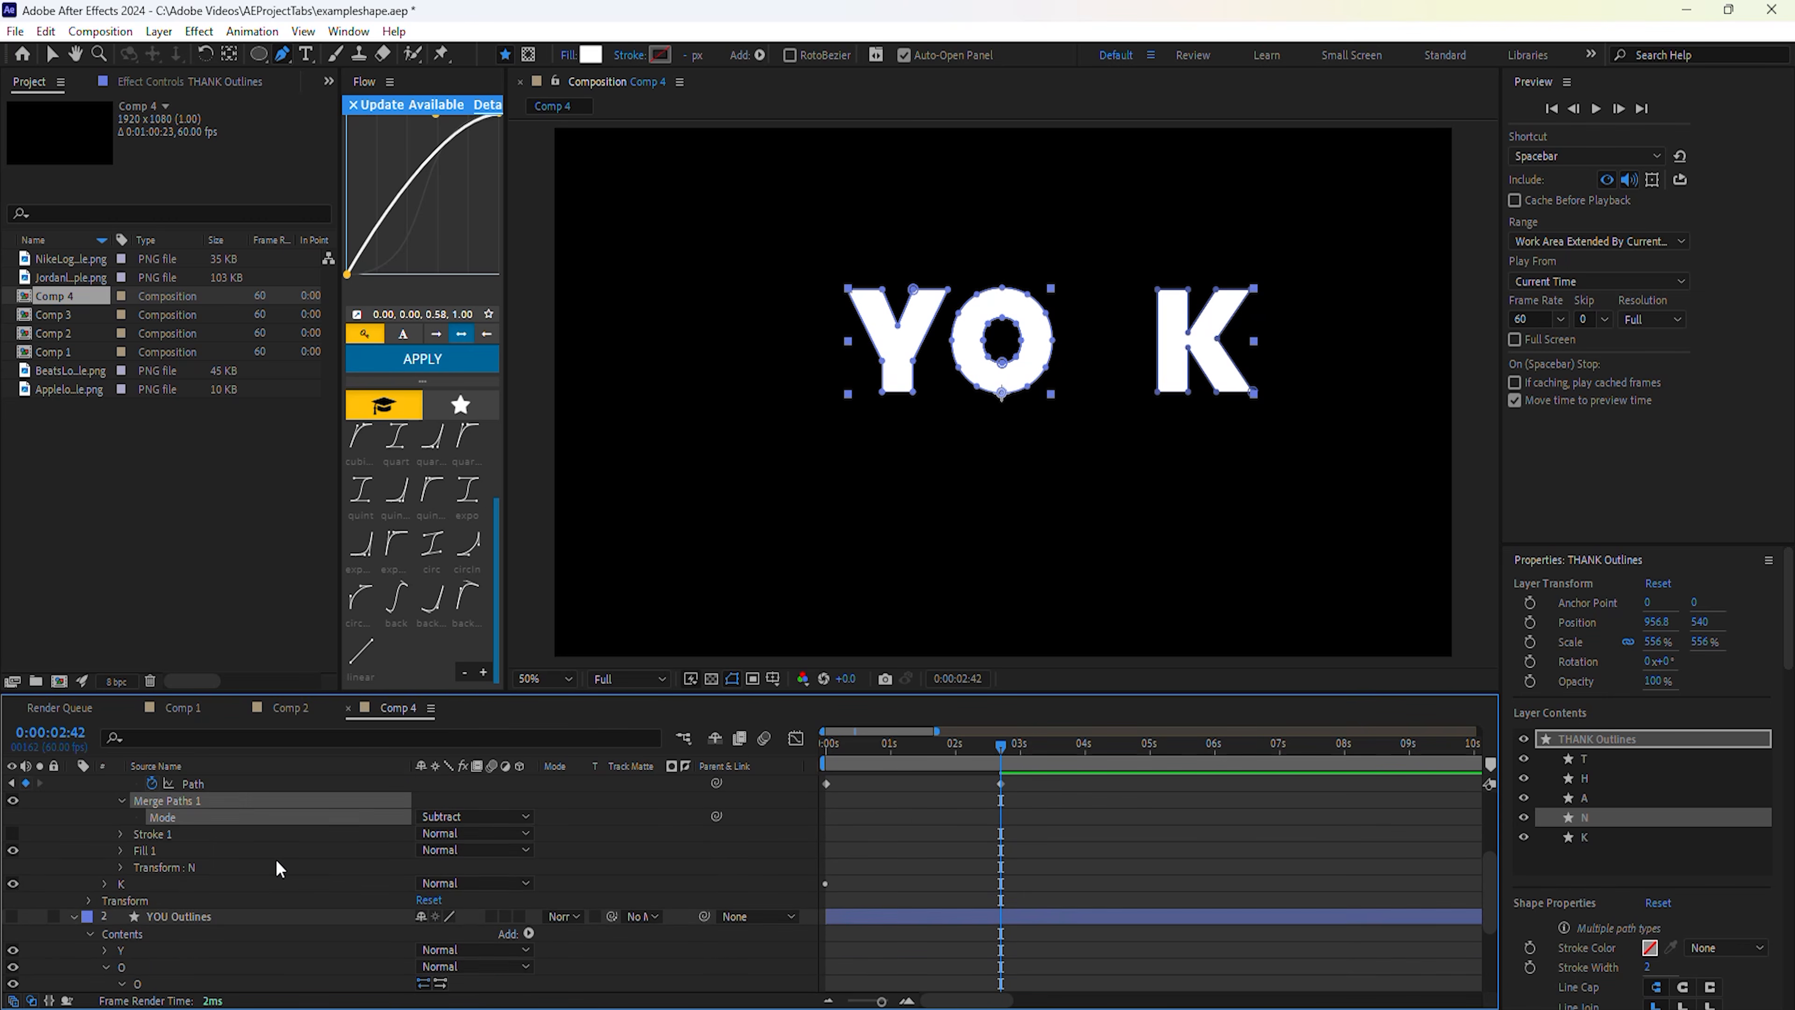
Paste the U letter's path from YOU Outlines onto the K's path at 2:42.
scroll(273, 861, "down", 5)
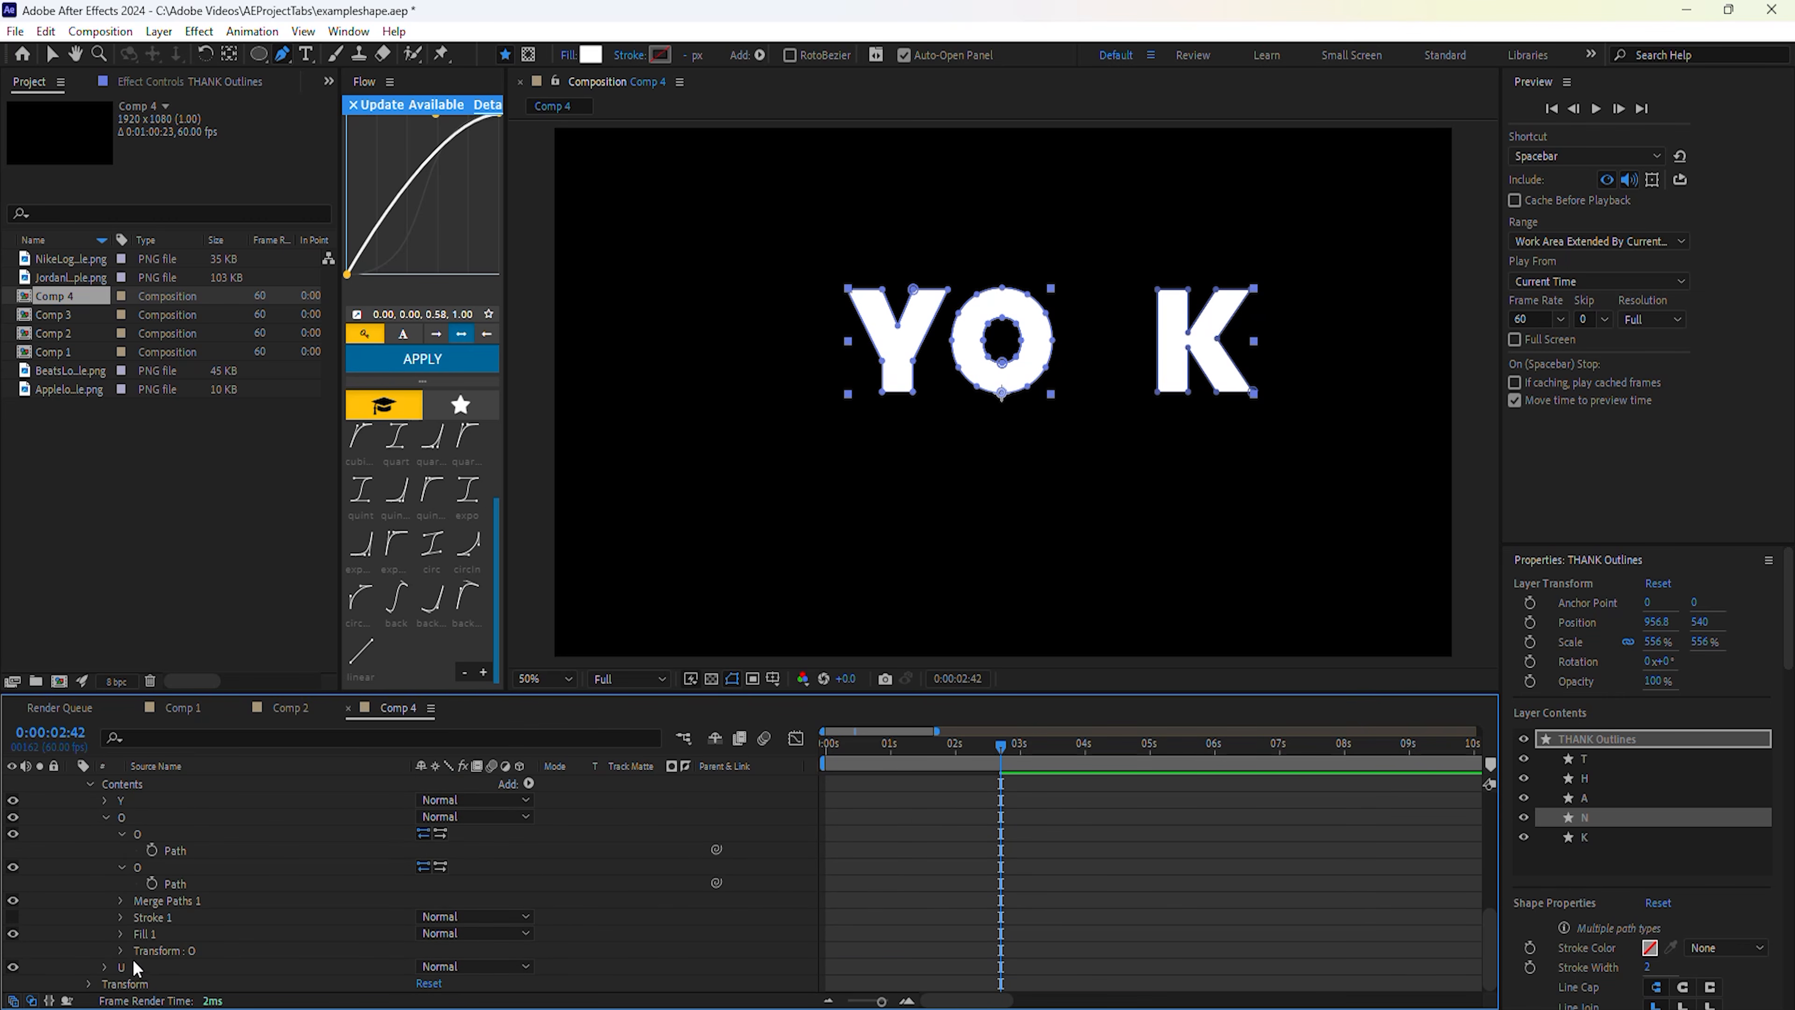
left_click(130, 965)
left_click(105, 967)
scroll(113, 962, "down", 1)
left_click(122, 935)
left_click(204, 950)
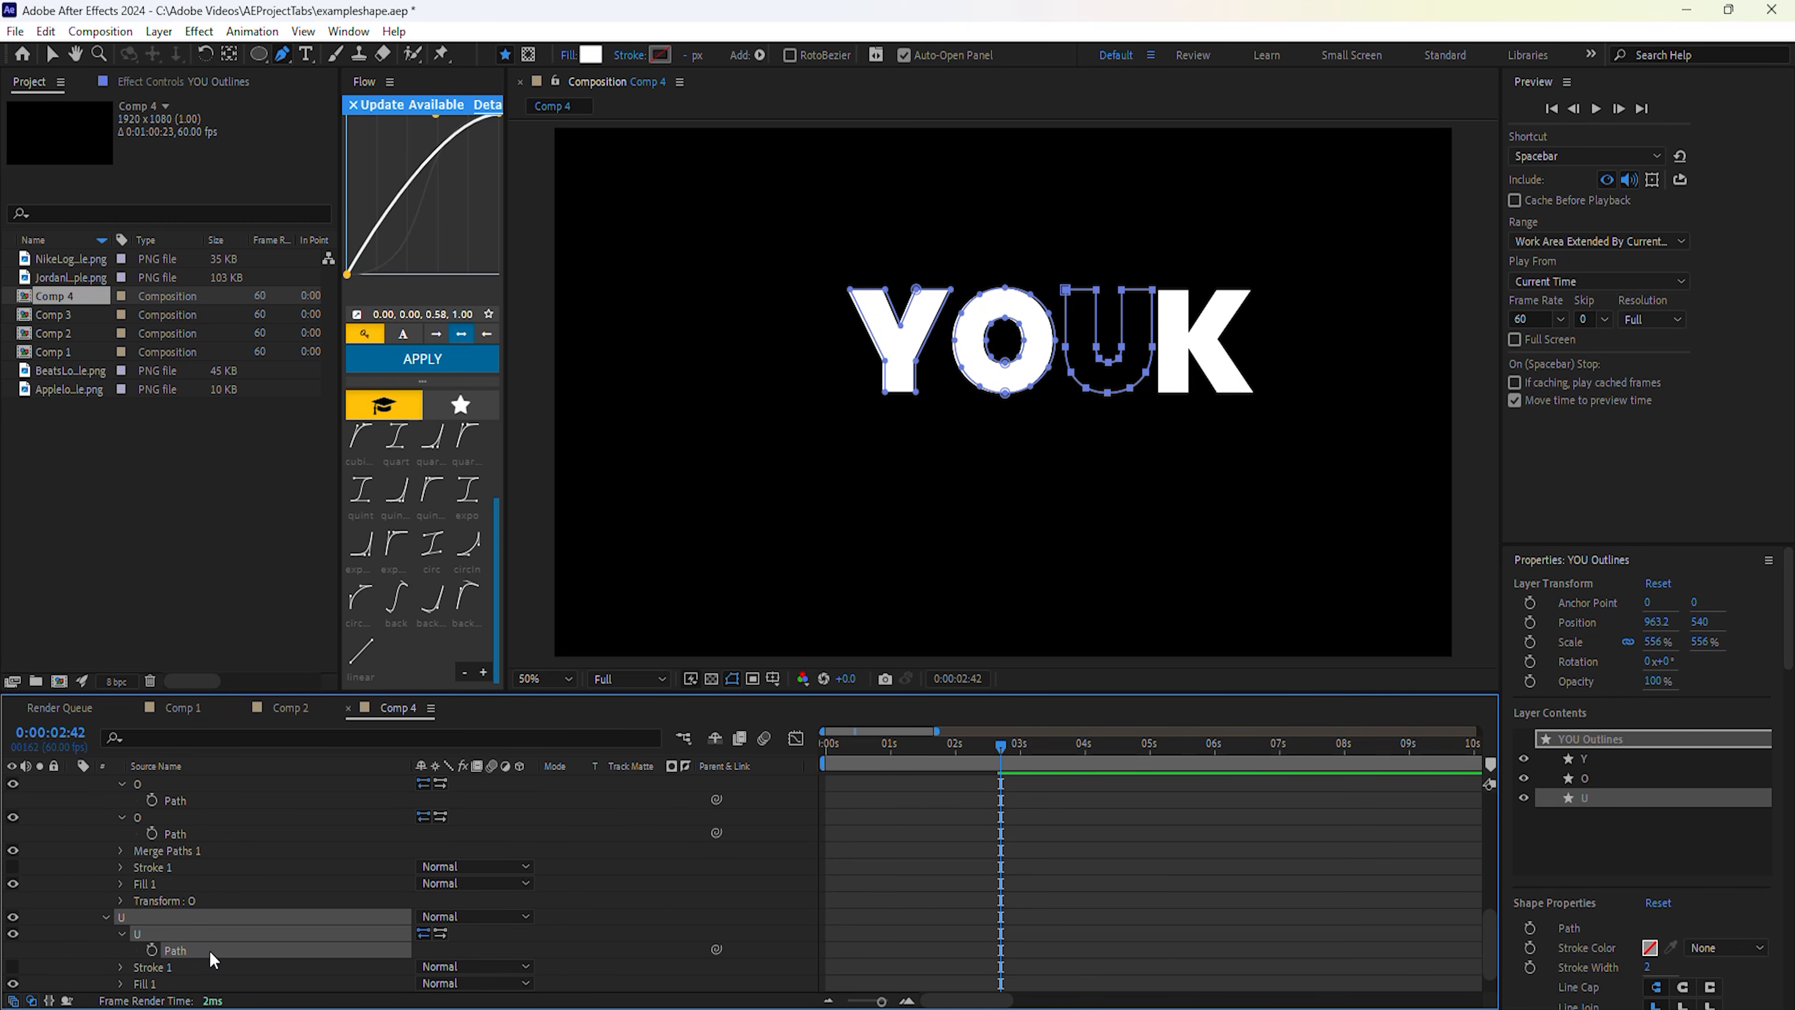
scroll(268, 912, "up", 5)
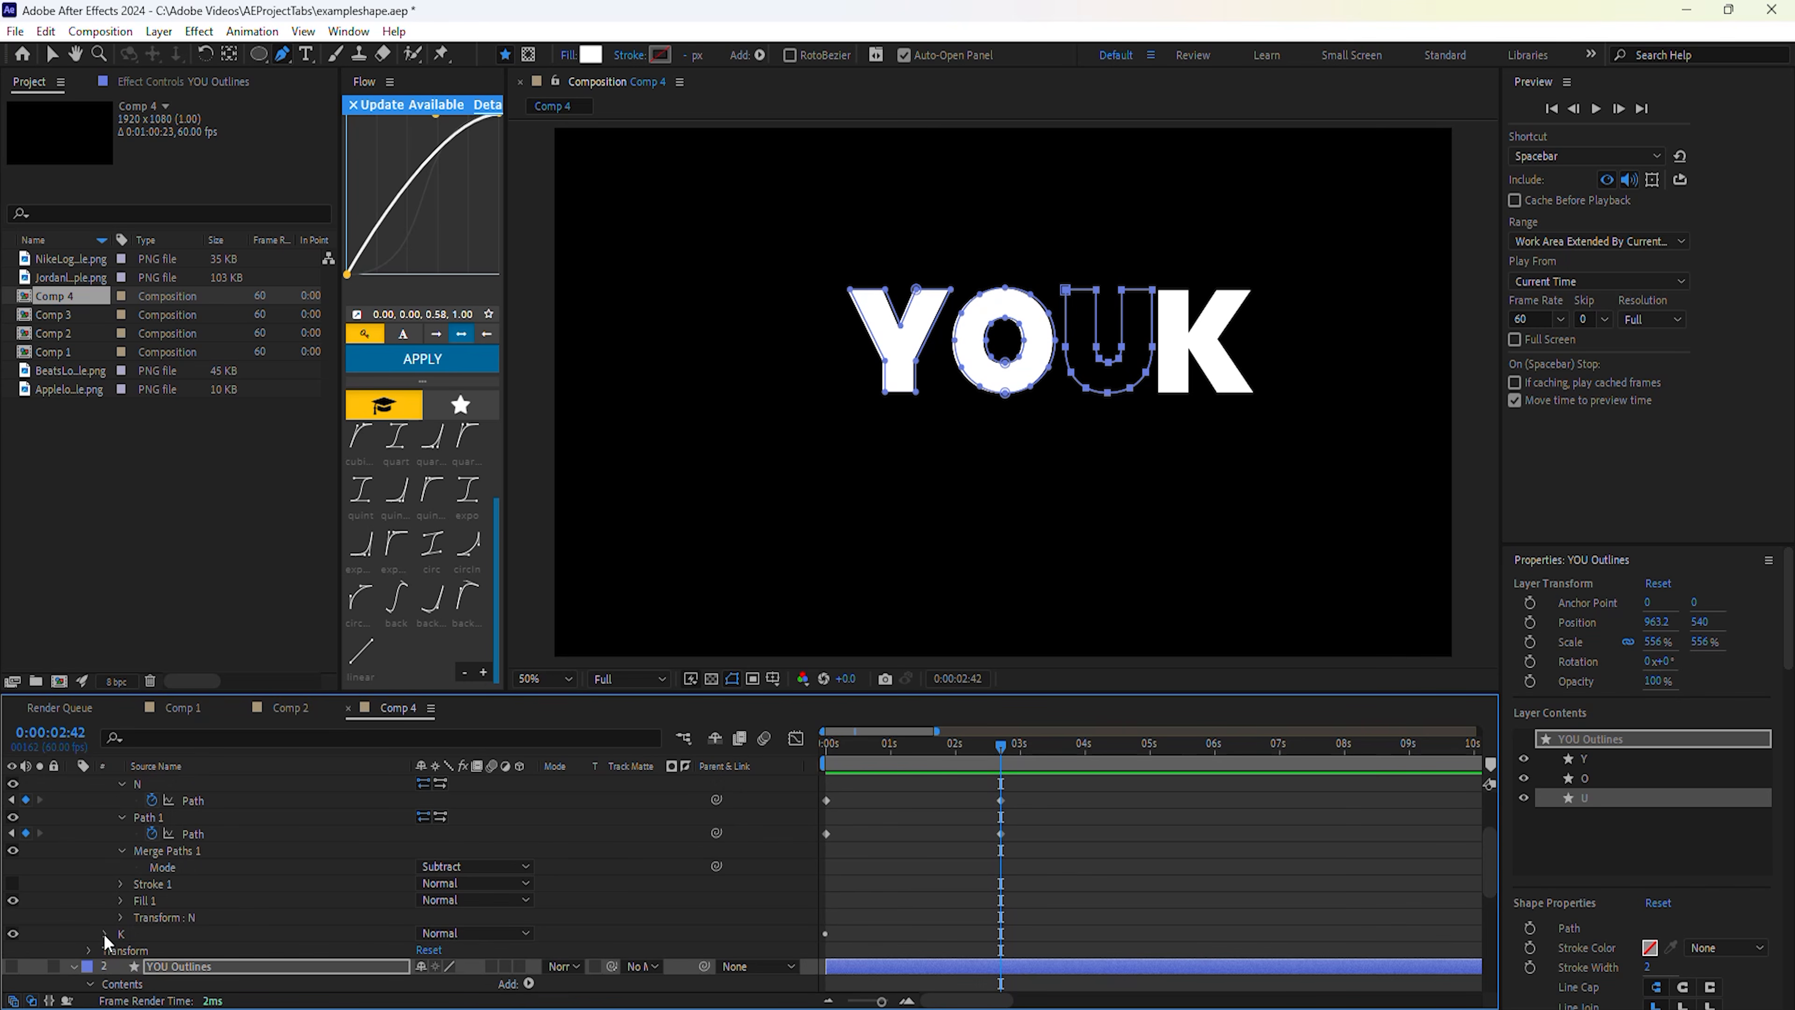
left_click(106, 934)
left_click(197, 937)
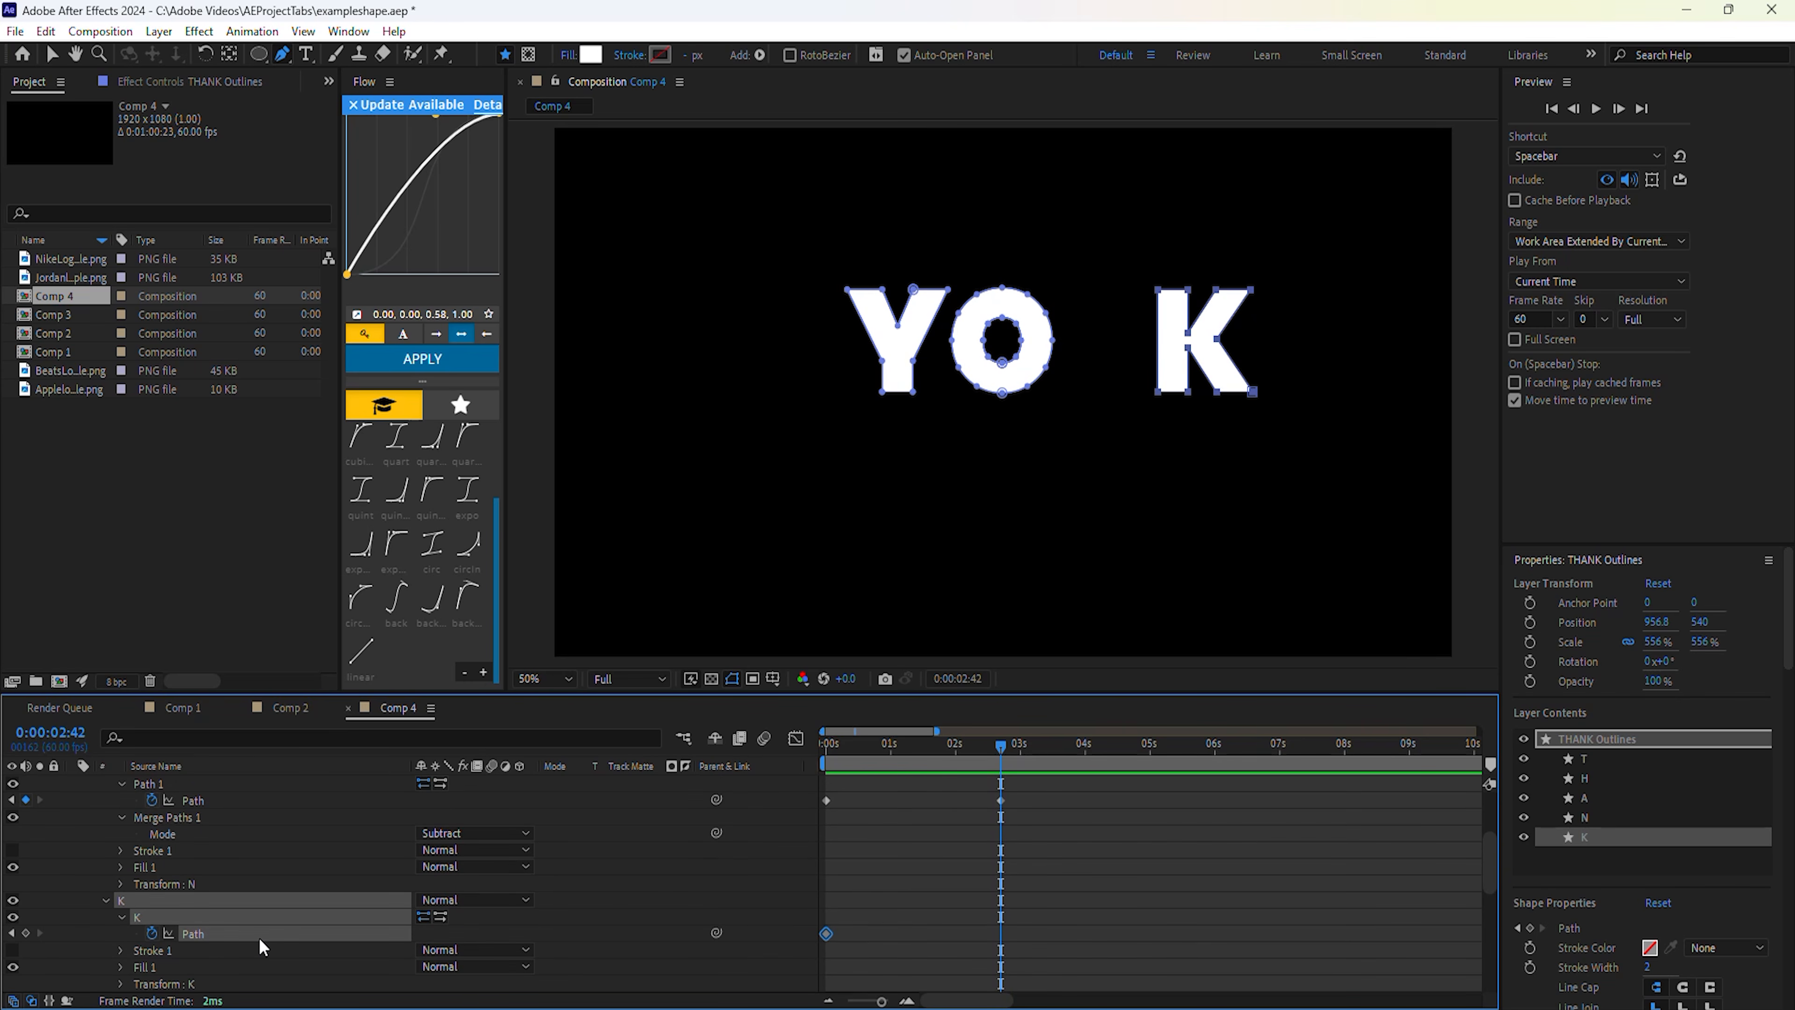
key("ctrl+v")
left_click_drag(970, 767, 939, 765)
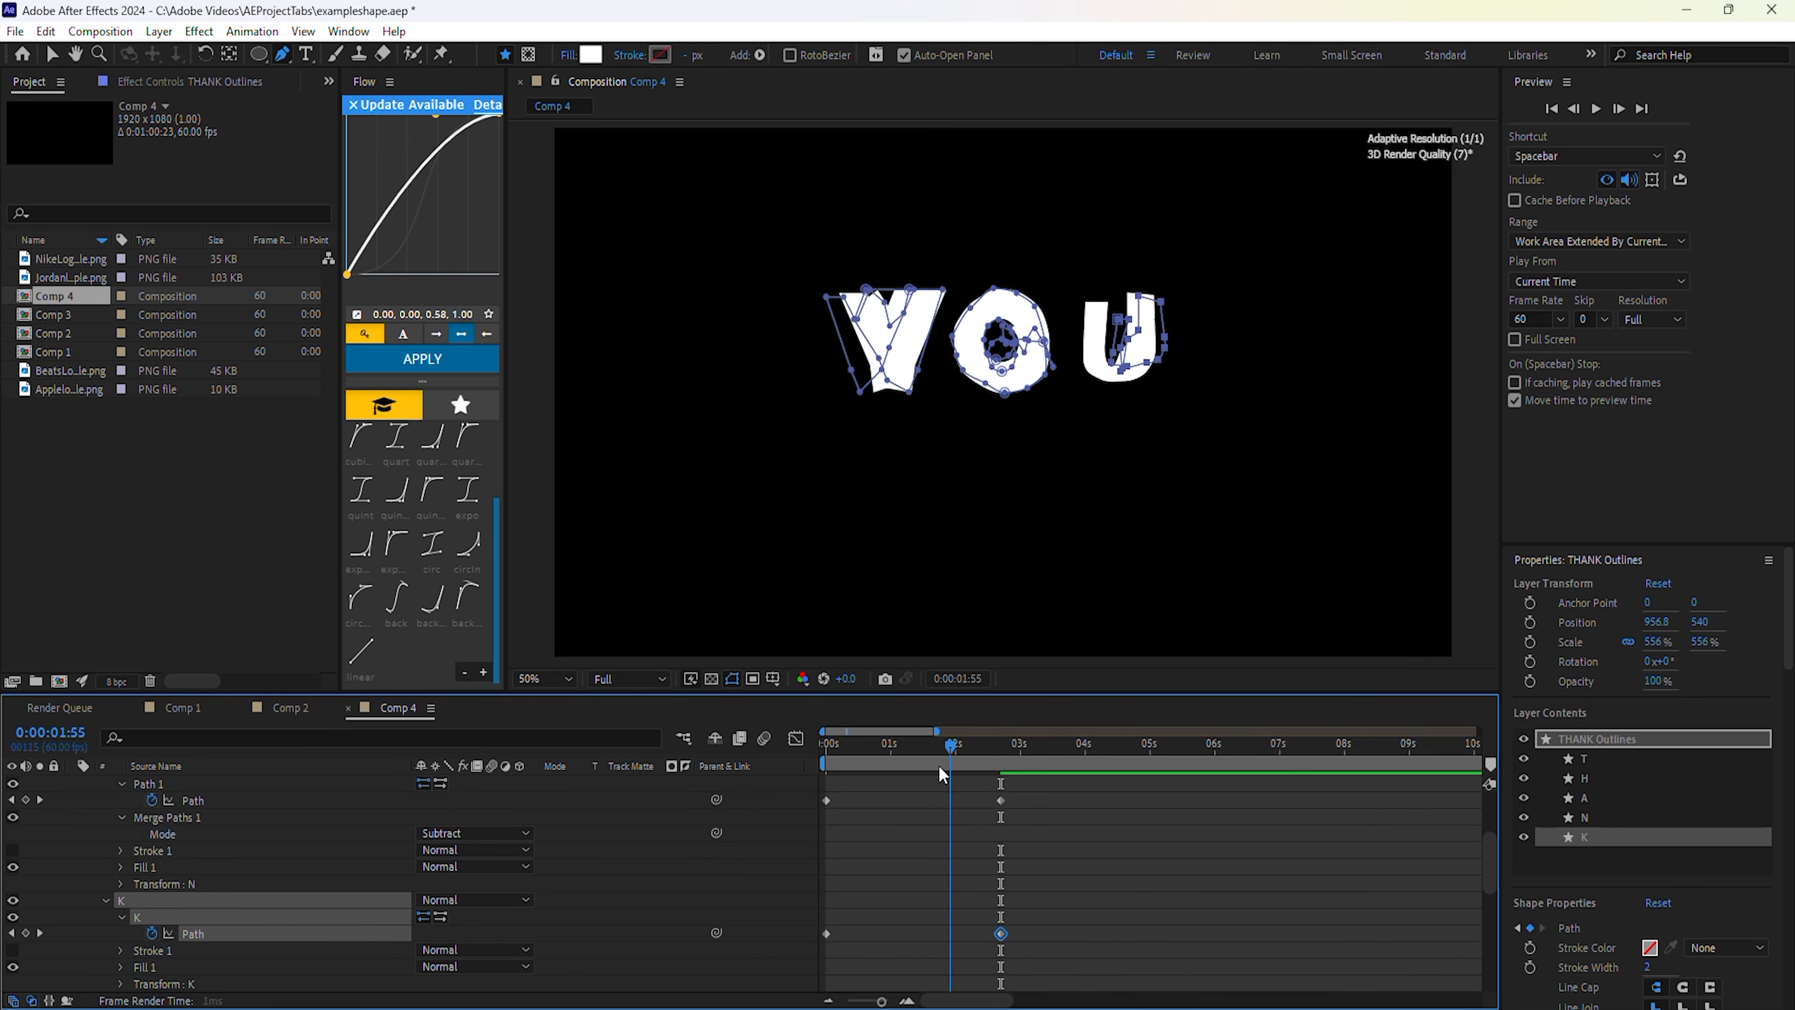
Marquee-select the N and K keyframes, then show only THANK Outlines' keyframed properties with U.
key("Home")
left_click_drag(1047, 947, 822, 789)
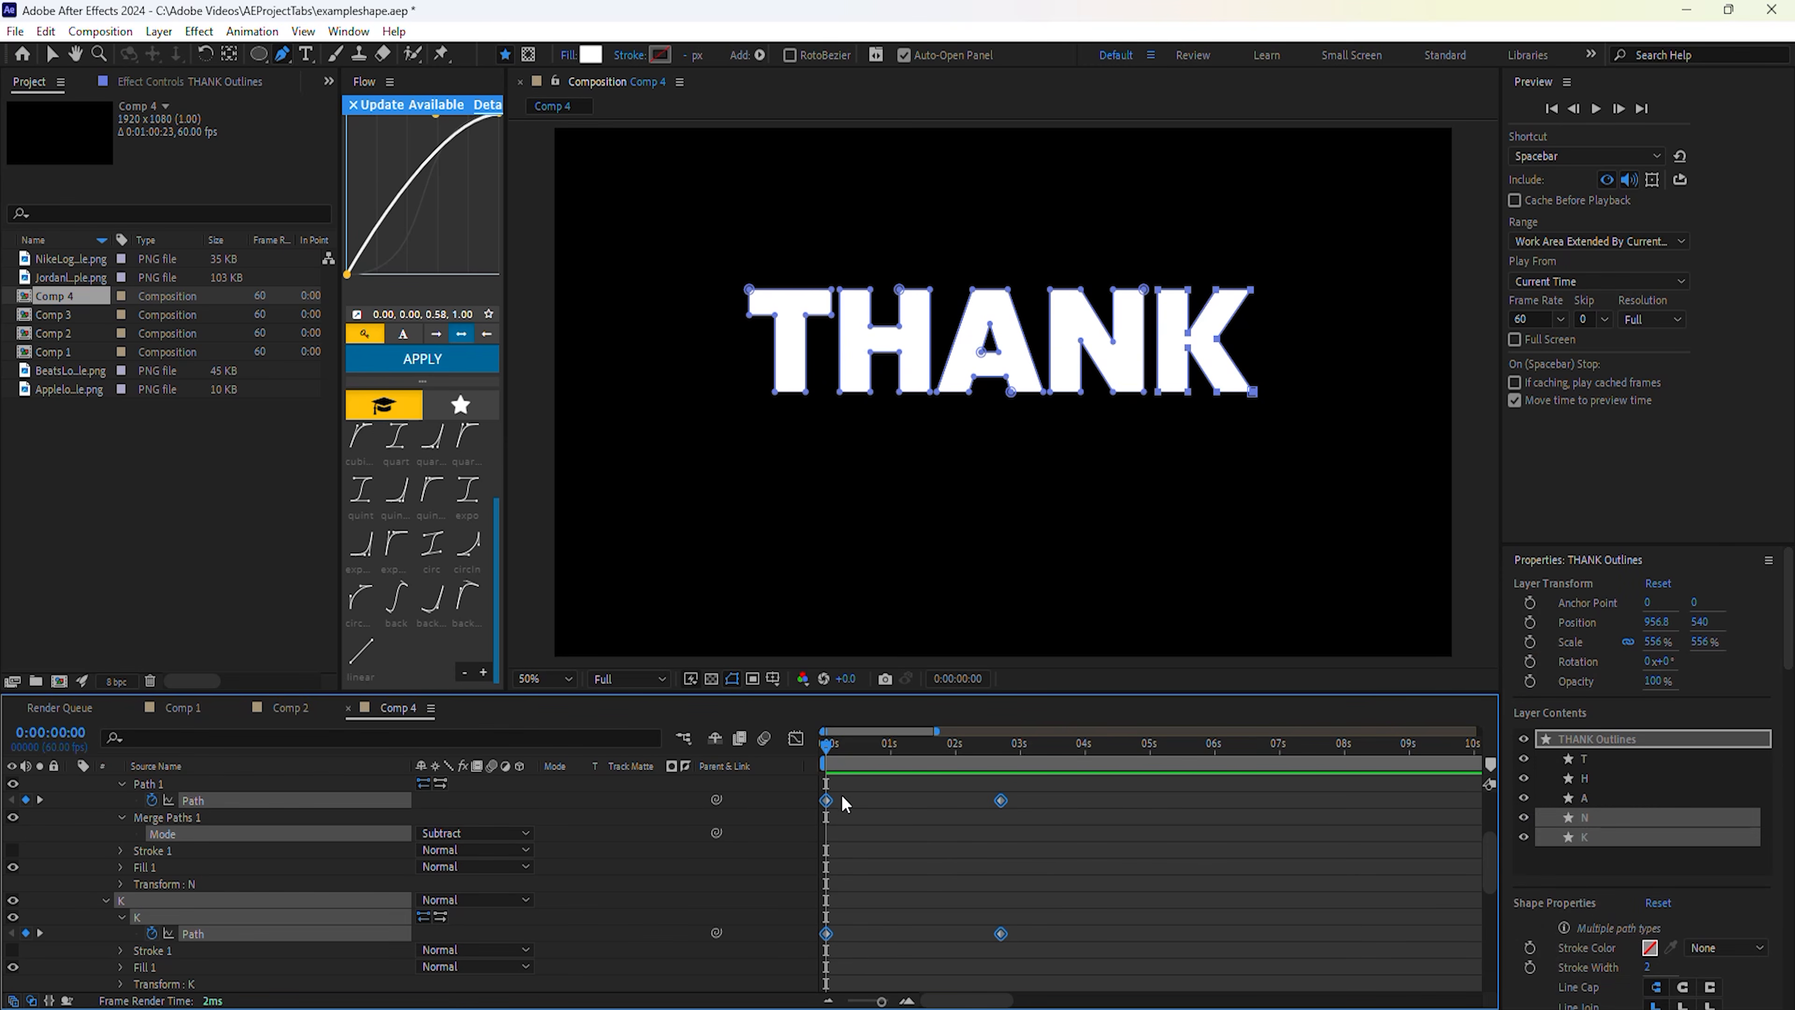
left_click(356, 860)
scroll(566, 854, "up", 3)
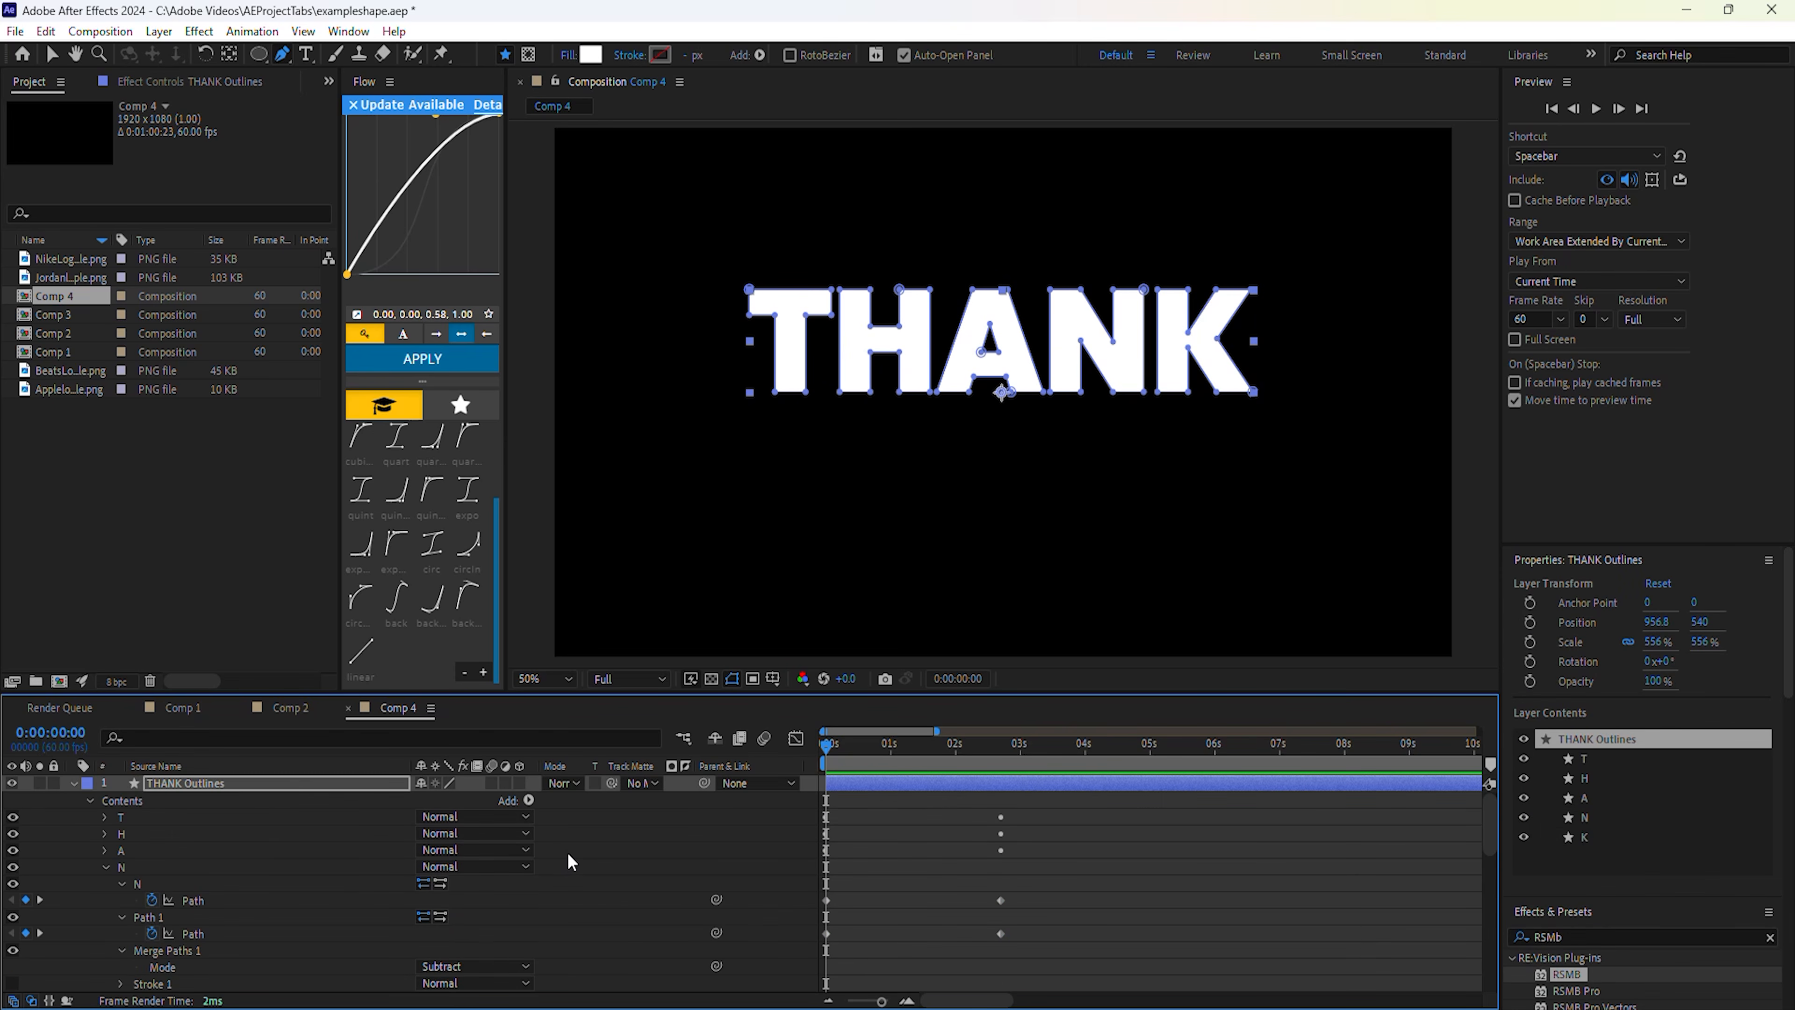
left_click(285, 782)
key("u")
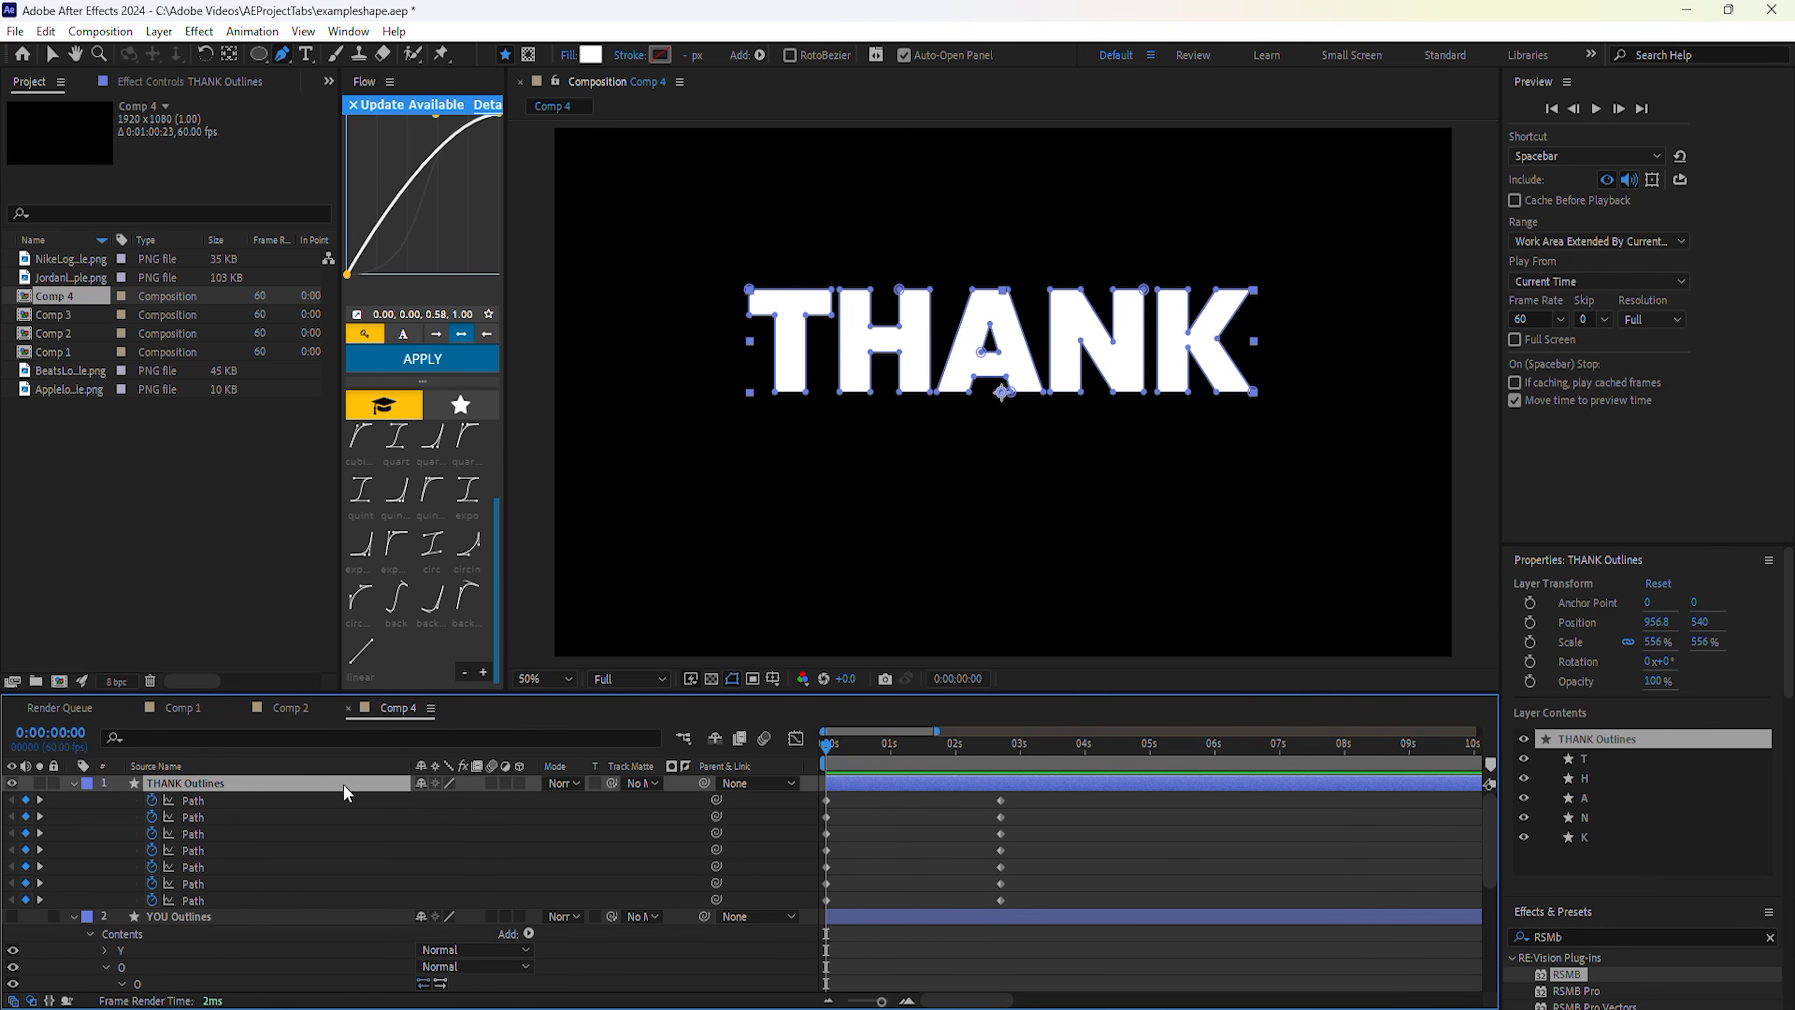